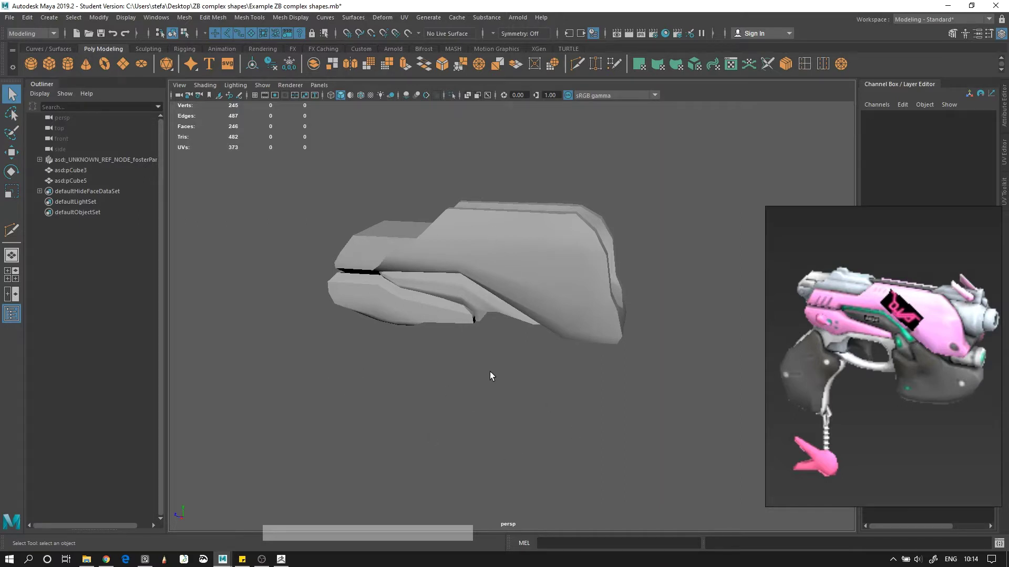
Step: Select both gun body meshes, asd:pCube3 and asd:pCube5
alt+drag(598, 358, 477, 348)
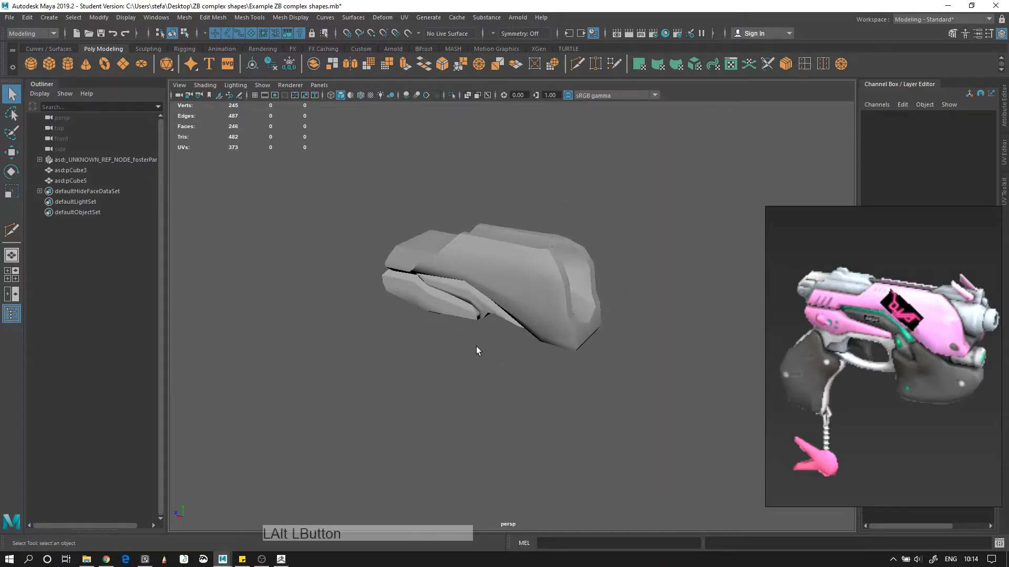
drag(368, 379, 761, 114)
alt+drag(362, 315, 536, 331)
drag(336, 375, 620, 179)
alt+drag(596, 289, 587, 259)
alt+right_drag(575, 242, 839, 271)
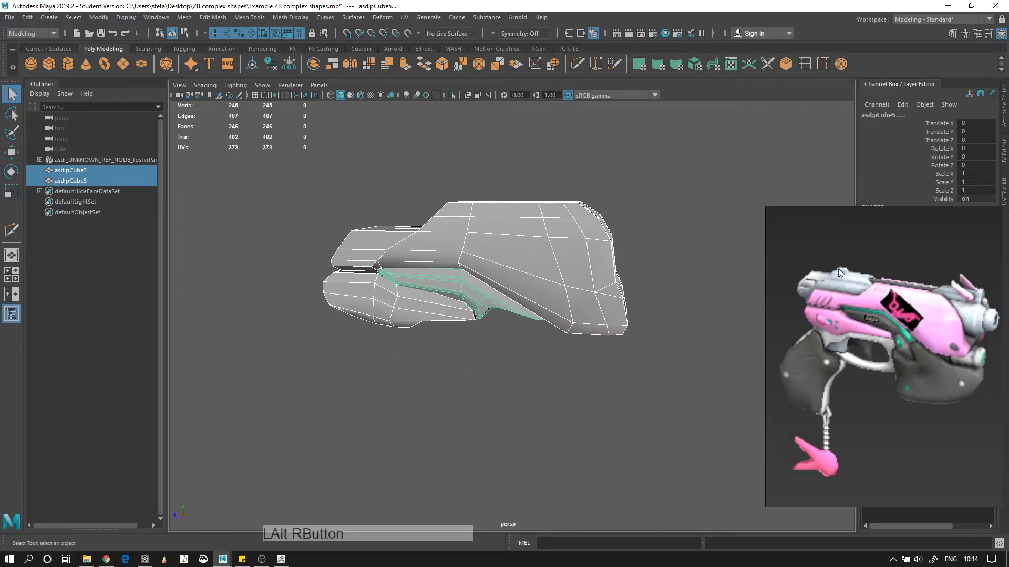
alt+drag(671, 360, 428, 355)
click(591, 353)
drag(290, 395, 543, 218)
drag(307, 414, 742, 106)
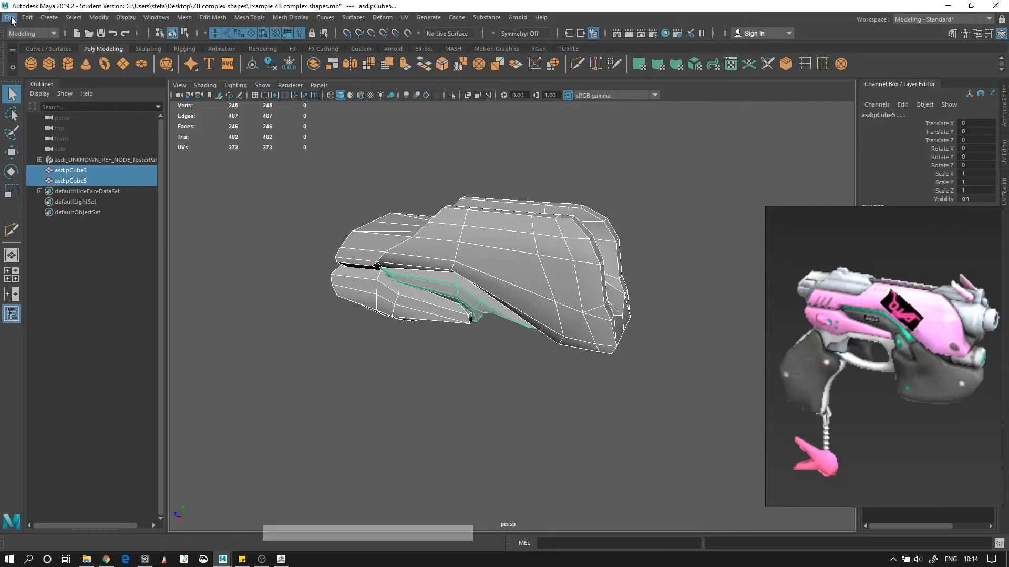
Step: Export the selected meshes to the Desktop as an OBJ file named "Gun part Temp"
click(97, 17)
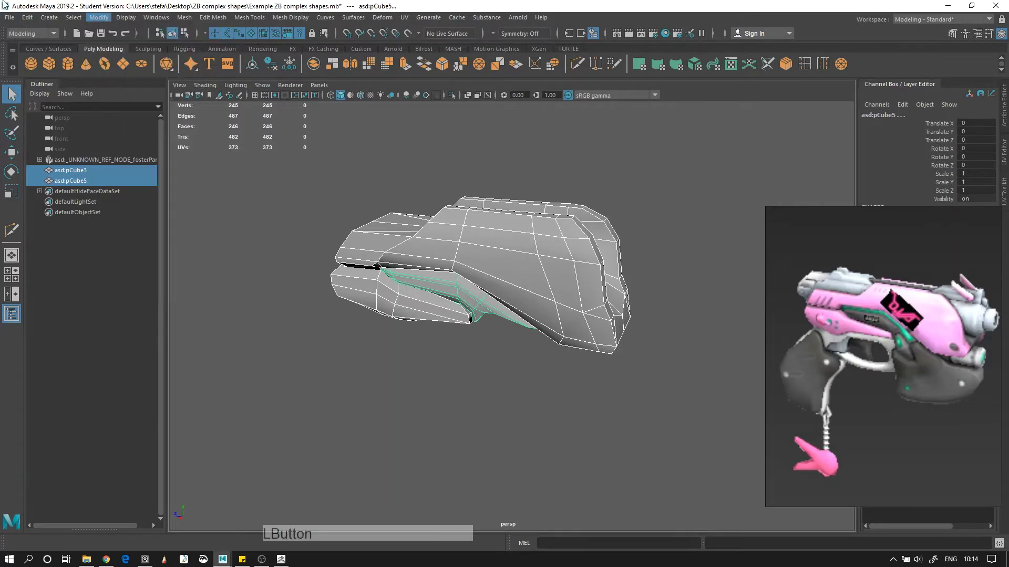
click(28, 17)
mouse_move(10, 17)
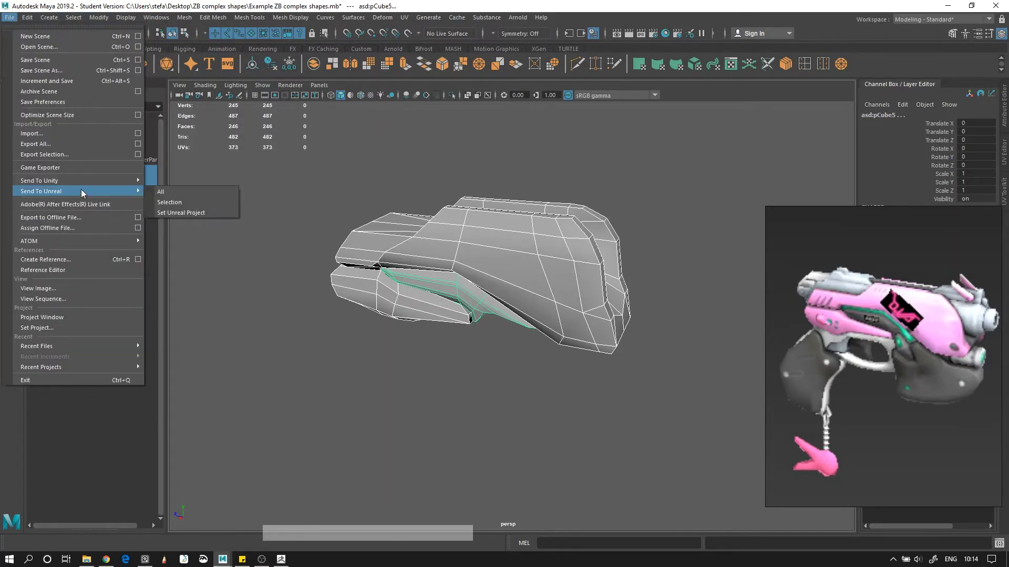
click(95, 155)
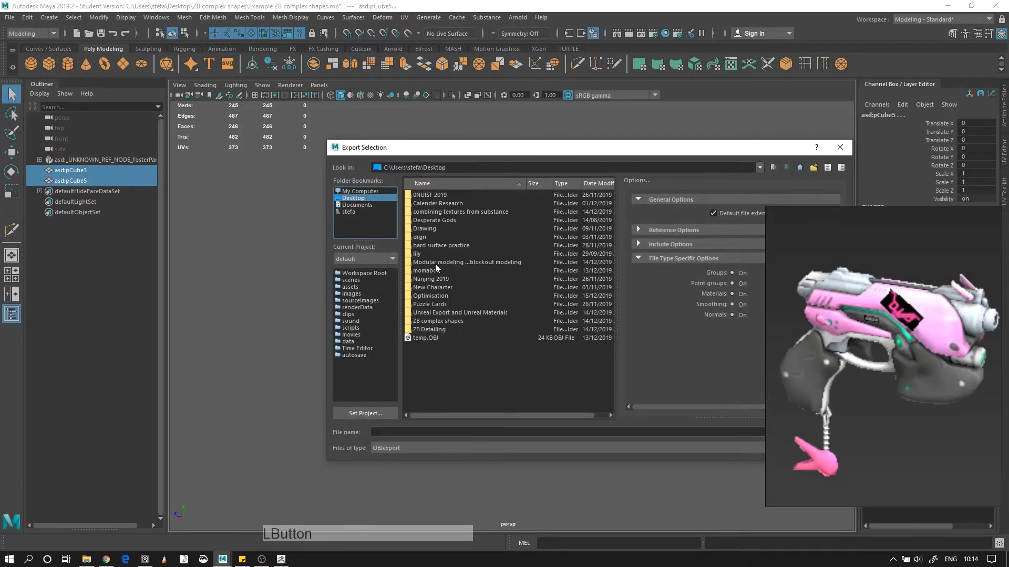
click(447, 448)
click(500, 150)
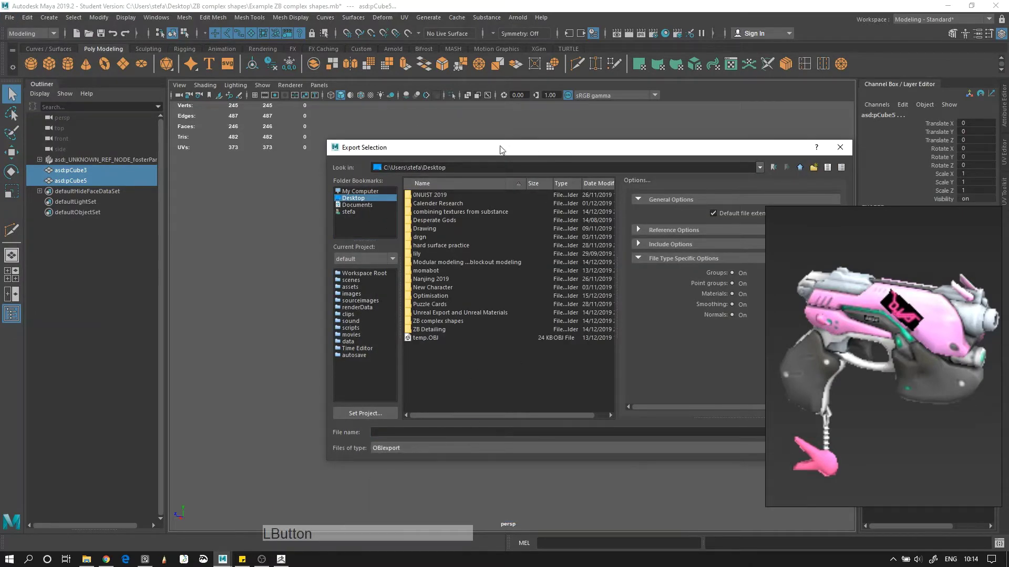
drag(476, 141, 348, 125)
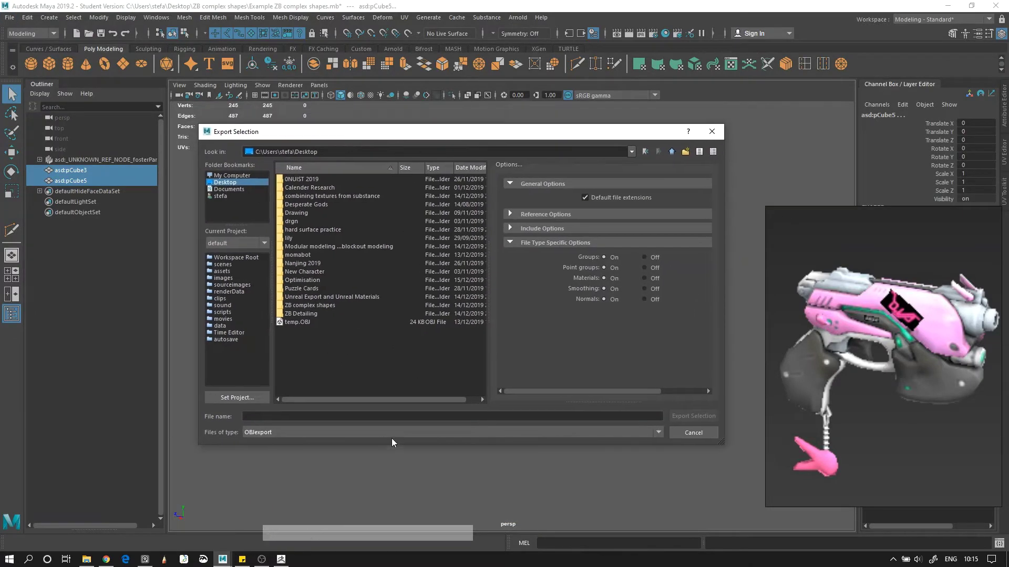
click(568, 417)
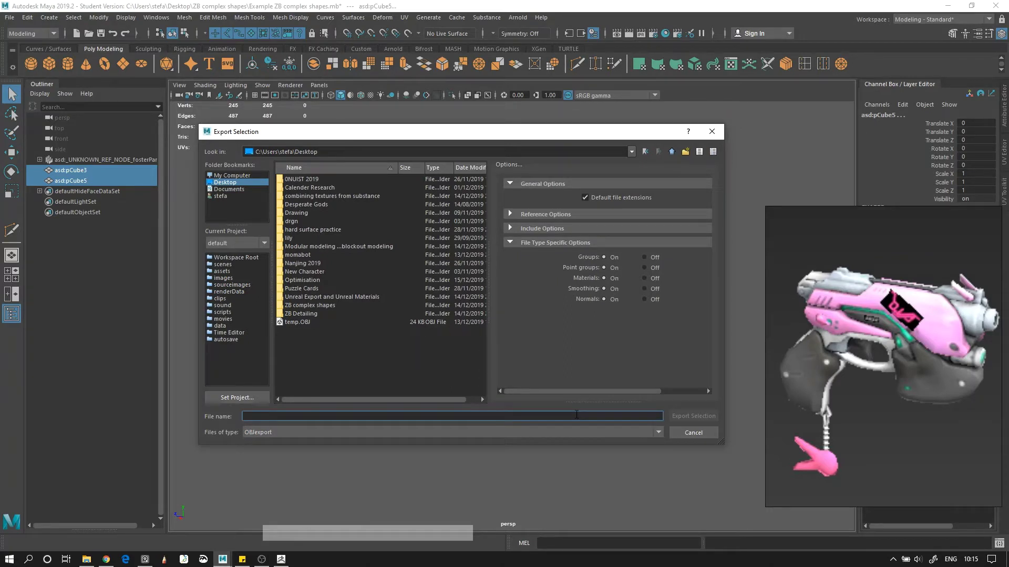
key(shift)
text(Gun p)
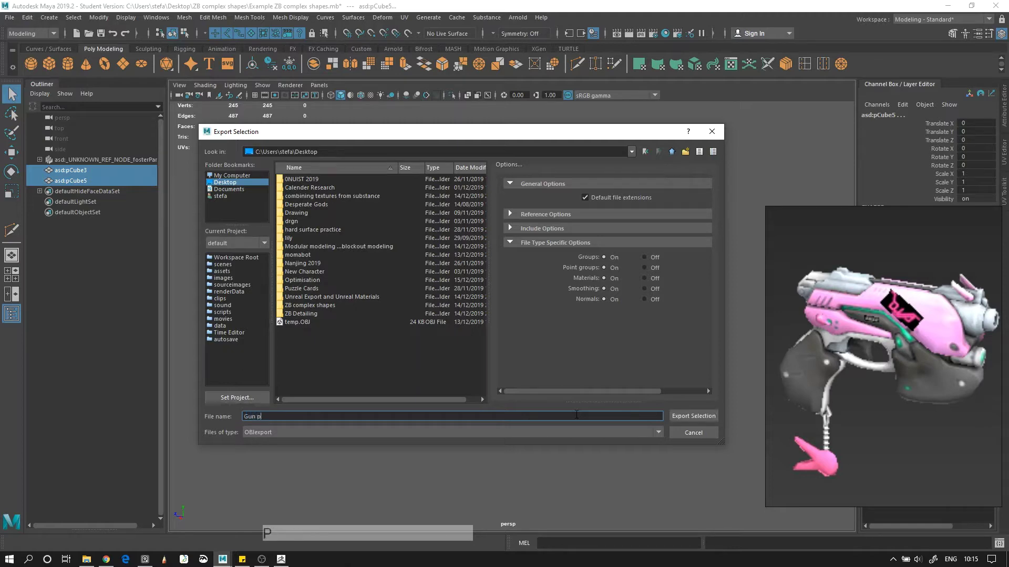
text(art Temp)
key(Return)
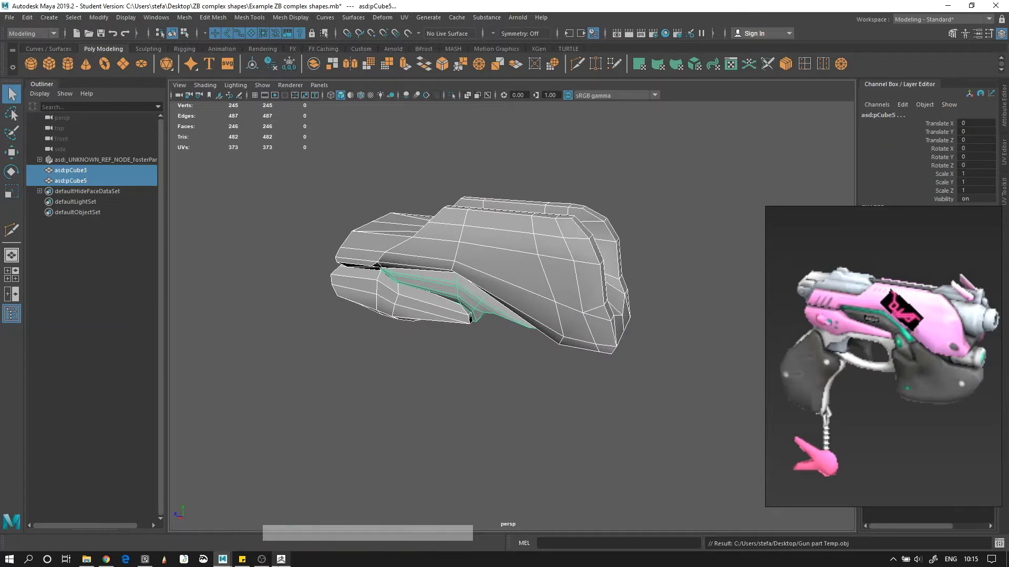
Step: Switch to ZBrush and shrink the floating gun reference image, placing it clear of the Tool palette with the gun fitted inside
click(281, 559)
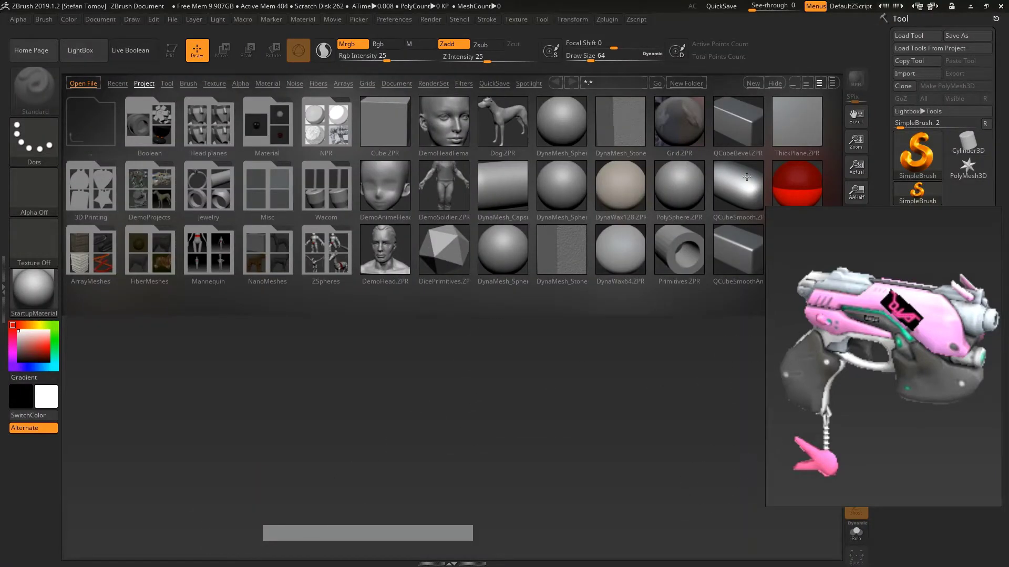
middle_drag(871, 315, 149, 376)
right_drag(169, 344, 203, 382)
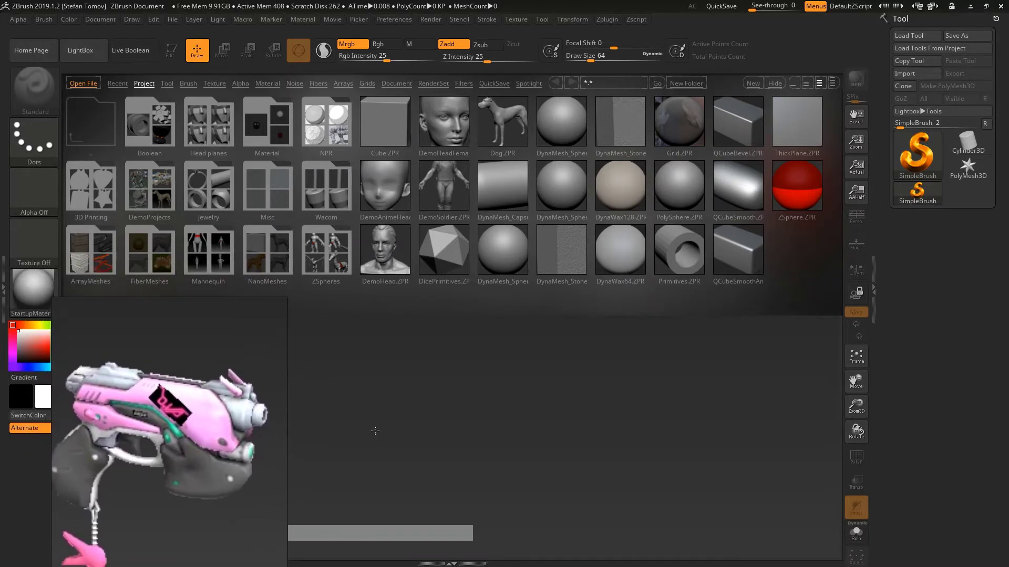
right_drag(229, 420, 186, 396)
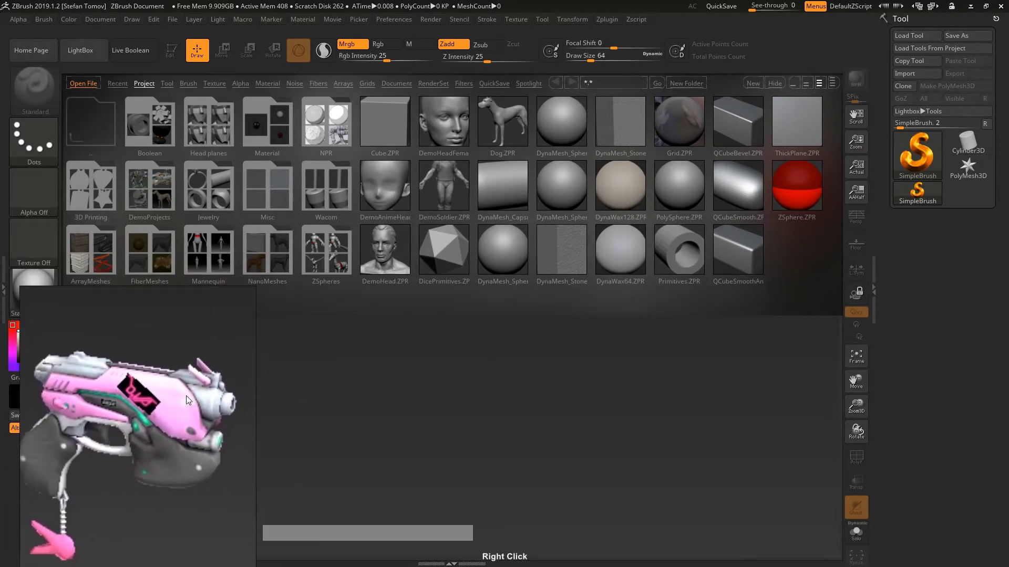
scroll(160, 354, down, 2)
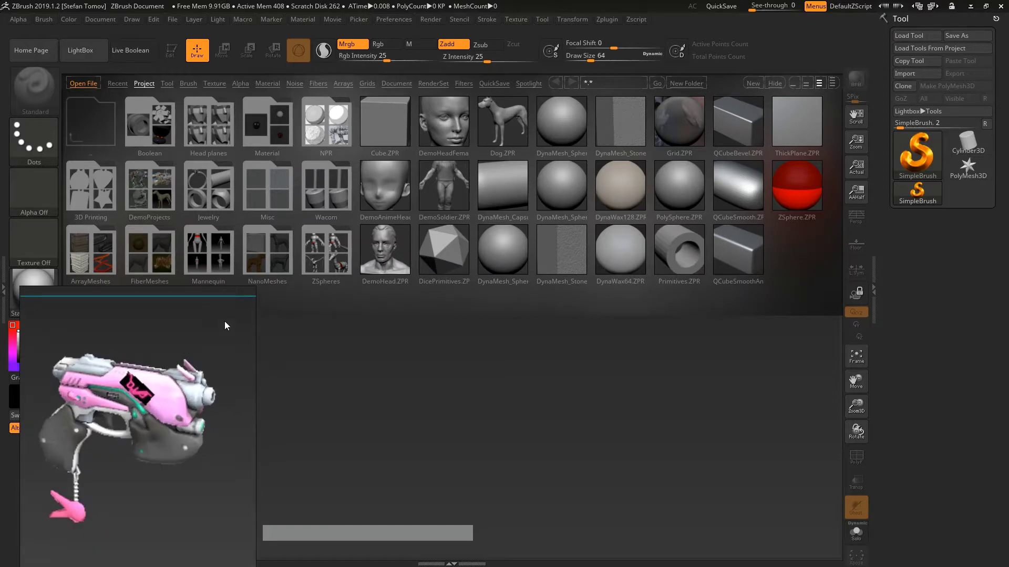
drag(254, 288, 196, 382)
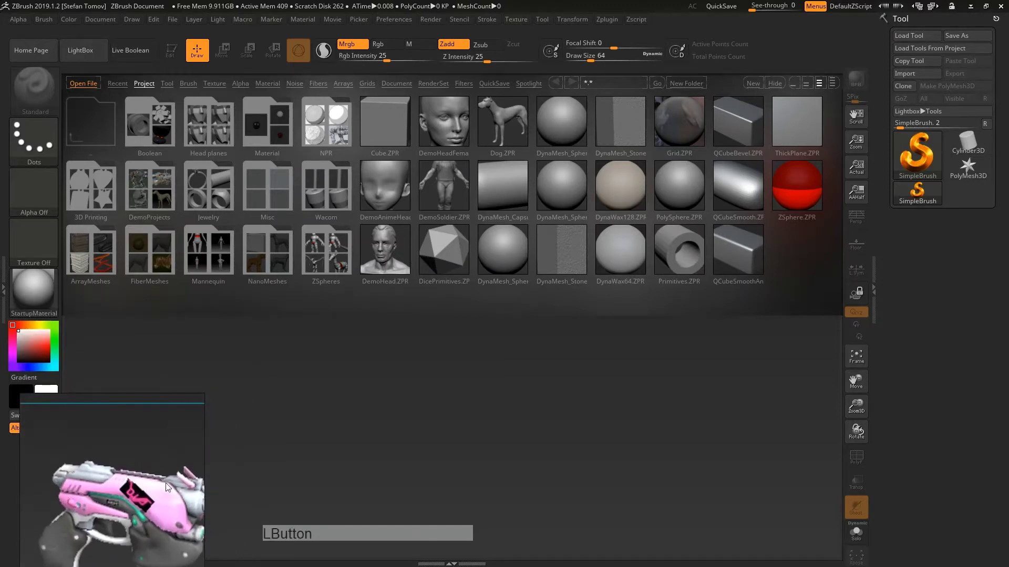
scroll(166, 483, up, 2)
middle_drag(156, 473, 164, 435)
scroll(96, 480, up, 2)
scroll(96, 480, up, 2)
mouse_move(96, 480)
middle_down()
mouse_move(74, 478)
mouse_move(90, 468)
middle_up()
drag(196, 382, 203, 415)
scroll(142, 477, down, 2)
middle_drag(159, 468, 124, 481)
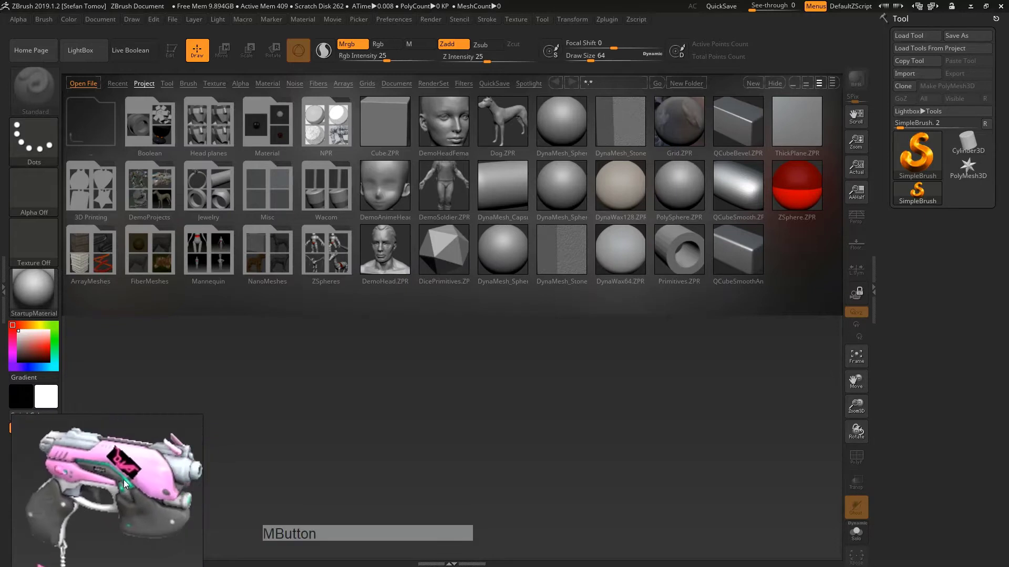
click(303, 389)
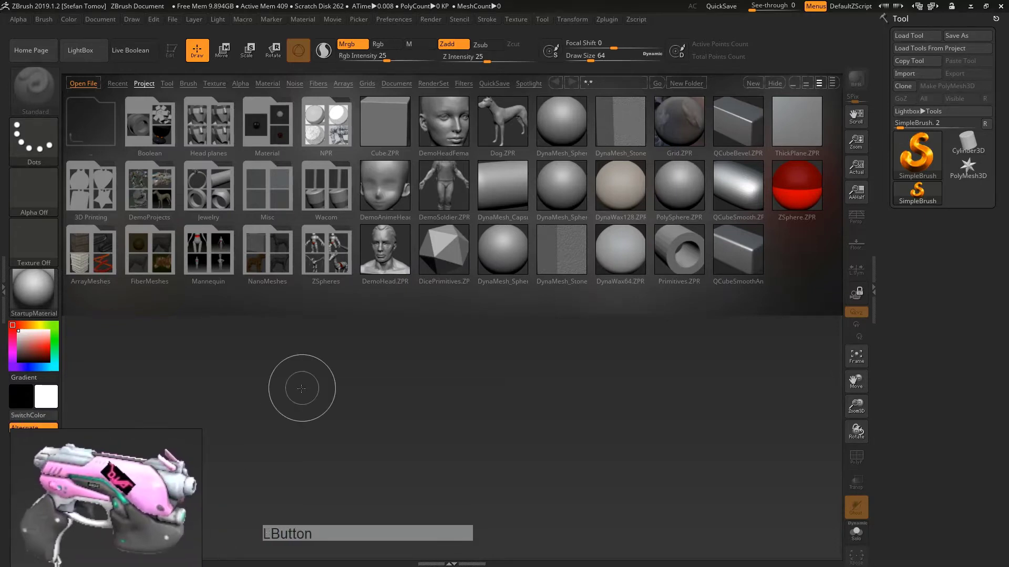
Step: Close LightBox, draw a Cylinder3D on the canvas in Edit mode and convert it to a PolyMesh3D
click(103, 57)
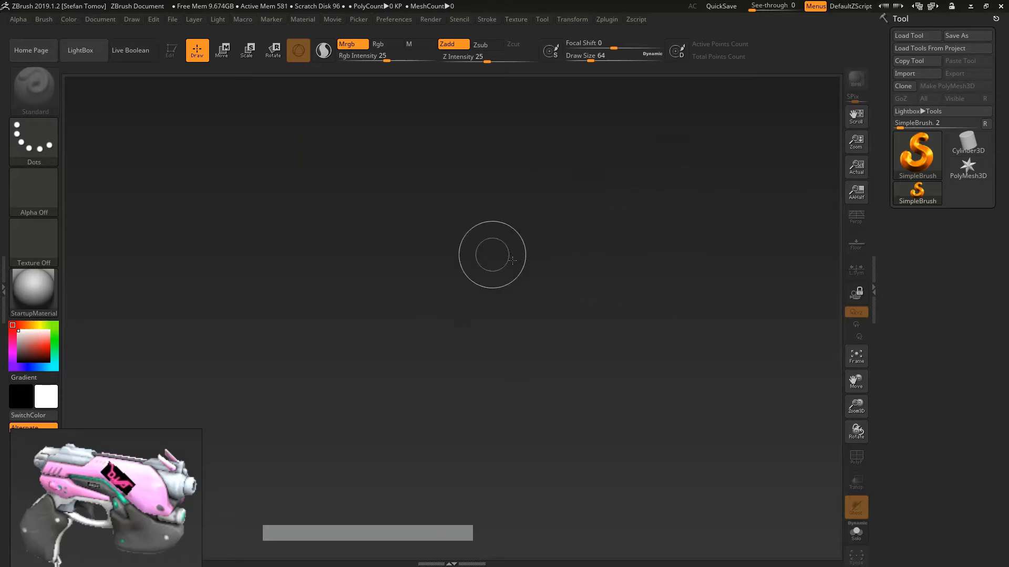
click(967, 145)
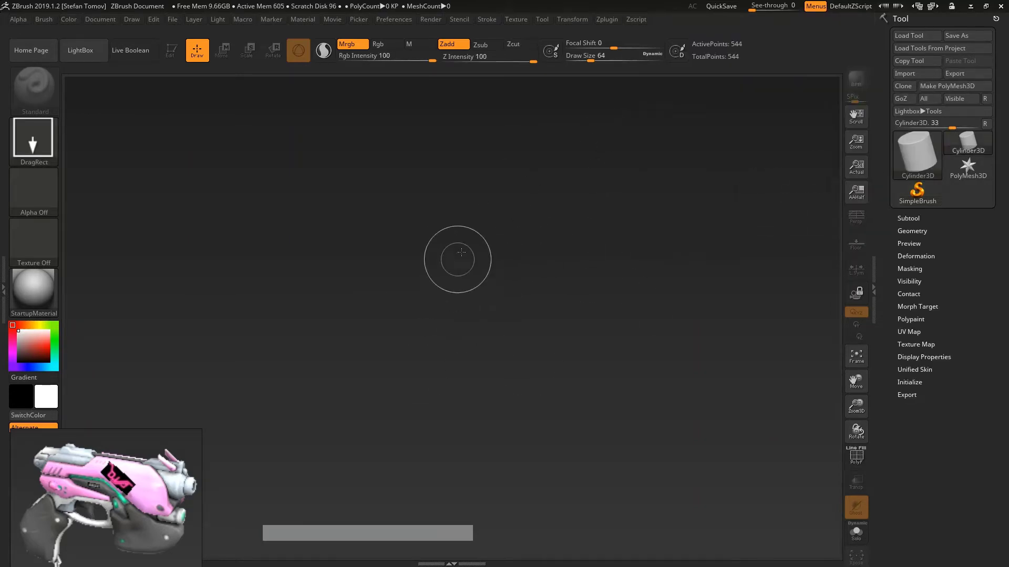
drag(460, 262, 470, 440)
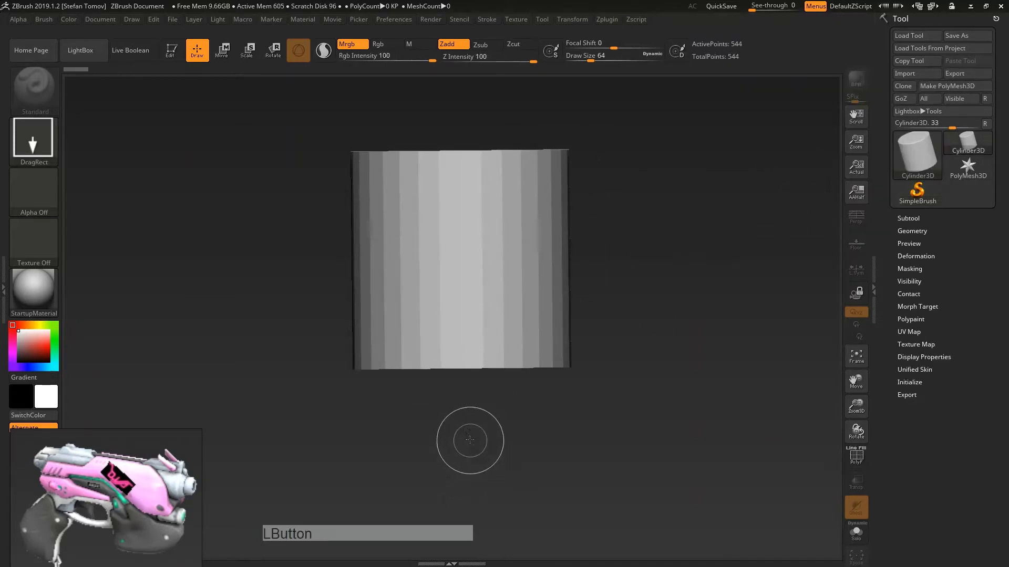
click(174, 52)
drag(210, 242, 214, 192)
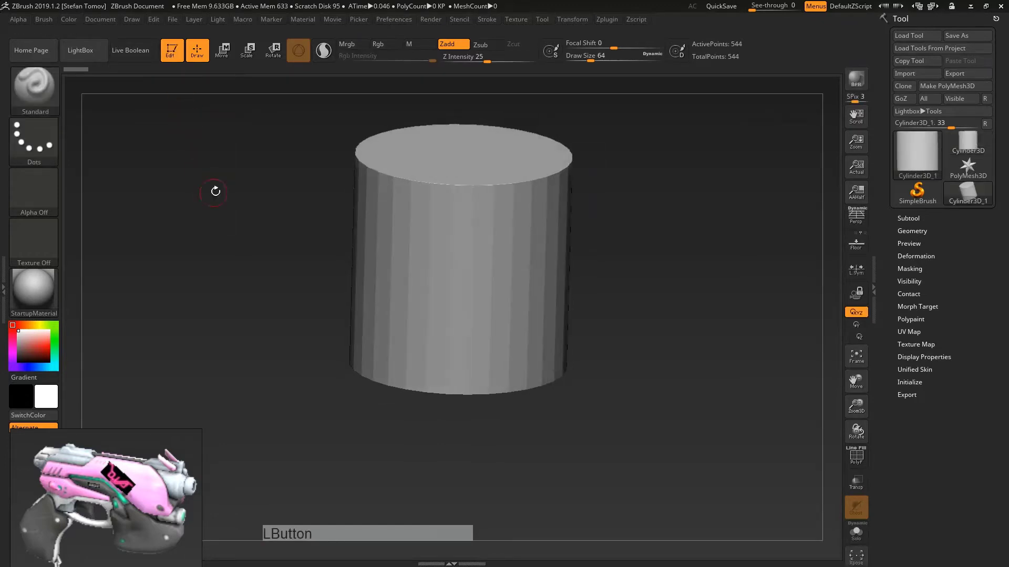
click(944, 86)
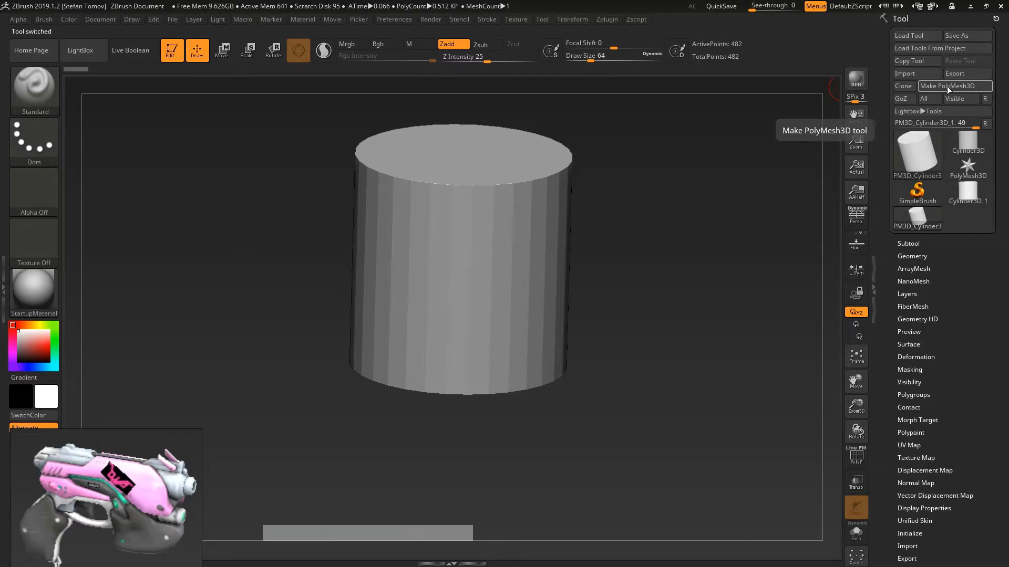
alt+drag(838, 84, 829, 143)
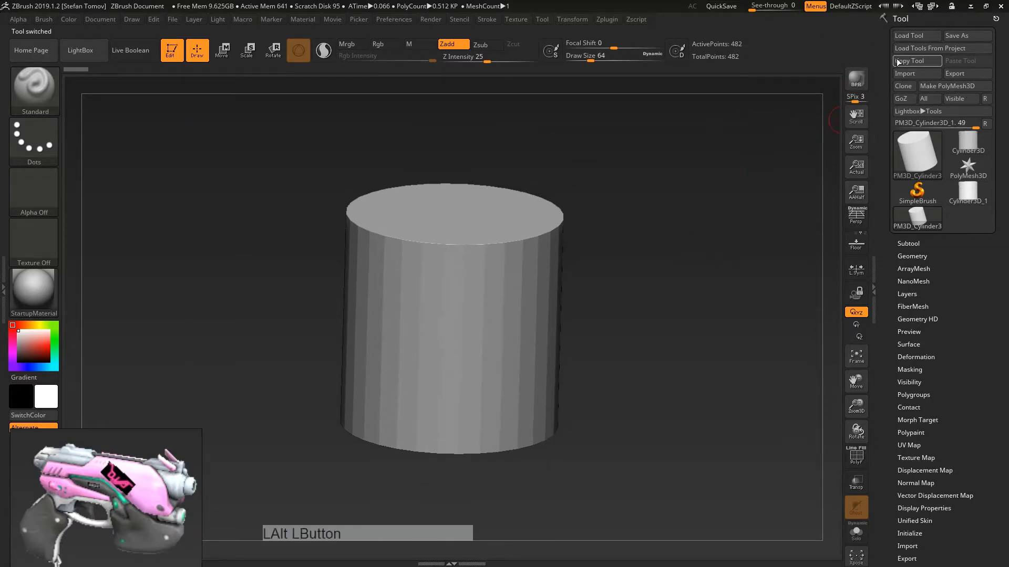
Step: Import the "Gun part Temp" mesh from the Desktop in place of the cylinder
click(906, 73)
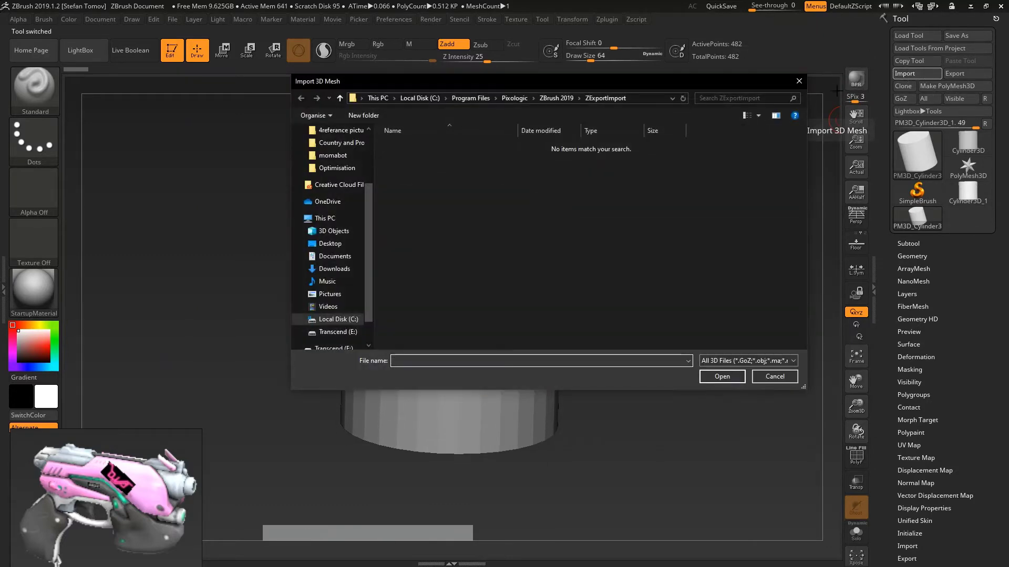
scroll(362, 147, up, 3)
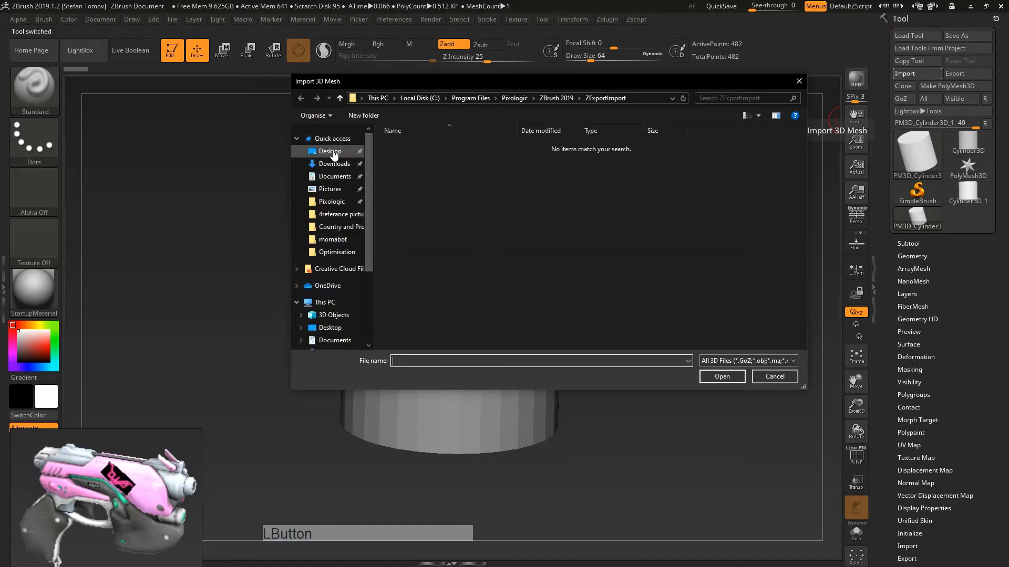
click(347, 151)
drag(804, 216, 800, 278)
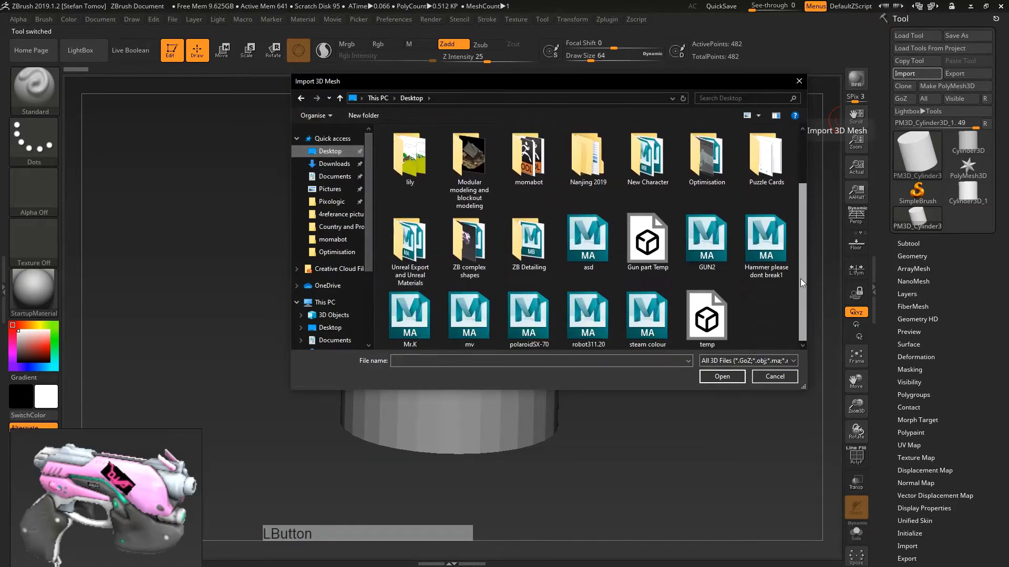
click(647, 244)
click(732, 380)
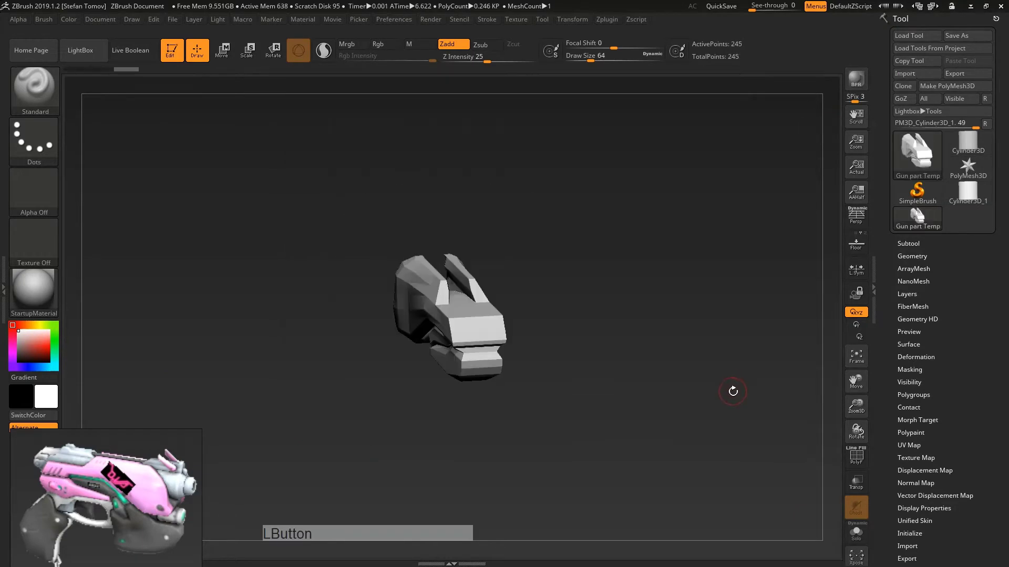
shift+drag(655, 317, 746, 310)
alt+drag(613, 282, 631, 321)
drag(682, 292, 653, 306)
shift+drag(606, 214, 656, 231)
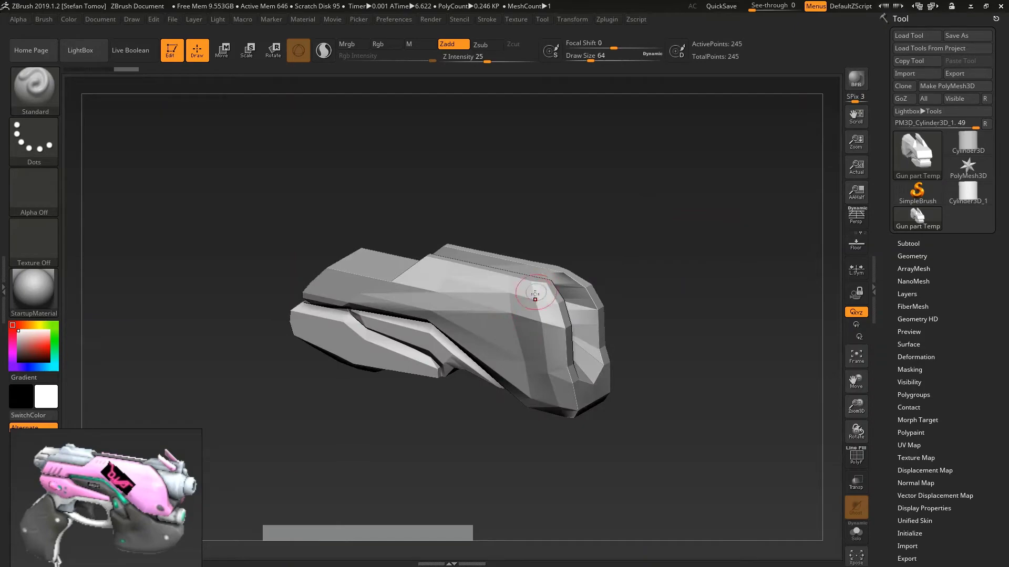
Step: Switch back to the gun scene in Maya
key(super)
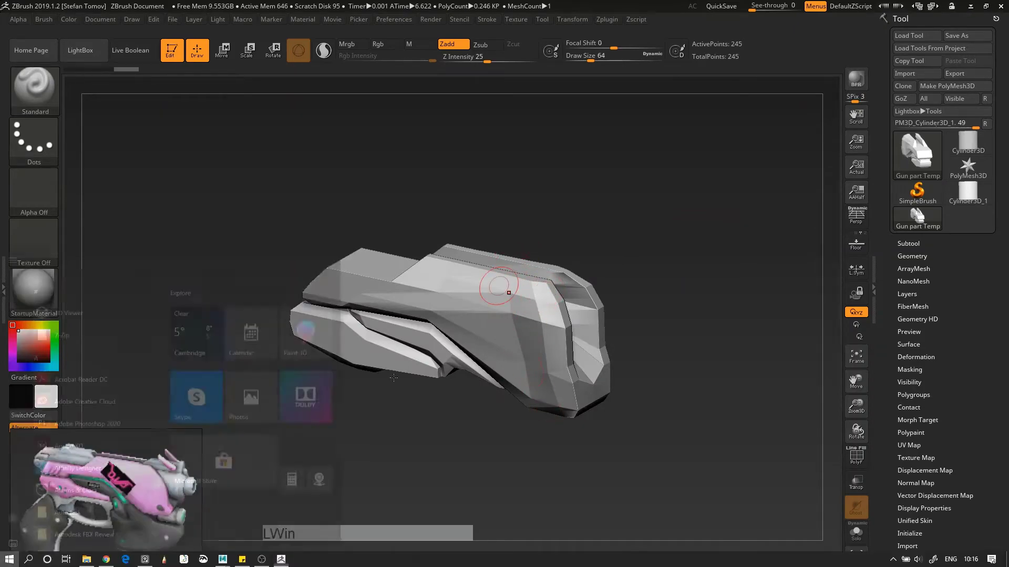
mouse_move(223, 559)
click(248, 528)
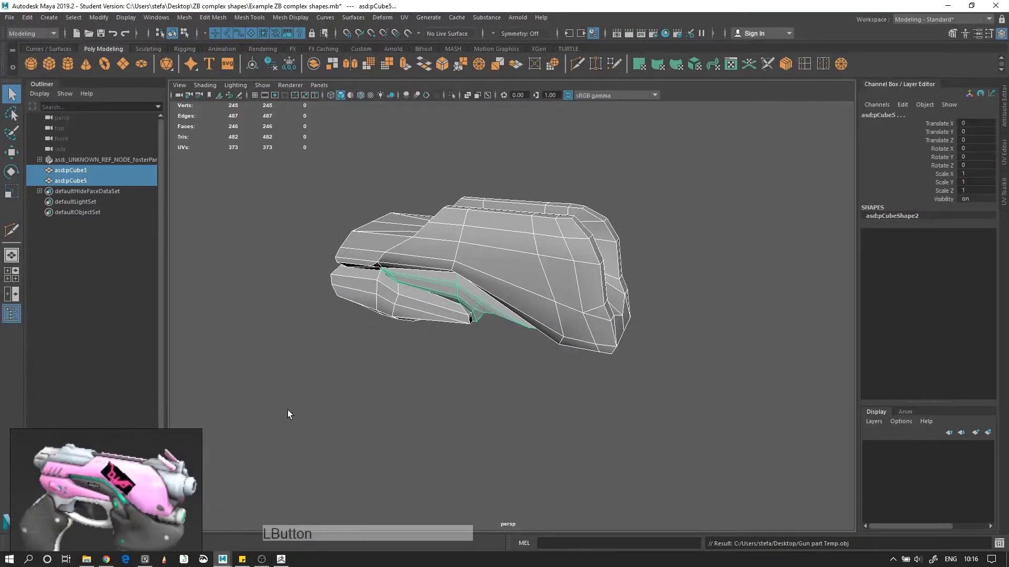
Step: Try hardening all edges of the main gun body mesh asd:pCube3, and undo the change
click(522, 229)
click(289, 18)
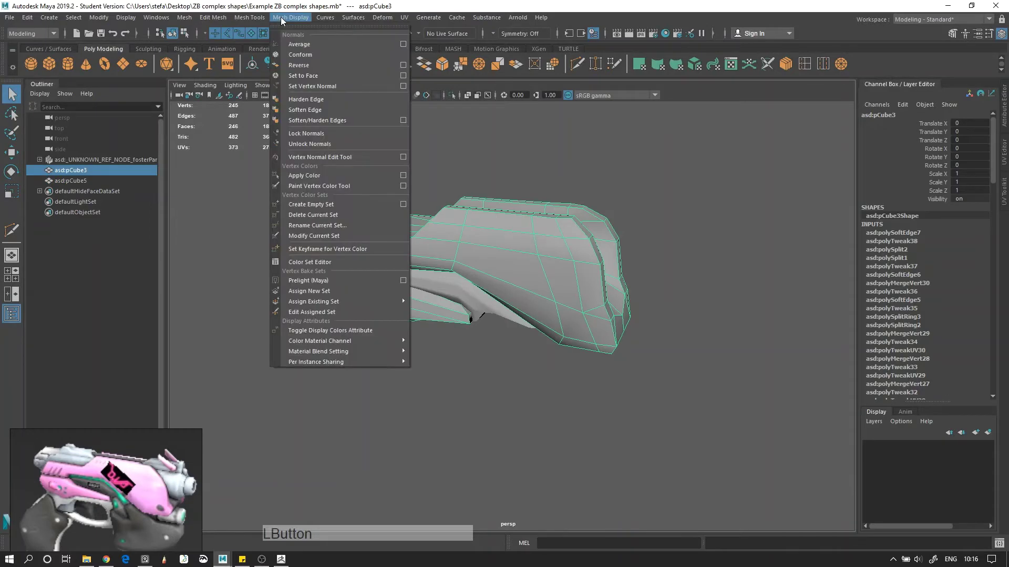
click(309, 103)
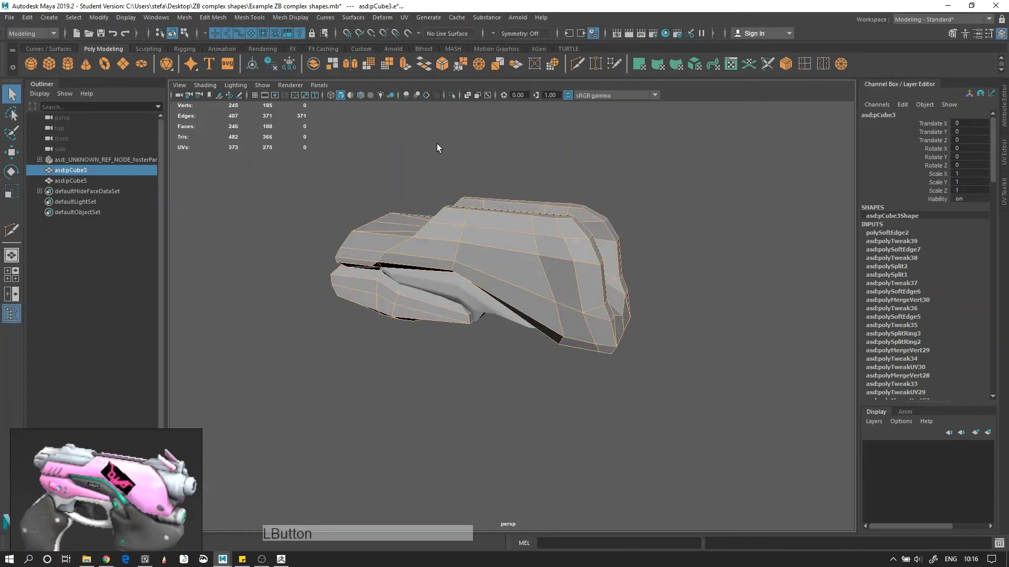
click(437, 144)
alt+drag(463, 155, 539, 168)
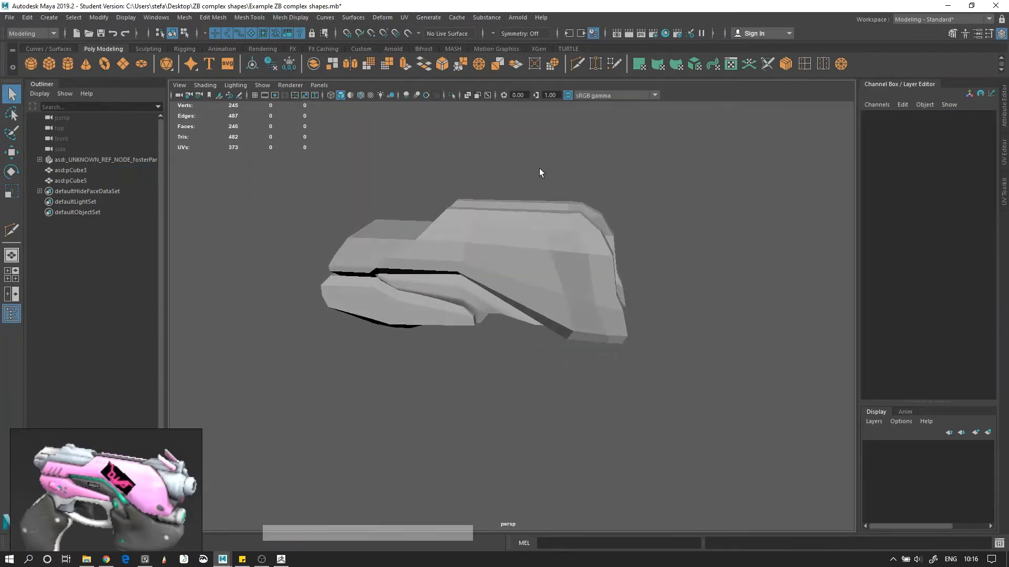
key(ctrl+z)
key(ctrl+z)
Step: Soften all edges of the main gun body mesh asd:pCube3 and deselect it to check the shading
click(294, 18)
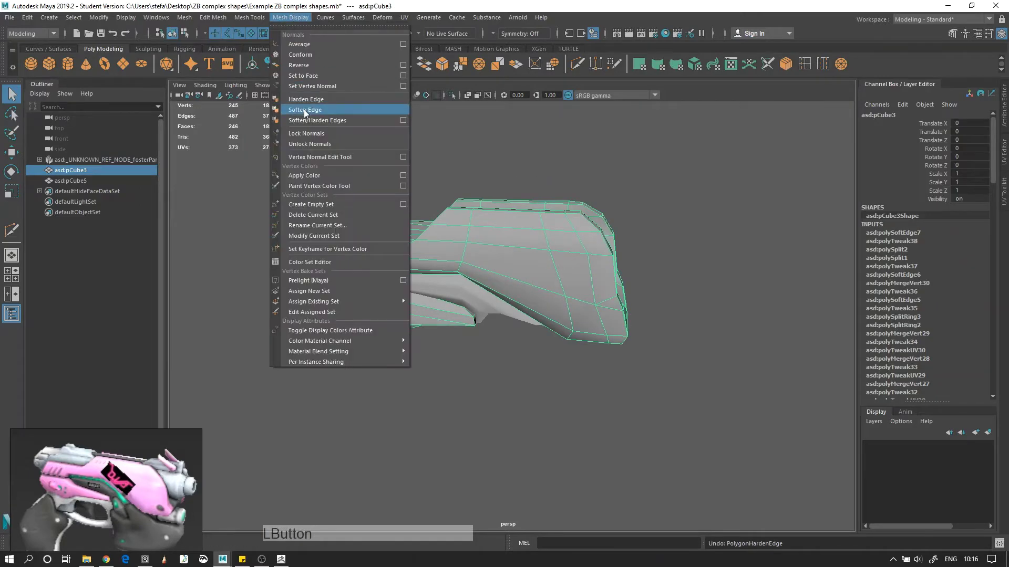
click(320, 108)
click(603, 166)
alt+drag(604, 166, 620, 166)
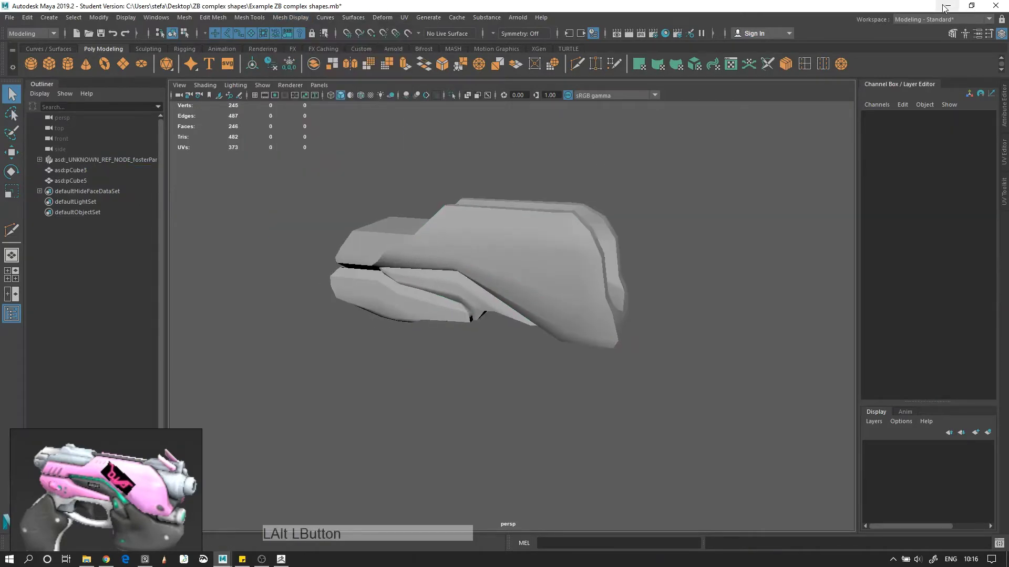
Step: Switch to ZBrush, inspect the imported gun part from below and snap it back to a straight side view
click(948, 5)
drag(681, 329, 637, 354)
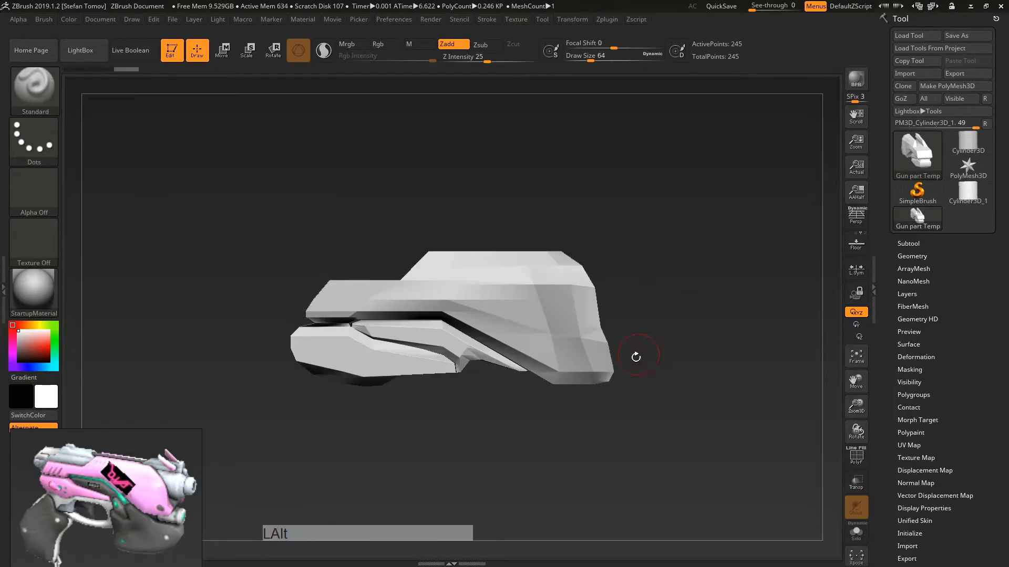
alt+right_drag(464, 387, 496, 281)
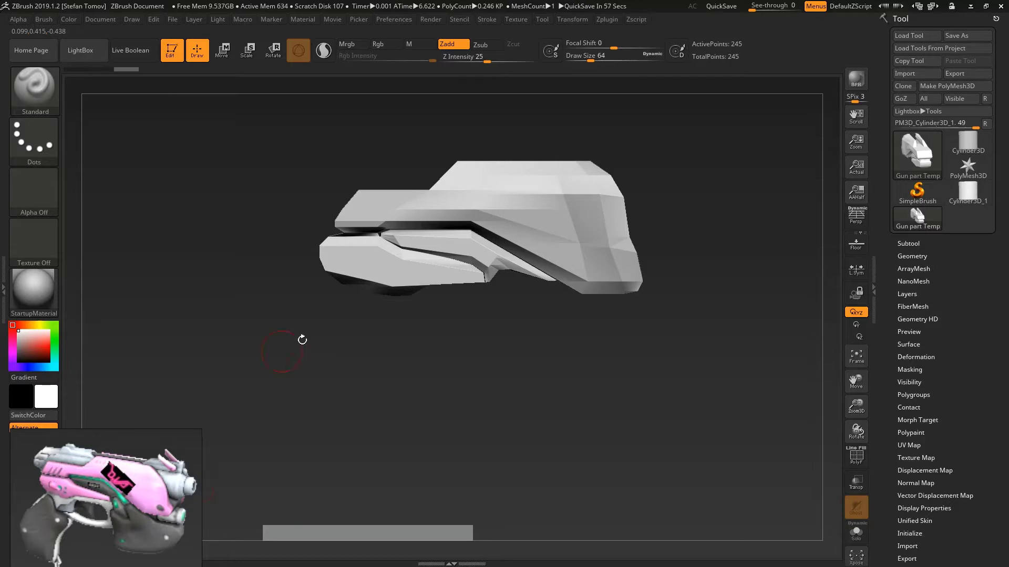
drag(625, 316, 621, 366)
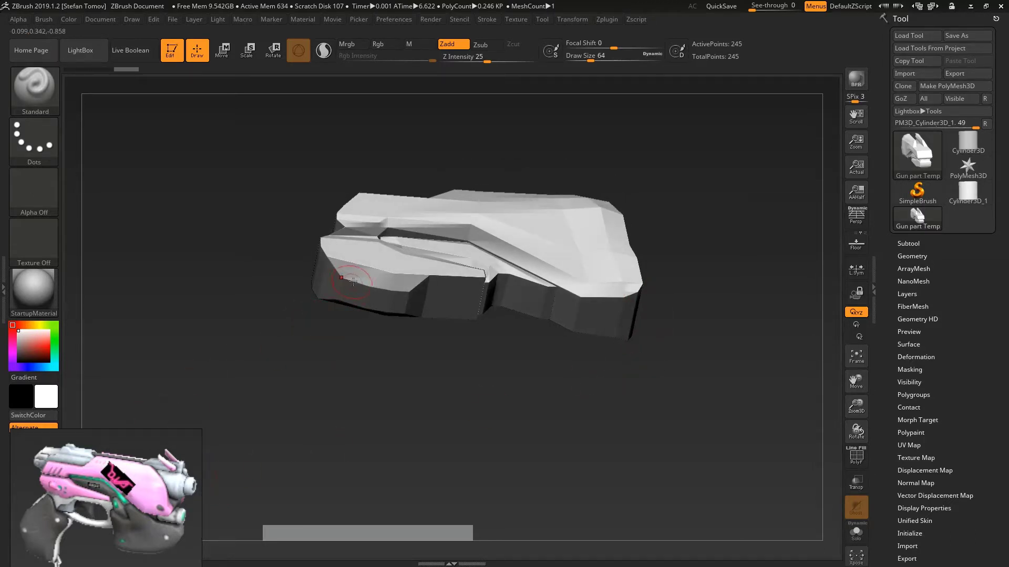
shift+drag(342, 338, 348, 386)
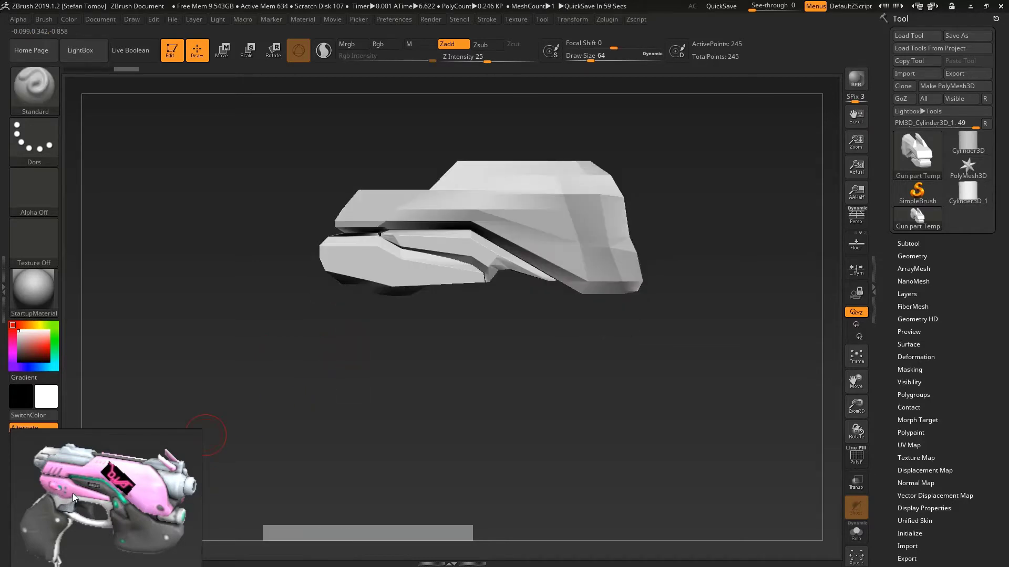
Step: Place the gun reference window beside the model and capture both in a new Snip & Sketch snip
middle_click(157, 436)
middle_drag(156, 432, 137, 439)
right_drag(137, 439, 221, 162)
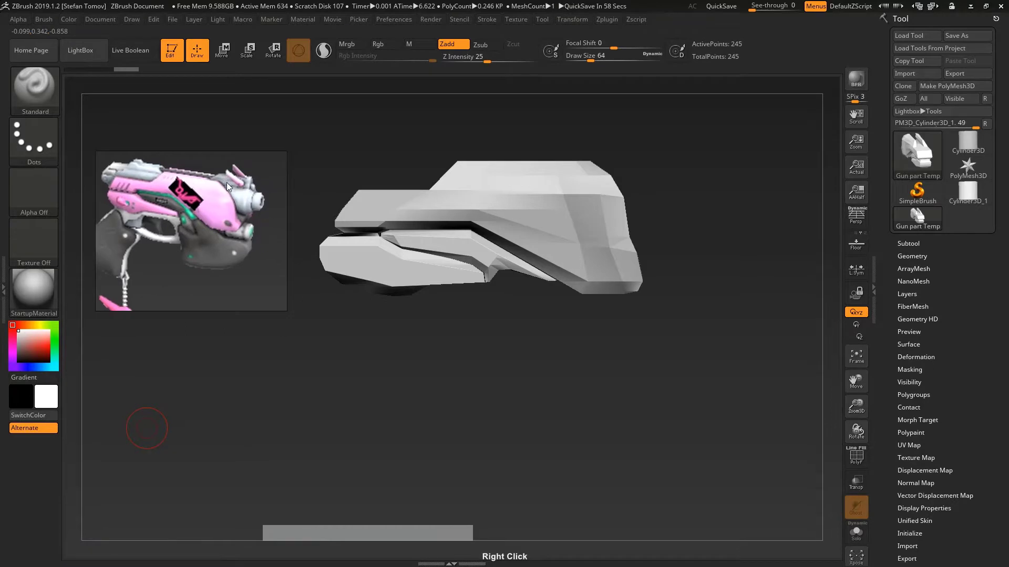
key(super)
text(snip)
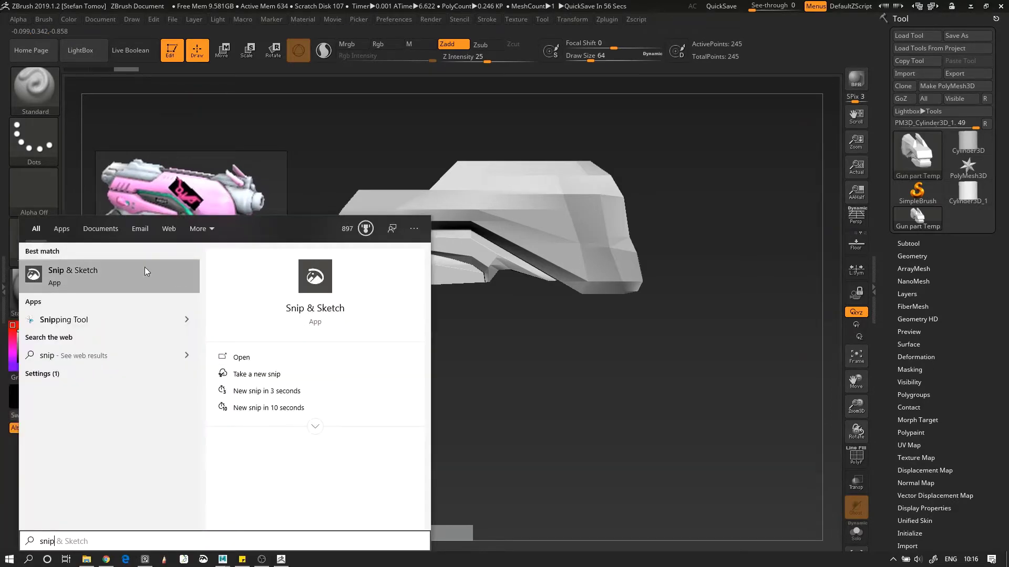
click(112, 276)
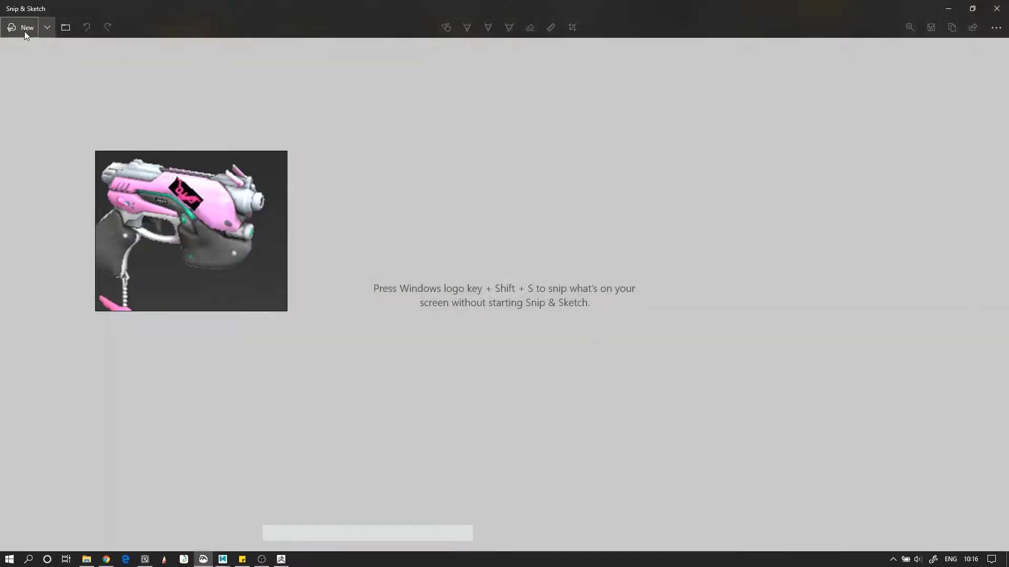
click(22, 29)
mouse_move(82, 98)
mouse_down()
mouse_move(620, 404)
mouse_move(712, 506)
mouse_up()
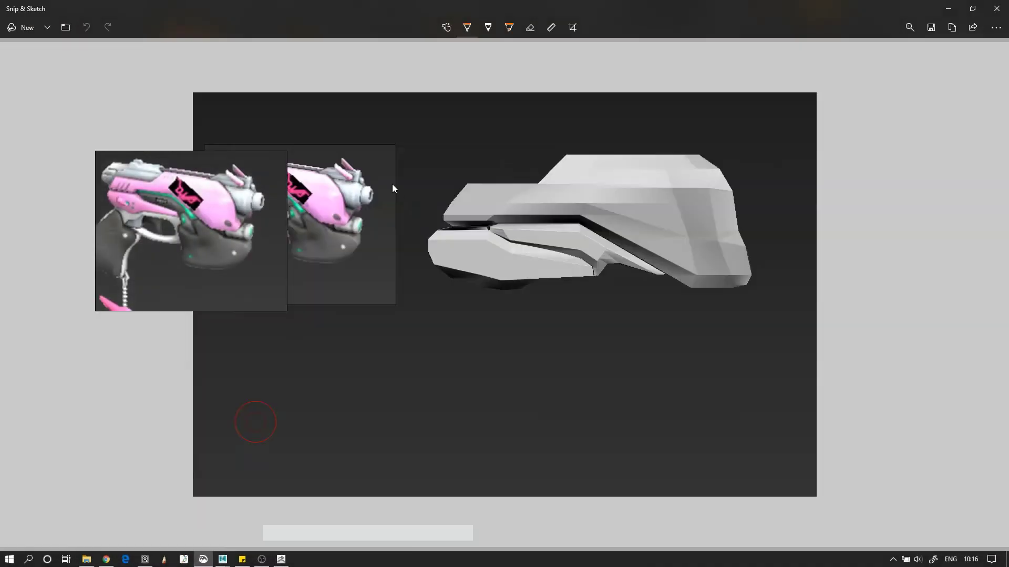
Step: Move the reference window off the snip and mark the underside of the lower gun part with a dark pink pen
right_drag(242, 193, 166, 439)
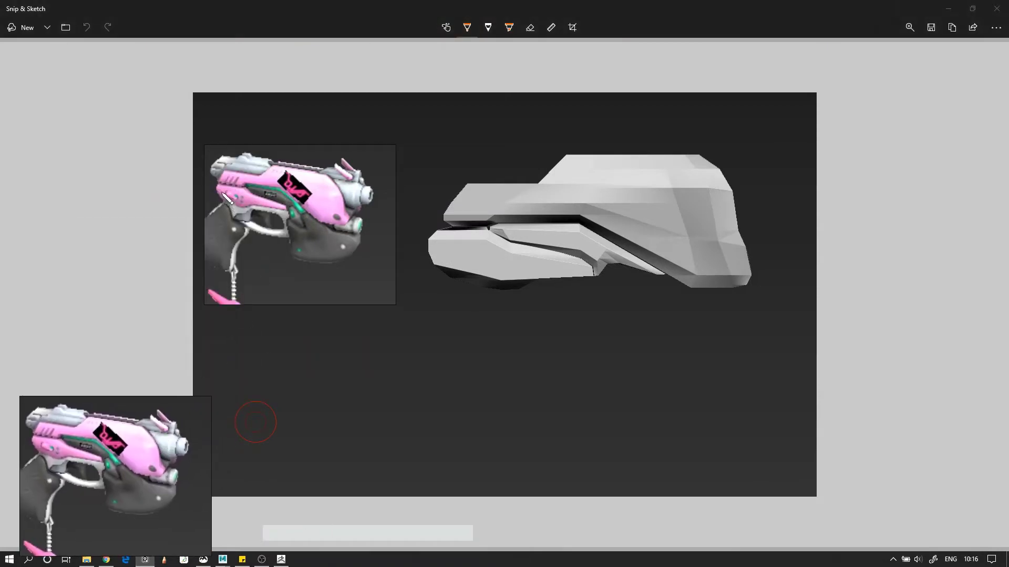
click(467, 30)
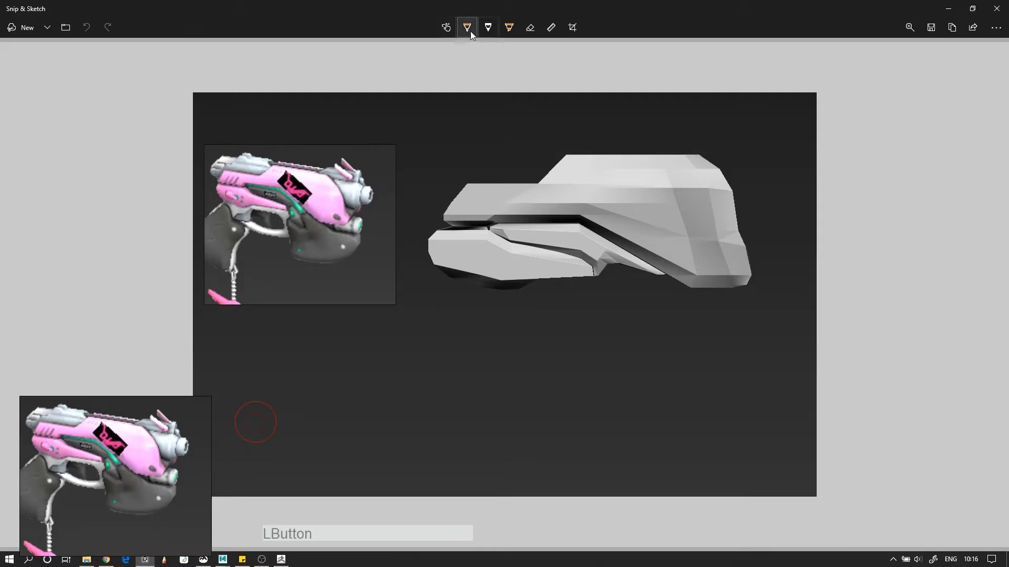
click(395, 101)
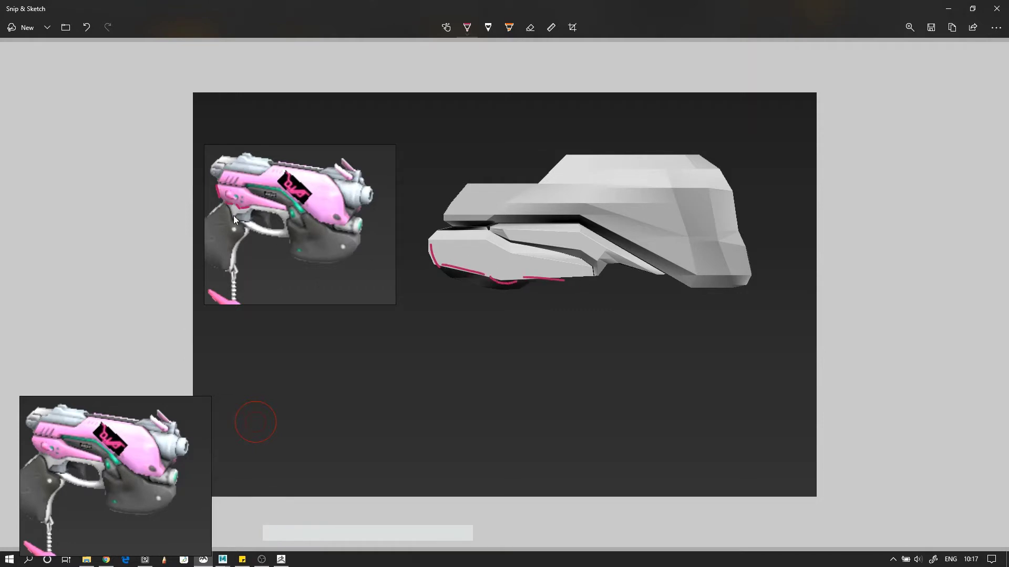
Step: Sketch the trigger housing and trigger guard outline below the gun body with a light grey pen
click(469, 29)
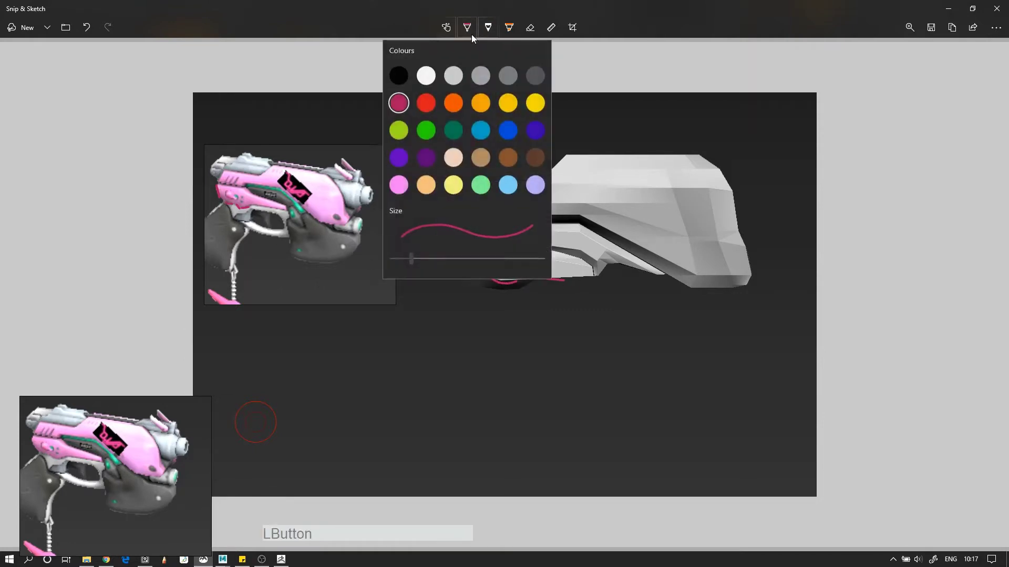
click(455, 77)
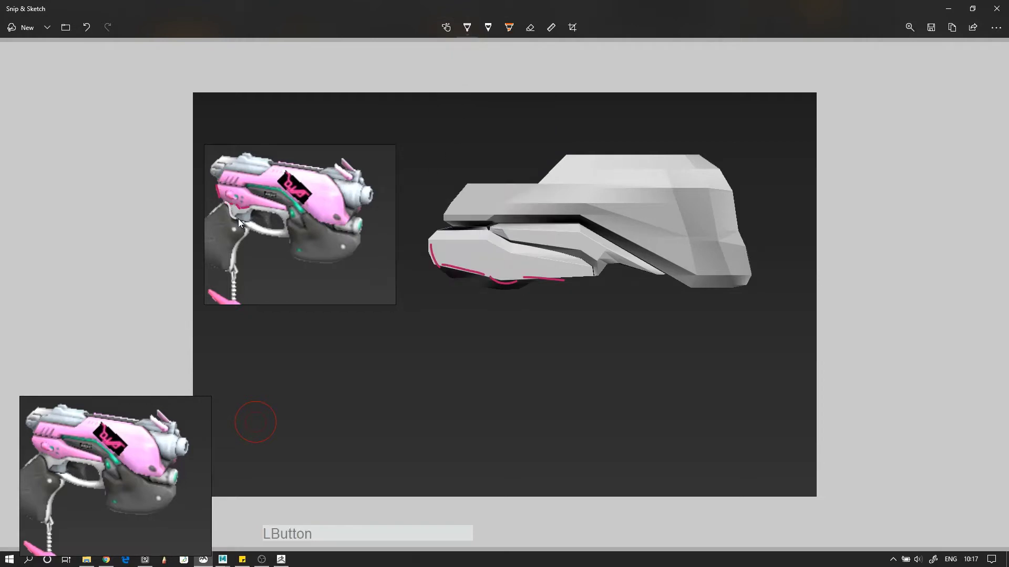
drag(442, 270, 456, 300)
drag(508, 316, 521, 309)
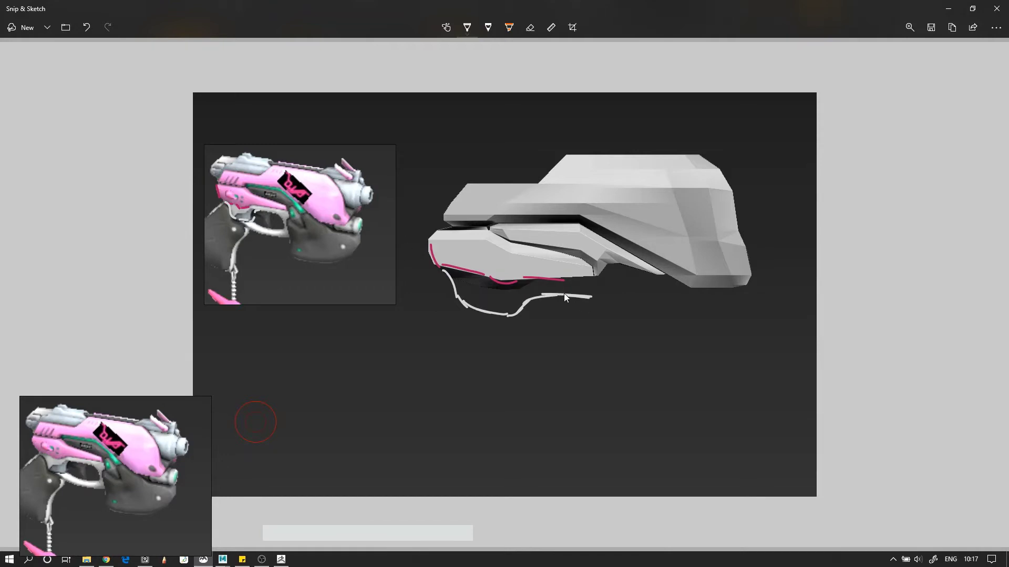
drag(565, 297, 584, 301)
drag(602, 274, 606, 274)
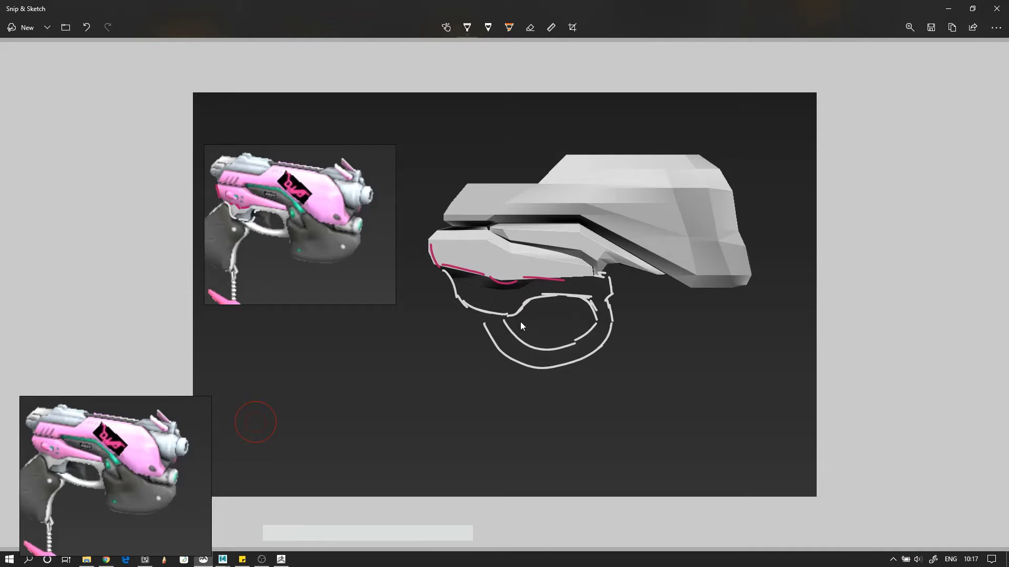
Step: Erase the lower trigger guard curves and redraw them as a shallower guard joined to the trigger housing
drag(503, 318, 553, 344)
key(ctrl+z)
click(530, 28)
drag(543, 332, 541, 334)
click(467, 27)
key(ctrl+z)
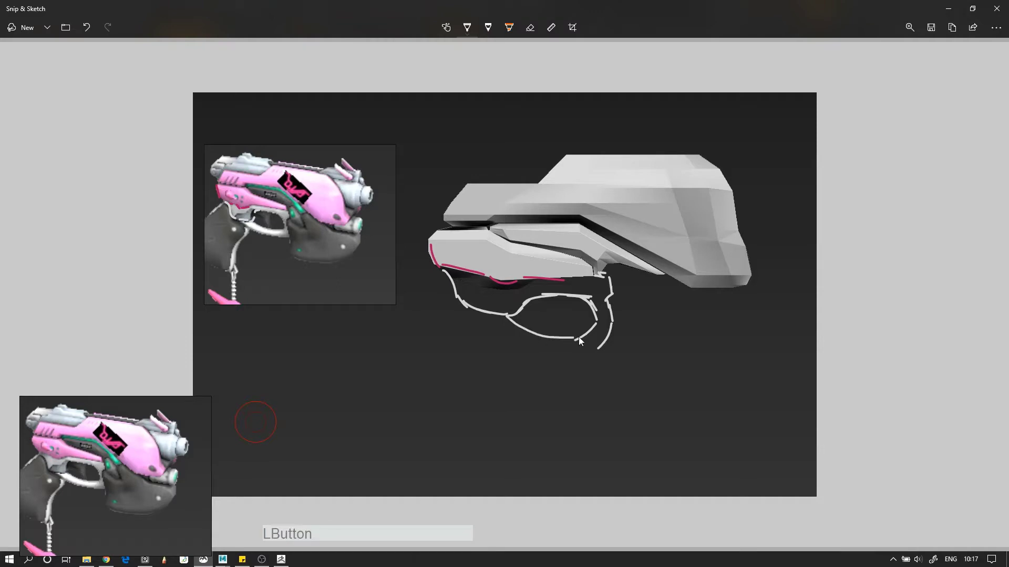
click(485, 316)
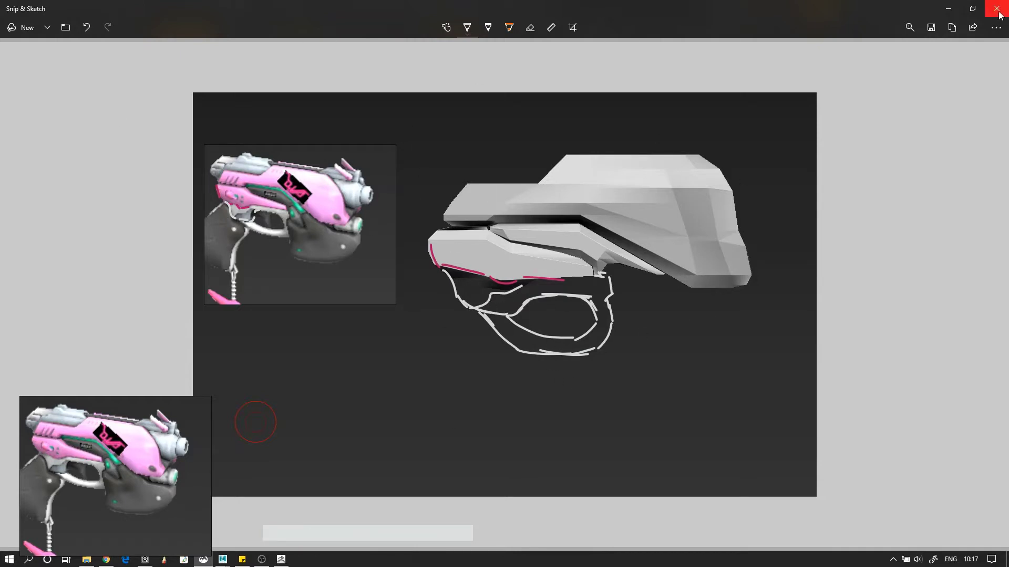
Step: Switch to ZBrush, try the See-through transparency over the annotated snip, and reset it to 0
click(950, 9)
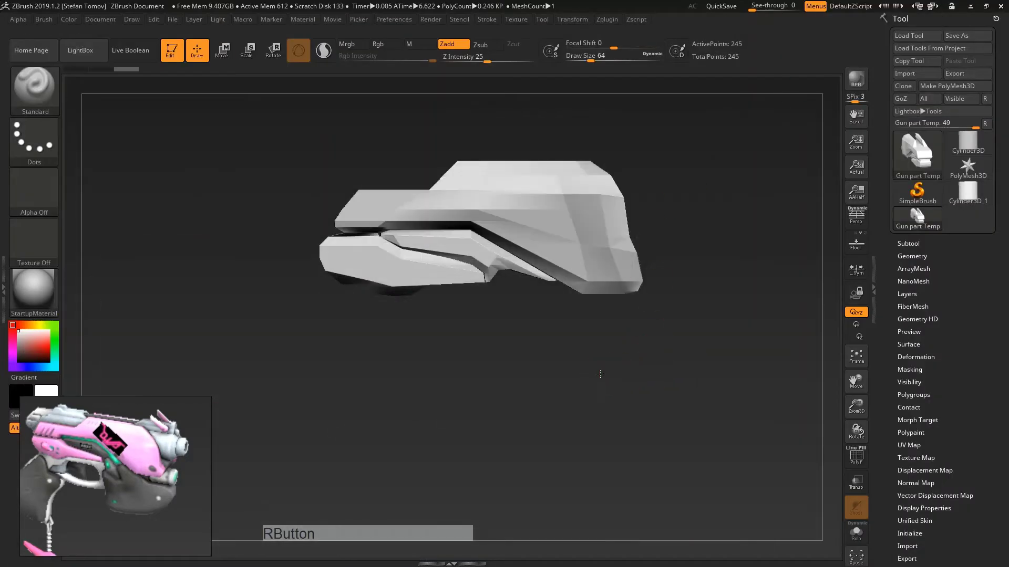
shift+right_drag(600, 374, 656, 383)
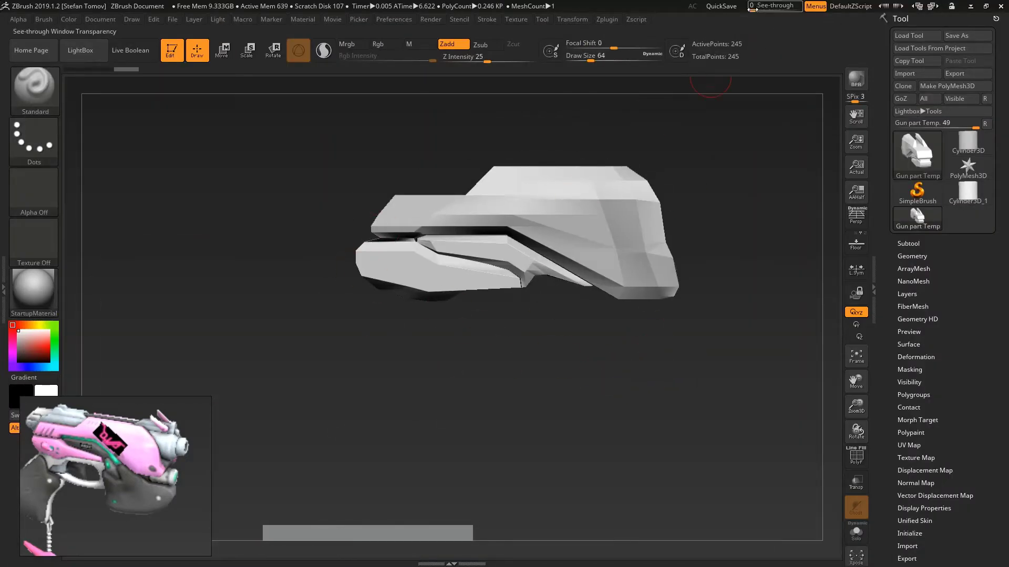
drag(752, 8, 771, 8)
key(super)
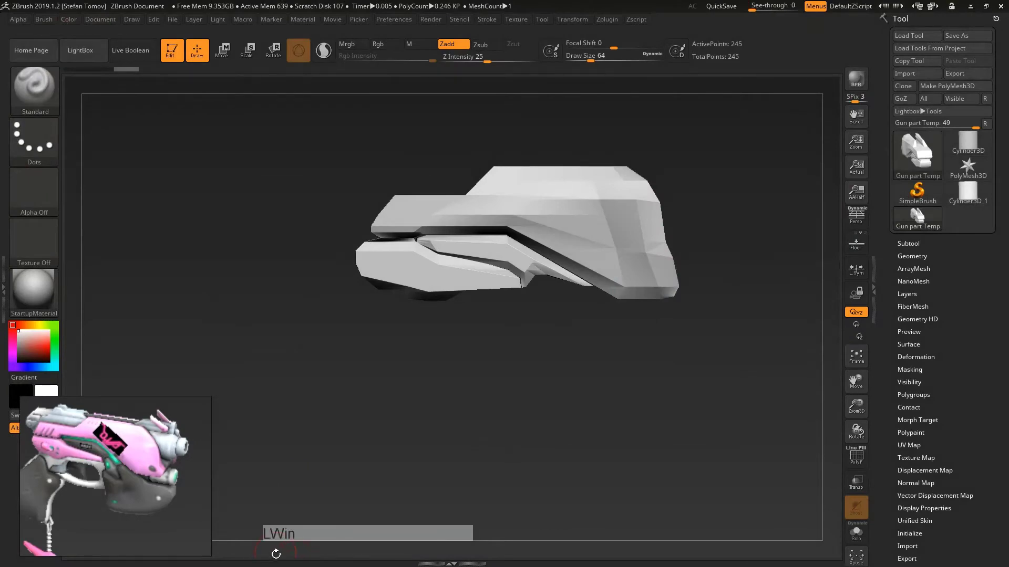
click(223, 560)
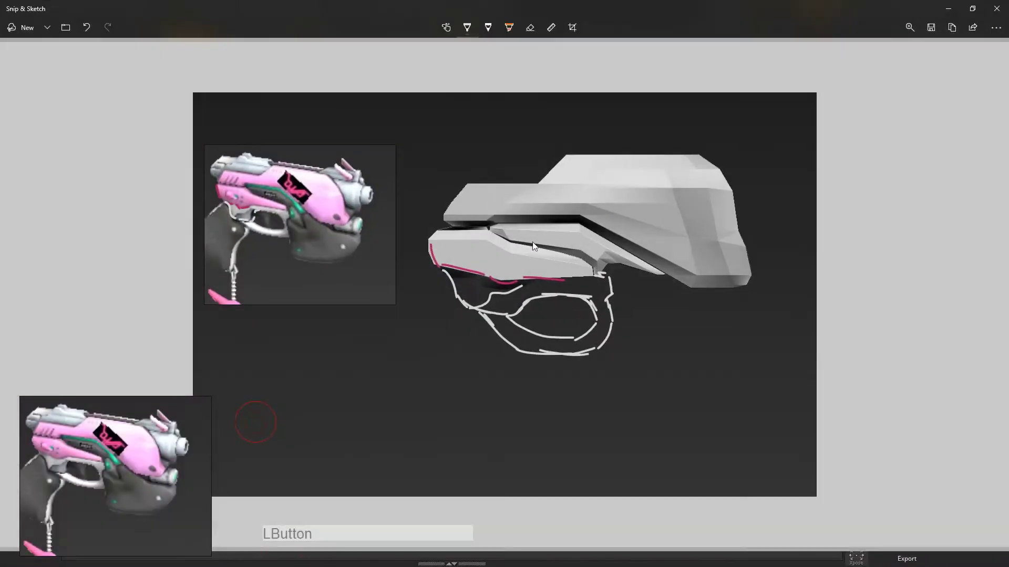
key(super)
click(280, 560)
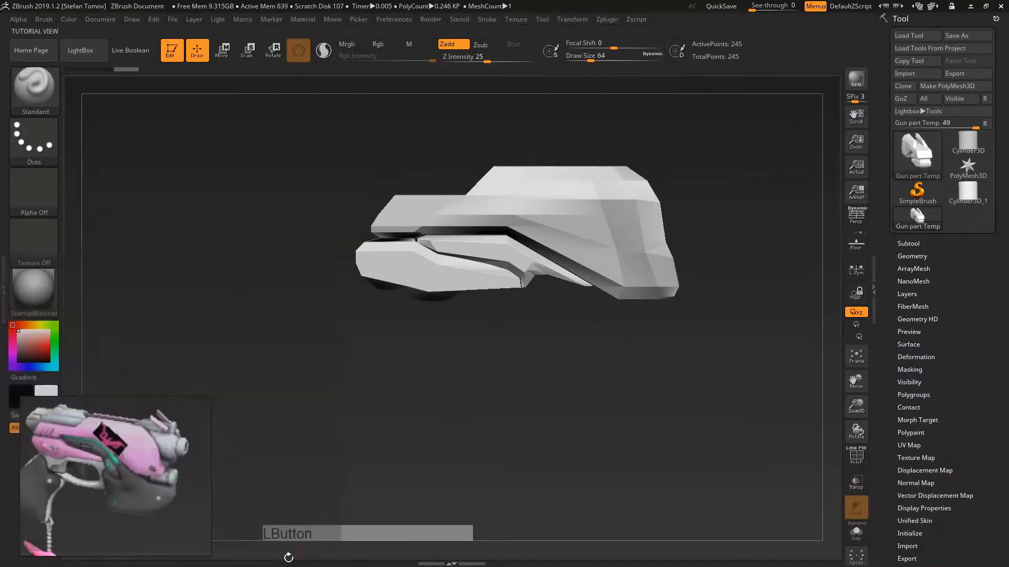
mouse_move(754, 5)
mouse_down()
mouse_move(827, 6)
mouse_move(751, 6)
mouse_up()
key(super)
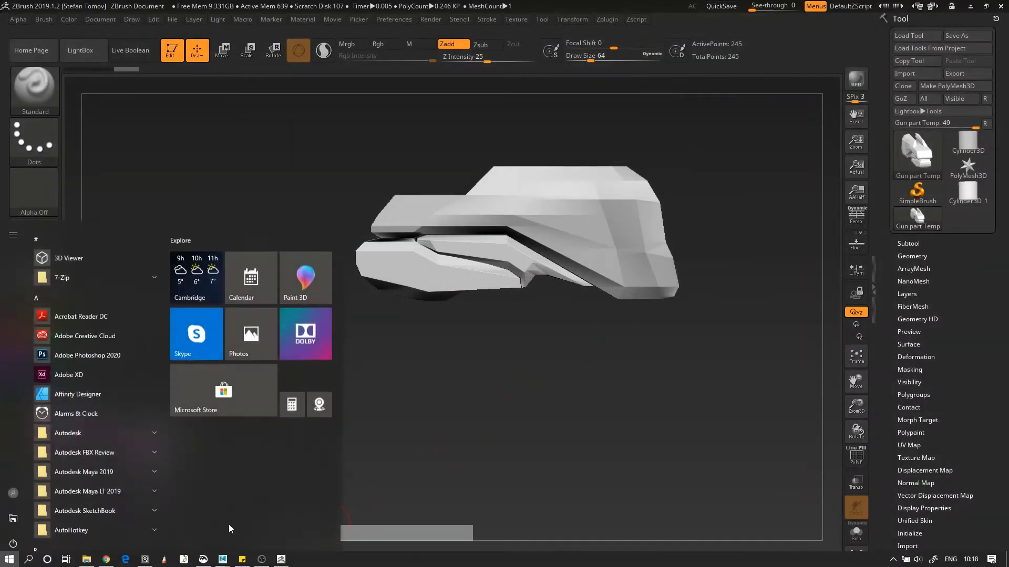
click(203, 559)
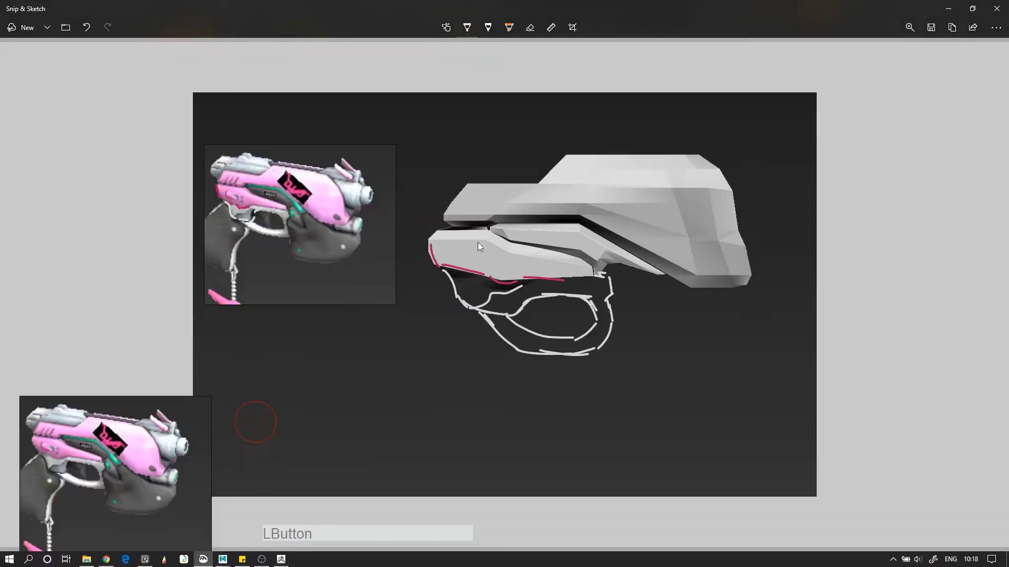
click(929, 29)
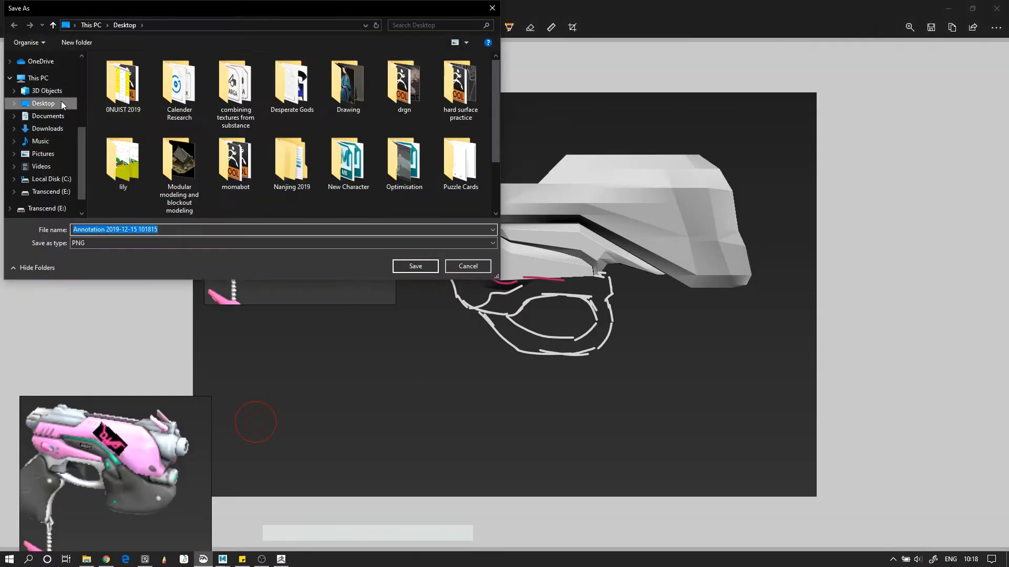
click(415, 266)
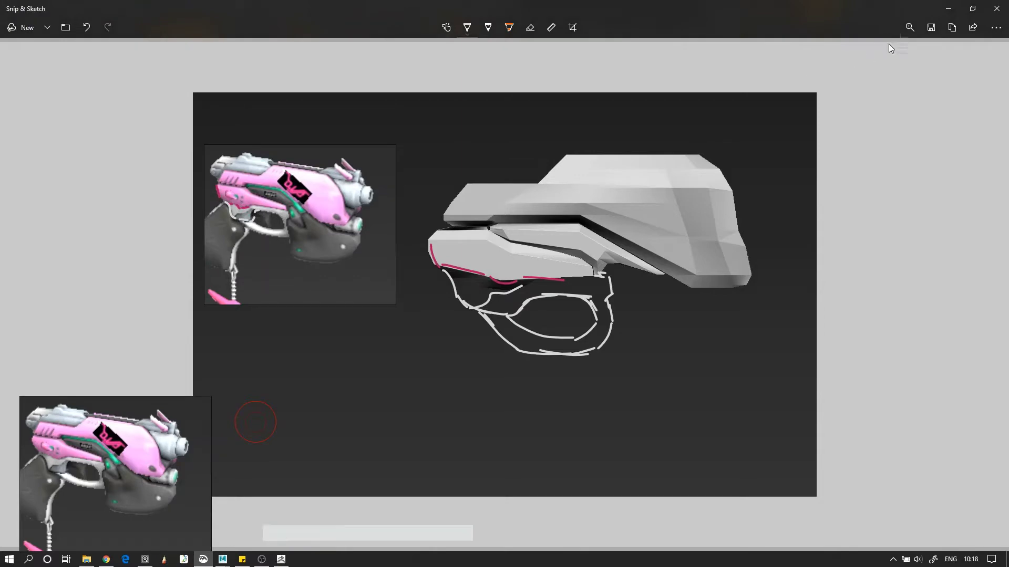
click(941, 8)
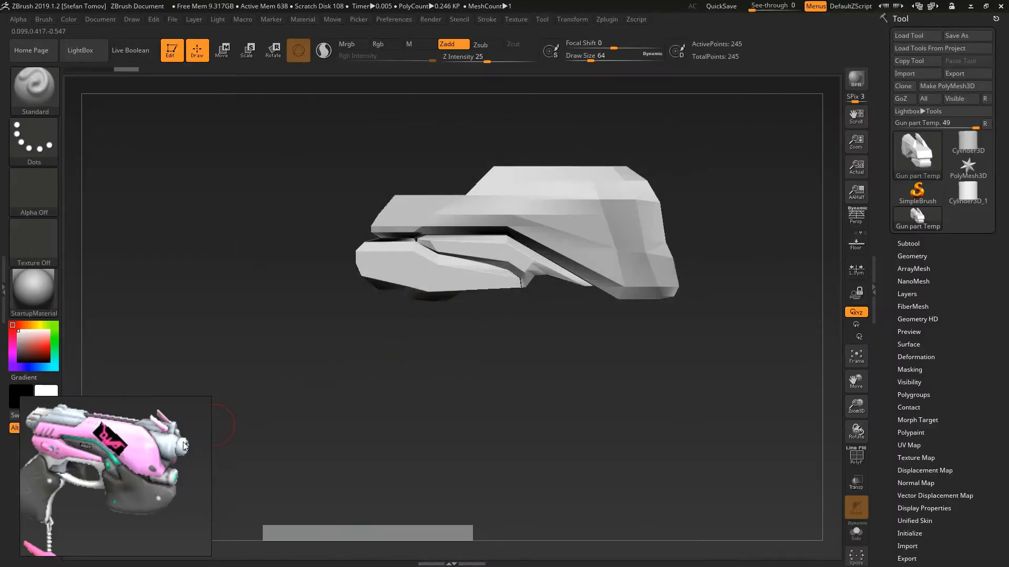
Step: Zoom out the PureRef reference board and copy the annotated snip from Snip & Sketch
scroll(175, 483, down, 3)
mouse_move(135, 520)
right_down()
mouse_move(92, 480)
mouse_move(135, 533)
right_up()
key(super)
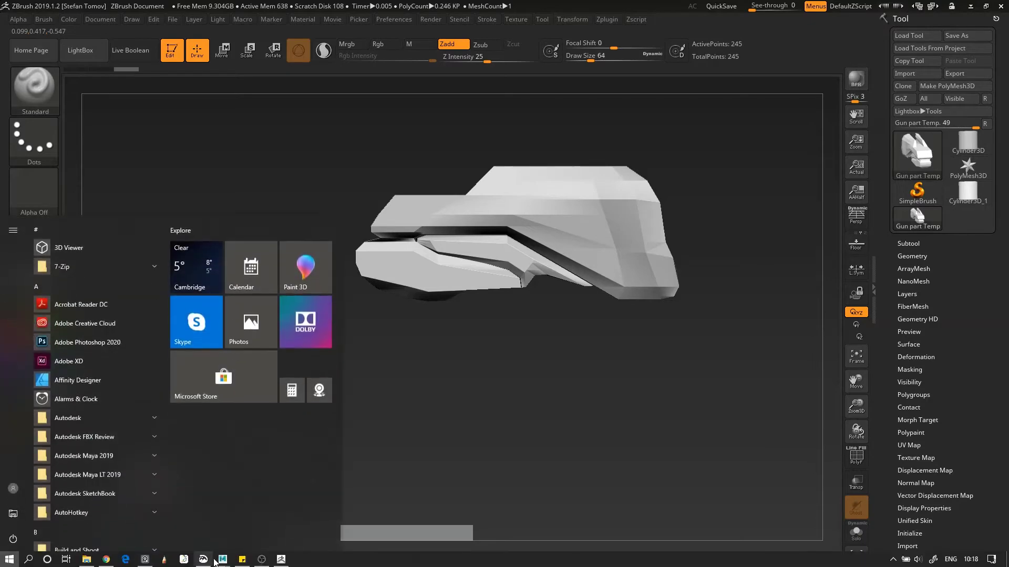
click(281, 559)
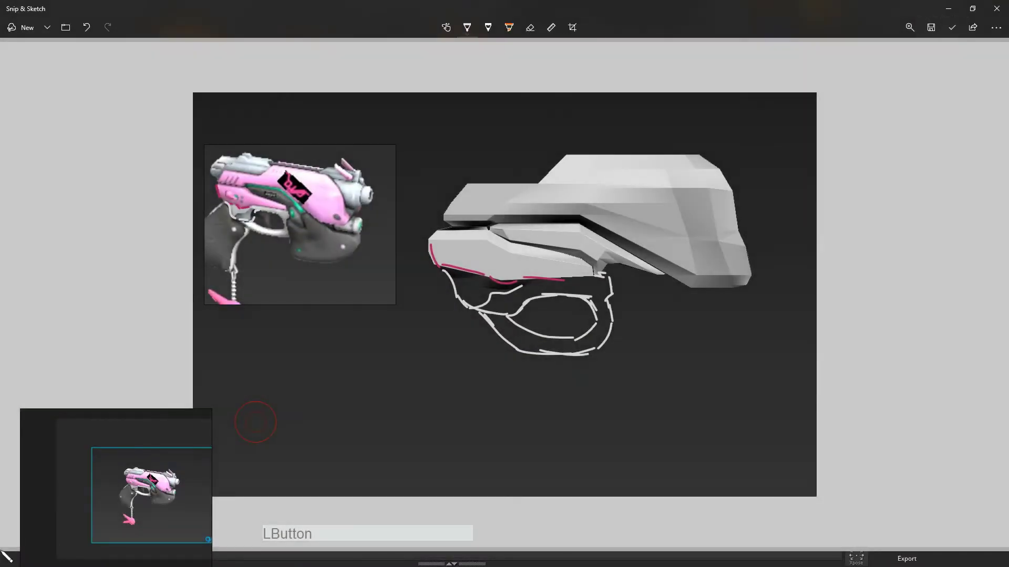
mouse_move(72, 475)
right_down()
mouse_move(83, 493)
mouse_move(67, 457)
right_up()
click(62, 461)
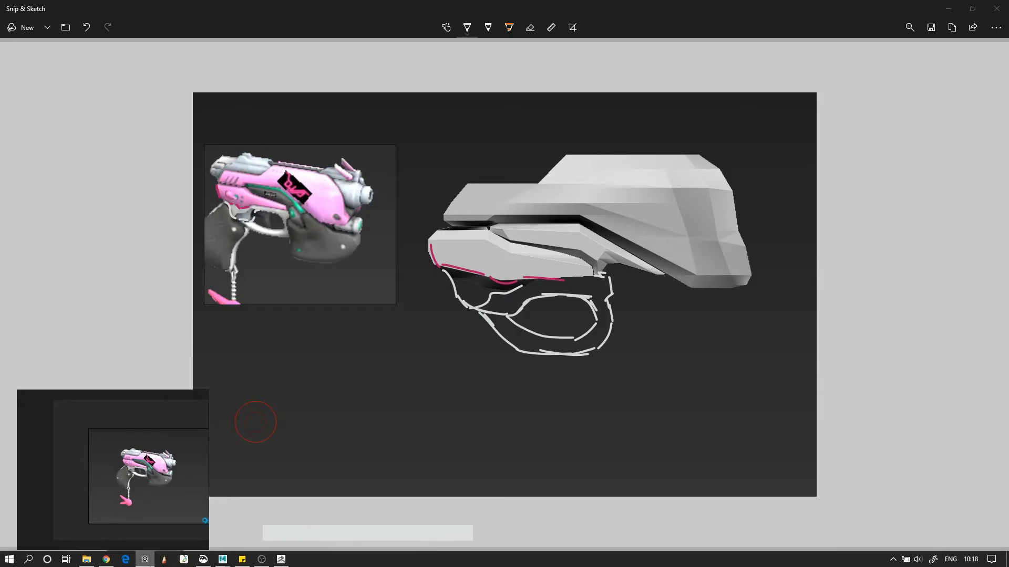
Step: Paste the annotated snip into PureRef and place the original gun reference over its lower-left area
right_click(145, 559)
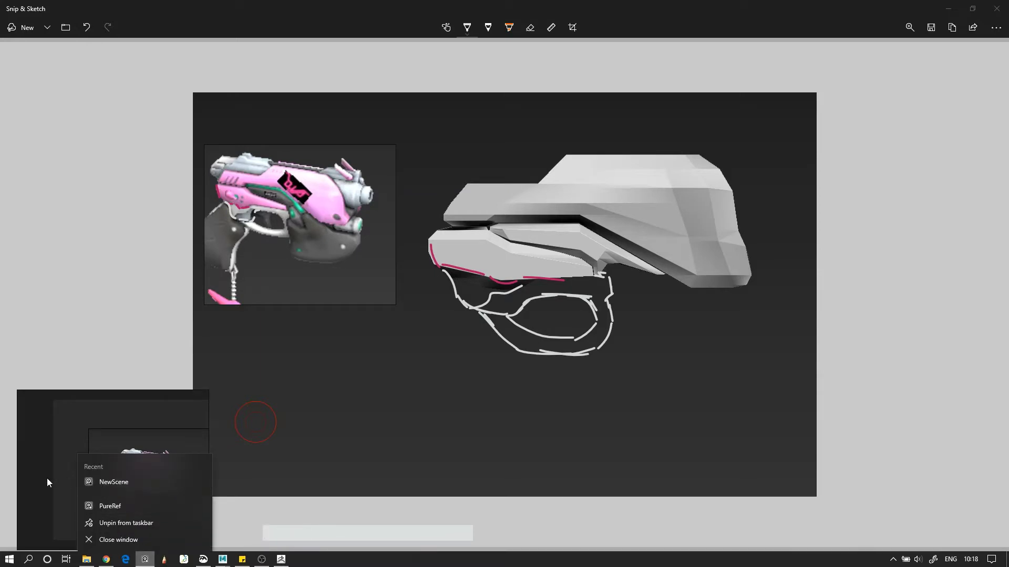
click(70, 471)
key(ctrl+v)
scroll(112, 462, down, 3)
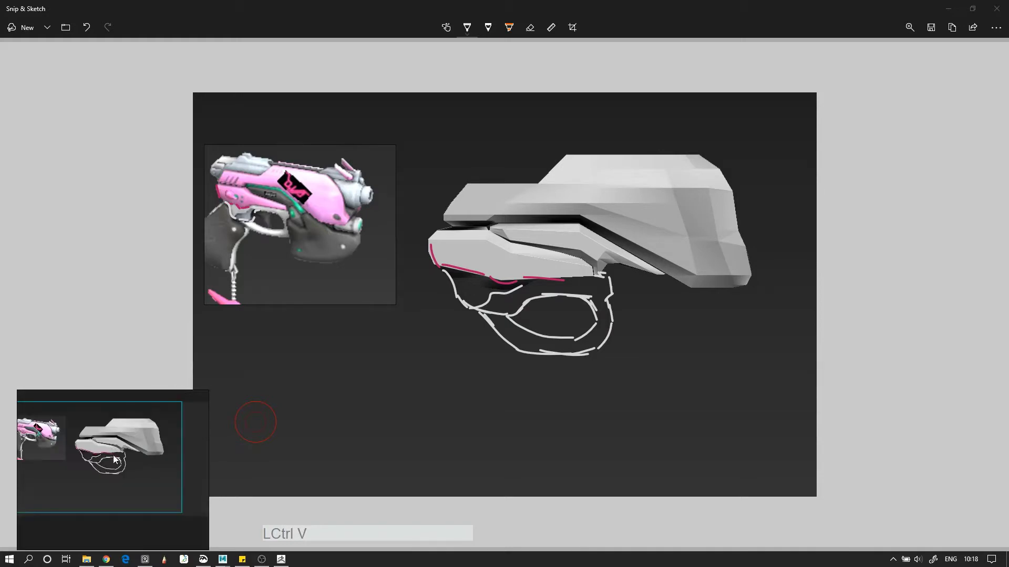
mouse_move(115, 455)
right_down()
mouse_move(140, 455)
mouse_move(117, 456)
right_up()
drag(117, 455, 95, 505)
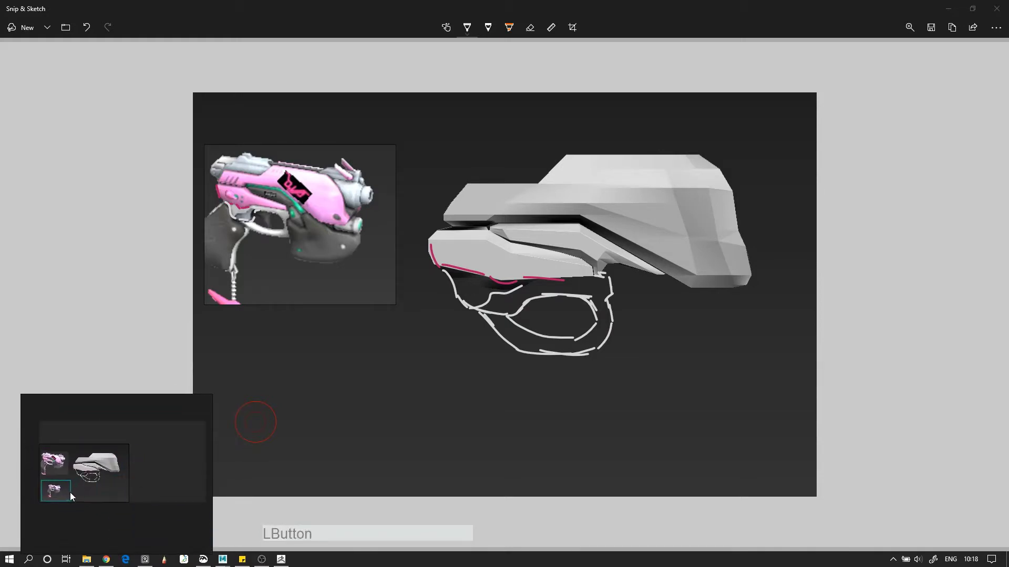
Step: Reframe the PureRef board around the annotated snip and enlarge the original gun reference image
right_drag(70, 492, 89, 472)
scroll(84, 453, up, 5)
middle_drag(83, 453, 163, 448)
scroll(83, 483, down, 3)
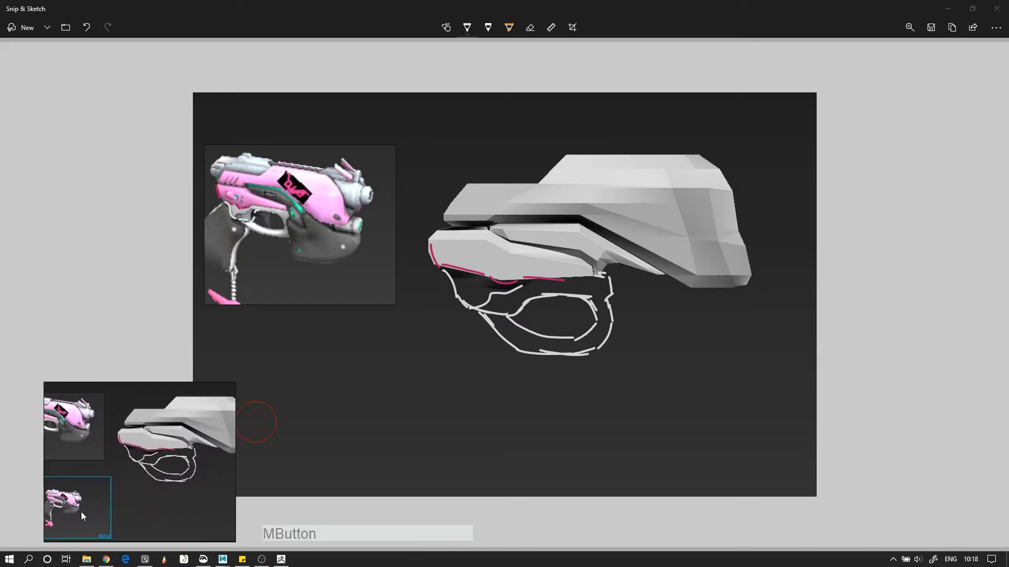
right_drag(81, 511, 75, 513)
drag(74, 513, 96, 502)
mouse_move(95, 502)
shift+super+right_down()
mouse_move(120, 519)
mouse_move(93, 497)
mouse_move(112, 495)
mouse_move(117, 470)
shift+super+right_up()
key(super)
ctrl+alt+drag(117, 470, 180, 431)
right_drag(79, 477, 57, 488)
Step: Move the enlarged gun reference beside the annotated snip, on its right, and frame both images in the PureRef window
drag(109, 486, 212, 457)
mouse_move(157, 471)
right_down()
mouse_move(68, 460)
mouse_move(163, 480)
right_up()
middle_drag(163, 480, 84, 483)
scroll(86, 477, down, 2)
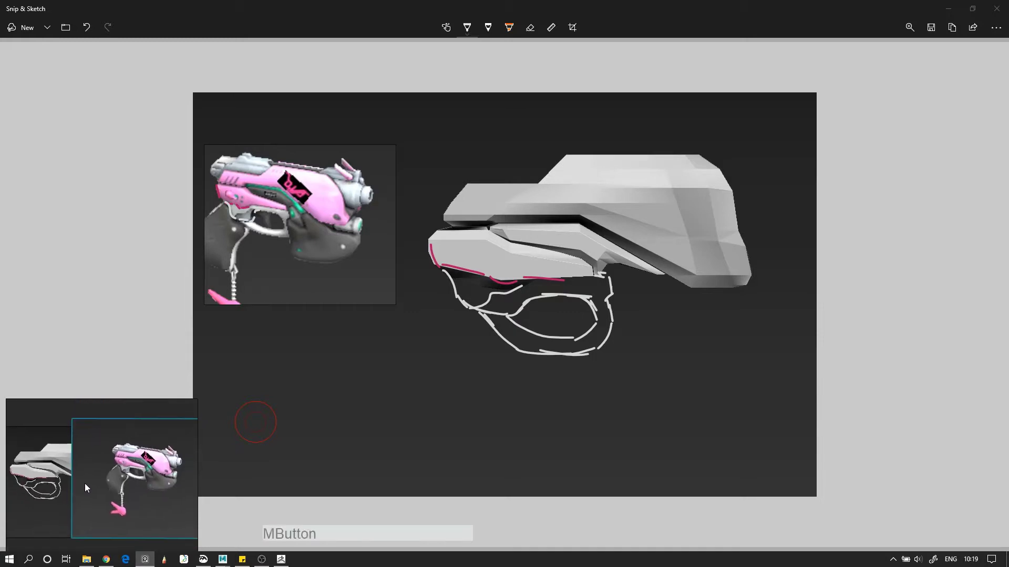
Step: Switch to ZBrush and insert a Sphere3D as a new subtool alongside the gun body
click(270, 559)
drag(713, 208, 697, 292)
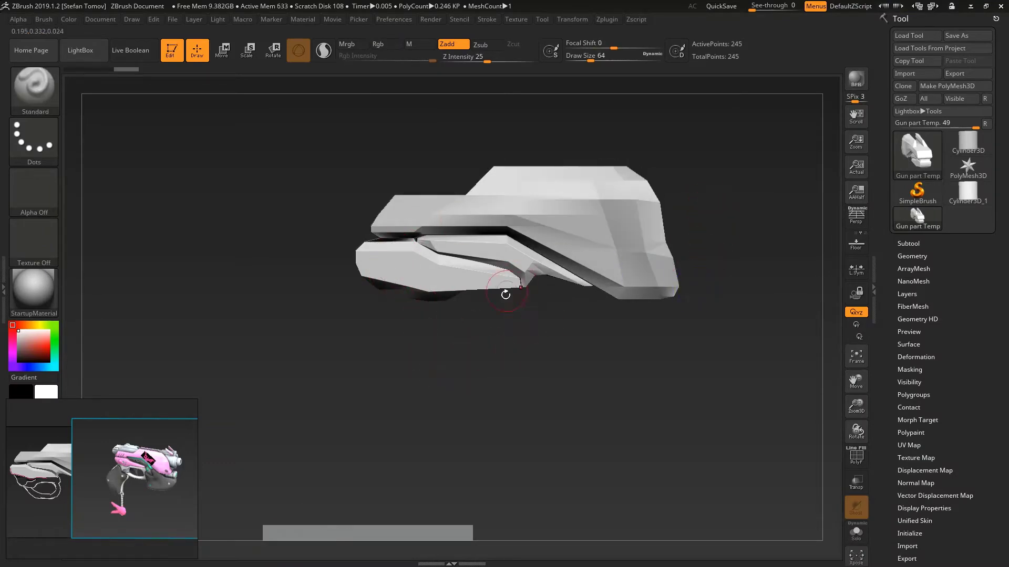
click(908, 244)
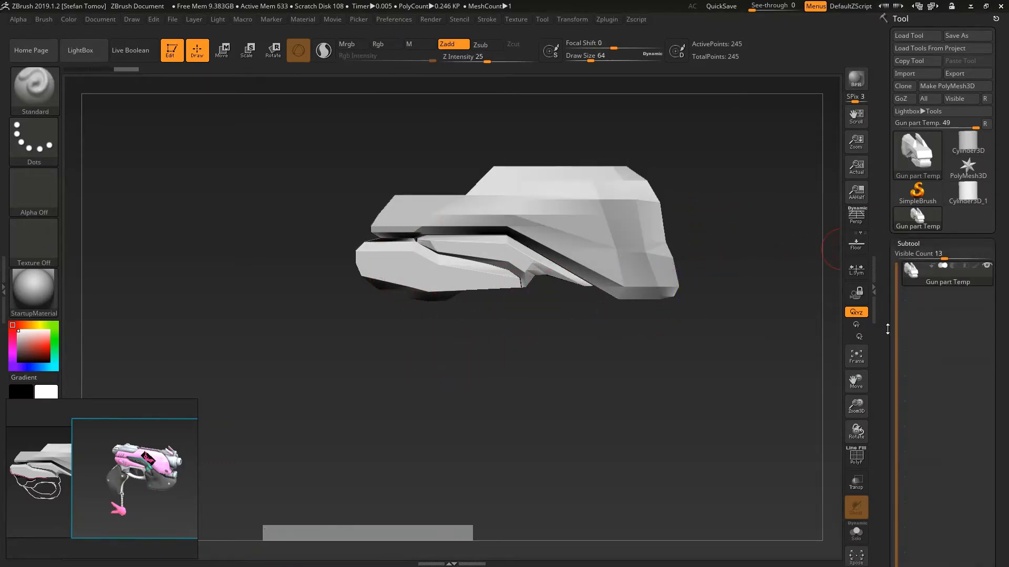
drag(888, 329, 888, 132)
click(949, 380)
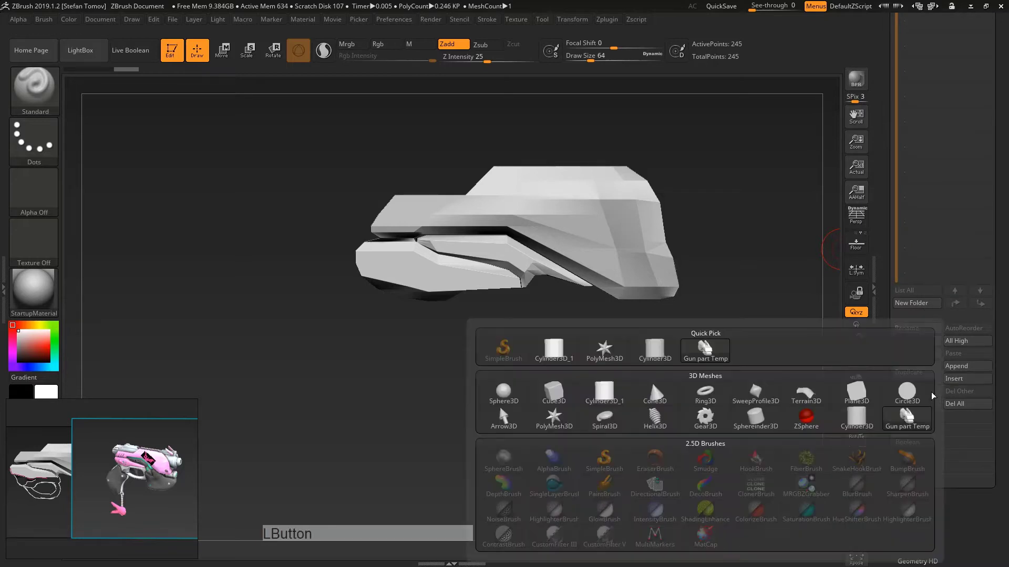
click(954, 379)
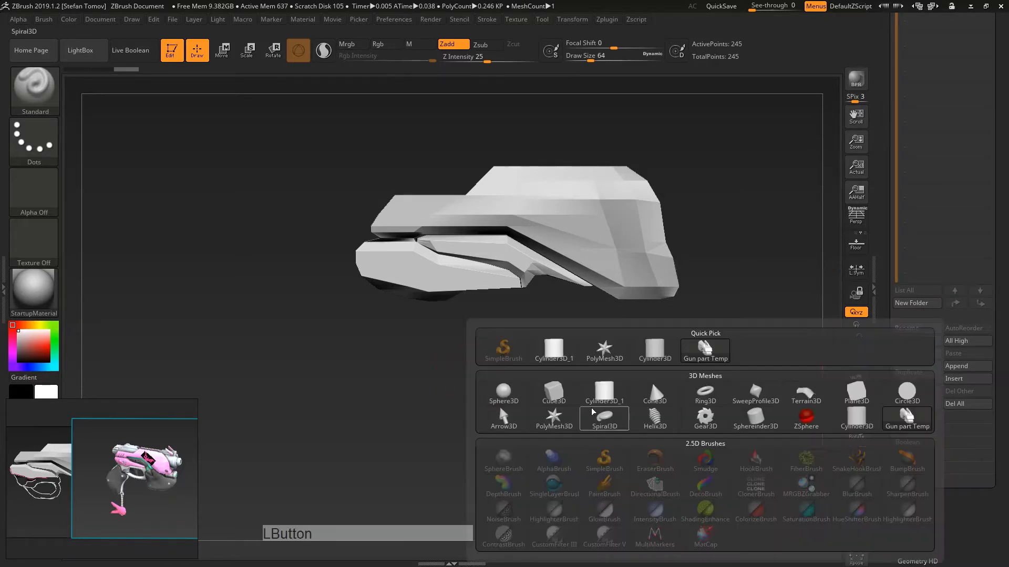
click(503, 391)
Step: Scale the sphere to about half its size and place it beneath the front part of the gun body
shift+drag(675, 394, 727, 394)
key(w)
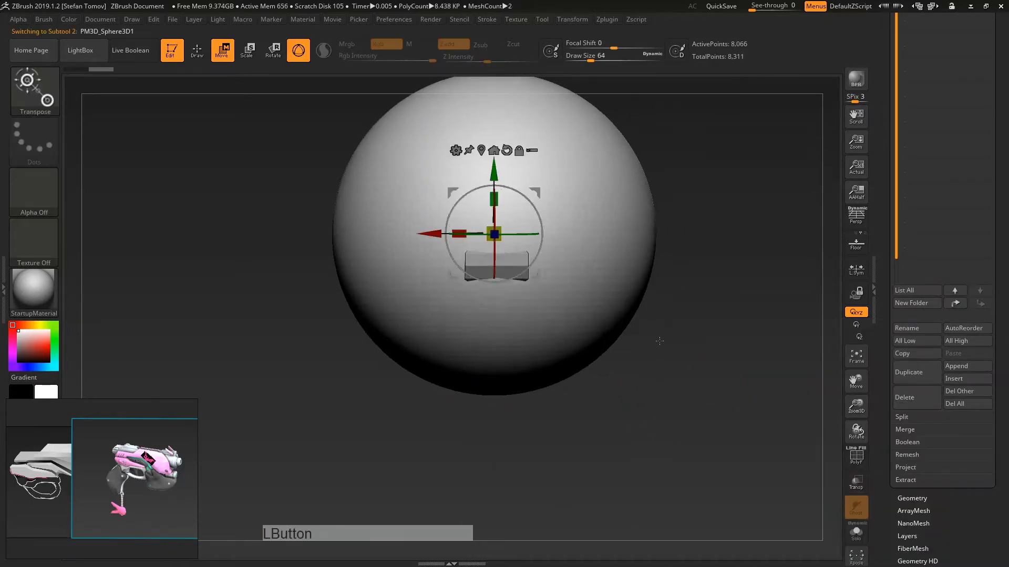
drag(493, 233, 419, 315)
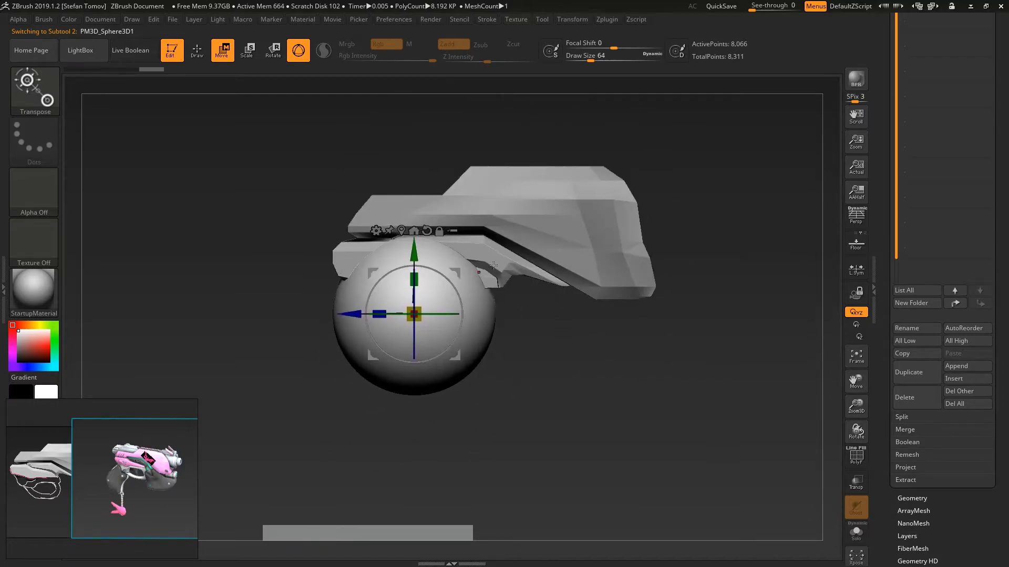
Step: With the Move brush, X symmetry and draw size 268, push the sphere's top down to follow the gun body's lower edge
key(b)
key(m)
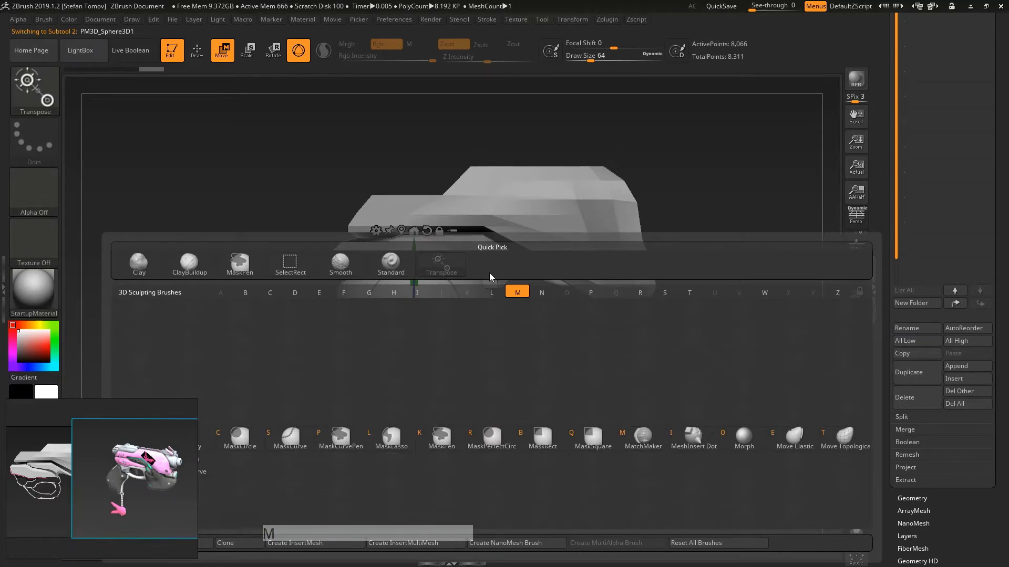
key(v)
drag(504, 336, 578, 330)
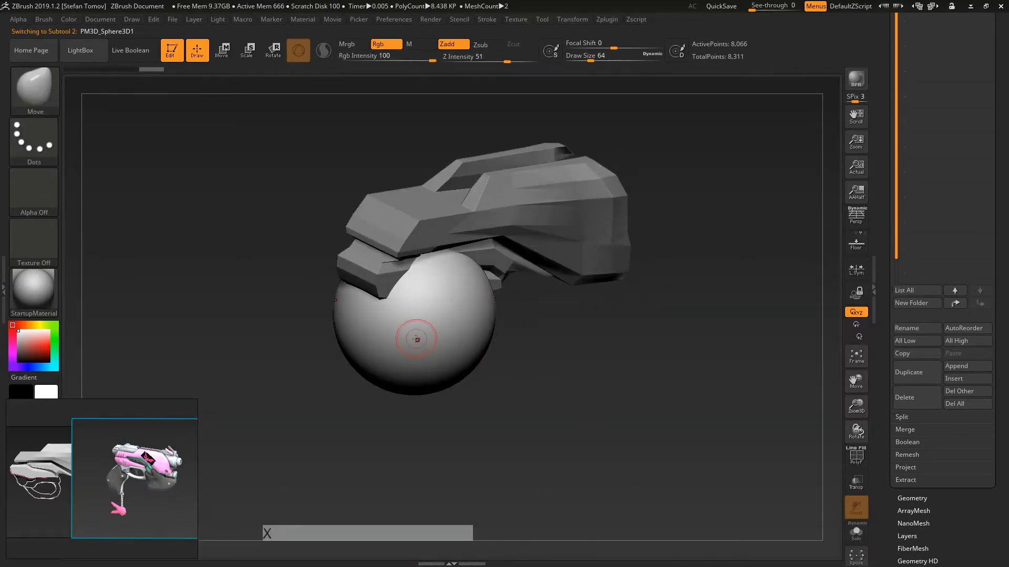
shift+drag(462, 430, 407, 412)
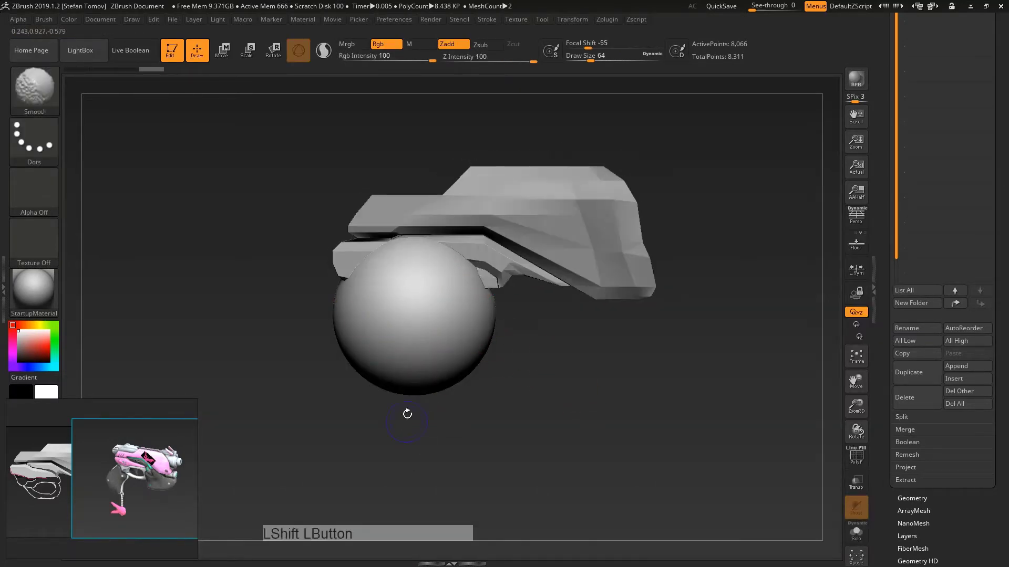
key(s)
drag(428, 349, 445, 350)
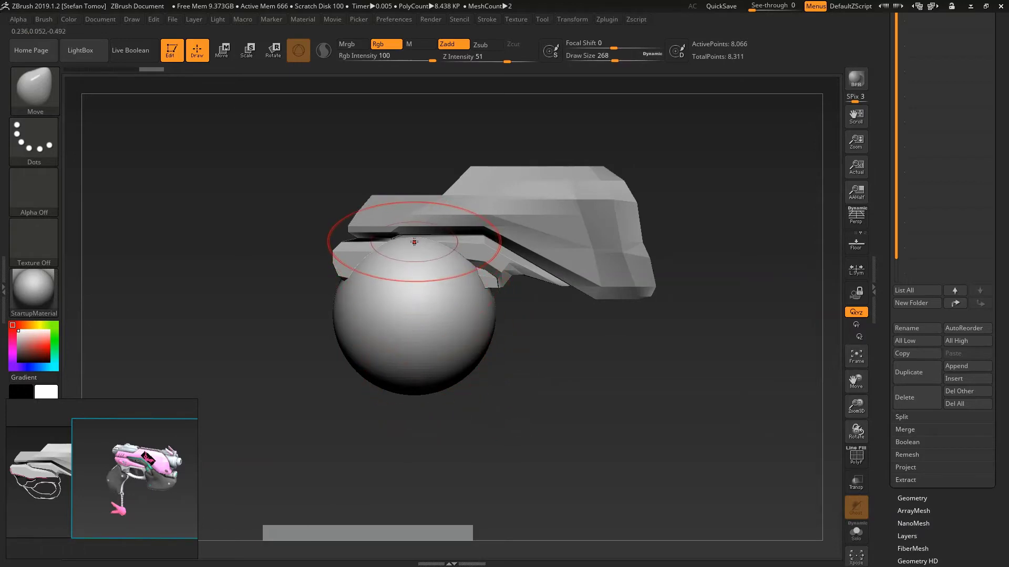
drag(416, 234, 387, 272)
drag(378, 225, 354, 301)
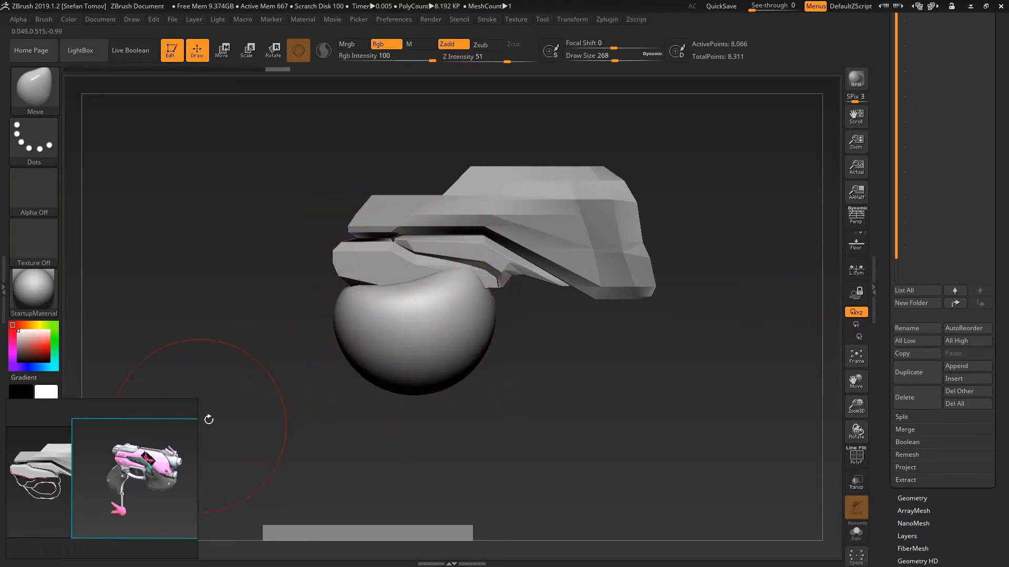
Step: Push in the sphere's front and raise its underside to form a flatter, elongated trigger guard block
drag(328, 341, 383, 351)
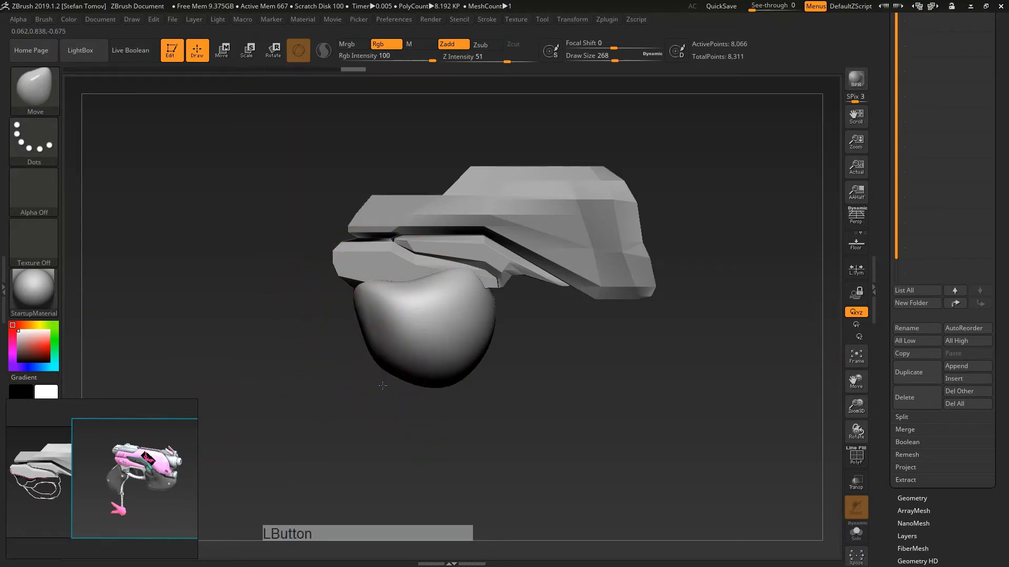
drag(359, 404, 400, 372)
mouse_move(439, 414)
shift+mouse_down()
mouse_move(439, 424)
mouse_move(435, 367)
shift+mouse_up()
mouse_move(463, 379)
mouse_down()
mouse_move(458, 320)
mouse_move(468, 328)
mouse_move(473, 311)
mouse_move(485, 362)
mouse_move(474, 386)
mouse_move(355, 370)
mouse_move(388, 380)
mouse_move(360, 384)
mouse_move(345, 336)
mouse_up()
Step: Smooth the block at draw size 132 and scale its width down to about 0.52
key(s)
key(s)
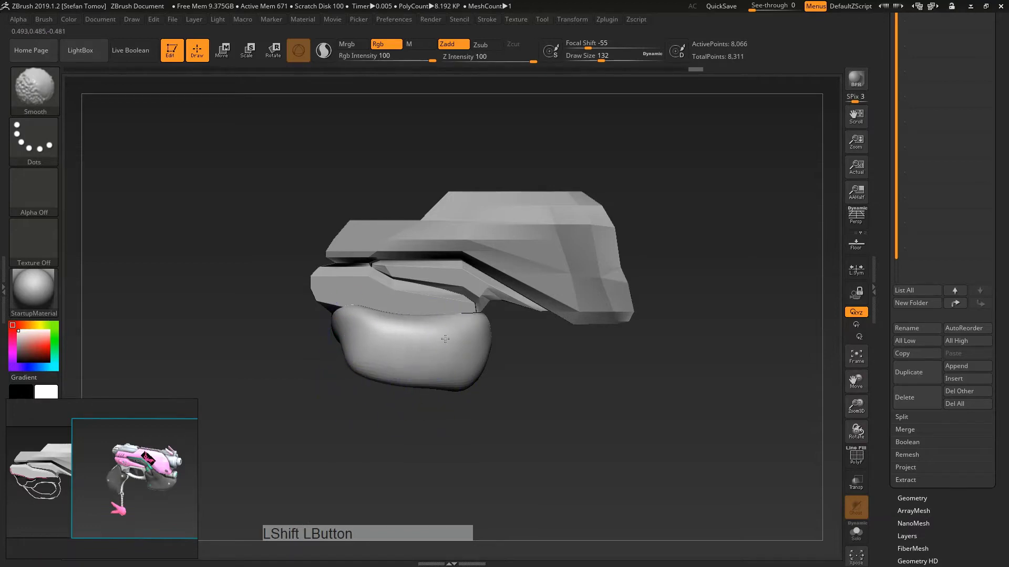
mouse_move(445, 339)
shift+mouse_down()
mouse_move(487, 349)
mouse_move(455, 334)
shift+mouse_up()
key(w)
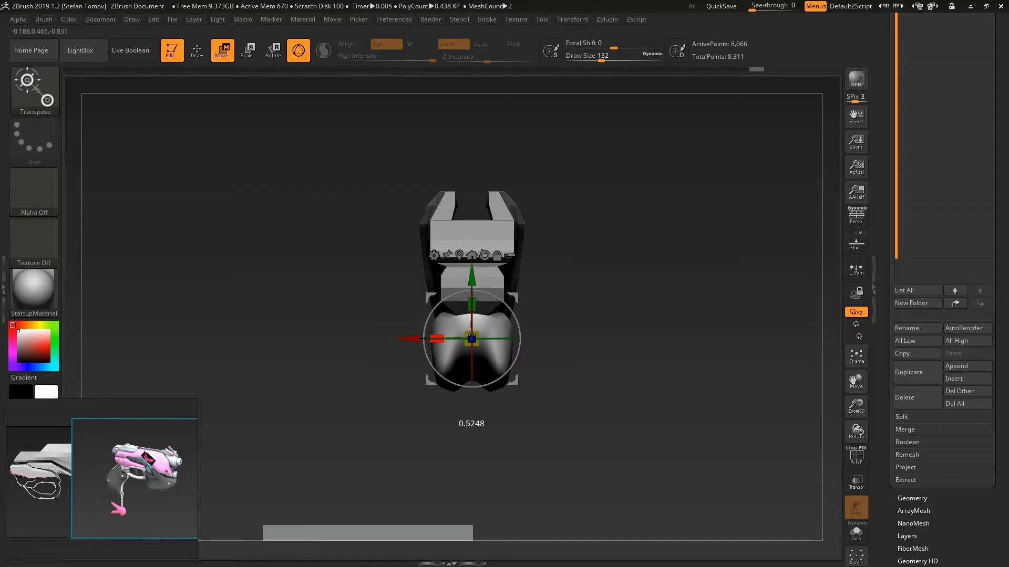
key(q)
Step: Fill the groove along the block's front and underside using the Clay brush at draw size 108
drag(473, 426, 484, 370)
key(b)
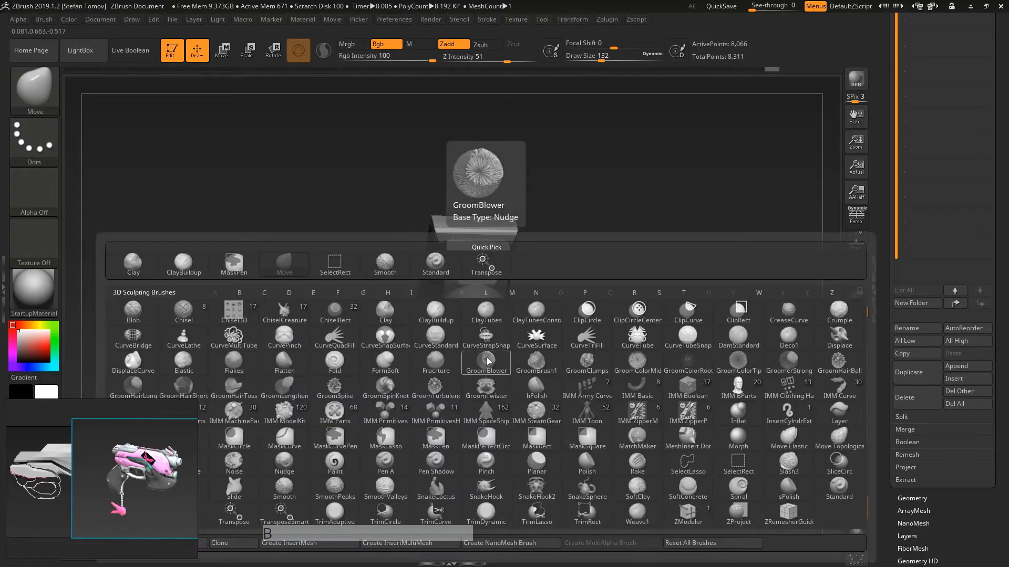
click(145, 276)
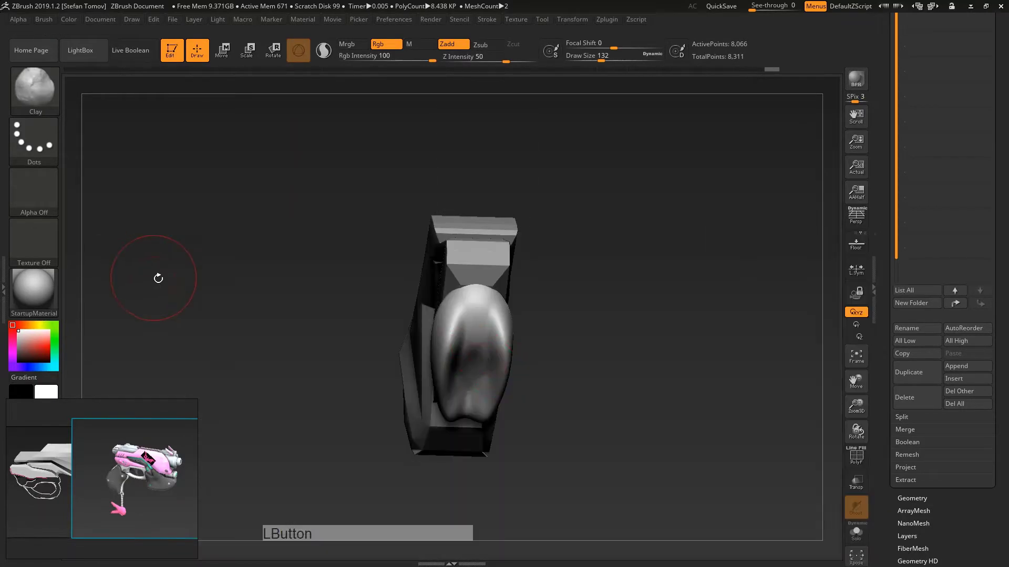
key(b)
key(b)
key(b)
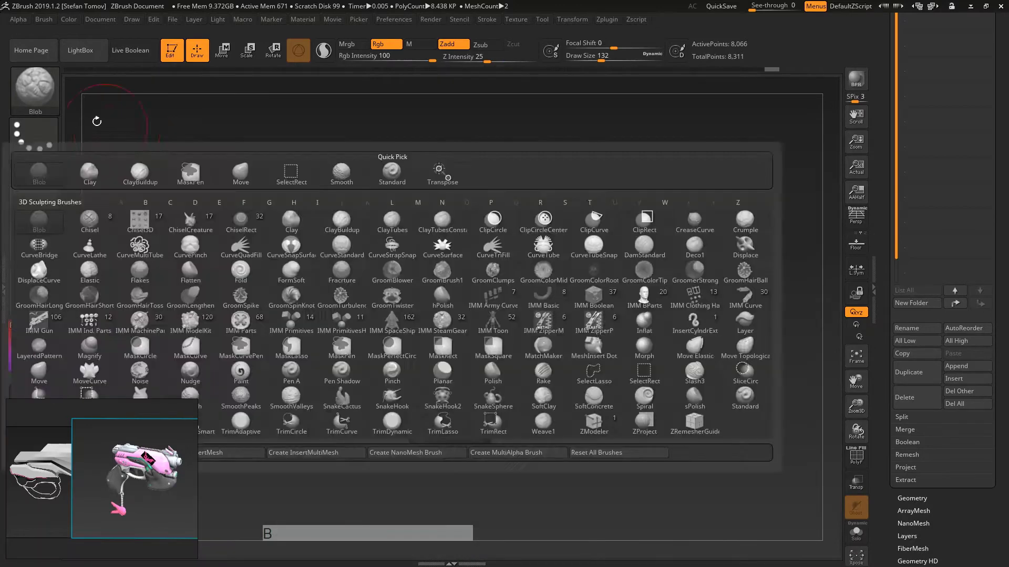
click(45, 100)
click(147, 104)
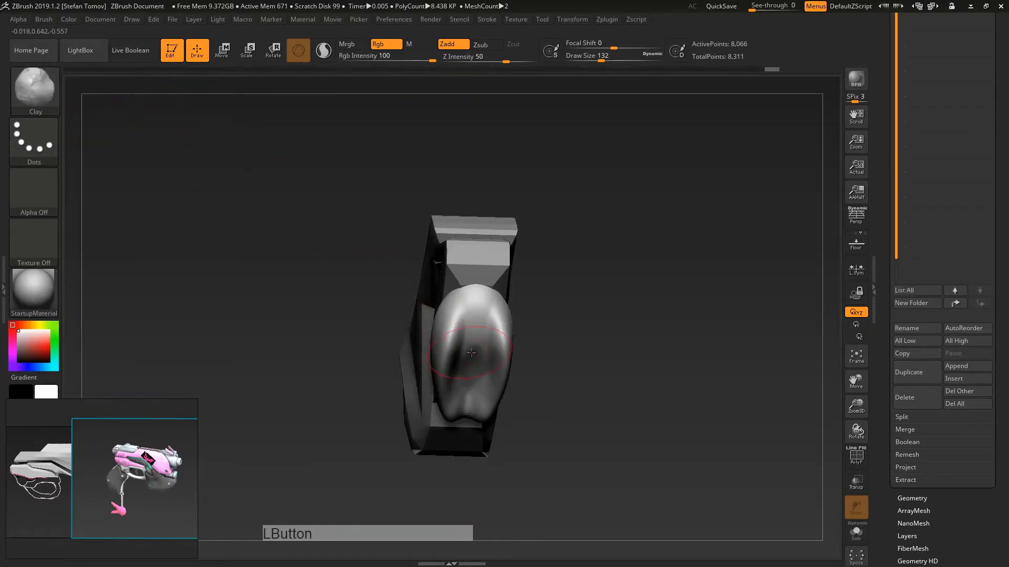
key(bracketleft)
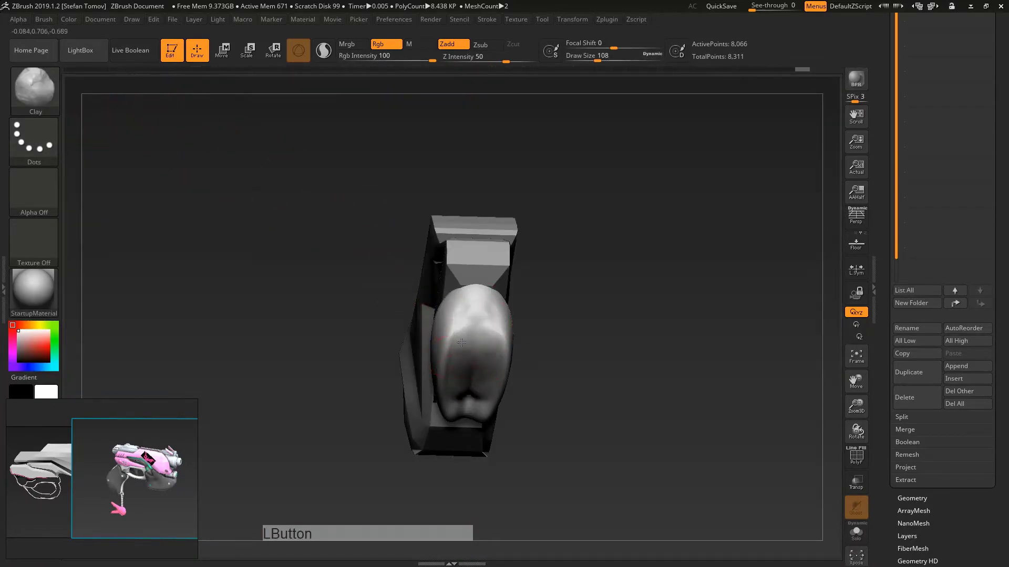
drag(461, 342, 462, 383)
drag(498, 481, 524, 356)
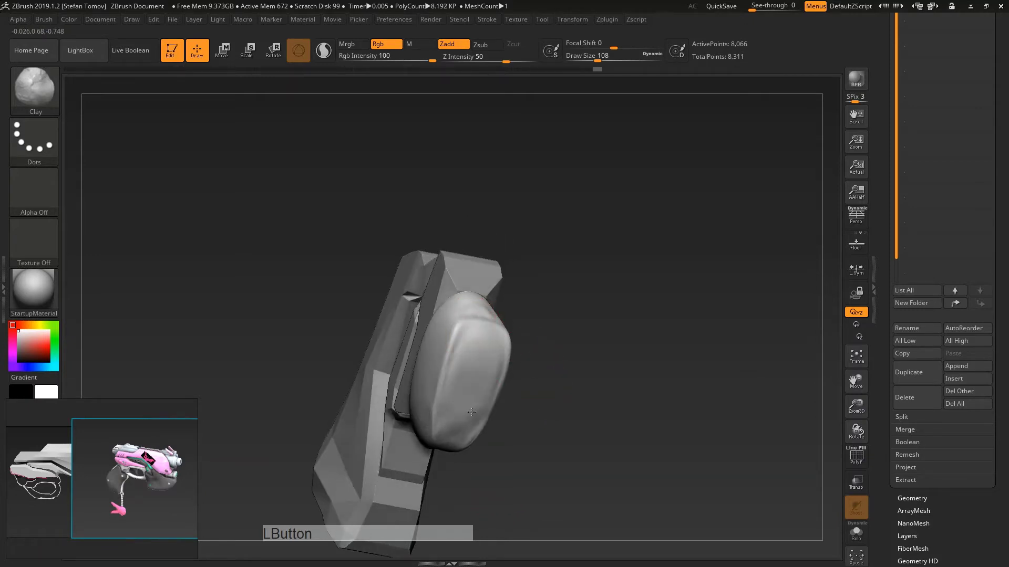
Step: Smooth the clay build-up on the block's underside and return to the side view
key(shift)
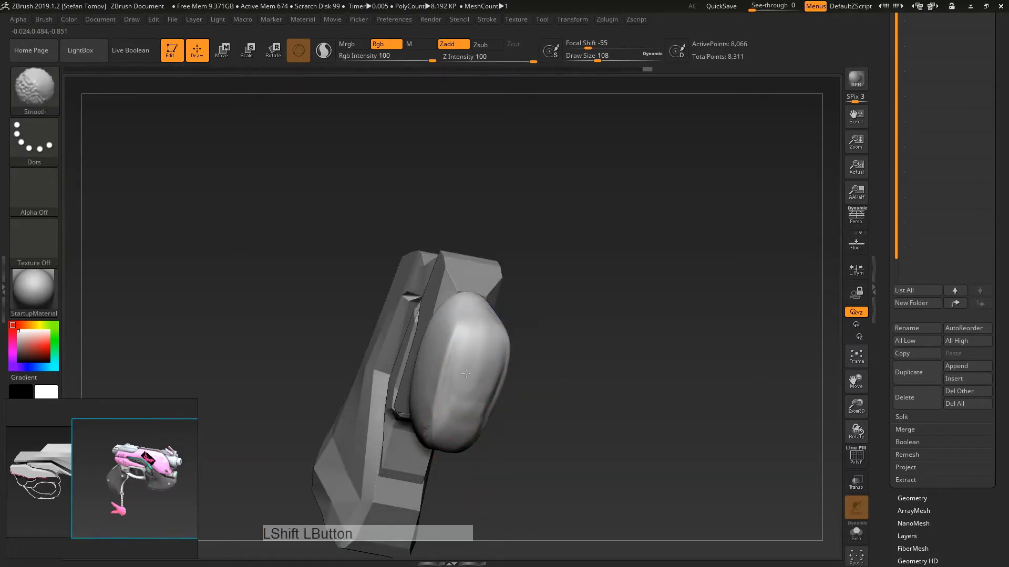
shift+drag(466, 373, 436, 425)
shift+drag(514, 416, 461, 450)
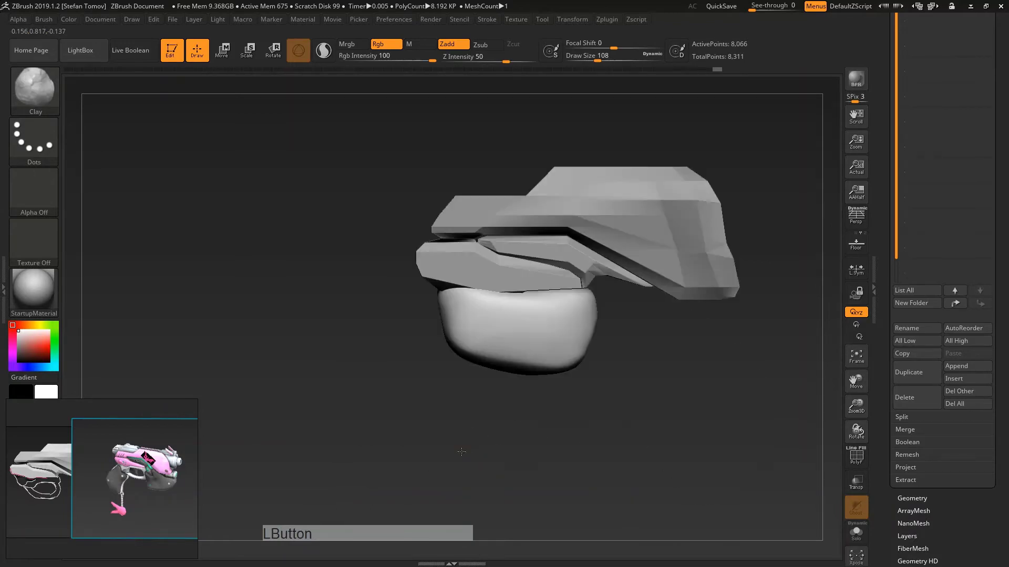
Step: Flatten the block's side face using the hPolish brush at draw size 140
key(b)
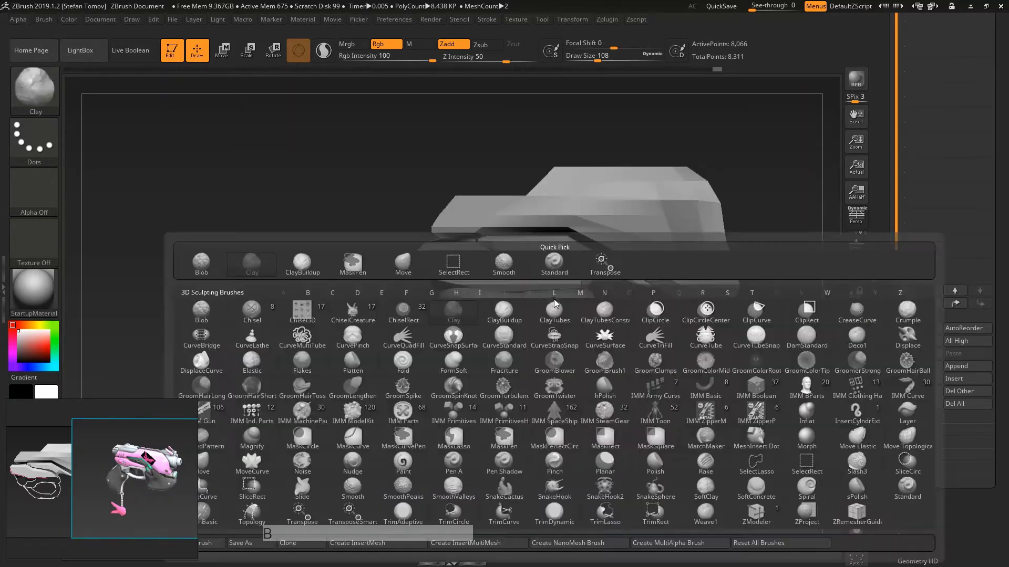
key(p)
key(o)
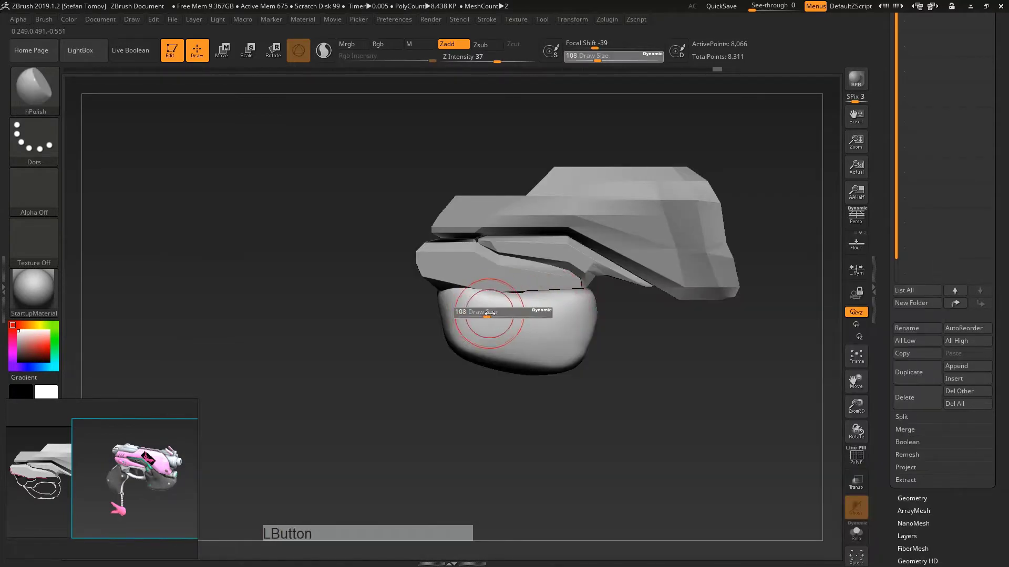
mouse_move(513, 314)
mouse_down()
mouse_move(528, 321)
mouse_move(459, 306)
mouse_move(568, 320)
mouse_move(484, 331)
mouse_move(498, 339)
mouse_move(547, 307)
mouse_move(477, 334)
mouse_move(463, 312)
mouse_up()
Step: With the Move brush at draw size 197, pull the block's upper edge up against the gun body's underside
key(b)
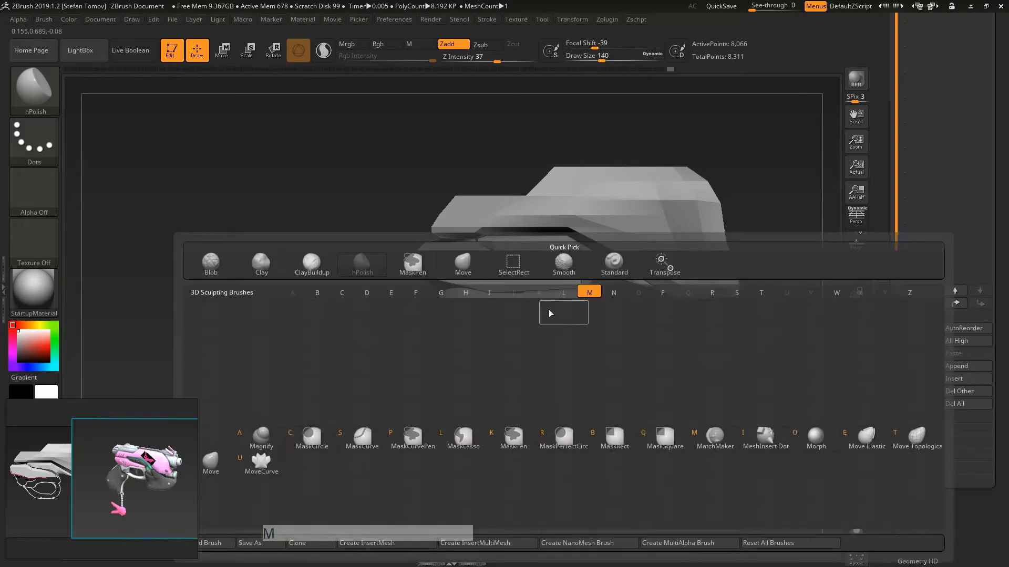
key(m)
key(v)
drag(517, 310, 506, 326)
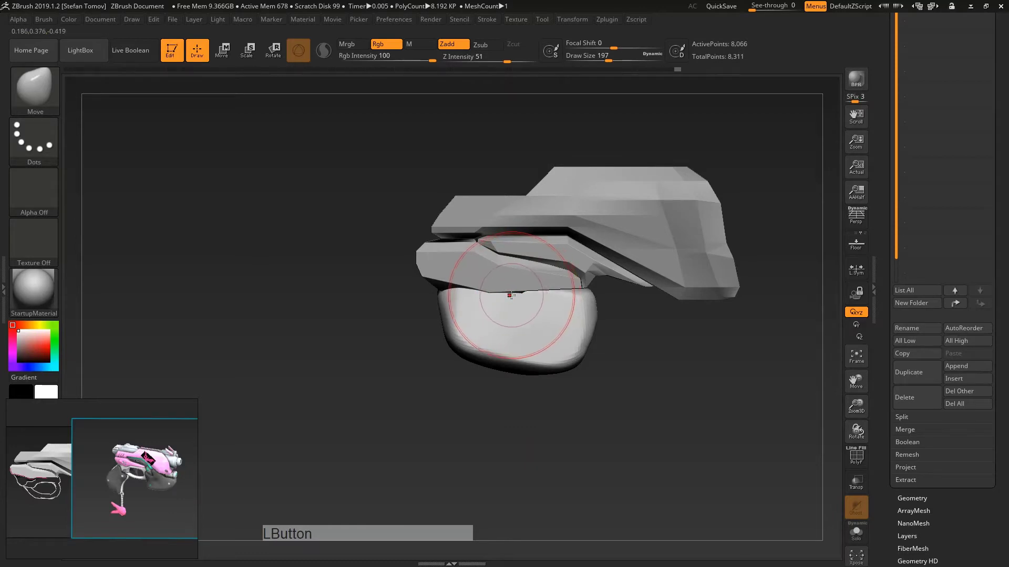
mouse_move(572, 328)
shift+mouse_down()
mouse_move(584, 334)
mouse_move(635, 314)
mouse_move(622, 321)
shift+mouse_up()
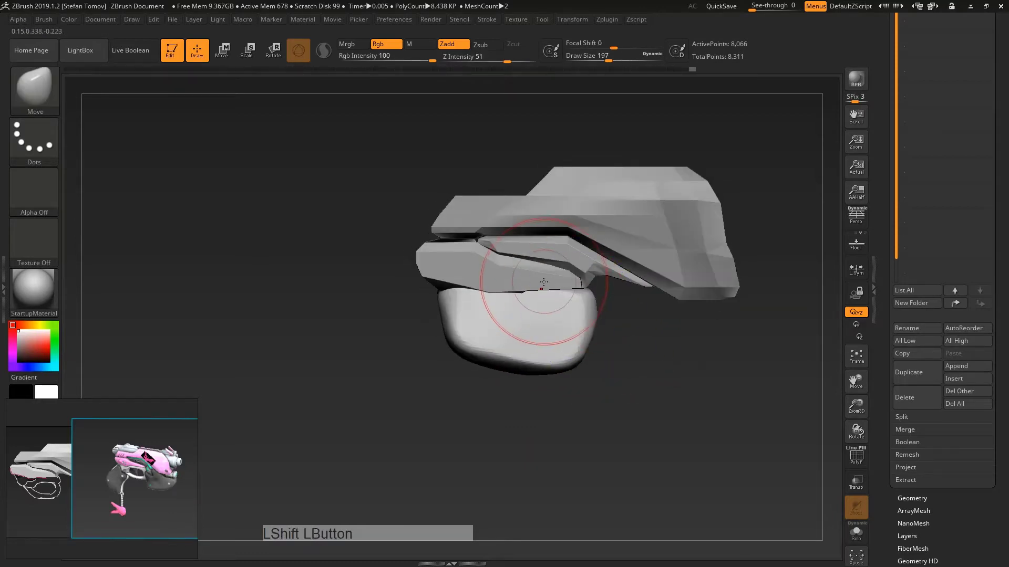
mouse_move(547, 297)
mouse_down()
mouse_move(563, 316)
mouse_move(549, 252)
mouse_up()
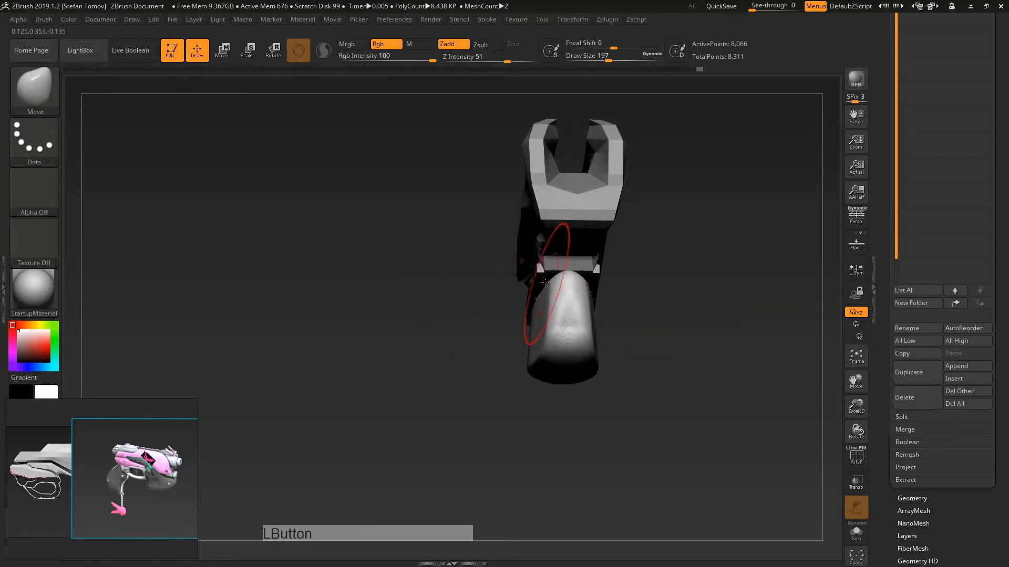
Step: Pull the block's upper rear corners outward with the Move brush at draw size 120 and smooth its rear
mouse_move(506, 308)
mouse_down()
mouse_move(575, 257)
mouse_move(538, 273)
mouse_up()
key(s)
drag(536, 272, 539, 264)
drag(537, 267, 541, 279)
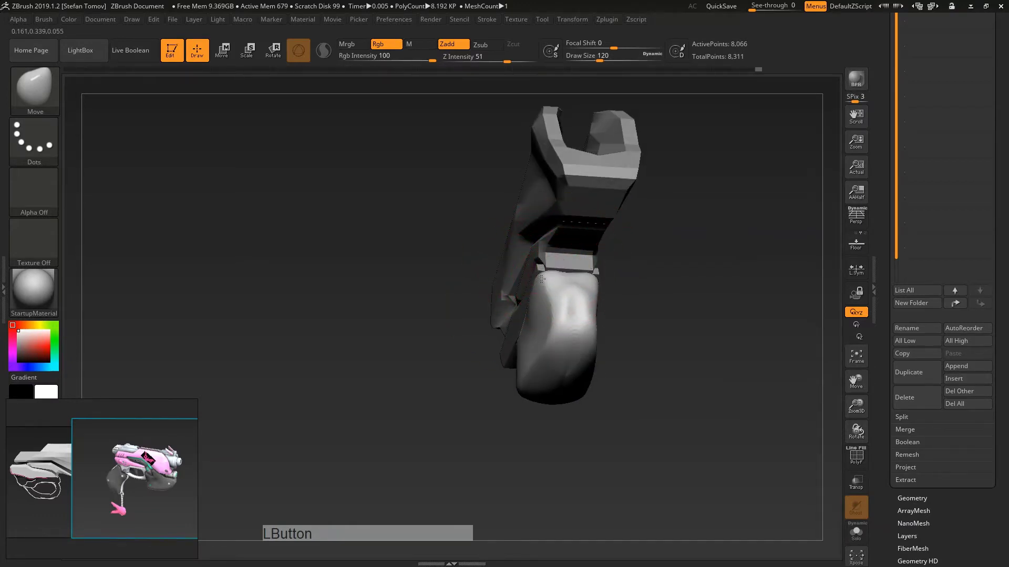
drag(612, 269, 640, 270)
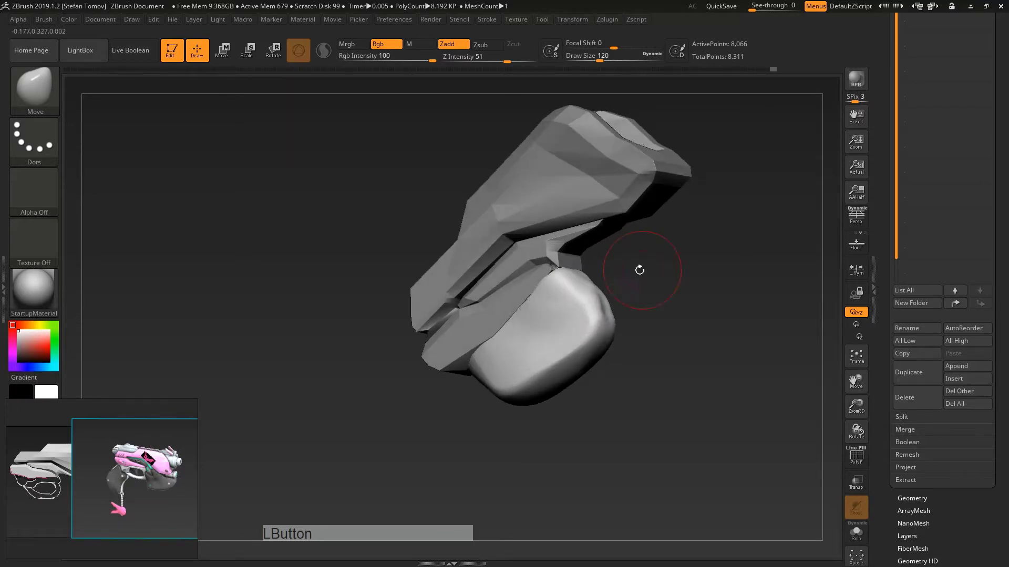
mouse_move(578, 294)
shift+mouse_down()
mouse_move(569, 266)
mouse_move(594, 294)
mouse_move(589, 359)
shift+mouse_up()
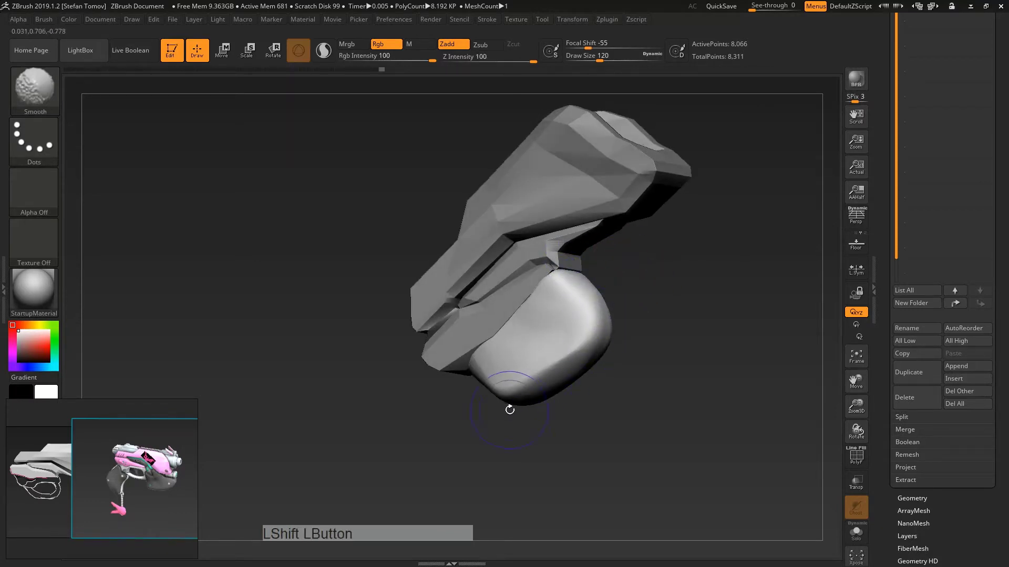
Step: Push the block's upper front edge inward into a concave curve using the Move brush at draw size 112
mouse_move(510, 410)
mouse_down()
mouse_move(510, 420)
mouse_move(558, 408)
mouse_move(562, 387)
mouse_move(544, 378)
mouse_move(583, 384)
mouse_move(561, 385)
mouse_up()
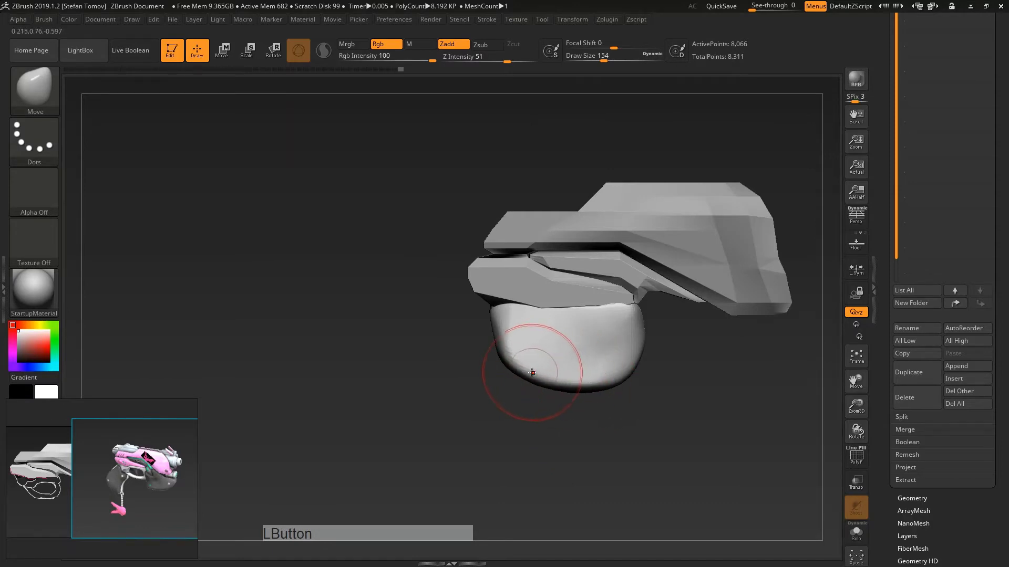
key(s)
drag(491, 320, 492, 321)
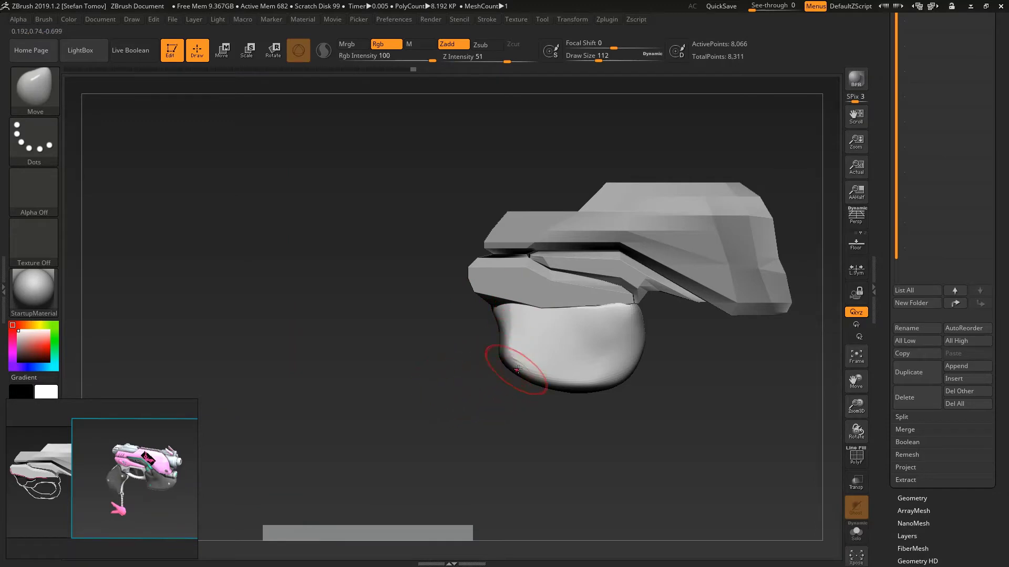
Step: Slant the block's lower front edge and round out its lower rear corner with the Move brush at draw size 112
drag(521, 367, 533, 368)
mouse_move(571, 418)
shift+mouse_down()
mouse_move(540, 371)
mouse_move(556, 382)
shift+mouse_up()
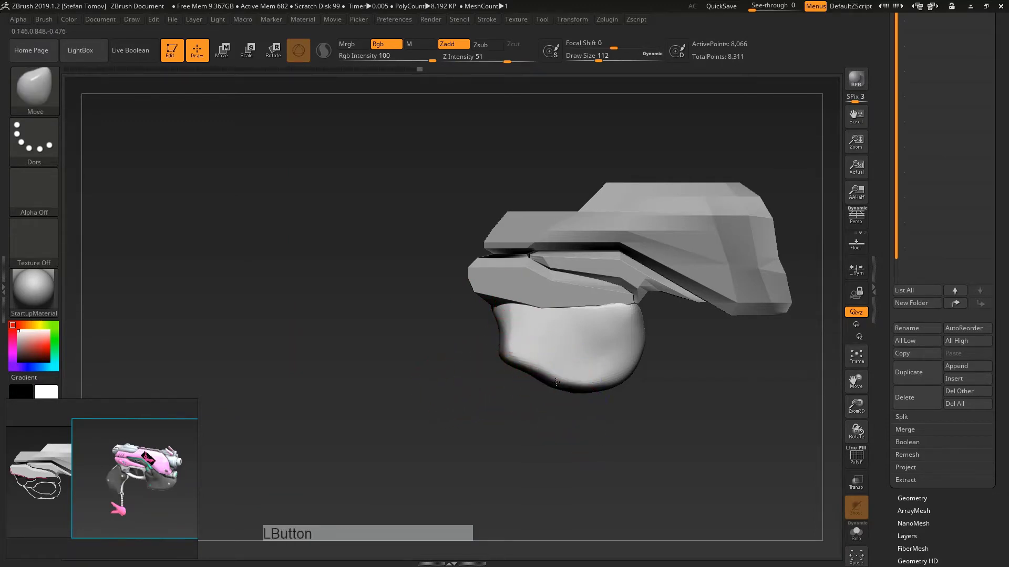
key(s)
drag(650, 379, 645, 372)
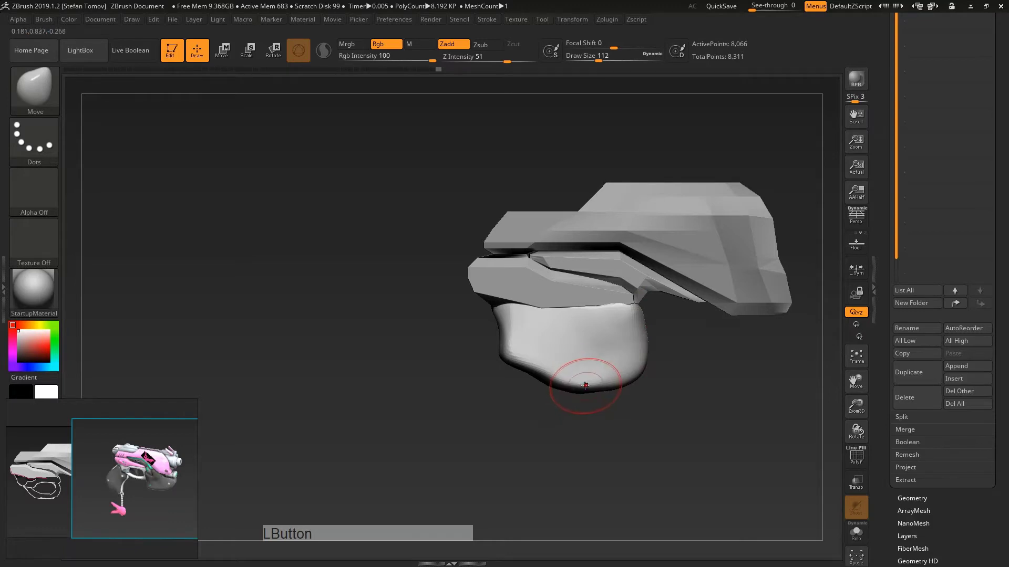
mouse_move(577, 382)
mouse_down()
mouse_move(616, 382)
mouse_move(614, 318)
mouse_move(678, 355)
mouse_move(576, 355)
mouse_move(625, 349)
mouse_up()
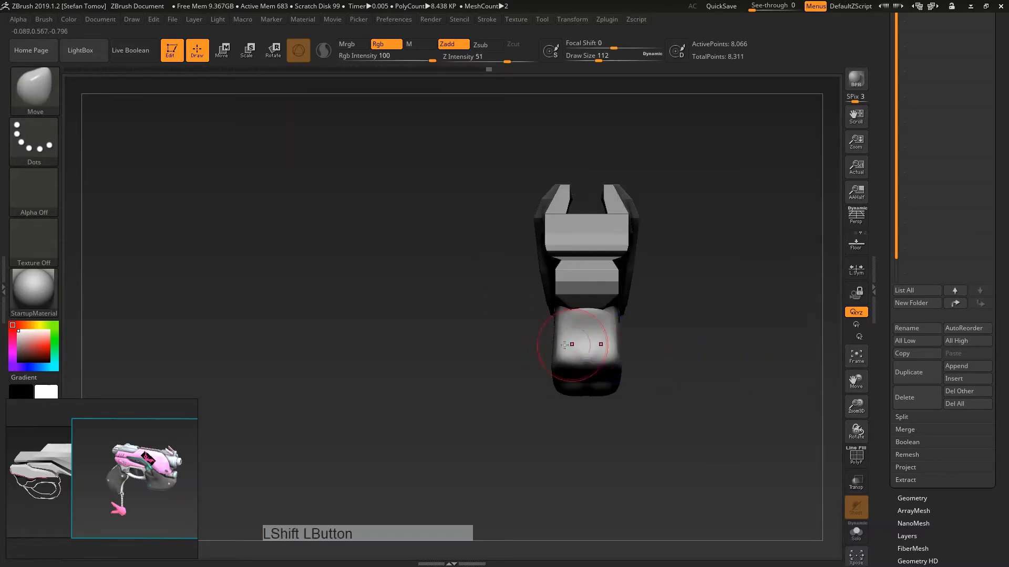
Step: Push the block's side face inward into a shallow hollow with the Move brush at draw sizes 154 and 116, and smooth it
key(s)
drag(540, 367, 547, 367)
shift+drag(652, 365, 598, 361)
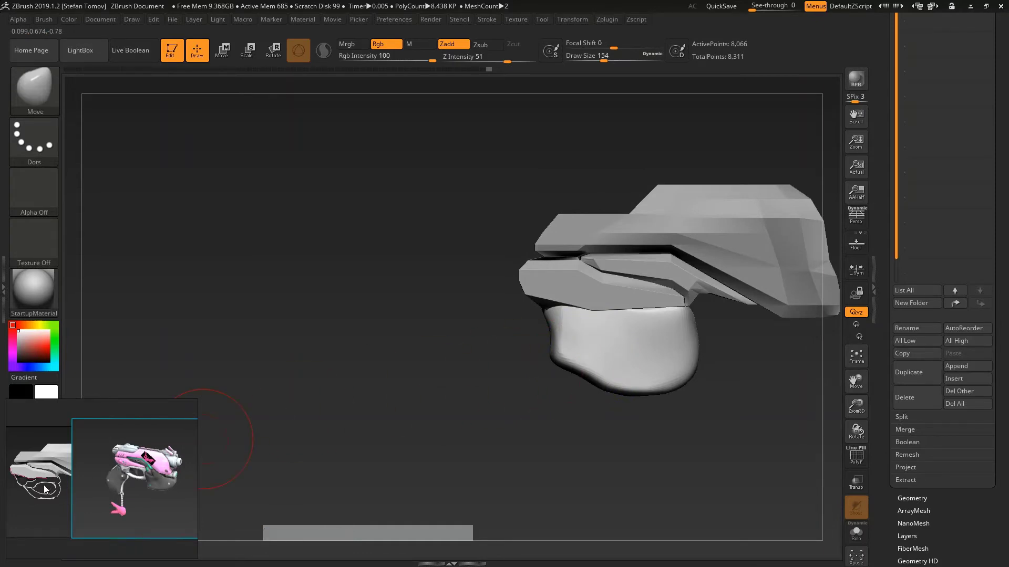
mouse_move(551, 426)
mouse_down()
mouse_move(584, 353)
mouse_move(618, 331)
mouse_move(667, 344)
mouse_up()
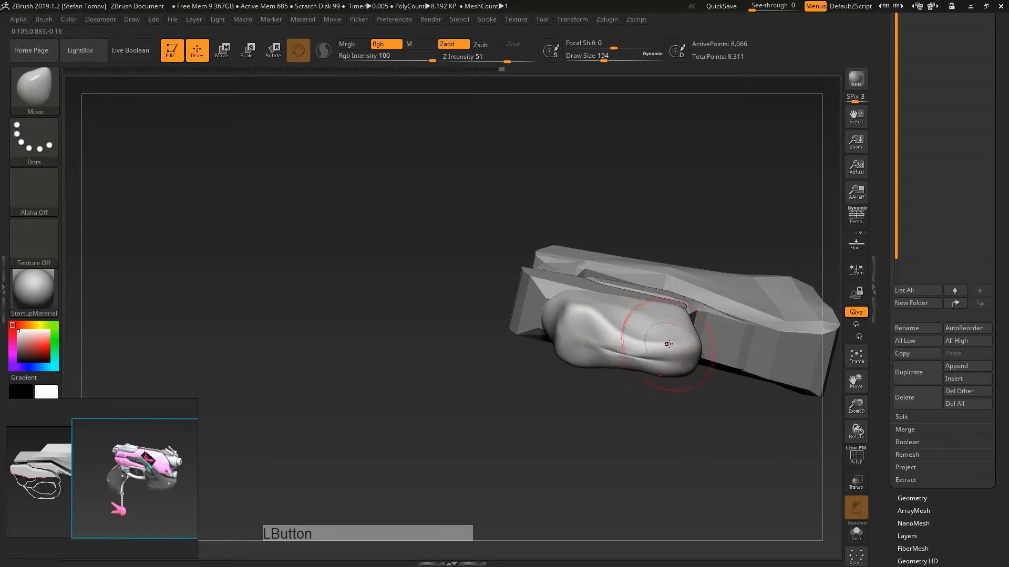
drag(673, 399, 663, 321)
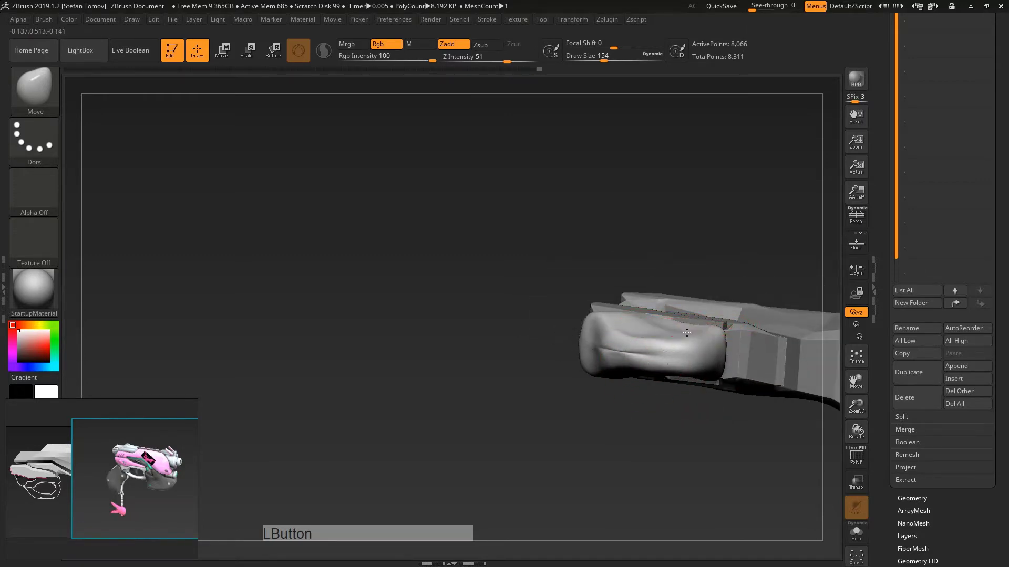
drag(567, 438, 645, 330)
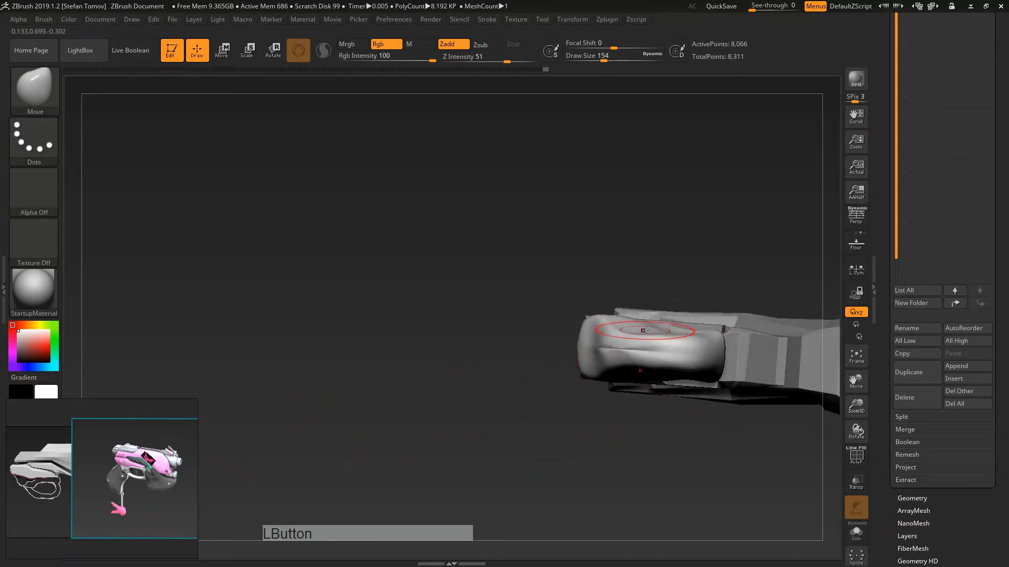
drag(667, 273, 657, 329)
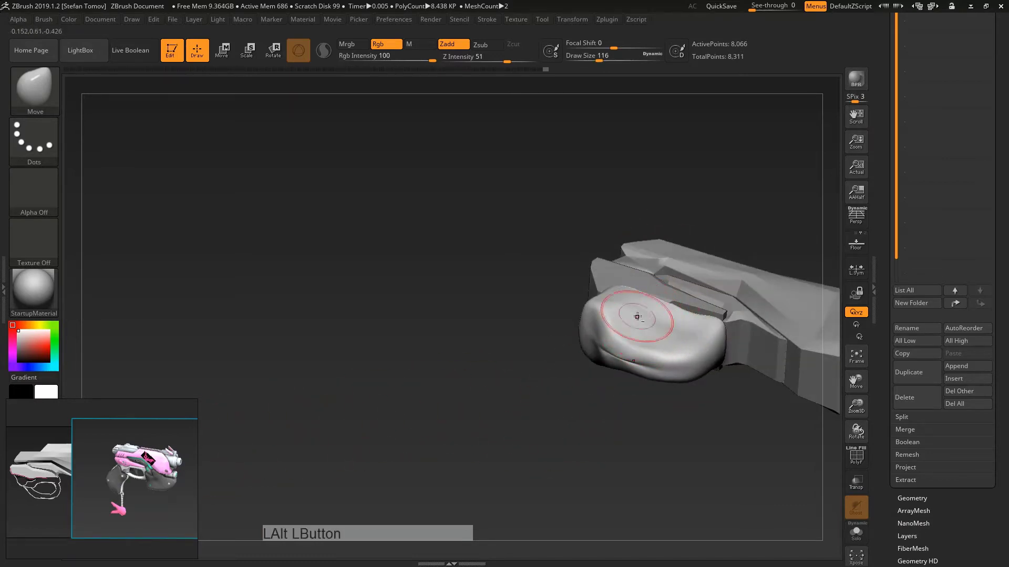
shift+drag(661, 332, 690, 324)
drag(716, 209, 707, 273)
mouse_move(704, 436)
mouse_down()
mouse_move(702, 418)
mouse_move(698, 433)
mouse_move(646, 391)
mouse_up()
Step: Polish the block's lower side edge with the hPolish brush at draw size 116
key(b)
key(h)
key(p)
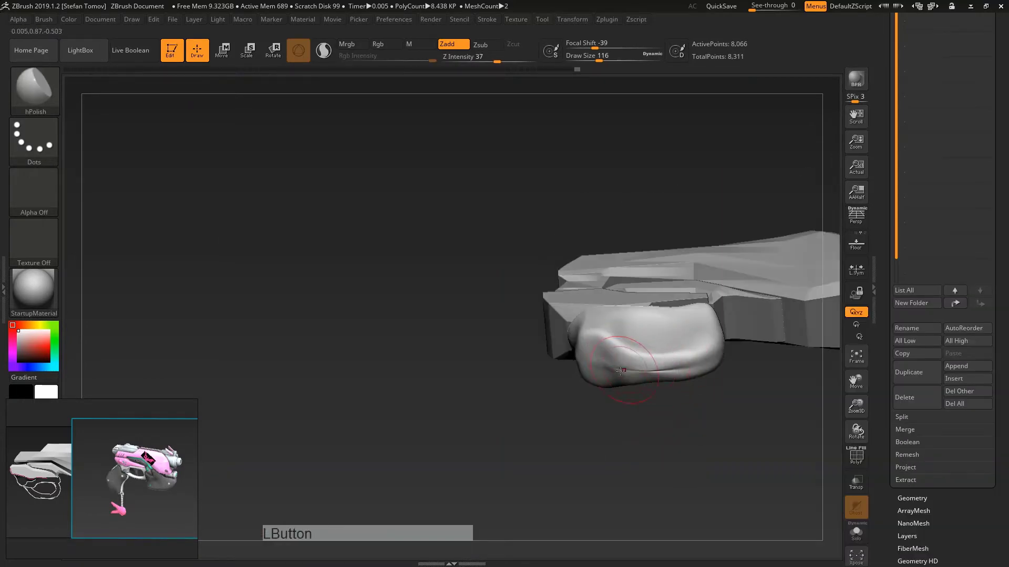
drag(732, 370, 696, 367)
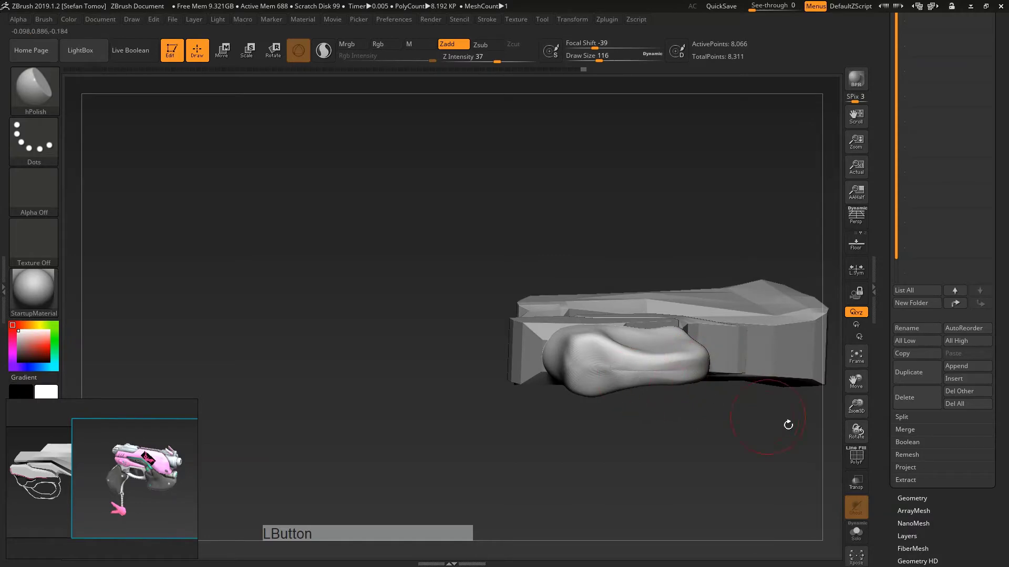
Step: Check the block's wireframe and remesh the block with DynaMesh at resolution 128
click(849, 453)
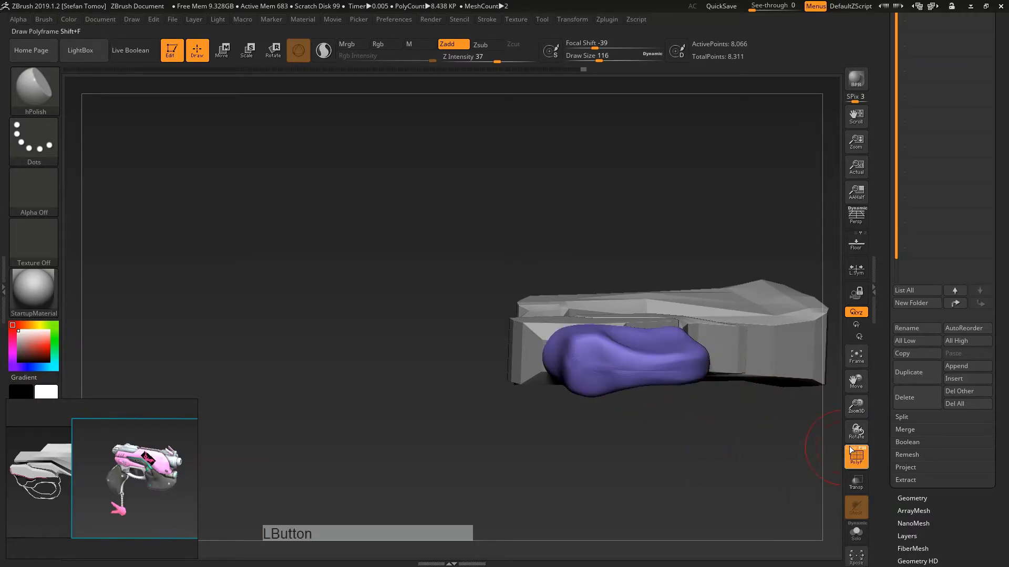
alt+drag(675, 439, 656, 488)
right_drag(655, 342, 680, 411)
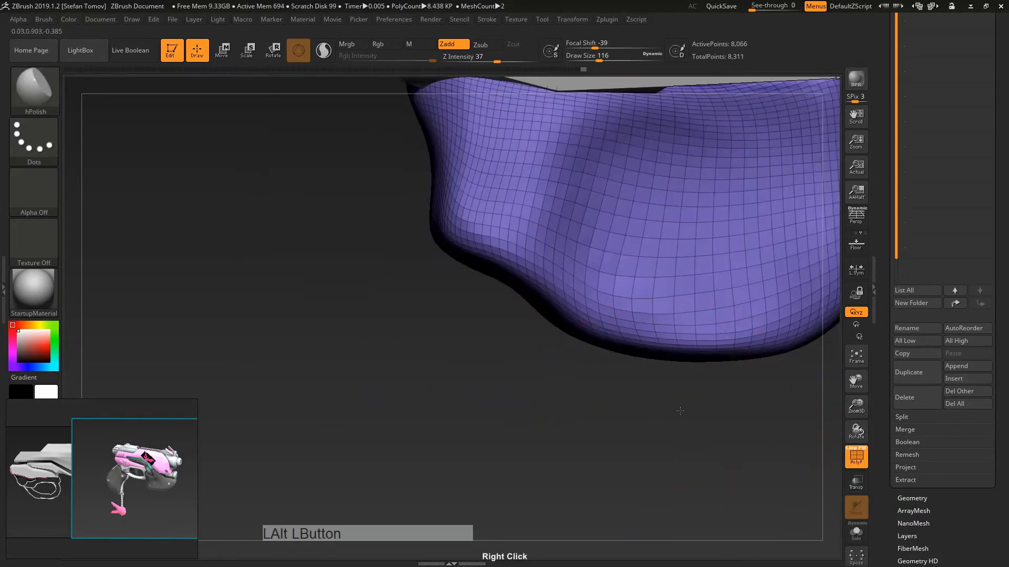
alt+drag(680, 411, 756, 420)
drag(890, 462, 898, 344)
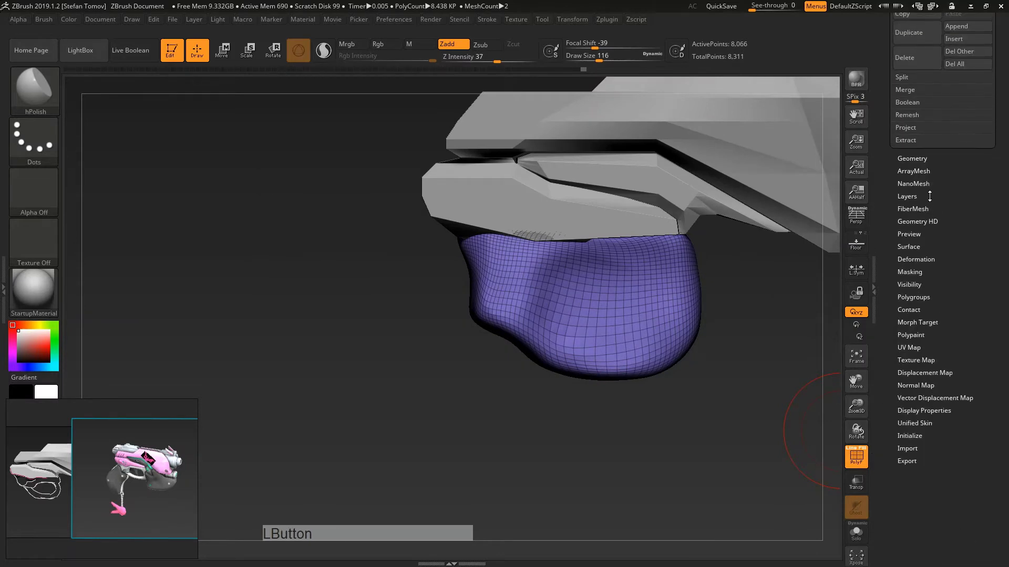
key(shift)
shift+click(914, 158)
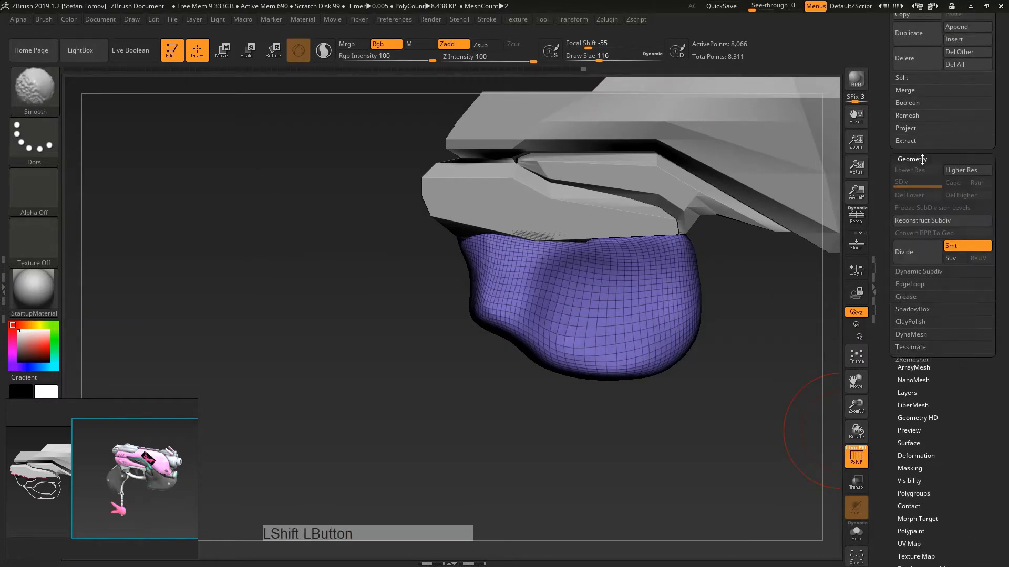
key(shift)
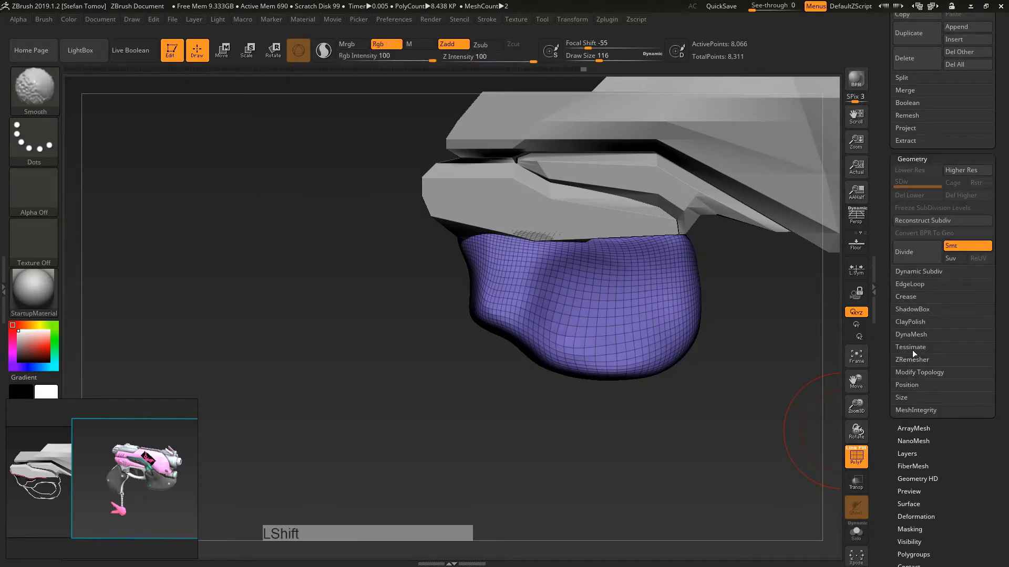
shift+click(913, 335)
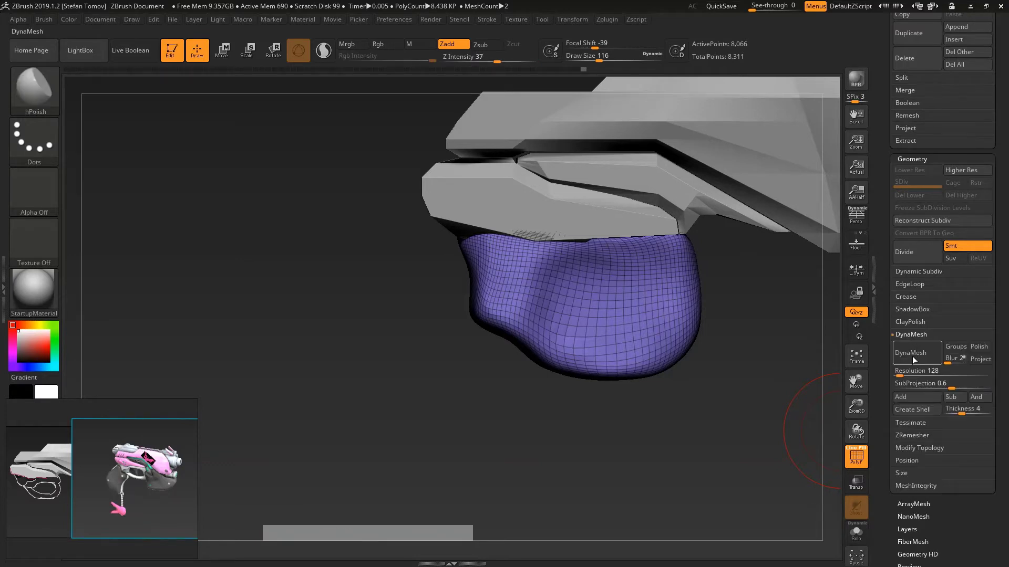
click(912, 356)
click(847, 457)
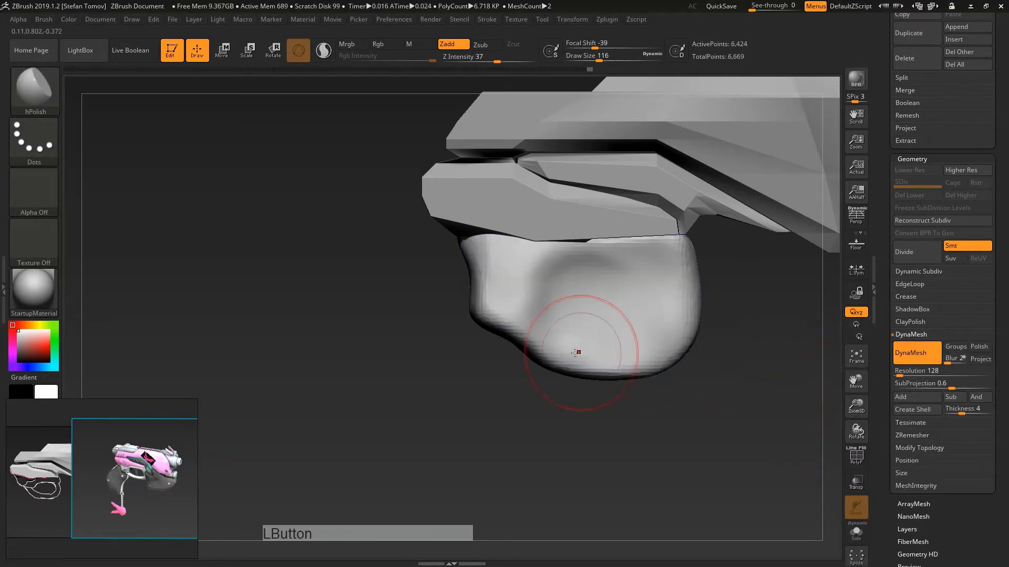
Step: Flatten the hollow in the block's side face with the hPolish brush at draw size 77
key(s)
mouse_move(599, 292)
mouse_down()
mouse_move(569, 289)
mouse_move(641, 291)
mouse_up()
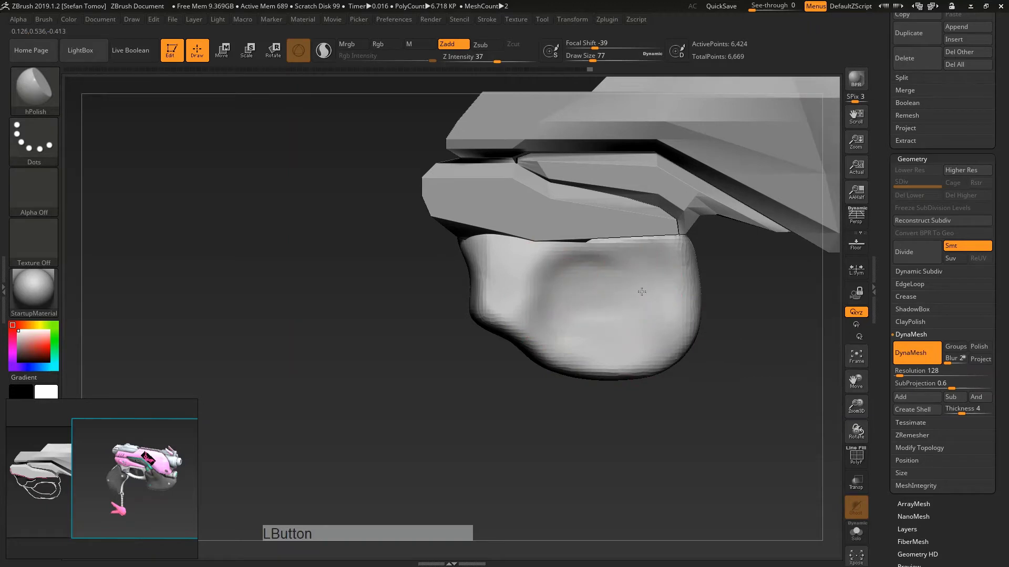
drag(584, 310, 637, 327)
Step: Define the edges of the block's underside and lower front corner using inverted hPolish strokes at draw size 77
mouse_move(504, 370)
mouse_down()
mouse_move(583, 314)
mouse_move(625, 369)
mouse_move(569, 356)
mouse_up()
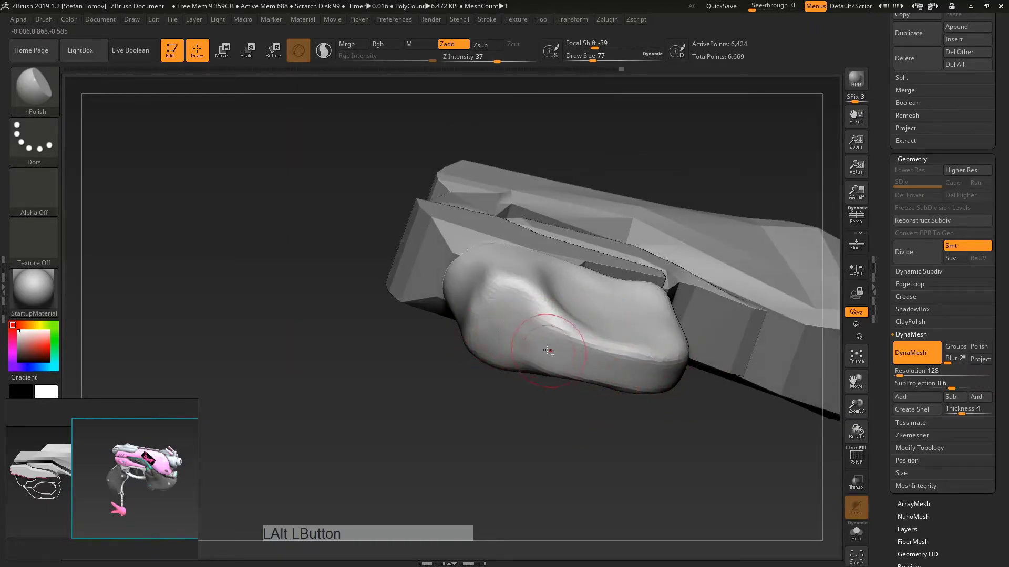
alt+drag(512, 341, 499, 312)
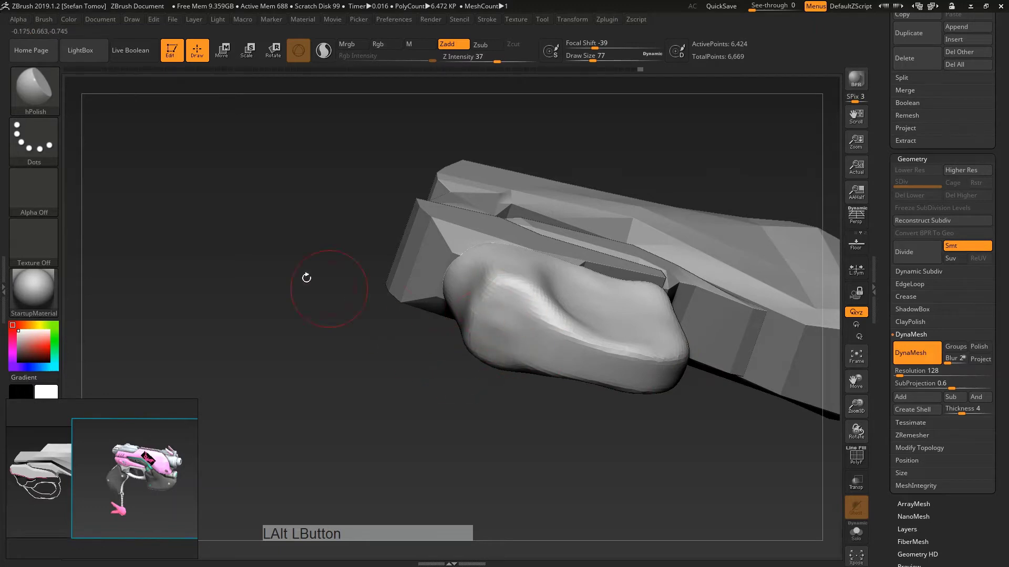
drag(383, 321, 523, 306)
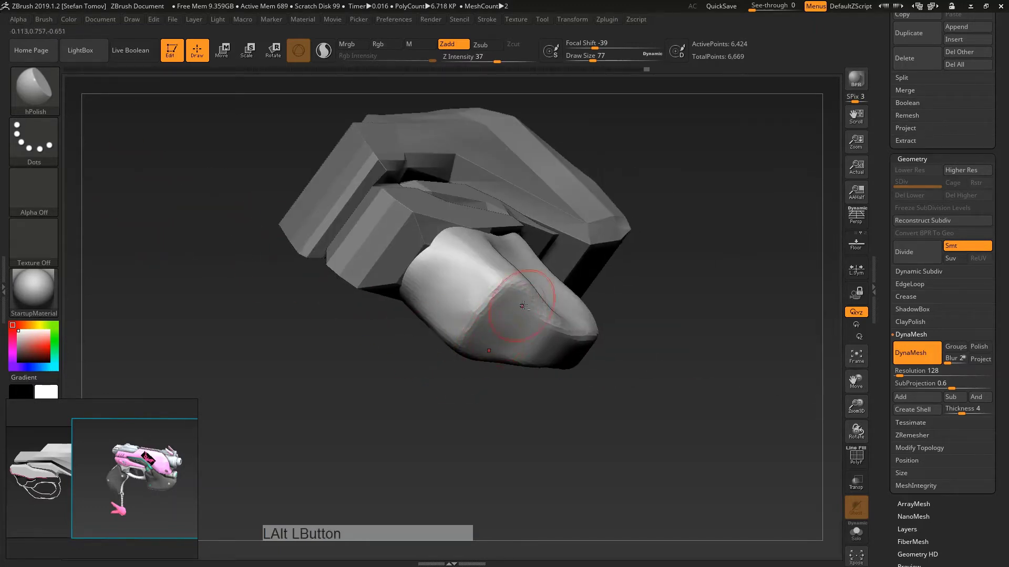
mouse_move(510, 351)
alt+mouse_down()
mouse_move(443, 333)
mouse_move(457, 266)
mouse_move(430, 303)
alt+mouse_up()
drag(487, 280, 433, 399)
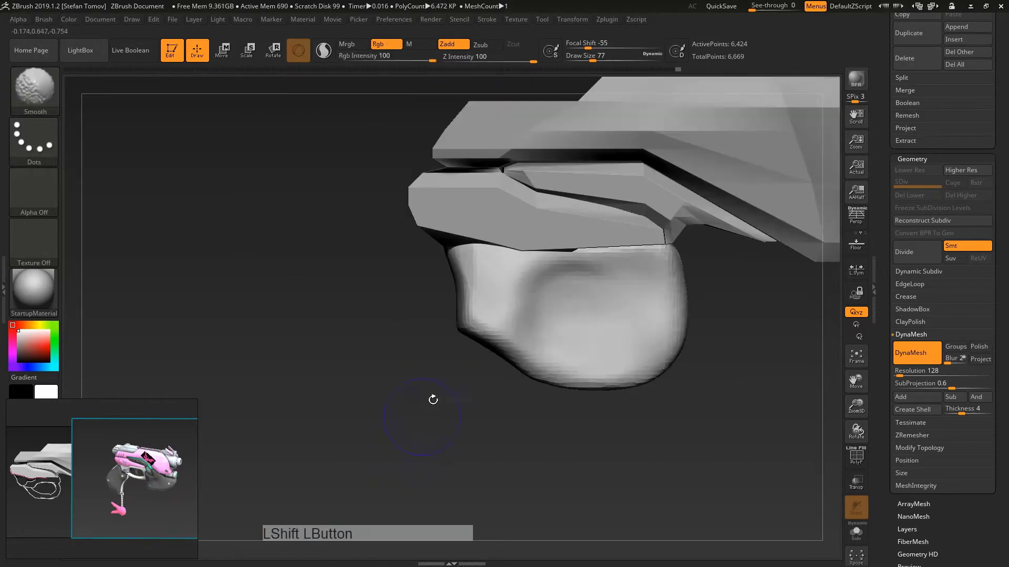
Step: Build crisp upper and rear rims around the side hollow with inverted hPolish strokes at draw size 39
mouse_move(484, 309)
alt+mouse_down()
mouse_move(469, 251)
mouse_move(482, 258)
mouse_move(494, 241)
mouse_move(420, 242)
mouse_move(421, 265)
alt+mouse_up()
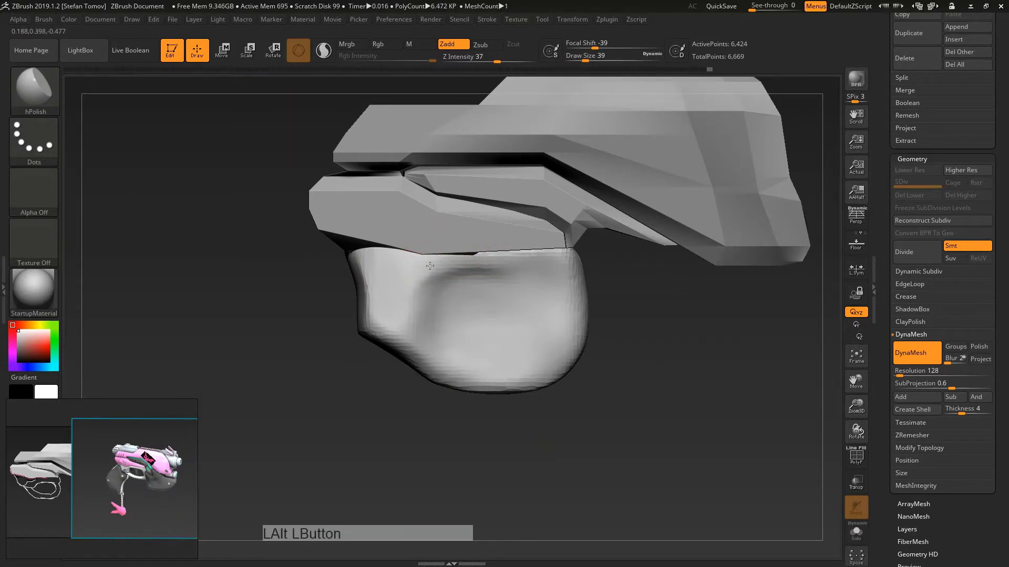
alt+drag(512, 255, 499, 261)
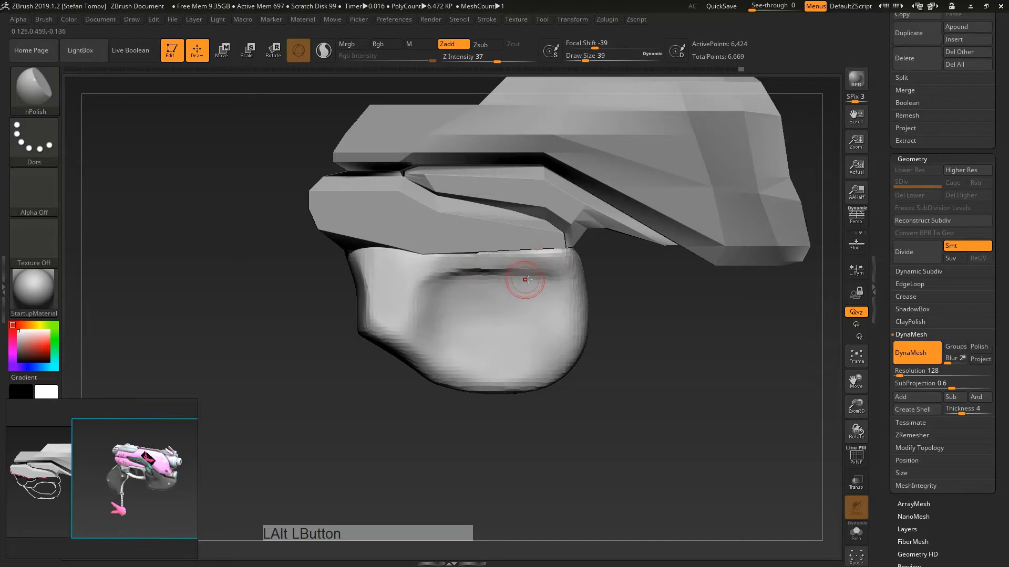
mouse_move(525, 280)
alt+mouse_down()
mouse_move(546, 254)
mouse_move(545, 283)
alt+mouse_up()
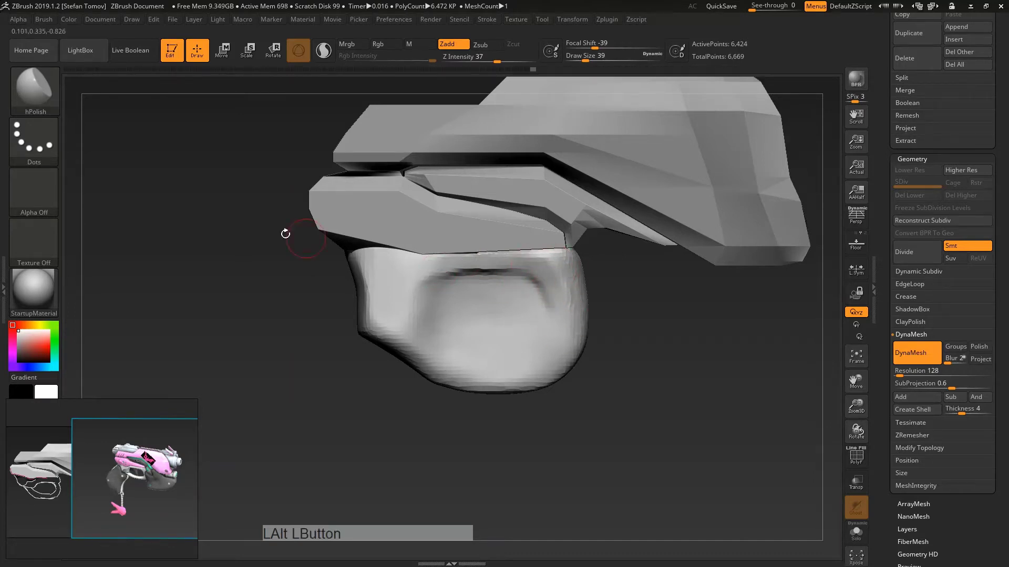
drag(285, 233, 348, 231)
alt+drag(546, 263, 569, 342)
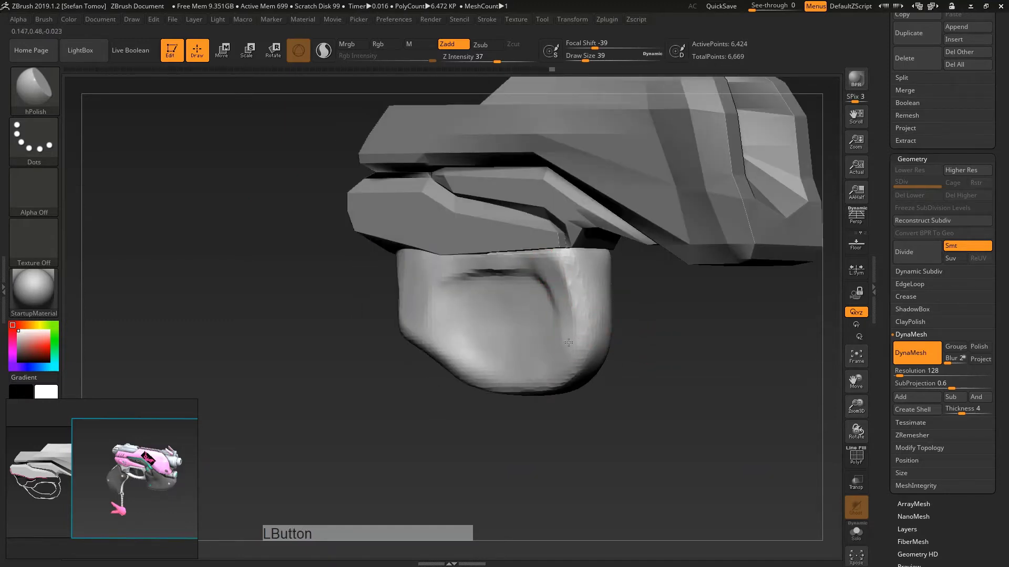
Step: Flatten the side hollow's floor and its front rim with the hPolish brush at draw size 39
drag(542, 386, 541, 428)
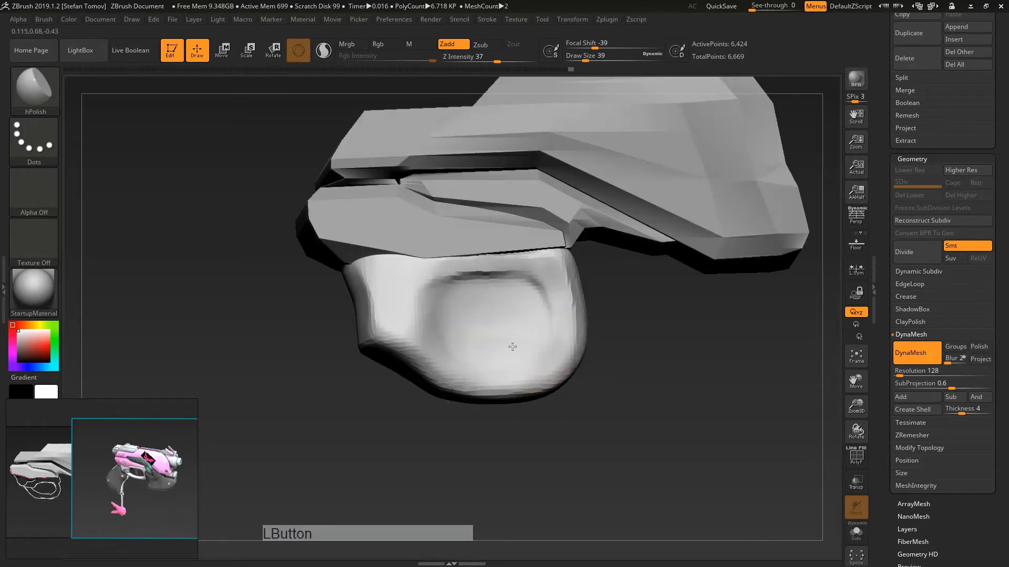
drag(499, 306, 454, 312)
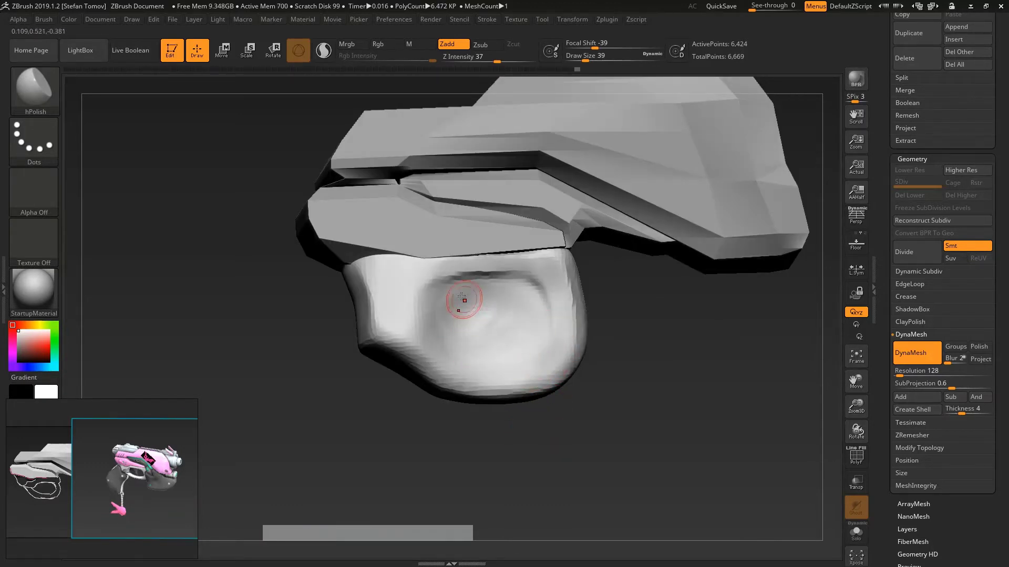
right_drag(461, 298, 442, 308)
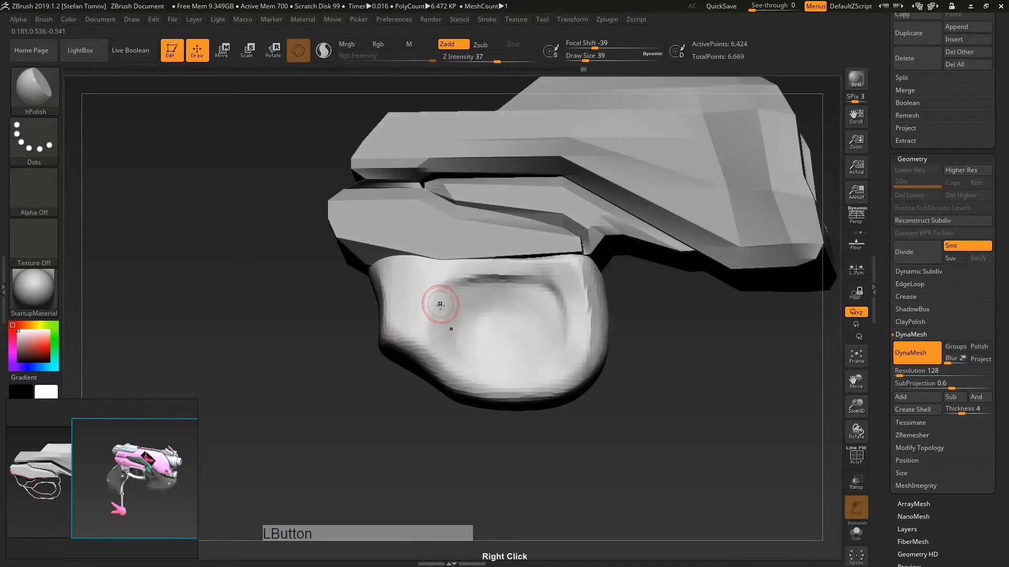
drag(438, 314, 468, 285)
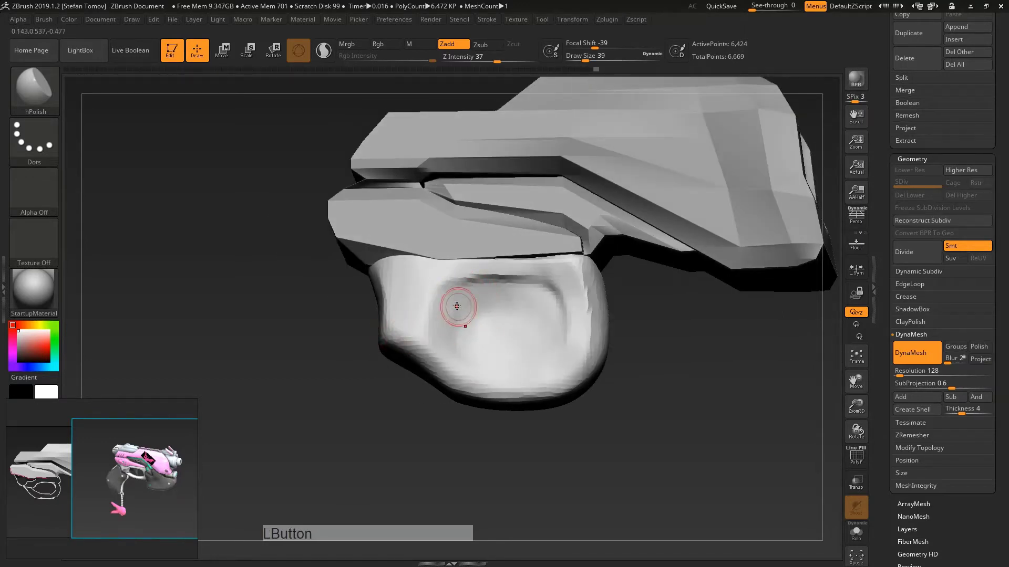
mouse_move(473, 332)
mouse_down()
mouse_move(485, 288)
mouse_move(500, 305)
mouse_move(521, 299)
mouse_move(477, 311)
mouse_up()
shift+right_drag(477, 311, 477, 338)
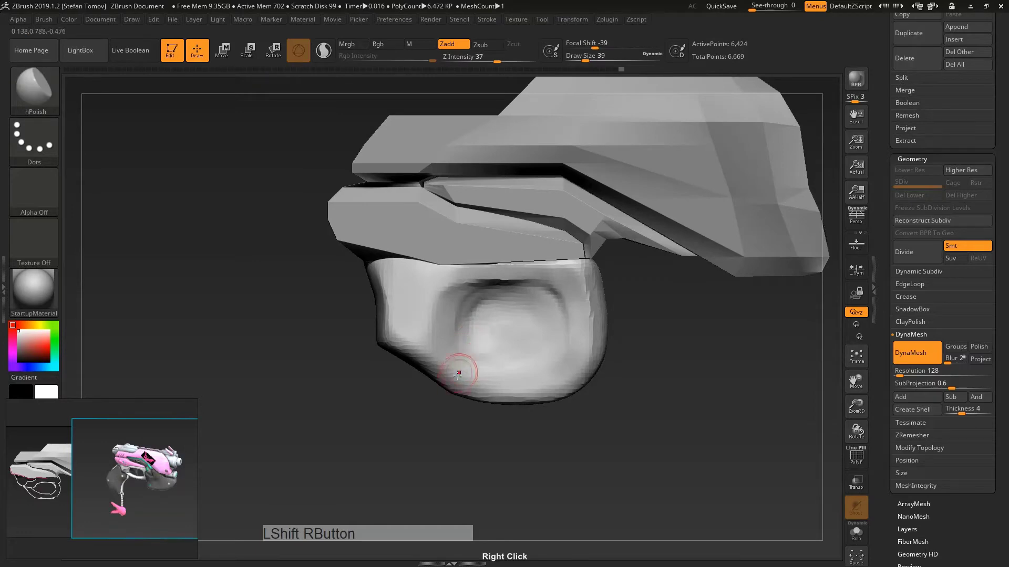
Step: Carve along the hollow's front rim and start a groove toward the block's lower front edge with the DamStandard brush at draw size 39
key(b)
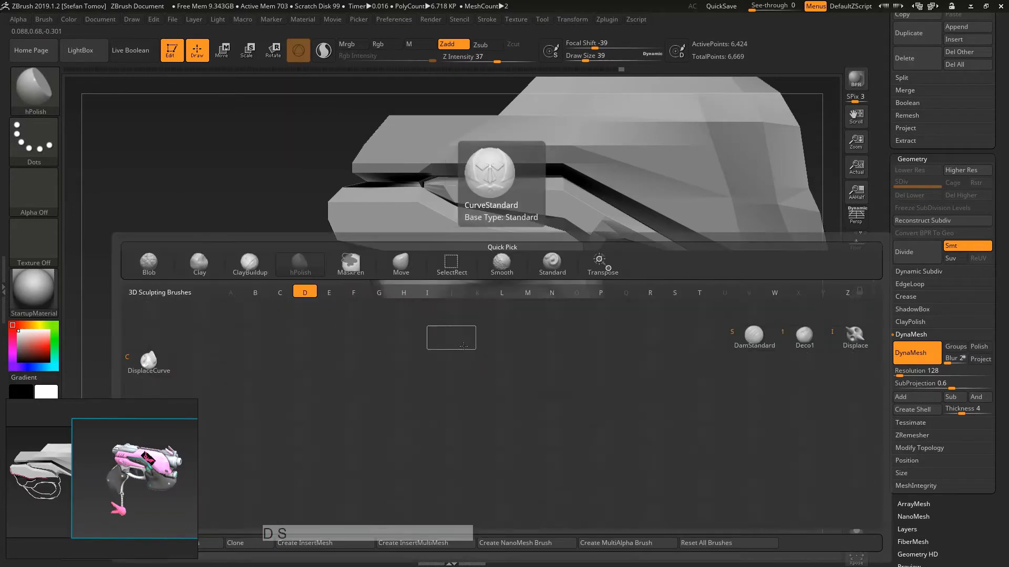
key(d)
key(s)
drag(425, 364, 463, 345)
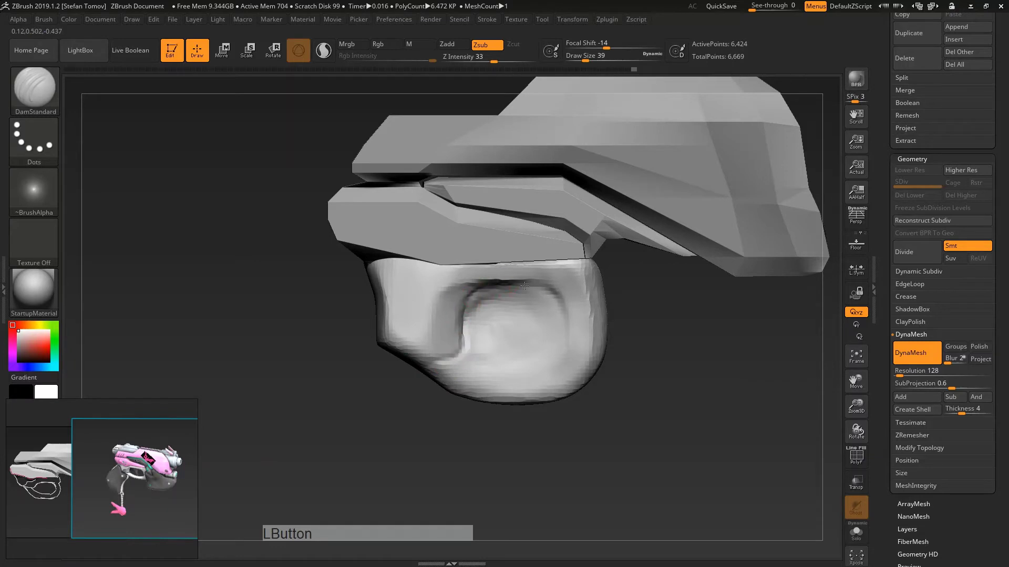
right_drag(513, 297, 427, 356)
Step: Extend the DamStandard groove across the block's lower front edge onto its underside
mouse_move(428, 356)
mouse_down()
mouse_move(408, 359)
mouse_move(416, 348)
mouse_up()
right_drag(416, 347, 434, 319)
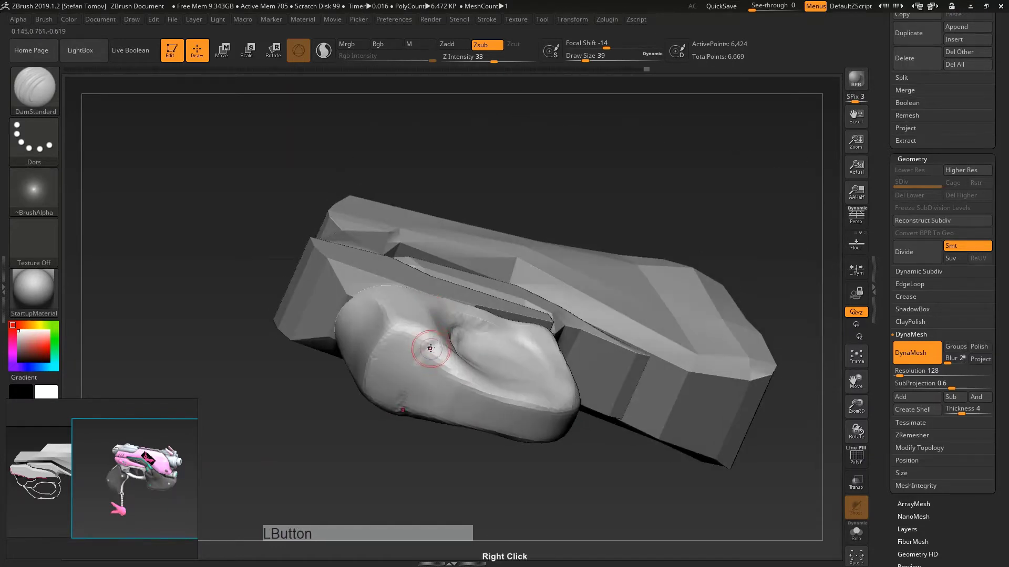
drag(420, 365, 406, 397)
right_drag(436, 357, 415, 437)
drag(416, 437, 435, 409)
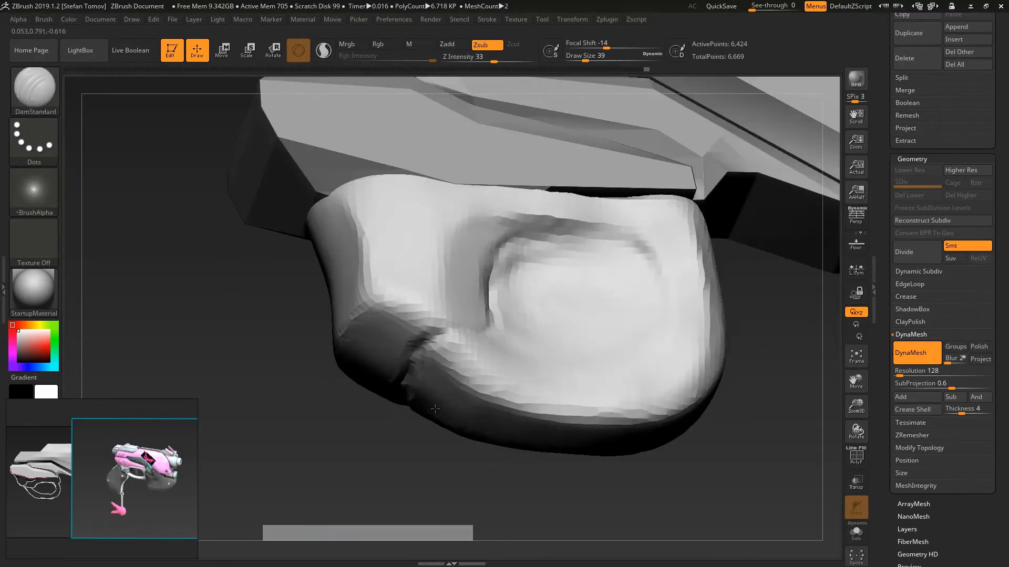
Step: Reshape the groove's edges across the block's underside with the Move brush at draw size 39
right_drag(435, 409, 123, 139)
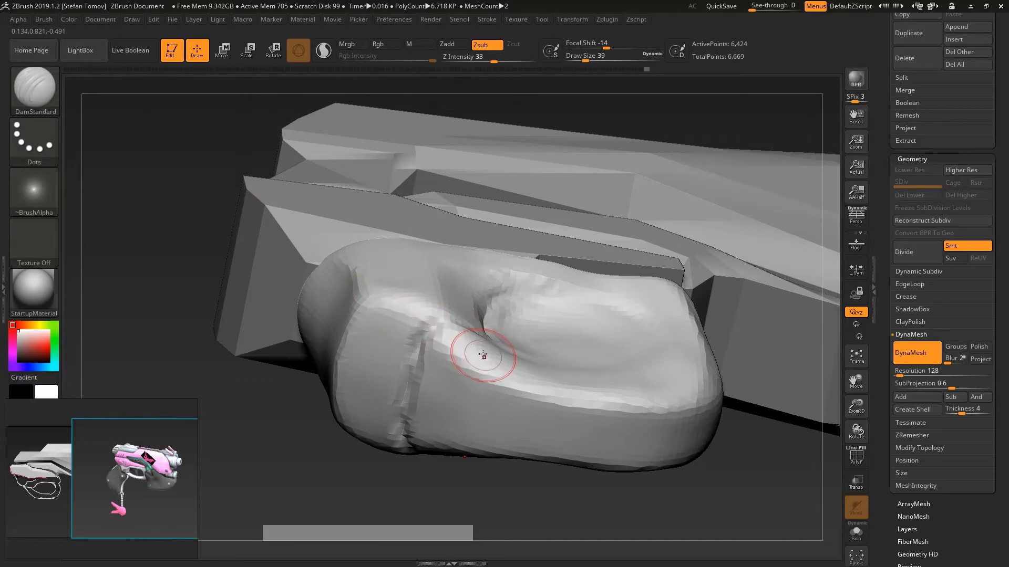
key(b)
key(m)
key(v)
right_drag(473, 339, 436, 327)
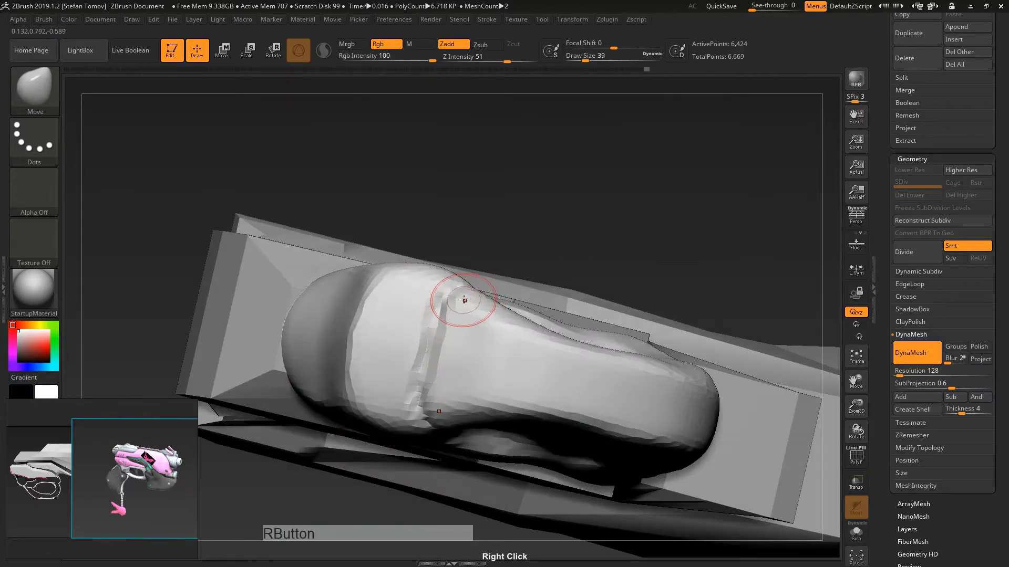
mouse_move(462, 305)
mouse_down()
mouse_move(457, 295)
mouse_move(516, 338)
mouse_move(496, 311)
mouse_up()
right_drag(496, 310, 505, 296)
mouse_move(505, 295)
mouse_down()
mouse_move(495, 293)
mouse_move(513, 308)
mouse_move(500, 315)
mouse_move(524, 318)
mouse_move(514, 293)
mouse_move(518, 323)
mouse_up()
mouse_move(517, 323)
right_down()
mouse_move(513, 338)
mouse_move(592, 322)
right_up()
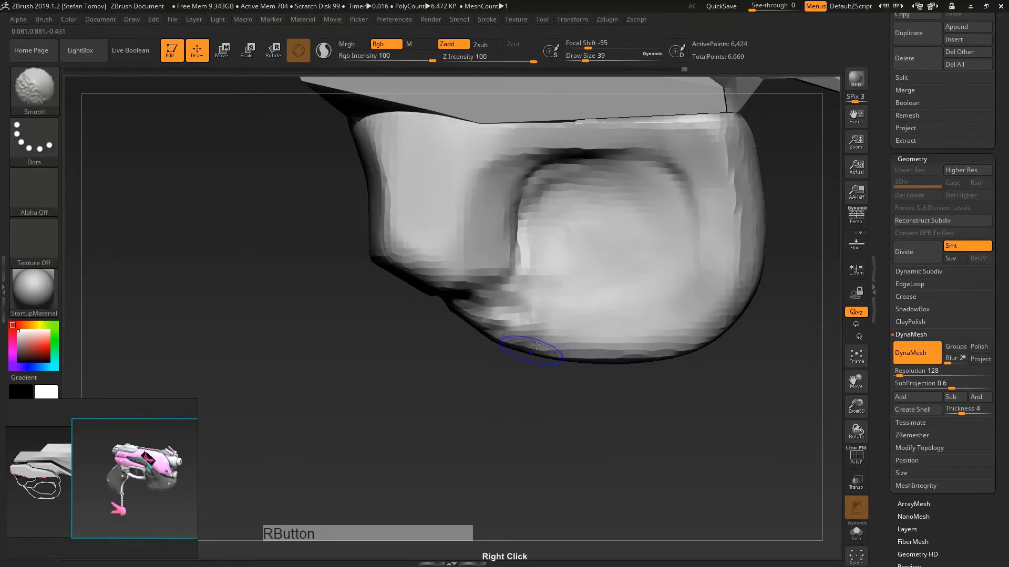
Step: Carve the side hollow's lower rim with the DamStandard brush at draw size 39 and smooth the hollow's floor
key(b)
key(d)
key(s)
mouse_move(563, 256)
mouse_down()
mouse_move(525, 269)
mouse_move(540, 254)
mouse_move(612, 283)
mouse_move(669, 271)
mouse_up()
drag(593, 278, 691, 268)
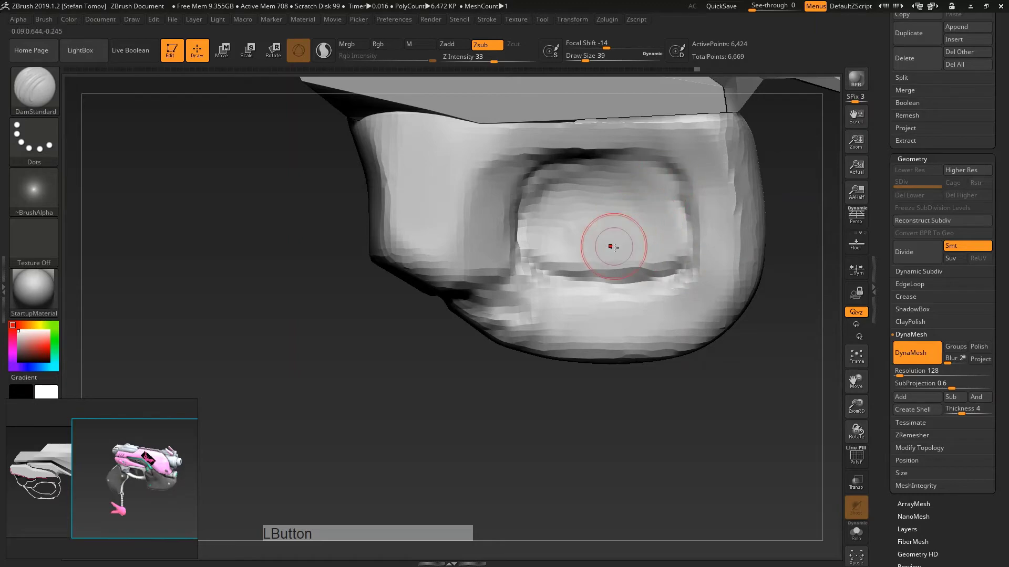
key(b)
key(shift)
shift+drag(577, 218, 654, 263)
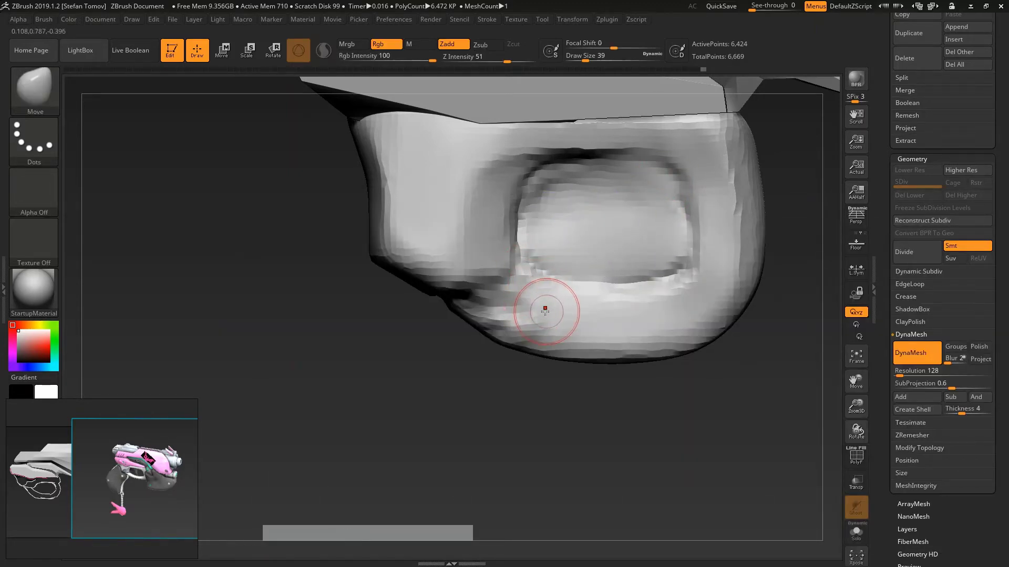
Step: Even out the band below the side hollow with inverted hPolish strokes at draw size 39
key(3)
alt+drag(552, 301, 532, 306)
alt+drag(661, 315, 509, 316)
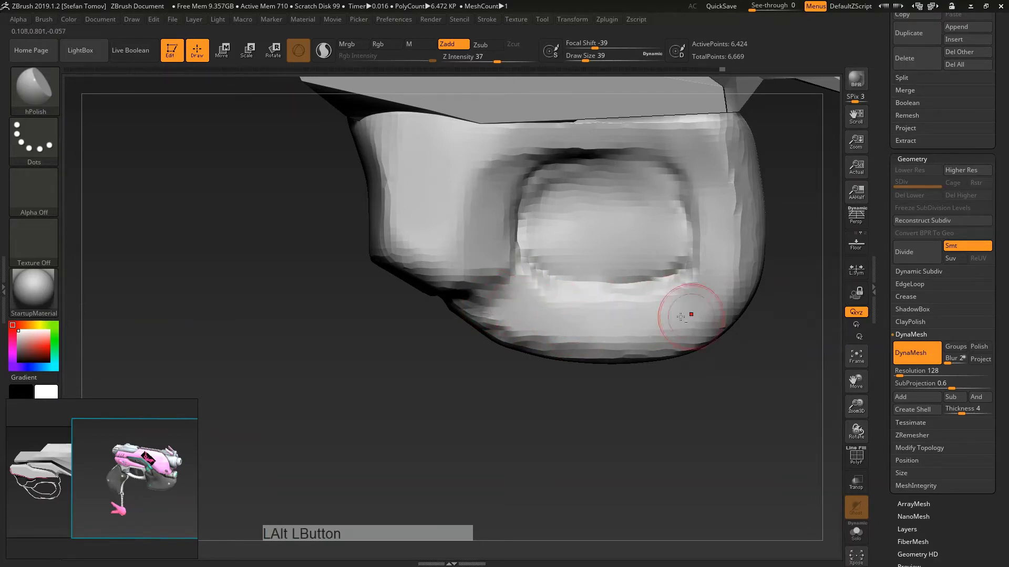
mouse_move(737, 374)
mouse_down()
mouse_move(671, 373)
mouse_move(491, 334)
mouse_move(577, 359)
mouse_up()
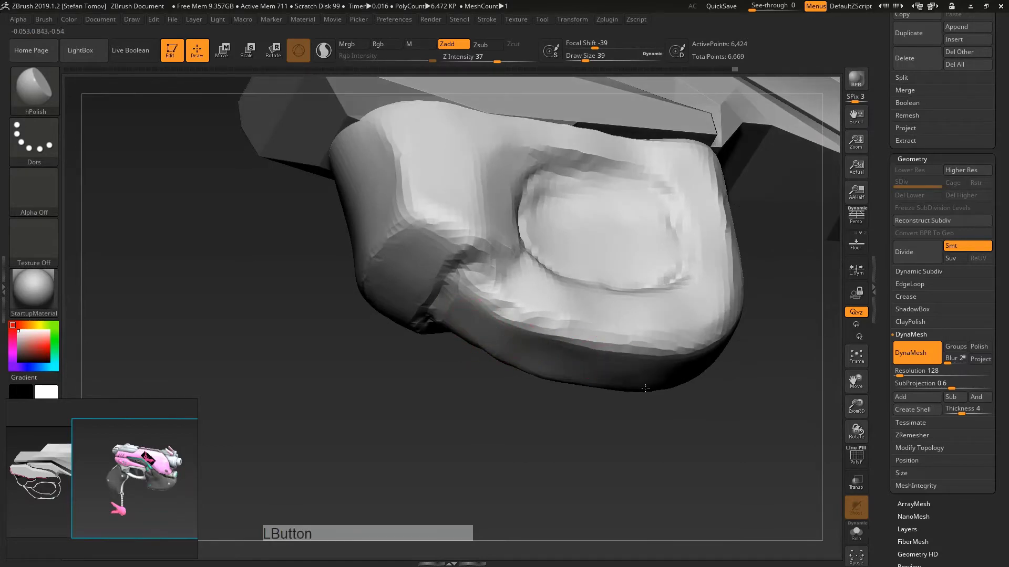
mouse_move(612, 407)
shift+mouse_down()
mouse_move(601, 443)
mouse_move(592, 428)
mouse_move(268, 495)
shift+mouse_up()
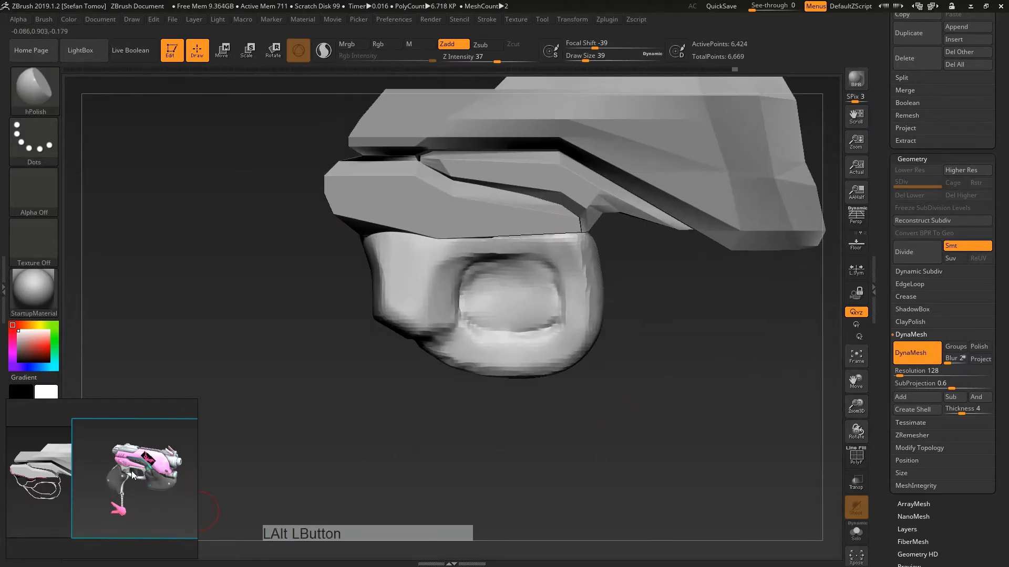
Step: Raise the block's bottom edge beneath the hollow with the Move brush, using draw sizes 74 to 112
key(b)
key(m)
key(v)
key(s)
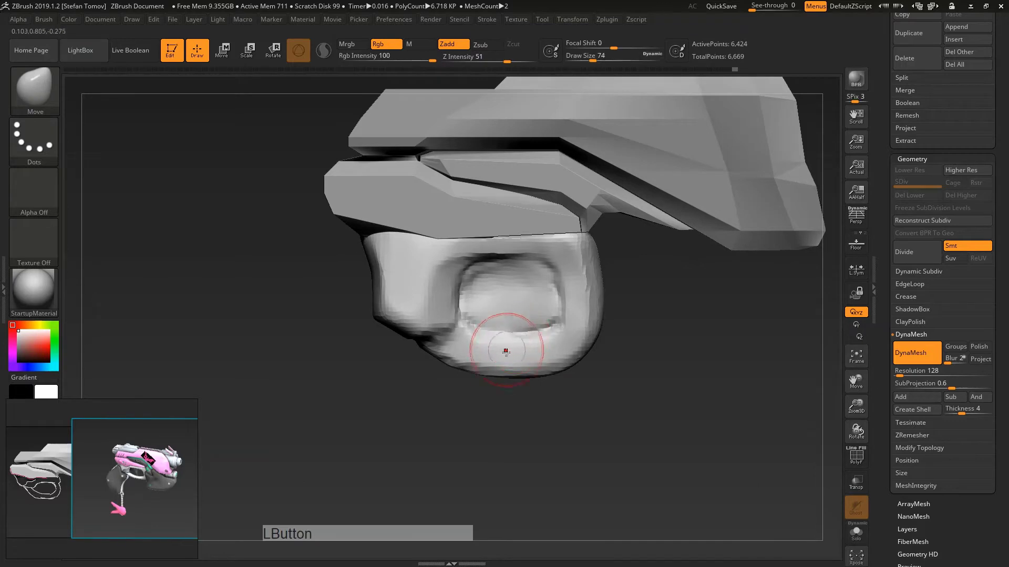
mouse_move(485, 351)
mouse_down()
mouse_move(495, 351)
mouse_move(472, 365)
mouse_move(543, 367)
mouse_move(572, 362)
mouse_move(584, 343)
mouse_up()
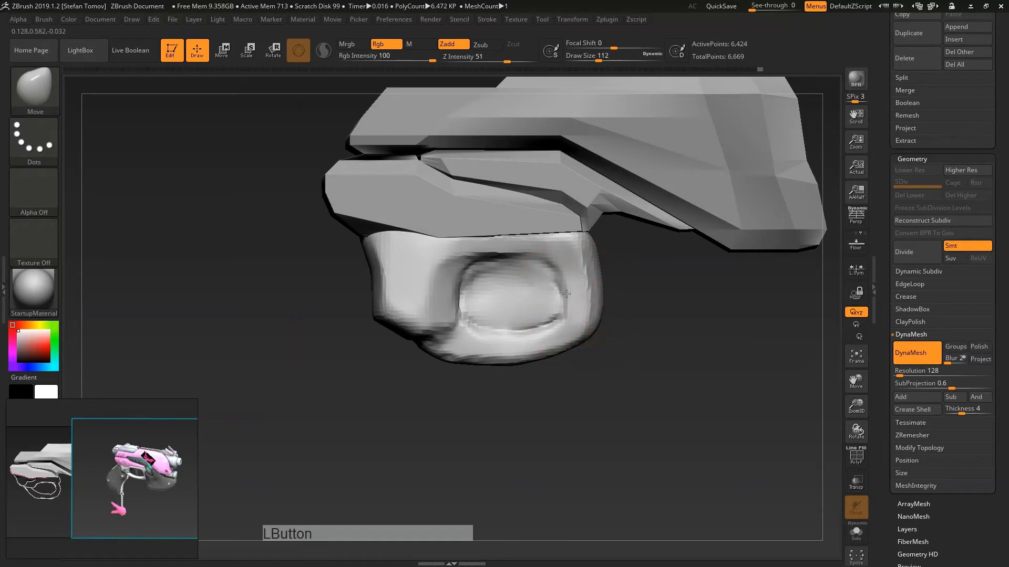
Step: Push the hollow's rear rim backward and lift the lower edge behind the groove with the Move brush at draw size 71
key(s)
drag(575, 294, 560, 295)
drag(564, 280, 569, 319)
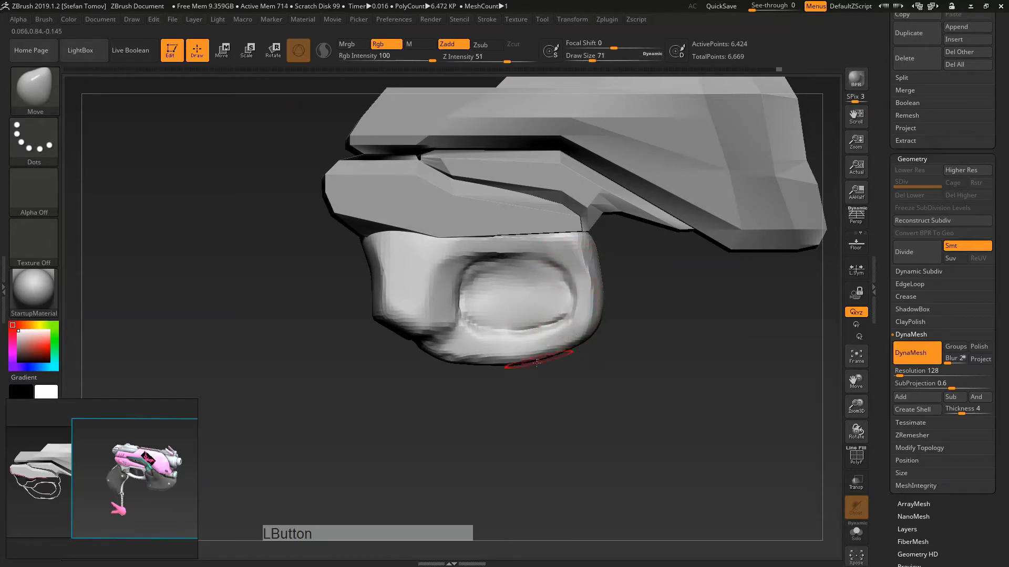
shift+drag(537, 362, 484, 362)
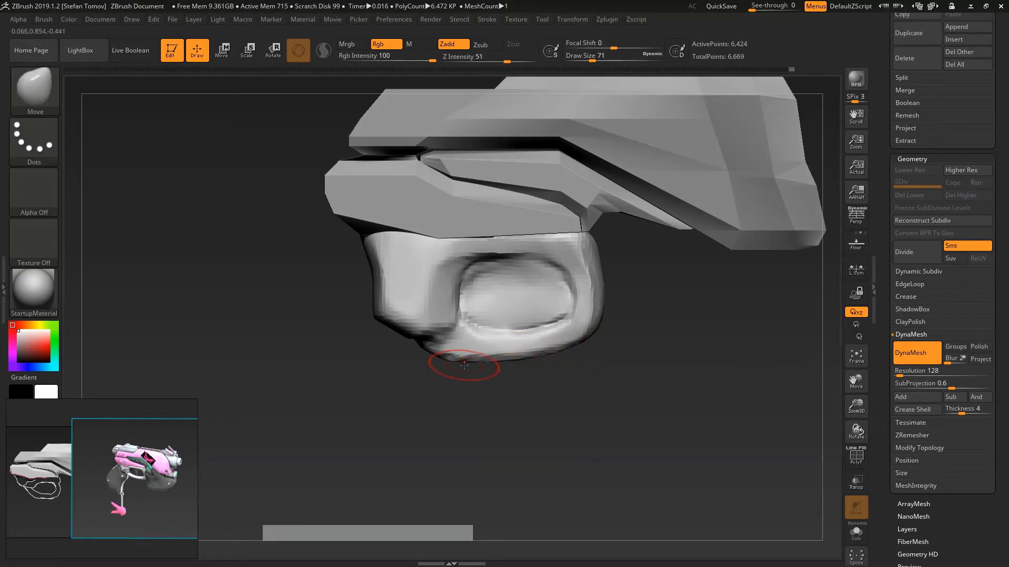
mouse_move(462, 362)
mouse_down()
mouse_move(417, 353)
mouse_move(579, 339)
mouse_up()
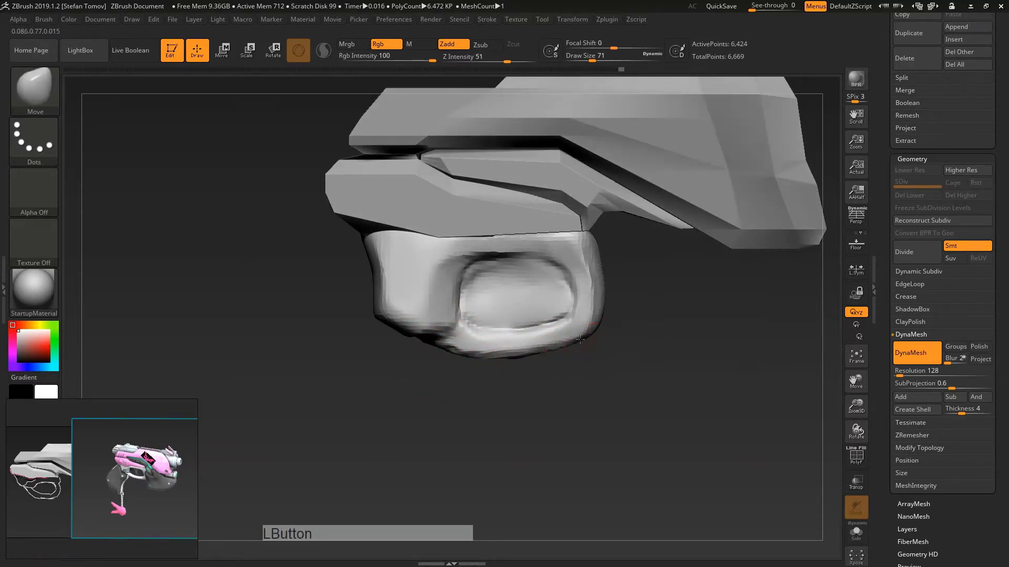
Step: Push the block's front lower part upward with the Move brush at draw size 140 and adjust its front corners at draw size 87
key(s)
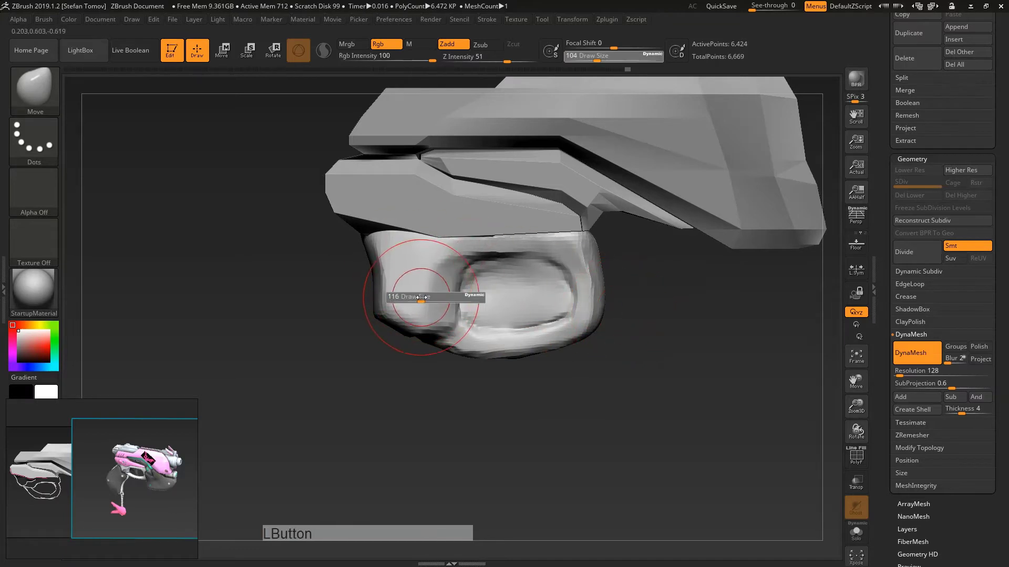
mouse_move(412, 288)
mouse_down()
mouse_move(445, 310)
mouse_move(417, 309)
mouse_move(416, 348)
mouse_up()
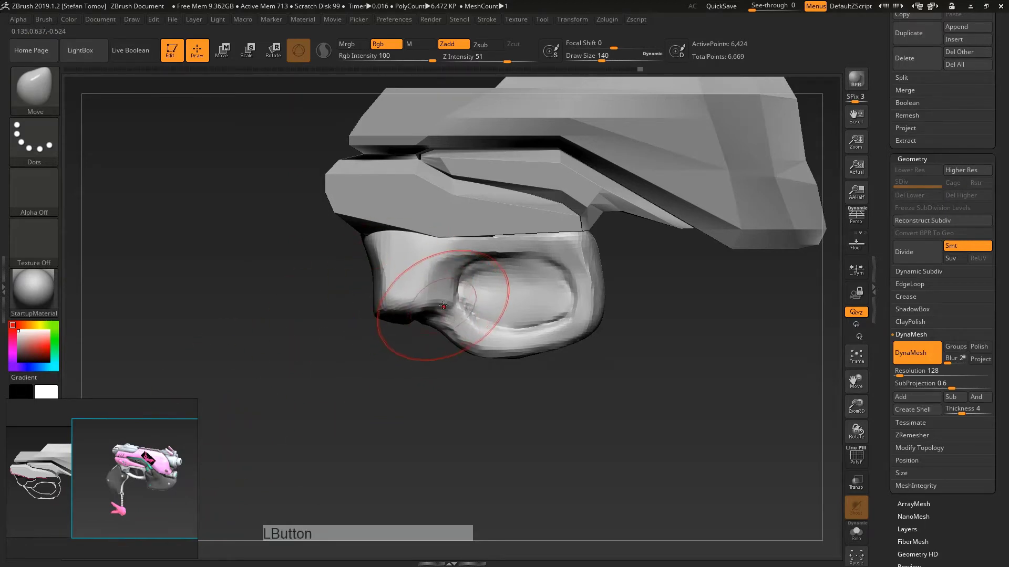
drag(336, 307, 357, 311)
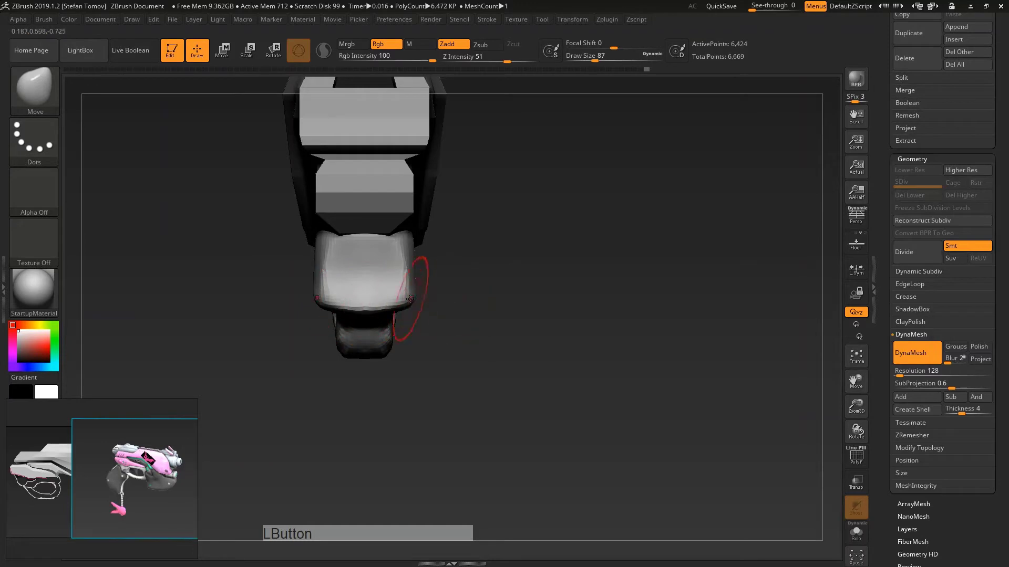
drag(412, 297, 435, 282)
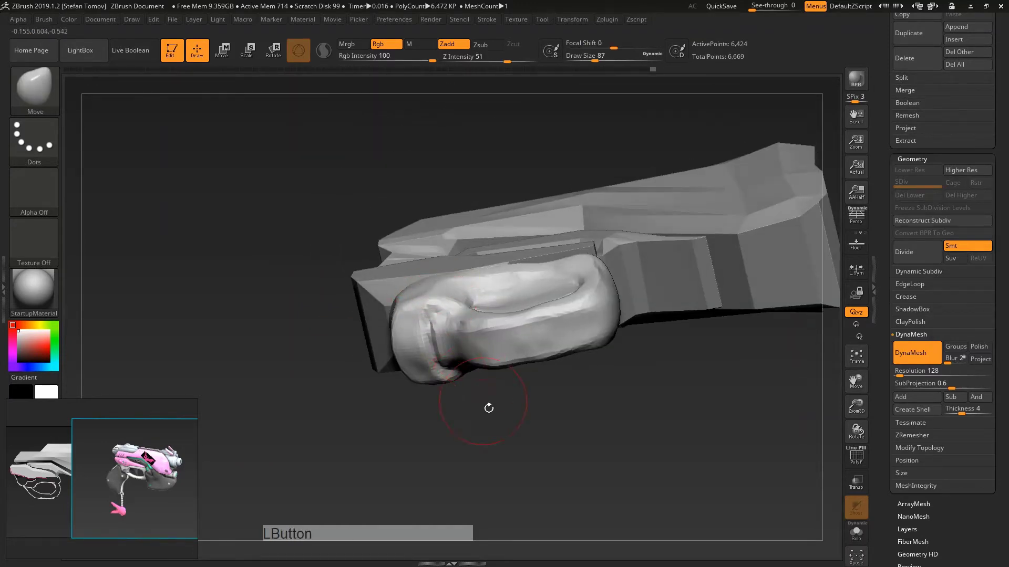
Step: Lift the bottom edge beneath the side hollow with the Move brush at draw size 128
mouse_move(488, 408)
mouse_down()
mouse_move(534, 446)
mouse_move(547, 411)
mouse_move(527, 393)
mouse_up()
key(s)
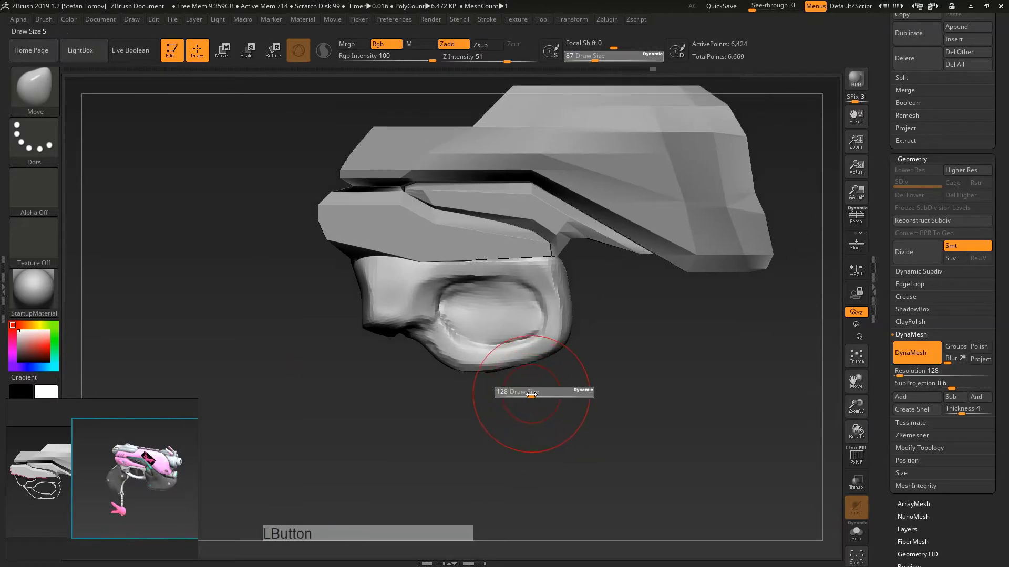
mouse_move(462, 369)
mouse_down()
mouse_move(463, 356)
mouse_move(445, 348)
mouse_move(499, 357)
mouse_up()
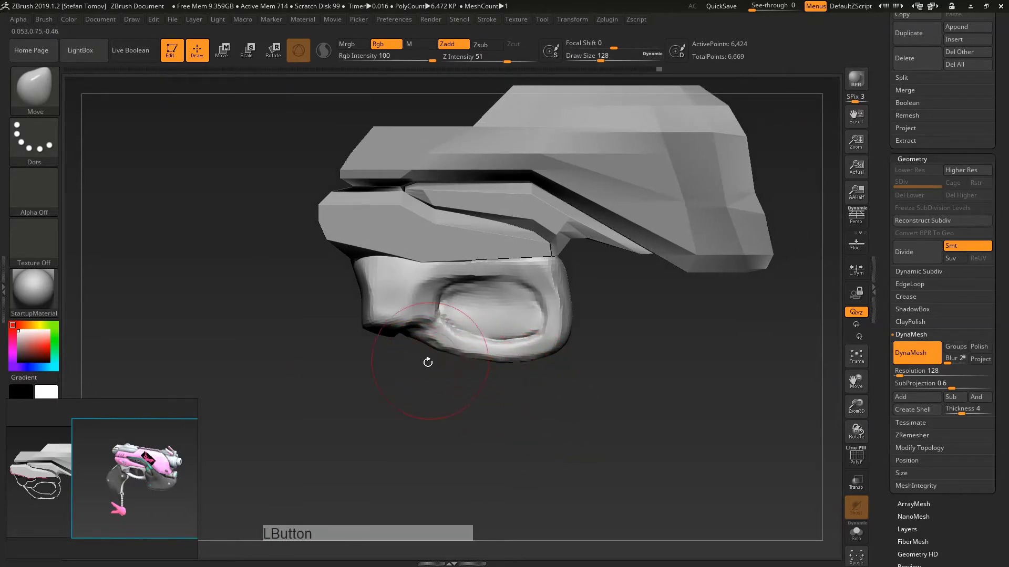
Step: Undo the trial hPolish strokes at draw size 31 and smooth the groove area across the block's lower front
mouse_move(428, 362)
alt+mouse_down()
mouse_move(440, 384)
mouse_move(362, 336)
alt+mouse_up()
key(b)
key(h)
key(p)
key(s)
key(ctrl+z)
key(ctrl+z)
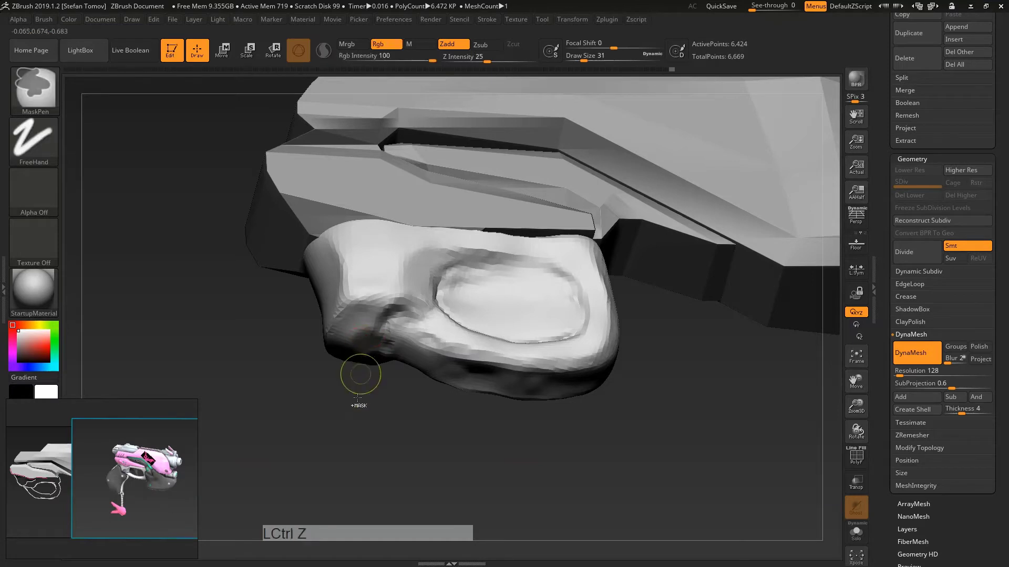
drag(359, 389, 383, 353)
mouse_move(383, 353)
shift+mouse_down()
mouse_move(360, 345)
mouse_move(425, 374)
shift+mouse_up()
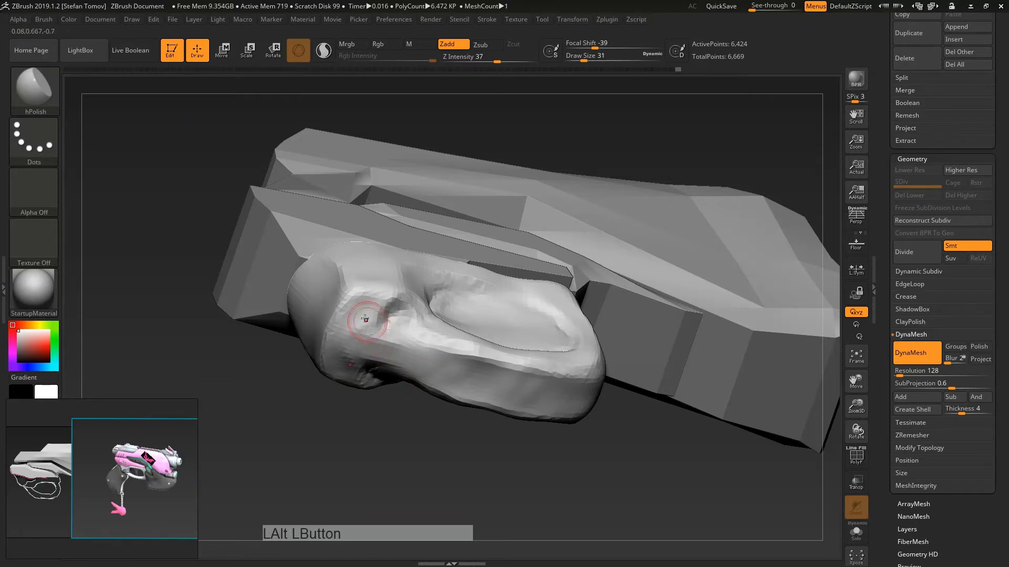
Step: Recarve the groove across the block's lower front and underside with the DamStandard brush at draw size 31
key(b)
key(d)
key(s)
mouse_move(362, 362)
mouse_down()
mouse_move(358, 340)
mouse_move(392, 311)
mouse_up()
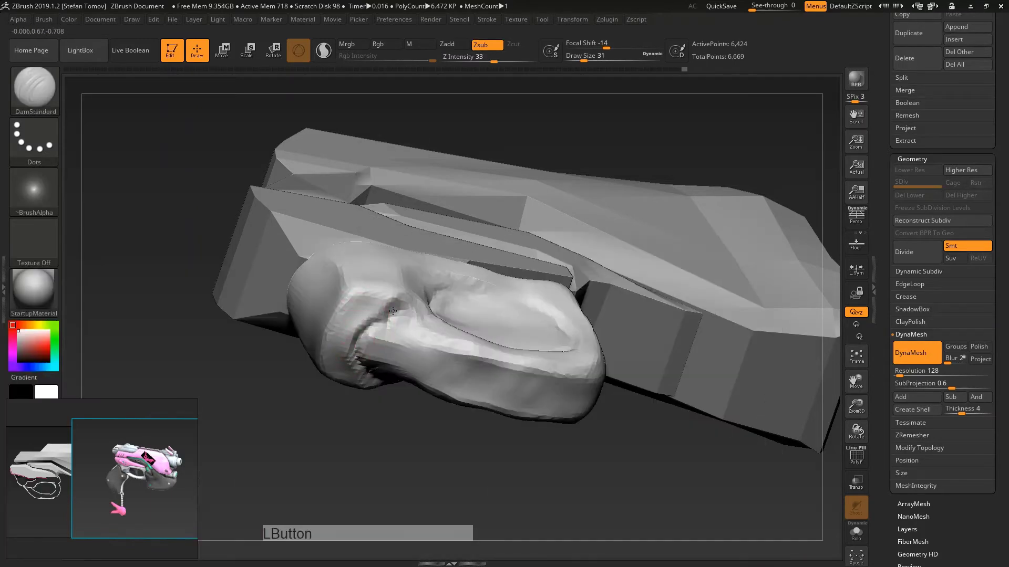
drag(372, 401, 406, 337)
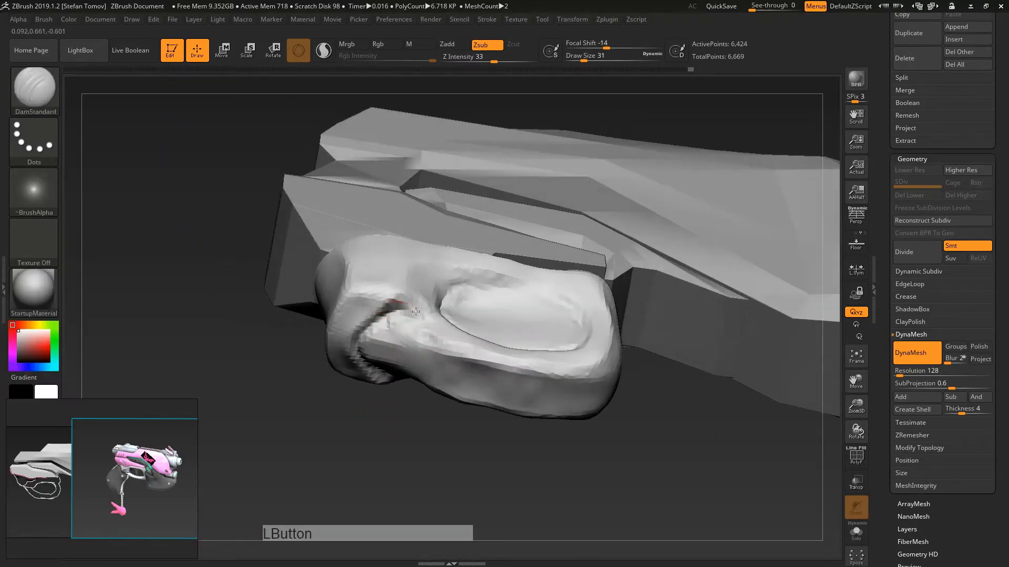
Step: Extend the DamStandard groove up to the hollow's front rim at draw size 31 and smooth the surface behind it
right_drag(401, 308, 423, 308)
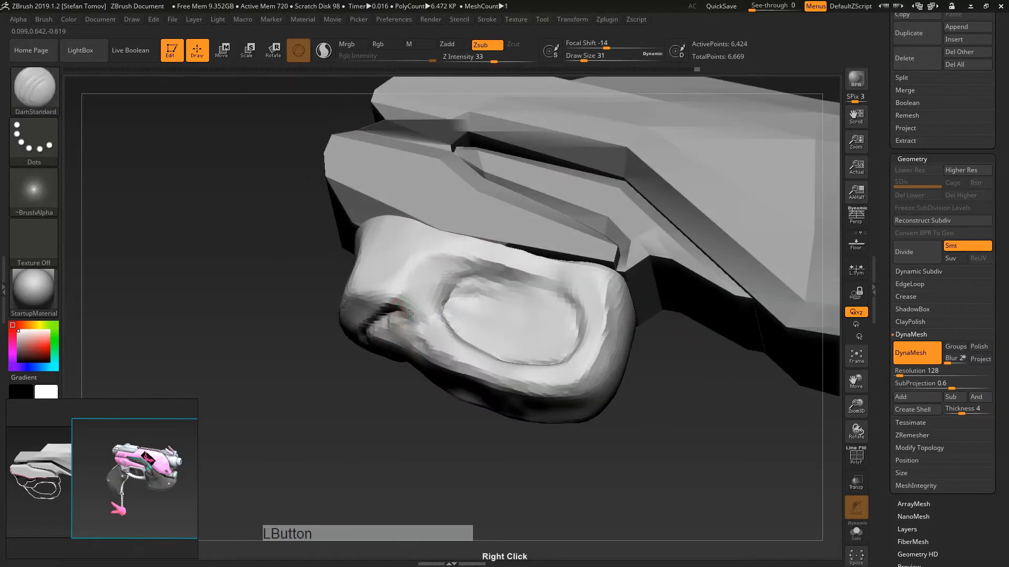
drag(409, 314, 458, 291)
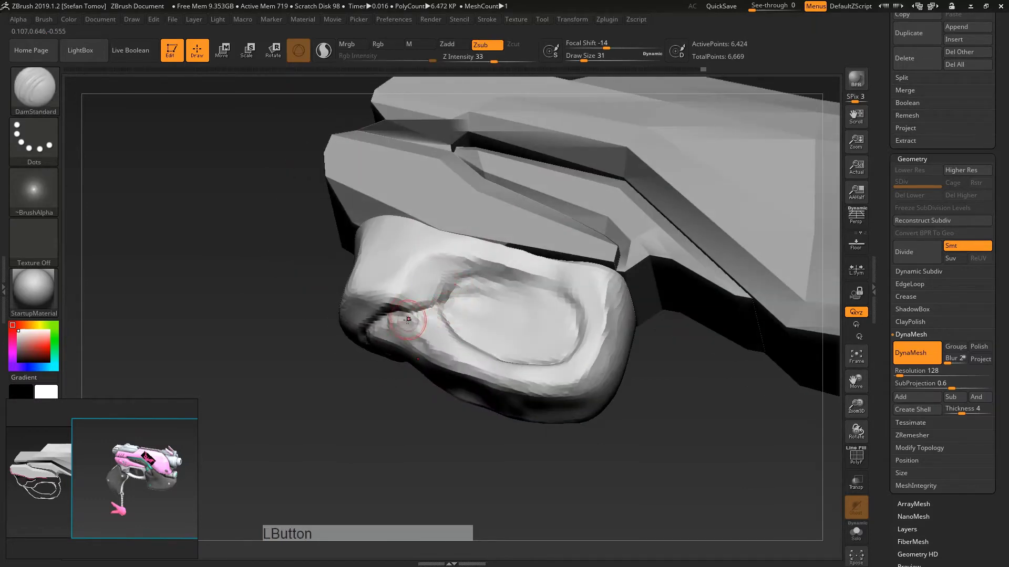
mouse_move(408, 319)
shift+mouse_down()
mouse_move(435, 333)
mouse_move(420, 334)
mouse_move(438, 350)
shift+mouse_up()
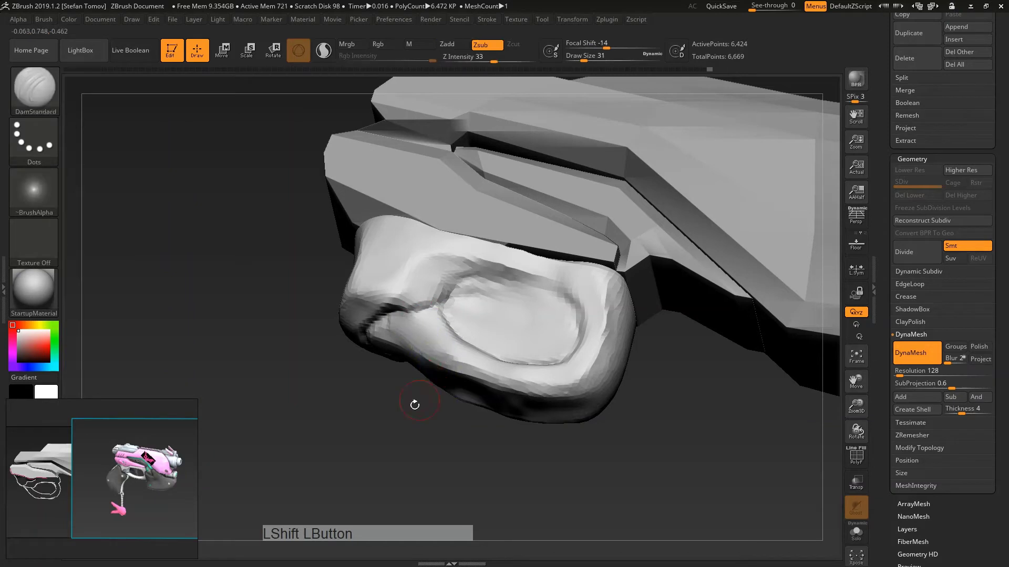
right_drag(414, 405, 401, 330)
mouse_move(401, 329)
shift+mouse_down()
mouse_move(382, 345)
mouse_move(521, 371)
mouse_move(436, 371)
mouse_move(443, 398)
mouse_move(473, 349)
mouse_move(428, 342)
mouse_move(513, 367)
mouse_move(541, 360)
mouse_move(542, 373)
mouse_move(576, 393)
shift+mouse_up()
mouse_move(399, 354)
shift+mouse_down()
mouse_move(479, 384)
mouse_move(443, 358)
shift+mouse_up()
mouse_move(473, 468)
shift+mouse_down()
mouse_move(515, 462)
mouse_move(477, 381)
mouse_move(484, 365)
shift+mouse_up()
Step: Adjust the side hollow's upper rim with the Move brush at draw size 31
key(b)
key(m)
key(v)
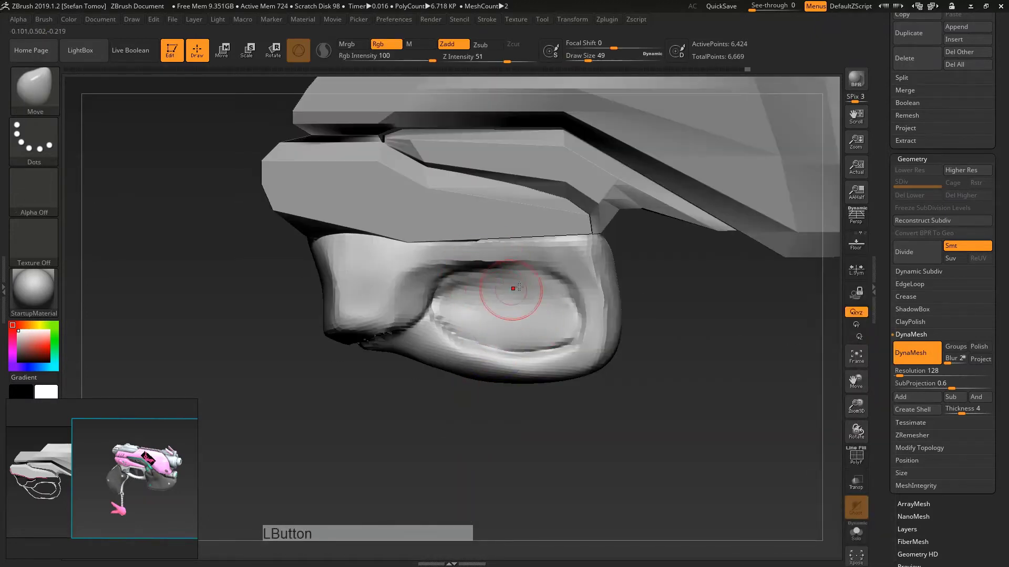
key(s)
drag(546, 268, 542, 265)
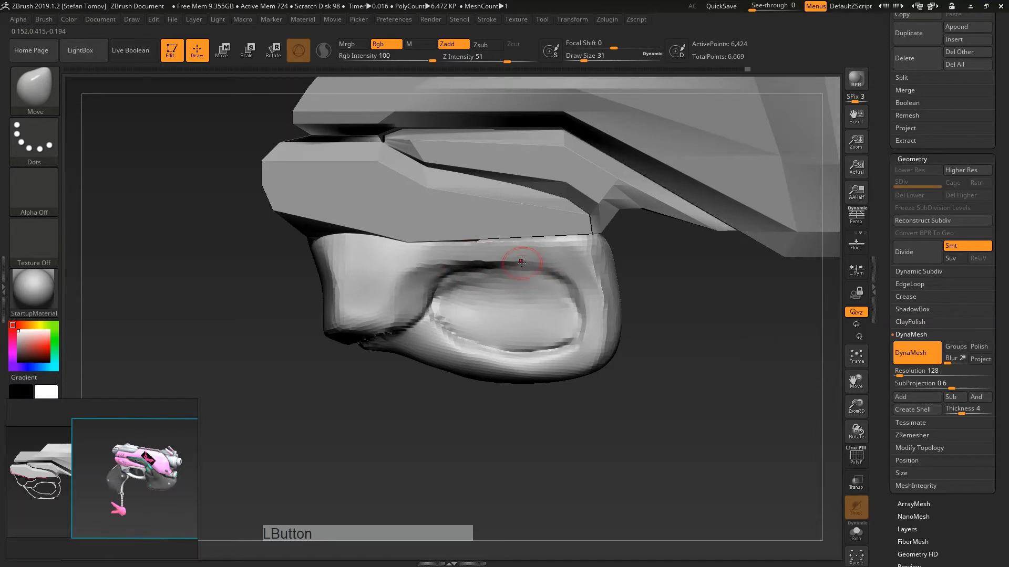
Step: Reshape the sides of the block's rear section with the Move brush at draw size 97
mouse_move(654, 320)
mouse_down()
mouse_move(657, 328)
mouse_move(567, 335)
mouse_move(592, 332)
mouse_move(556, 311)
mouse_move(553, 284)
mouse_up()
key(s)
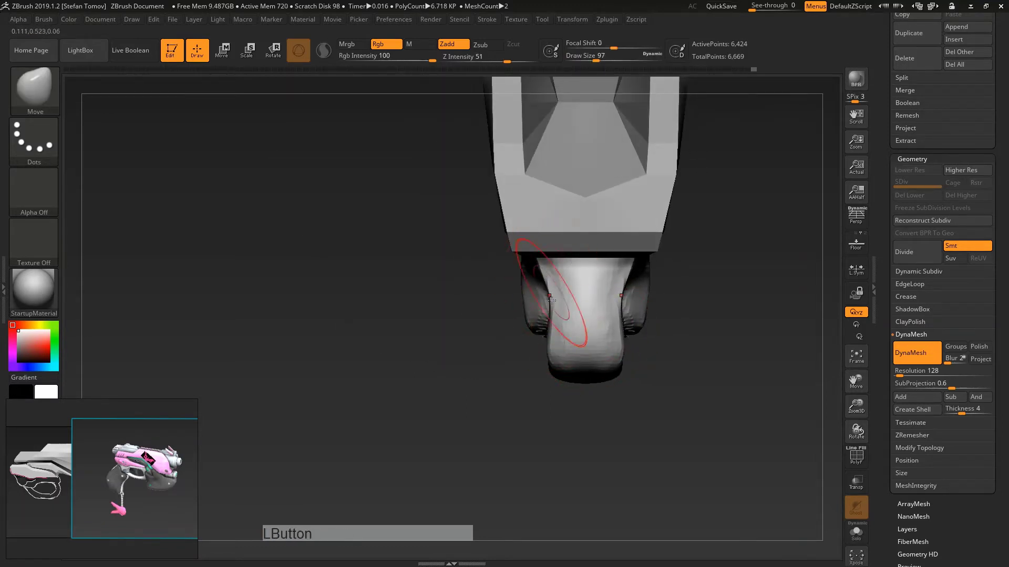
drag(550, 346, 554, 350)
drag(488, 337, 541, 362)
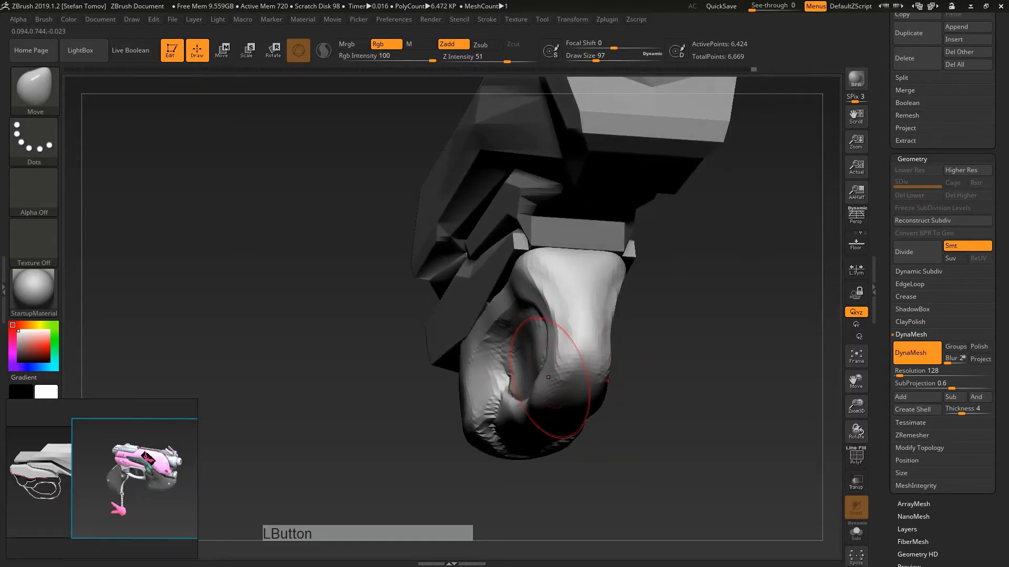
Step: Smooth the block's rear end and the side edges of its underside with the Smooth brush at draw size 49
shift+drag(585, 425, 552, 410)
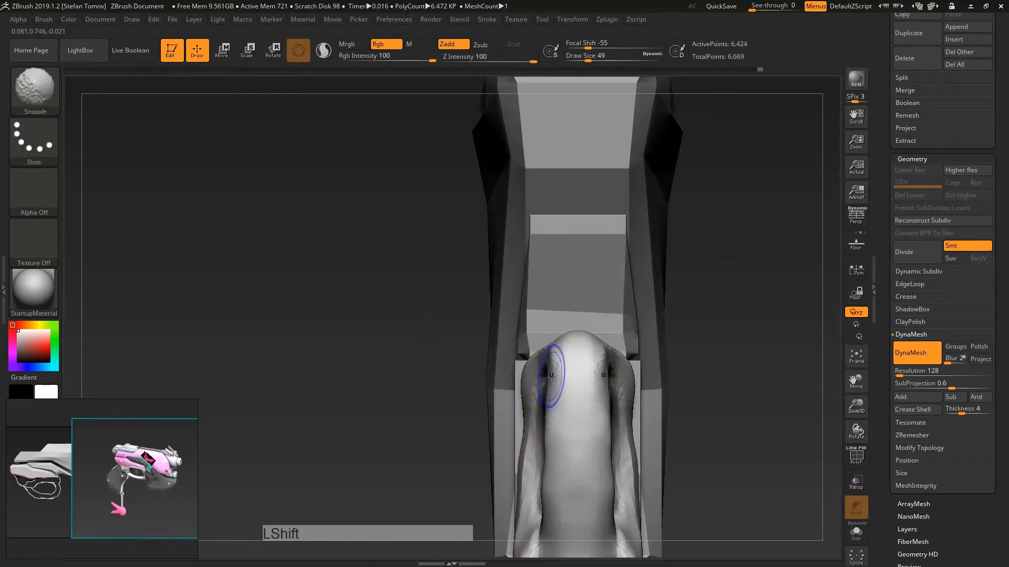
shift+drag(548, 388, 549, 498)
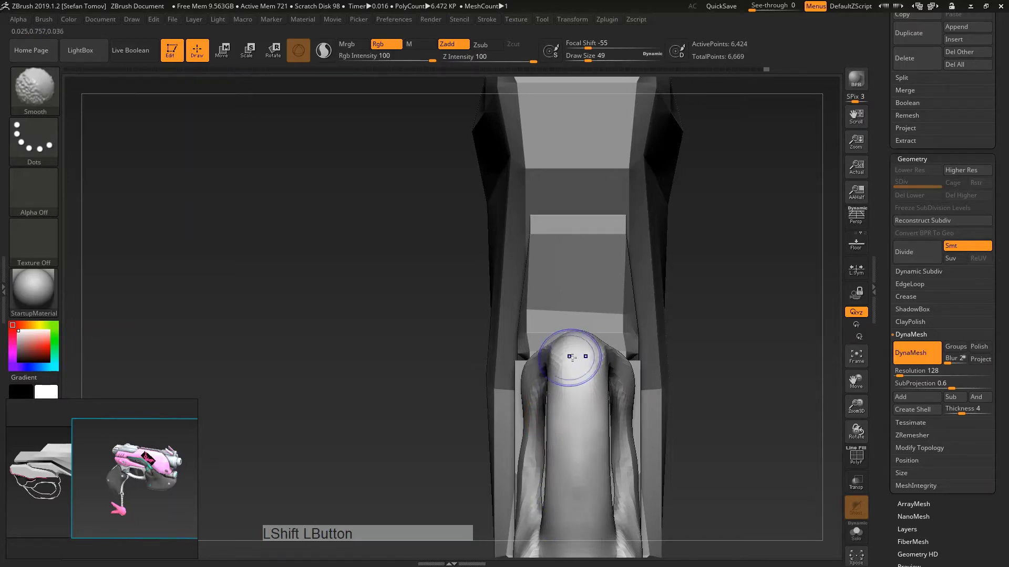
mouse_move(696, 352)
mouse_down()
mouse_move(745, 363)
mouse_move(912, 342)
mouse_move(712, 407)
mouse_move(712, 349)
mouse_up()
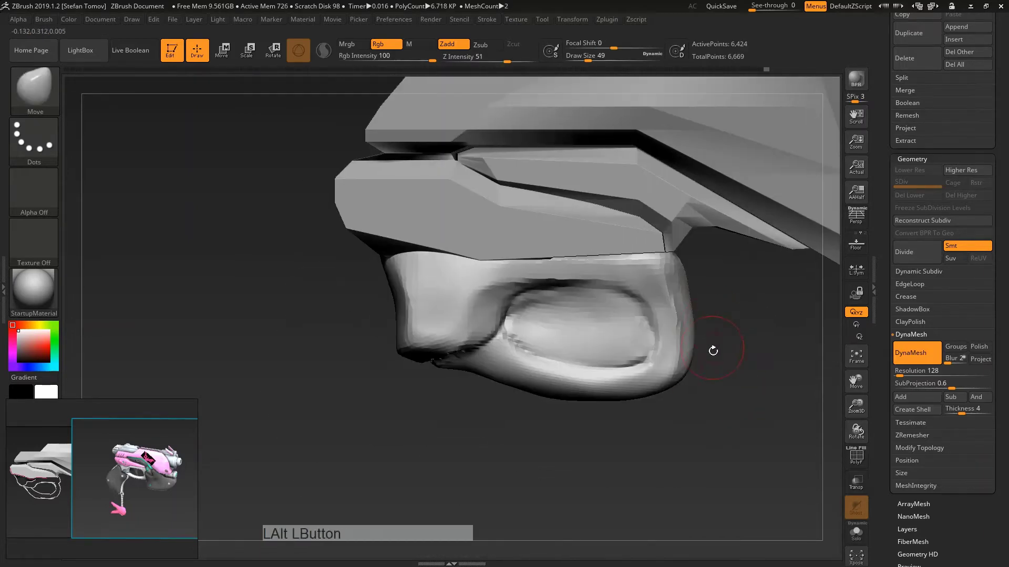
Step: Pull the bottom edge's rear curve slightly downward with the Move brush at draw size 94
key(b)
key(m)
key(v)
key(s)
mouse_move(628, 402)
mouse_down()
mouse_move(645, 396)
mouse_move(597, 401)
mouse_up()
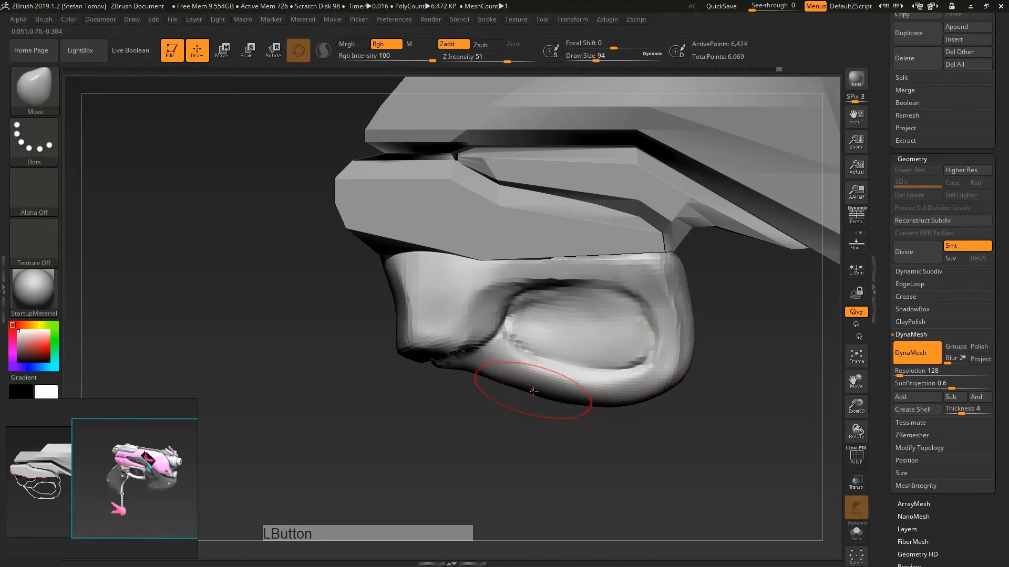
alt+drag(533, 392, 560, 428)
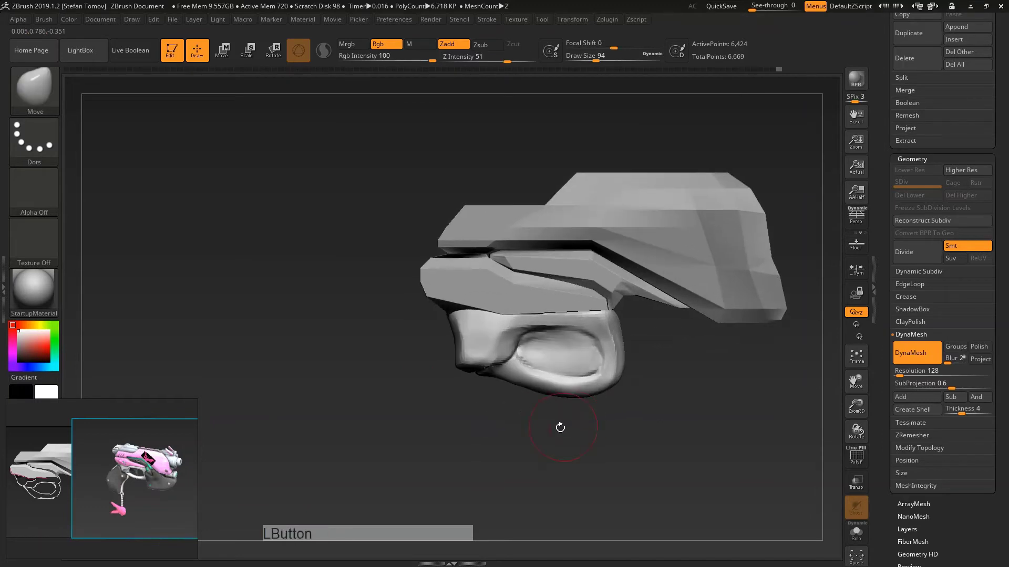
Step: Push the block's rear bottom edge slightly upward with the Move brush at draw size 331
key(s)
drag(552, 343, 589, 343)
drag(571, 395, 571, 382)
drag(579, 317, 564, 318)
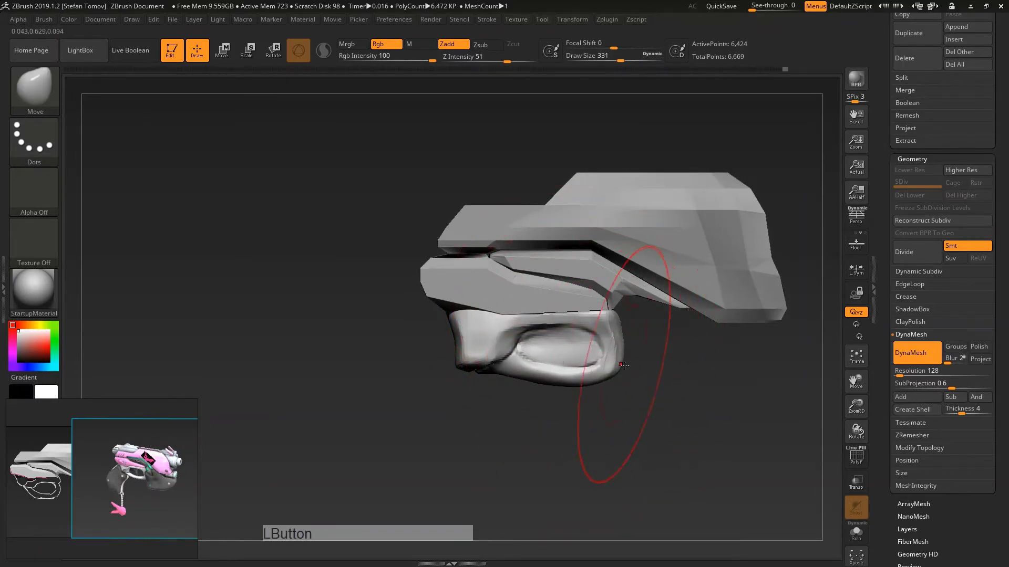
Step: Adjust the block's rear end and the area in front of the side hollow with the Move brush at draw size 68
key(s)
drag(624, 365, 575, 349)
key(s)
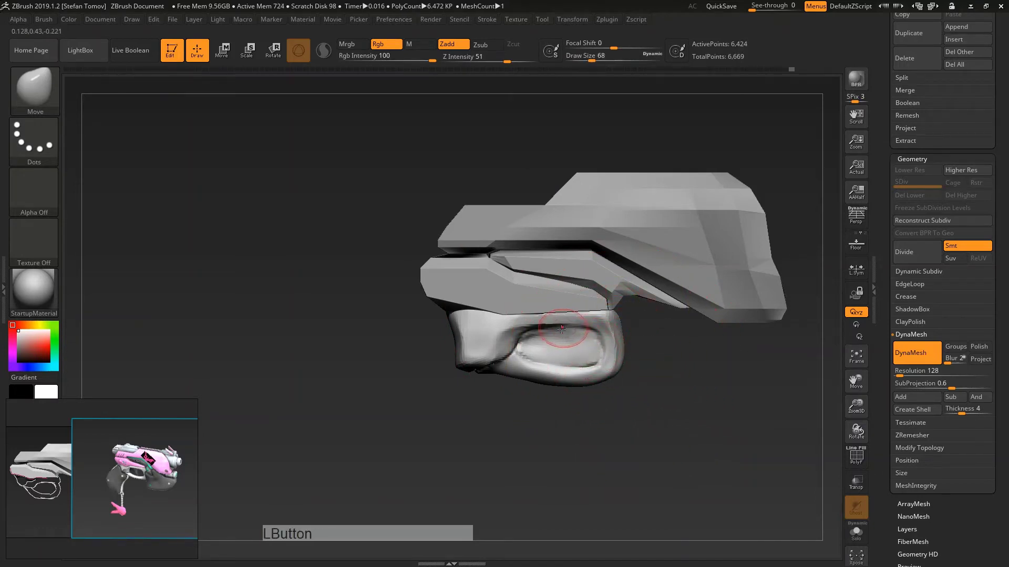
drag(502, 351, 514, 365)
key(])
mouse_move(533, 399)
mouse_down()
mouse_move(485, 386)
mouse_move(505, 305)
mouse_move(541, 254)
mouse_move(543, 412)
mouse_move(599, 415)
mouse_move(567, 416)
mouse_move(581, 422)
mouse_up()
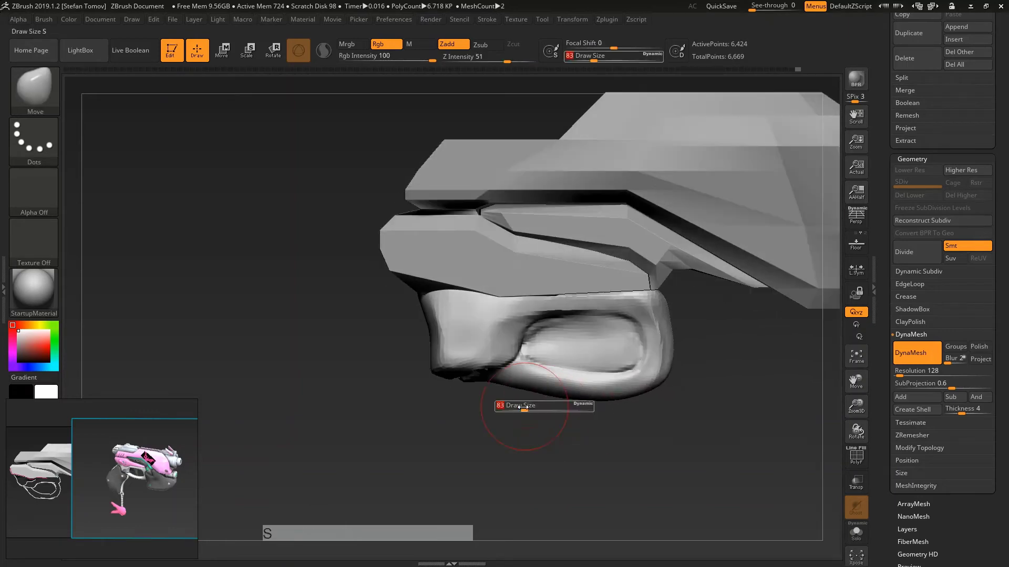
Step: Isolate the trigger guard and switch to the hPolish brush at draw size 83 for its side surface
click(851, 532)
drag(788, 473, 756, 331)
key(b)
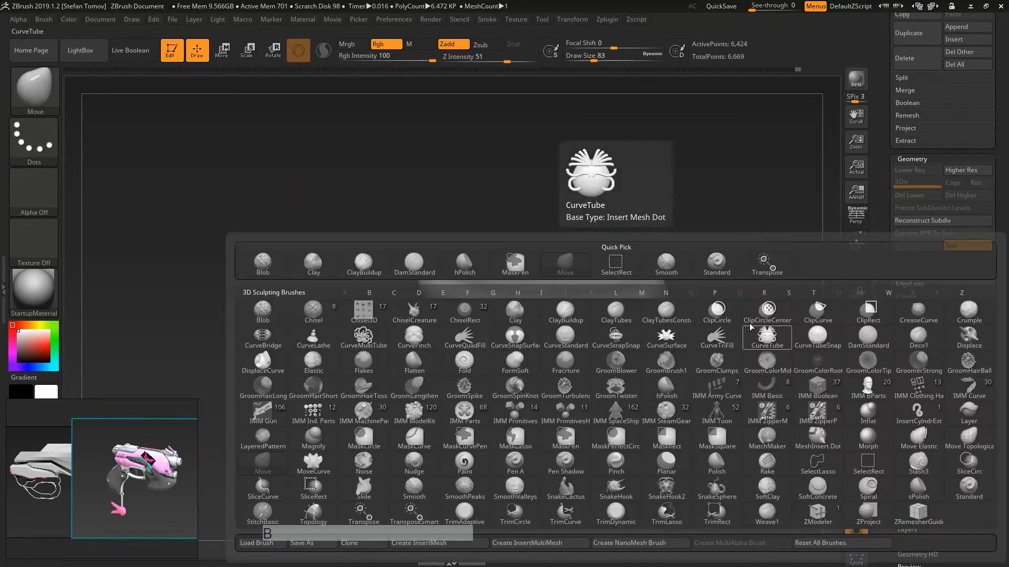
key(h)
key(p)
mouse_move(444, 317)
mouse_down()
mouse_move(461, 295)
mouse_move(475, 297)
mouse_move(463, 316)
mouse_move(665, 286)
mouse_move(698, 214)
mouse_up()
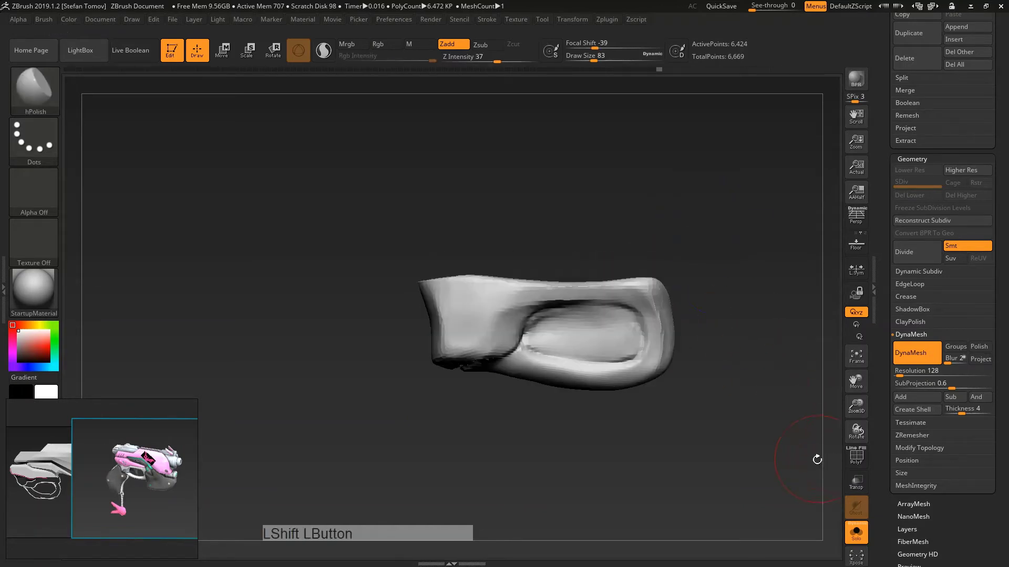
Step: Show the gun body again and flatten the guard's side and rear end with the hPolish brush
click(853, 533)
click(853, 534)
alt+drag(735, 446, 592, 428)
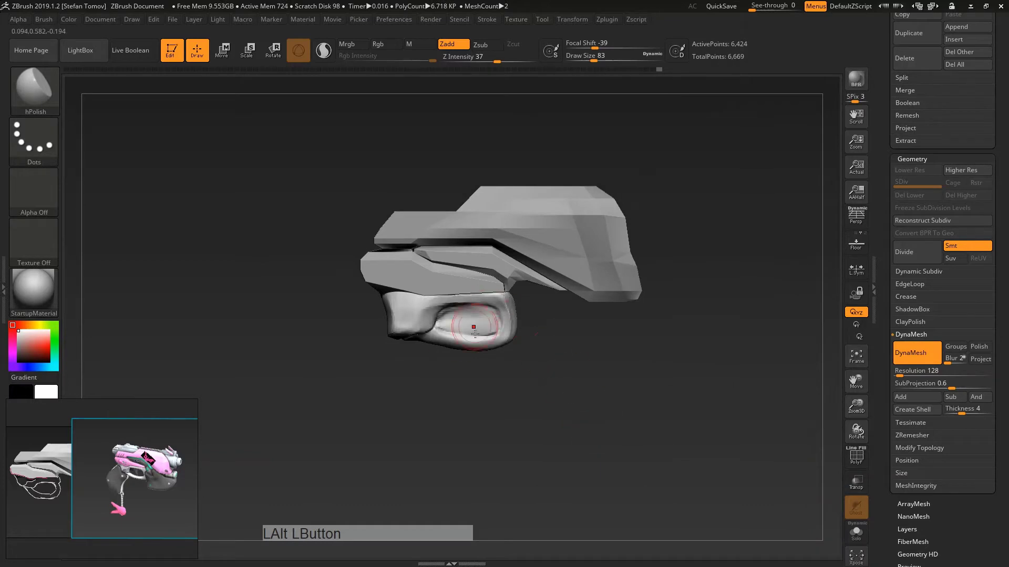
alt+drag(474, 333, 494, 318)
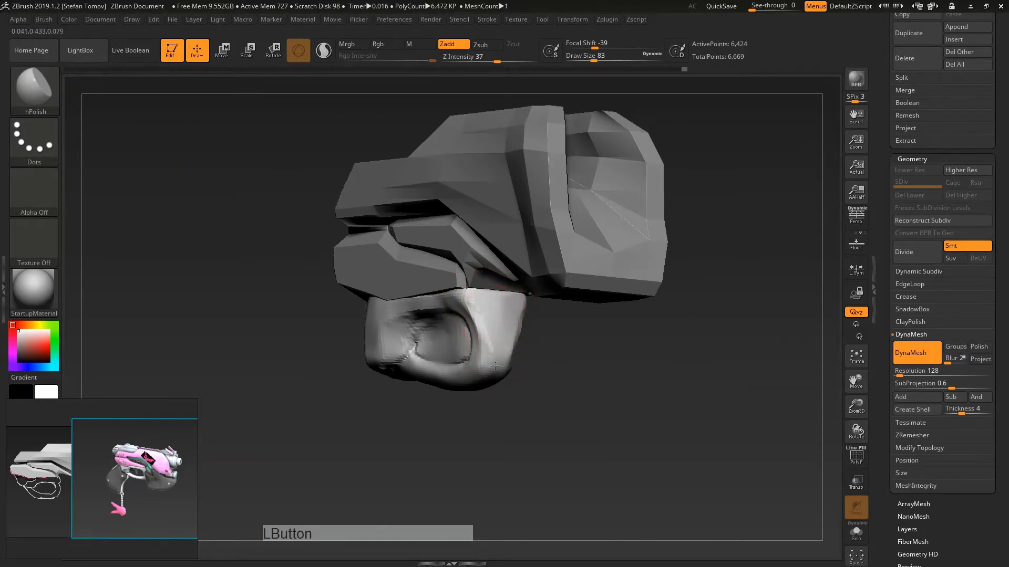
drag(500, 339, 570, 350)
Step: Turn off group export (Grp) in the tool's export options
drag(883, 418, 883, 158)
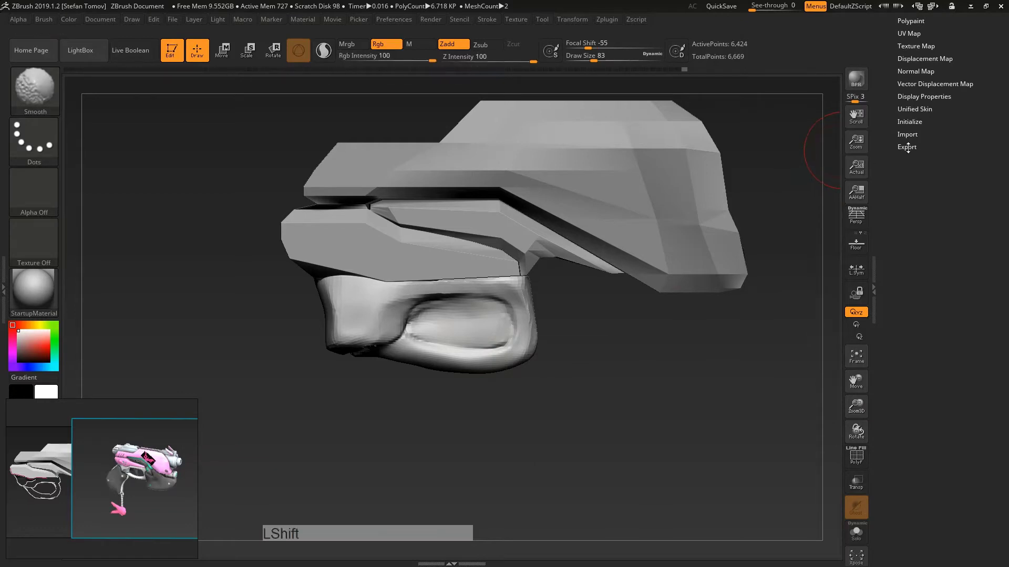
shift+click(907, 147)
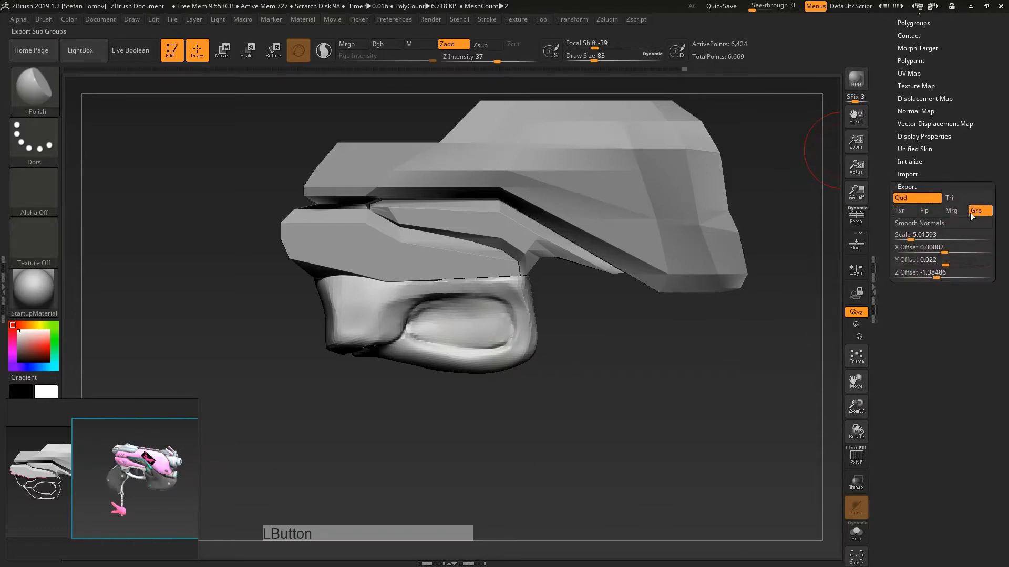
drag(812, 252, 764, 325)
Step: Sharpen the ridge on the guard's front section with the DamStandard brush at draw size 41 and smooth the surrounding surface
key(s)
drag(357, 414, 339, 386)
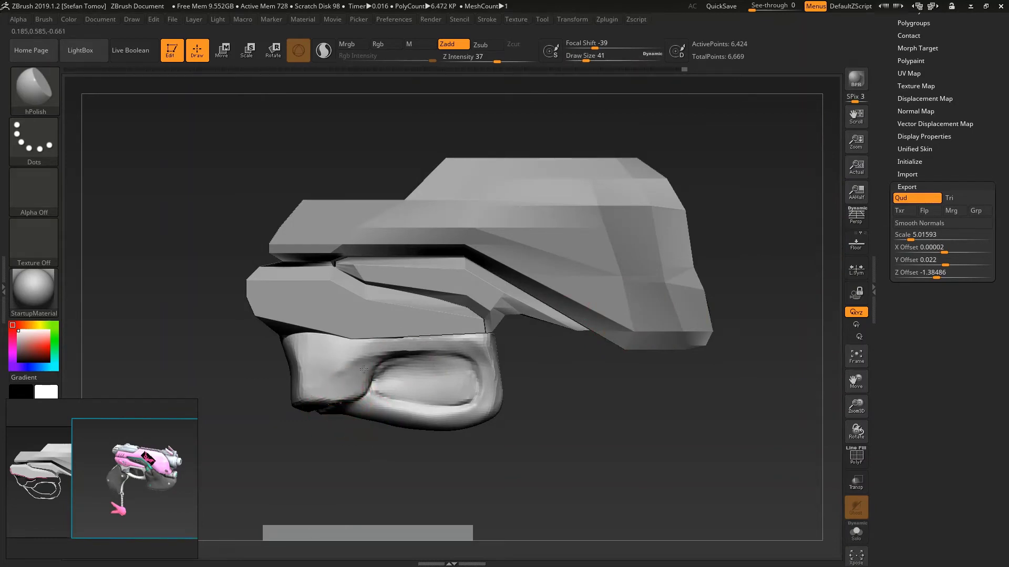
key(b)
key(d)
key(s)
mouse_move(343, 395)
alt+mouse_down()
mouse_move(309, 396)
mouse_move(343, 372)
mouse_move(411, 358)
mouse_move(332, 368)
alt+mouse_up()
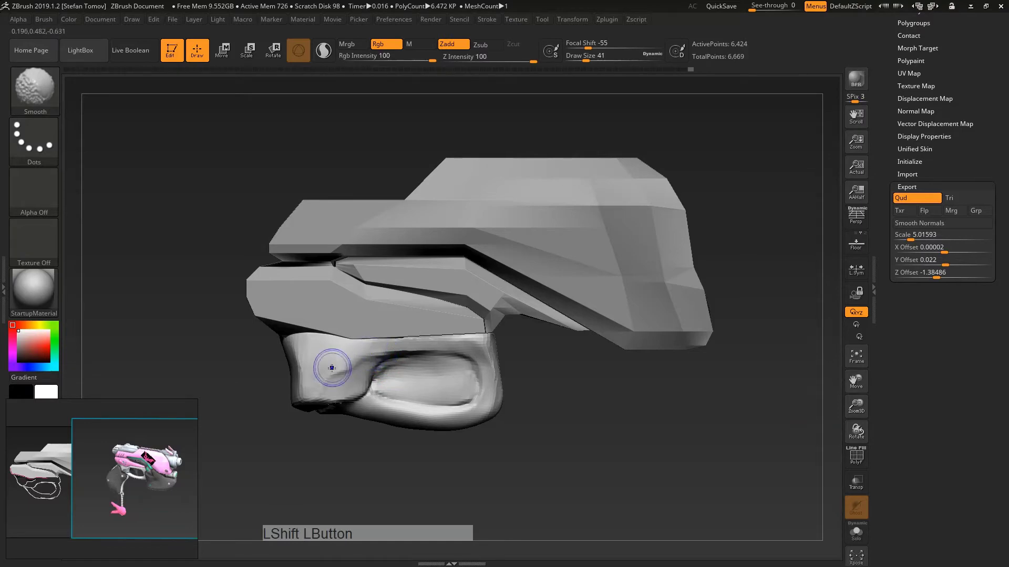
mouse_move(363, 459)
mouse_down()
mouse_move(379, 386)
mouse_move(388, 452)
mouse_up()
Step: Export the sculpted guard to the Desktop as an OBJ file named "trigger ref temp"
alt+drag(606, 438, 610, 420)
scroll(886, 397, down, 10)
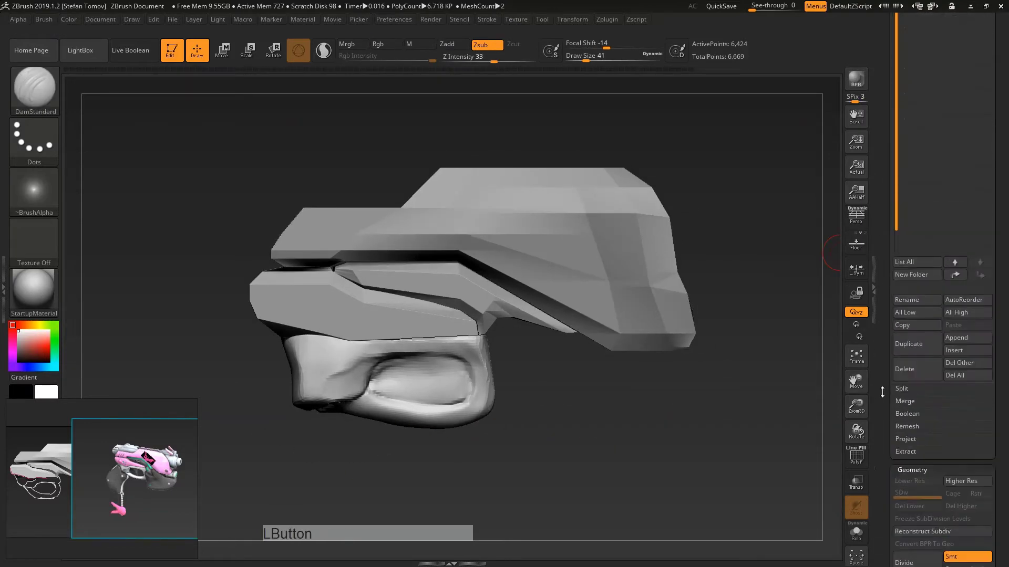
scroll(887, 398, up, 10)
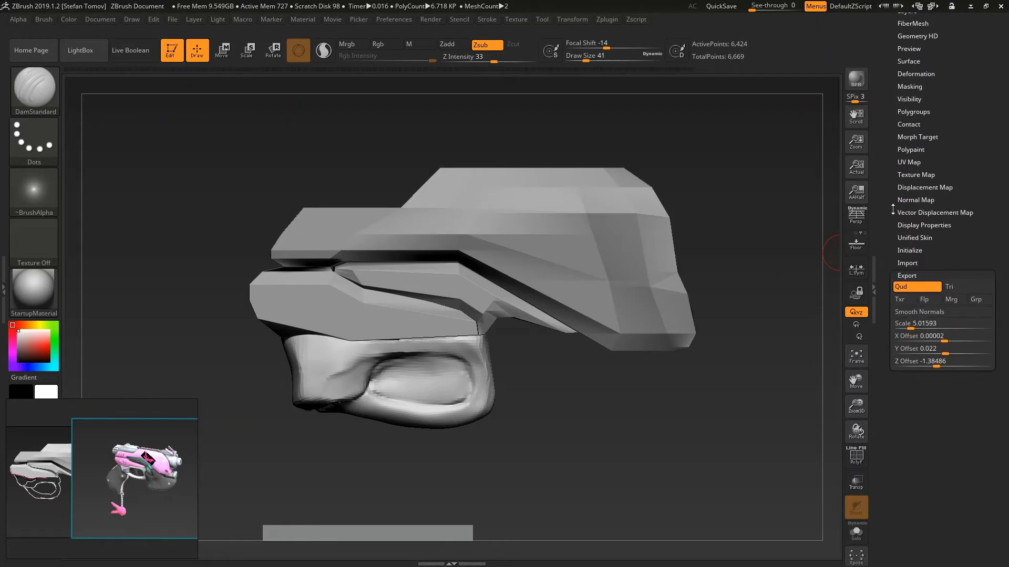
scroll(892, 209, down, 10)
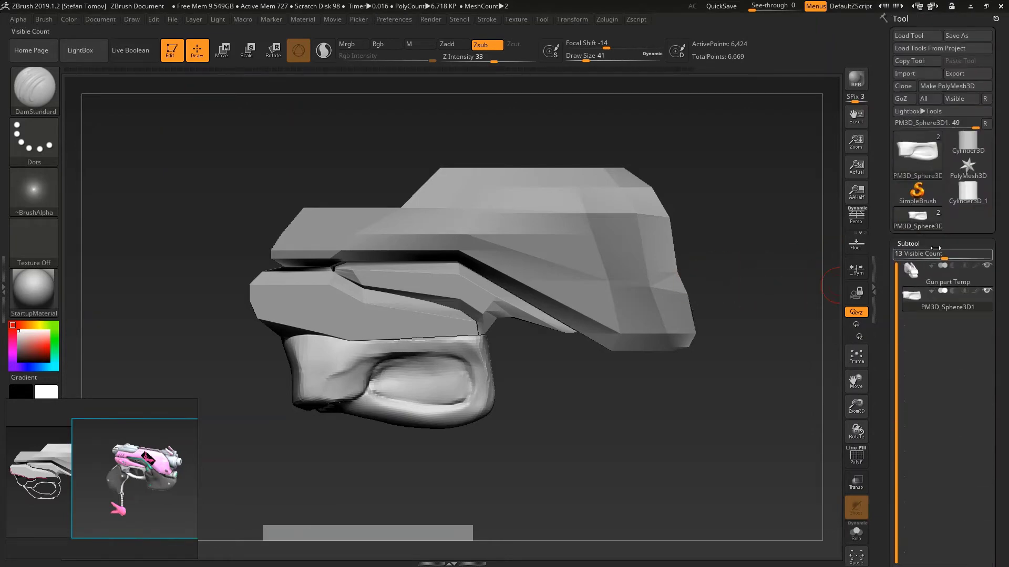
click(960, 76)
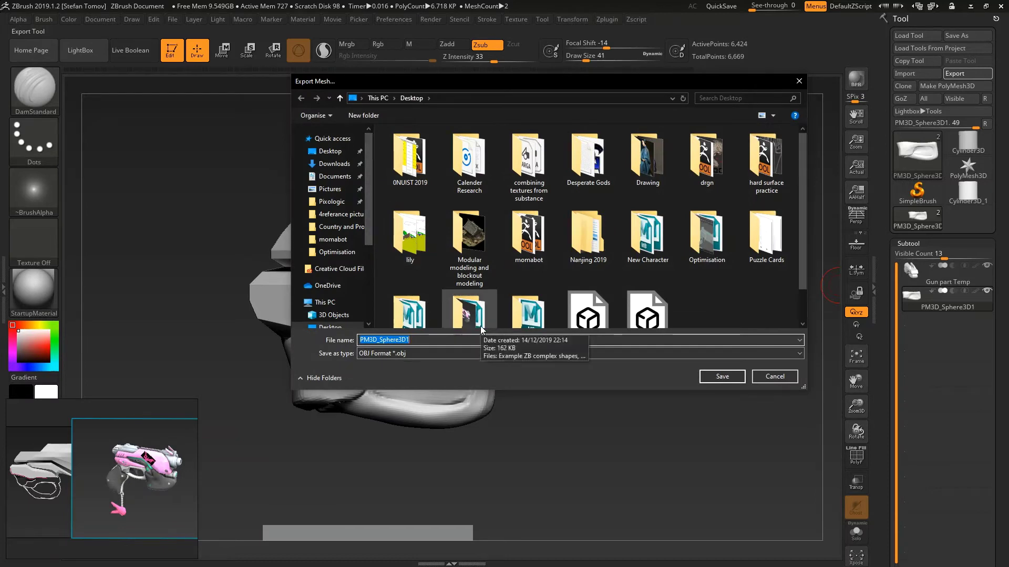
text(trigger)
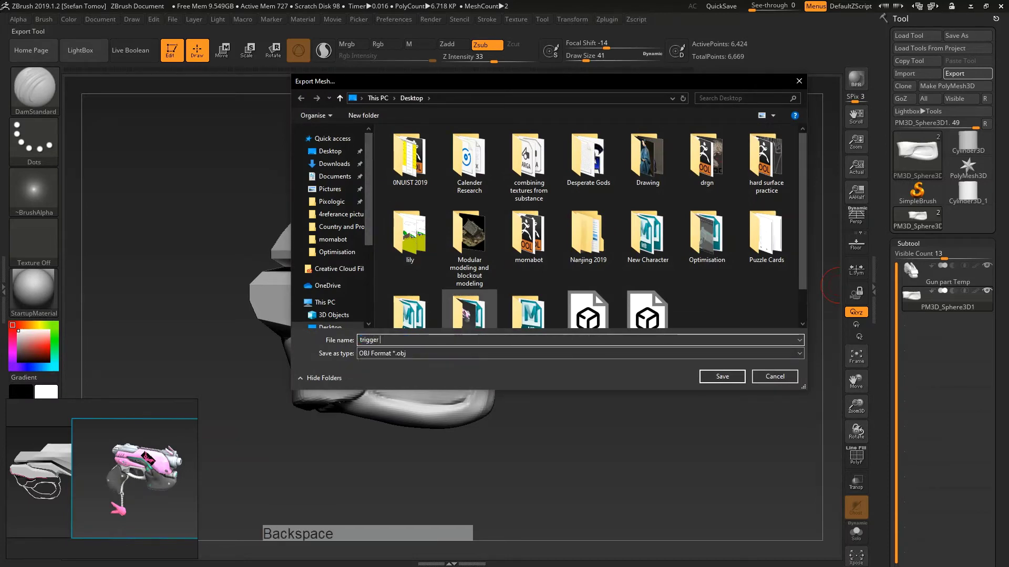
text( ref temp)
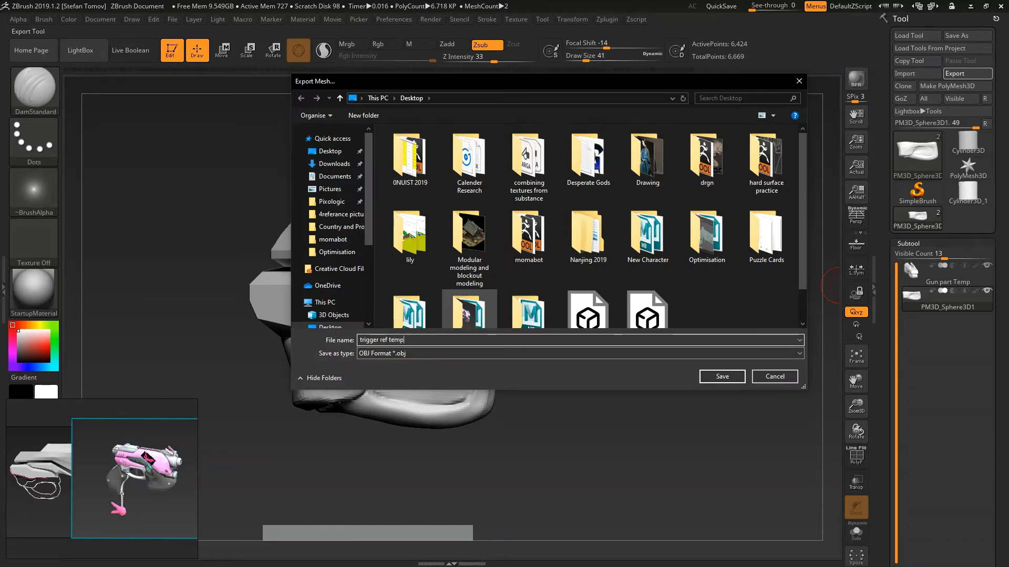
key(Return)
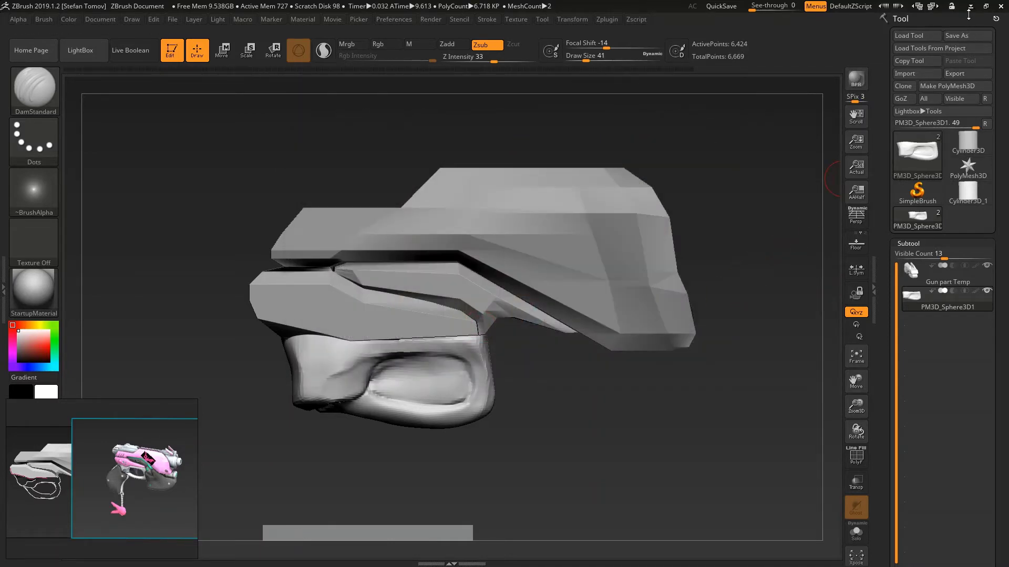
Step: Switch to Maya and import "trigger ref temp.OBJ" from the Desktop into the gun scene
click(969, 7)
click(948, 8)
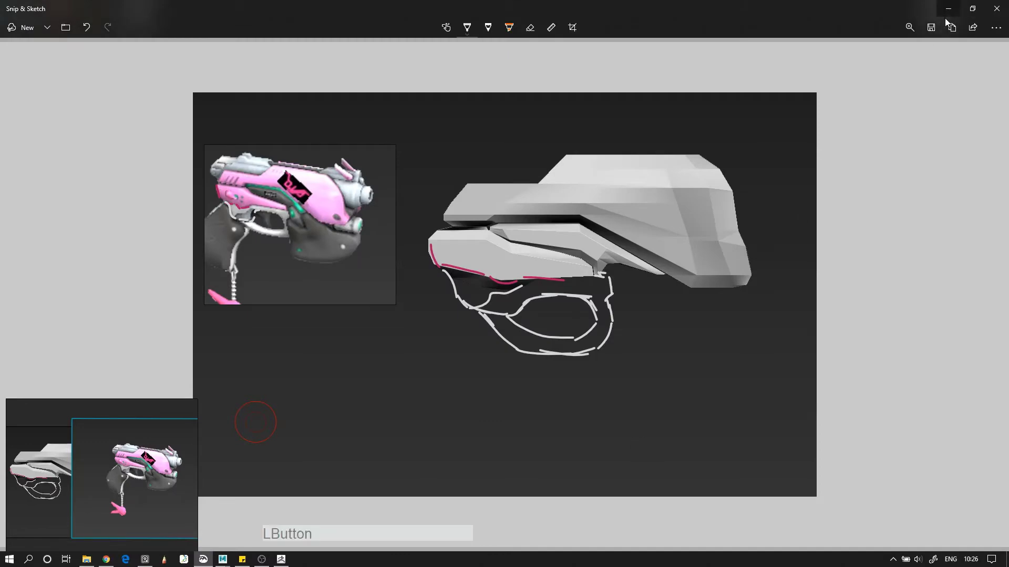
mouse_move(223, 557)
click(280, 512)
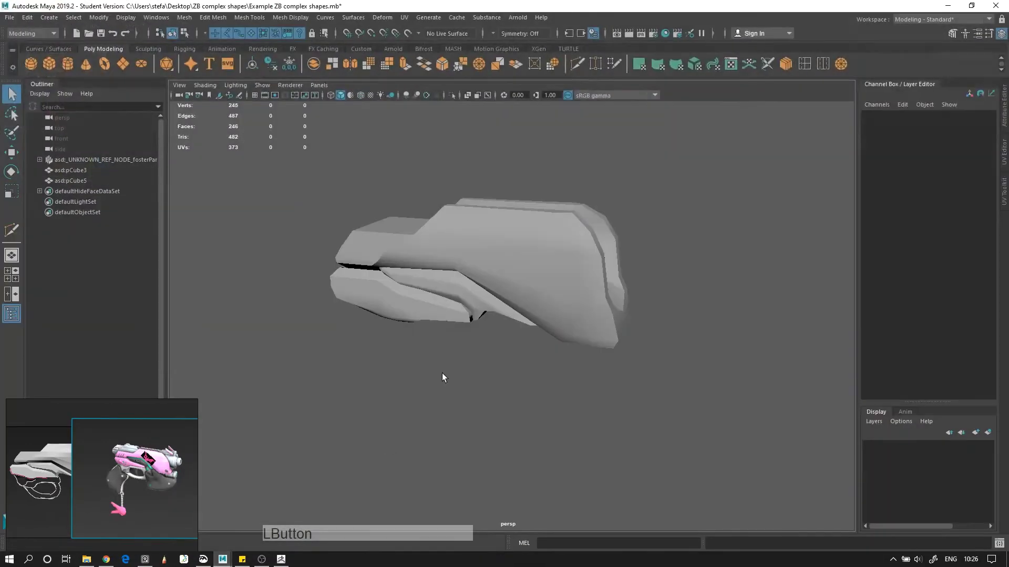
click(10, 20)
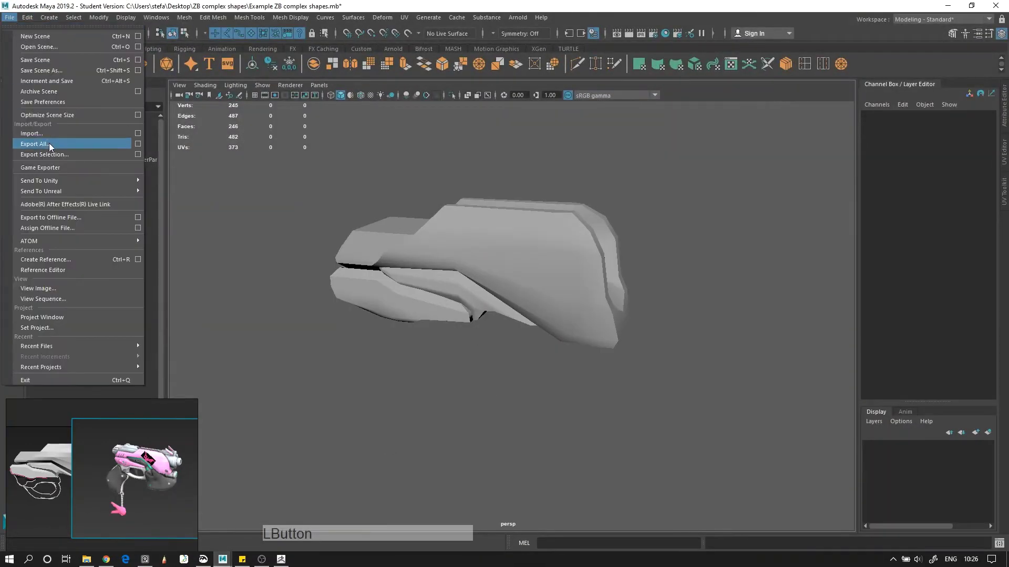
click(51, 133)
click(226, 183)
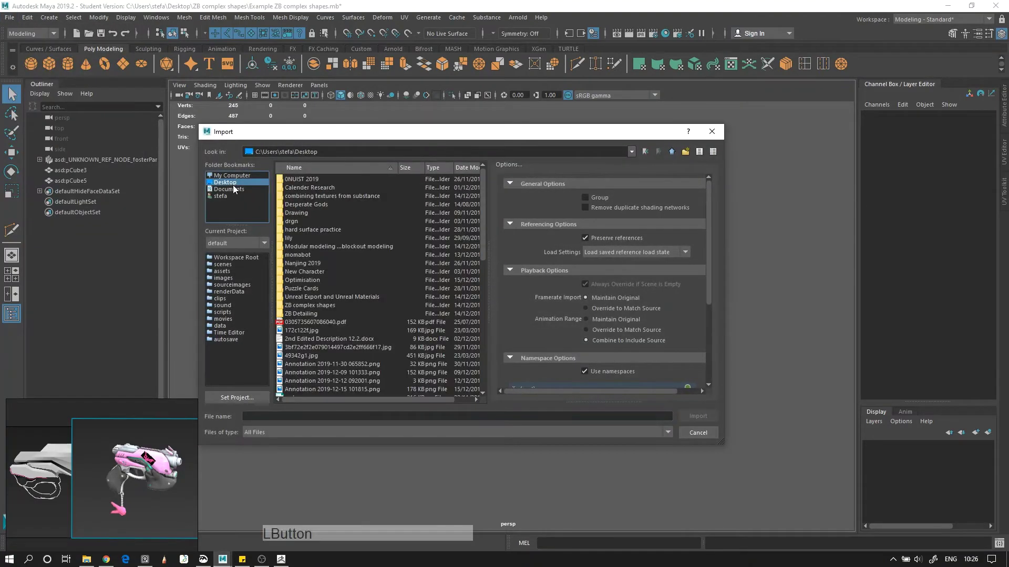
drag(484, 266, 482, 370)
click(413, 382)
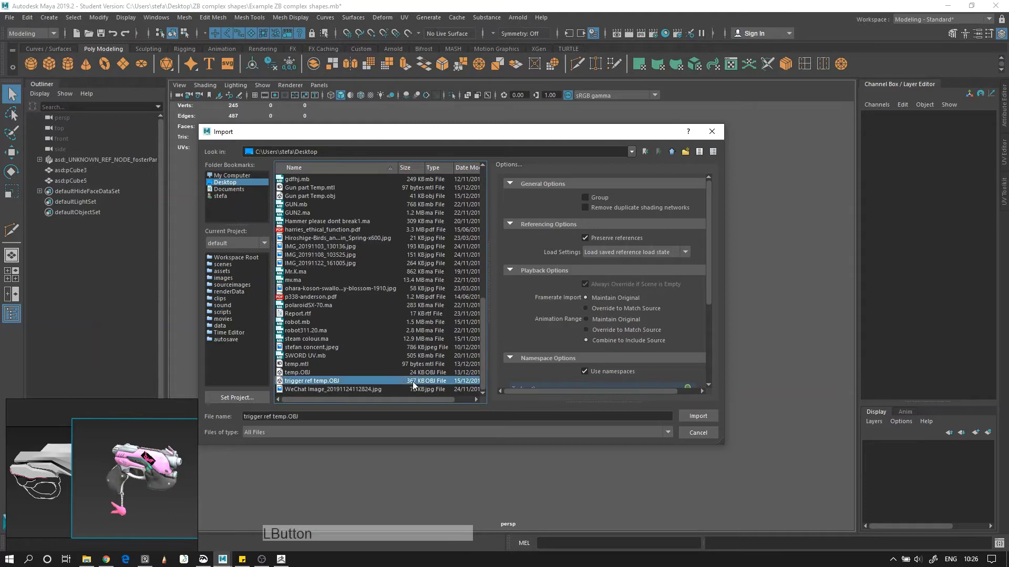
click(698, 418)
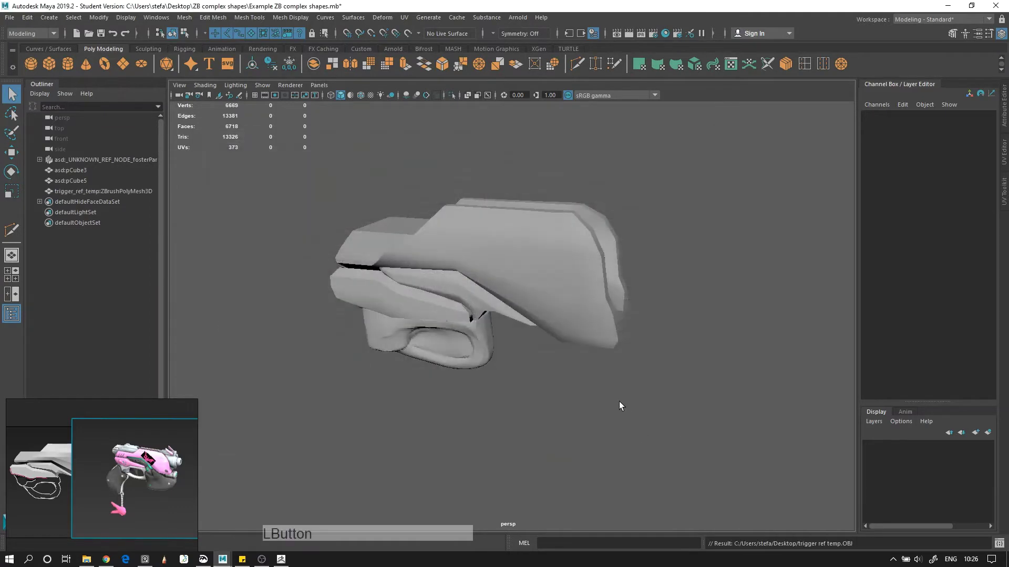
Step: Make the imported trigger guard mesh a live surface
alt+drag(619, 402, 417, 276)
alt+right_drag(418, 277, 507, 276)
alt+middle_drag(462, 338, 553, 288)
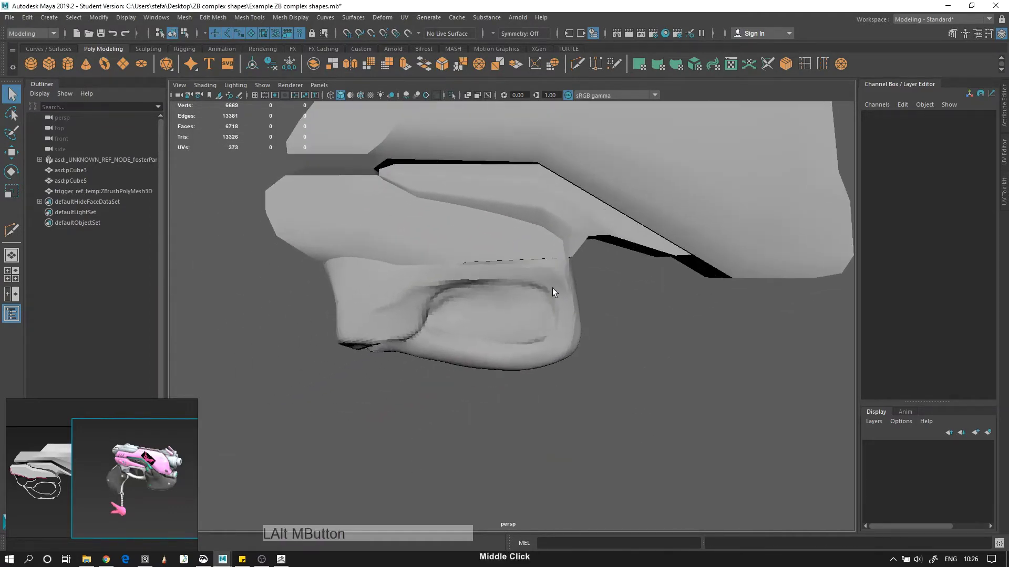
alt+drag(553, 288, 548, 453)
click(560, 312)
click(617, 328)
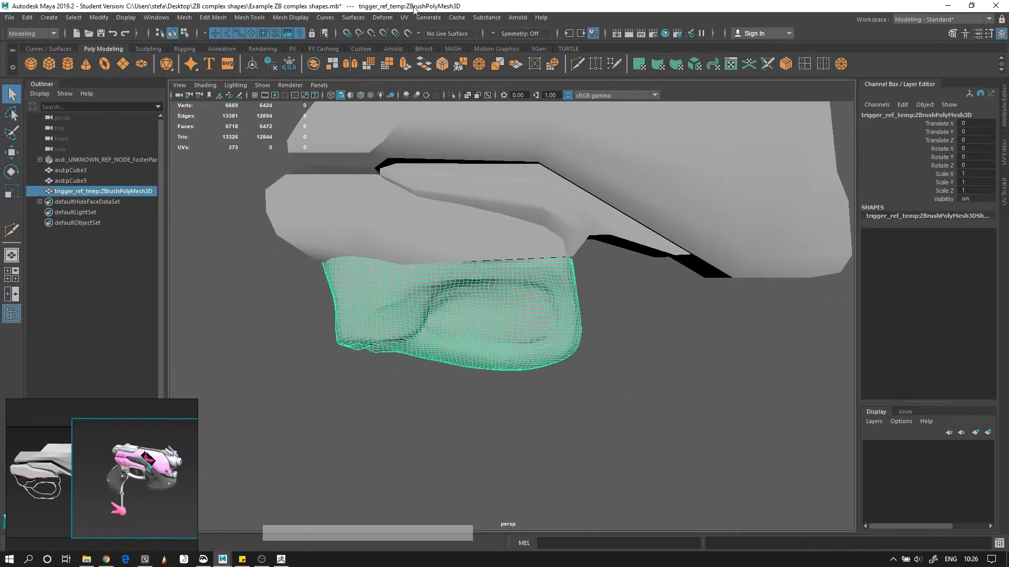
click(408, 33)
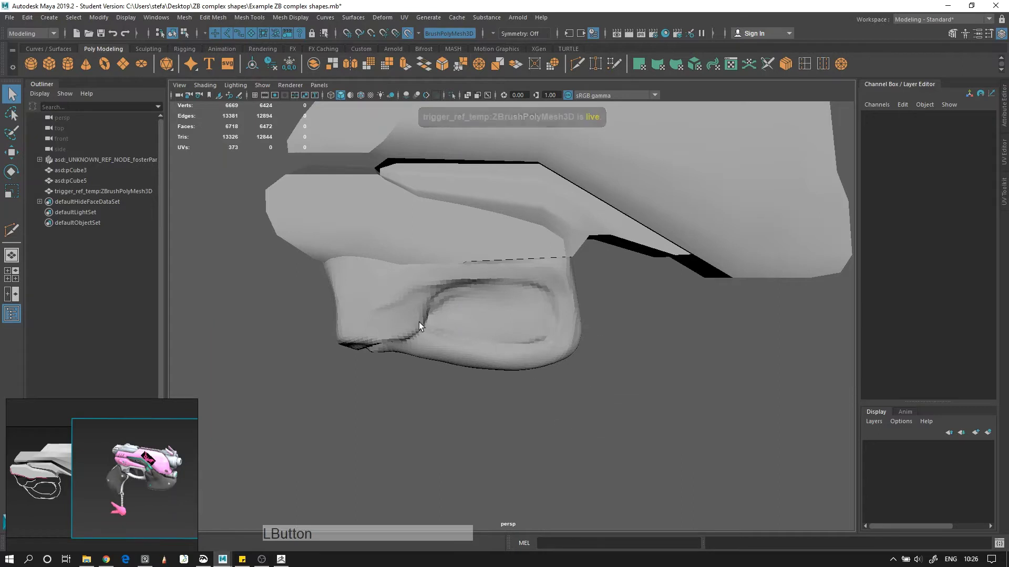
Step: Show the Modeling Toolkit and hide the Outliner and Channel Box to enlarge the viewport
alt+drag(419, 323, 567, 291)
click(953, 34)
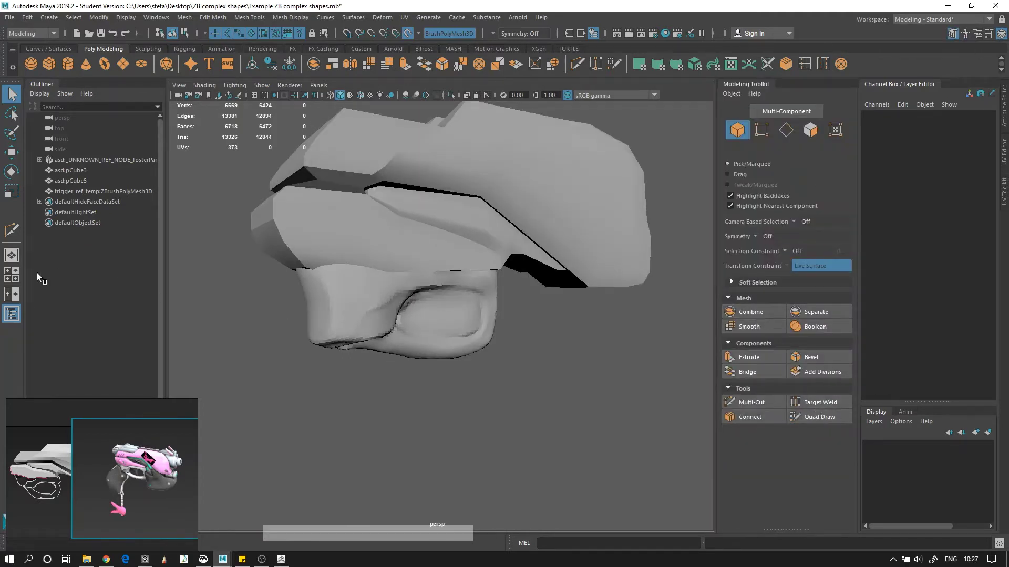
click(12, 314)
alt+middle_drag(509, 336, 622, 324)
alt+right_drag(622, 325, 787, 174)
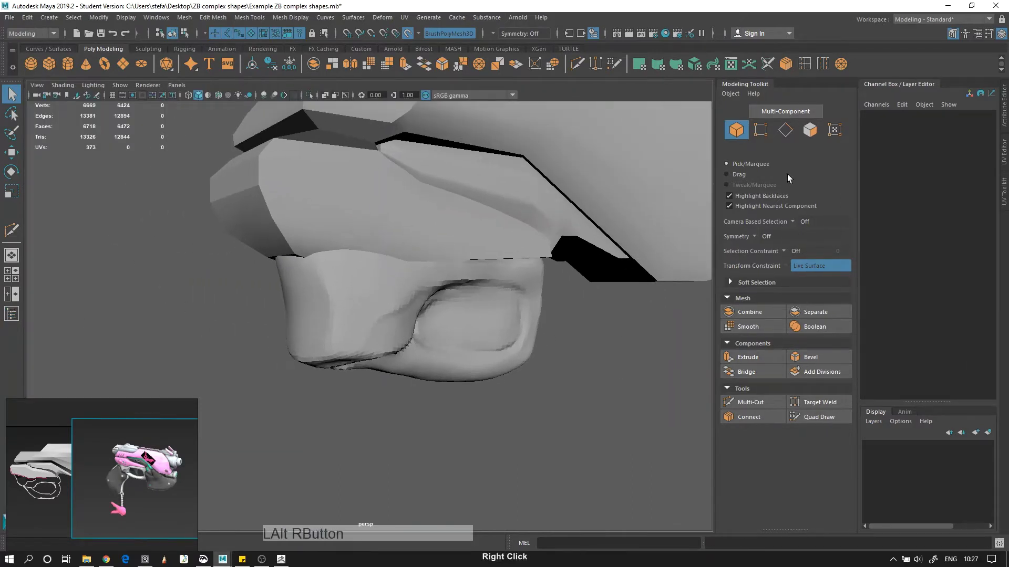
click(988, 34)
alt+middle_drag(637, 288, 637, 293)
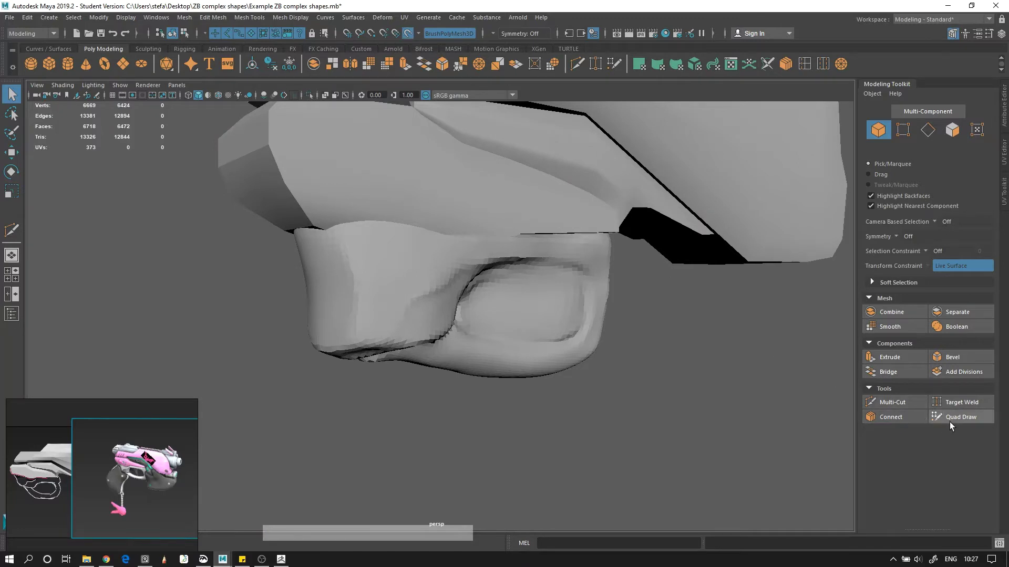
Step: Hide the low-poly gun body objects so only the imported trigger guard is displayed
click(527, 148)
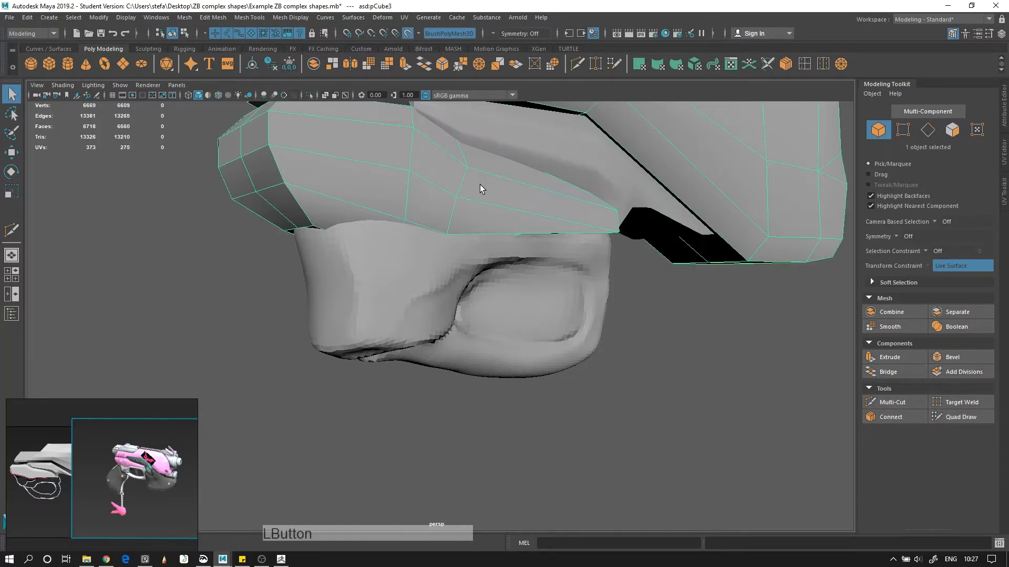
key(alt+h)
key(h)
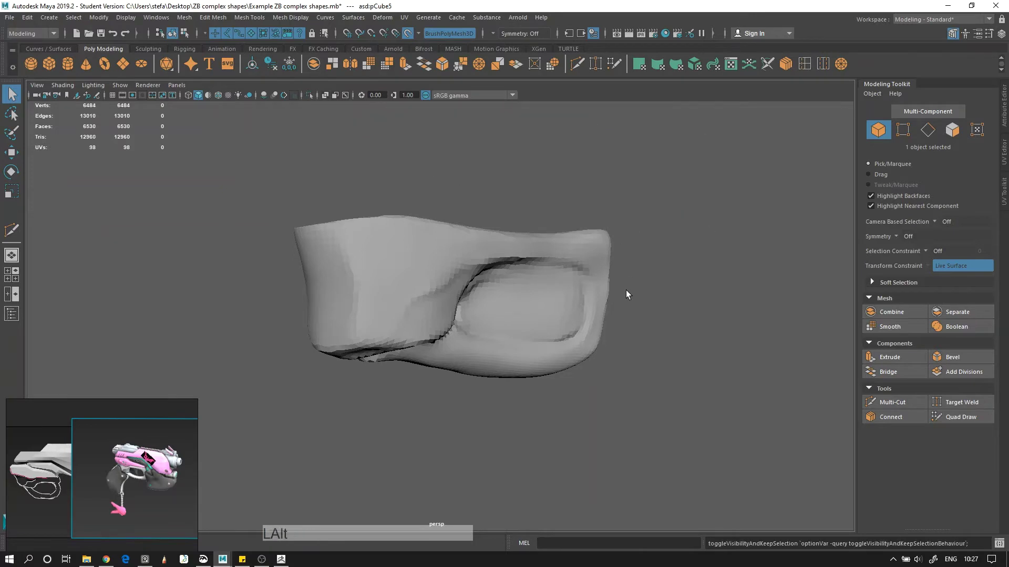
mouse_move(626, 294)
alt+right_down()
mouse_move(599, 320)
mouse_move(662, 315)
alt+right_up()
Step: Try Quad Draw on the live trigger guard, placing dots on its side and filling quads between them
click(957, 416)
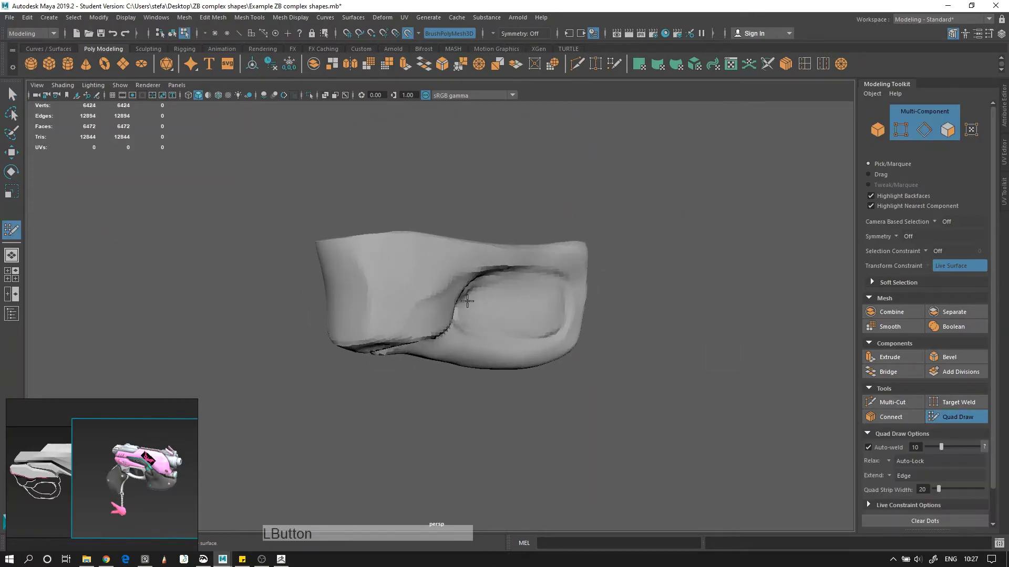
alt+right_drag(461, 152, 433, 118)
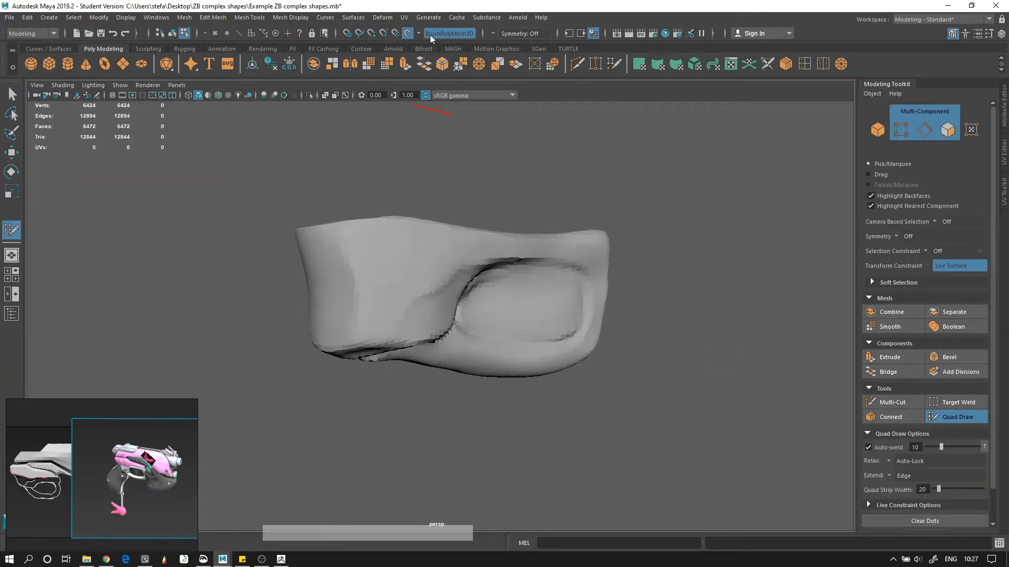
click(407, 285)
mouse_move(467, 282)
alt+mouse_down()
mouse_move(451, 284)
mouse_move(392, 226)
alt+mouse_up()
click(392, 227)
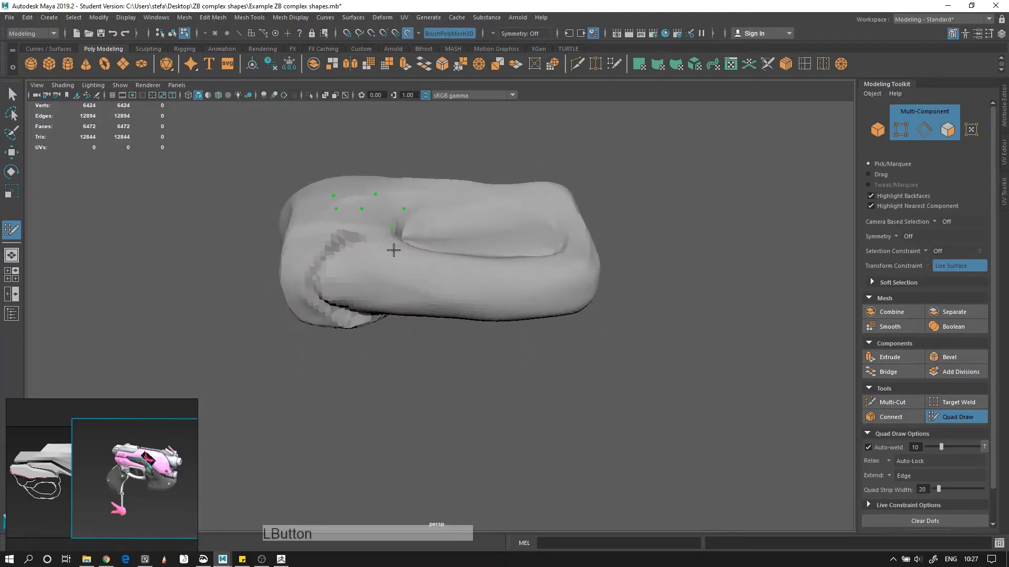
click(483, 255)
mouse_move(483, 254)
alt+mouse_down()
mouse_move(441, 295)
mouse_move(519, 326)
alt+mouse_up()
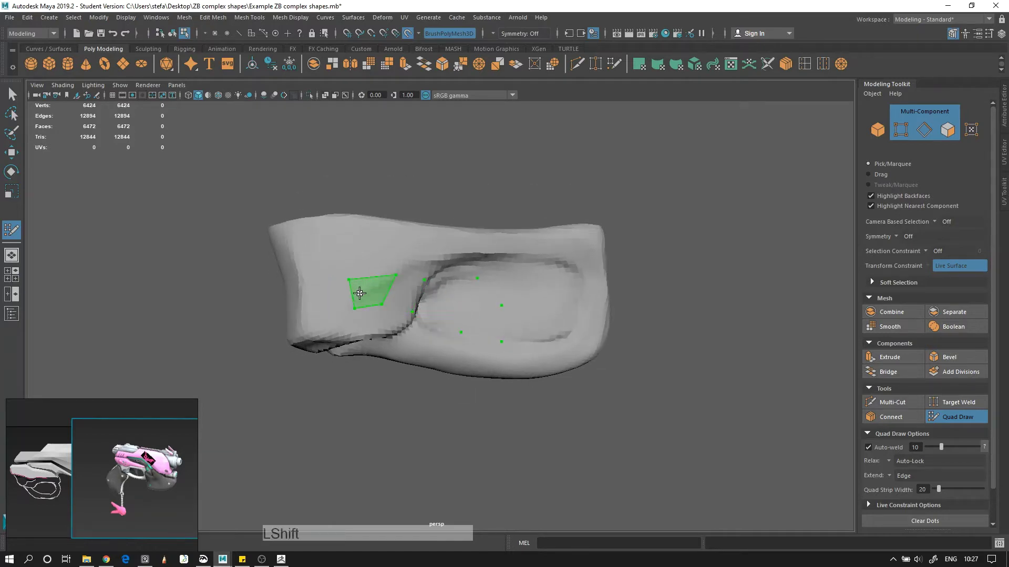
shift+click(393, 297)
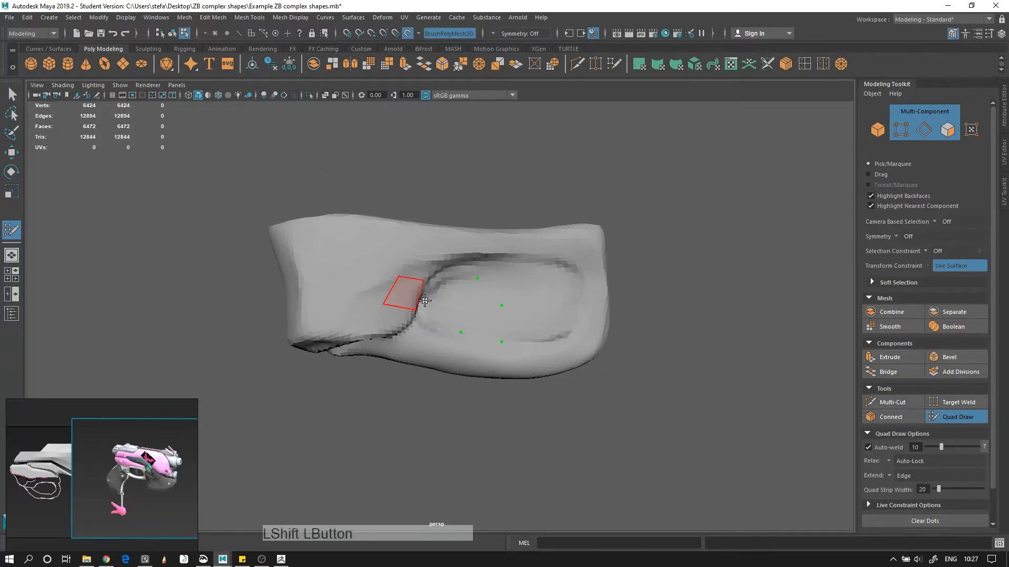
shift+click(438, 313)
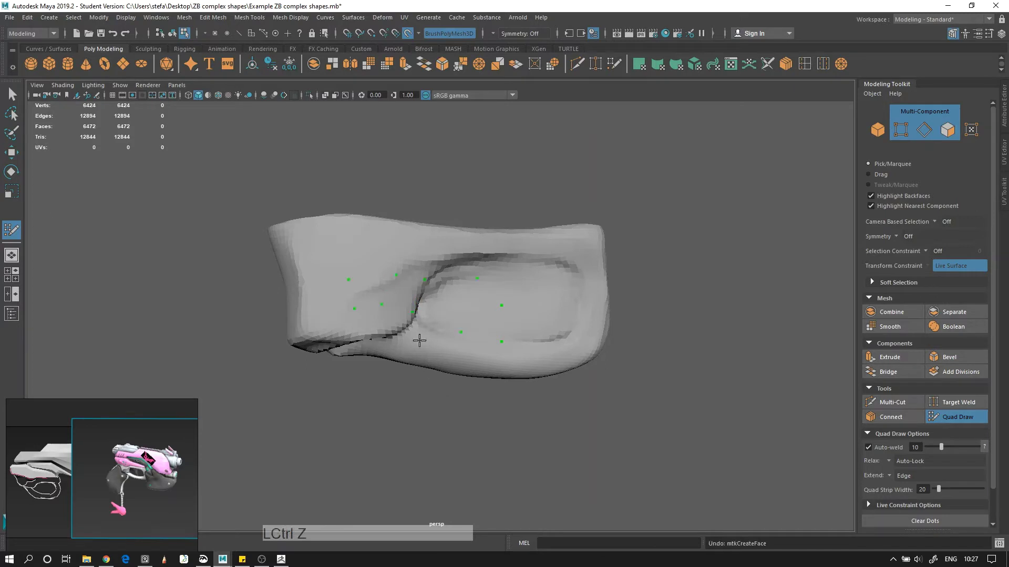
shift+drag(372, 289, 405, 295)
Step: Undo all the Quad Draw faces and dots on the trigger guard, and return to object selection with nothing selected
key(ctrl+z)
key(ctrl+z)
key(ctrl+z)
key(ctrl+z)
key(ctrl+z)
key(ctrl+z)
key(ctrl+z)
key(ctrl+z)
key(ctrl+z)
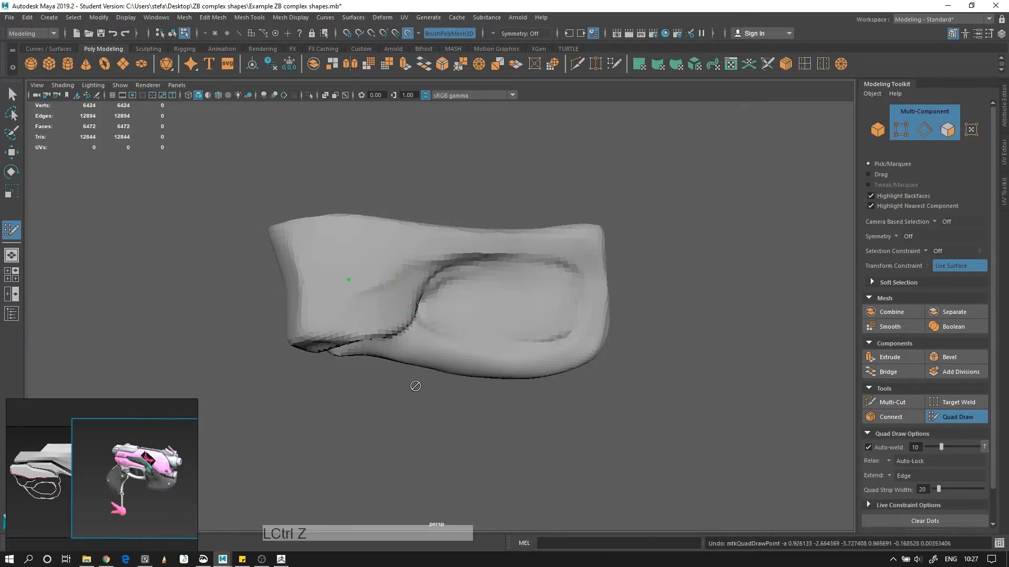
key(ctrl+z)
key(q)
key(alt+d)
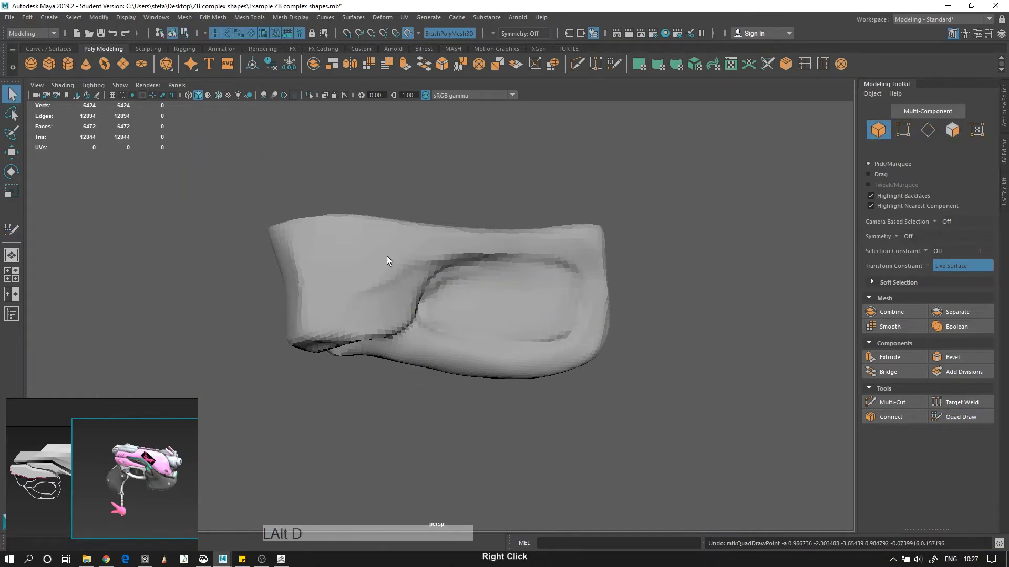
Step: Show the Outliner and unhide the gun body objects asd:pCube3 and asd:pCube5
alt+right_drag(387, 256, 98, 256)
click(12, 314)
click(98, 174)
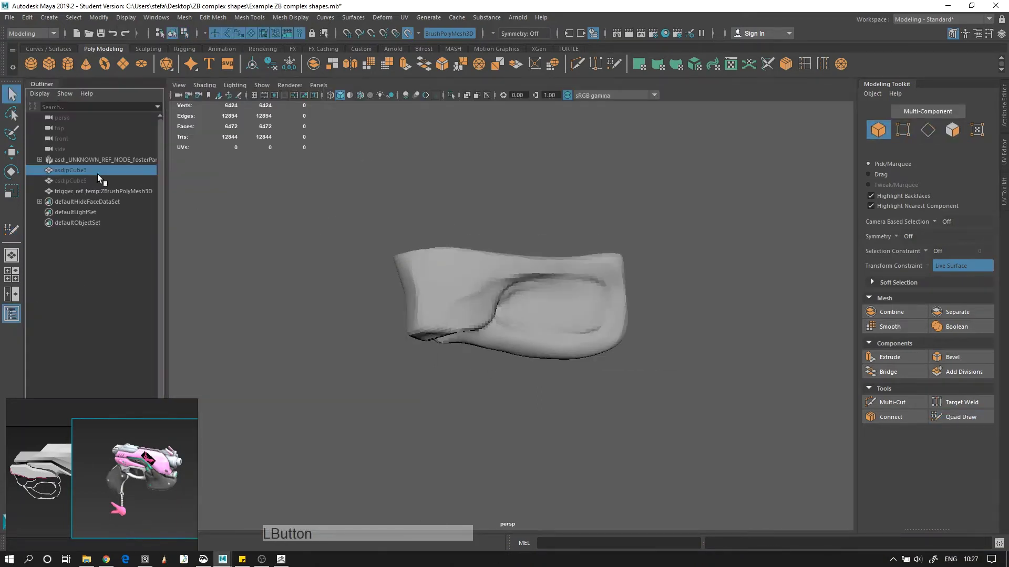
click(99, 180)
key(shift+h)
click(325, 297)
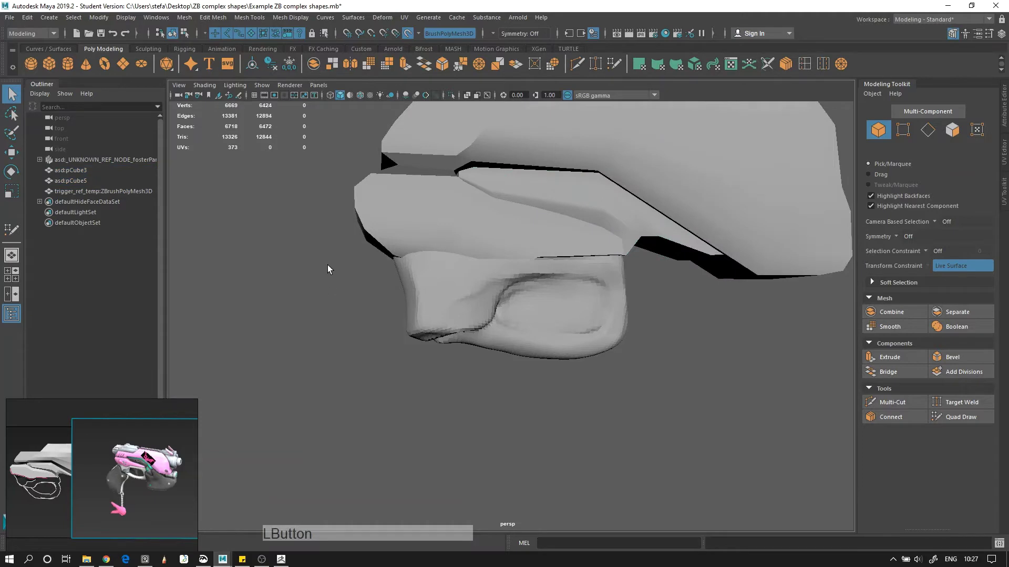
Step: Hide both gun body objects again, leaving only the trigger guard displayed
drag(346, 168, 574, 125)
key(h)
click(359, 282)
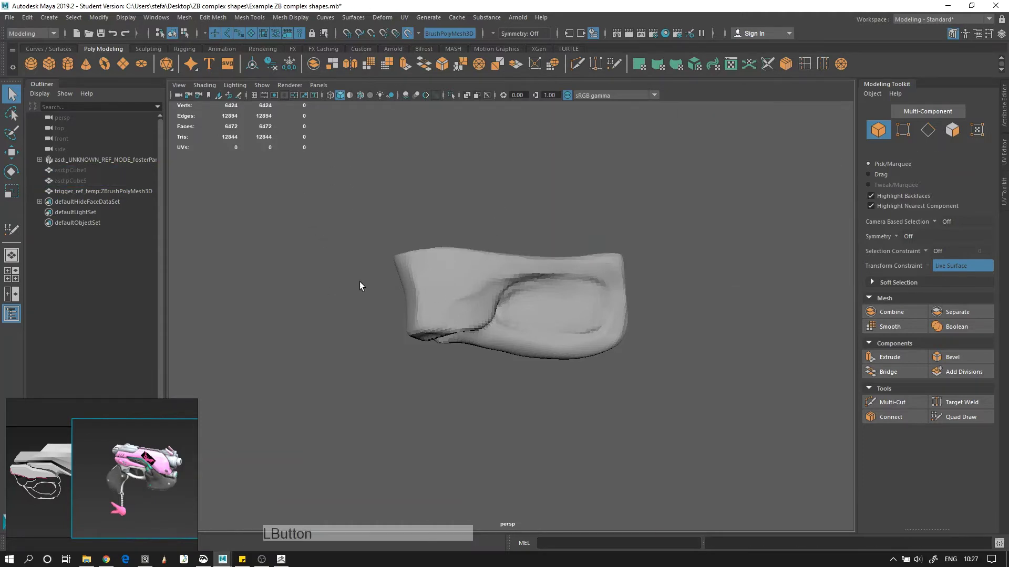
Step: Delete the leftover unknown reference node (fosterParent1) from the scene
click(125, 192)
click(142, 160)
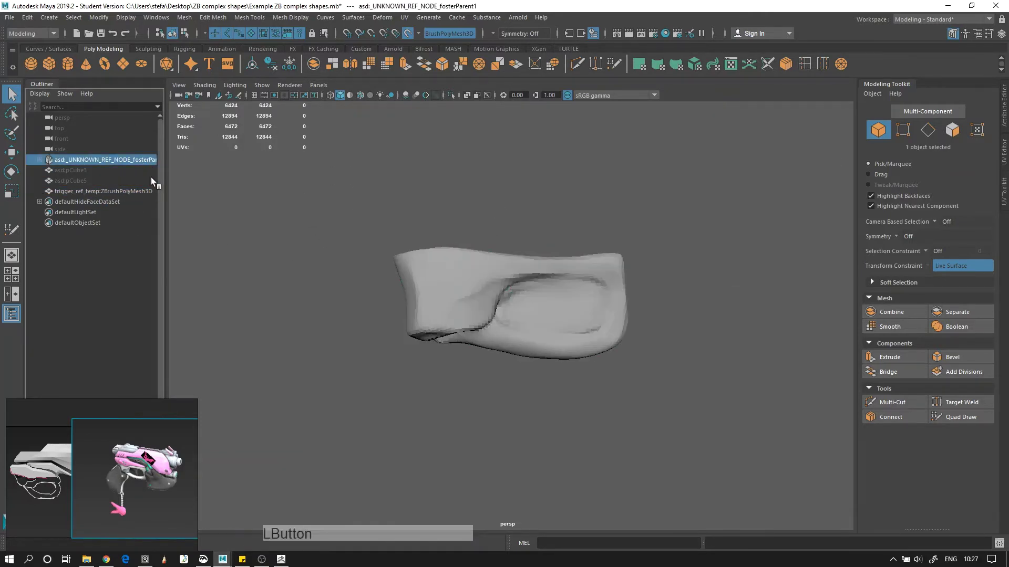
key(Delete)
click(459, 346)
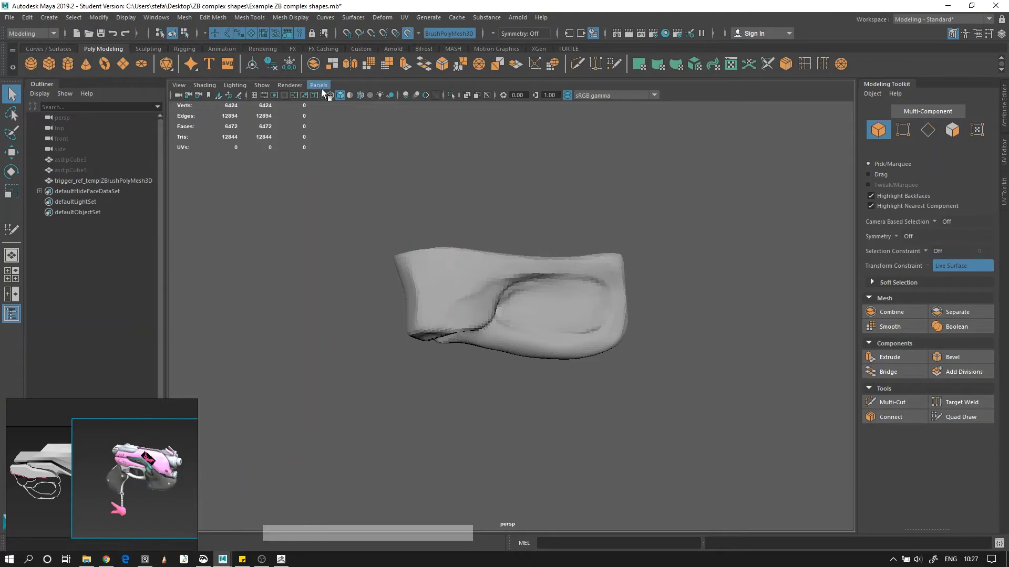
Step: Try drawing a Quad Draw patch on the front part of the trigger guard's side, and undo the dots
click(957, 416)
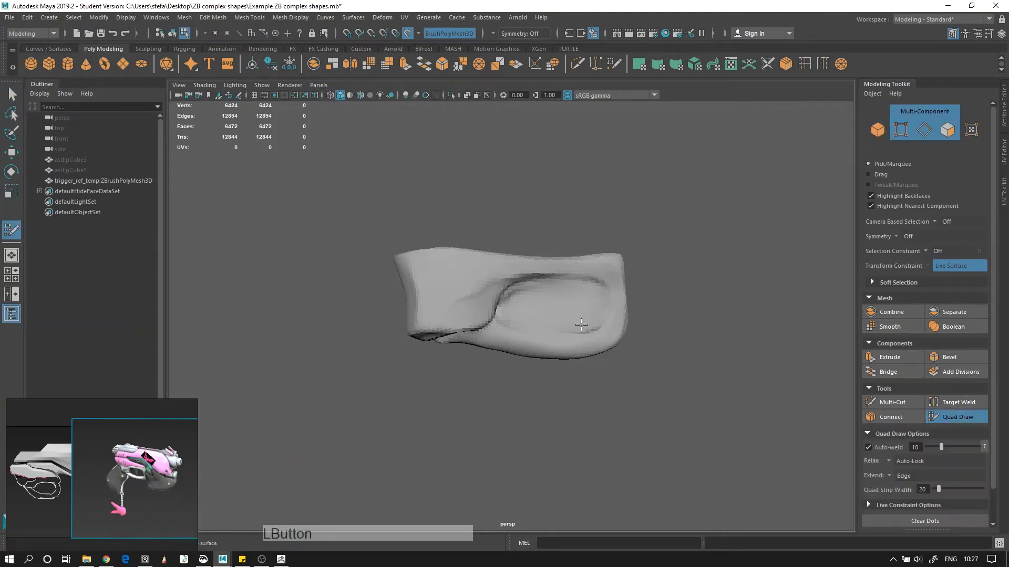
shift+click(442, 285)
key(ctrl+z)
key(ctrl+z)
key(ctrl+z)
key(ctrl+z)
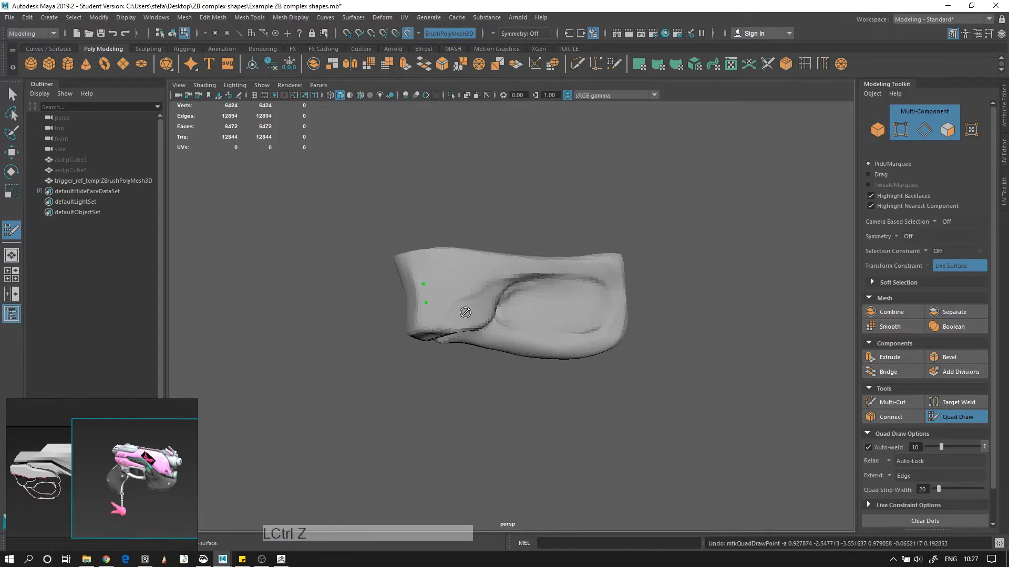
Step: Select the ZBrushPolyMesh3D trigger guard to check it, deselect it and activate Quad Draw again
alt+right_drag(461, 190, 433, 260)
alt+middle_drag(433, 260, 449, 272)
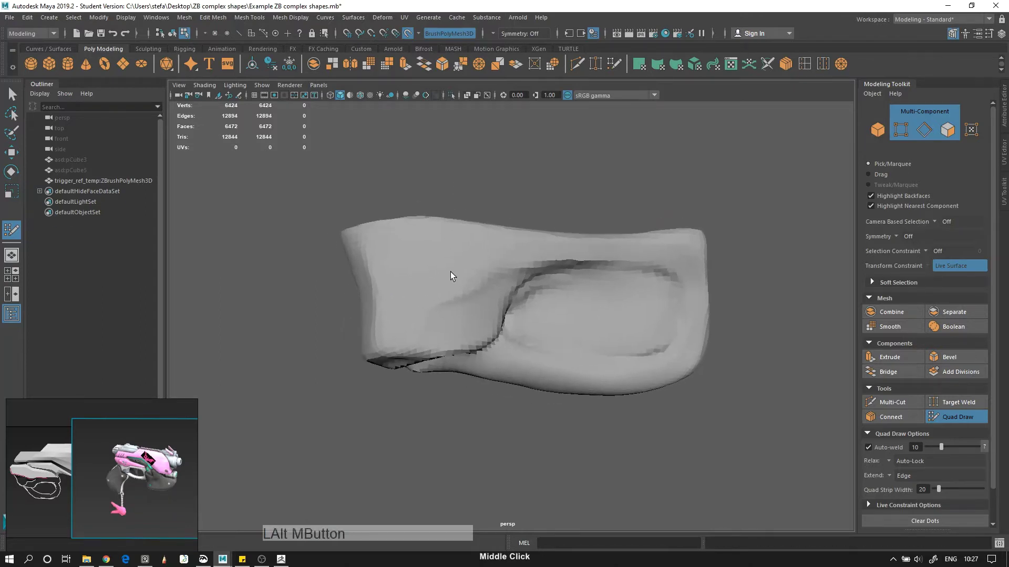
click(128, 181)
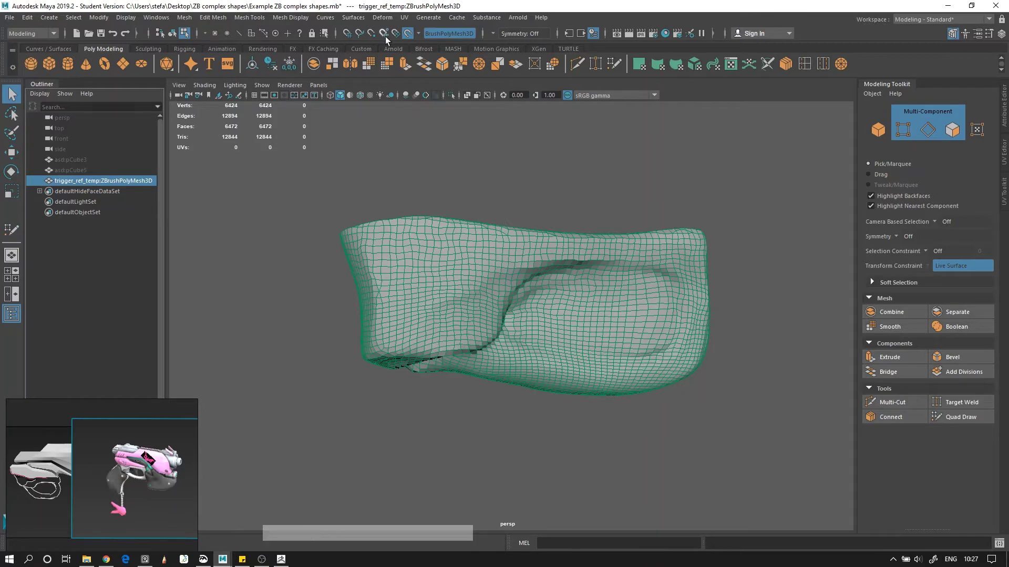
click(489, 122)
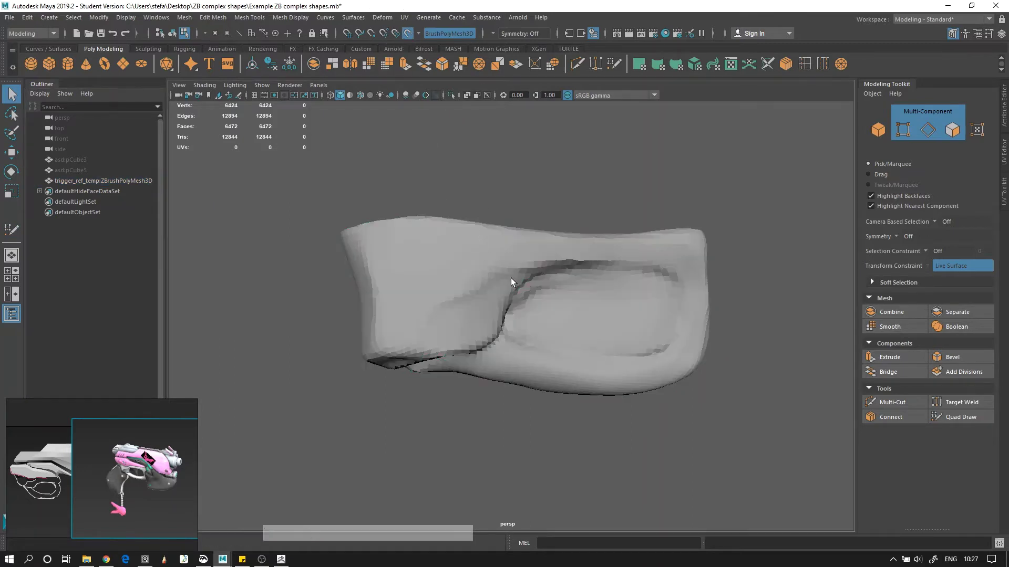
click(951, 418)
Step: Try filling a single quad near the front edge of the trigger guard's side, and undo it
alt+drag(372, 271, 397, 292)
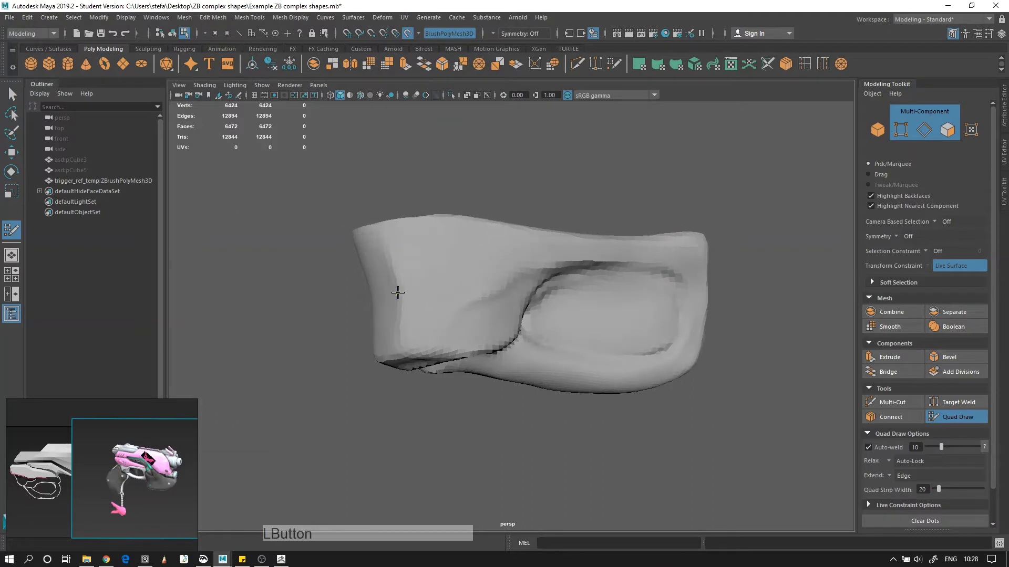
shift+click(413, 324)
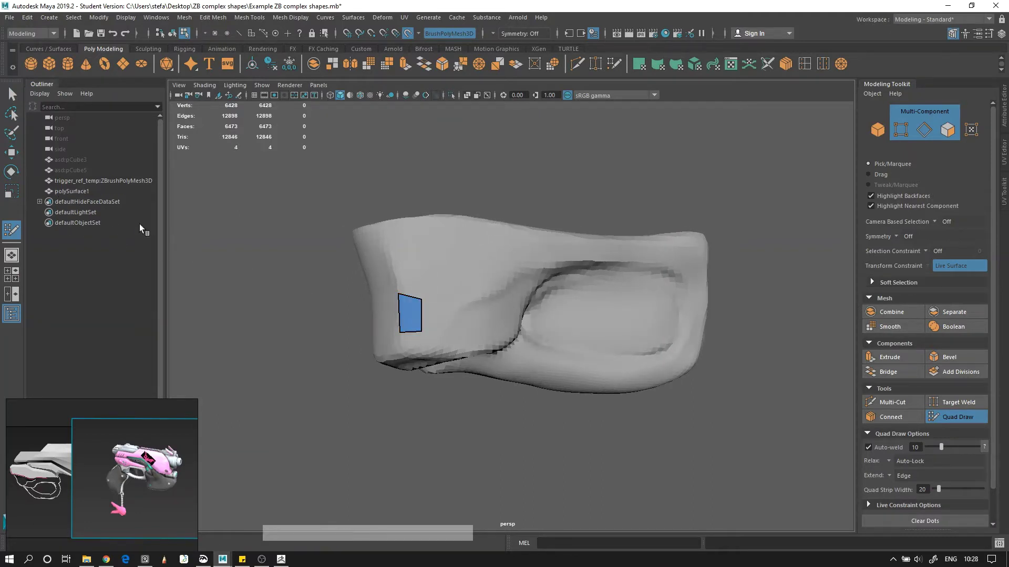
alt+right_drag(399, 362, 416, 367)
alt+drag(417, 367, 589, 337)
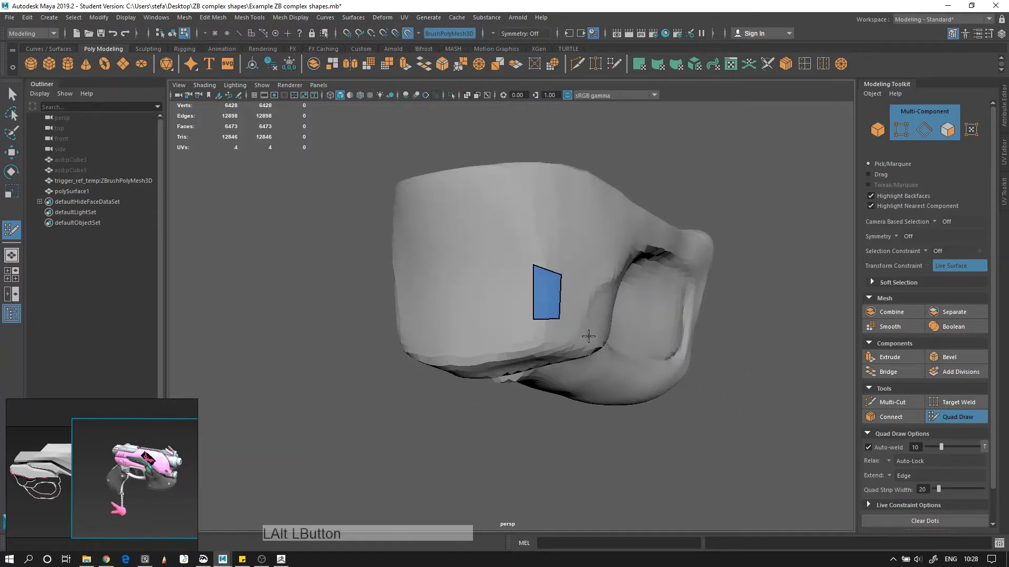
key(ctrl+z)
key(ctrl+z)
key(ctrl+z)
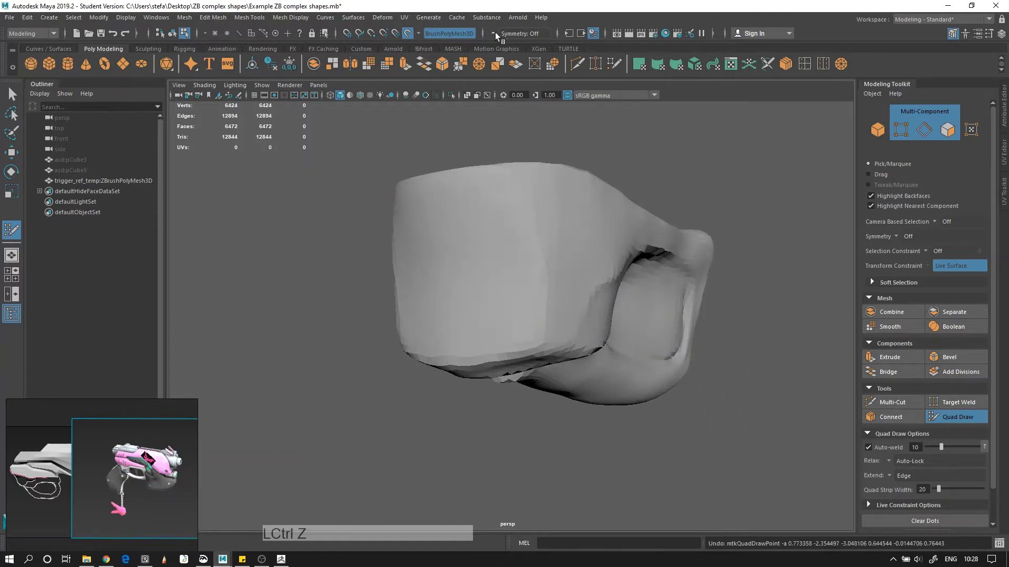
Step: Set the modeling symmetry to World X
click(495, 33)
click(525, 81)
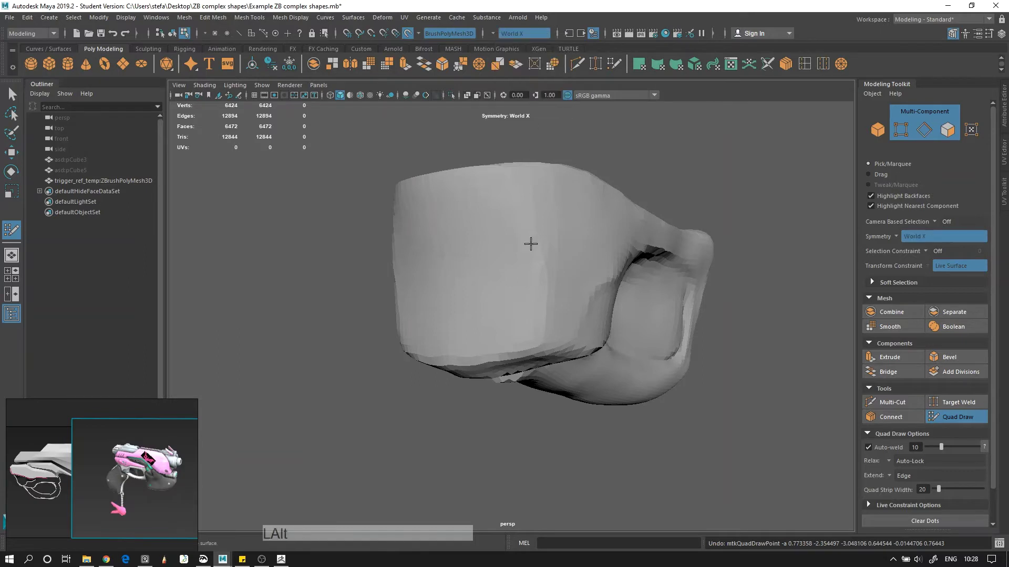
Step: Try the symmetry with a pair of mirrored quads on the front face of the trigger guard, and undo them
alt+drag(531, 241, 597, 268)
click(611, 254)
shift+click(651, 261)
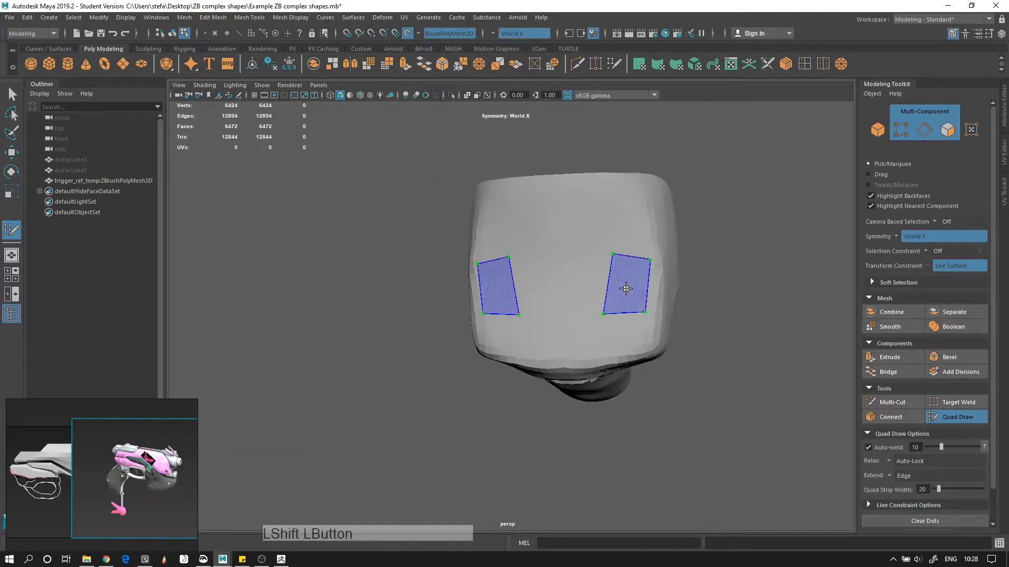
key(ctrl+z)
key(ctrl+z)
key(ctrl+z)
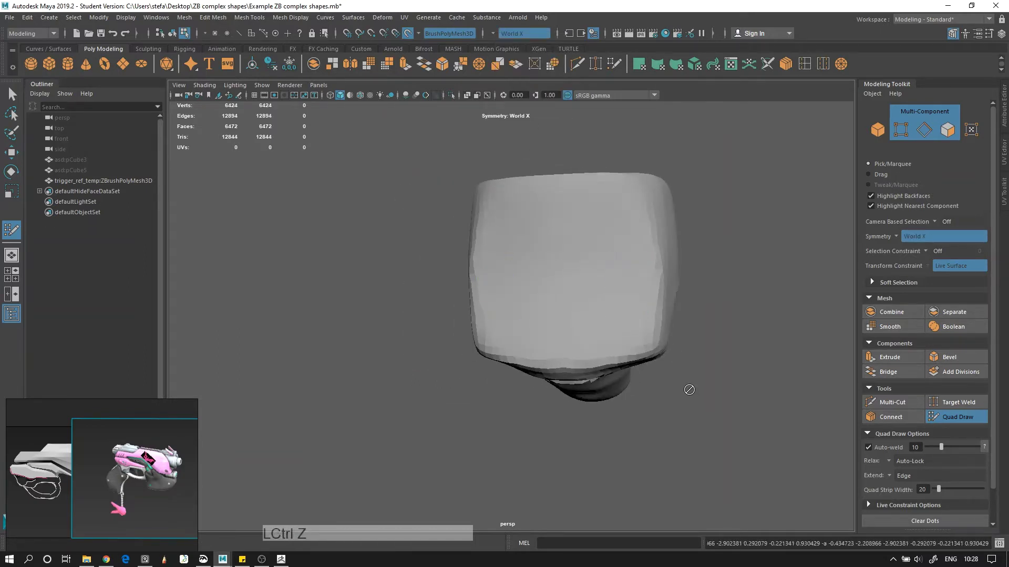
Step: Place the first three Quad Draw dots along the underside's centreline, starting at the crease where the guard loop meets the front block
alt+drag(689, 390, 596, 383)
alt+right_drag(597, 382, 594, 329)
alt+drag(594, 328, 571, 345)
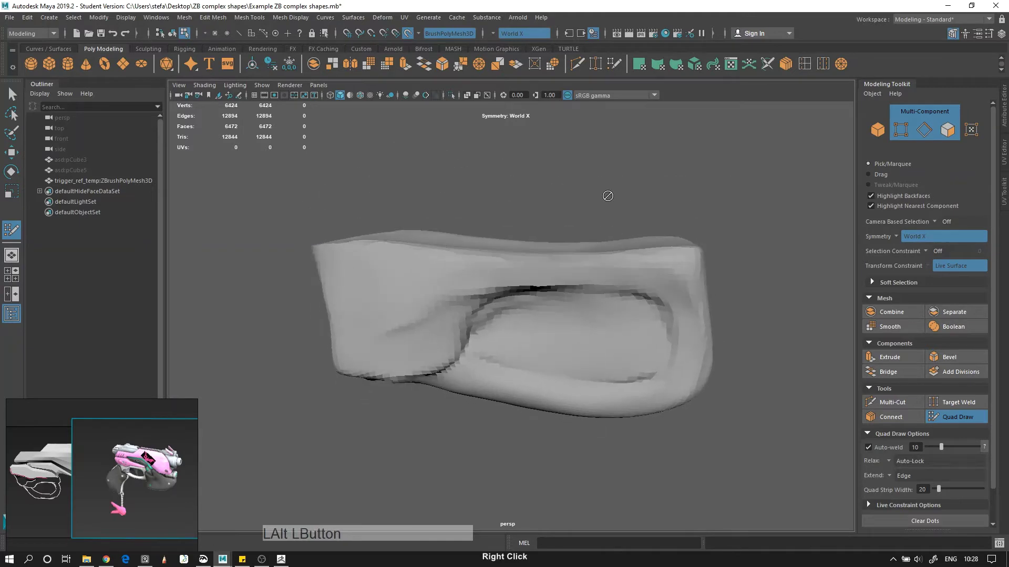
alt+drag(603, 196, 556, 304)
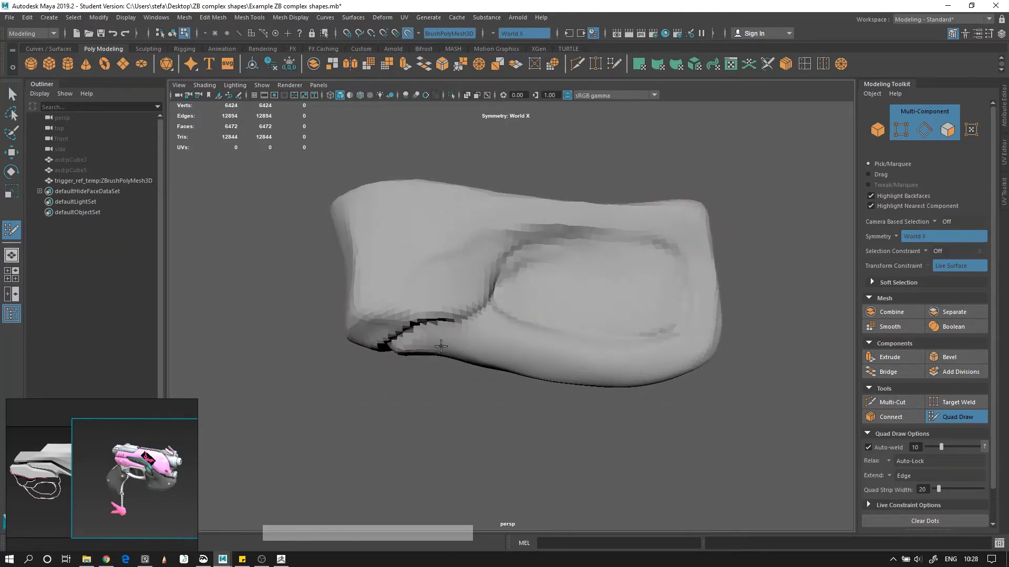
alt+drag(441, 345, 463, 351)
alt+right_drag(463, 351, 401, 271)
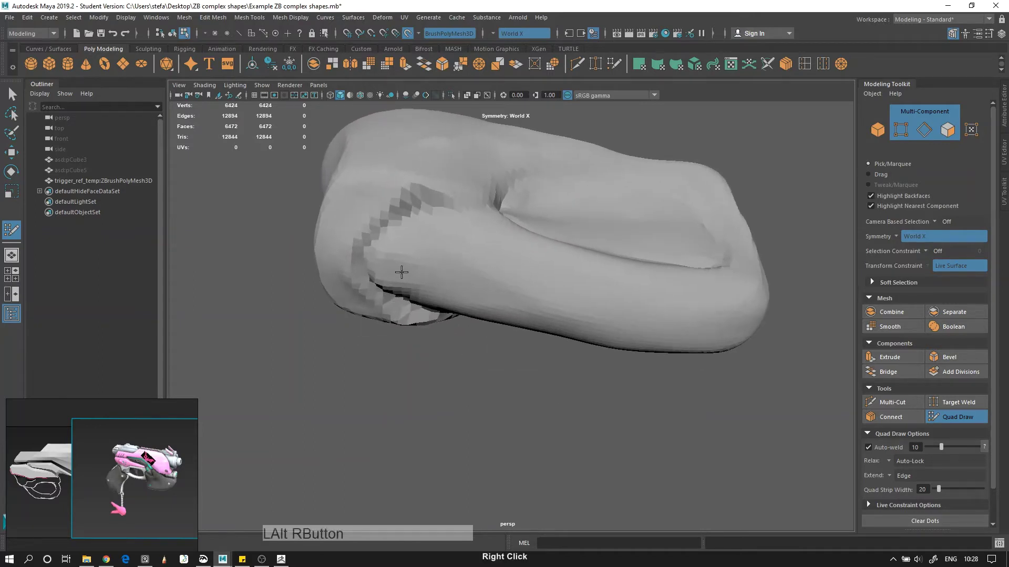
alt+drag(401, 271, 403, 203)
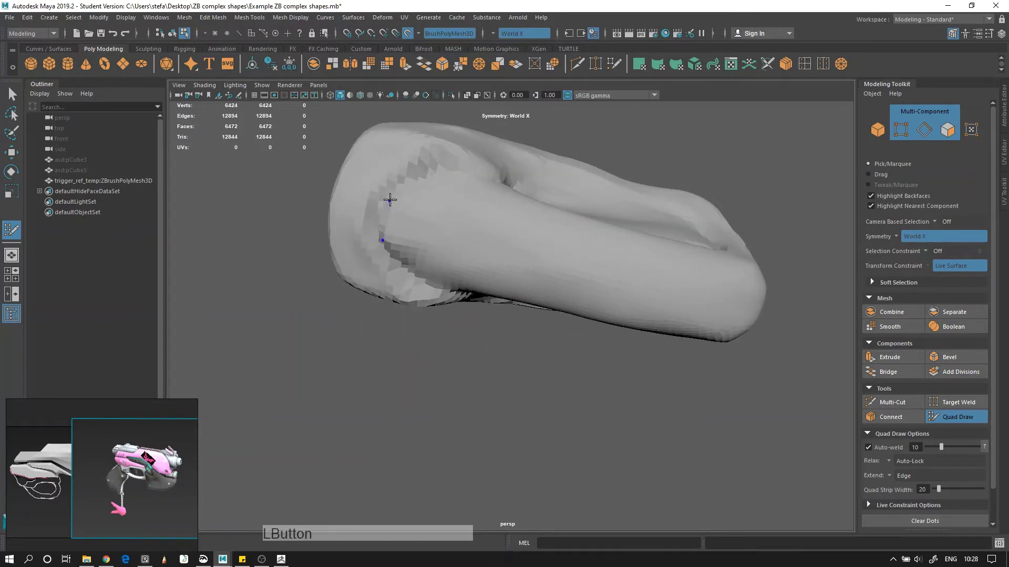
click(441, 231)
alt+drag(464, 230, 461, 250)
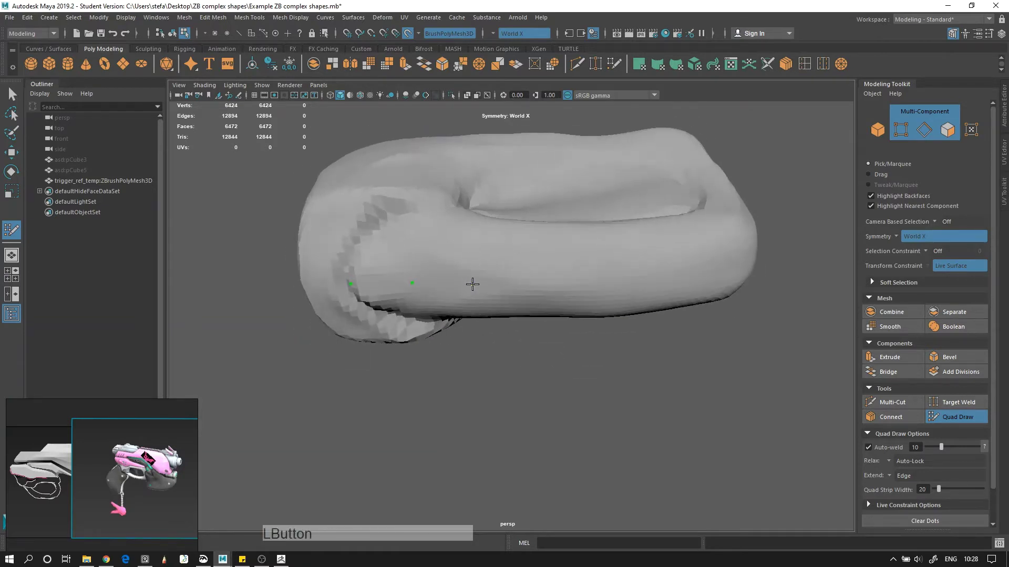
click(474, 283)
mouse_move(480, 284)
alt+mouse_down()
mouse_move(515, 331)
mouse_move(515, 288)
mouse_move(491, 266)
alt+mouse_up()
Step: Continue the centreline of dots along the underside to the far end of the guard loop
click(548, 273)
click(550, 258)
click(615, 237)
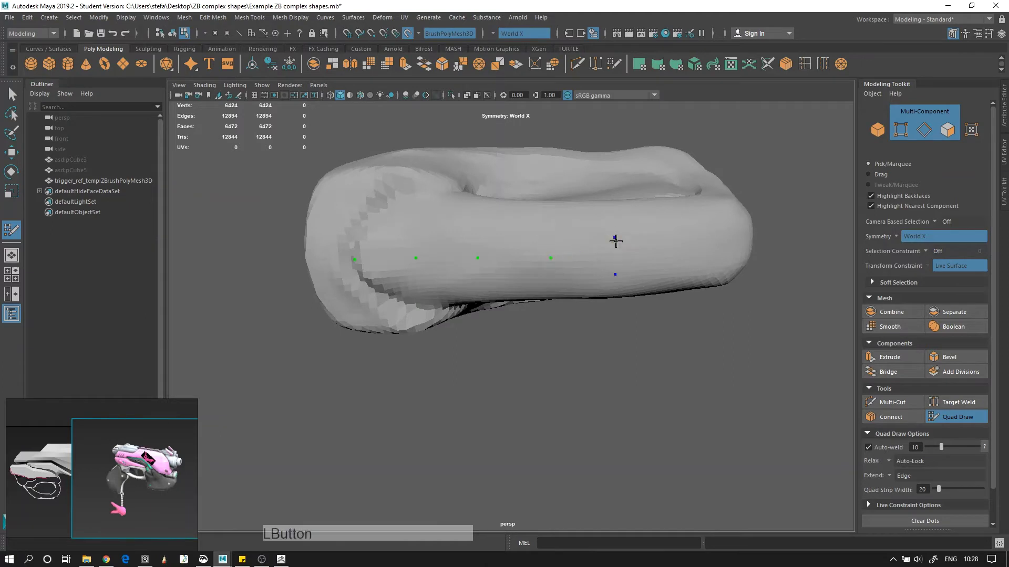
click(696, 244)
Step: Carry the centreline of dots around the bend and up the end face of the trigger guard
mouse_move(693, 248)
alt+mouse_down()
mouse_move(727, 250)
mouse_move(663, 296)
alt+mouse_up()
click(610, 319)
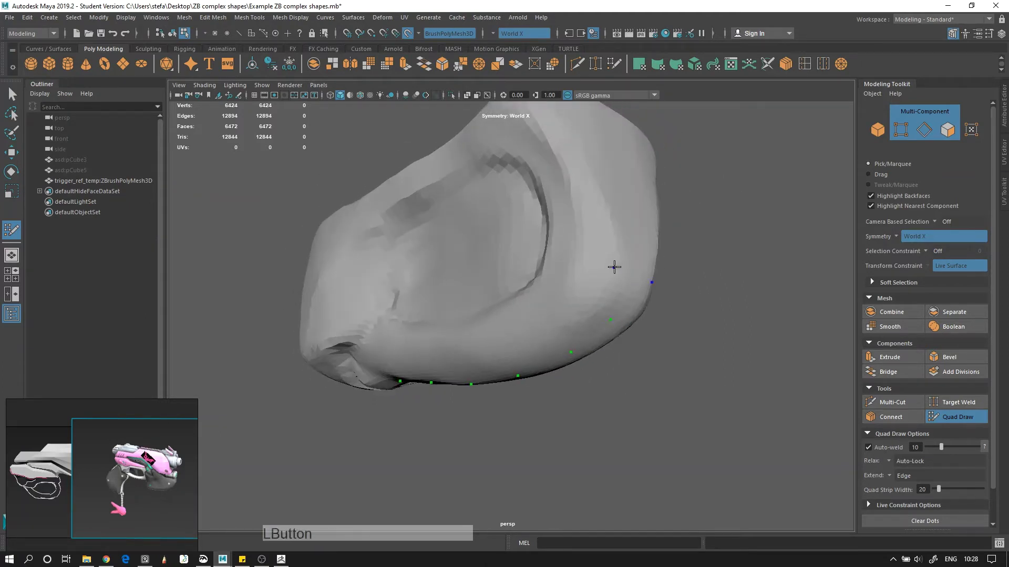
click(626, 302)
alt+drag(637, 261, 530, 356)
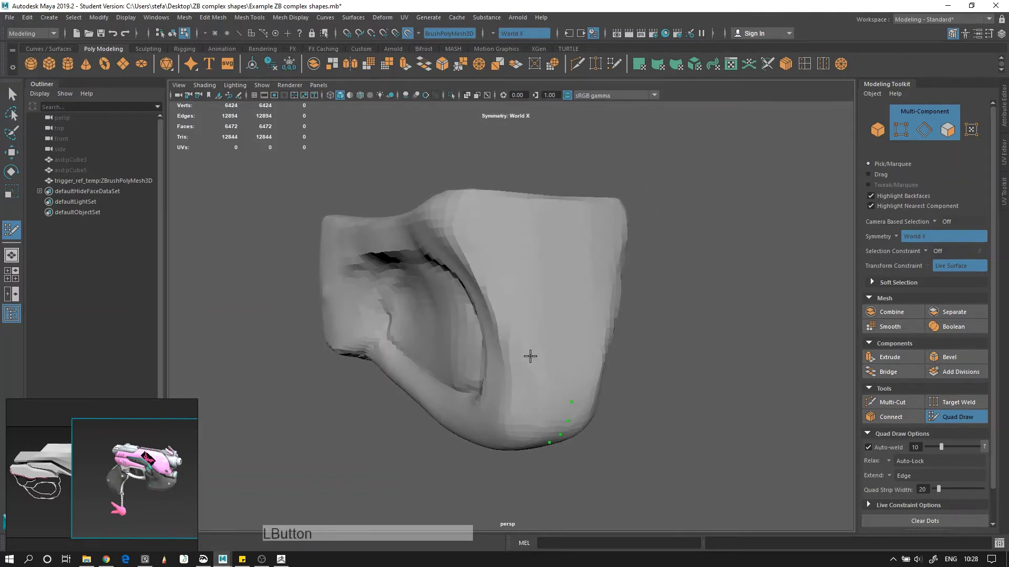
click(567, 352)
click(573, 205)
Step: Place Quad Draw dots along the crease at the front block and a second row beside them on the guard loop
alt+drag(560, 204, 671, 171)
alt+drag(615, 322, 550, 293)
click(416, 197)
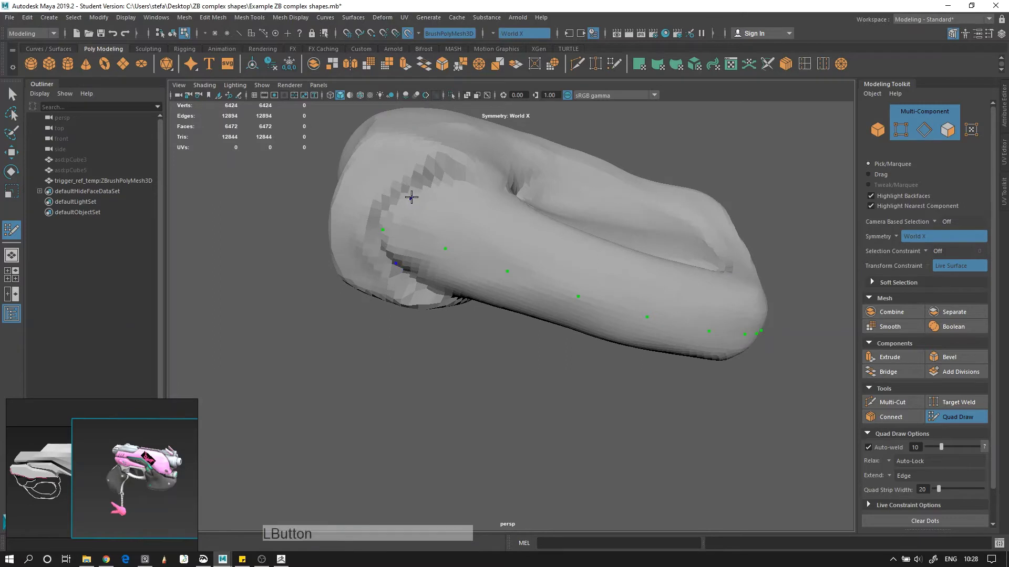
alt+drag(411, 198, 402, 265)
click(399, 273)
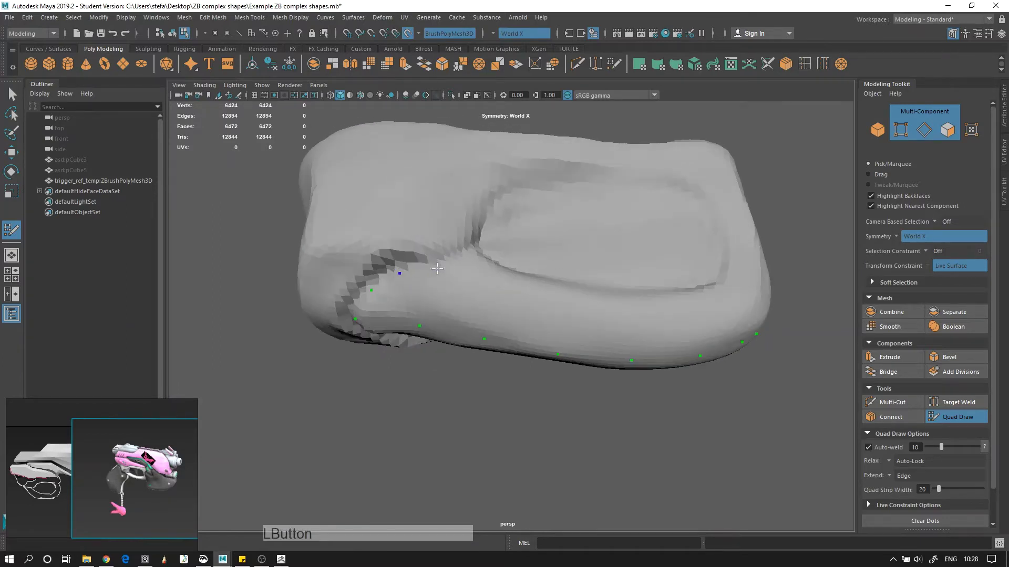
alt+drag(468, 250, 441, 230)
click(443, 224)
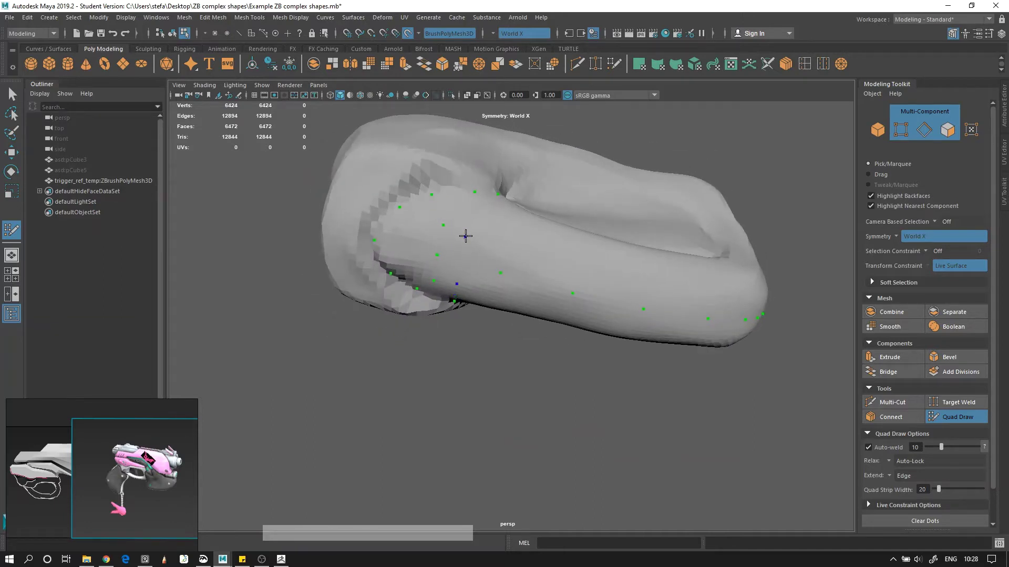
Step: Fill the first quads along the underside beside the centreline, starting at the crease with the front block
alt+drag(507, 248, 414, 266)
shift+click(401, 278)
shift+click(448, 292)
shift+click(448, 292)
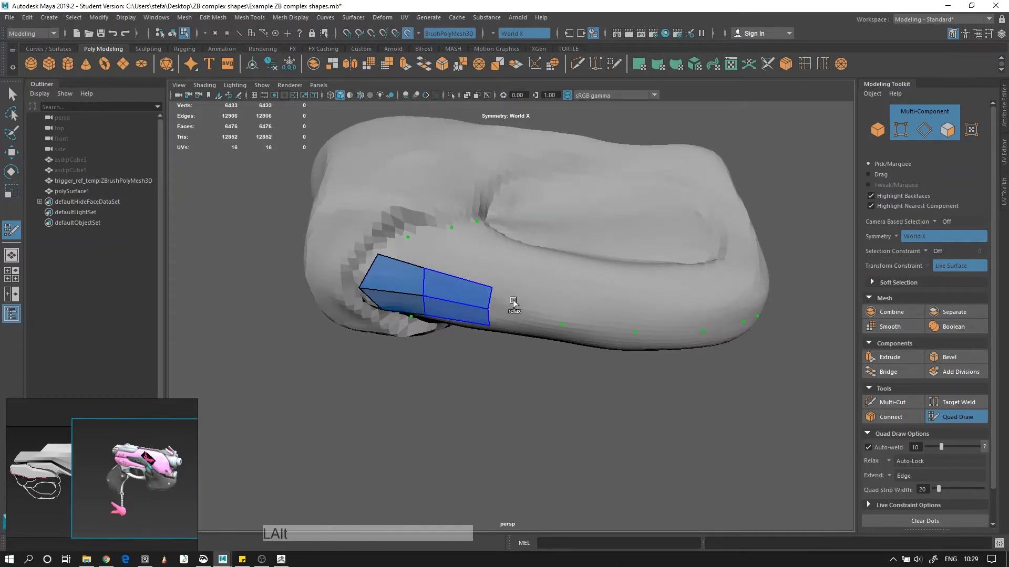
alt+drag(513, 301, 491, 272)
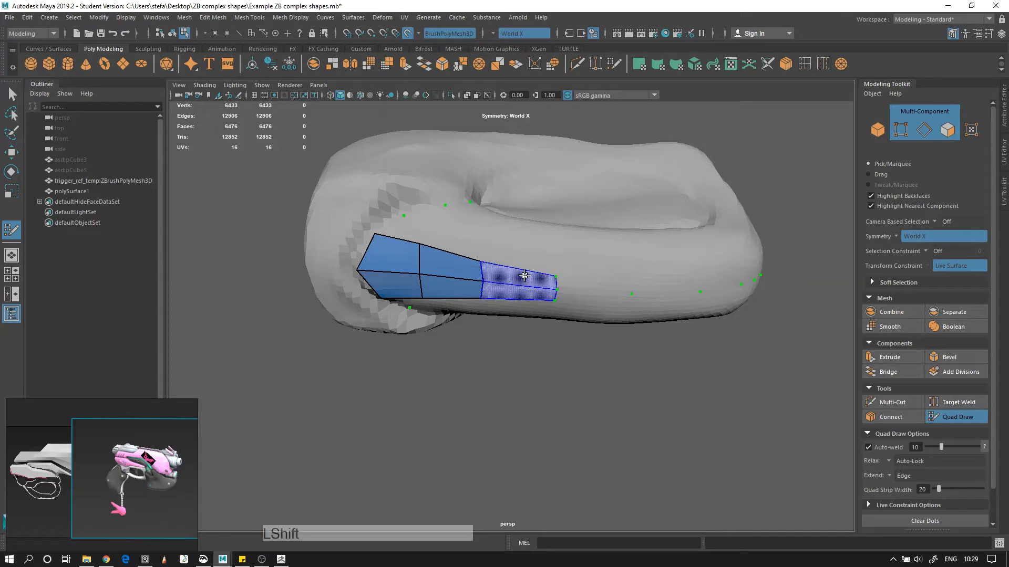
shift+click(557, 279)
mouse_move(556, 298)
mouse_down()
mouse_move(556, 277)
mouse_move(557, 290)
mouse_move(432, 262)
mouse_move(451, 306)
mouse_up()
click(491, 272)
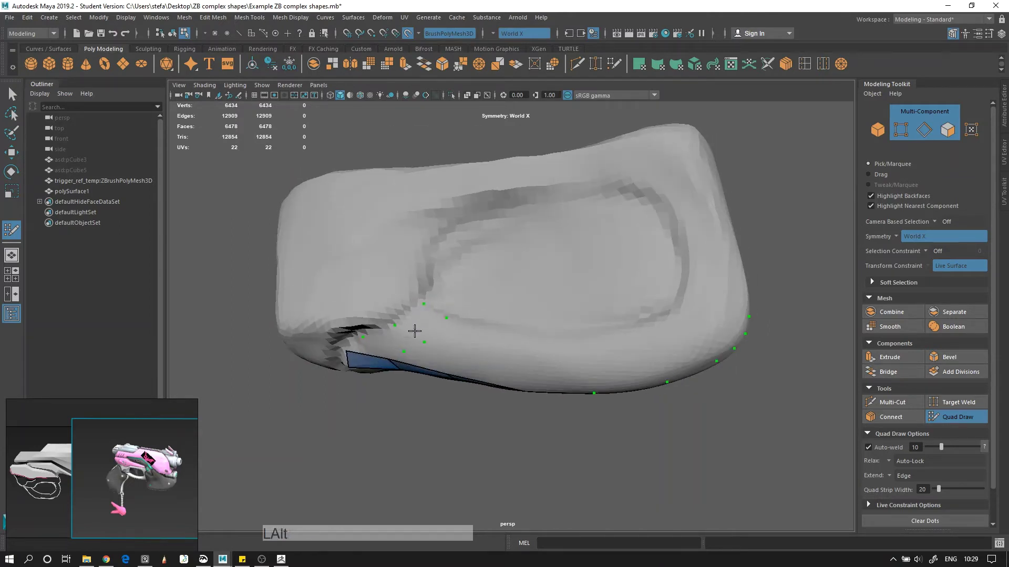
Step: Fill a strip of quads along the crease, up to and just past the near corner of the guard opening
shift+click(420, 323)
mouse_move(450, 349)
alt+mouse_down()
mouse_move(425, 320)
mouse_move(413, 261)
mouse_move(481, 288)
alt+mouse_up()
shift+click(409, 283)
shift+click(430, 268)
click(477, 292)
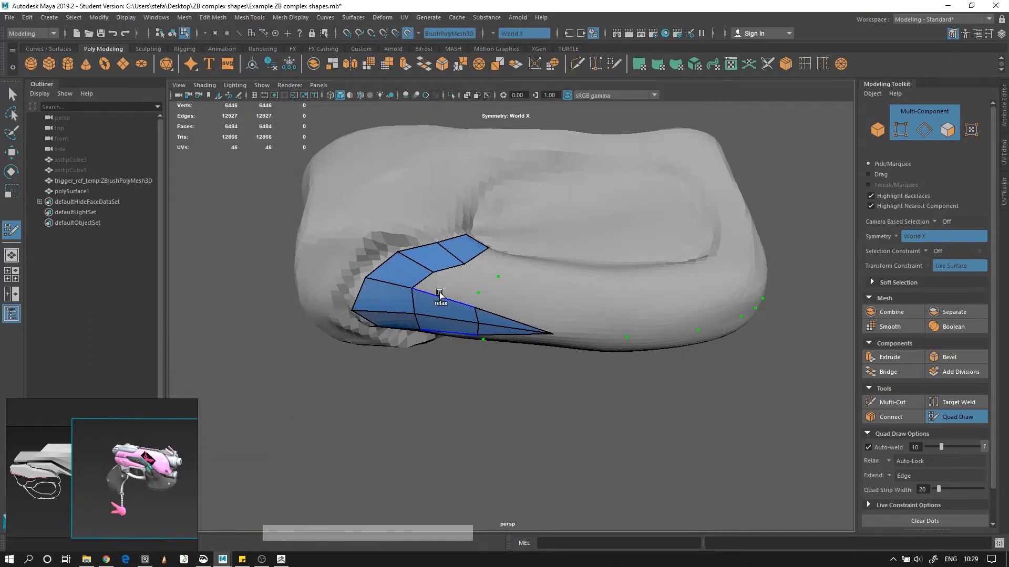
mouse_move(512, 264)
alt+mouse_down()
mouse_move(480, 307)
mouse_move(505, 288)
alt+mouse_up()
shift+click(462, 316)
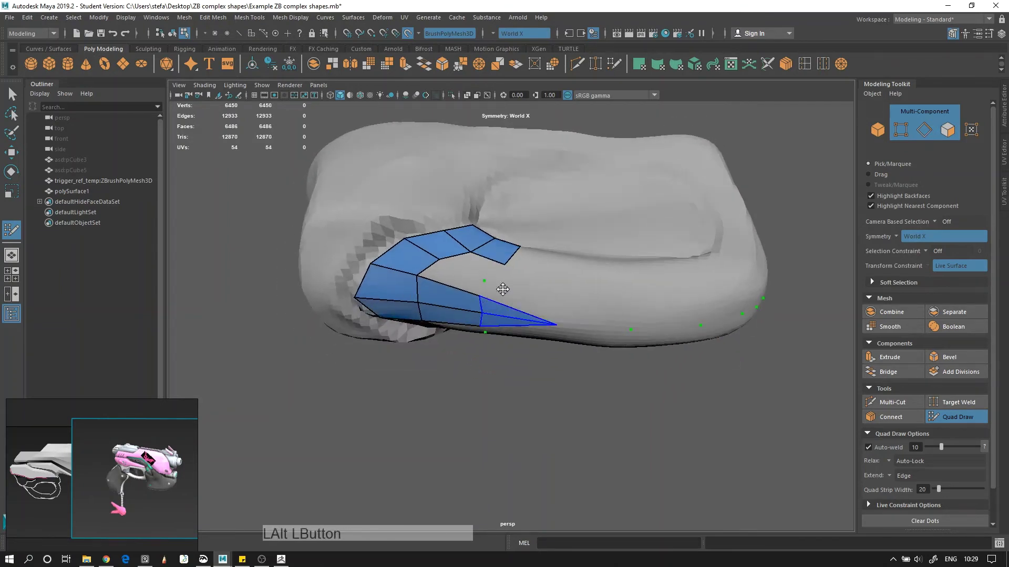
Step: Fill the gap between the crease strip and the underside quads, and adjust the surrounding vertices for more even spacing
drag(475, 254, 444, 263)
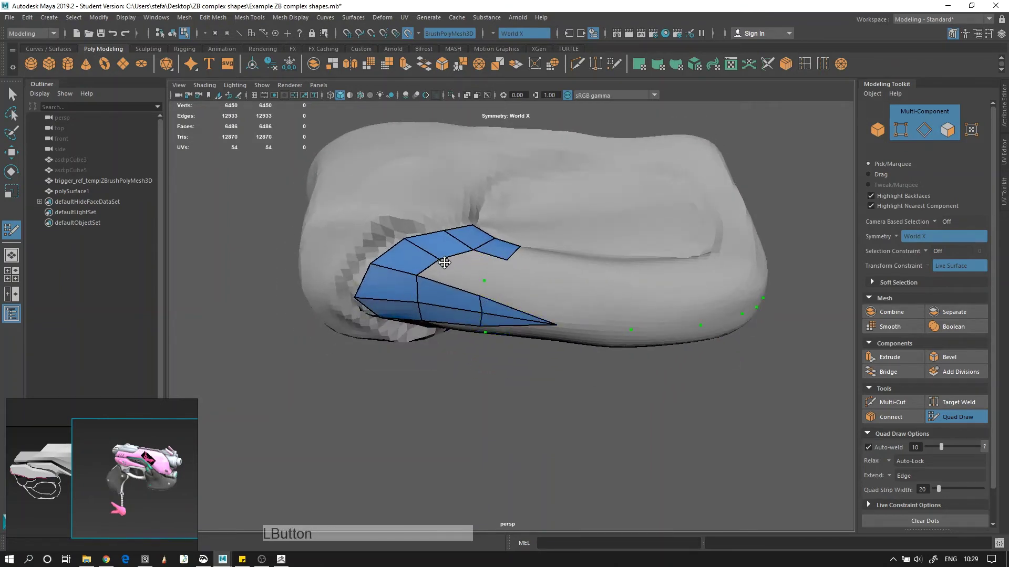
shift+click(462, 284)
shift+click(496, 274)
alt+drag(497, 275, 484, 268)
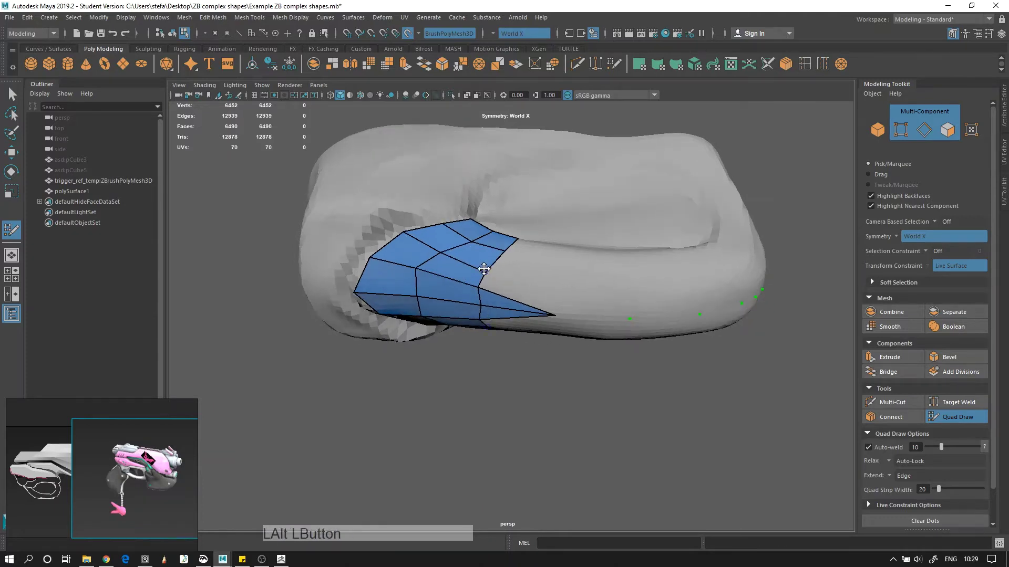
drag(416, 268, 419, 274)
drag(472, 243, 475, 251)
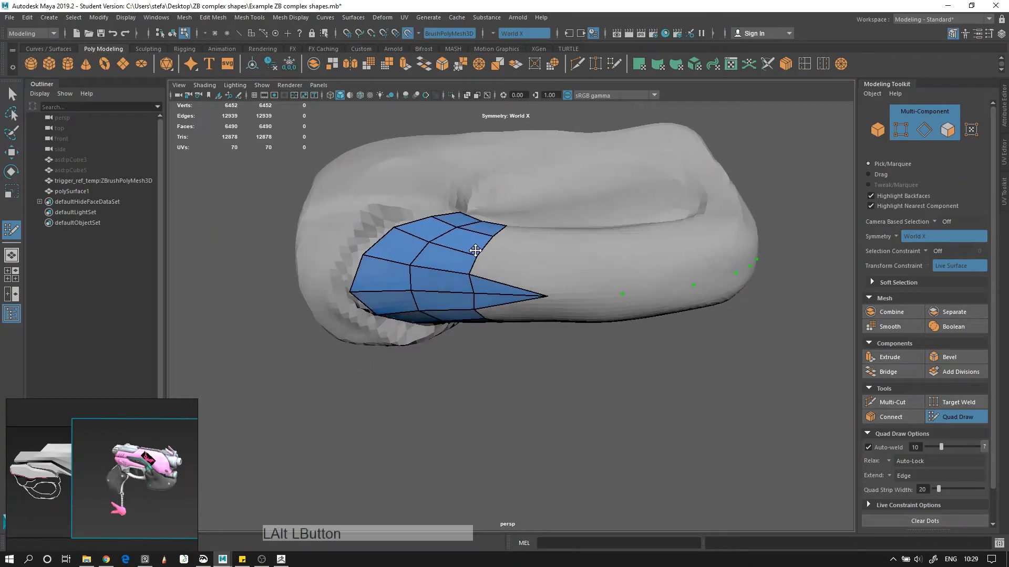
Step: Extend the patch along the guard loop with a column of quads from the underside to the opening's lower edge
click(553, 273)
shift+click(541, 252)
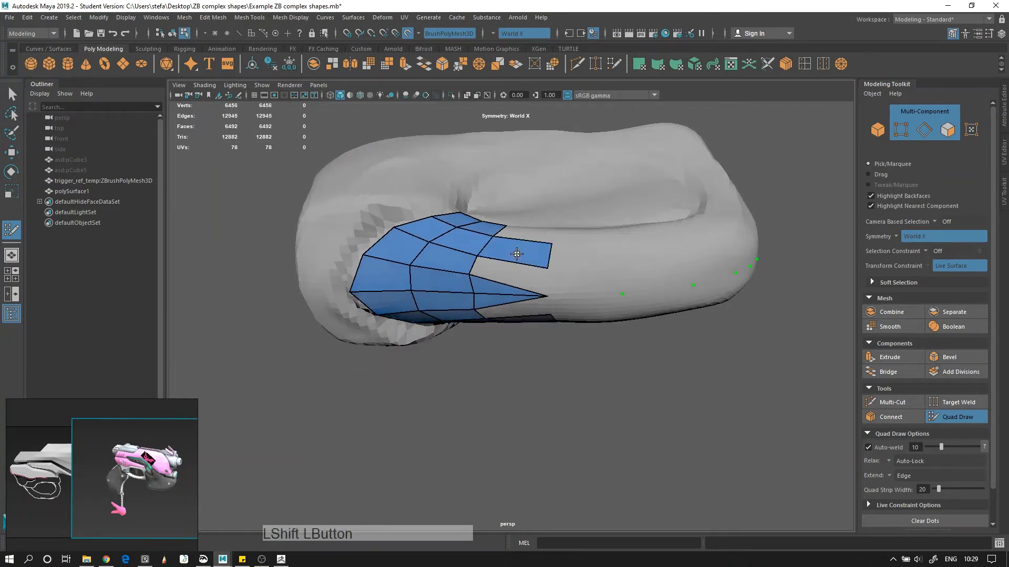
shift+click(534, 270)
alt+drag(533, 270, 550, 295)
click(553, 356)
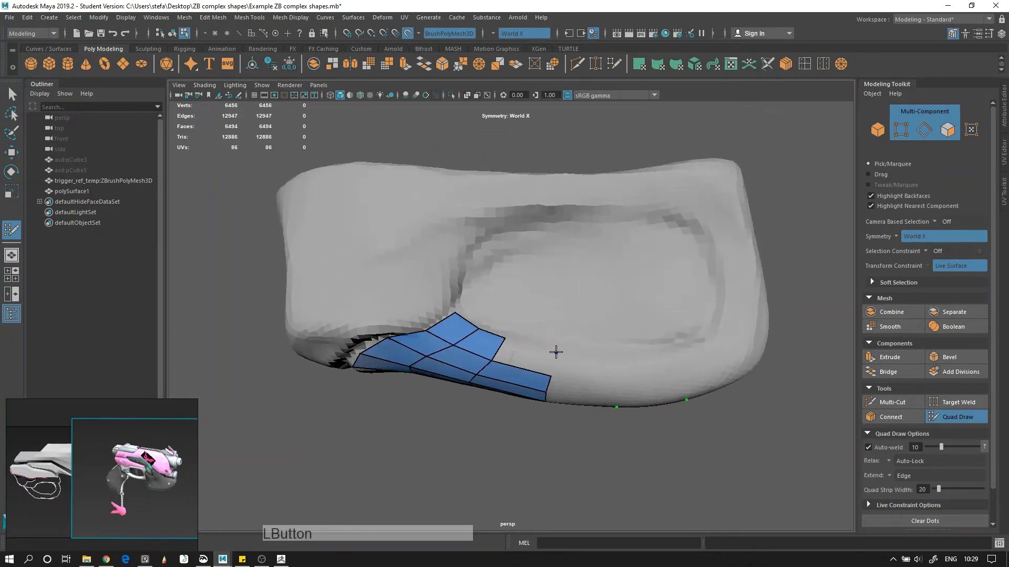
shift+click(545, 360)
Step: Place dots beside the centreline towards the loop's far end and fill the underside quads between them
alt+drag(545, 360, 504, 294)
alt+middle_drag(504, 294, 478, 243)
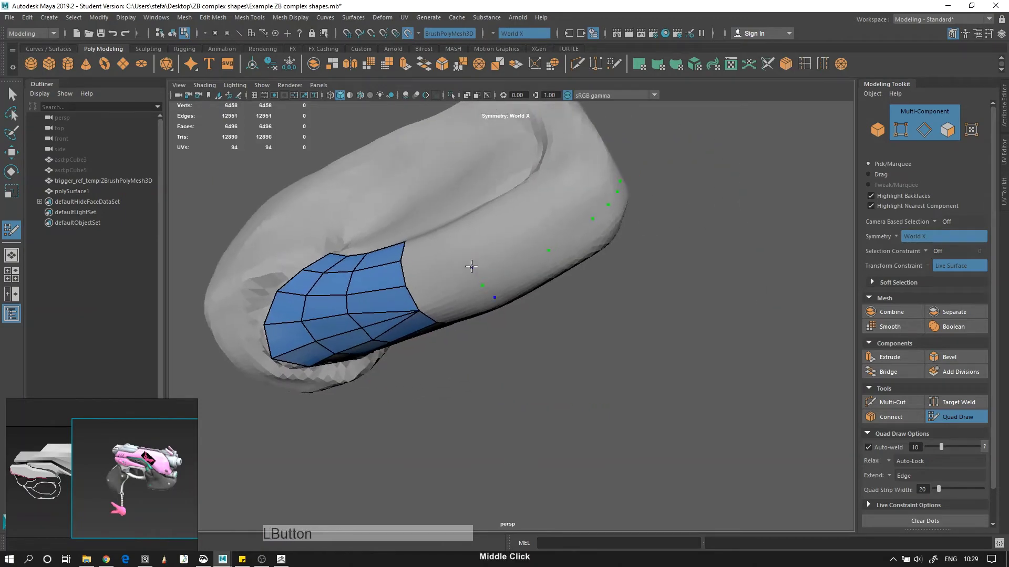
click(531, 231)
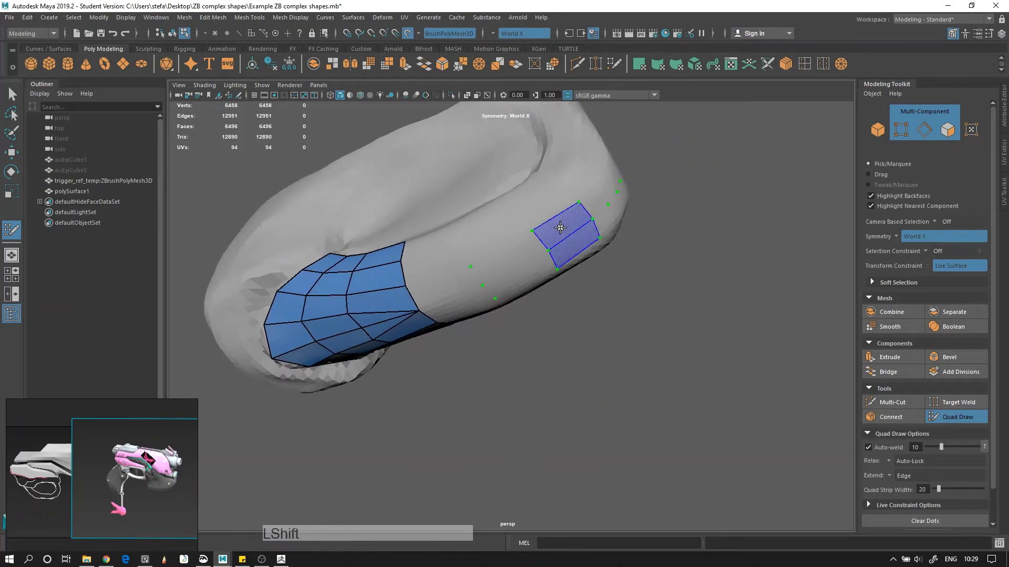
shift+drag(564, 228, 446, 287)
Step: Fill the side rows of quads below the guard opening as far as its lower far corner
mouse_move(508, 263)
alt+mouse_down()
mouse_move(547, 286)
mouse_move(513, 294)
mouse_move(565, 288)
mouse_move(597, 311)
alt+mouse_up()
click(540, 285)
click(538, 261)
shift+click(516, 271)
click(604, 325)
shift+click(578, 342)
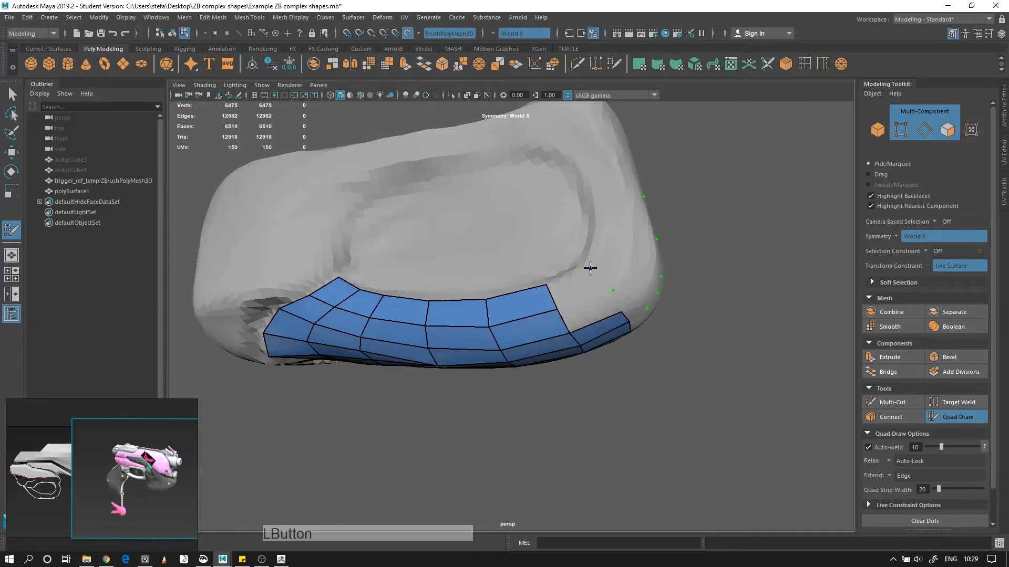
shift+click(581, 284)
shift+click(604, 315)
alt+drag(604, 315, 515, 259)
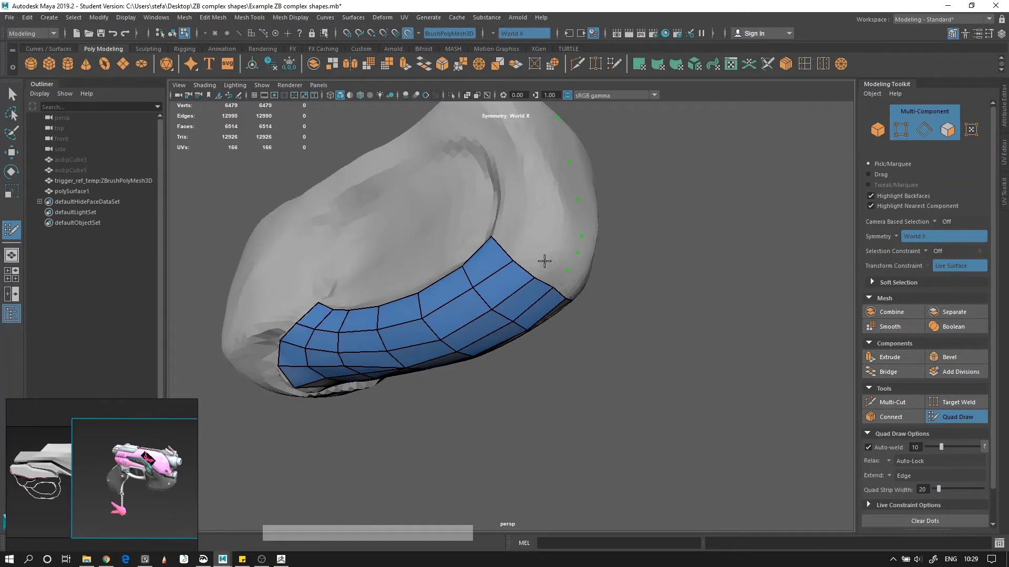
Step: Place dots beside the centreline around the bend and fill quads up the end face of the trigger guard
alt+drag(655, 181, 515, 273)
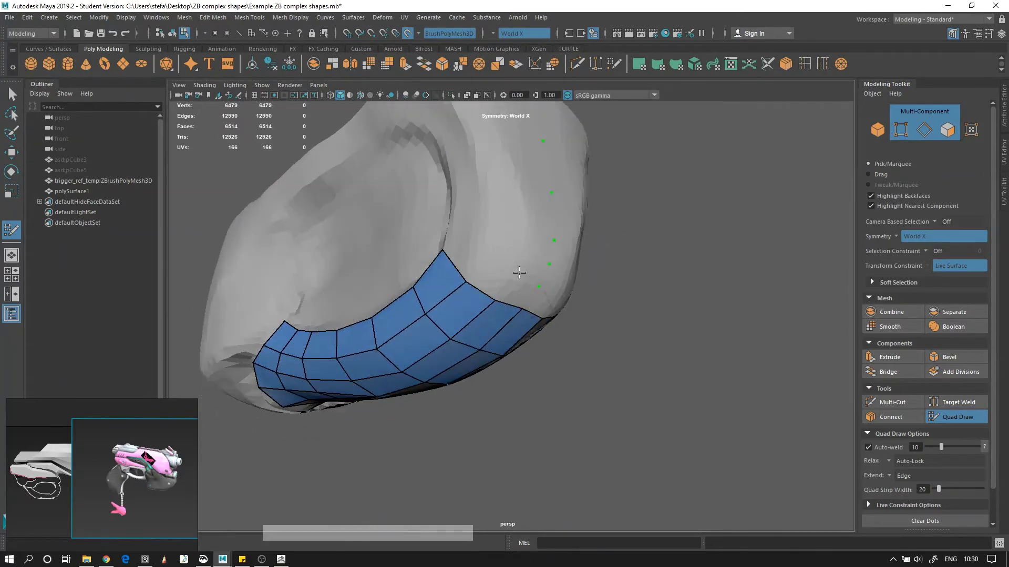
click(522, 255)
mouse_move(530, 239)
alt+mouse_down()
mouse_move(526, 228)
mouse_move(479, 212)
mouse_move(513, 265)
mouse_move(505, 362)
mouse_move(513, 252)
alt+mouse_up()
mouse_move(433, 286)
shift+mouse_down()
mouse_move(540, 277)
mouse_move(562, 287)
mouse_move(548, 305)
shift+mouse_up()
click(542, 289)
click(552, 272)
click(556, 257)
Step: Add the outer side row of quads around the bend and up the side of the end face
alt+drag(551, 305, 624, 304)
shift+click(571, 299)
click(560, 243)
key(ctrl+z)
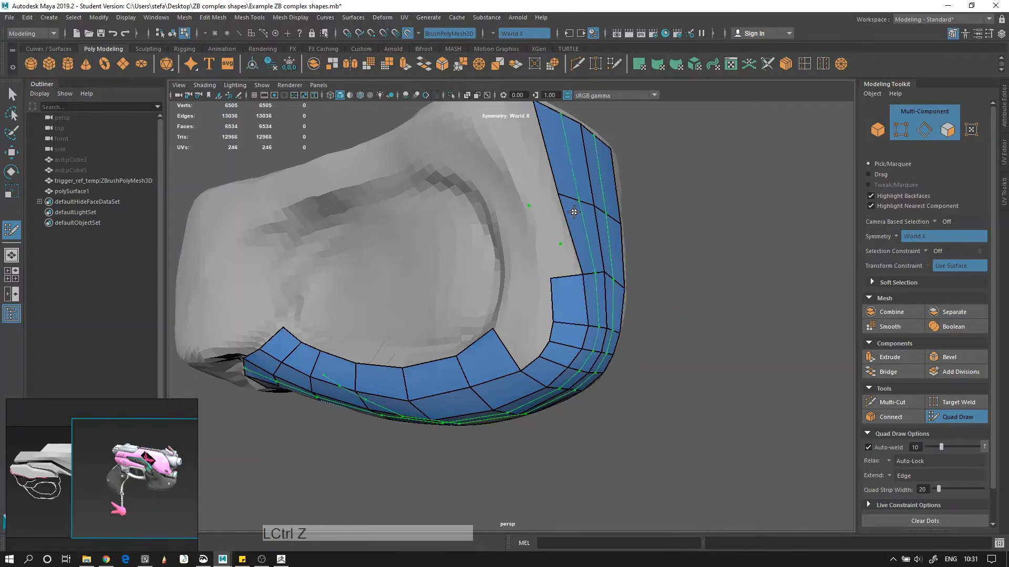
shift+click(560, 243)
alt+drag(549, 173, 554, 227)
click(557, 253)
alt+drag(559, 250, 639, 278)
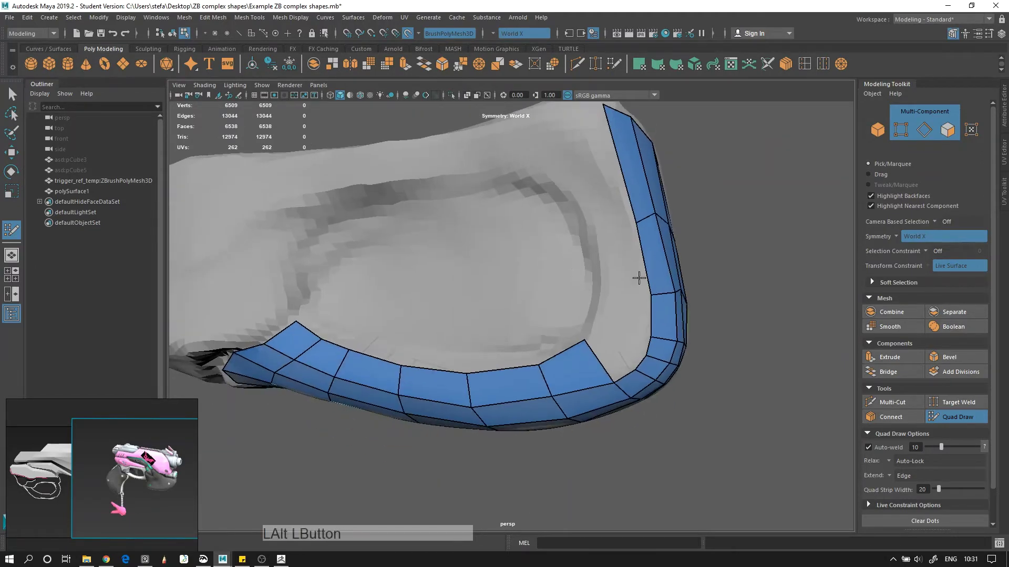
Step: Look through the Quad Draw keyboard and mouse shortcuts for dots, quad strips, edge loops and relaxing
scroll(989, 298, down, 2)
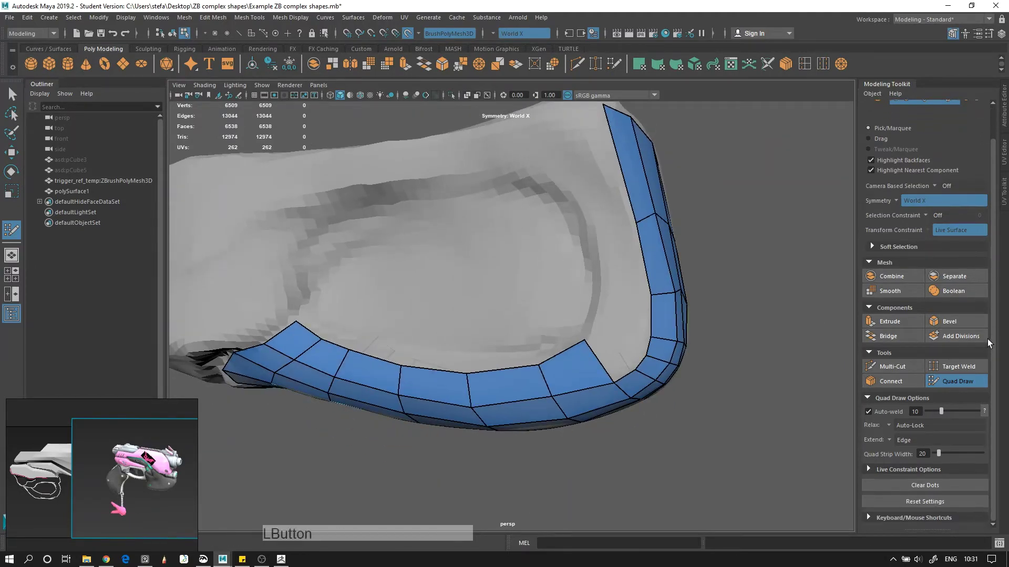
click(867, 517)
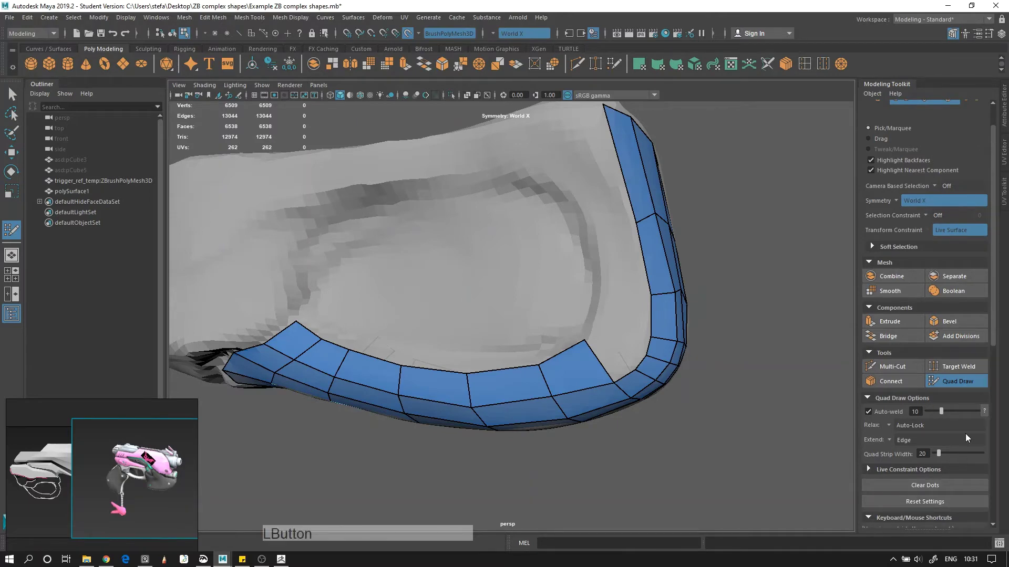
scroll(985, 312, down, 10)
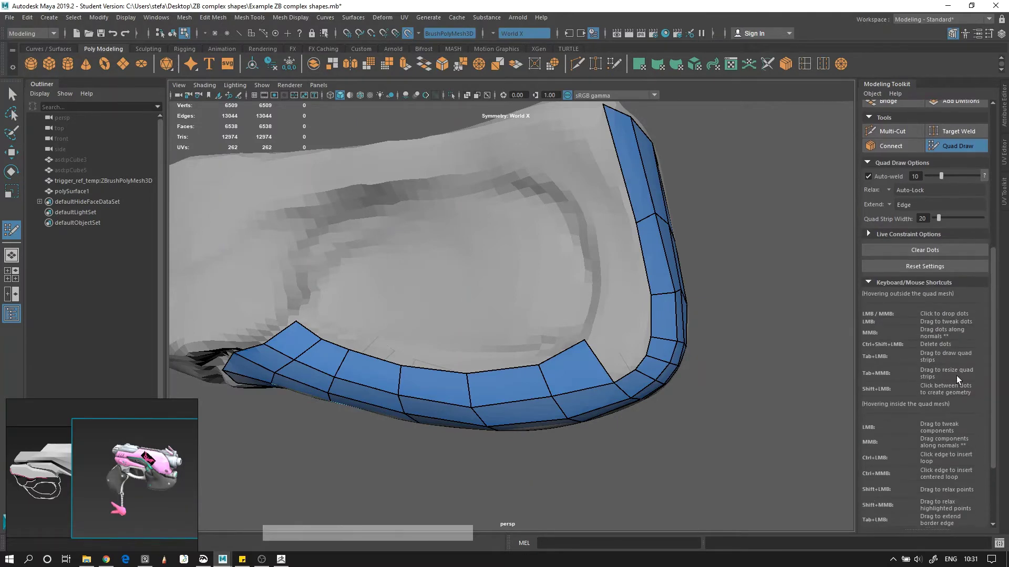
scroll(985, 404, up, 12)
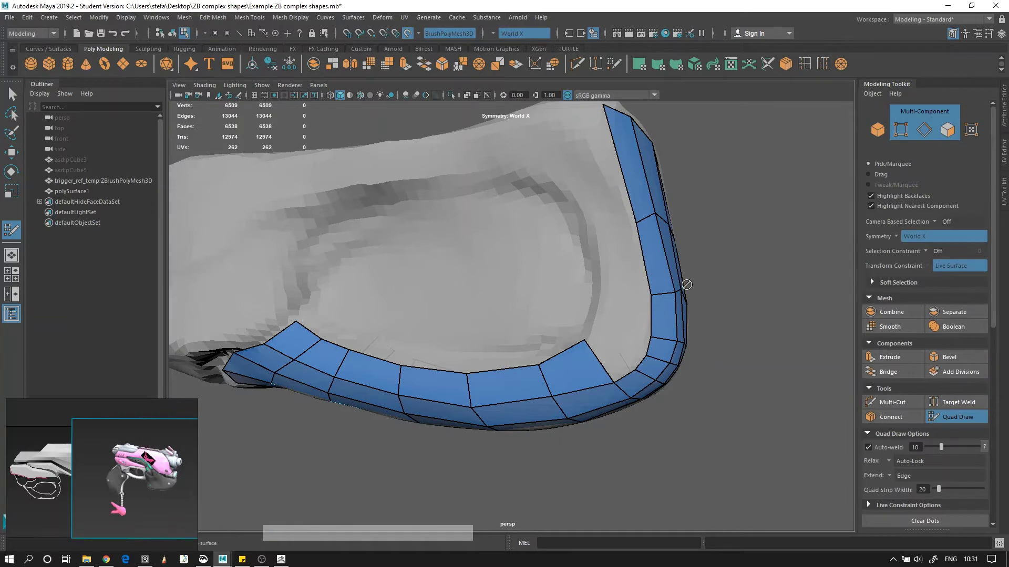
Step: Try deleting the quad at the opening's lower far corner, undo it, and remove the loose dots nearby
alt+drag(687, 285, 718, 252)
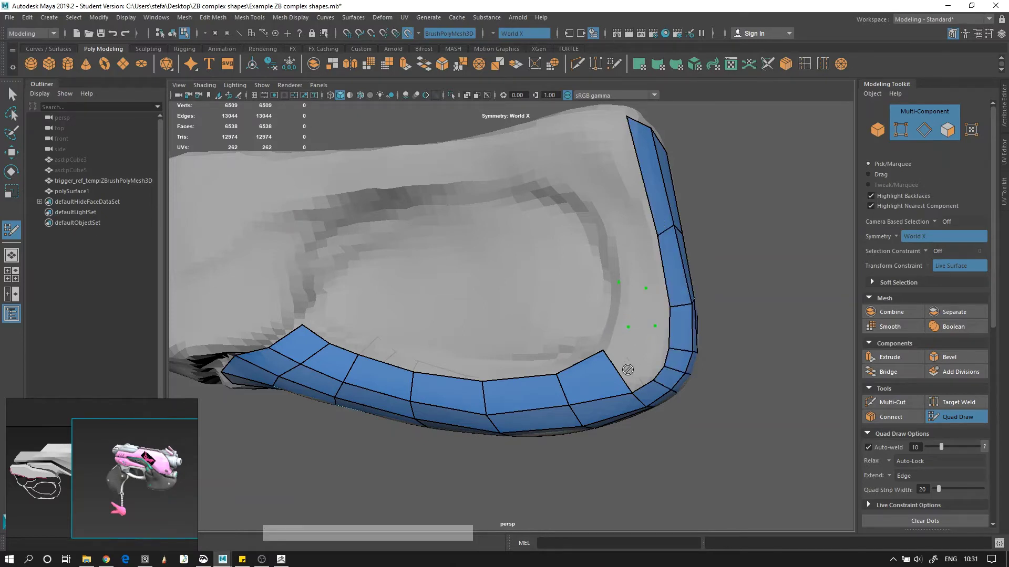
ctrl+shift+click(609, 374)
key(ctrl+z)
ctrl+shift+click(599, 382)
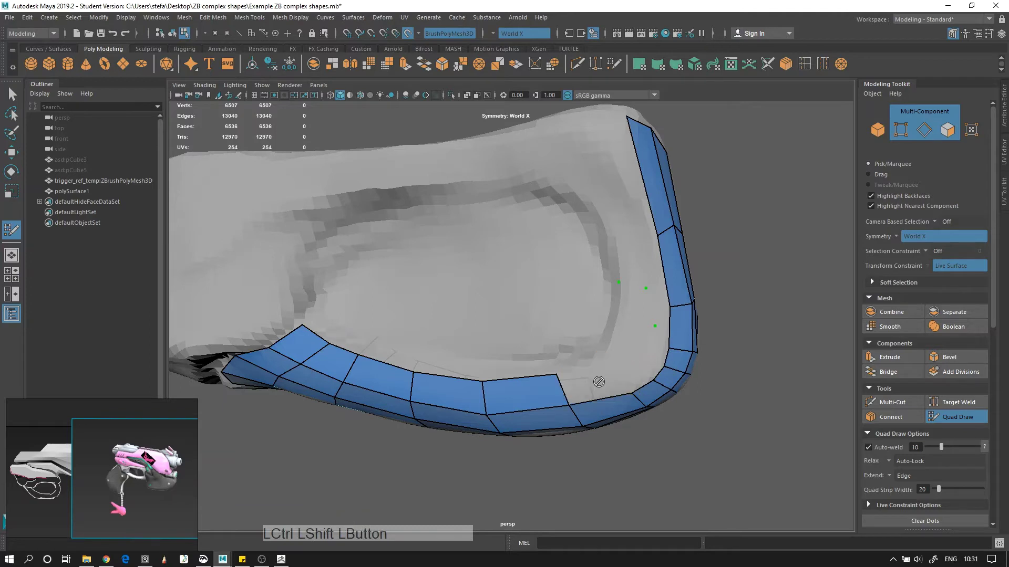
key(ctrl+z)
ctrl+shift+click(647, 310)
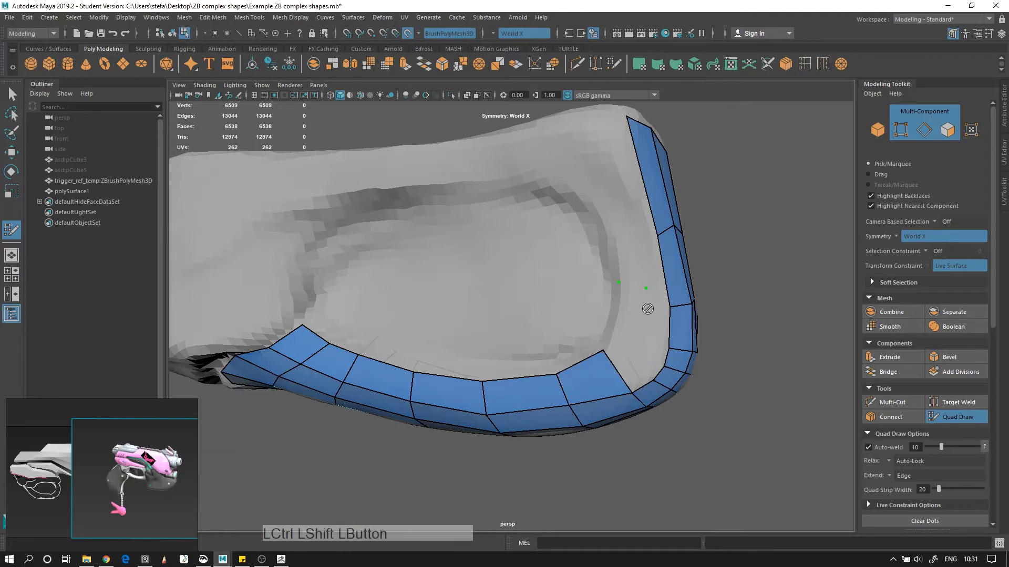
ctrl+shift+click(630, 283)
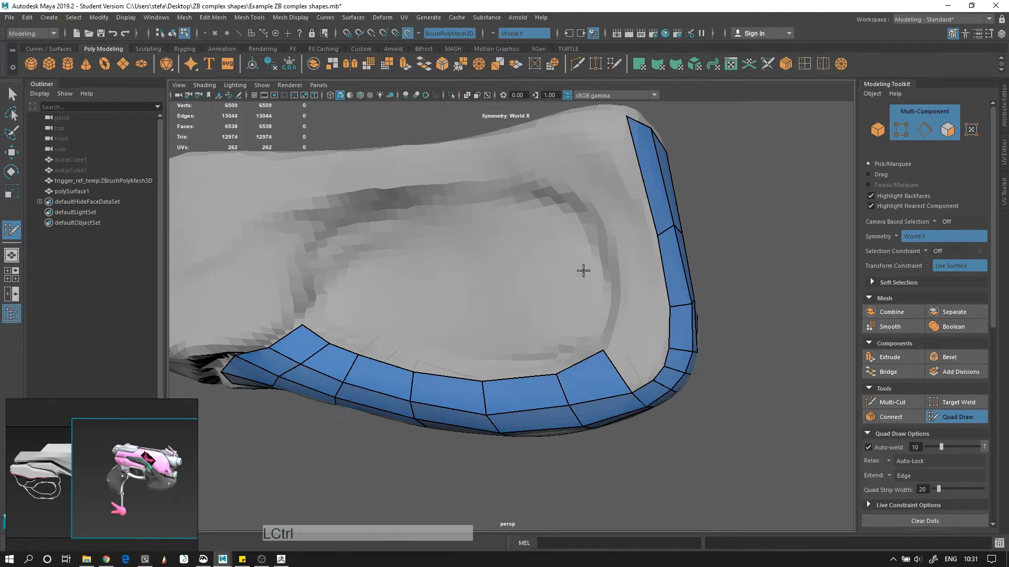
Step: Try inserting an edge loop lengthwise through the side row of quads below the opening, and undo it
ctrl+click(623, 370)
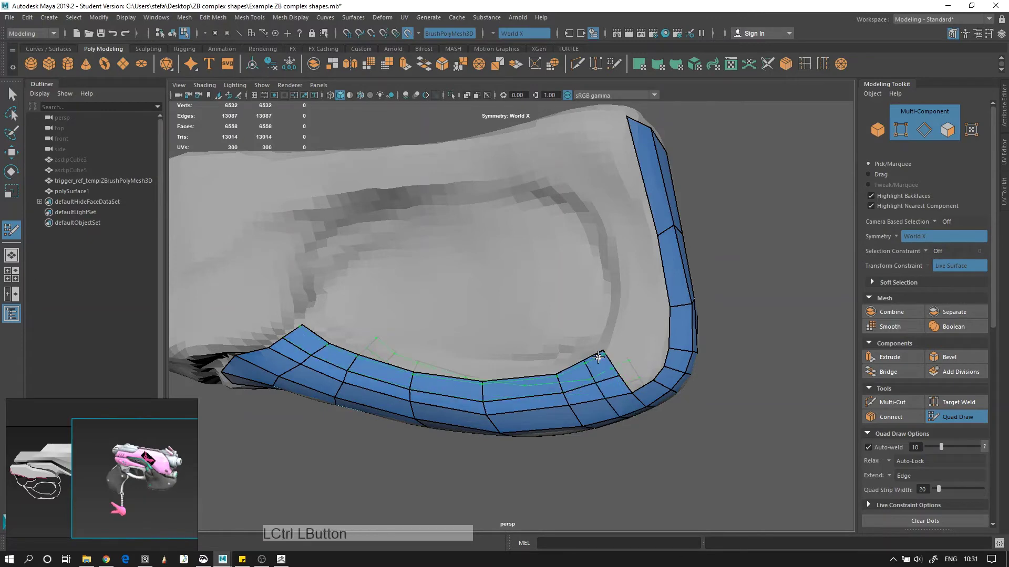
key(ctrl+z)
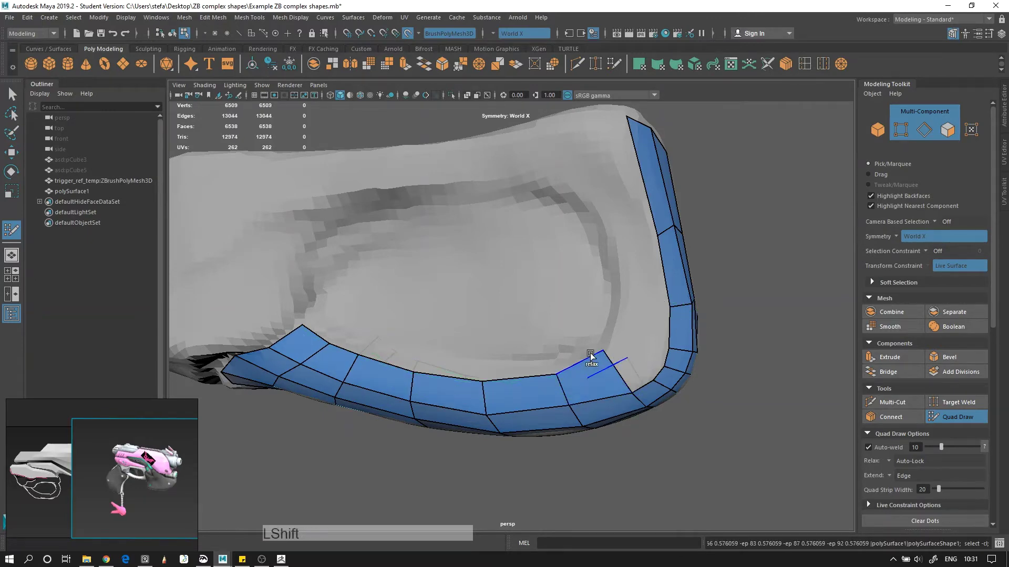
mouse_move(547, 322)
alt+mouse_down()
mouse_move(560, 300)
mouse_move(561, 254)
mouse_move(394, 287)
mouse_move(641, 266)
alt+mouse_up()
key(ctrl+z)
alt+drag(699, 295, 738, 292)
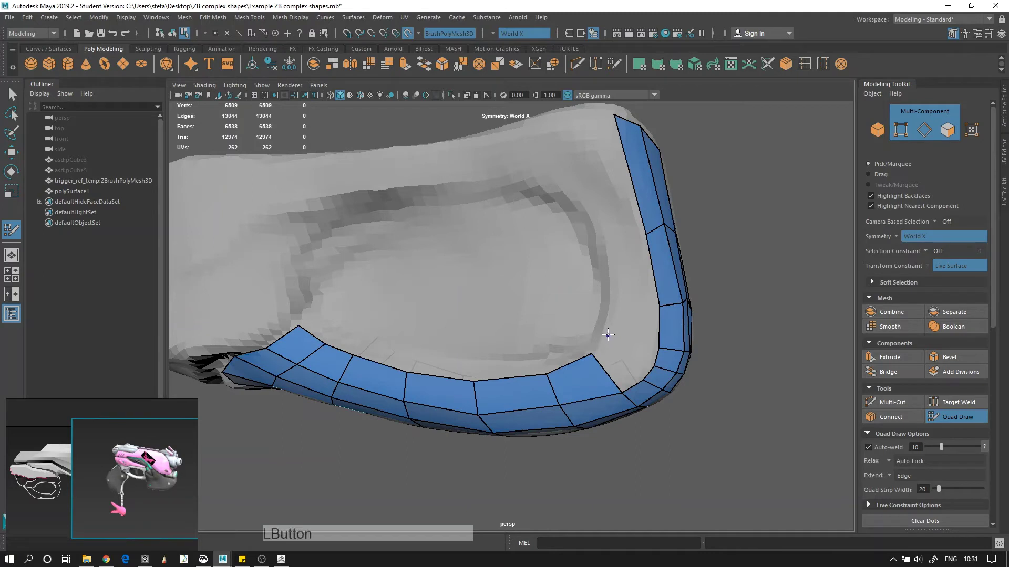
Step: Fill the inner quads around the opening's lower far corner and even out the vertex spacing along its edge
shift+click(627, 363)
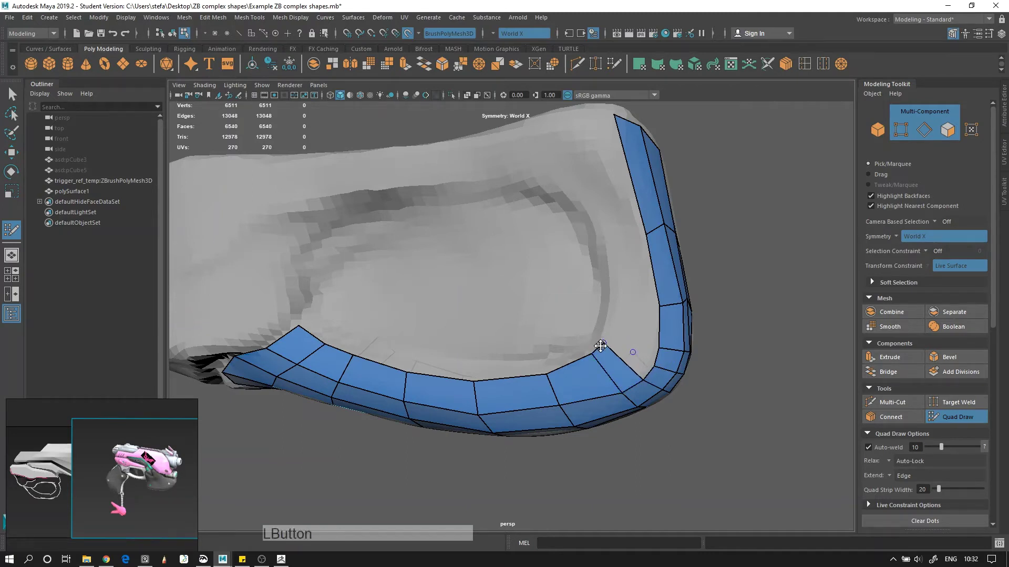
drag(592, 355, 580, 371)
shift+click(606, 329)
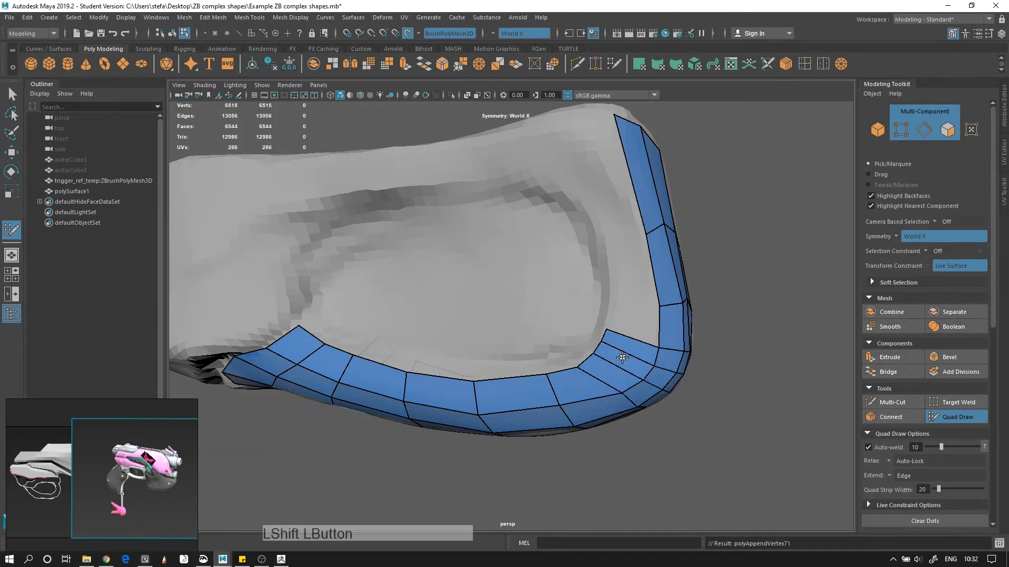
shift+click(601, 241)
Step: Extend the inner row of quads to the opening's upper far corner and place dots along its upper edge
alt+drag(609, 247, 606, 225)
drag(572, 282, 614, 199)
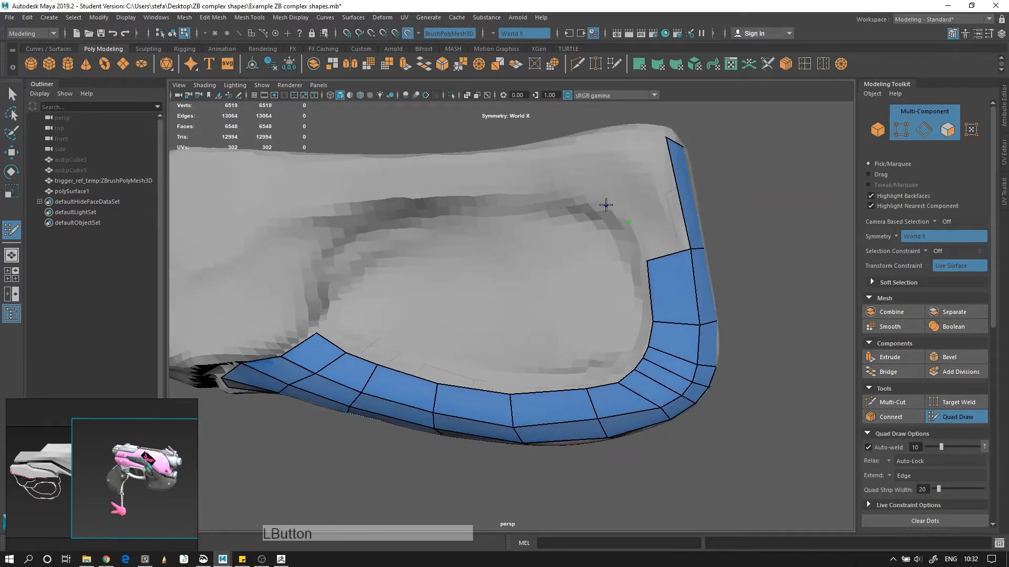
click(569, 200)
shift+click(651, 205)
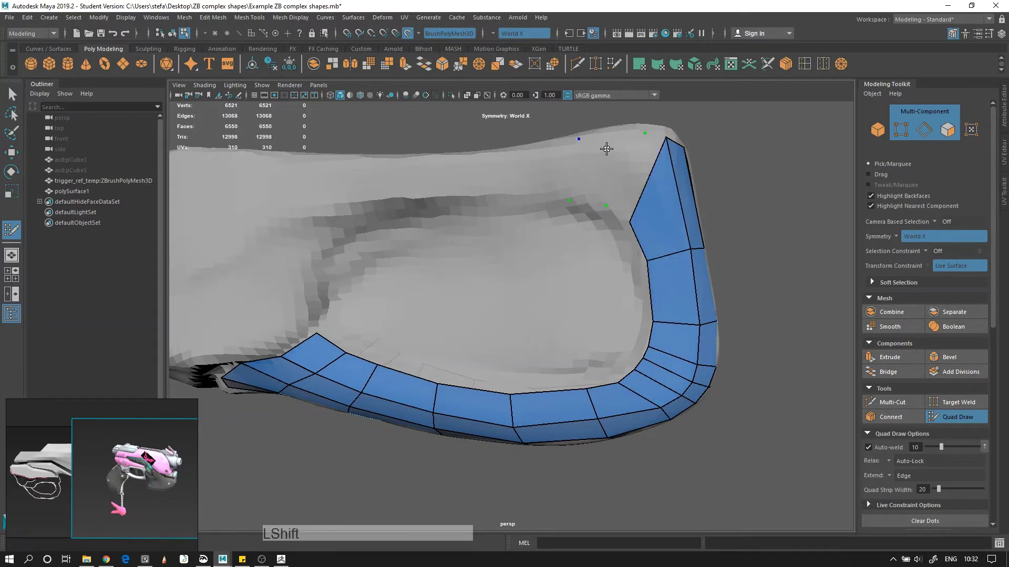
Step: Fill a row of quads along the side above the opening, from its far corner toward the guard's wide end
shift+click(627, 170)
alt+drag(637, 180, 566, 208)
shift+click(561, 174)
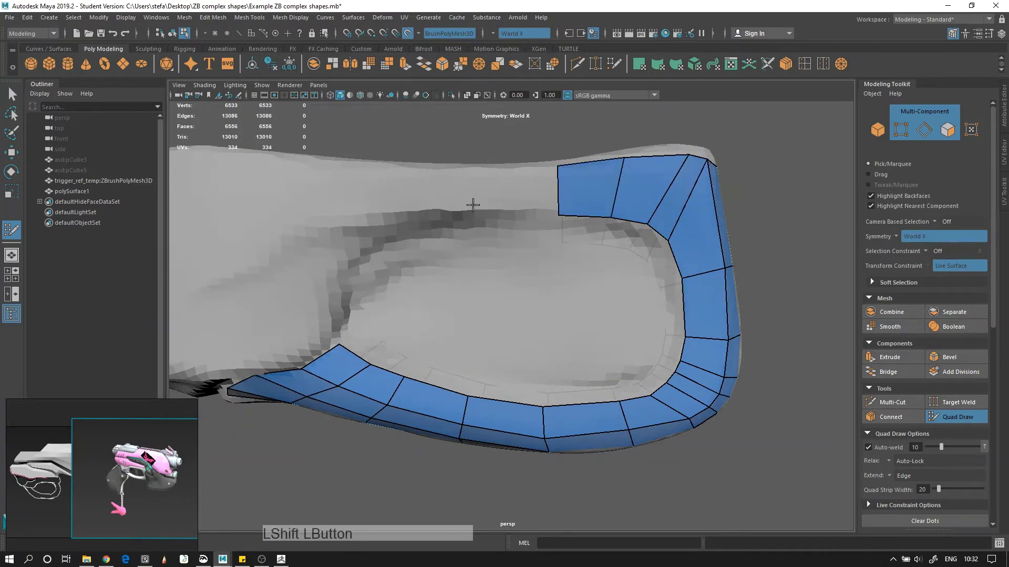
alt+drag(461, 168, 433, 210)
shift+click(494, 182)
alt+drag(494, 183, 456, 216)
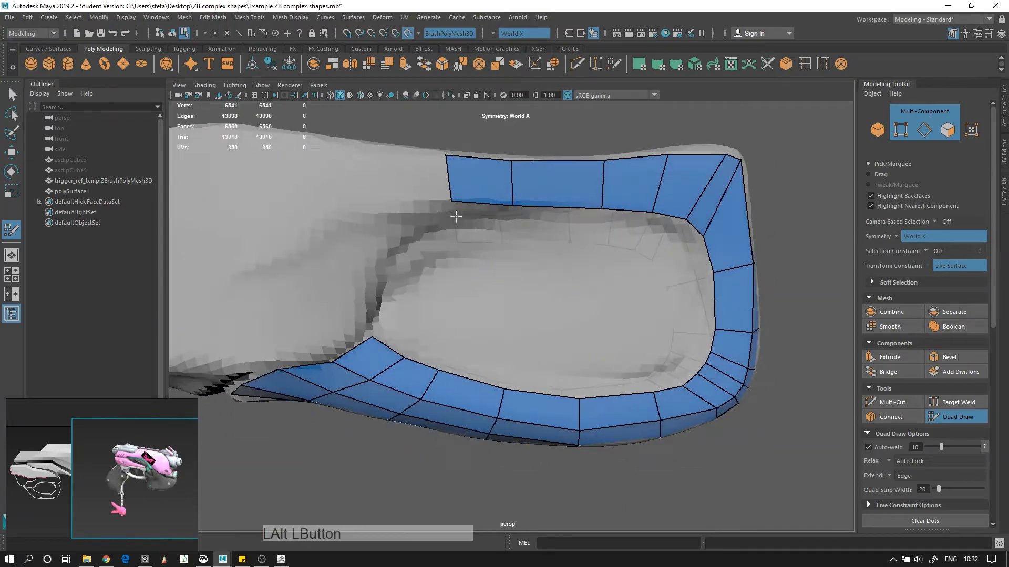
Step: Place dots across the wide end's side, fill quads at the opening's upper near corner, and weld their loose vertex to the upper row
alt+middle_drag(273, 265, 474, 279)
alt+drag(442, 339, 530, 269)
click(572, 239)
shift+click(556, 235)
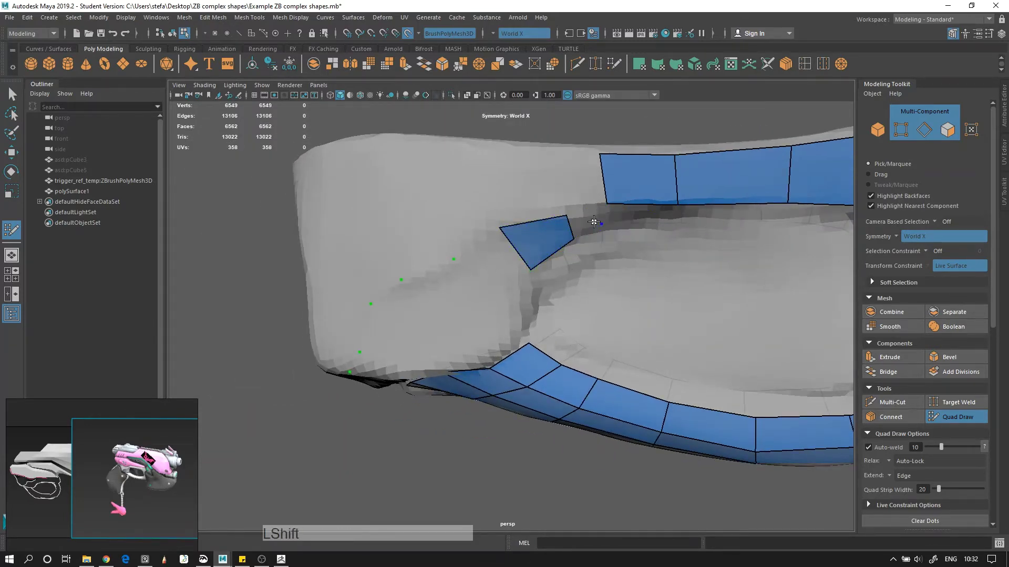
shift+click(595, 220)
drag(602, 232, 607, 204)
Step: Fill the quads between the opening's upper near corner and the guard's upper edge, extending the patch toward the wide end
shift+click(583, 182)
shift+click(537, 184)
alt+drag(494, 201, 515, 233)
click(504, 158)
shift+click(538, 212)
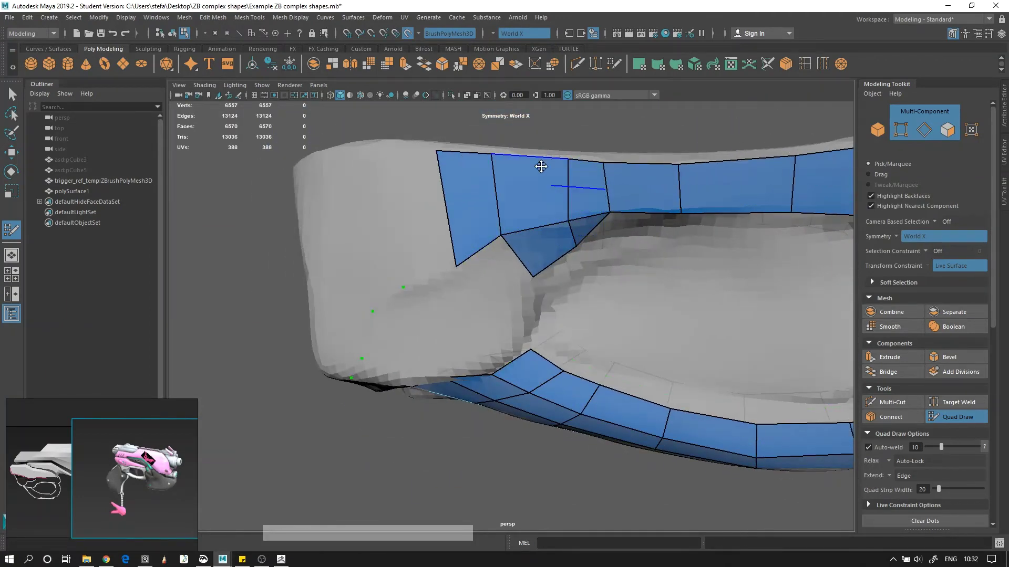
Step: Delete the quad linking the wide end's patch to the row above the opening, and try filling a narrower quad there
ctrl+shift+click(641, 184)
click(641, 168)
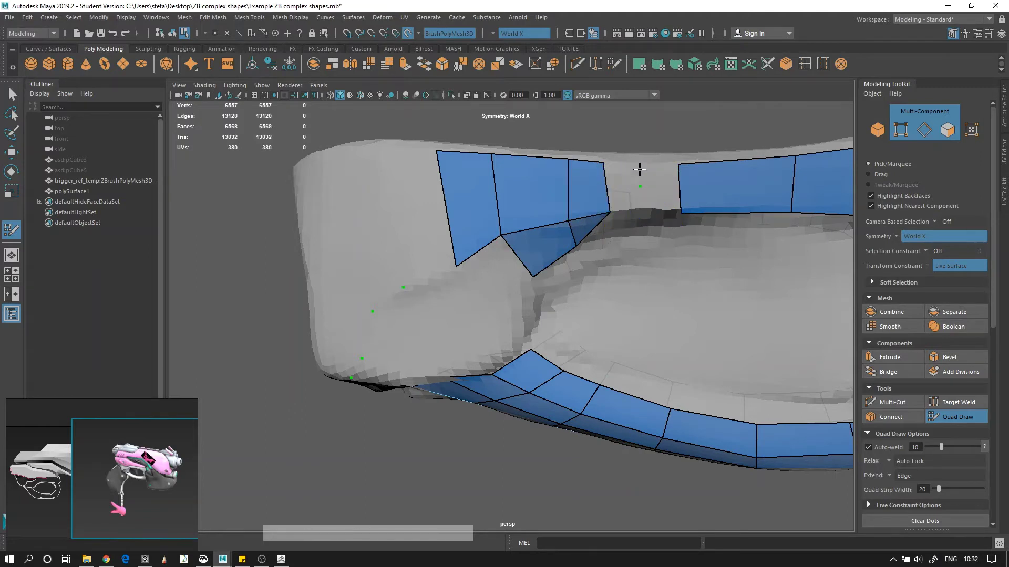
shift+click(643, 205)
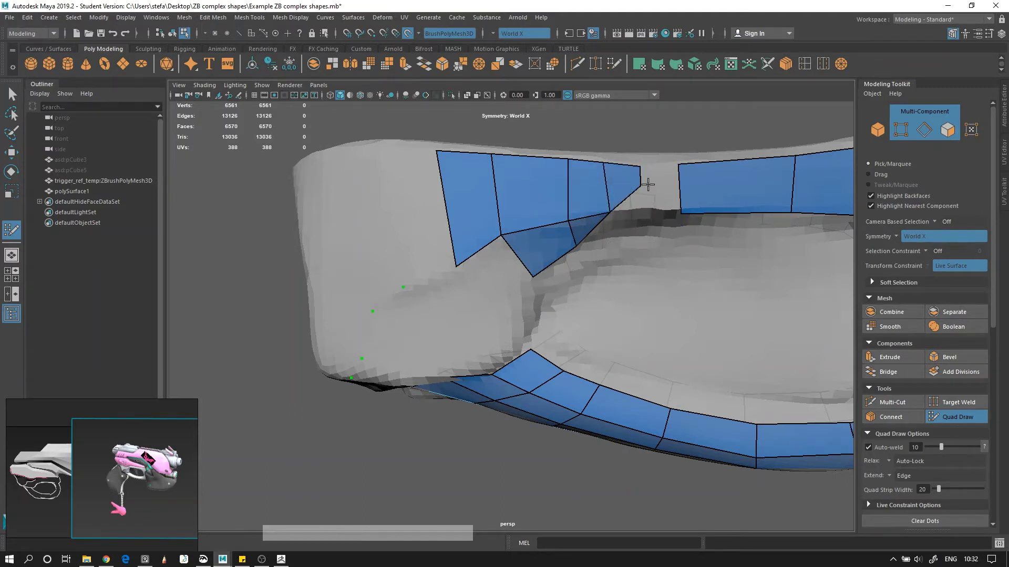
drag(641, 185, 645, 189)
ctrl+shift+click(623, 189)
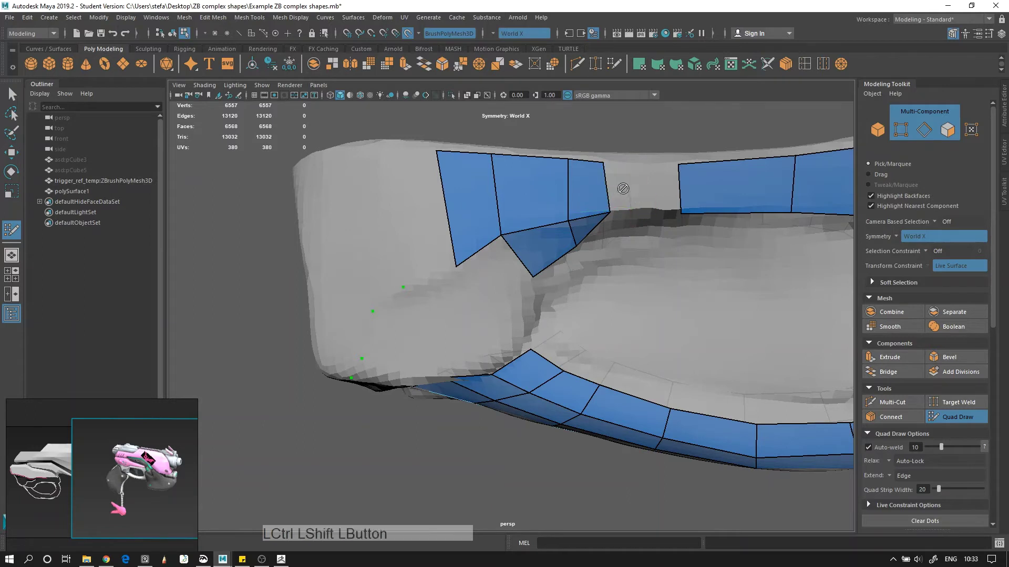
Step: Insert an edge loop lengthwise through the wide end's quads and fill the gap above the opening, merging two rows into one
ctrl+click(607, 185)
click(640, 186)
click(639, 166)
shift+click(618, 172)
shift+click(656, 184)
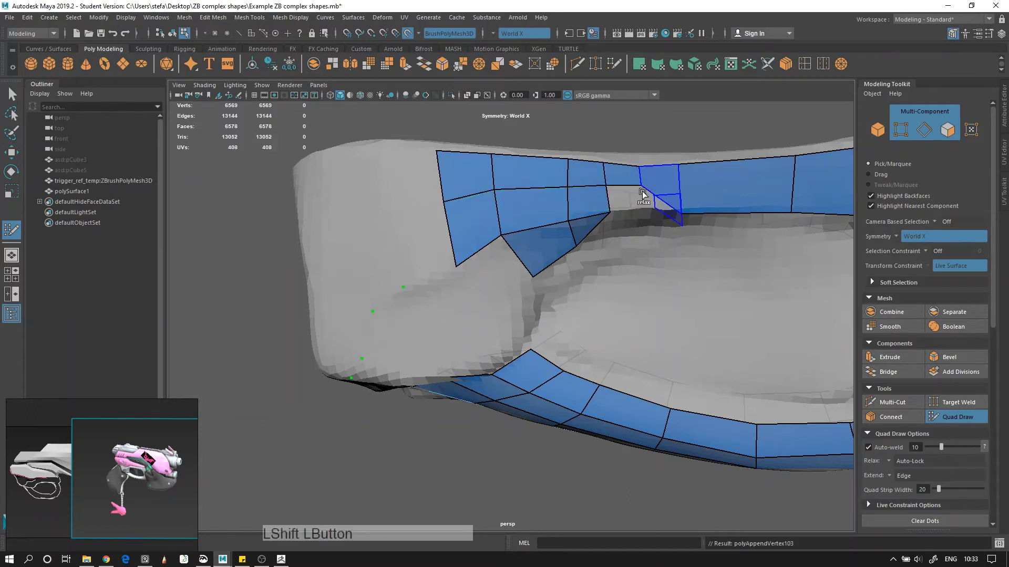
shift+click(642, 198)
drag(680, 209, 679, 198)
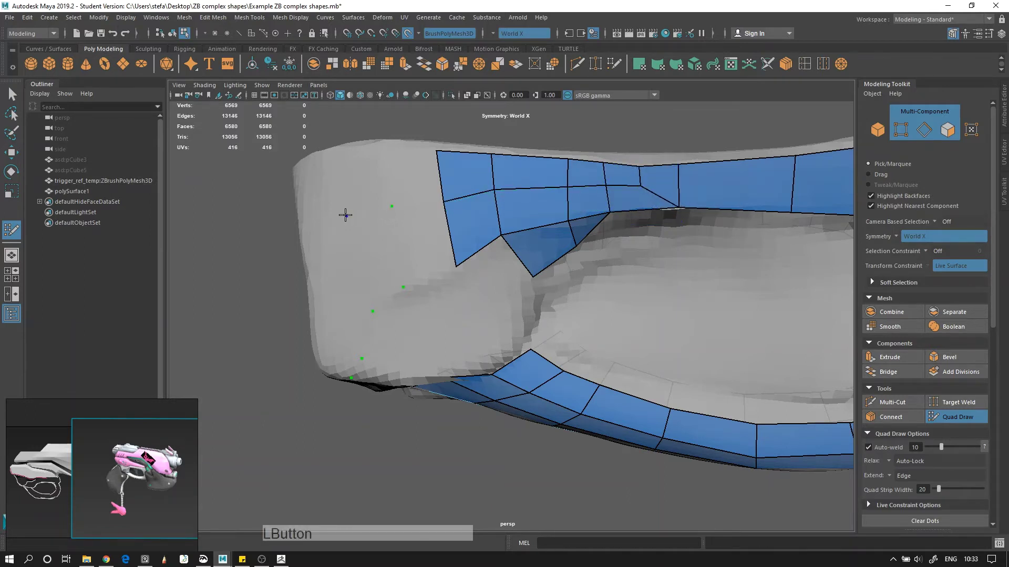
Step: Extend the uppermost row of quads to the wide end's outer corner and begin filling the rows beneath it
shift+click(363, 184)
key(ctrl+z)
shift+click(362, 181)
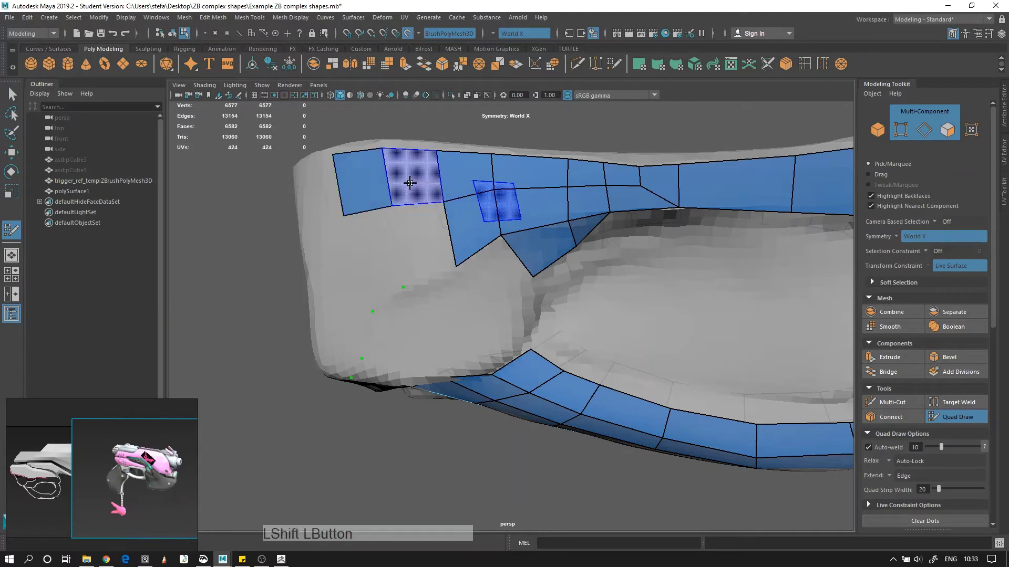
alt+drag(363, 181, 501, 207)
shift+click(569, 172)
alt+drag(581, 200, 555, 190)
shift+click(578, 164)
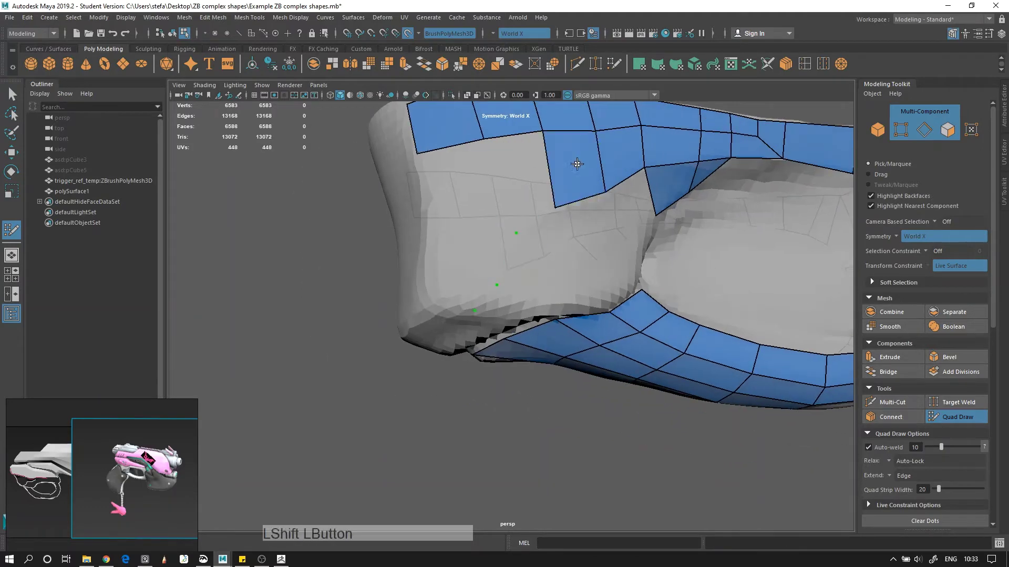
Step: Fill the remaining quads below the uppermost row out to the wide end's edge and adjust the vertices beside the opening
shift+click(518, 178)
shift+click(464, 194)
alt+drag(464, 194, 453, 205)
drag(468, 243, 508, 224)
drag(563, 202, 560, 197)
drag(508, 222, 537, 231)
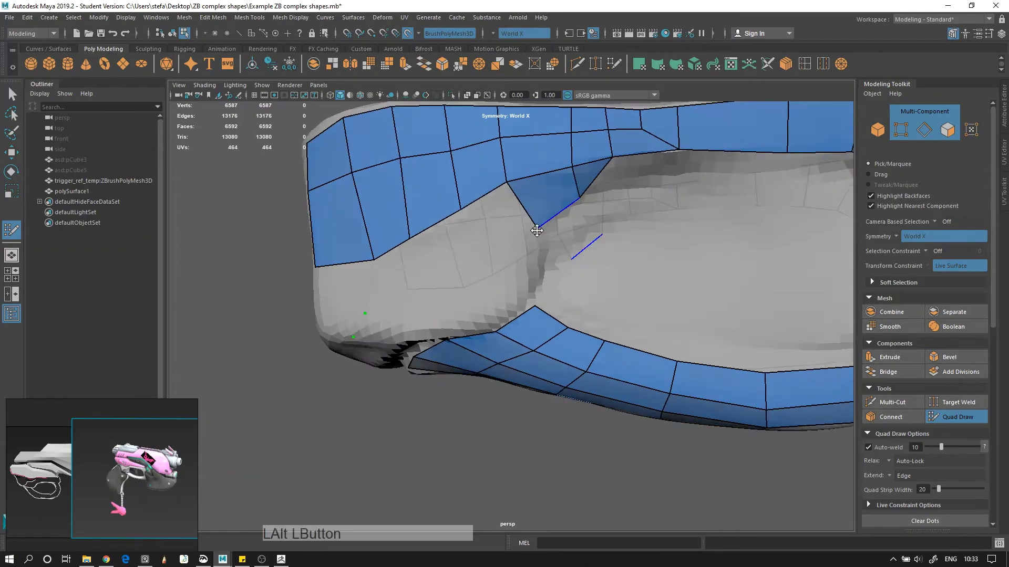
Step: Fill quads down the opening's near side until they join the lower strip, and even out their vertex spacing
shift+click(523, 270)
click(470, 273)
shift+click(499, 253)
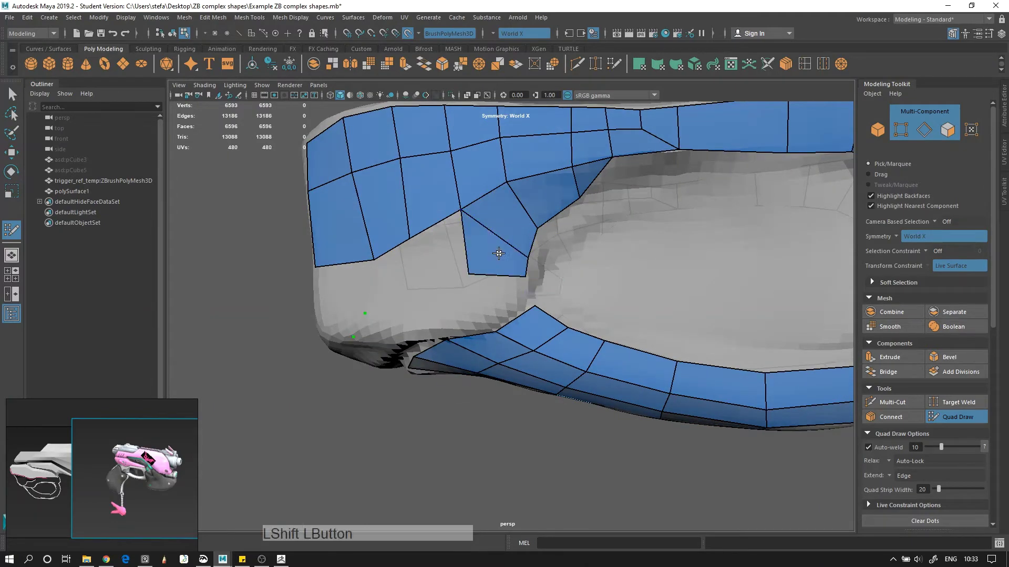
shift+click(504, 295)
click(486, 264)
alt+drag(450, 299, 484, 267)
shift+click(500, 236)
shift+click(507, 288)
drag(527, 254, 526, 259)
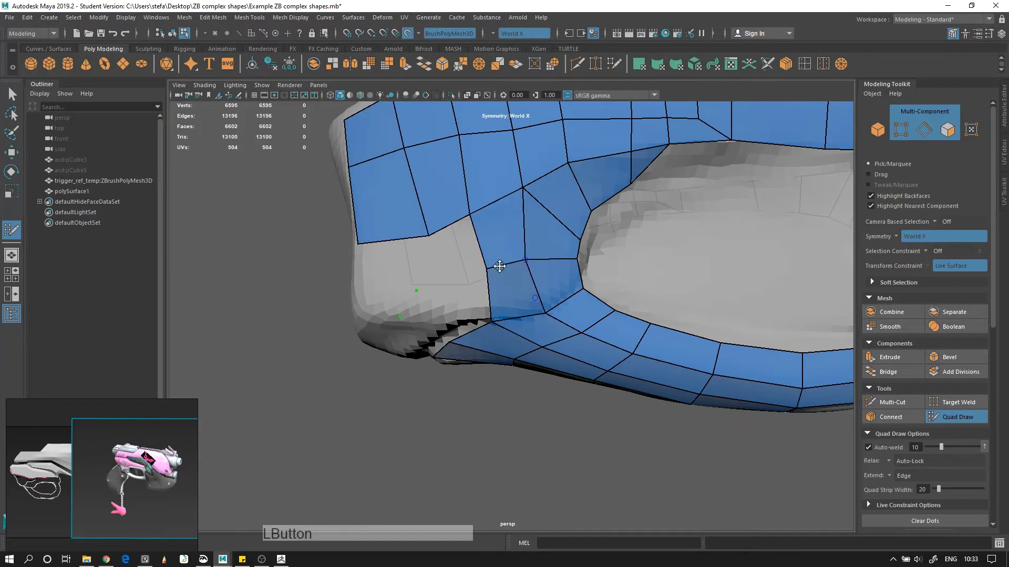
Step: Fill the lower quads on the wide end's side and extend them to its bottom corner
shift+click(453, 258)
shift+click(464, 303)
drag(419, 288, 438, 284)
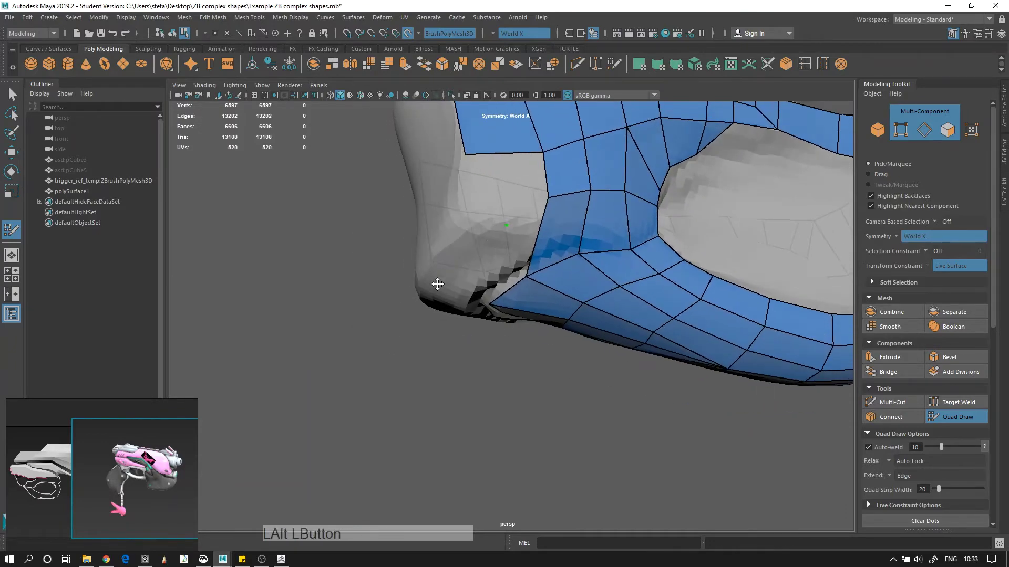
shift+click(512, 173)
mouse_move(514, 172)
alt+mouse_down()
mouse_move(534, 191)
mouse_move(614, 207)
mouse_move(569, 247)
mouse_move(545, 203)
mouse_move(586, 168)
alt+mouse_up()
shift+click(531, 189)
Step: Insert an edge loop along the crease above the lower strip, clear the wide end's lower corner quad, and adjust nearby vertices
ctrl+shift+click(530, 179)
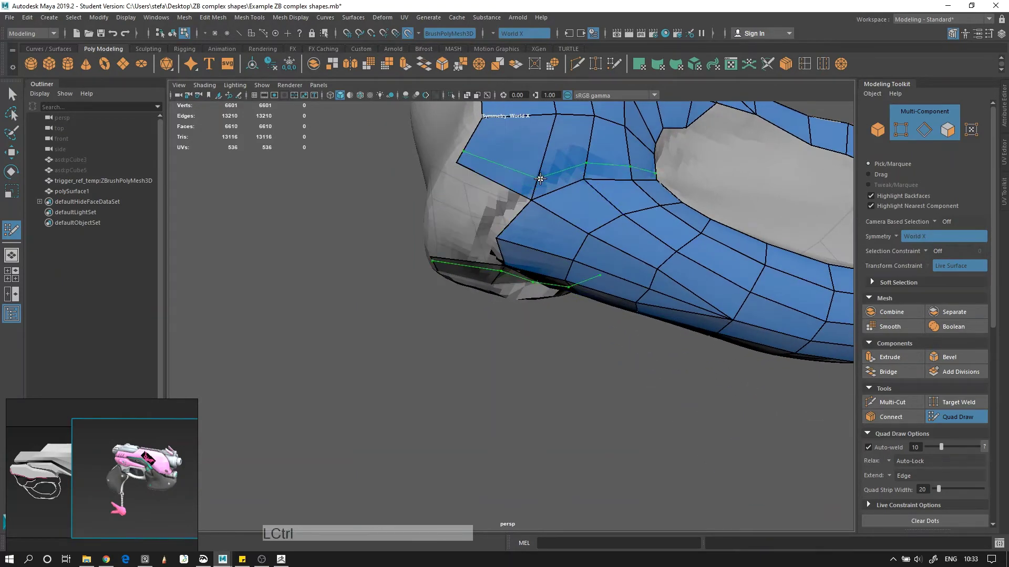
ctrl+shift+click(528, 180)
mouse_move(531, 201)
mouse_down()
mouse_move(554, 185)
mouse_move(528, 204)
mouse_move(461, 197)
mouse_up()
drag(461, 196, 469, 193)
drag(479, 146, 458, 143)
mouse_move(458, 144)
alt+mouse_down()
mouse_move(482, 176)
mouse_move(590, 162)
mouse_move(540, 169)
mouse_move(557, 175)
mouse_move(511, 192)
alt+mouse_up()
ctrl+click(529, 184)
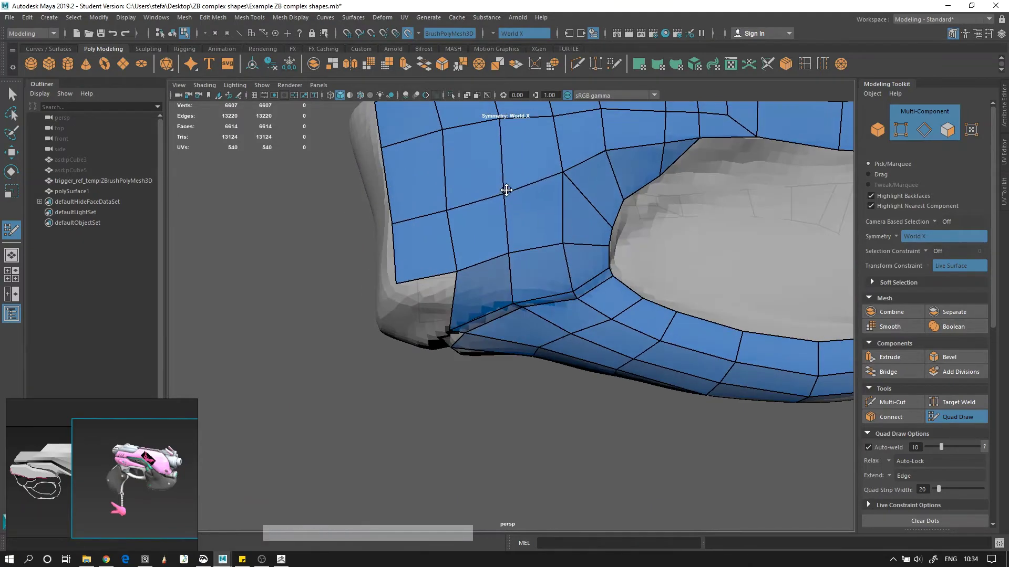
Step: Fill the wide end's lower corner with quads that connect its side to the underside
alt+middle_drag(454, 200, 485, 211)
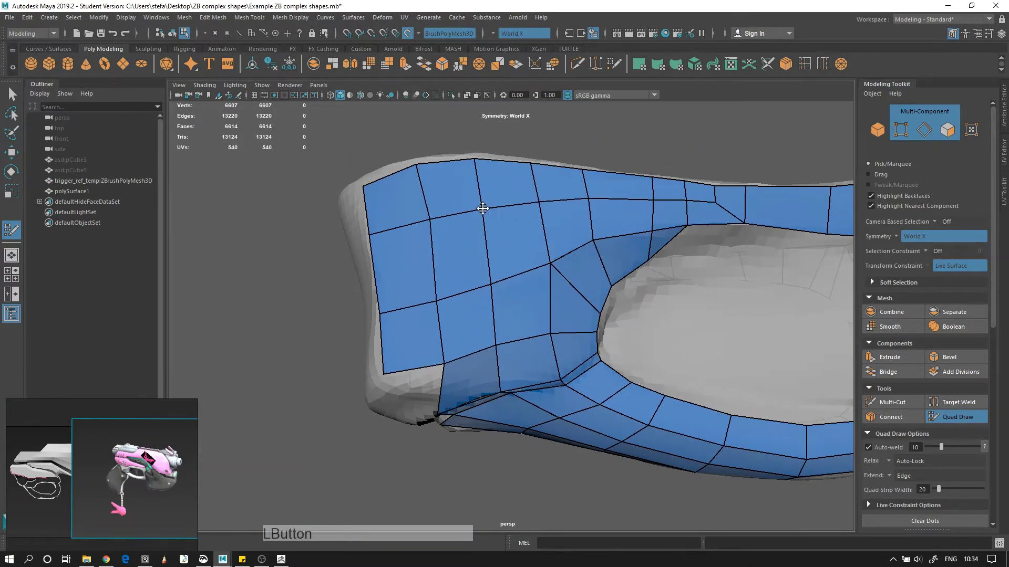
alt+drag(421, 218, 435, 217)
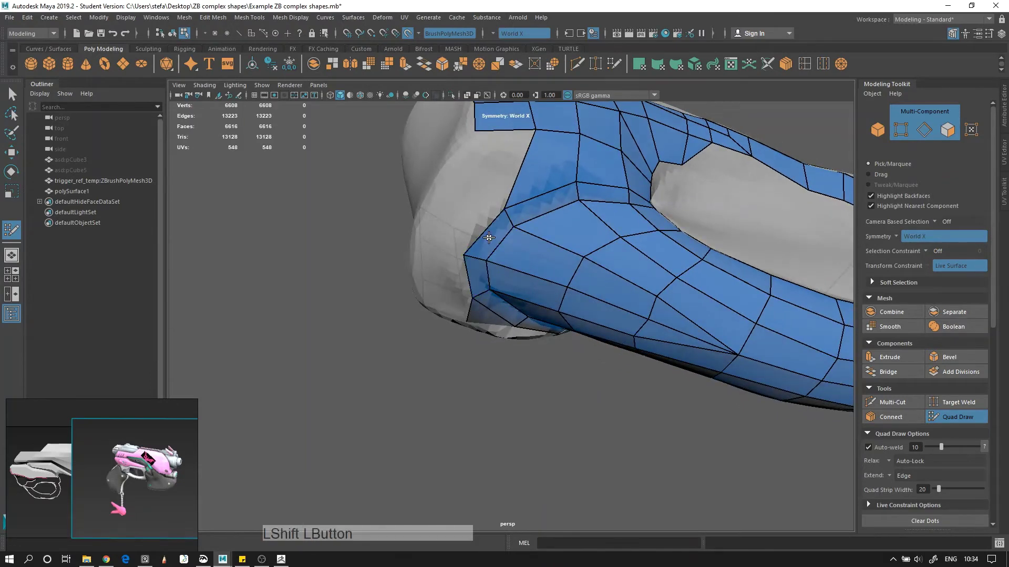
mouse_move(489, 238)
alt+mouse_down()
mouse_move(485, 194)
mouse_move(468, 210)
mouse_move(491, 248)
alt+mouse_up()
shift+click(467, 270)
shift+click(509, 225)
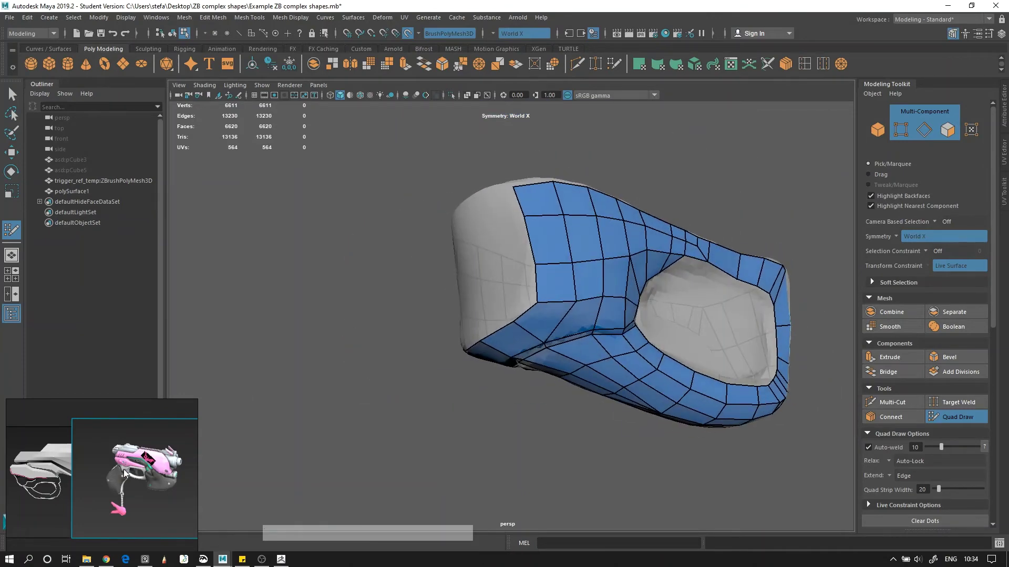
Step: Place a grid of dots across the wide end's face and fill it with quads up to the symmetry line
mouse_move(451, 294)
alt+mouse_down()
mouse_move(444, 333)
mouse_move(577, 255)
alt+mouse_up()
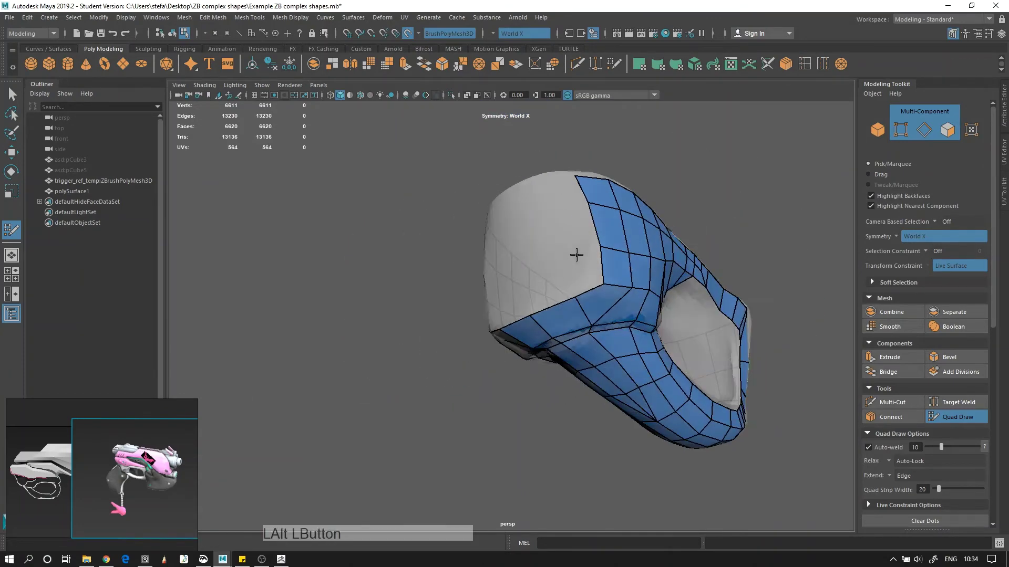
click(566, 256)
click(555, 208)
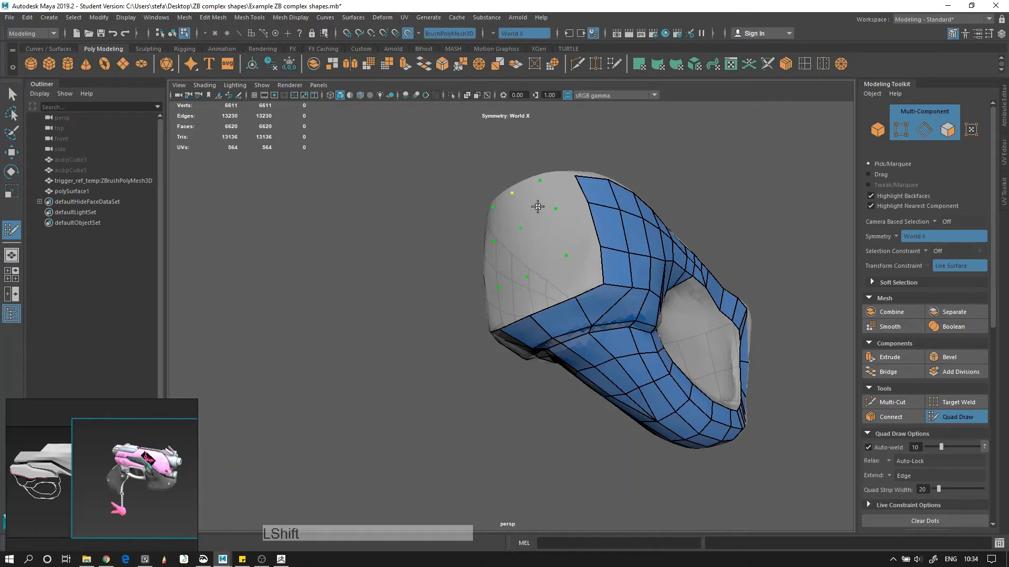
shift+click(538, 207)
key(ctrl+z)
shift+click(525, 236)
alt+drag(525, 236, 490, 260)
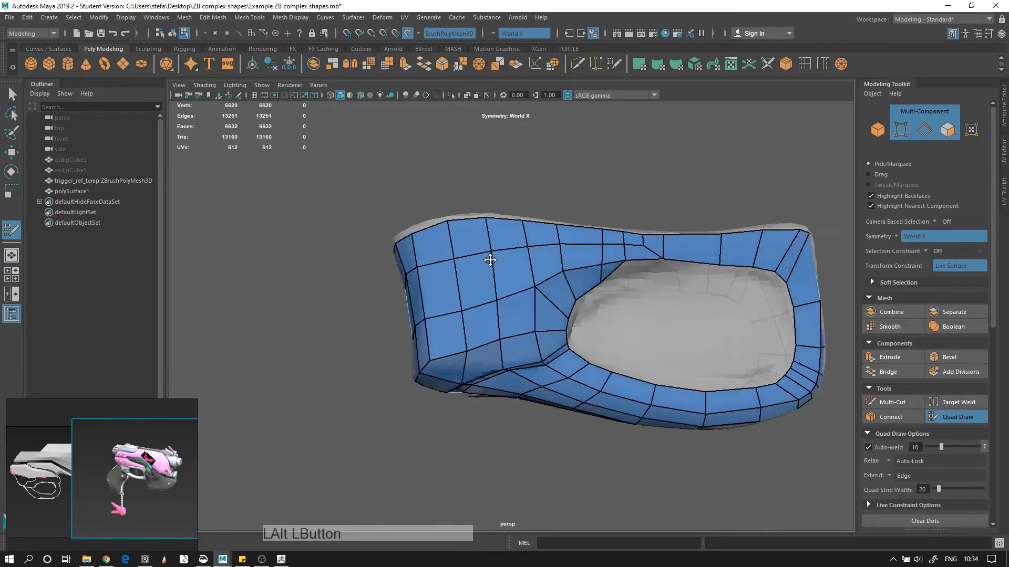
Step: Adjust the vertices on the opening's upper edge where the two rows merge, and leave Quad Draw
alt+middle_drag(490, 260, 410, 221)
alt+right_drag(514, 226, 541, 216)
click(531, 217)
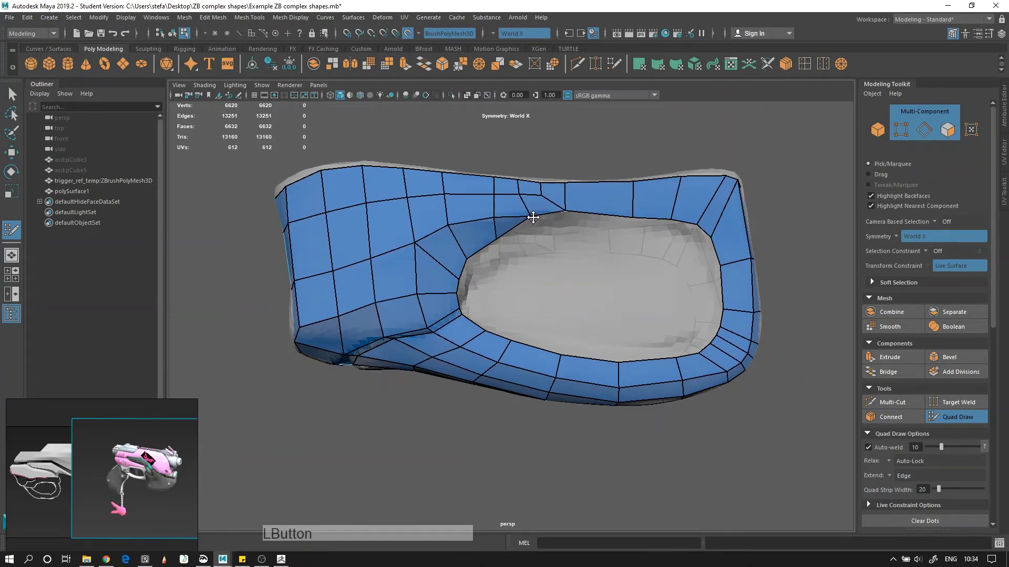
click(564, 210)
alt+right_drag(564, 210, 582, 293)
key(alt+d)
mouse_move(573, 306)
alt+mouse_down()
mouse_move(597, 285)
mouse_move(653, 187)
mouse_move(618, 227)
alt+mouse_up()
click(653, 187)
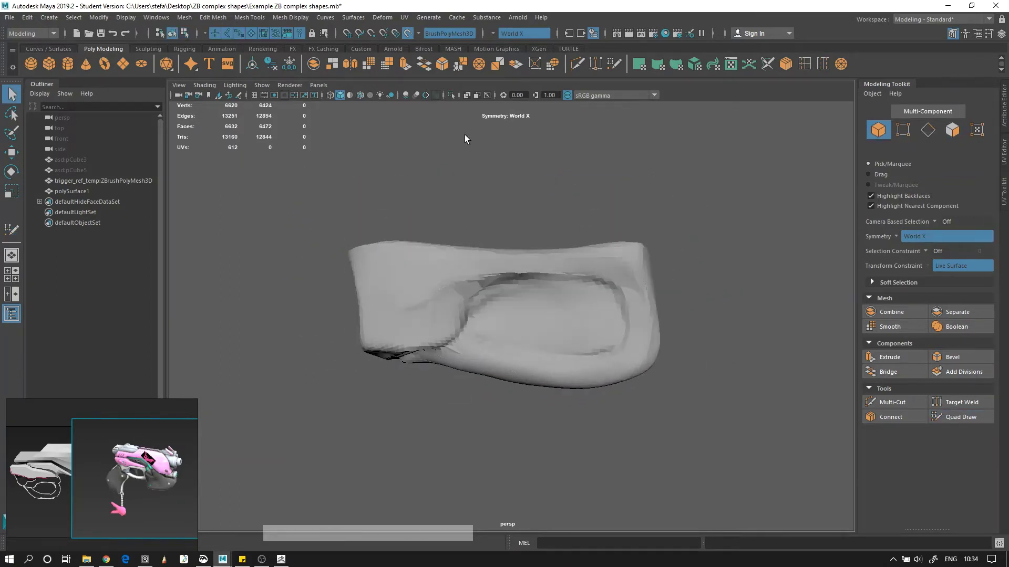
Step: Turn off the live surface and hide the sculpted reference mesh trigger_ref_temp:ZBrushPolyMesh3D
click(408, 34)
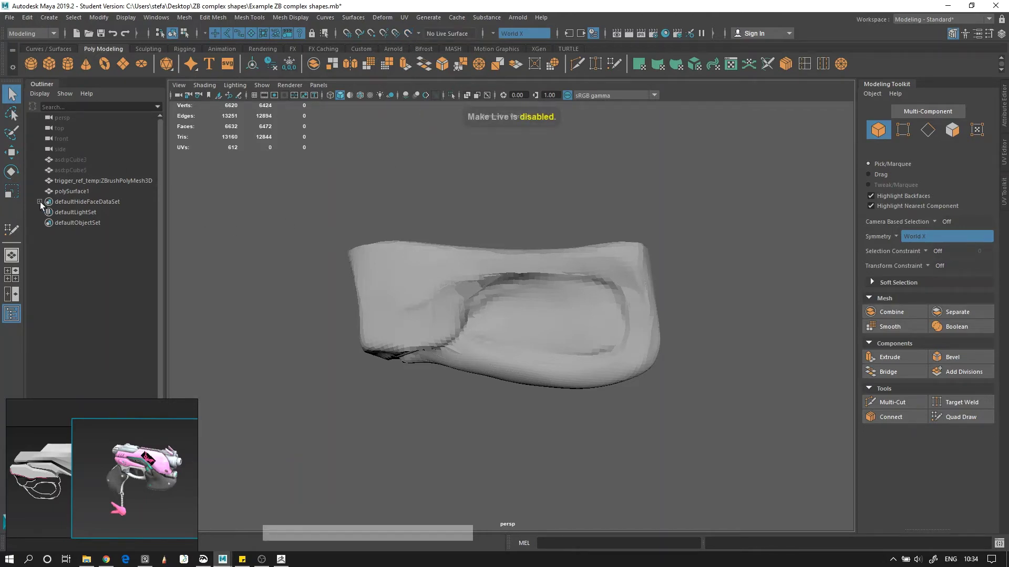
click(97, 181)
click(619, 219)
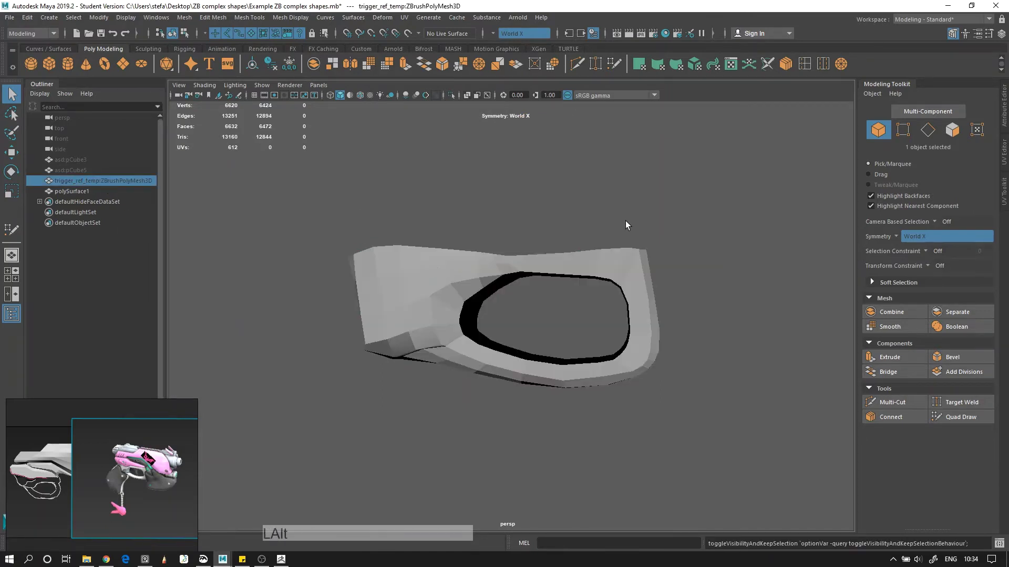
alt+drag(625, 221, 478, 266)
Step: Select the retopologised mesh polySurface1 and bring up its component selection options
click(445, 271)
alt+right_drag(445, 271, 405, 163)
alt+drag(405, 162, 480, 180)
right_click(494, 208)
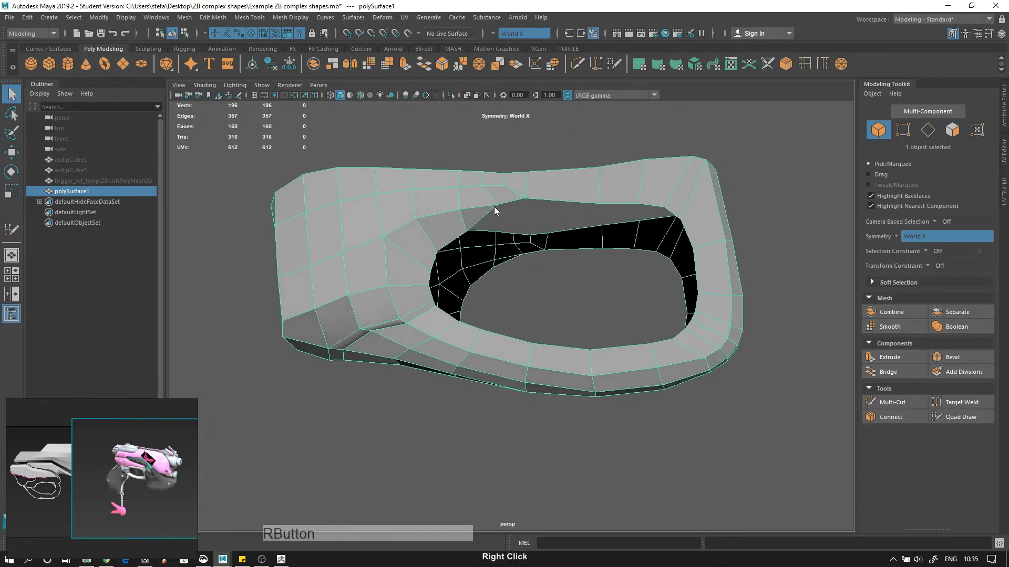
Step: Adjust the height of the mirrored vertex pair at the upper front edge of the trigger opening
right_drag(478, 199, 465, 197)
alt+drag(465, 197, 508, 217)
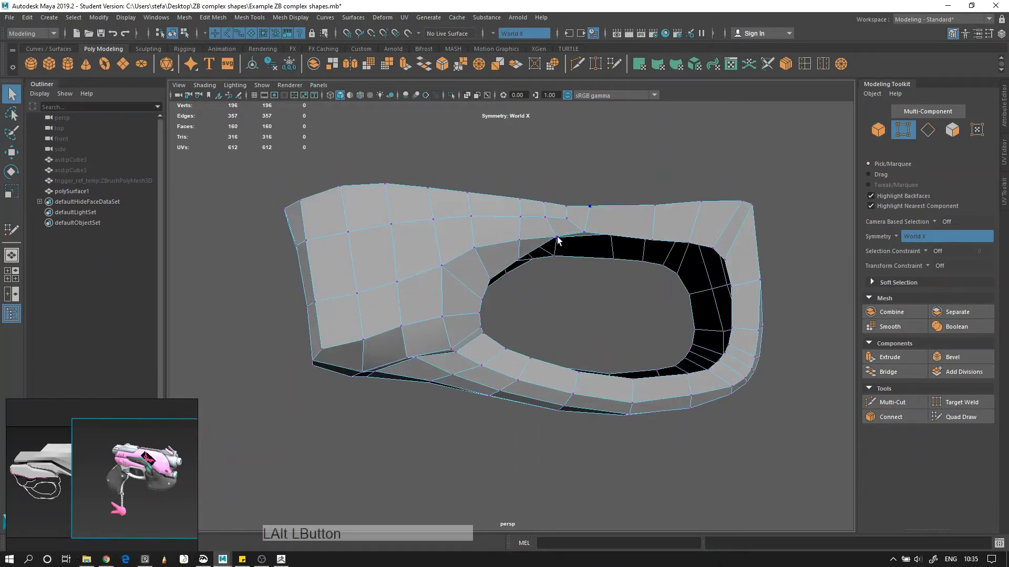
mouse_move(558, 240)
mouse_down()
mouse_move(559, 279)
mouse_move(550, 251)
mouse_up()
key(w)
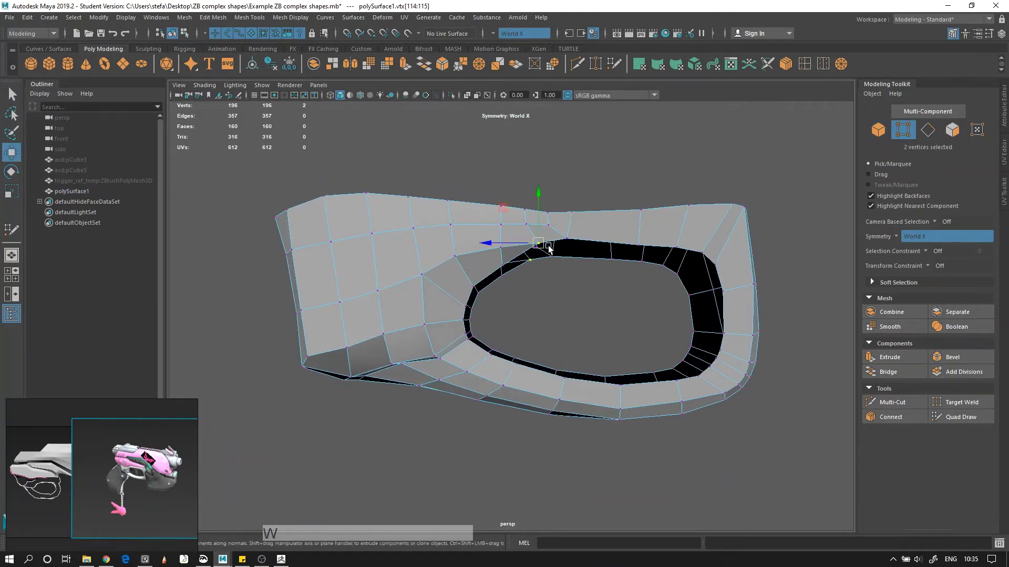
click(538, 218)
right_drag(526, 247, 534, 239)
Step: Soften all the edges of the trigger guard mesh polySurface1
alt+drag(512, 261, 527, 256)
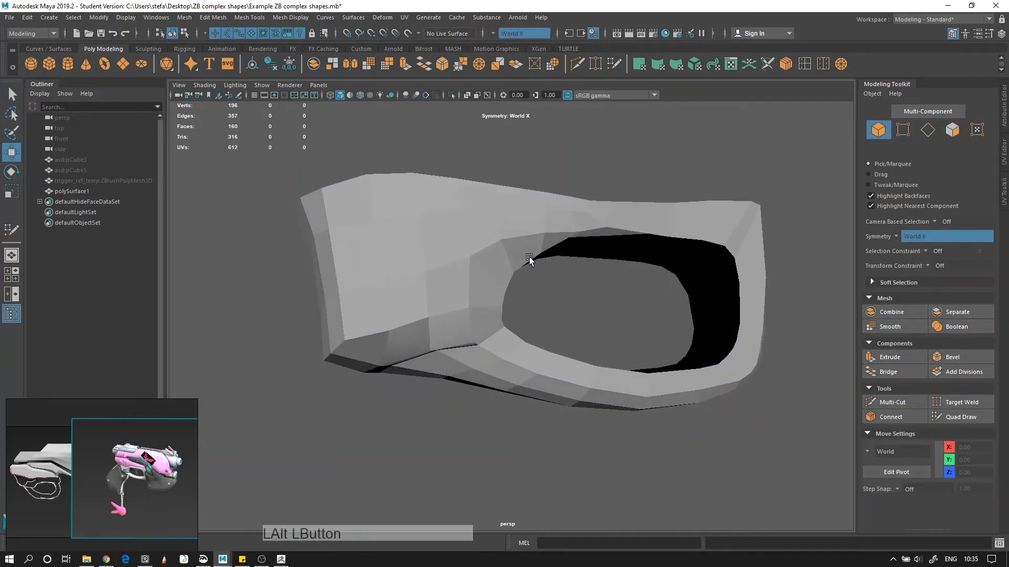
click(509, 260)
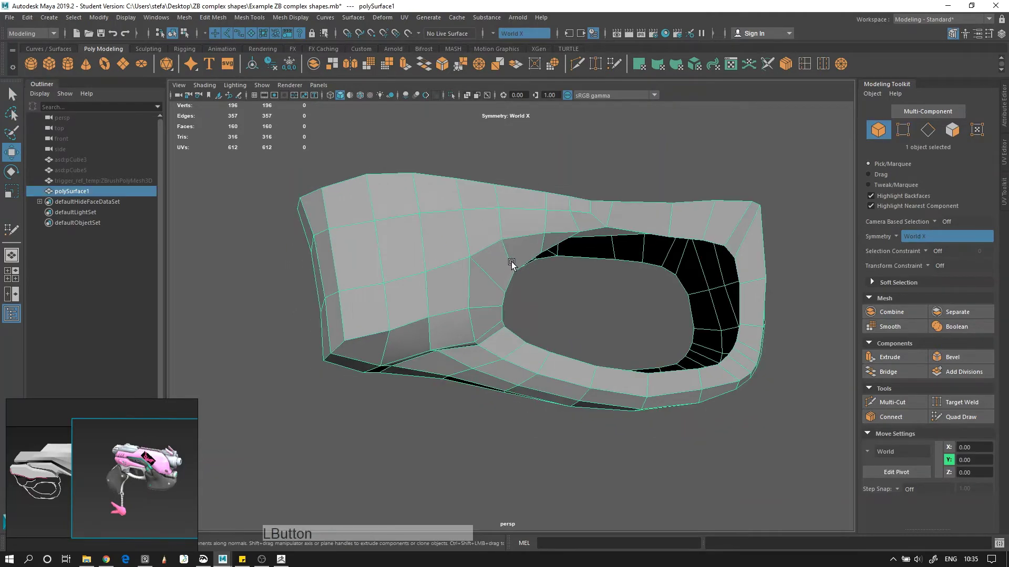
click(291, 18)
click(325, 109)
key(alt+d)
alt+drag(430, 244, 436, 242)
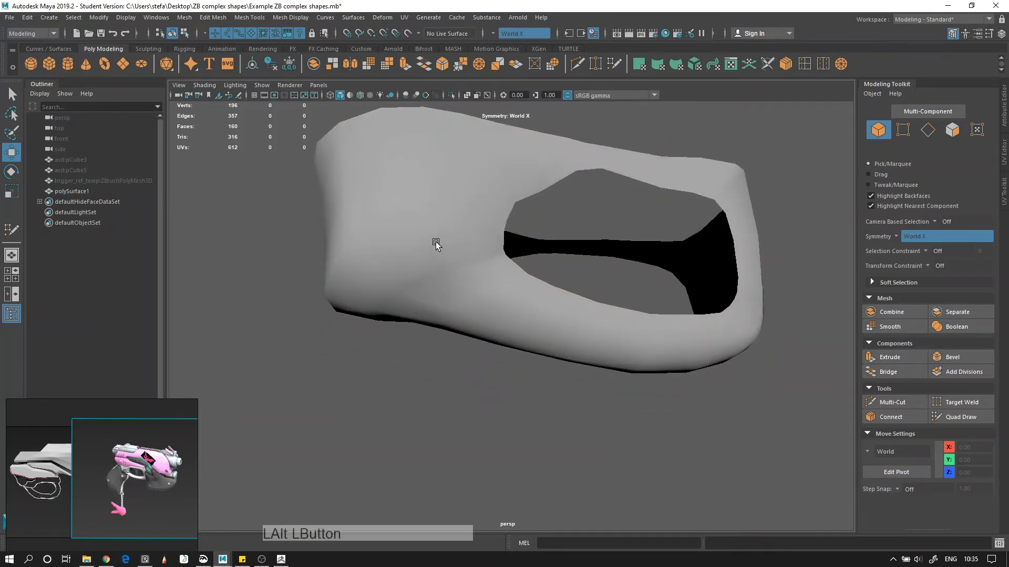
Step: Harden the edges of the crease running along the lower side of the trigger guard
click(432, 226)
right_drag(432, 220, 436, 208)
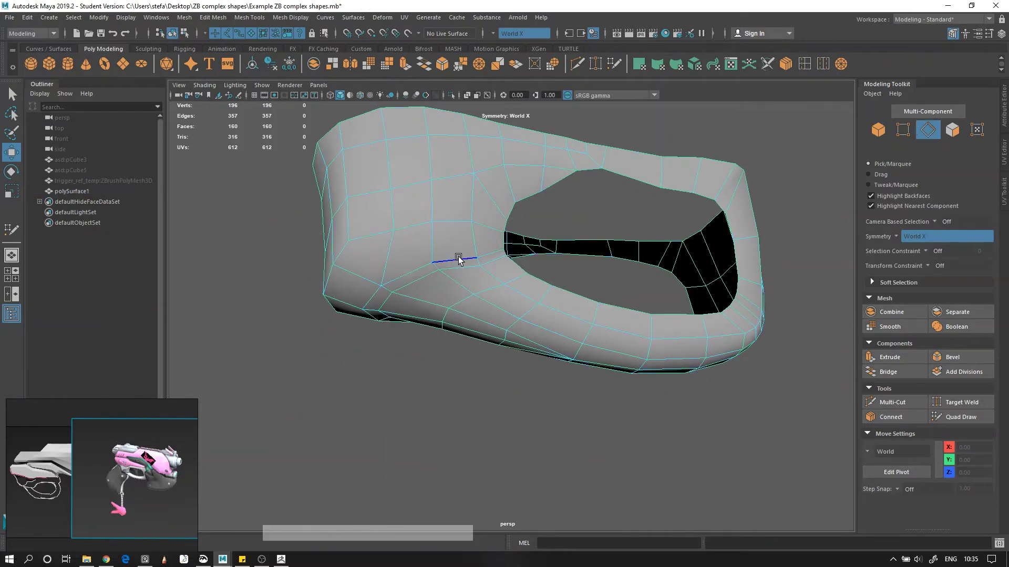
double_click(459, 264)
shift+click(462, 268)
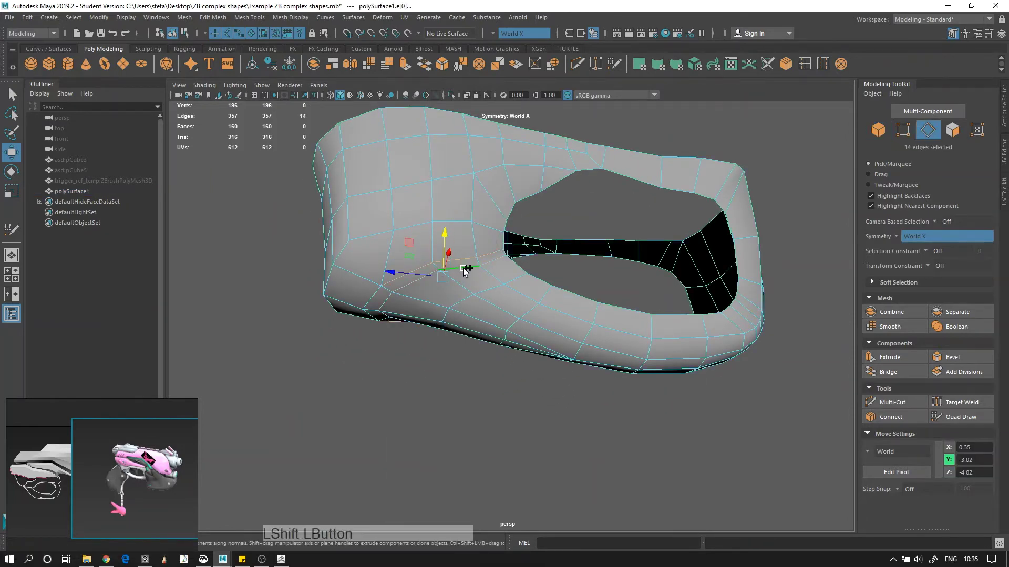
click(301, 17)
click(326, 96)
right_drag(444, 269, 448, 272)
alt+drag(448, 273, 439, 252)
Step: Harden the vertical edge loop along the front corner of the trigger guard, continuing around its bottom
click(439, 252)
alt+right_drag(439, 253, 446, 241)
alt+drag(447, 242, 491, 220)
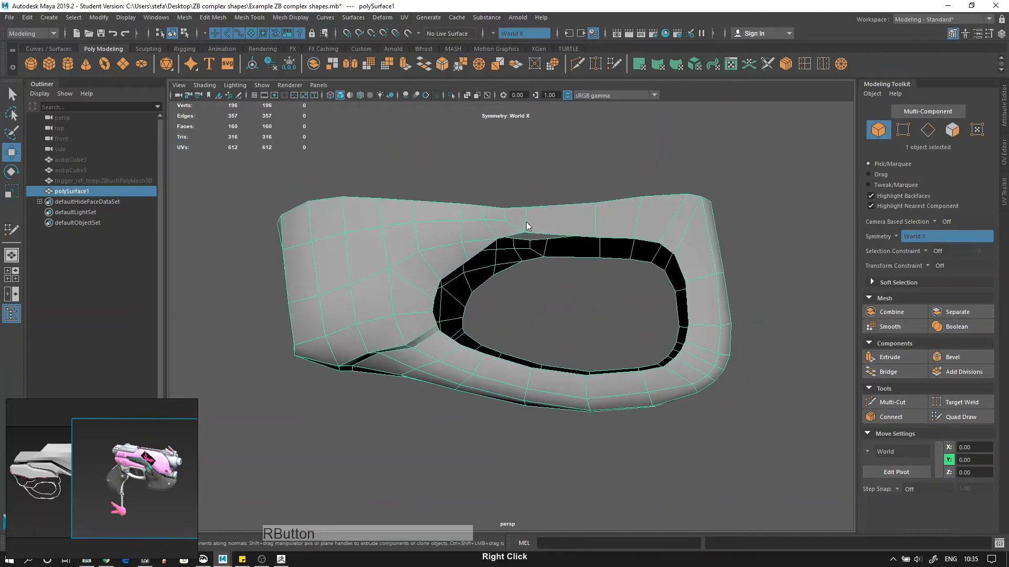
right_drag(526, 223, 525, 196)
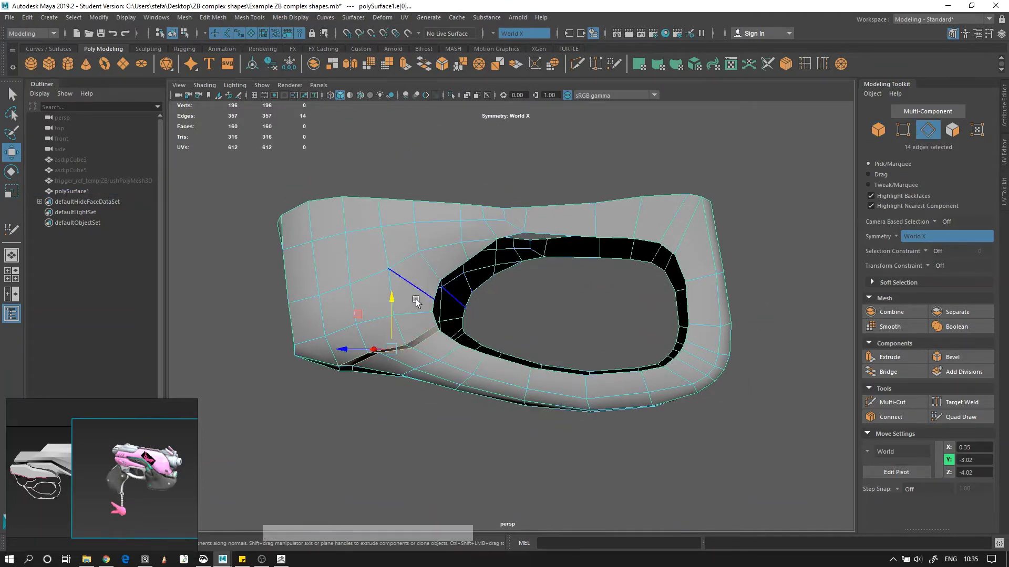
double_click(399, 263)
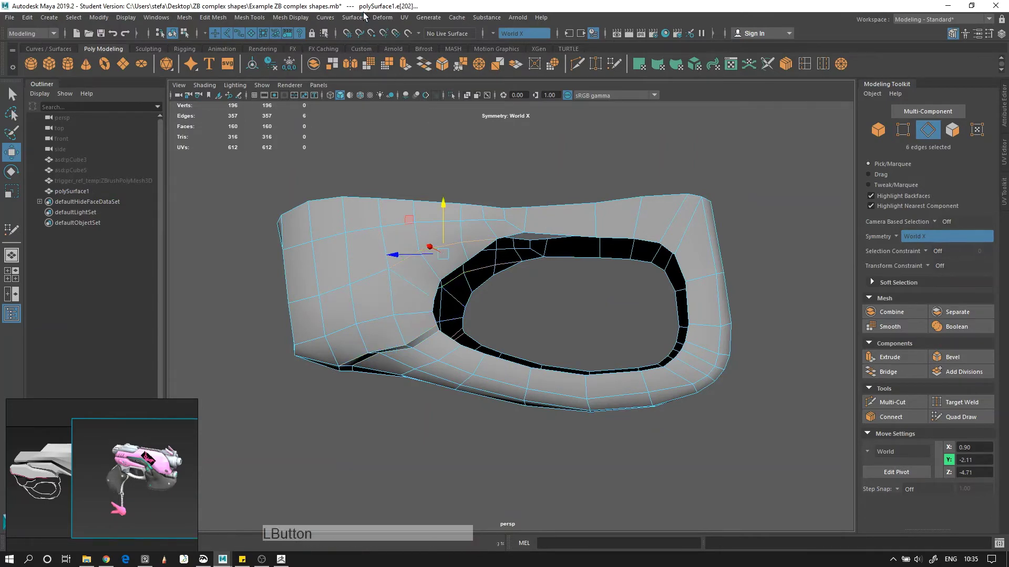
mouse_move(368, 252)
alt+mouse_down()
mouse_move(394, 266)
mouse_move(457, 262)
mouse_move(500, 276)
mouse_move(505, 293)
alt+mouse_up()
double_click(394, 265)
shift+double_click(522, 304)
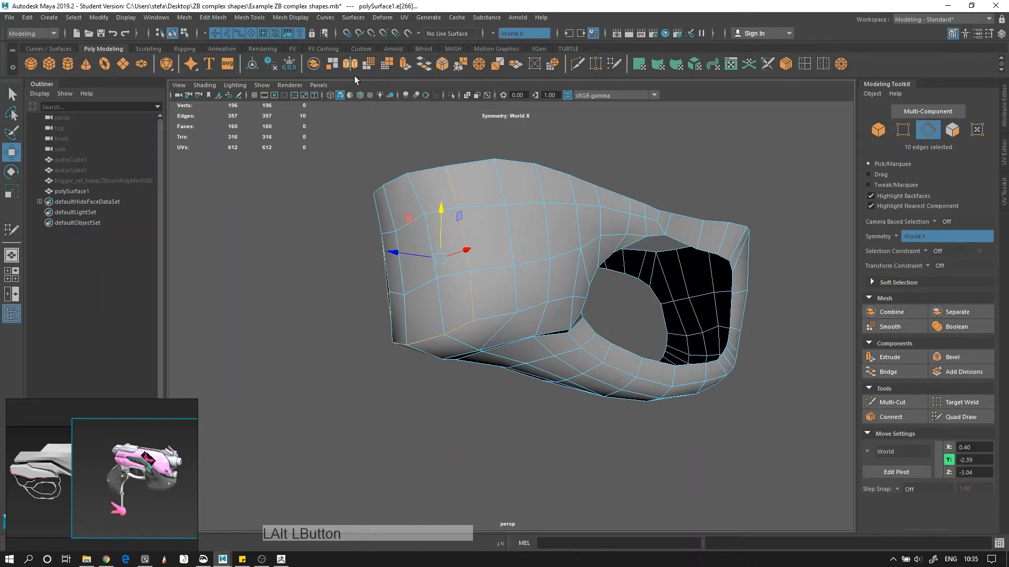
key(g)
alt+drag(497, 204, 471, 254)
right_drag(471, 254, 395, 237)
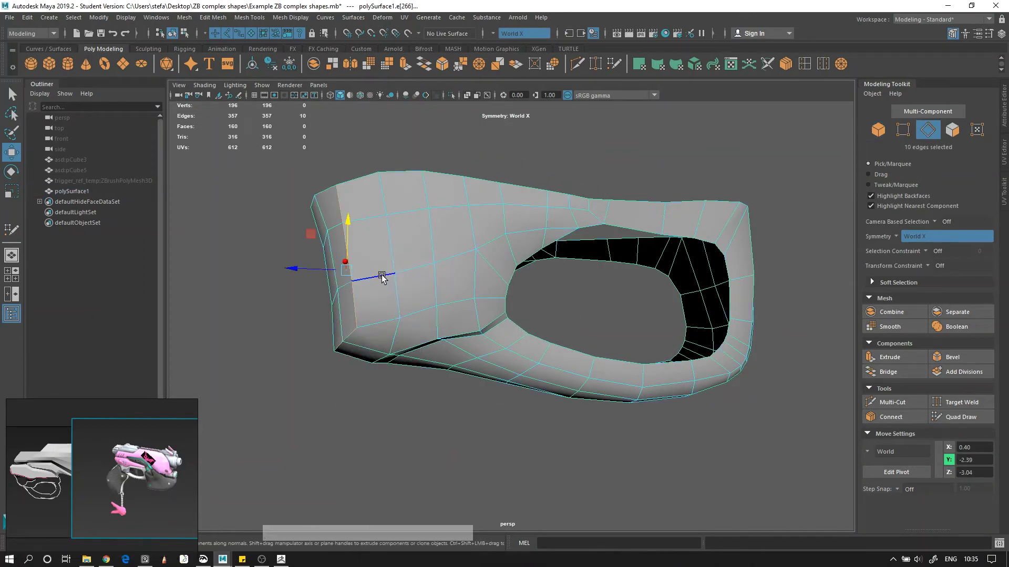
Step: Reposition the mirrored vertex pair on the lower side edge of the trigger guard's front block
alt+drag(582, 218, 468, 222)
key(alt+d)
alt+right_drag(467, 223, 391, 263)
alt+drag(452, 247, 521, 248)
alt+right_drag(521, 248, 483, 316)
click(483, 309)
right_drag(475, 267, 441, 272)
alt+drag(441, 273, 543, 322)
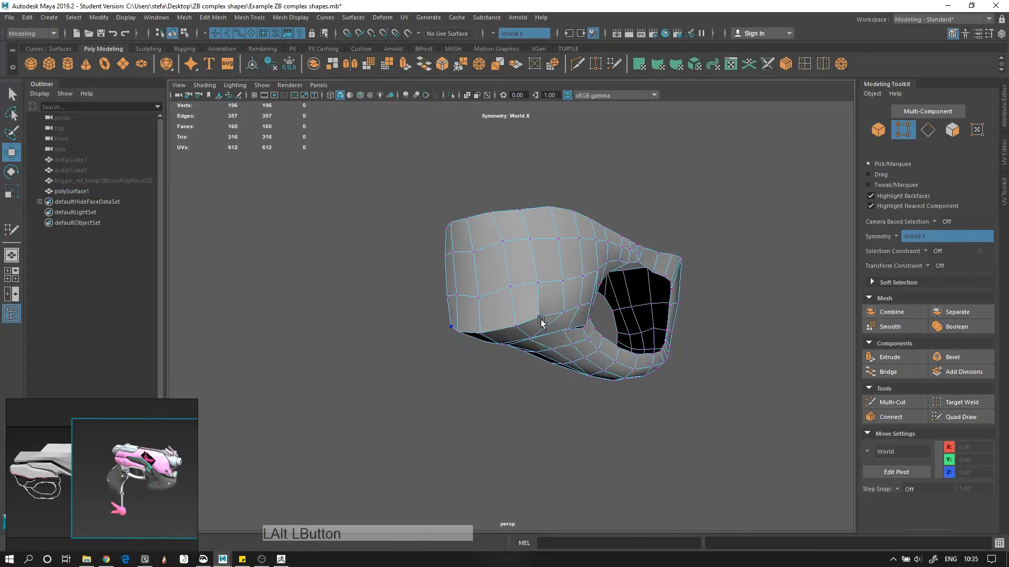
click(540, 317)
key(w)
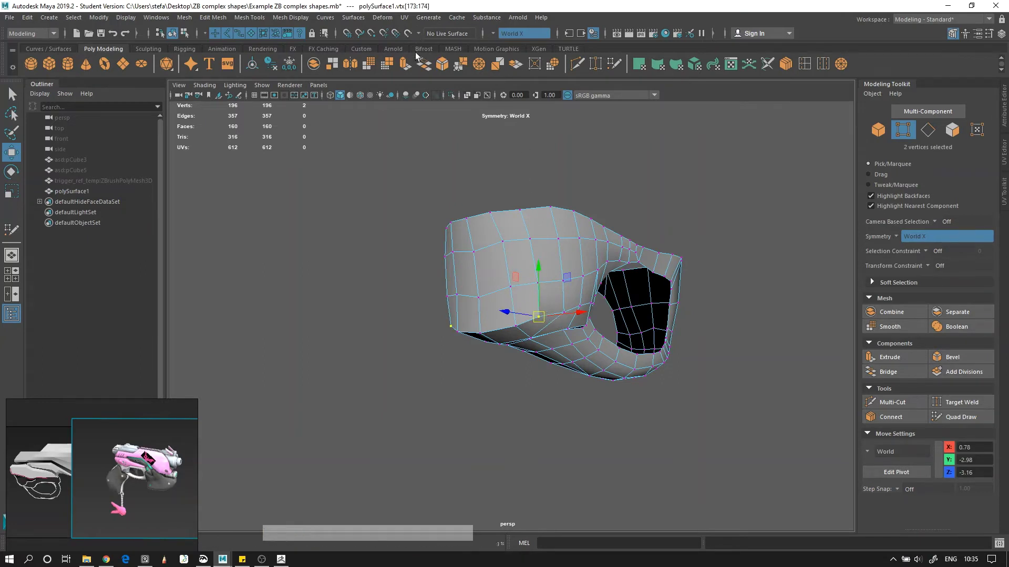
drag(569, 277, 519, 308)
key(alt+d)
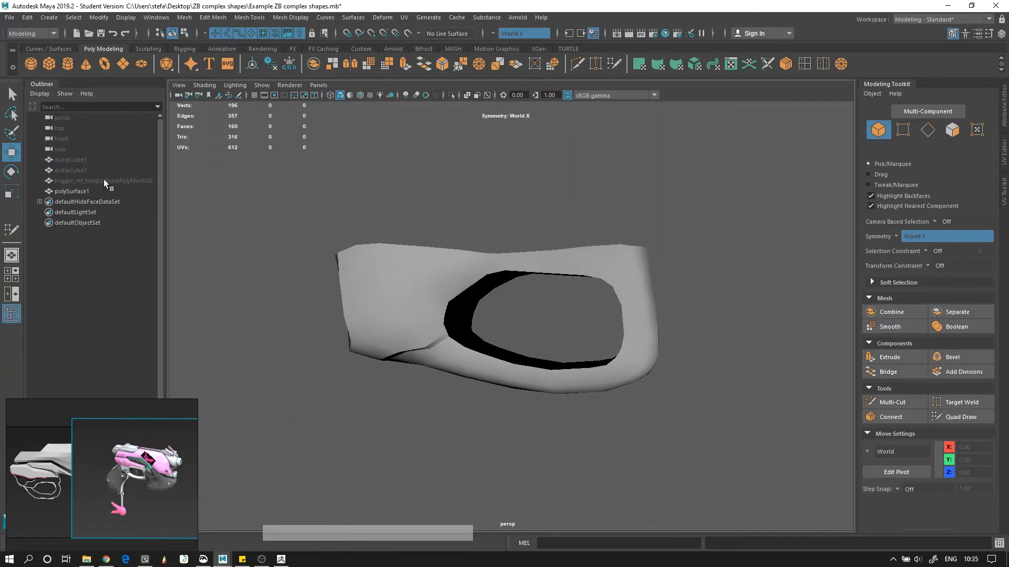
Step: Unhide the gun body meshes asd:pCube3 and asd:pCube5 around the trigger guard
click(103, 171)
shift+click(86, 161)
key(h)
key(alt+d)
alt+drag(311, 366, 389, 315)
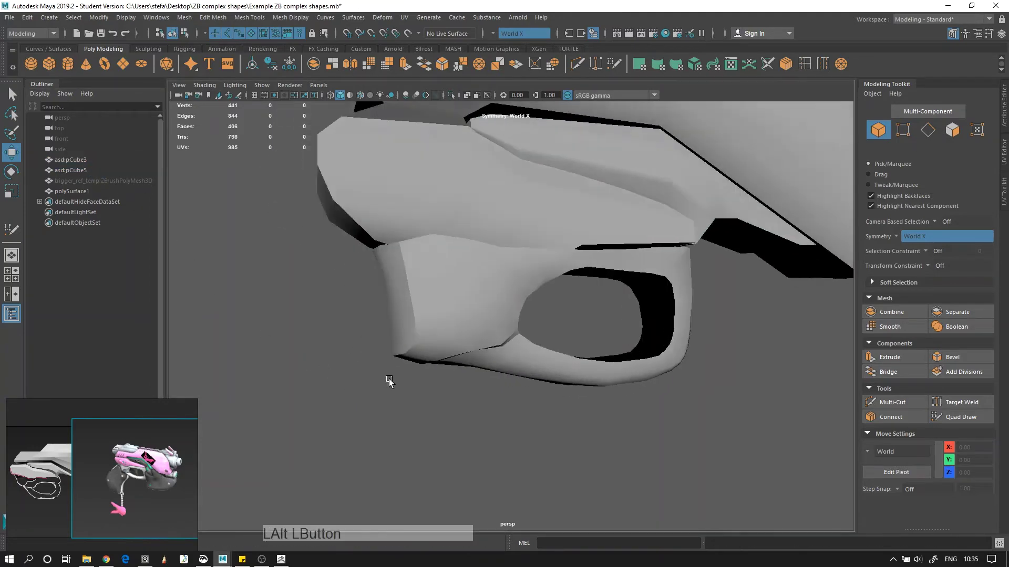
Step: Raise the mirrored edges along the trigger guard's top border toward the gun body above
click(542, 306)
alt+drag(543, 306, 604, 258)
right_drag(607, 269, 605, 239)
alt+drag(605, 239, 505, 231)
click(461, 257)
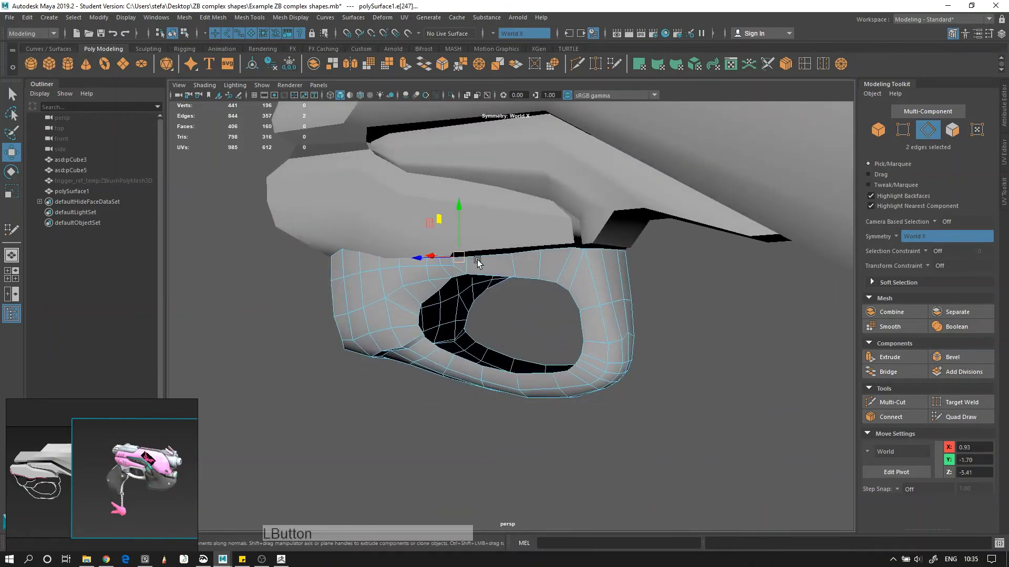
shift+click(499, 255)
click(478, 223)
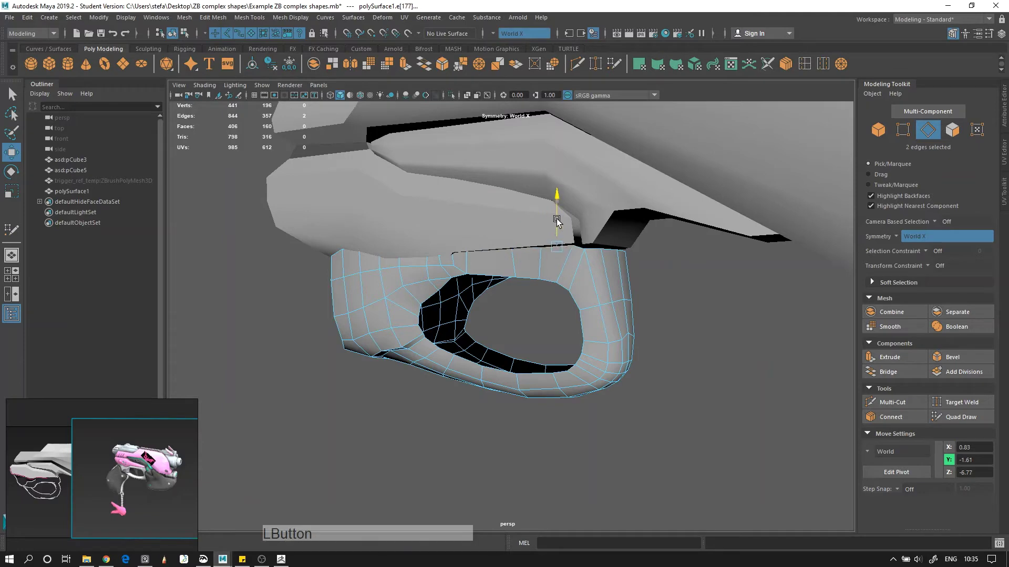
Step: Move the centre vertex at the top rear of the trigger guard along Z
alt+right_drag(599, 225, 644, 255)
alt+drag(644, 254, 685, 233)
right_drag(701, 221, 670, 221)
drag(742, 204, 696, 238)
alt+drag(739, 216, 594, 202)
click(651, 194)
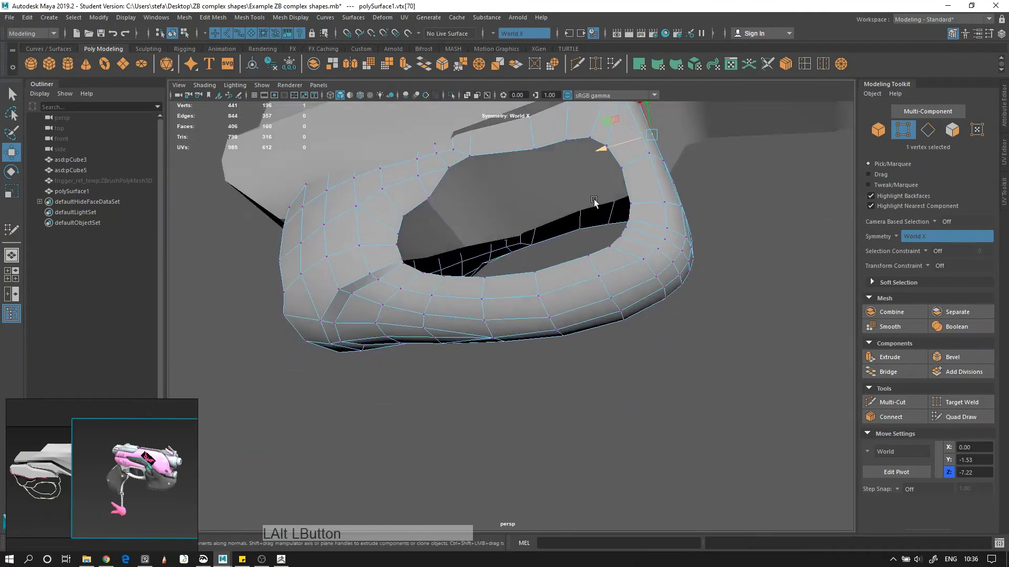
Step: Bridge the border edge loops on both sides of the trigger opening to form its inner wall
alt+drag(528, 199, 546, 254)
alt+right_drag(547, 254, 531, 149)
alt+drag(531, 149, 617, 211)
click(585, 293)
alt+drag(638, 244, 669, 333)
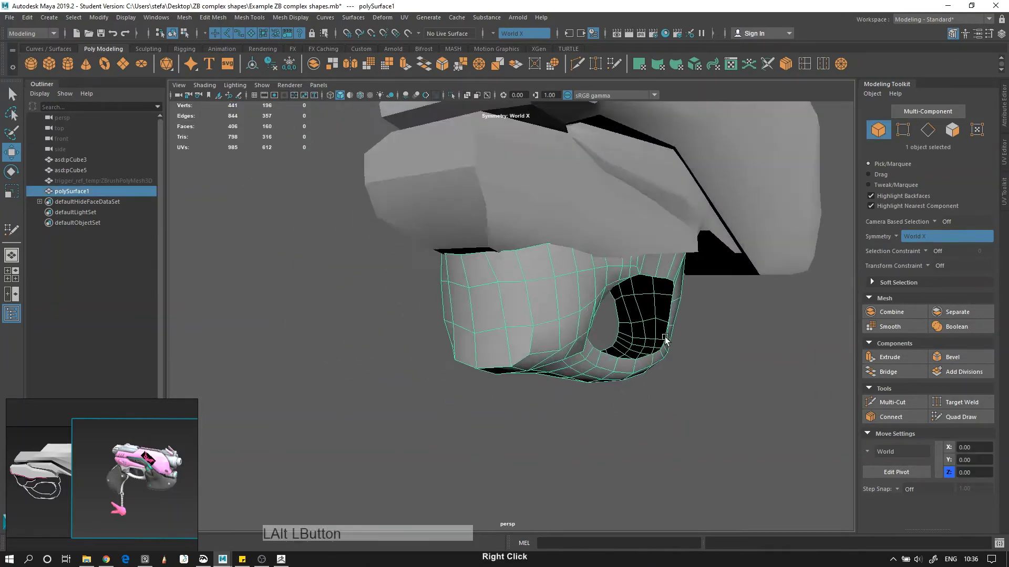
alt+right_drag(668, 333, 503, 214)
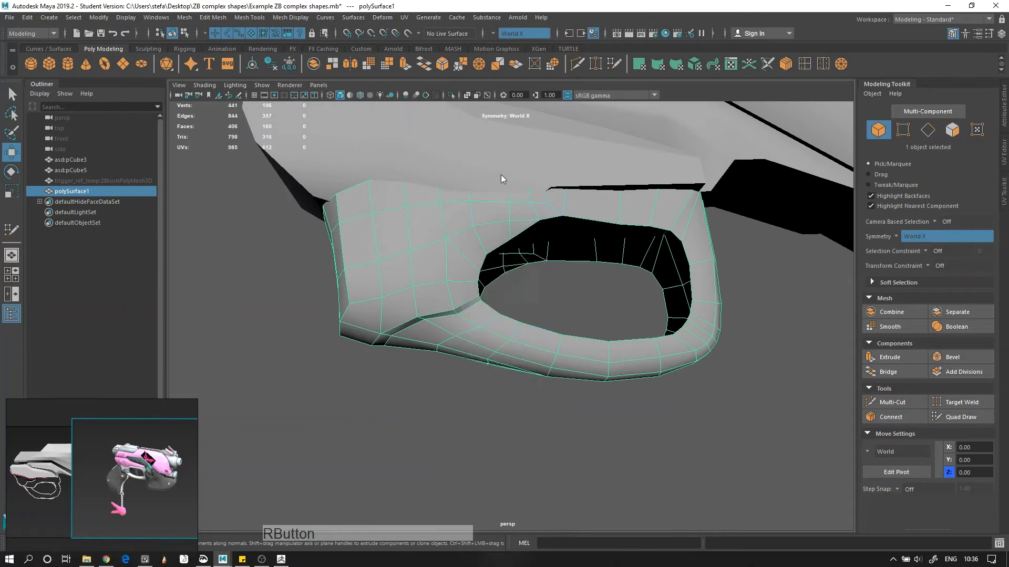
click(526, 230)
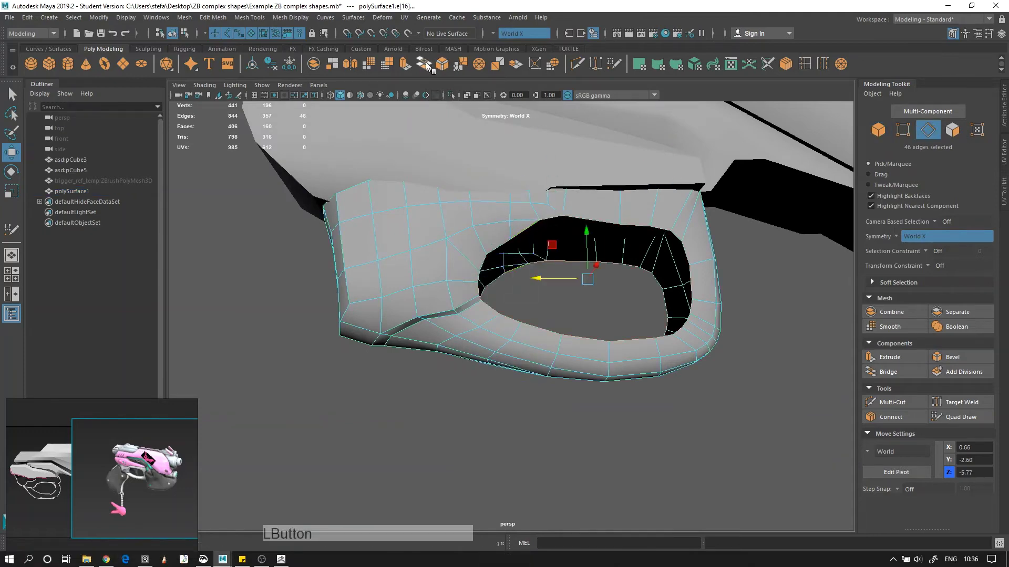
click(460, 65)
alt+drag(499, 275, 473, 303)
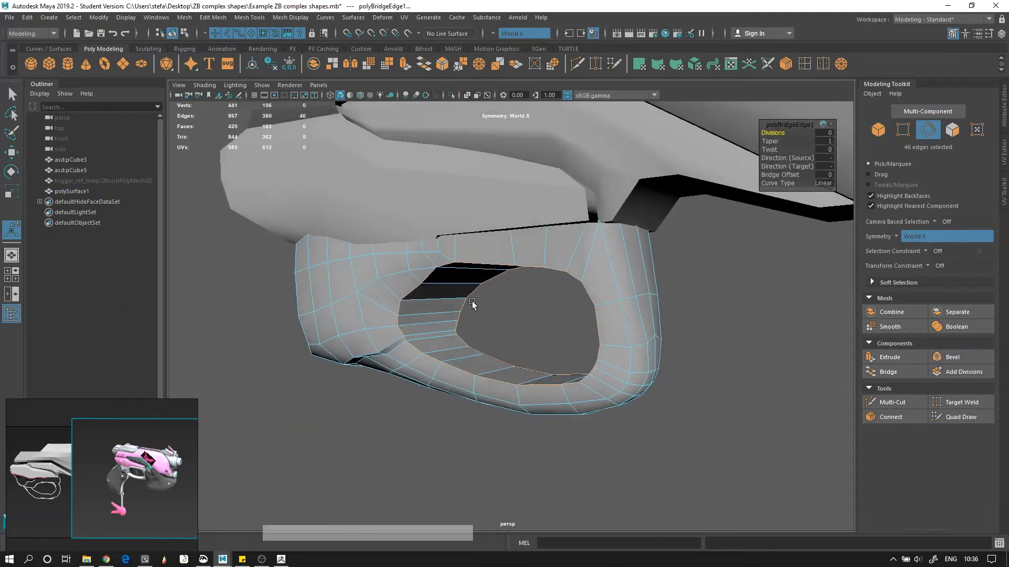
Step: Set the bridge to 1 division and try to scale the new middle edge loop along X
drag(780, 133, 781, 133)
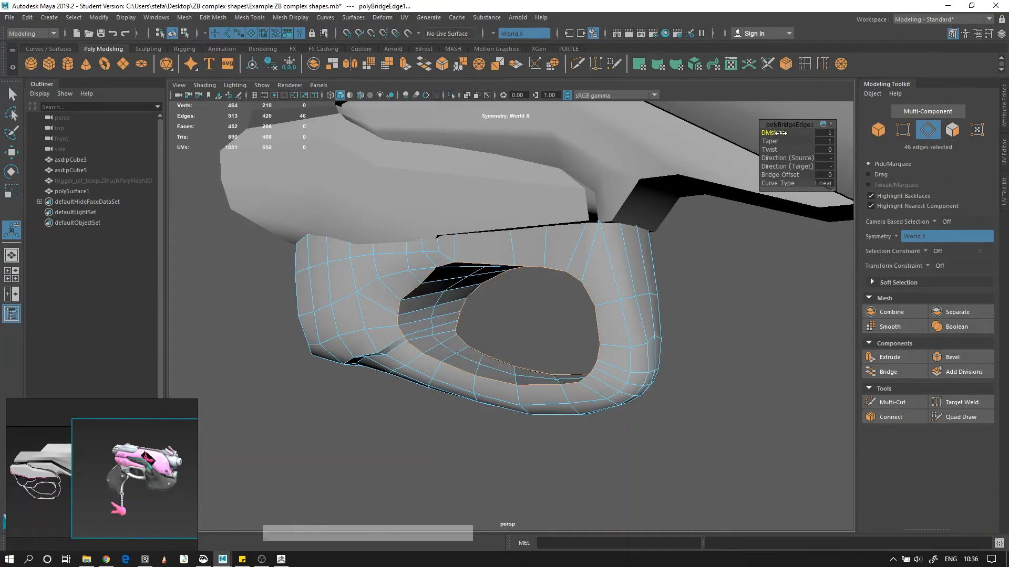
alt+drag(683, 207, 585, 204)
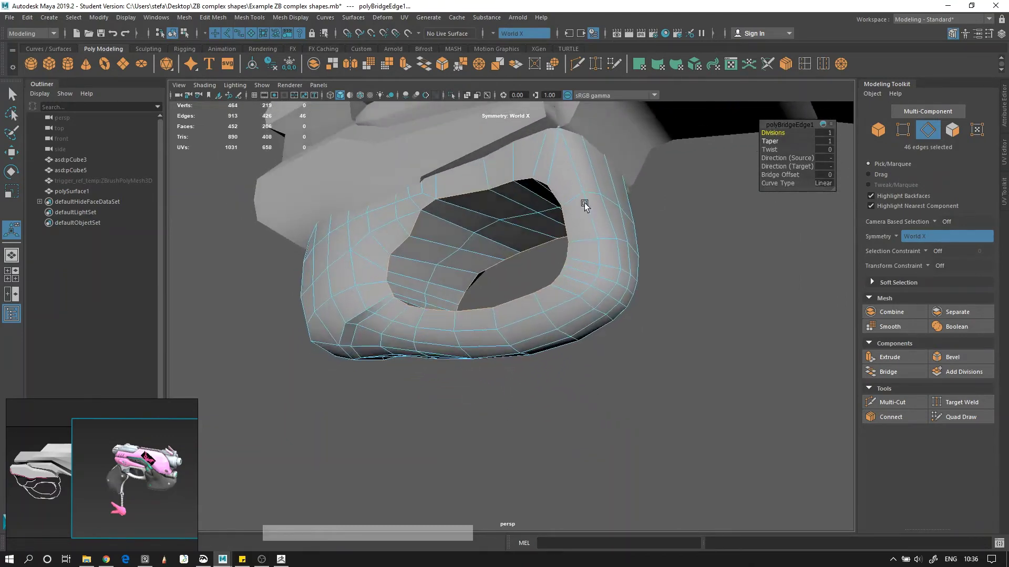
key(q)
right_click(430, 229)
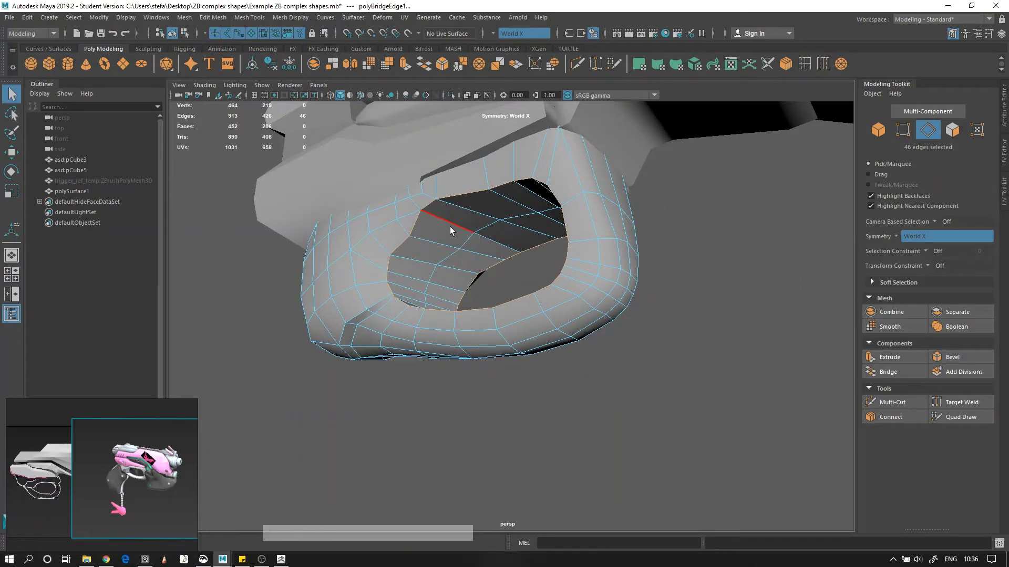
key(r)
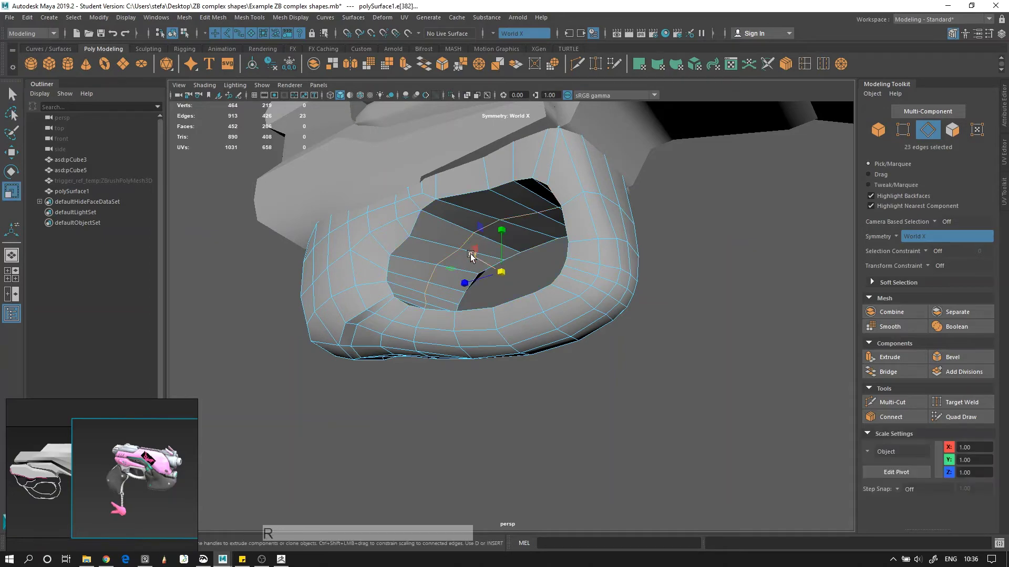
drag(472, 256, 664, 351)
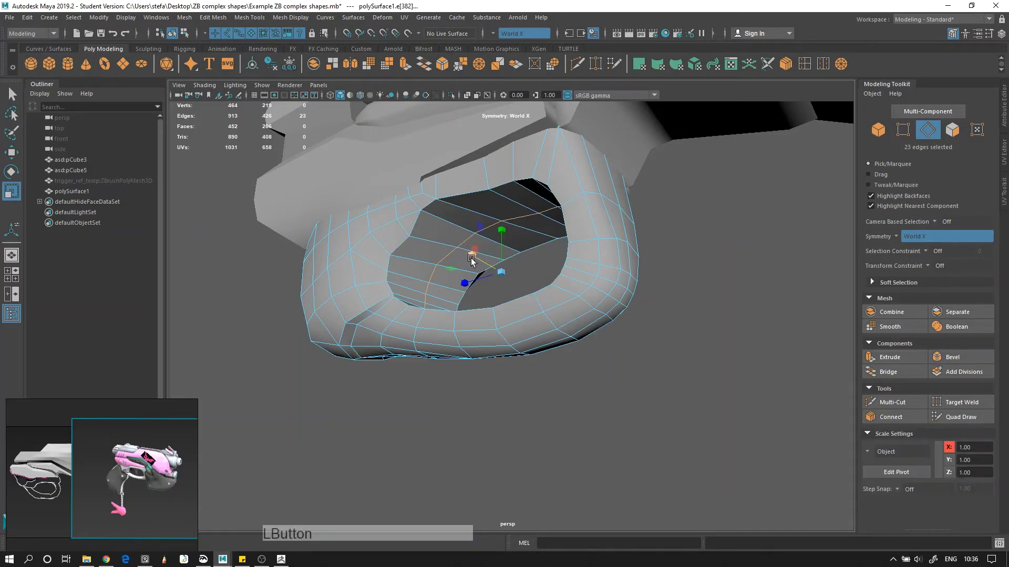
mouse_move(592, 329)
alt+mouse_down()
mouse_move(563, 354)
mouse_move(495, 331)
mouse_move(597, 345)
mouse_move(574, 333)
alt+mouse_up()
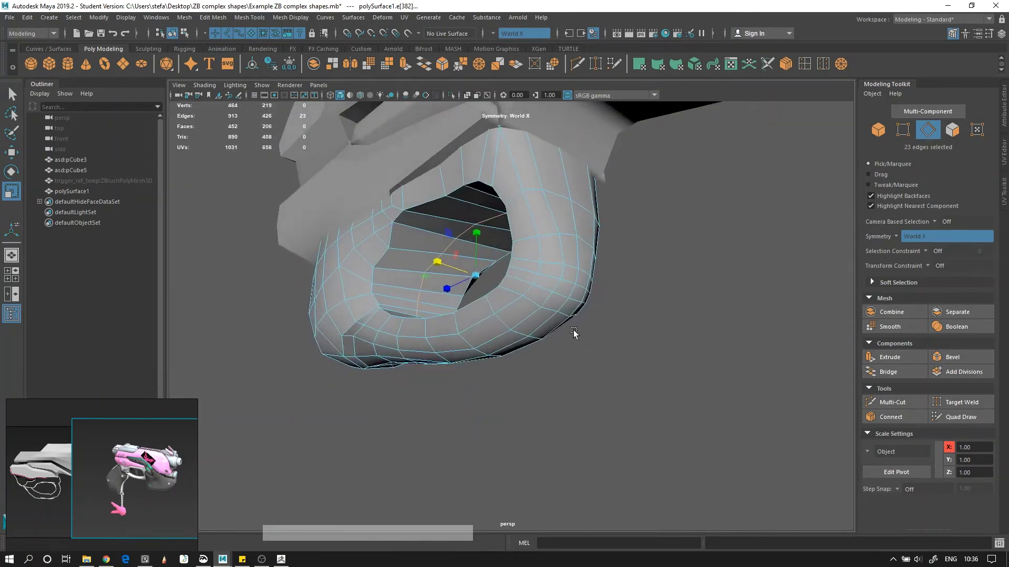
Step: Turn symmetry off and try again to scale the inner wall's middle edge loop along X
scroll(574, 333, up, 3)
click(528, 34)
click(521, 45)
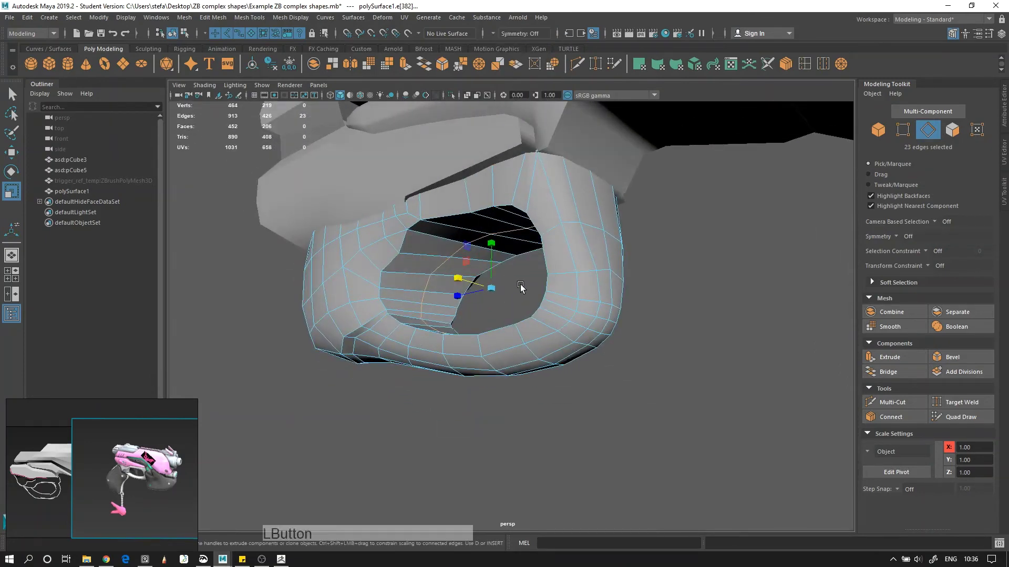
key(w)
key(r)
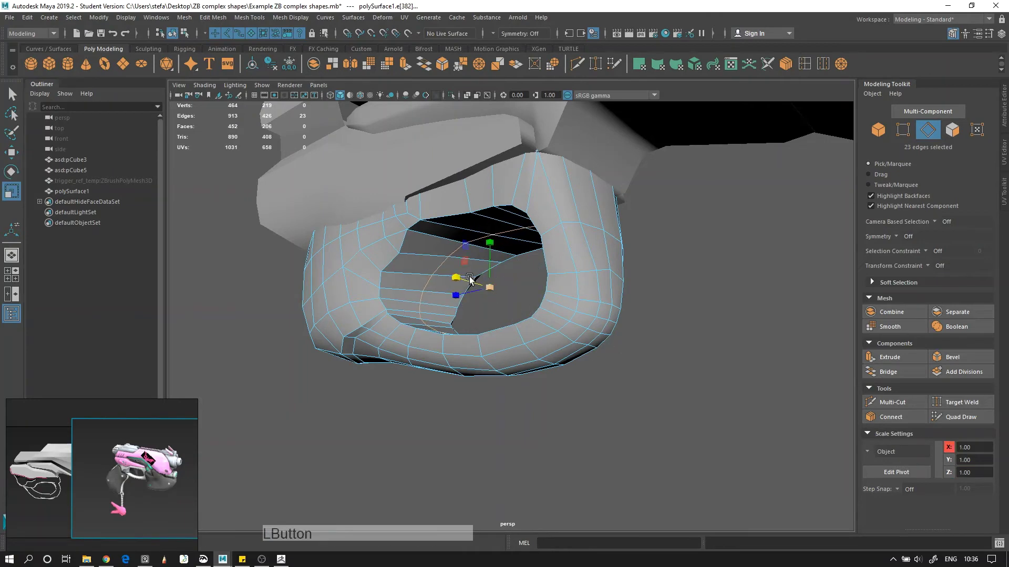
alt+drag(455, 280, 644, 385)
Step: Undo the loop scaling, symmetry change and added division, restoring the bridge without divisions
key(F8)
key(ctrl+z)
key(ctrl+z)
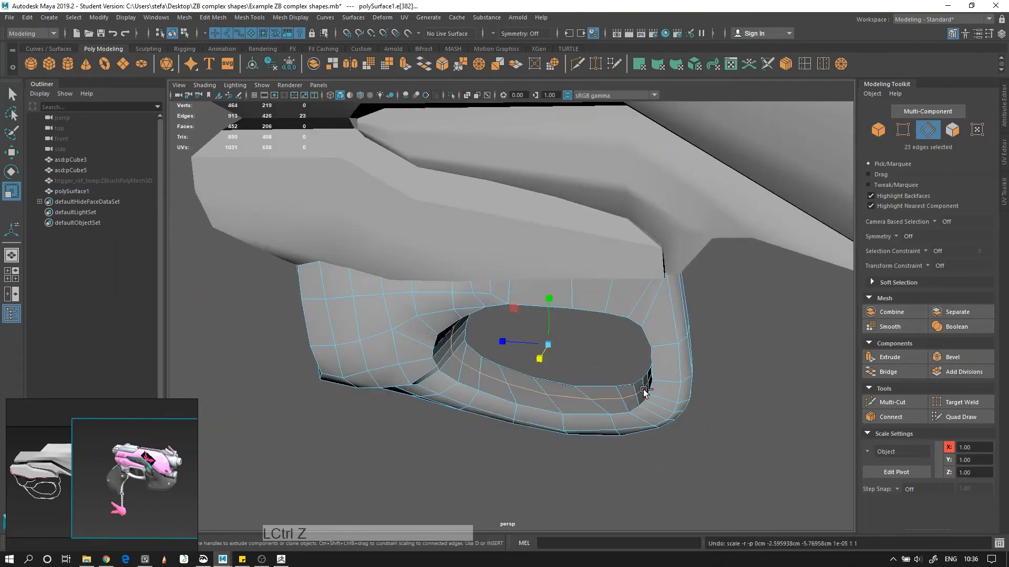
key(ctrl+z)
key(ctrl+z)
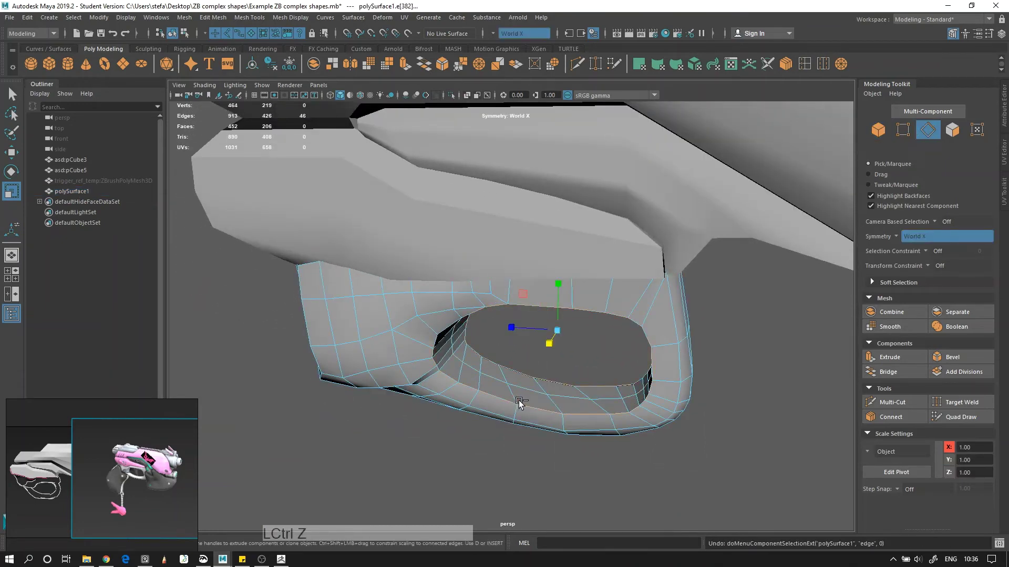
key(ctrl+z)
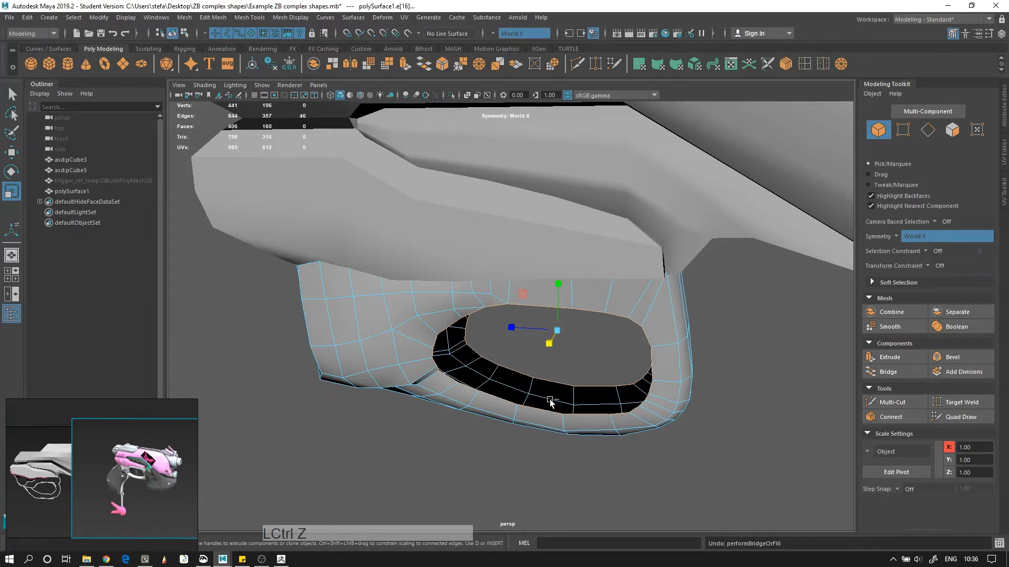
key(ctrl+y)
alt+drag(557, 376, 580, 387)
key(q)
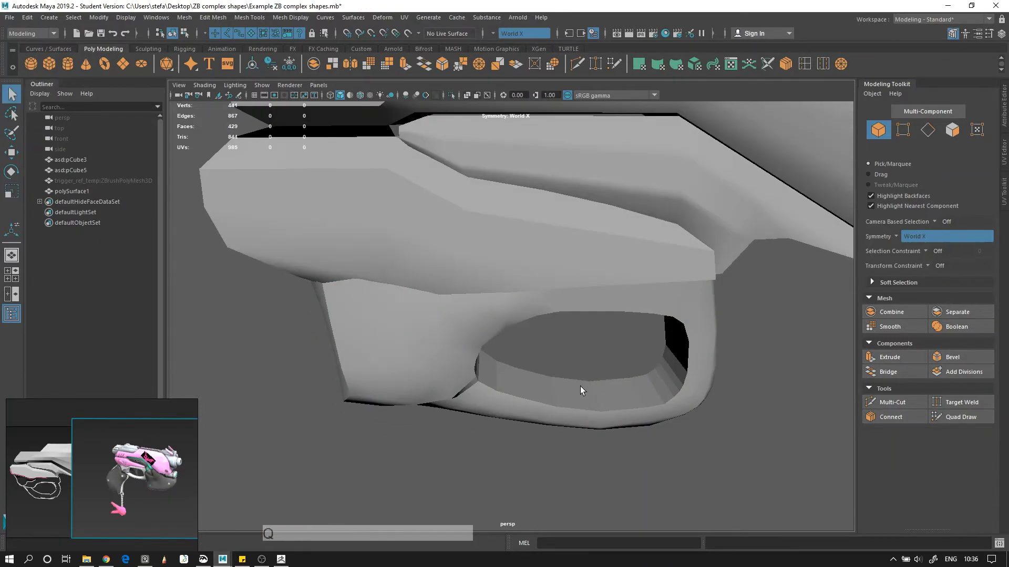
Step: Turn symmetry off, then select the ring of edges across the opening's inner wall and connect them with a middle edge loop
click(541, 388)
click(496, 33)
click(525, 42)
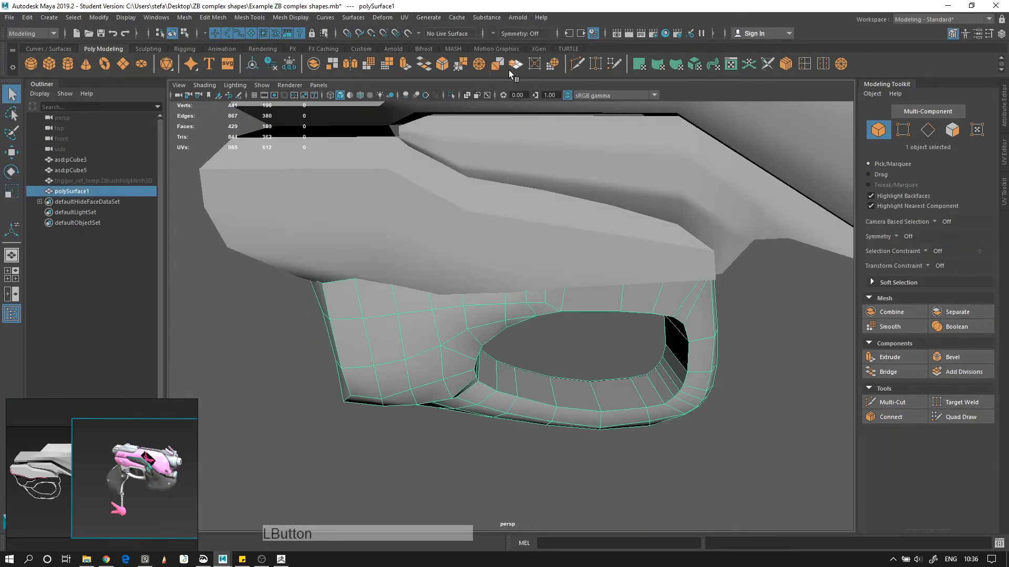
right_click(556, 268)
click(556, 238)
key(q)
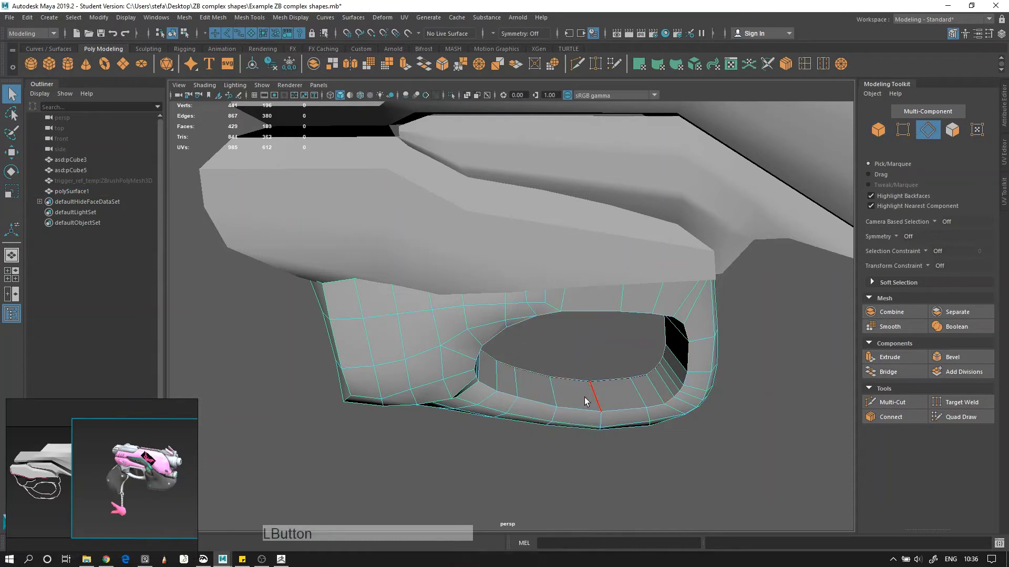
shift+click(584, 398)
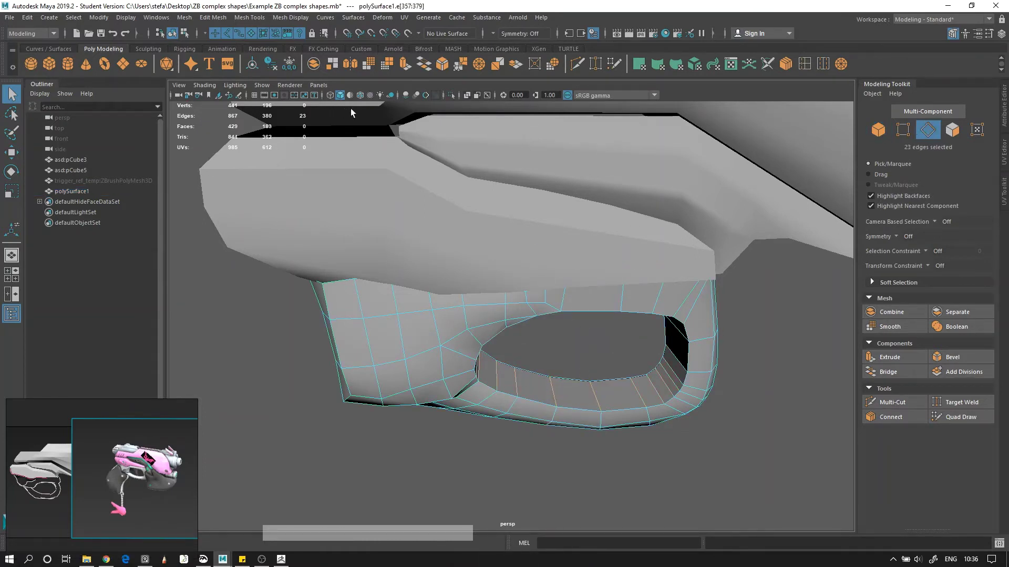
click(220, 17)
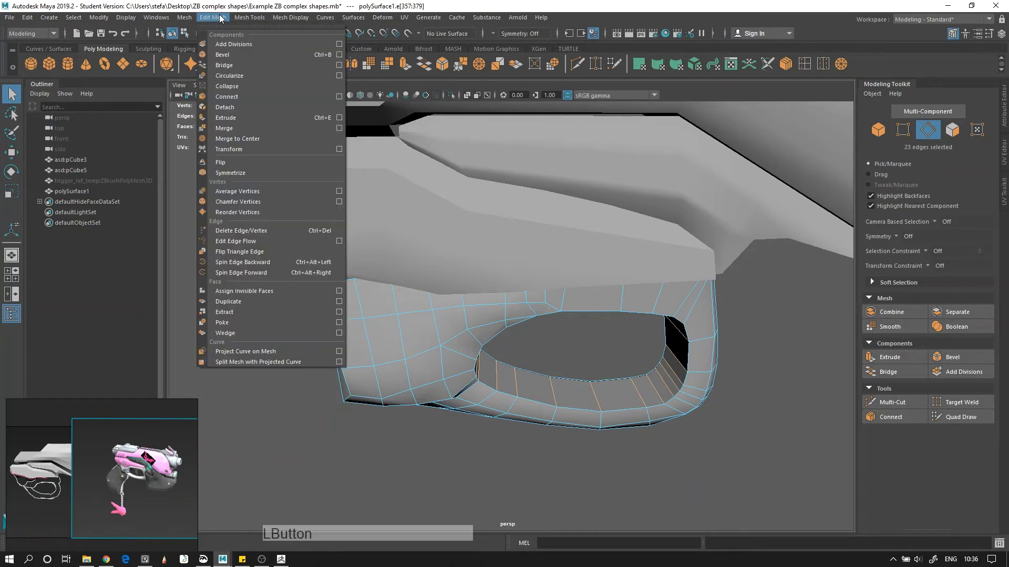
click(784, 65)
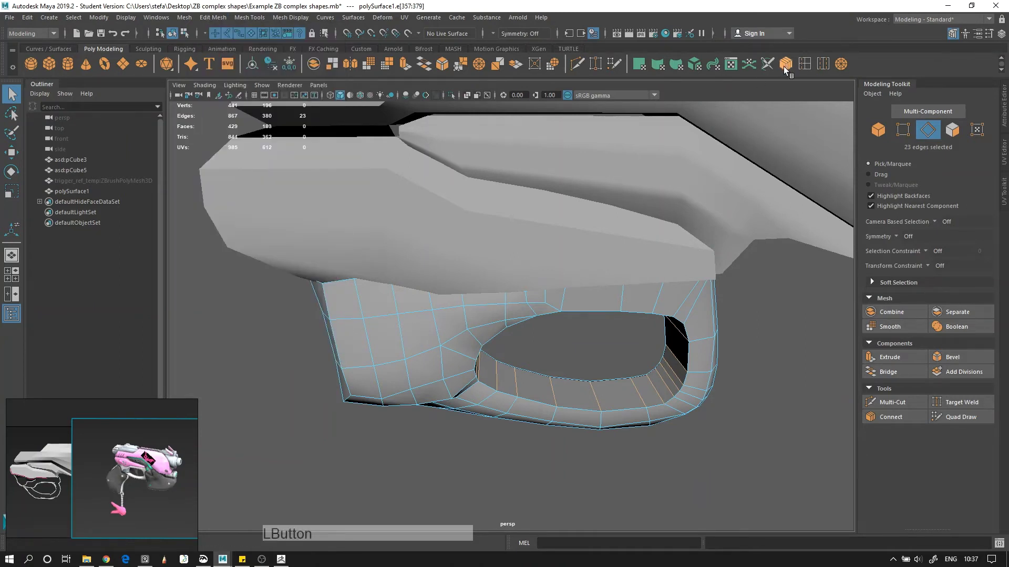
Step: Scale the new middle edge loop of the opening's inner wall
alt+drag(574, 333, 396, 286)
alt+right_drag(396, 286, 429, 260)
alt+drag(429, 260, 504, 320)
key(r)
drag(578, 310, 682, 374)
Step: With World X symmetry on, select the inner wall's cross edges and soften their shading
key(F8)
click(709, 349)
right_drag(718, 349, 718, 246)
key(q)
click(728, 330)
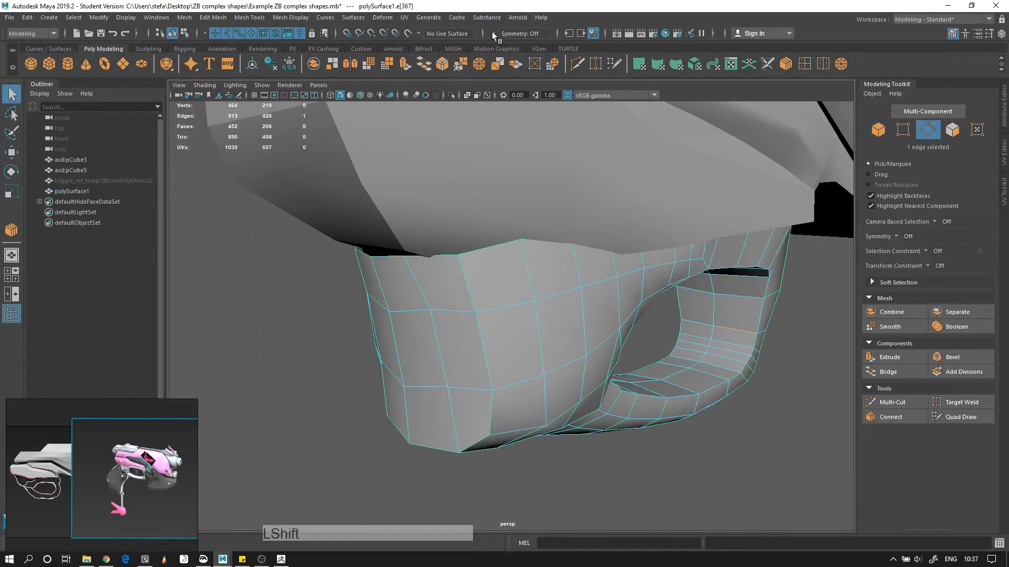
click(492, 31)
click(528, 79)
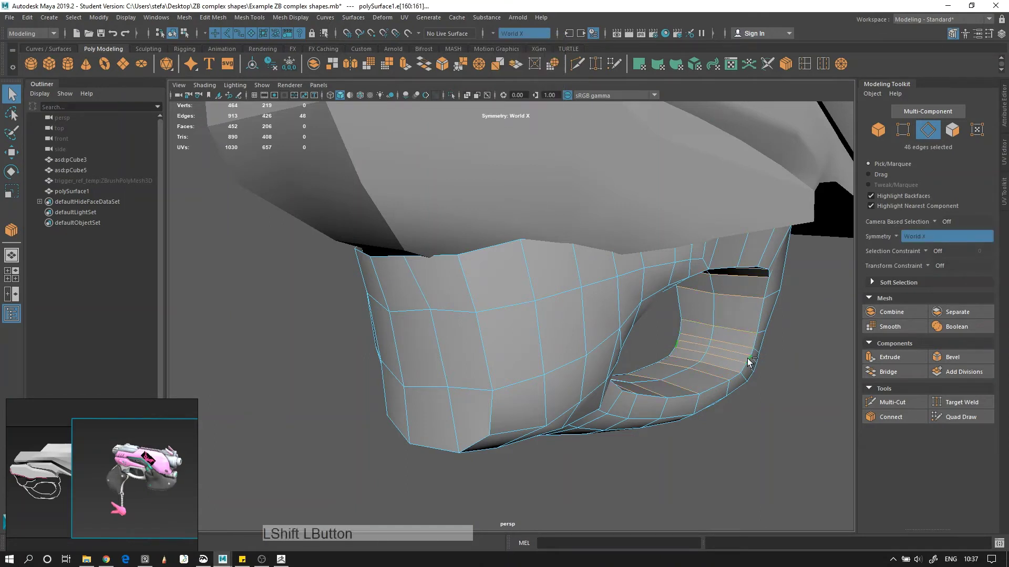
click(326, 17)
click(354, 153)
Step: Select the edge loops bordering the trigger opening on both sides of the guard and harden them
alt+drag(557, 315, 651, 263)
click(654, 267)
alt+drag(629, 230, 610, 184)
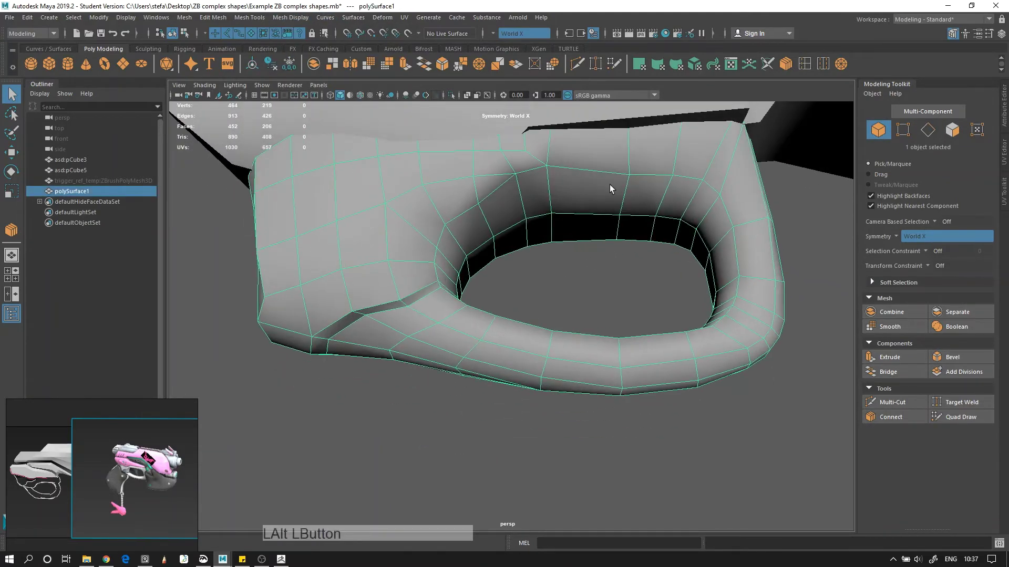
right_click(600, 161)
click(604, 146)
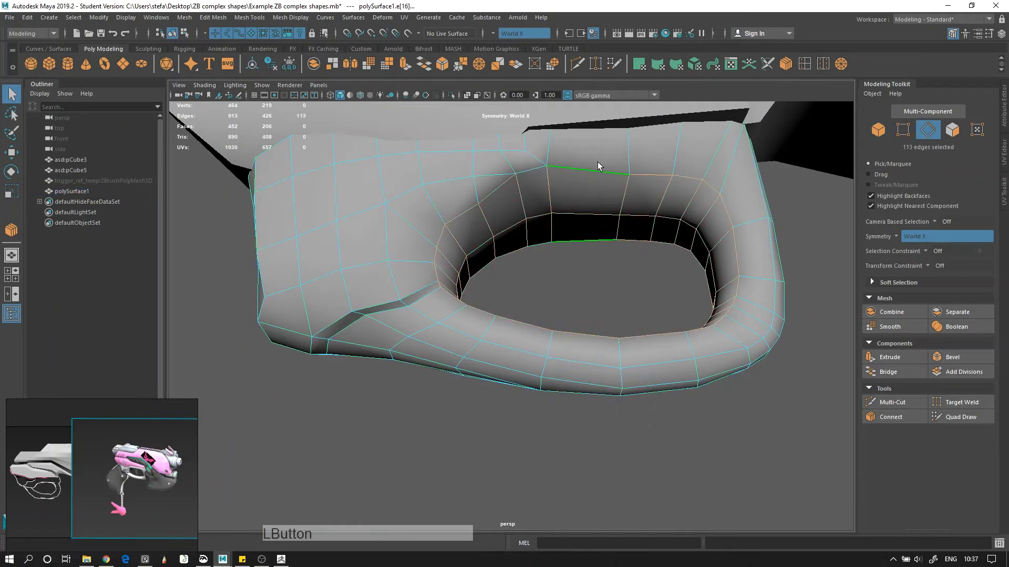
double_click(599, 164)
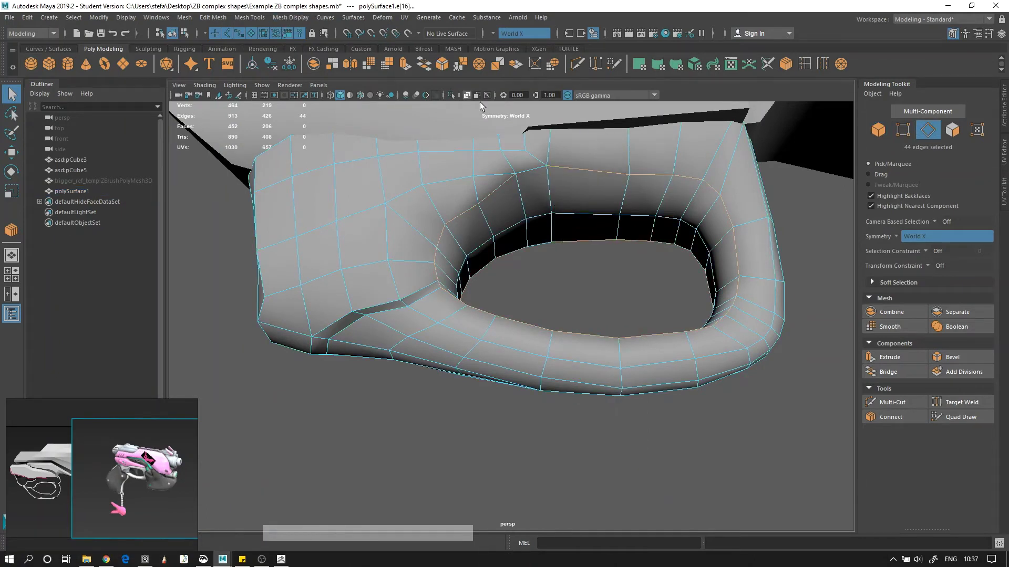
shift+click(530, 170)
click(290, 17)
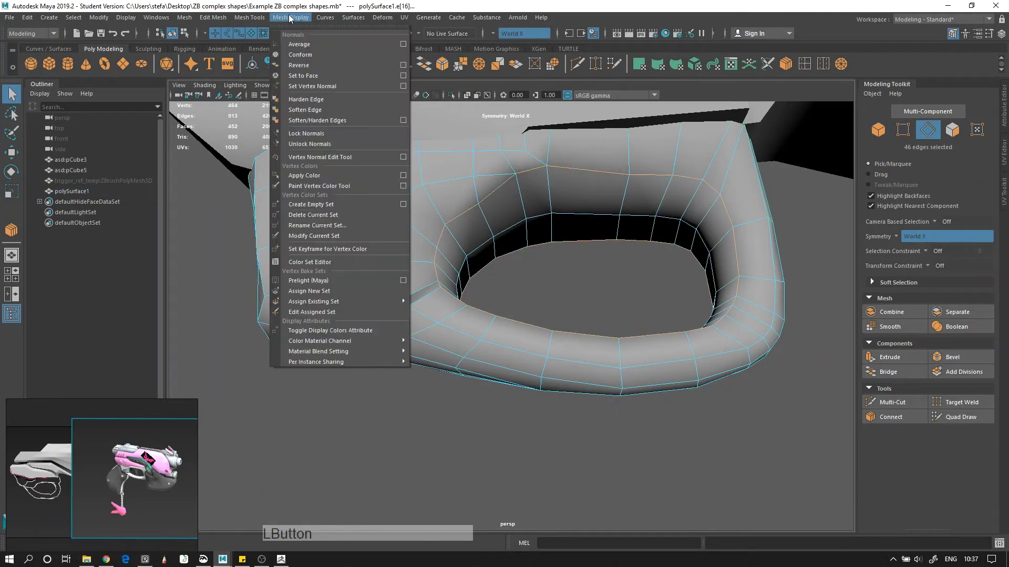
click(305, 101)
Step: Examine the shading of the opening's inner wall and the guard's fit under the gun body from several angles
alt+right_drag(418, 164, 584, 169)
alt+drag(584, 170, 641, 344)
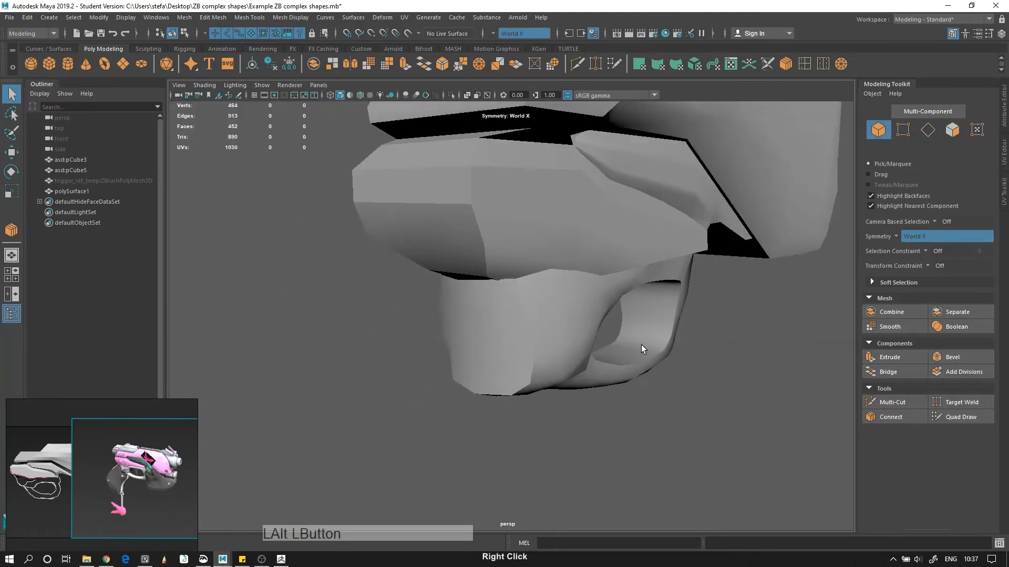
alt+right_drag(641, 345, 443, 357)
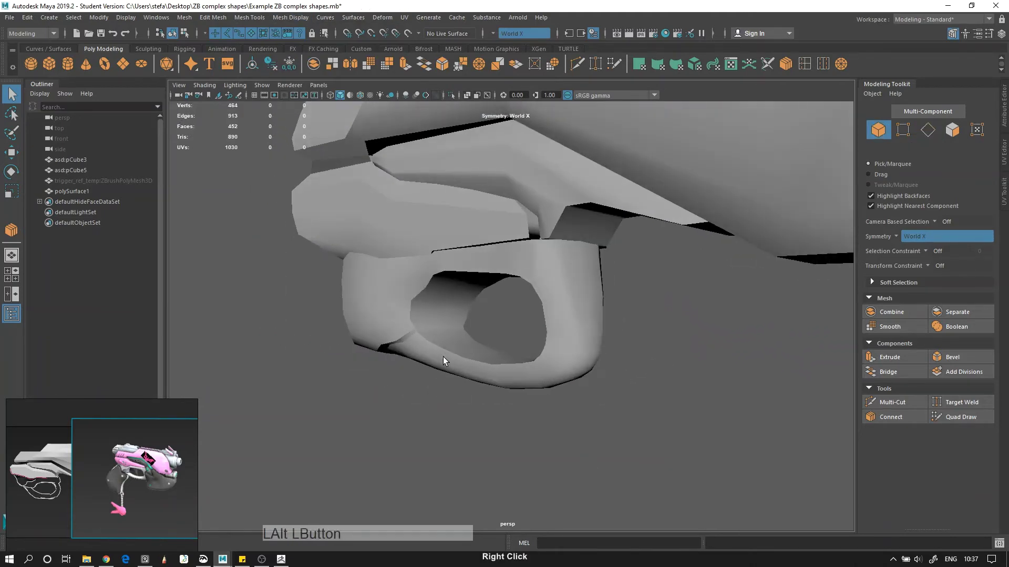
click(398, 304)
mouse_move(397, 308)
alt+right_down()
mouse_move(367, 330)
mouse_move(401, 324)
alt+right_up()
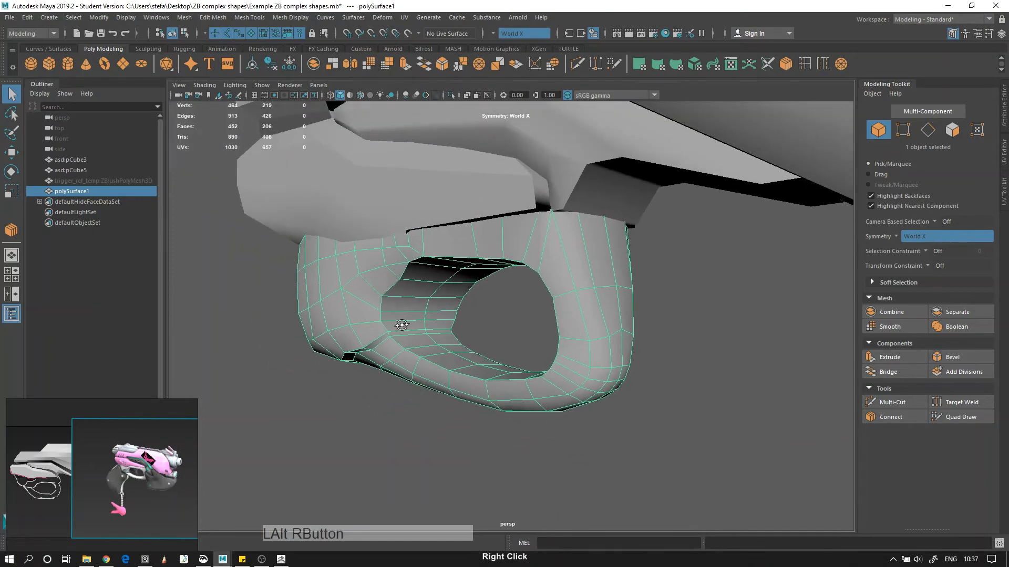
alt+drag(400, 324, 562, 392)
click(514, 367)
alt+right_drag(562, 392, 496, 163)
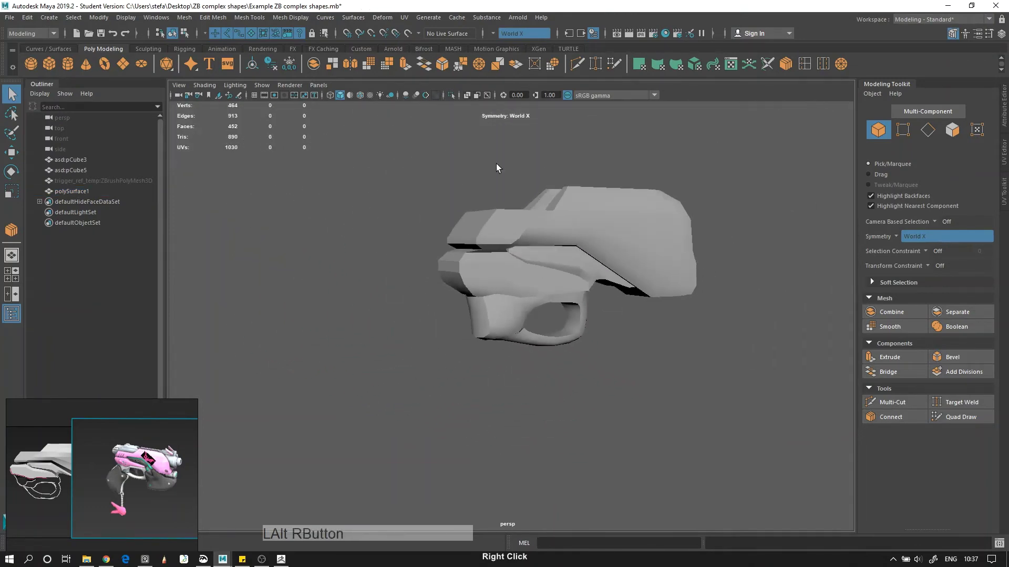
alt+drag(496, 163, 638, 323)
Step: Select the vertices along the rear edge of the trigger guard and reposition them with the Move tool
click(586, 311)
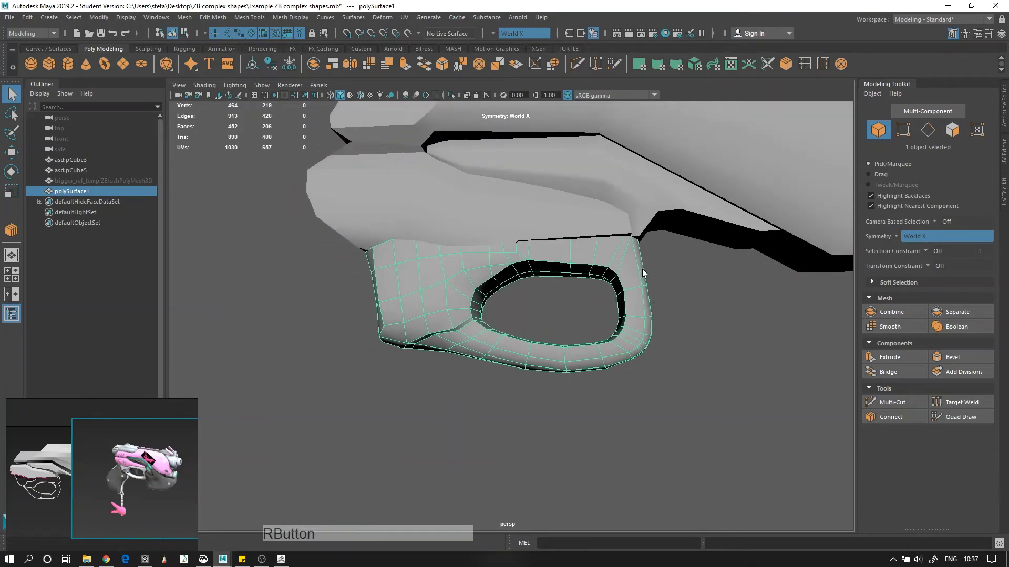
right_drag(635, 258, 586, 255)
alt+drag(628, 268, 649, 282)
drag(649, 282, 611, 288)
key(w)
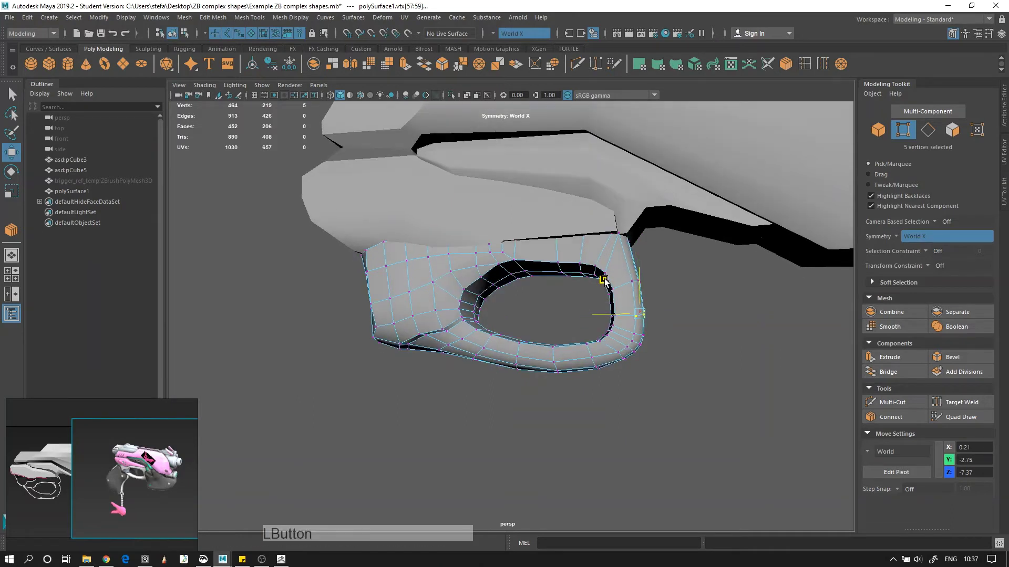
click(687, 317)
Step: Check the trigger guard's overall silhouette and proportions against the rest of the gun, both close up and from afar
alt+drag(688, 317, 671, 335)
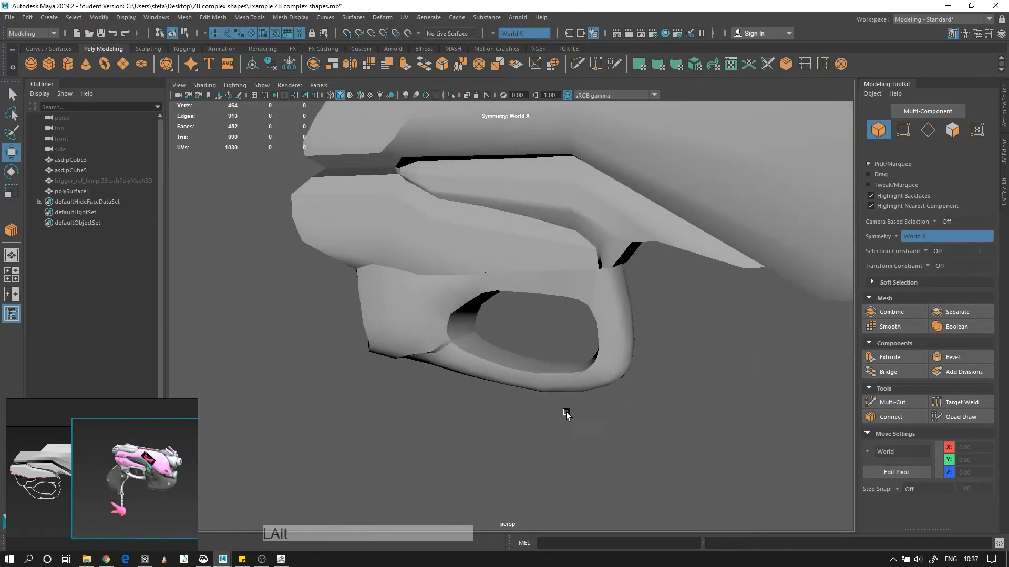
alt+right_drag(537, 320, 522, 99)
alt+drag(531, 302, 589, 321)
click(521, 336)
alt+drag(522, 338, 538, 331)
alt+right_drag(533, 304, 538, 394)
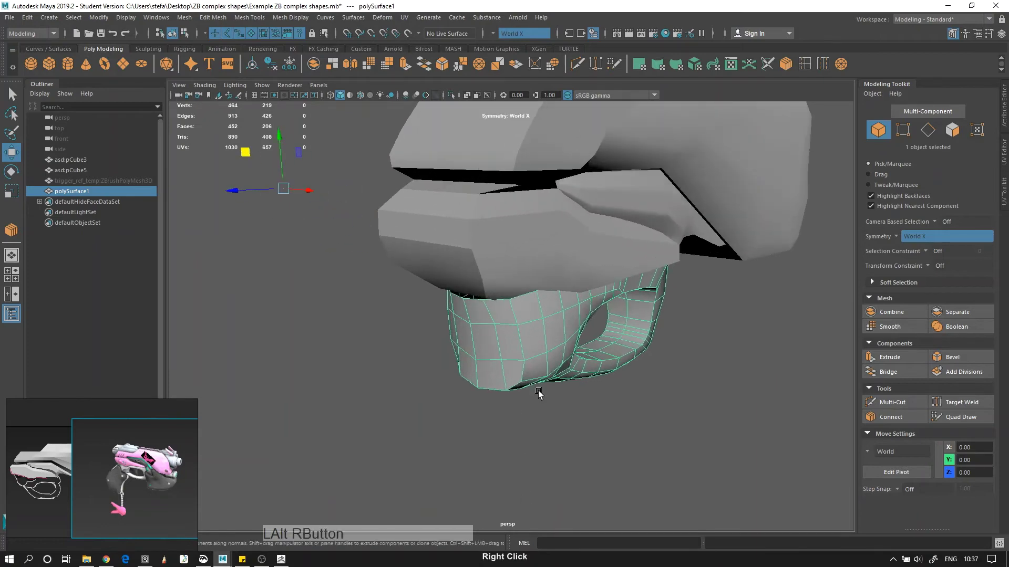
alt+drag(538, 390, 501, 341)
alt+drag(532, 296, 492, 326)
alt+right_drag(491, 325, 505, 405)
alt+drag(505, 405, 509, 355)
alt+right_drag(509, 355, 597, 202)
click(611, 403)
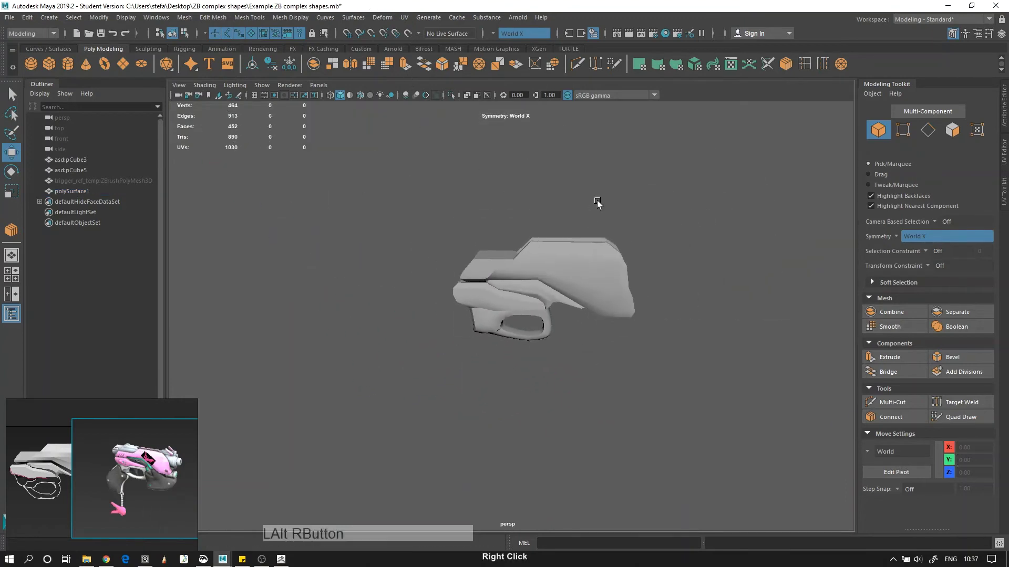
alt+drag(597, 201, 618, 282)
alt+right_drag(619, 282, 163, 491)
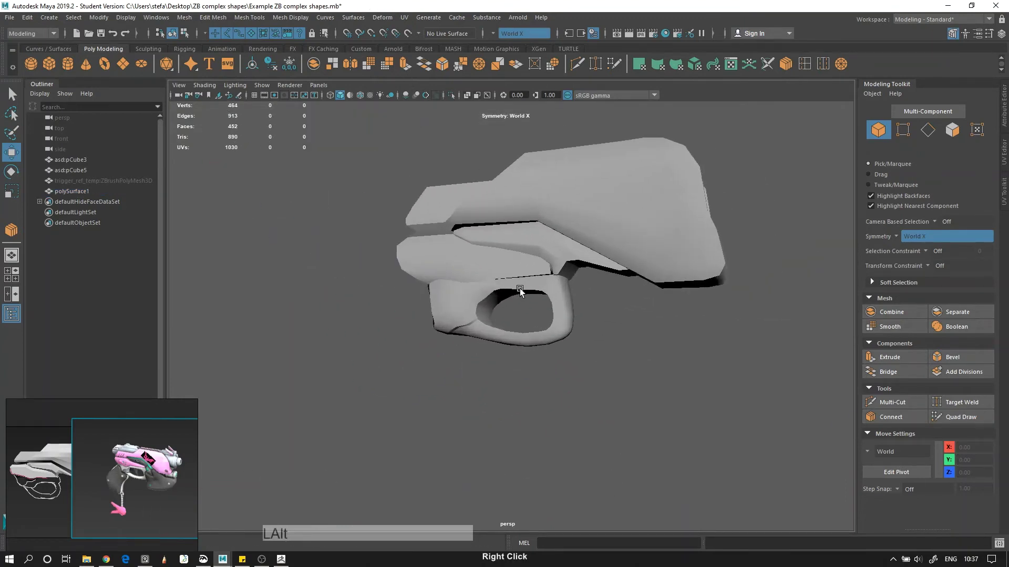
Step: Try to reshape the trigger guard around the front of the opening with the Grab sculpting brush
alt+drag(519, 288, 530, 314)
click(514, 307)
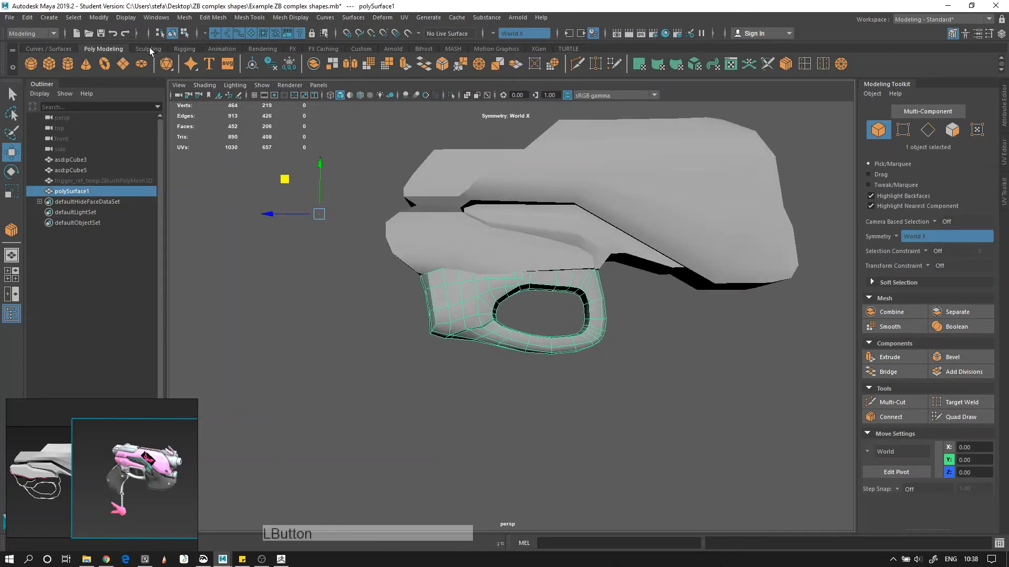
click(148, 48)
click(89, 63)
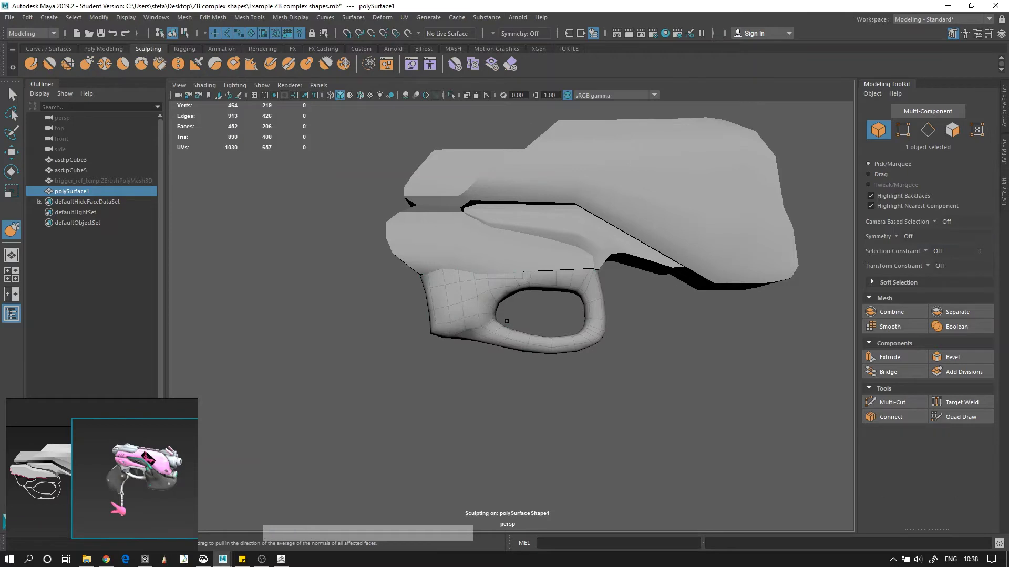
alt+right_drag(492, 303, 464, 295)
alt+middle_drag(463, 295, 489, 301)
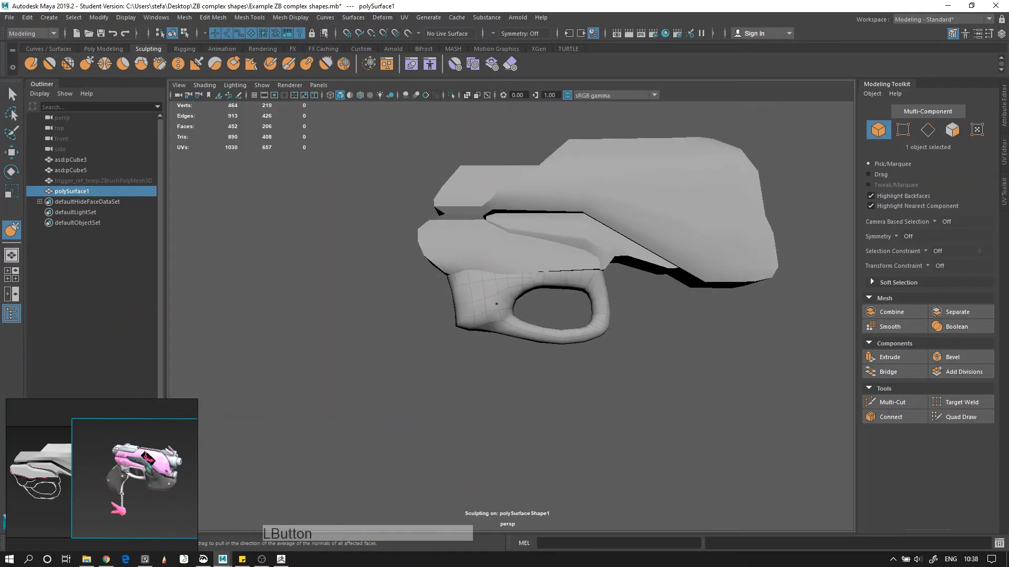
alt+right_drag(499, 294, 592, 351)
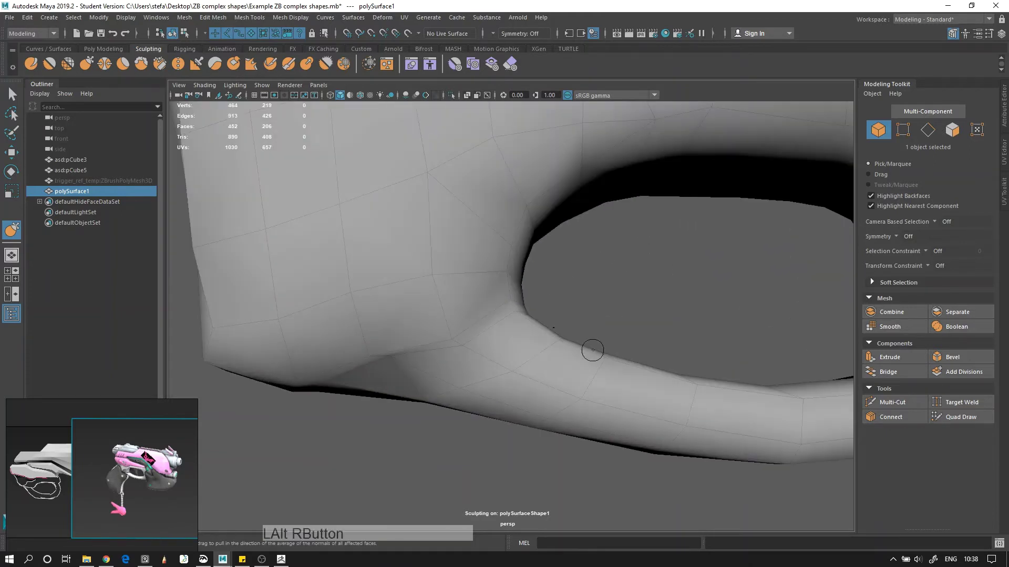
alt+right_drag(492, 270, 531, 273)
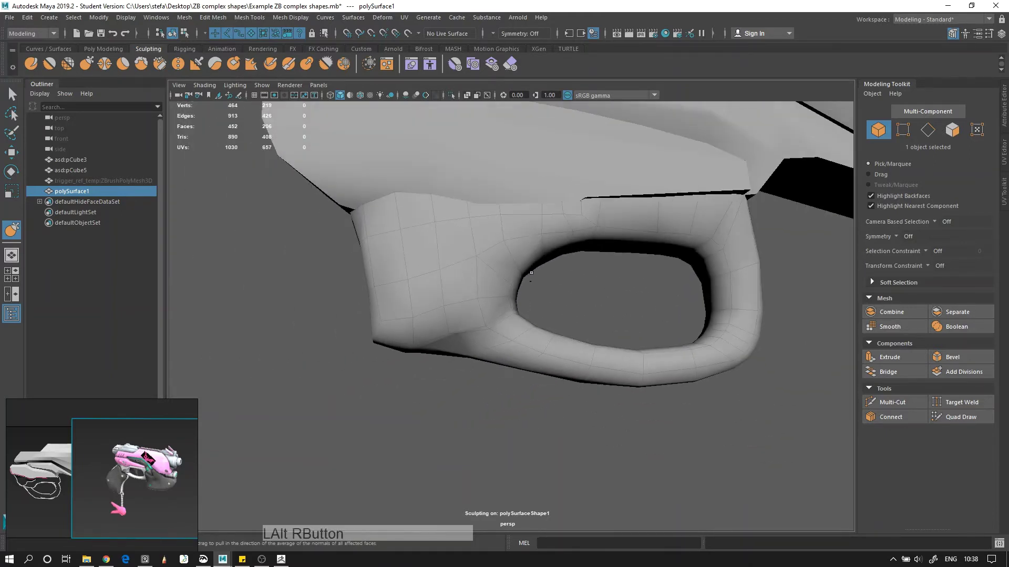
Step: Undo the sculpting strokes on the trigger guard and return to the Select tool
key(ctrl+z)
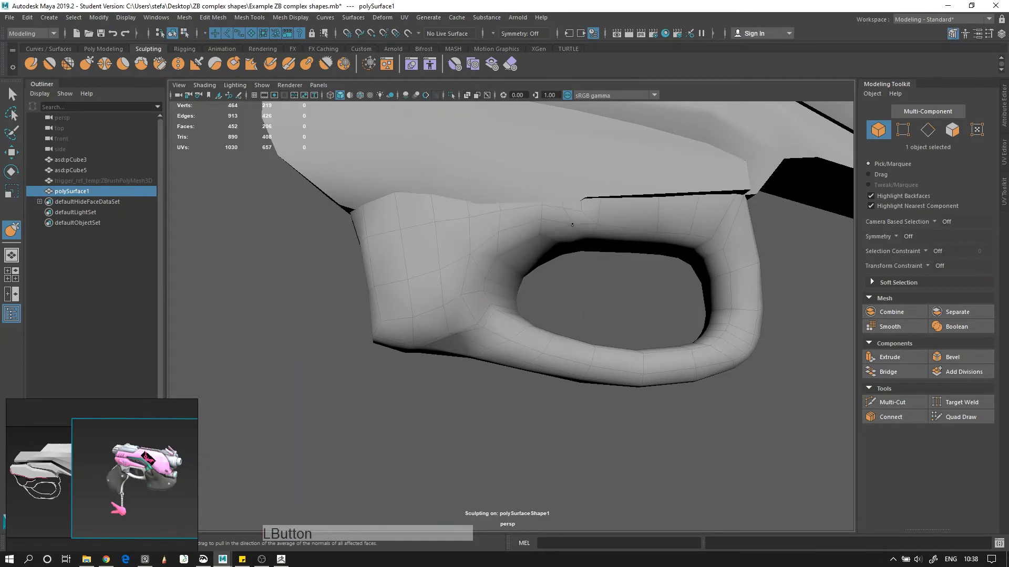
key(ctrl+z)
mouse_move(632, 298)
alt+right_down()
mouse_move(331, 218)
mouse_move(627, 346)
alt+right_up()
key(q)
click(588, 315)
mouse_move(589, 315)
alt+right_down()
mouse_move(531, 331)
mouse_move(674, 367)
mouse_move(515, 270)
alt+right_up()
Step: Adjust the trigger guard's vertices above the opening, where it meets the gun body
click(103, 48)
click(515, 271)
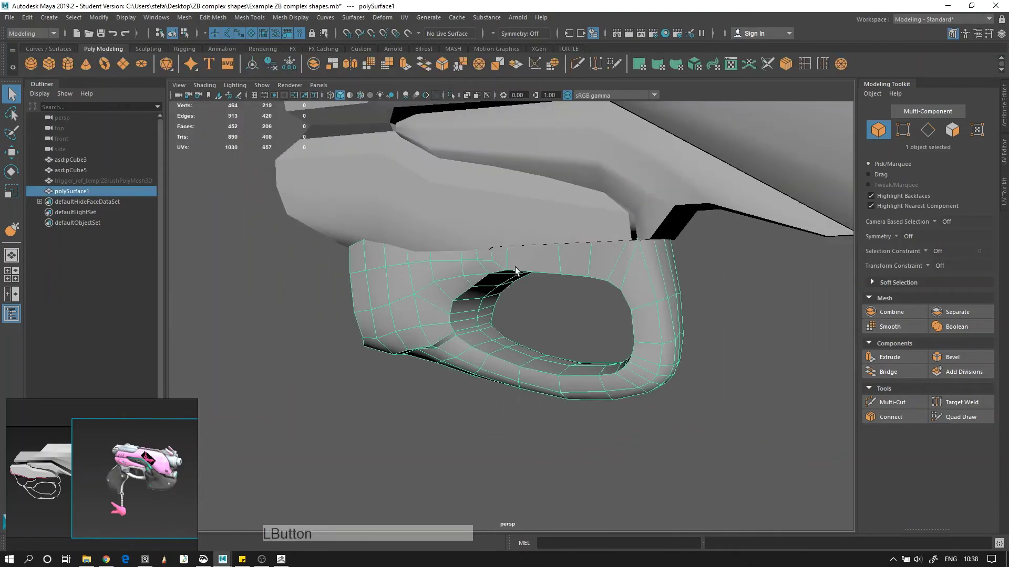
alt+drag(515, 270, 585, 266)
right_drag(585, 265, 536, 266)
alt+drag(581, 278, 570, 240)
key(w)
alt+right_drag(588, 247, 547, 248)
alt+drag(547, 248, 553, 318)
alt+right_drag(553, 317, 635, 336)
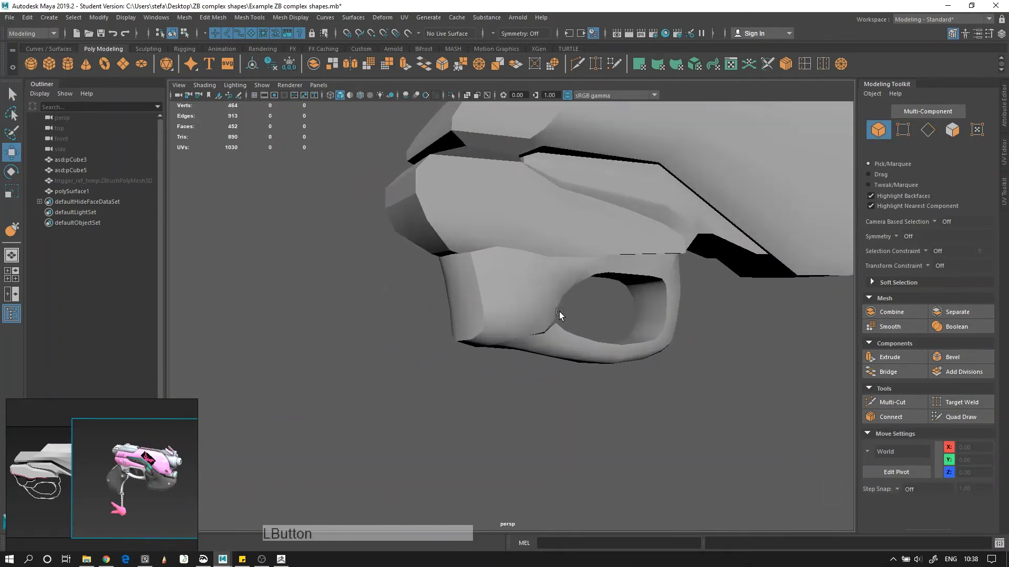
Step: Temporarily unhide the trigger_ref_temp:ZBrushPolyMesh3D reference mesh, toggling its live-surface state on and off before hiding it again
click(510, 292)
click(145, 183)
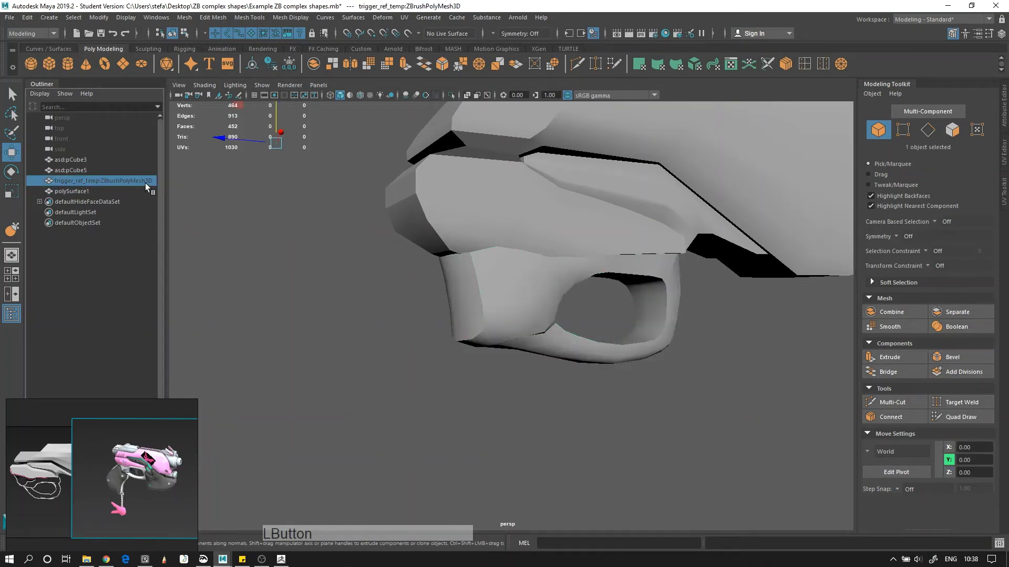
key(h)
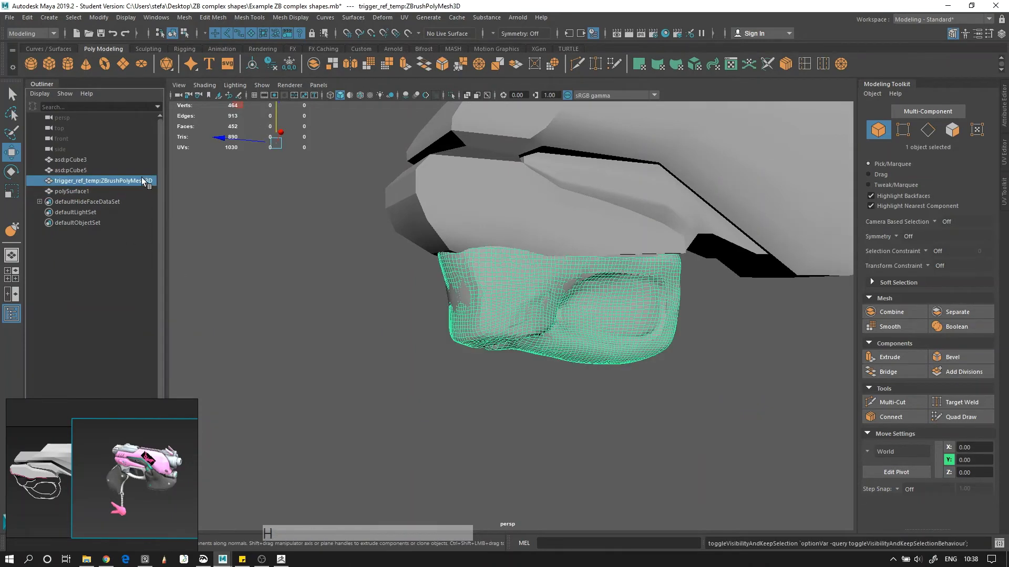
click(408, 34)
click(409, 35)
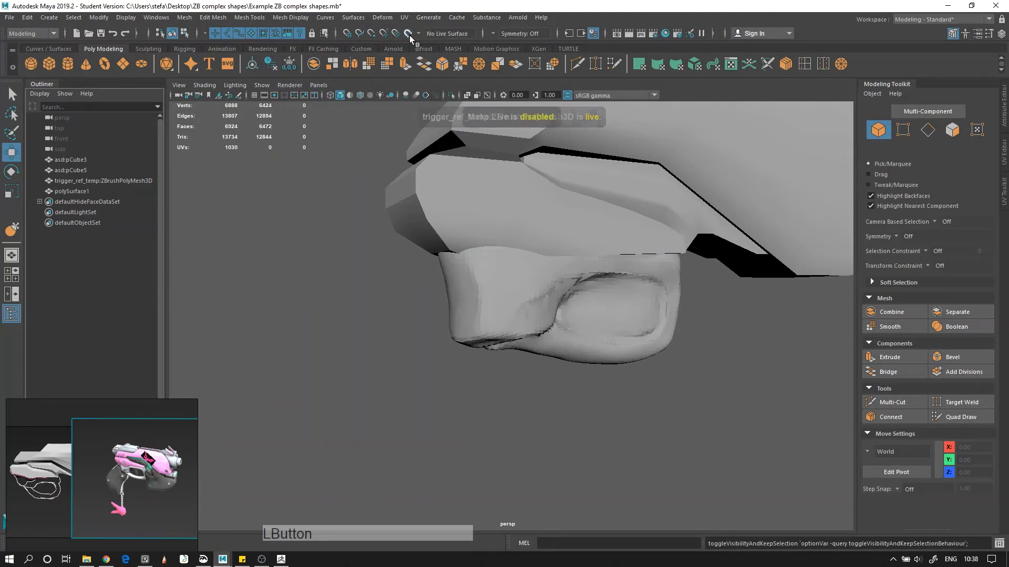
click(107, 181)
key(h)
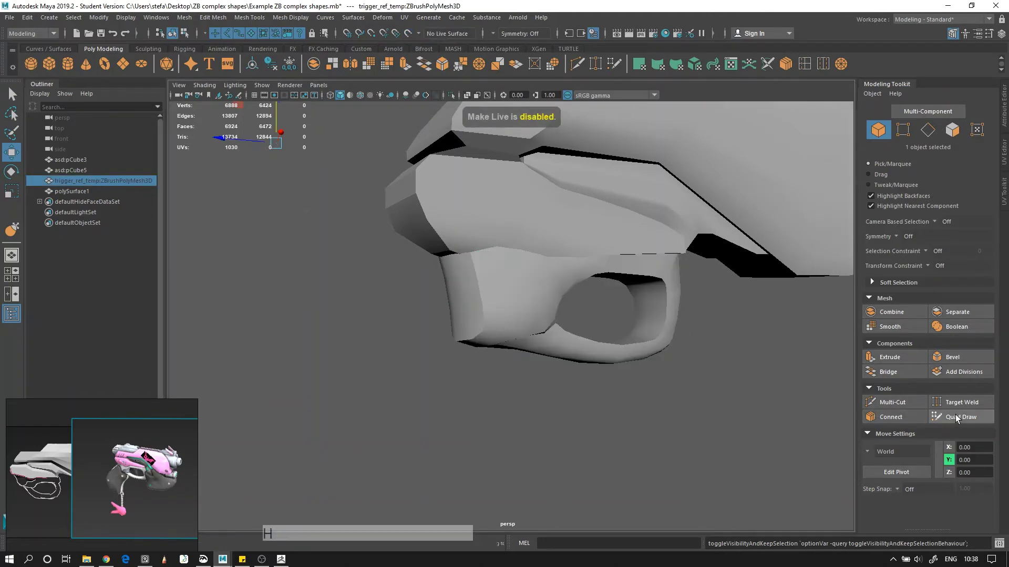
Step: Inspect the trigger guard without the reference mesh, with nothing selected, from both sides and the front
alt+drag(536, 326, 517, 321)
alt+drag(430, 284, 455, 311)
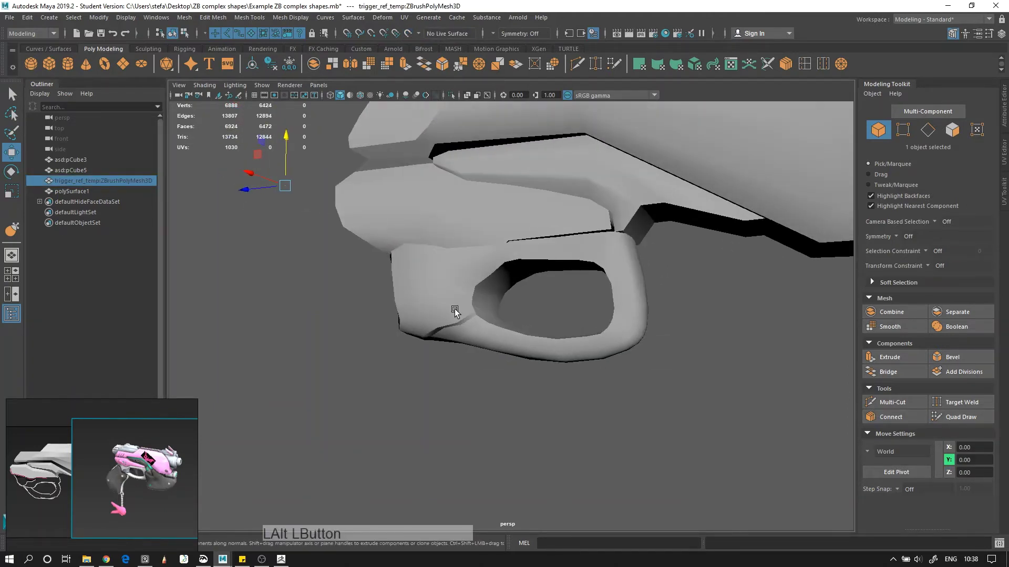
click(435, 314)
alt+right_drag(435, 315, 334, 318)
alt+drag(334, 318, 360, 283)
key(alt+d)
alt+right_drag(368, 299, 428, 357)
alt+drag(428, 357, 446, 344)
alt+right_drag(446, 345, 584, 377)
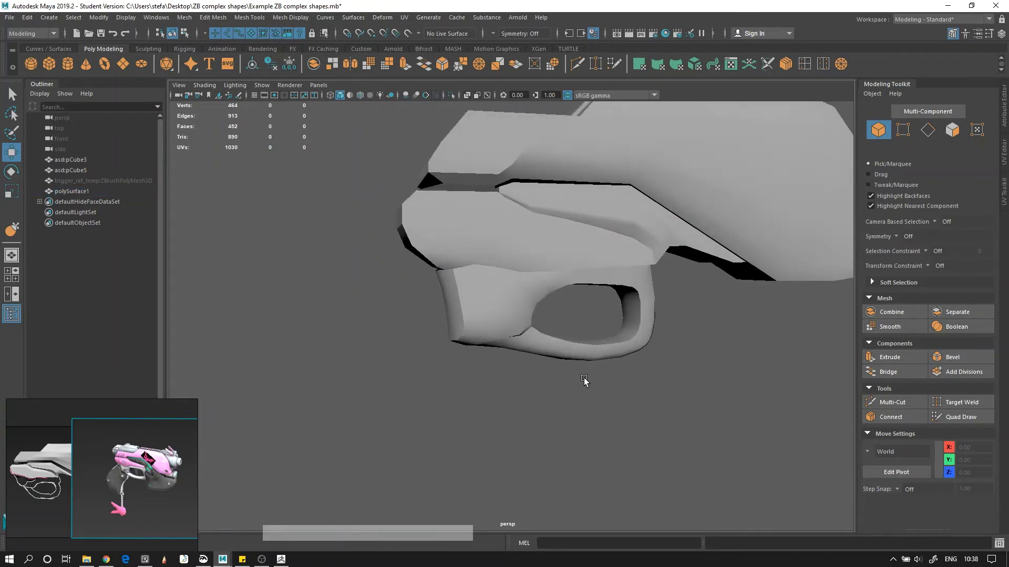
Step: Compare the rear of the trigger guard with the handle area in the reference image
click(505, 305)
alt+right_drag(454, 325, 503, 334)
click(581, 338)
alt+drag(515, 331, 458, 359)
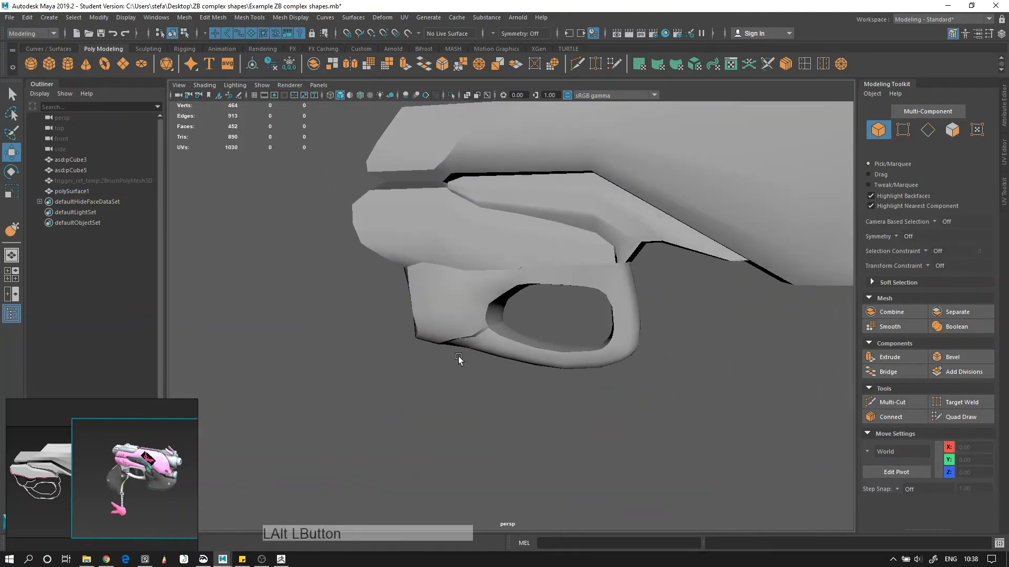
scroll(119, 484, up, 6)
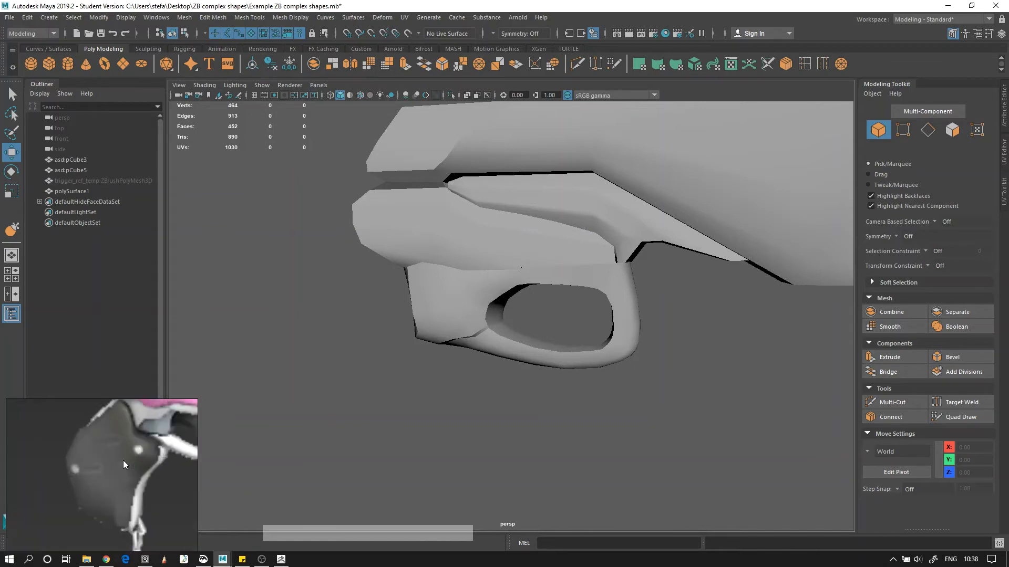
scroll(125, 487, down, 3)
middle_drag(140, 465, 128, 494)
scroll(177, 499, up, 3)
scroll(120, 473, down, 2)
scroll(113, 465, down, 3)
scroll(111, 481, down, 2)
Step: Examine the whole low-poly gun with its trigger guard from the side, the rear and slightly above
alt+right_drag(530, 420, 502, 417)
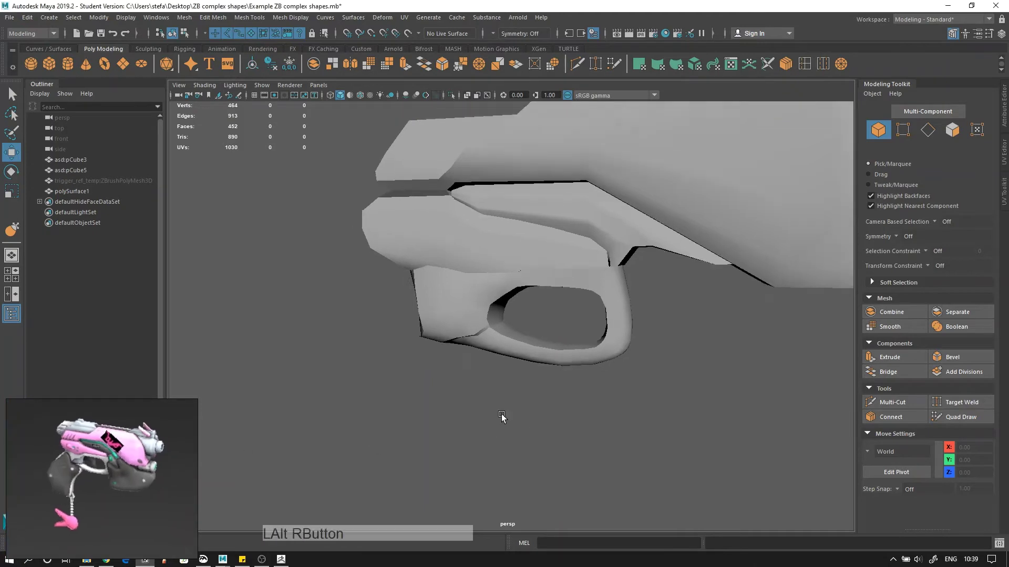
alt+drag(502, 417, 449, 388)
alt+right_drag(577, 320, 581, 405)
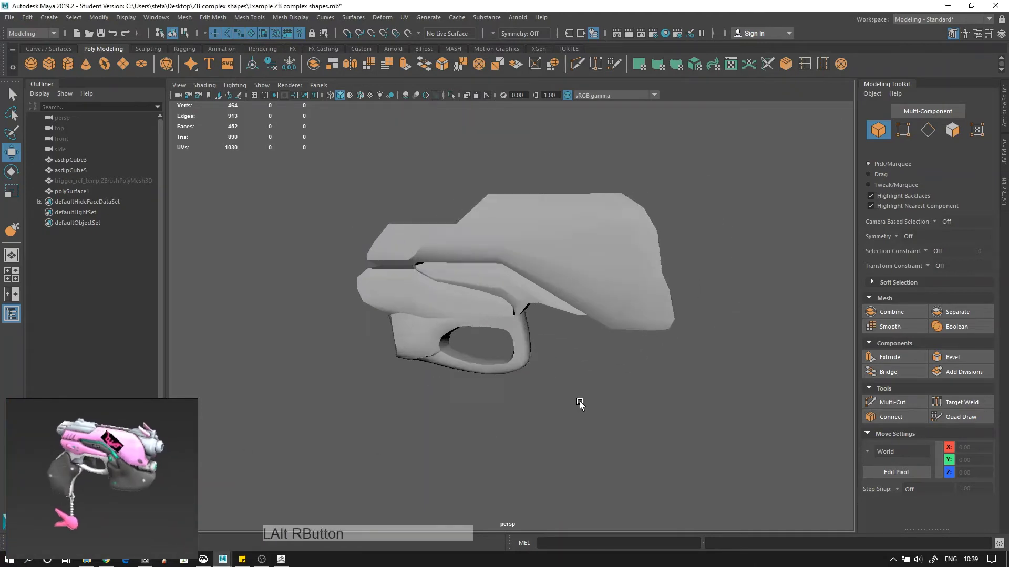
alt+drag(581, 405, 466, 415)
alt+middle_drag(466, 414, 564, 360)
alt+drag(563, 361, 565, 355)
alt+middle_drag(565, 356, 529, 370)
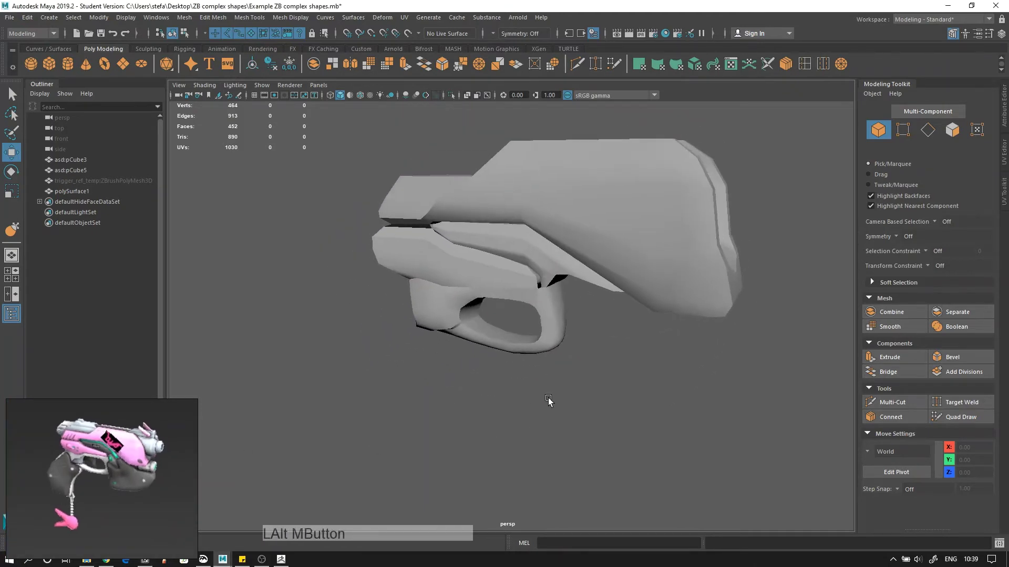
alt+right_drag(529, 369, 518, 368)
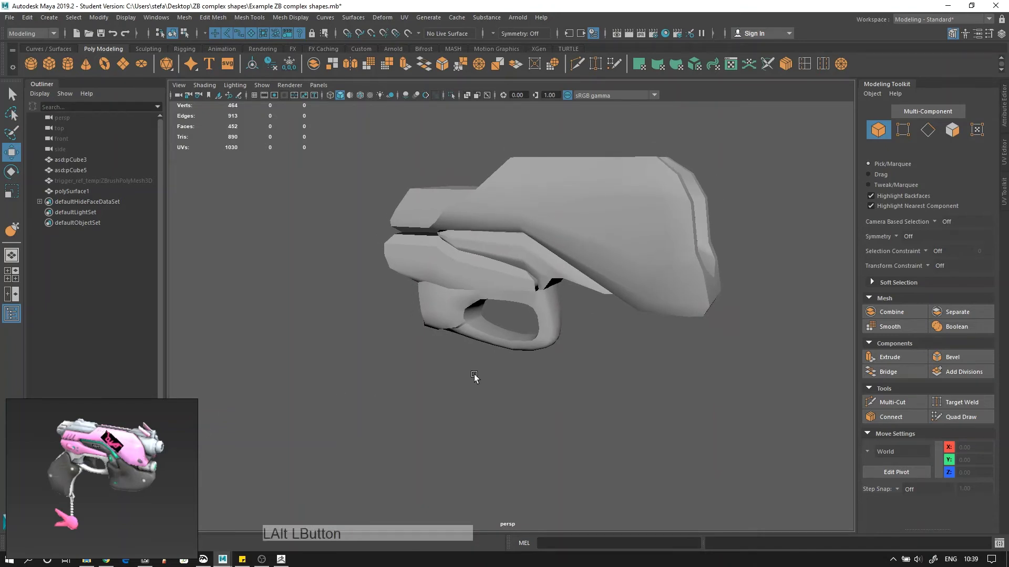
mouse_move(474, 376)
alt+mouse_down()
mouse_move(621, 376)
mouse_move(486, 378)
mouse_move(485, 367)
alt+mouse_up()
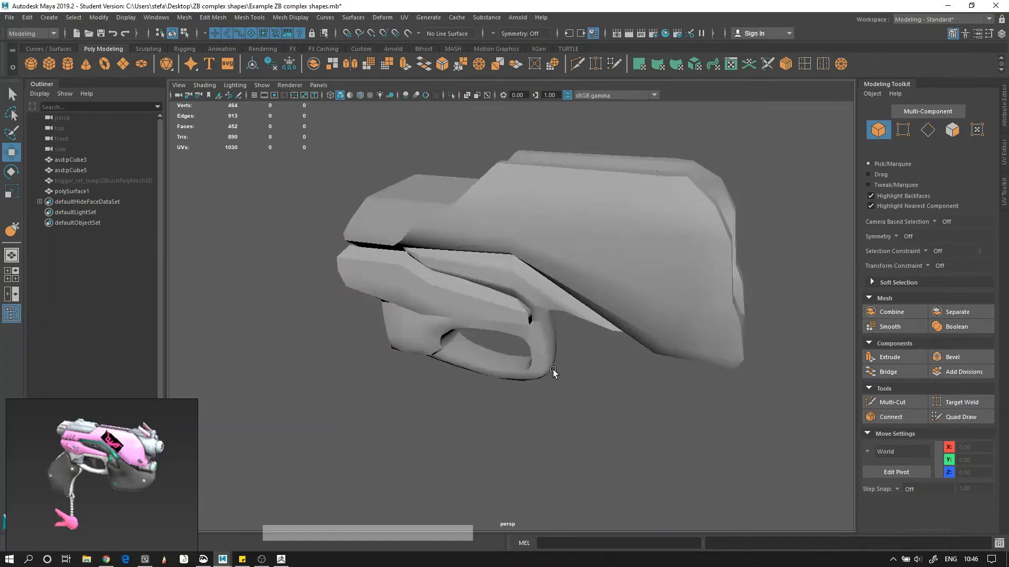
Step: Export the selected trigger guard mesh polySurface1 to the Desktop as an OBJ file named temp2
click(9, 16)
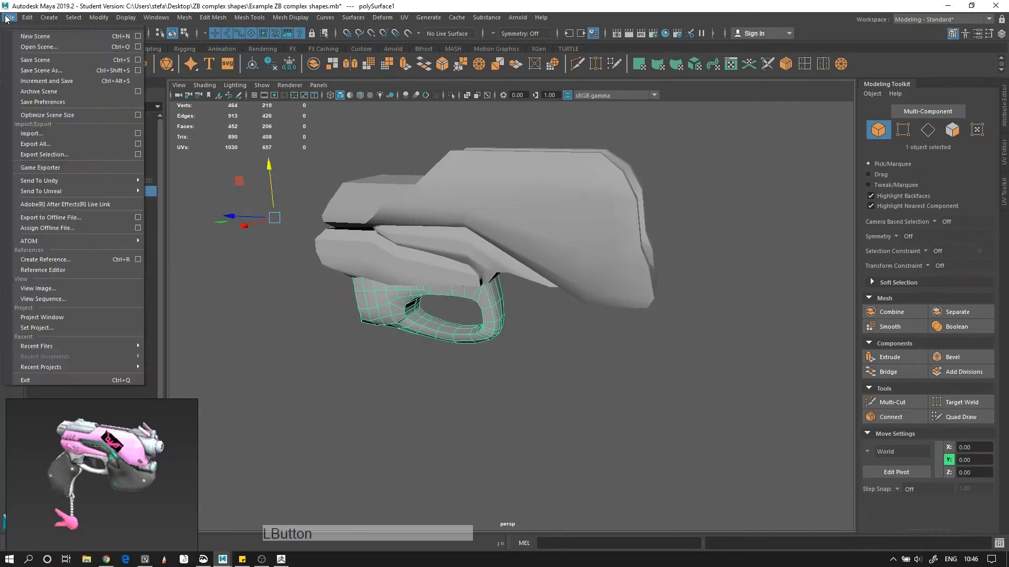
click(32, 150)
click(337, 416)
text(temp)
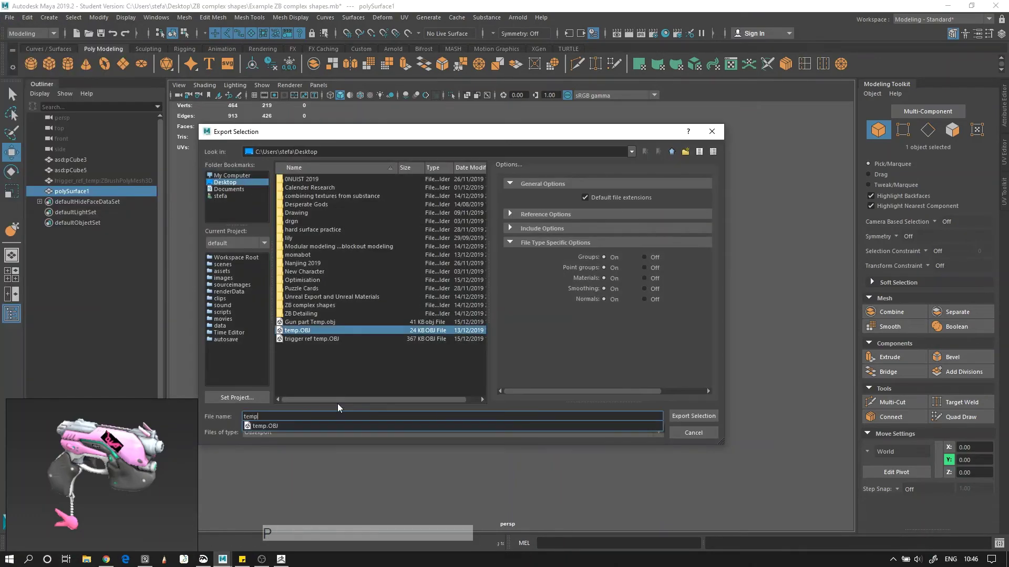
key(Return)
click(486, 309)
text(2)
key(Return)
Step: Switch to ZBrush, bring in the exported temp2 mesh as a new subtool and hide the PM3D_Sphere3D1 subtool
click(281, 559)
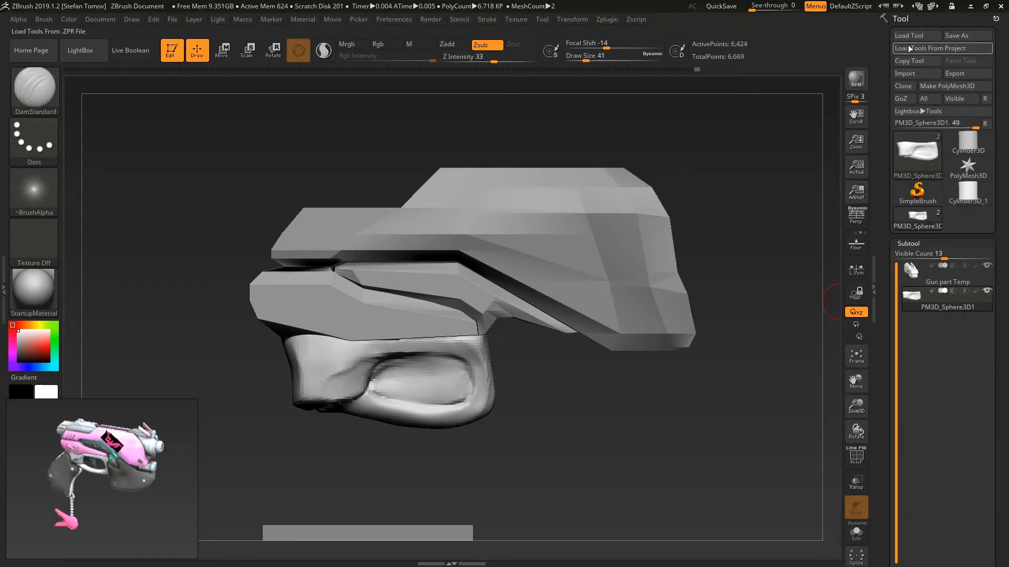
drag(891, 273, 890, 392)
click(913, 503)
key(Escape)
click(909, 33)
drag(803, 210, 802, 325)
click(758, 258)
click(722, 377)
click(988, 246)
click(941, 276)
alt+right_drag(656, 389, 657, 369)
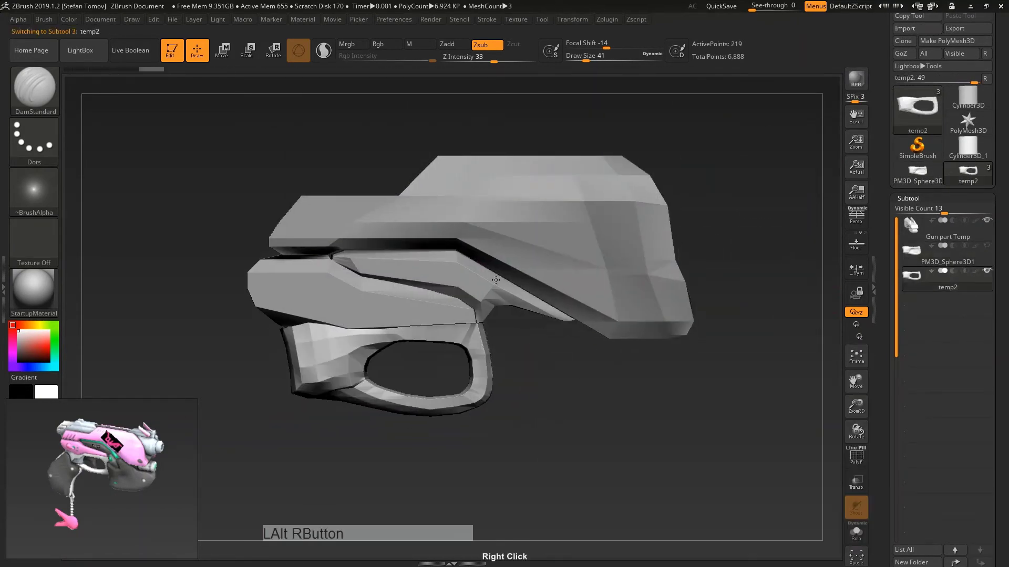
Step: Reframe the gun, keep the temp2 subtool active, and enlarge the reference image around the grip and trigger guard
alt+click(593, 279)
drag(583, 376, 531, 376)
alt+click(480, 337)
right_drag(63, 482, 106, 469)
middle_drag(107, 468, 77, 470)
right_drag(179, 468, 131, 479)
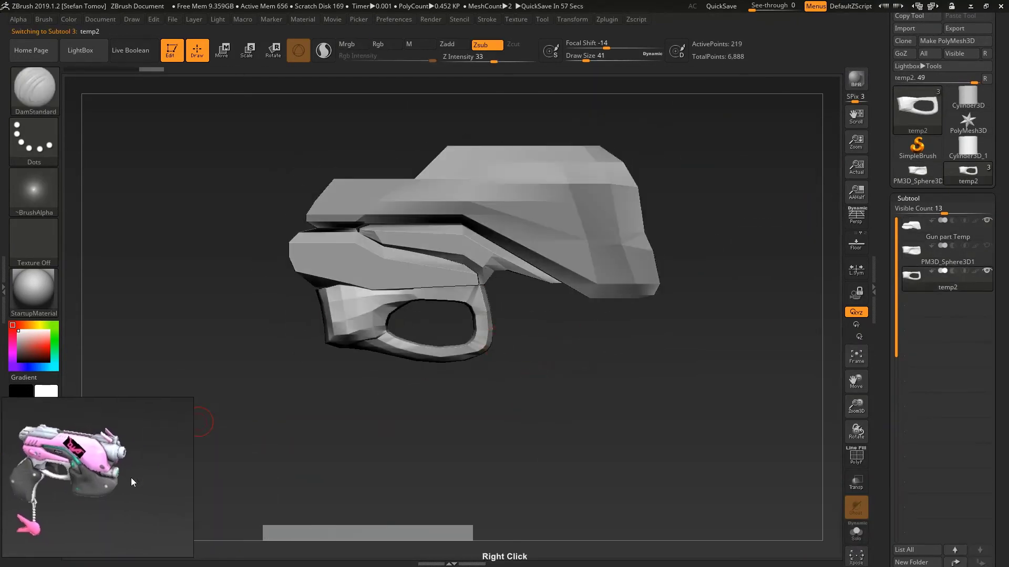
mouse_move(131, 480)
middle_down()
mouse_move(5, 475)
mouse_move(250, 465)
mouse_move(125, 477)
mouse_move(111, 515)
middle_up()
scroll(124, 477, up, 3)
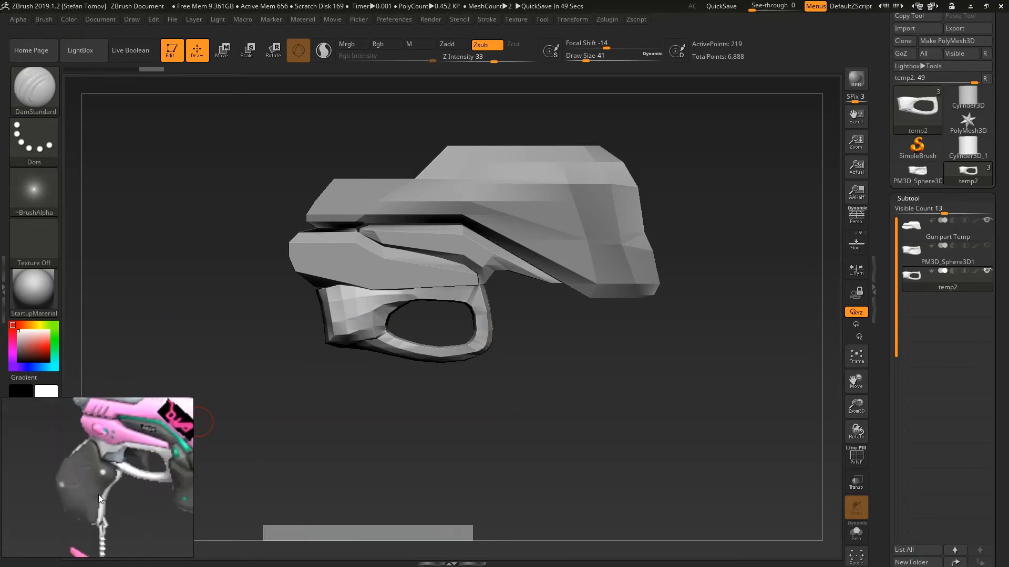
Step: Add a sphere as a new subtool and place it just below the rear end of the trigger guard
drag(999, 473, 999, 262)
click(952, 427)
click(494, 383)
key(w)
drag(432, 179, 284, 369)
drag(325, 411, 315, 415)
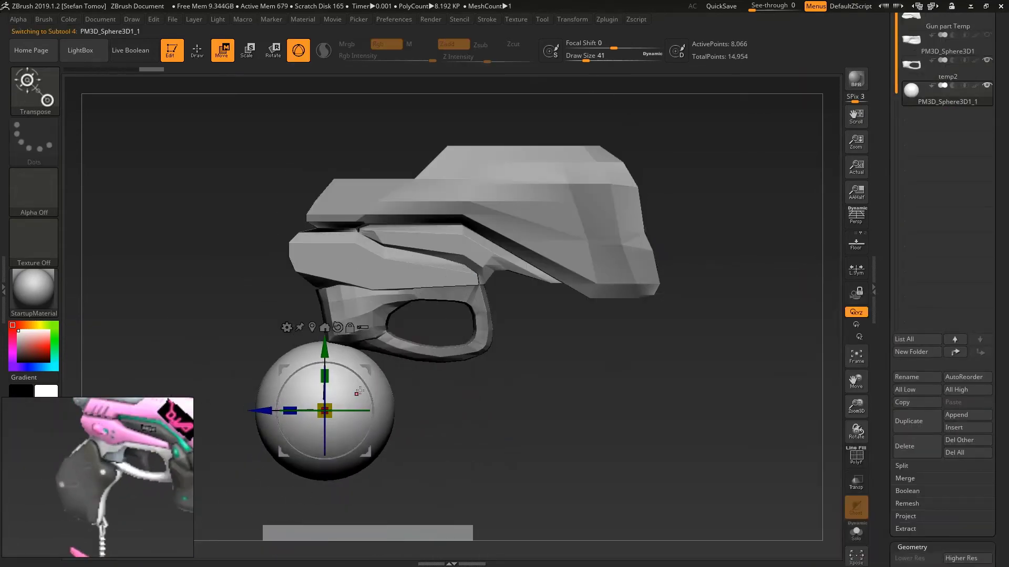
Step: Push the rear edge of the temp2 trigger guard forward using the Move brush, then reduce the draw size
key(b)
key(m)
key(v)
alt+click(325, 321)
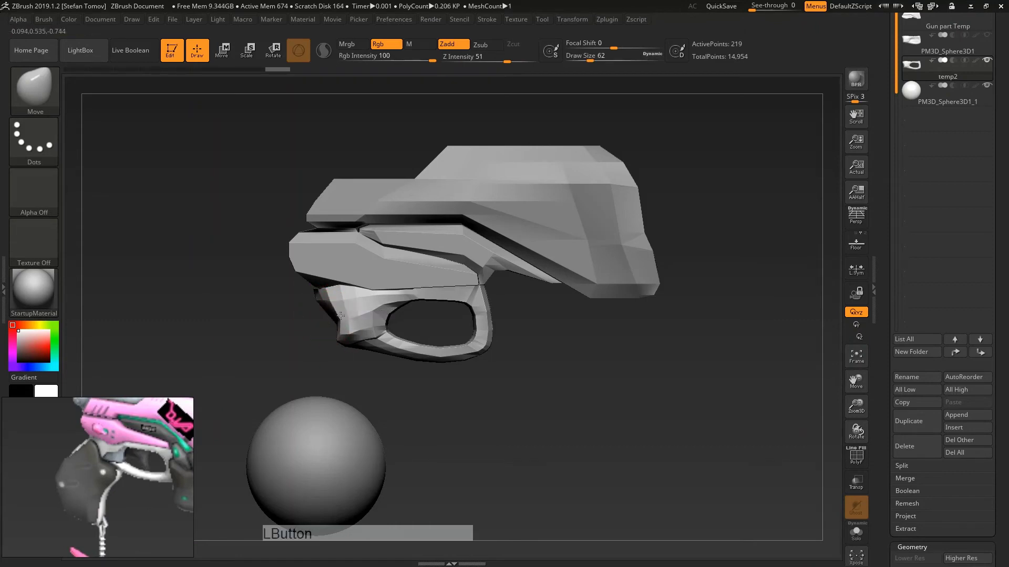
drag(344, 338, 355, 351)
key(s)
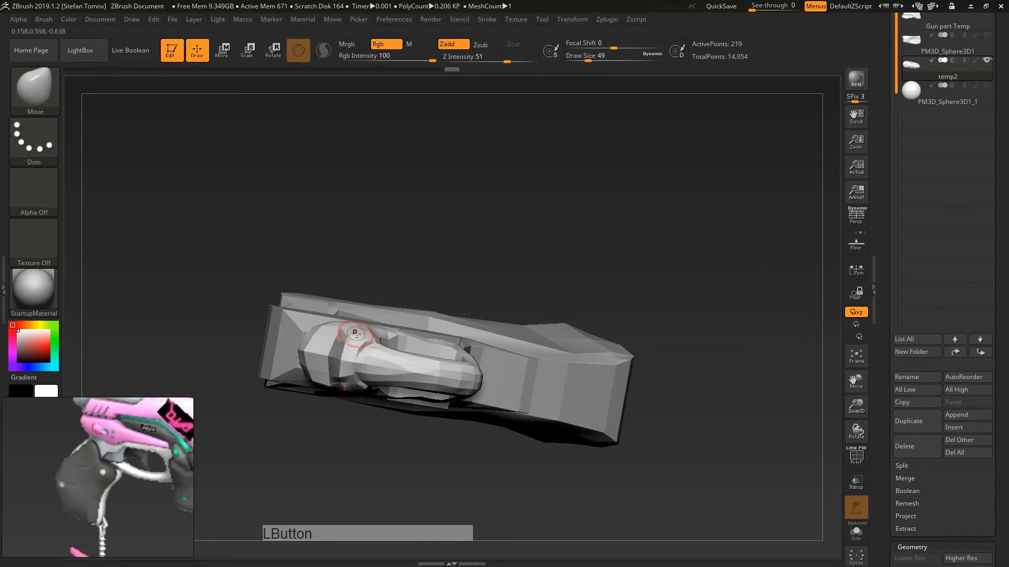
Step: Refine the trigger guard's lower rear corner and narrow its back wall symmetrically with a small Move brush of size 11
mouse_move(355, 334)
right_down()
mouse_move(354, 322)
mouse_move(338, 352)
mouse_move(355, 347)
right_up()
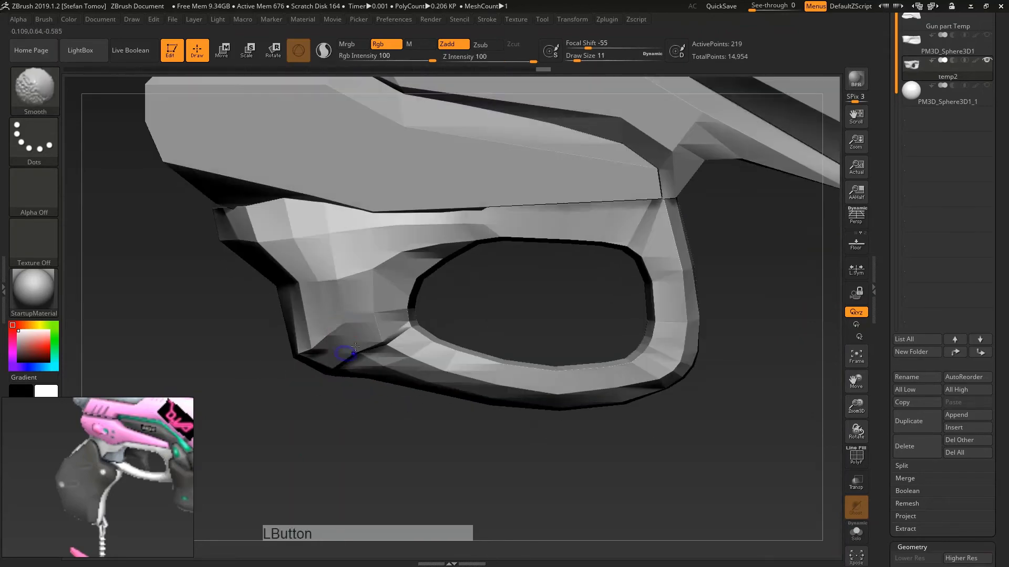
alt+drag(342, 329, 215, 386)
right_drag(353, 328, 311, 334)
drag(311, 332, 304, 331)
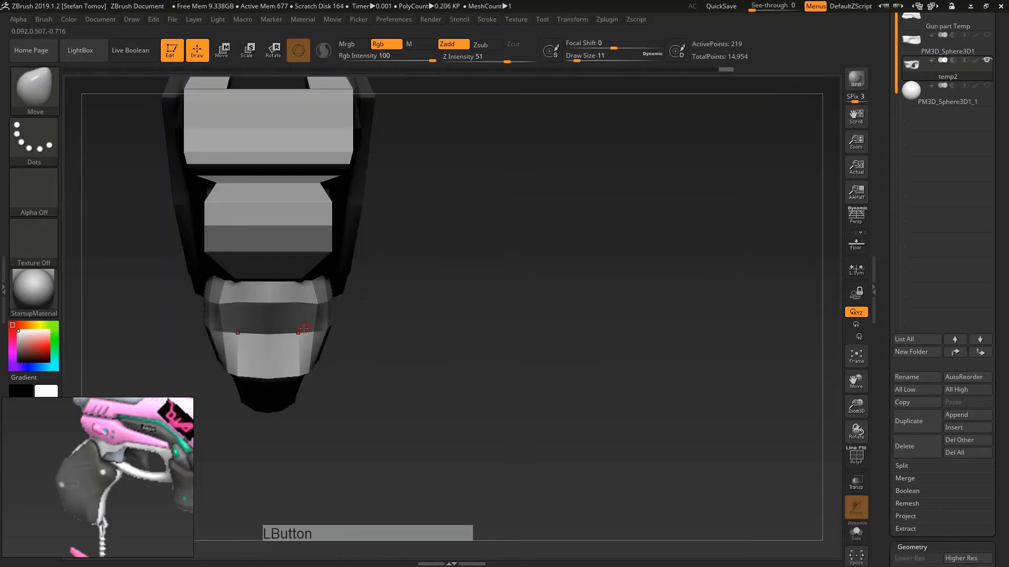
shift+right_drag(304, 331, 295, 335)
drag(296, 336, 288, 335)
right_drag(313, 324, 253, 305)
alt+drag(232, 315, 237, 273)
shift+drag(237, 326, 401, 317)
Step: Move the sphere up under the rear of the guard and squash it to about the gun body's width
alt+click(394, 428)
key(w)
drag(404, 443, 450, 353)
shift+right_drag(450, 353, 427, 353)
drag(387, 364, 412, 365)
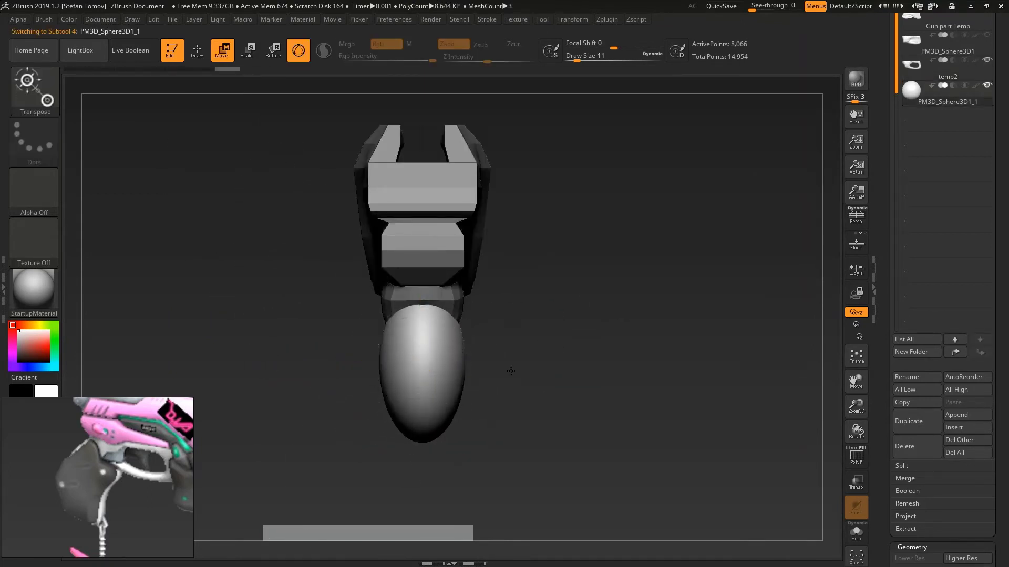
Step: Replace the sphere with a low-resolution box and set it tilted below the trigger guard as the grip base
shift+right_drag(509, 369, 541, 368)
mouse_move(415, 301)
mouse_down()
mouse_move(415, 384)
mouse_move(414, 305)
mouse_up()
click(375, 286)
click(512, 295)
mouse_move(428, 355)
mouse_down()
mouse_move(462, 315)
mouse_move(432, 353)
mouse_move(423, 307)
mouse_up()
key(q)
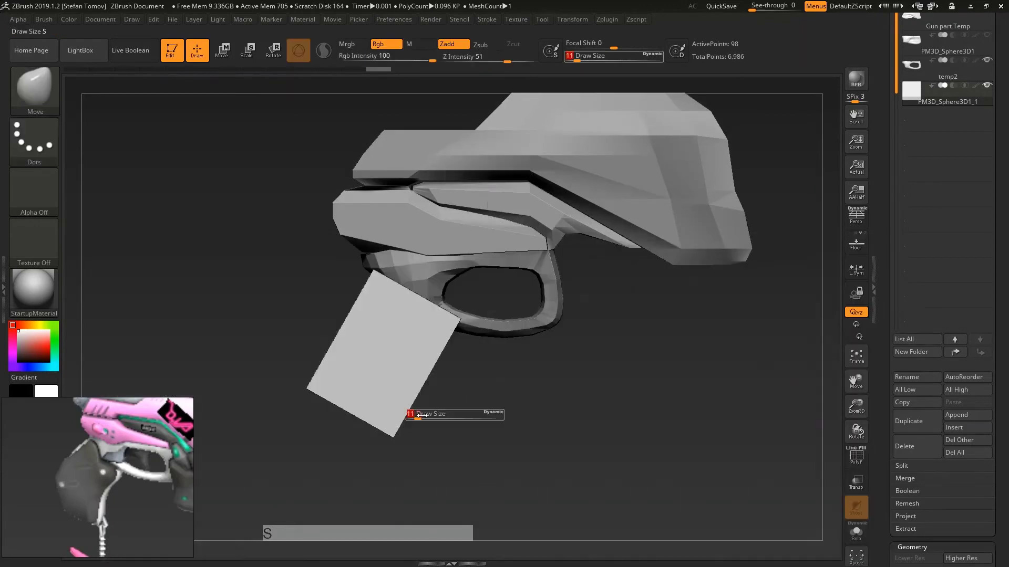
Step: Fit the box's upper edge around the rear of the trigger guard using the Move brush at draw size 104
mouse_move(412, 405)
mouse_down()
mouse_move(448, 327)
mouse_move(370, 275)
mouse_up()
mouse_move(369, 274)
right_down()
mouse_move(501, 308)
mouse_move(402, 333)
right_up()
key(ctrl+z)
key(ctrl+z)
key(ctrl+shift+z)
key(ctrl+shift+z)
key(ctrl+z)
click(374, 339)
click(374, 340)
drag(427, 316, 415, 300)
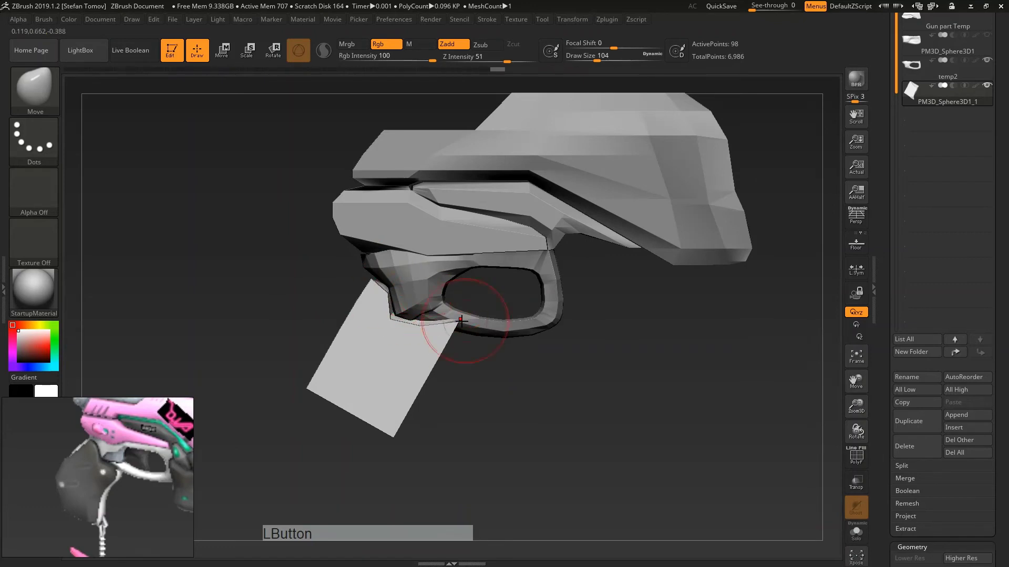
shift+drag(453, 333, 388, 307)
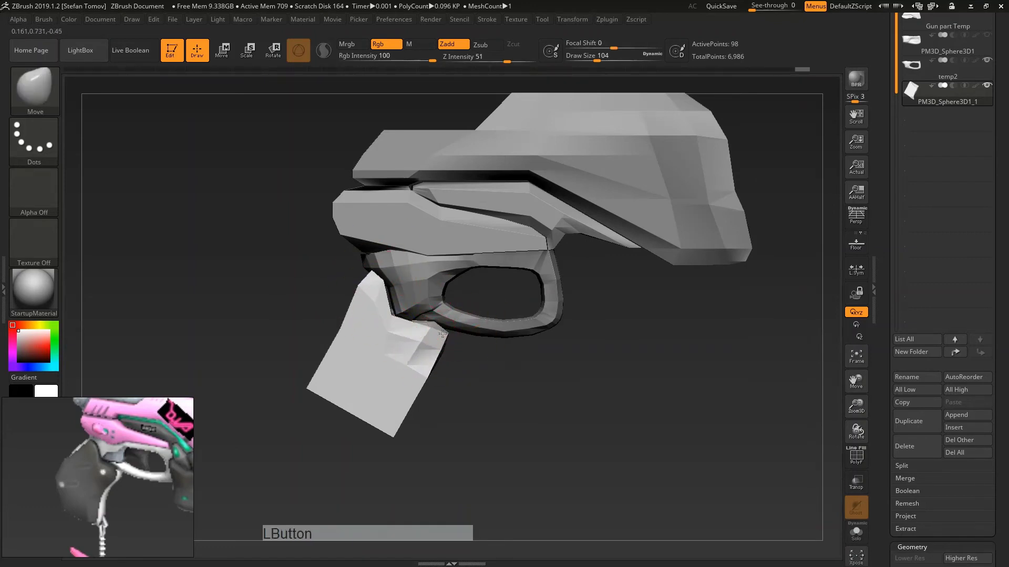
Step: Shape the grip's side profile by pulling its lower corners, bottom edge and rear edge with the Move brush
drag(382, 418, 388, 442)
mouse_move(346, 462)
mouse_down()
mouse_move(400, 455)
mouse_move(415, 468)
mouse_up()
shift+drag(415, 473, 457, 470)
mouse_move(465, 444)
mouse_down()
mouse_move(468, 457)
mouse_move(415, 462)
mouse_up()
drag(421, 420, 396, 435)
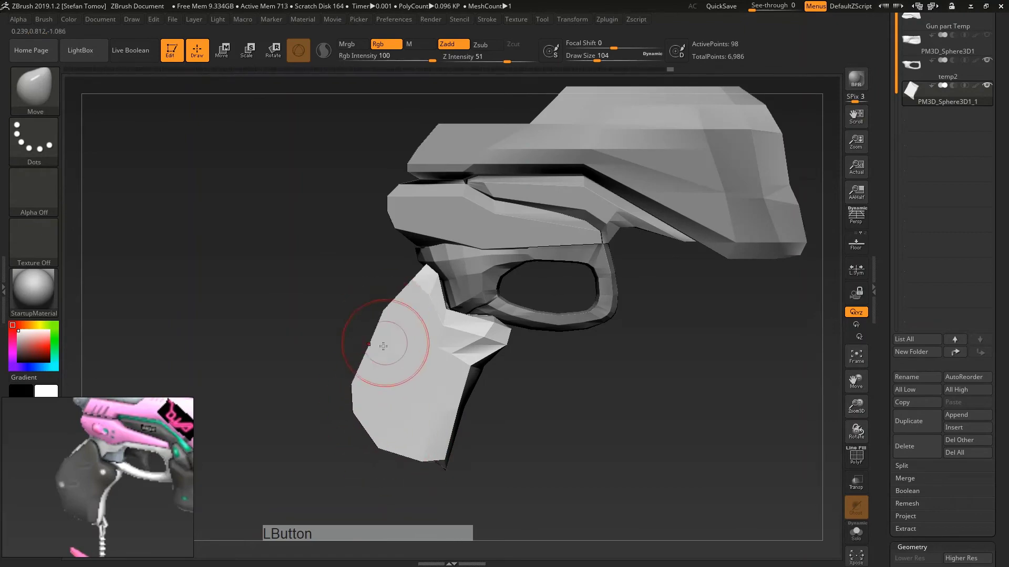
drag(381, 294, 338, 268)
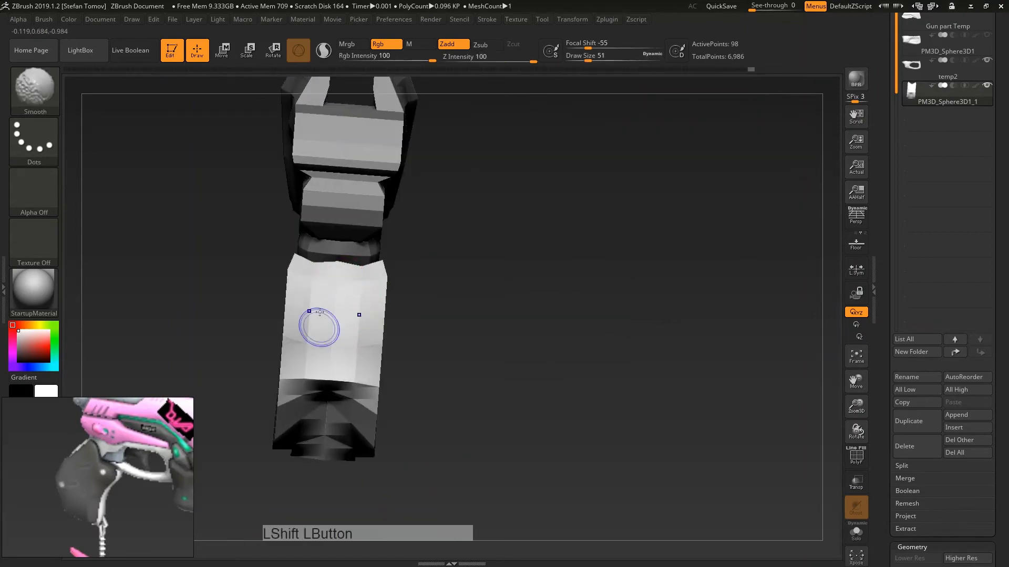
Step: Build up volume along the grip's back and underside with the Clay brush
key(b)
key(c)
mouse_move(320, 312)
right_down()
mouse_move(420, 278)
mouse_move(328, 309)
mouse_move(362, 451)
right_up()
key(l)
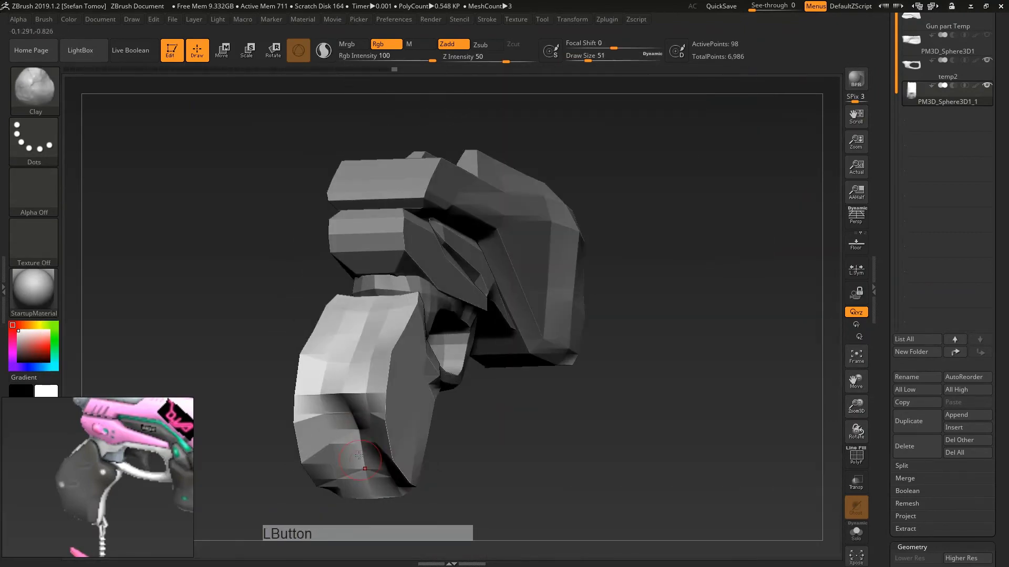
drag(361, 467, 362, 426)
Step: Reshape the grip's underside and back edges with the Move brush, undoing the stroke that does not fit
key(b)
mouse_move(362, 425)
right_down()
mouse_move(318, 356)
mouse_move(399, 336)
right_up()
key(m)
key(v)
mouse_move(398, 336)
alt+mouse_down()
mouse_move(371, 301)
mouse_move(387, 337)
alt+mouse_up()
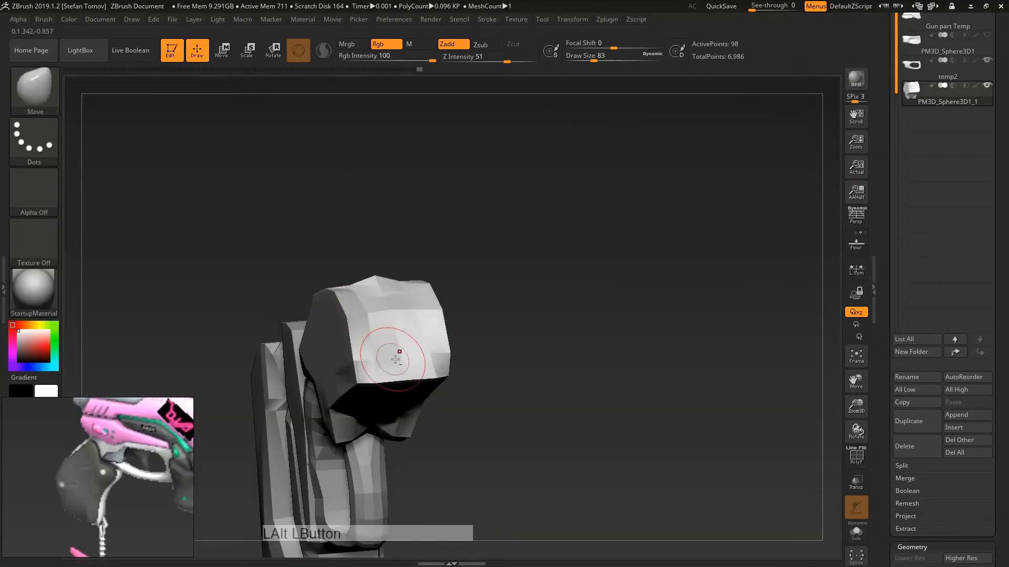
key(ctrl+z)
right_drag(394, 355, 386, 320)
drag(386, 320, 368, 331)
right_drag(368, 331, 361, 363)
mouse_move(391, 322)
alt+mouse_down()
mouse_move(405, 293)
mouse_move(459, 268)
alt+mouse_up()
right_drag(459, 268, 486, 249)
drag(486, 247, 481, 231)
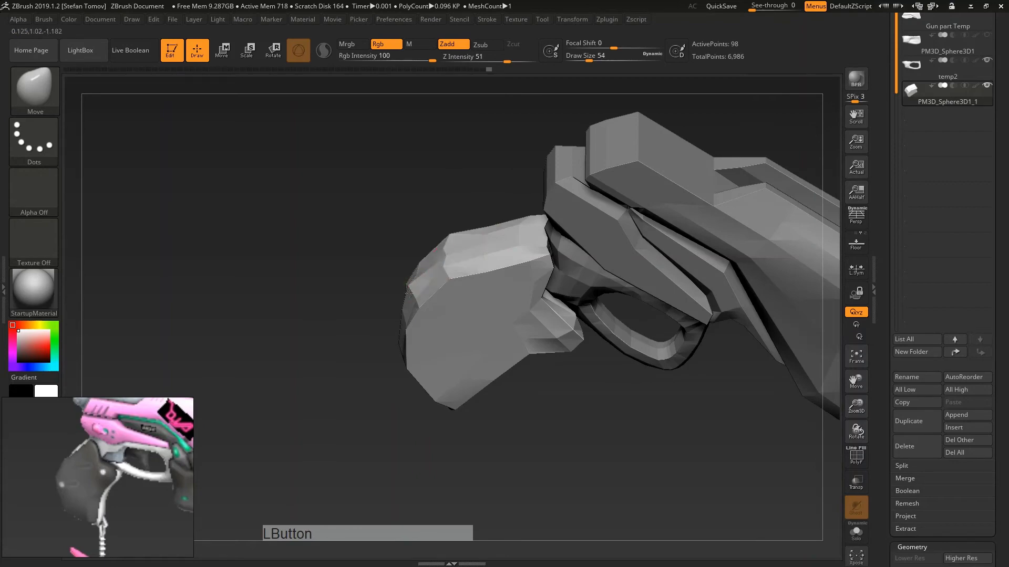
Step: Undo the last tweak on the grip's back and adjust its outline using a larger Move brush of size 163
drag(409, 294, 420, 302)
key(ctrl+z)
mouse_move(452, 387)
right_down()
mouse_move(509, 405)
mouse_move(420, 389)
right_up()
drag(400, 377, 412, 378)
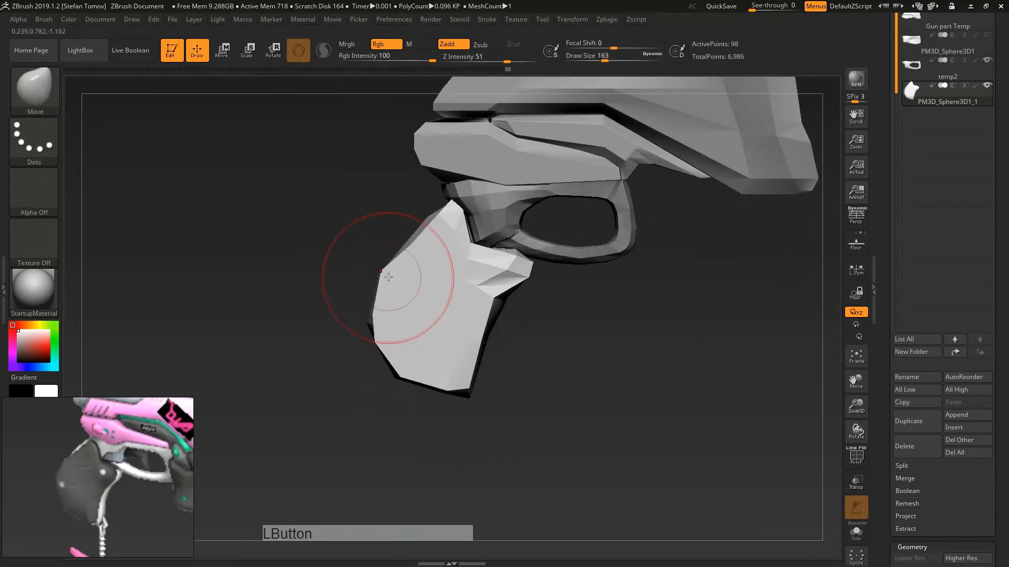
key(s)
mouse_move(557, 307)
mouse_down()
mouse_move(530, 308)
mouse_move(479, 266)
mouse_move(490, 224)
mouse_up()
drag(610, 251, 603, 265)
drag(488, 262, 583, 297)
Step: Adjust the grip's upper corners, sides and lower end from several angles using the Move brush at size 158
key(s)
drag(473, 233, 479, 253)
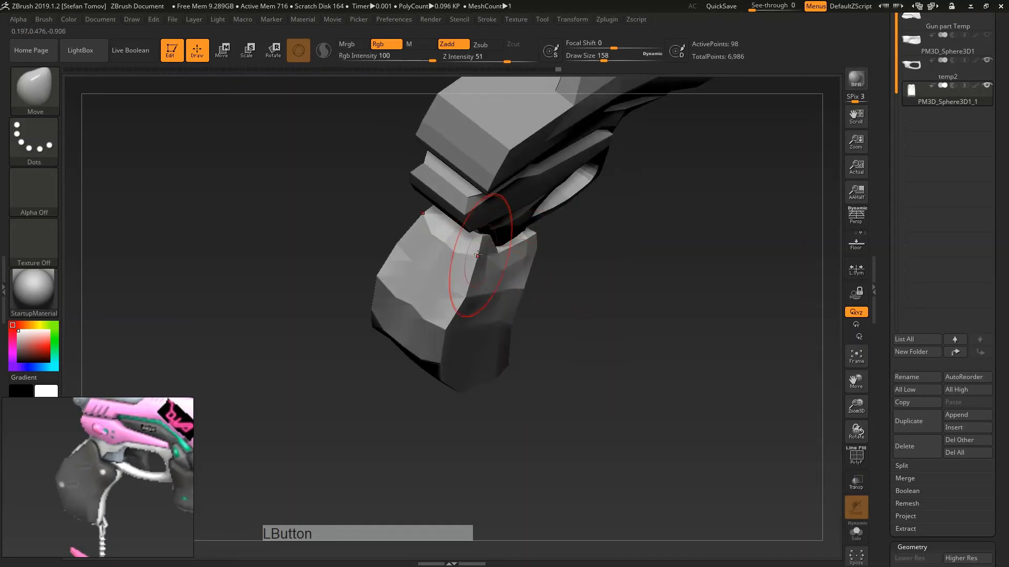
shift+drag(594, 284, 530, 294)
drag(457, 295, 447, 296)
drag(464, 369, 458, 398)
drag(593, 295, 530, 302)
drag(462, 444, 462, 451)
drag(557, 326, 604, 300)
drag(440, 367, 452, 360)
drag(568, 336, 557, 253)
drag(462, 486, 459, 492)
drag(557, 336, 630, 315)
Step: Reduce the Move brush size and refine the grip's back and side edges
key(s)
drag(531, 428, 518, 428)
alt+drag(520, 420, 525, 427)
drag(410, 336, 367, 294)
alt+drag(568, 428, 563, 435)
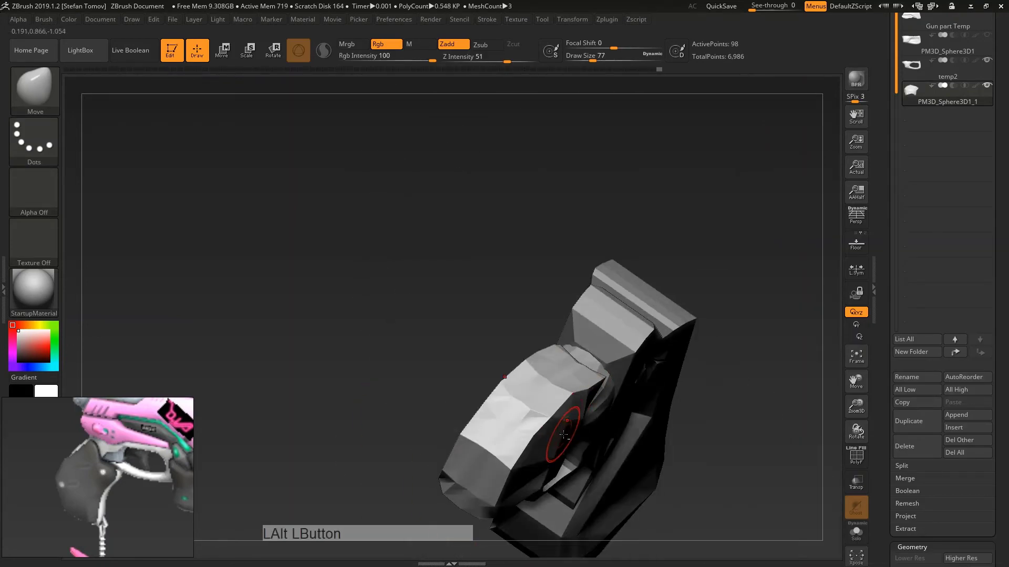
drag(678, 399, 651, 320)
drag(599, 339, 589, 342)
mouse_move(608, 334)
mouse_down()
mouse_move(601, 328)
mouse_move(659, 354)
mouse_move(736, 362)
mouse_up()
alt+drag(788, 341, 836, 368)
Step: Convert the grip to a DynaMesh at resolution 128
drag(884, 504, 885, 77)
click(917, 314)
alt+drag(683, 357, 678, 409)
Step: Flatten the grip's side and front surfaces below the trigger guard with the hPolish brush
key(1)
drag(641, 357, 662, 342)
drag(546, 335, 556, 323)
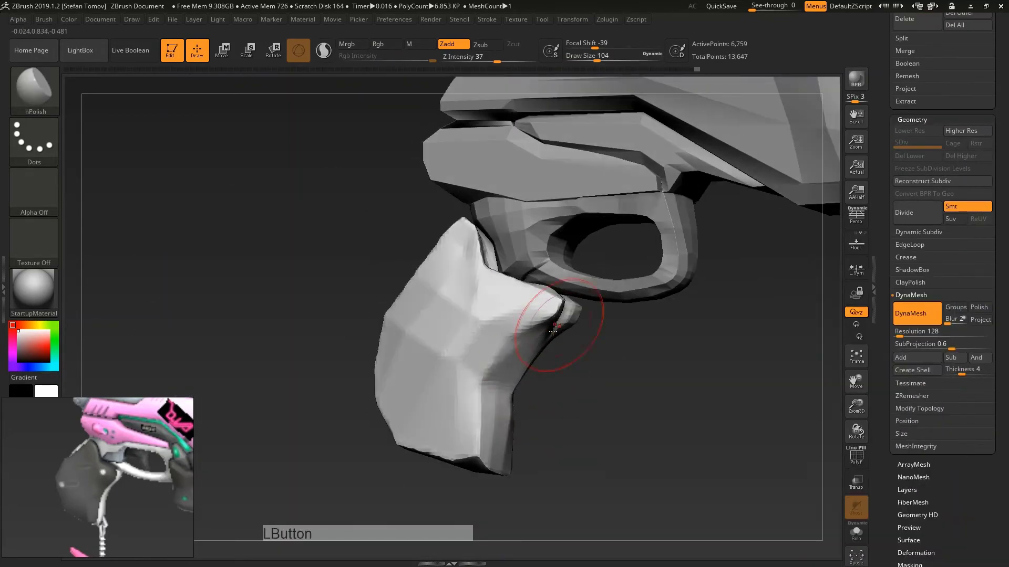
drag(662, 357, 604, 326)
mouse_move(565, 315)
alt+mouse_down()
mouse_move(547, 320)
mouse_move(558, 336)
alt+mouse_up()
drag(541, 362, 499, 436)
Step: Smooth the grip's front edge, sides and back into soft rounded surfaces
mouse_move(489, 389)
shift+mouse_down()
mouse_move(494, 421)
mouse_move(468, 419)
mouse_move(489, 462)
shift+mouse_up()
shift+drag(326, 347, 386, 358)
drag(325, 347, 368, 294)
shift+drag(447, 236, 457, 262)
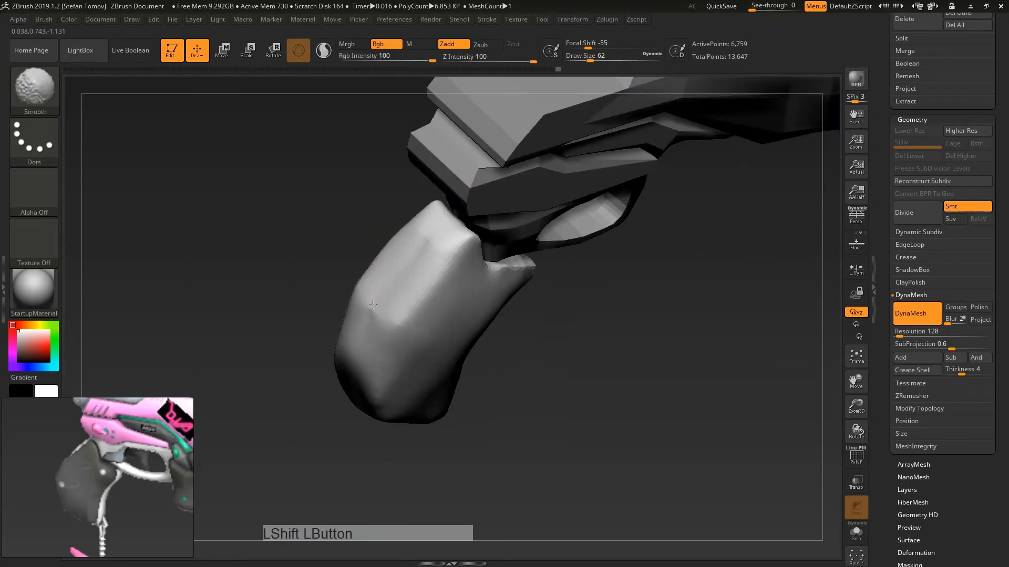
shift+drag(367, 294, 326, 337)
Step: Adjust the grip's top near the trigger guard and bulge its back edge outward with the Move brush
key(2)
drag(471, 254, 481, 252)
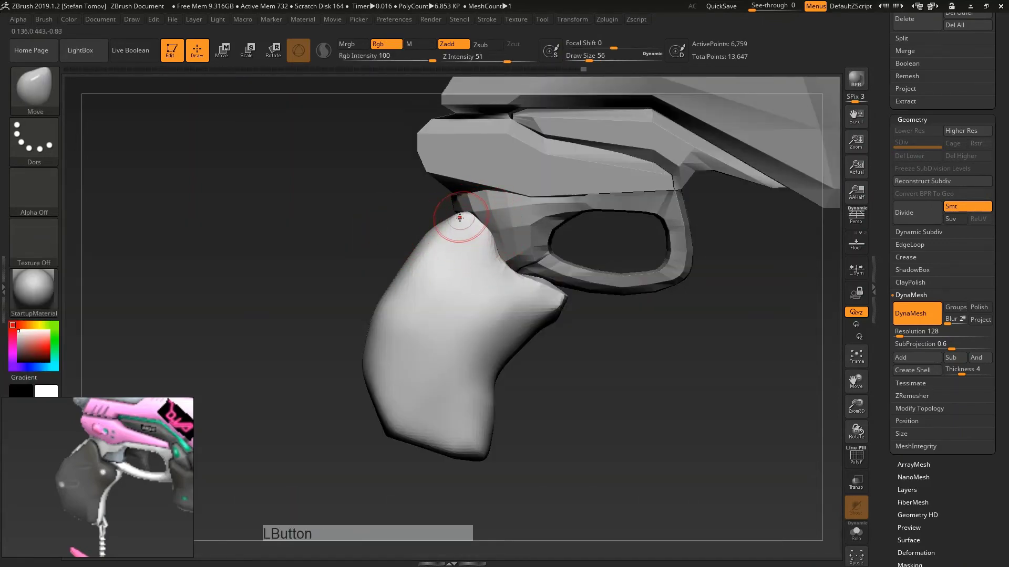
drag(370, 354, 360, 352)
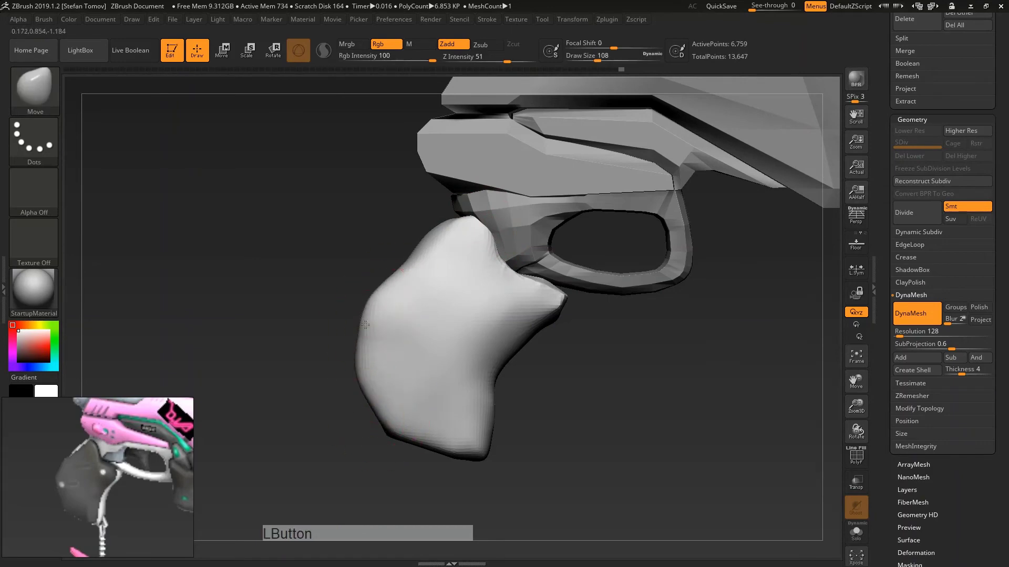
Step: Flatten the grip's side, back and underside with the hPolish brush and smooth the transitions between them
drag(439, 445, 437, 451)
mouse_move(515, 420)
mouse_down()
mouse_move(420, 346)
mouse_move(471, 302)
mouse_up()
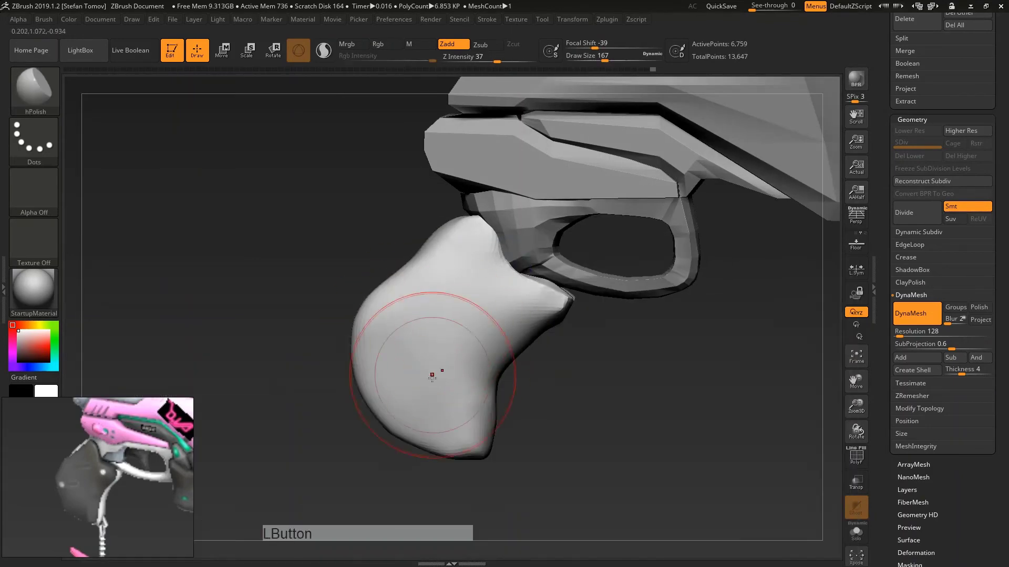
shift+drag(604, 368, 709, 367)
alt+drag(425, 315, 427, 400)
mouse_move(577, 336)
mouse_down()
mouse_move(578, 400)
mouse_move(578, 283)
mouse_up()
alt+drag(447, 173, 446, 241)
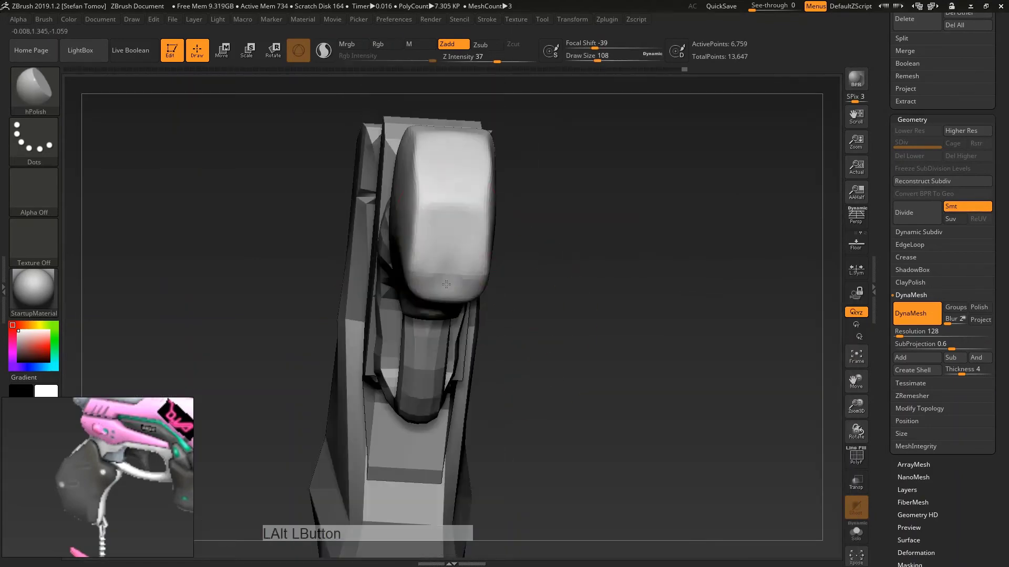
drag(567, 378, 556, 295)
alt+drag(428, 347, 420, 383)
shift+drag(567, 336, 657, 336)
shift+drag(386, 310, 372, 284)
alt+drag(620, 399, 567, 294)
Step: Isolate the grip to smooth its top surface, and show the rest of the gun again
click(857, 533)
mouse_move(452, 283)
alt+mouse_down()
mouse_move(387, 314)
mouse_move(428, 315)
alt+mouse_up()
shift+drag(468, 263, 447, 295)
shift+drag(420, 284, 457, 273)
drag(589, 326, 656, 447)
click(856, 533)
mouse_move(830, 528)
mouse_down()
mouse_move(810, 516)
mouse_move(740, 415)
mouse_up()
drag(410, 355, 442, 325)
drag(751, 404, 792, 500)
click(856, 533)
mouse_move(756, 452)
mouse_down()
mouse_move(696, 347)
mouse_move(735, 389)
mouse_up()
Step: Reshape the grip's pointed front tip below the trigger guard with the Move brush
key(b)
key(m)
key(v)
key(s)
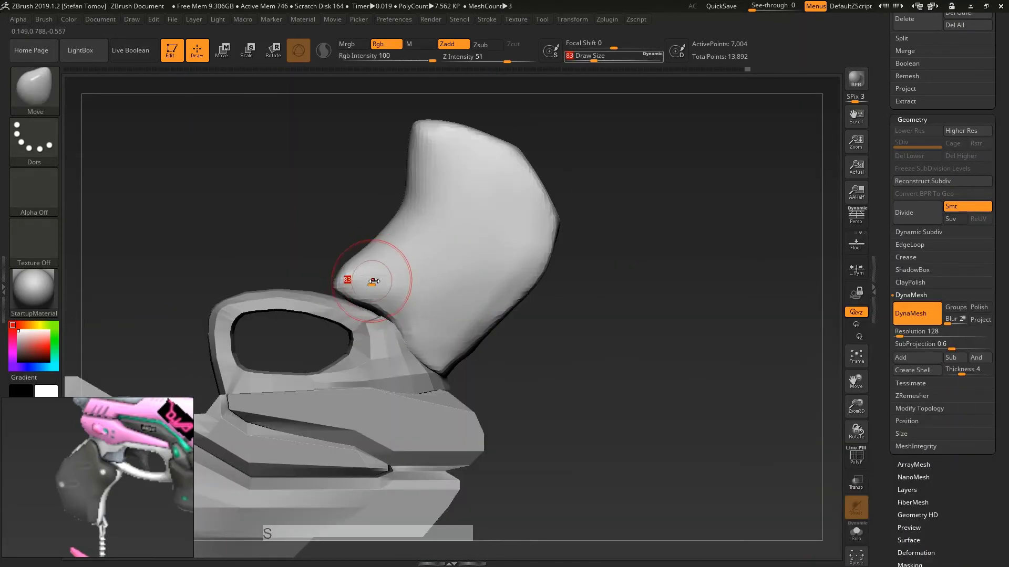
drag(373, 281, 378, 282)
drag(338, 281, 333, 292)
mouse_move(295, 263)
mouse_down()
mouse_move(468, 376)
mouse_move(603, 310)
mouse_up()
Step: Bevel the grip's back and bottom side edges with the TrimDynamic brush, and undo the last stroke
key(b)
key(t)
key(d)
mouse_move(391, 163)
mouse_down()
mouse_move(376, 139)
mouse_move(420, 131)
mouse_up()
drag(386, 184, 357, 310)
drag(294, 337, 252, 367)
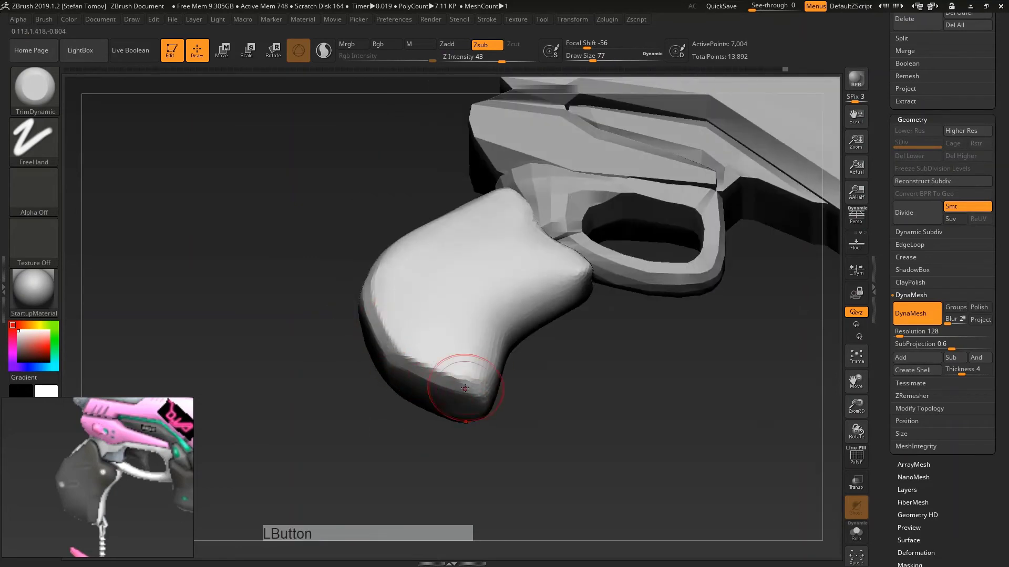
drag(465, 389, 488, 380)
mouse_move(536, 389)
mouse_down()
mouse_move(572, 368)
mouse_move(513, 393)
mouse_move(570, 344)
mouse_move(526, 420)
mouse_up()
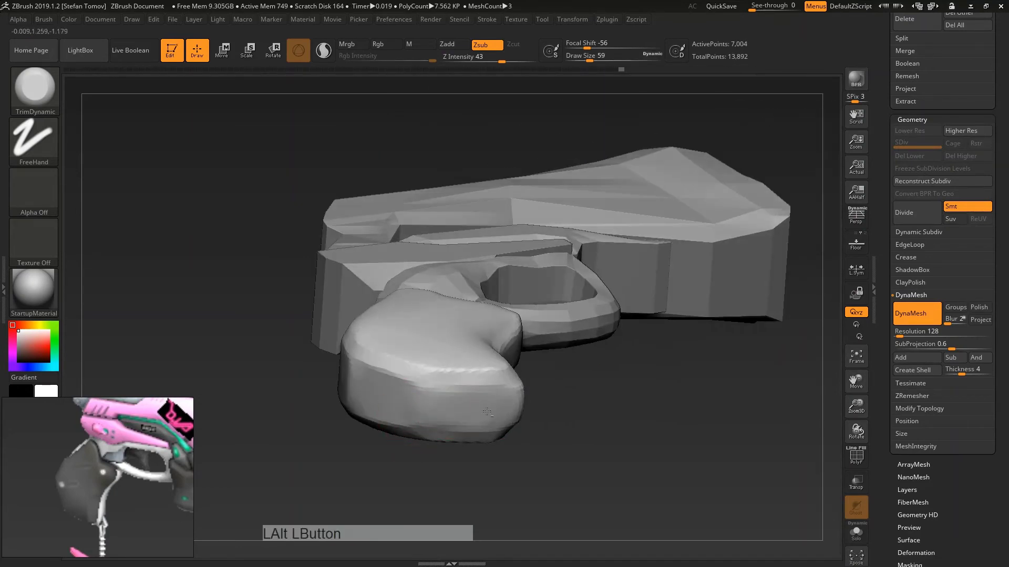
mouse_move(430, 390)
mouse_down()
mouse_move(399, 347)
mouse_move(367, 391)
mouse_up()
key(ctrl+z)
Step: Smooth the trimmed edges along the back of the grip
shift+drag(452, 262, 420, 294)
mouse_move(349, 313)
alt+mouse_down()
mouse_move(349, 459)
mouse_move(345, 342)
alt+mouse_up()
shift+drag(346, 367, 346, 443)
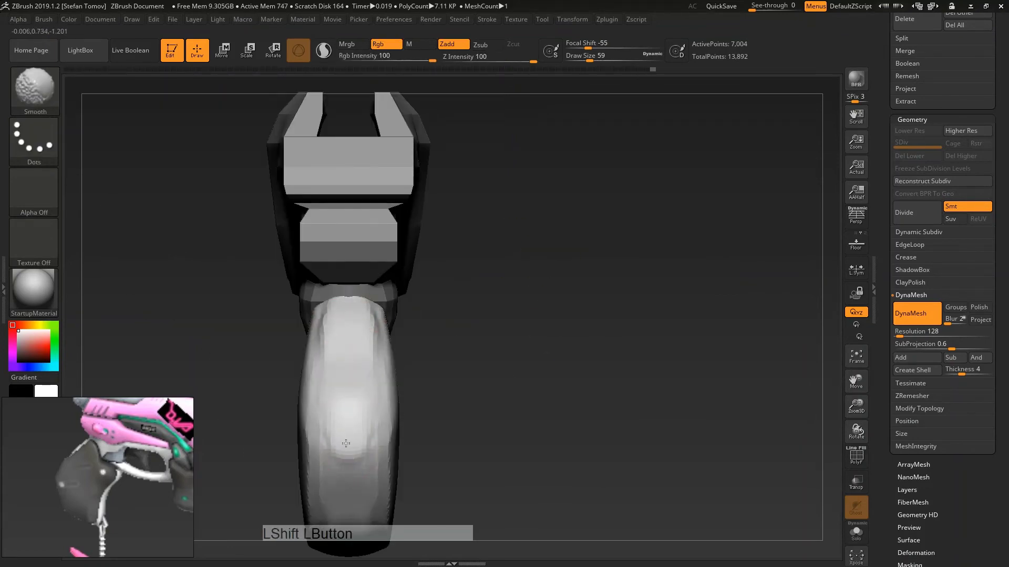
drag(578, 400, 473, 357)
Step: Carve a pair of grooves along the grip's back, front and top with the DamStandard brush
key(b)
key(d)
key(s)
mouse_move(372, 504)
mouse_down()
mouse_move(364, 259)
mouse_move(354, 308)
mouse_move(457, 356)
mouse_move(392, 245)
mouse_up()
drag(462, 249, 552, 257)
click(856, 532)
drag(571, 336, 505, 336)
drag(415, 205, 486, 278)
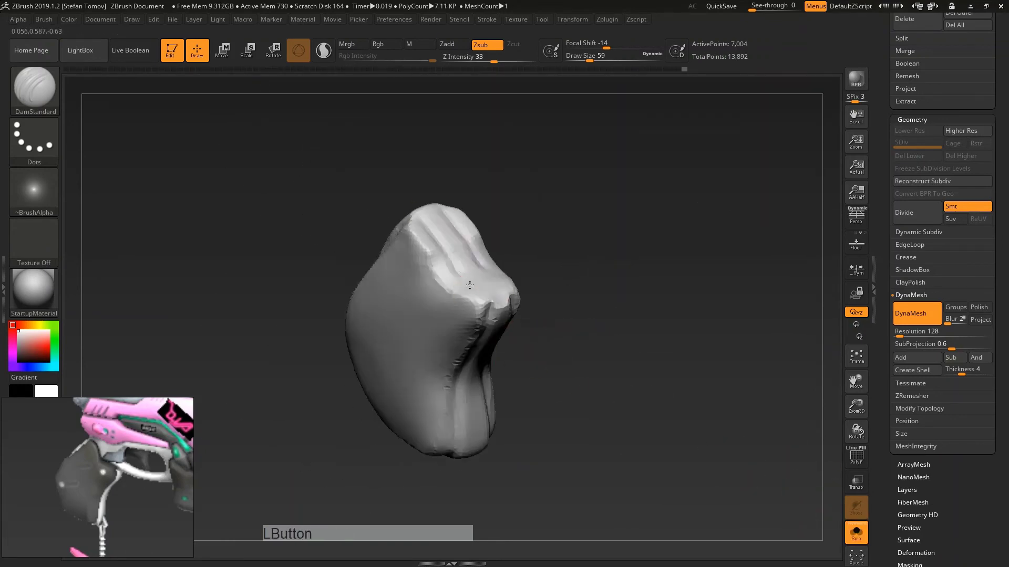
click(851, 531)
mouse_move(557, 315)
mouse_down()
mouse_move(625, 315)
mouse_move(626, 363)
mouse_move(567, 336)
mouse_up()
Step: Remesh the grip with DynaMesh at resolution 264 and flatten the band beside its front groove with hPolish
key(b)
key(h)
key(p)
click(902, 335)
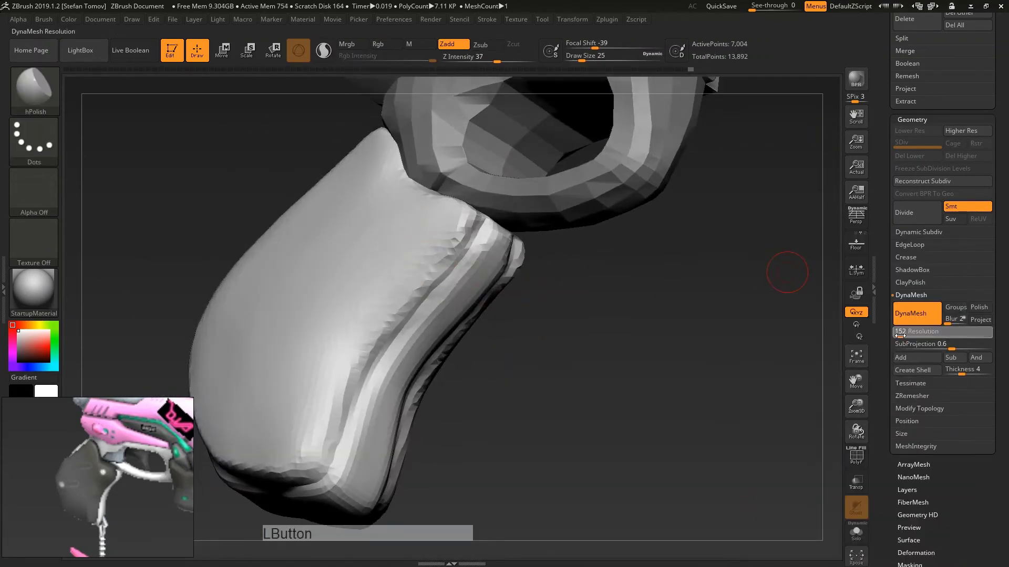
ctrl+drag(788, 273, 807, 310)
drag(379, 354, 460, 246)
drag(424, 287, 378, 345)
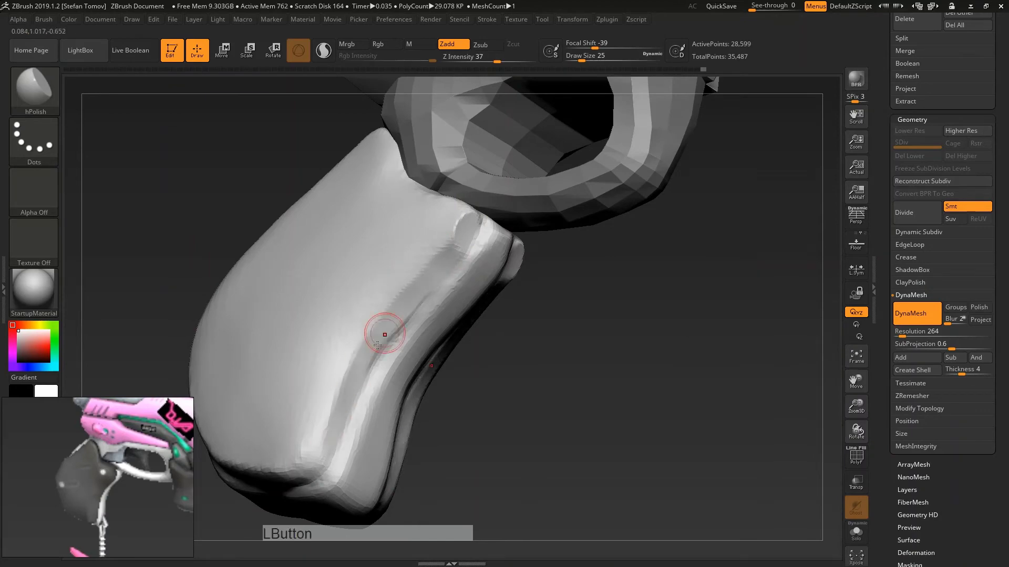
Step: Sharpen the groove along the grip's front edge with the DamStandard brush
key(b)
key(d)
key(s)
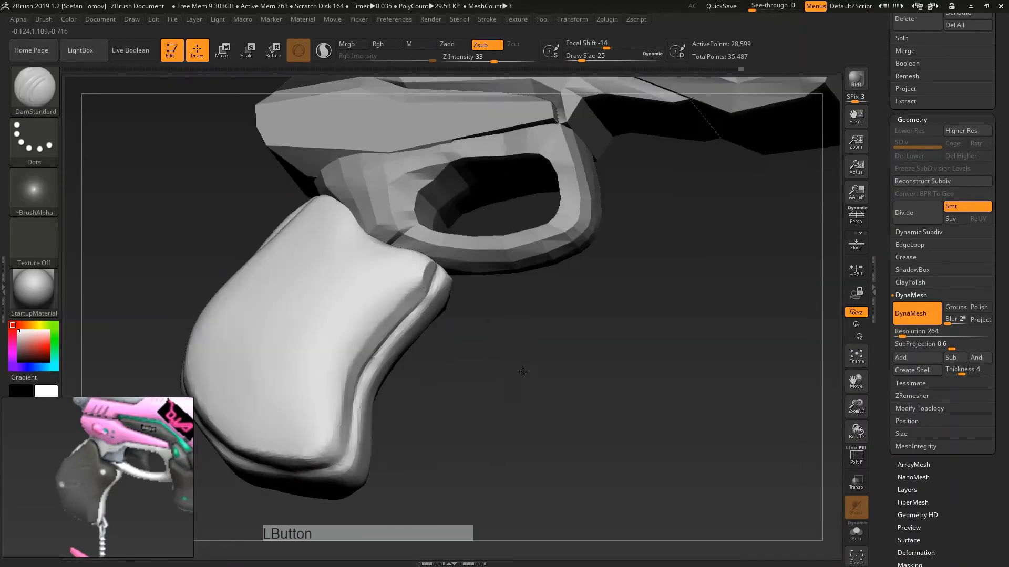
Step: Polish the raised bands beside the grip's front grooves with hPolish and adjust their upper ends with the Move brush
key(b)
key(h)
key(p)
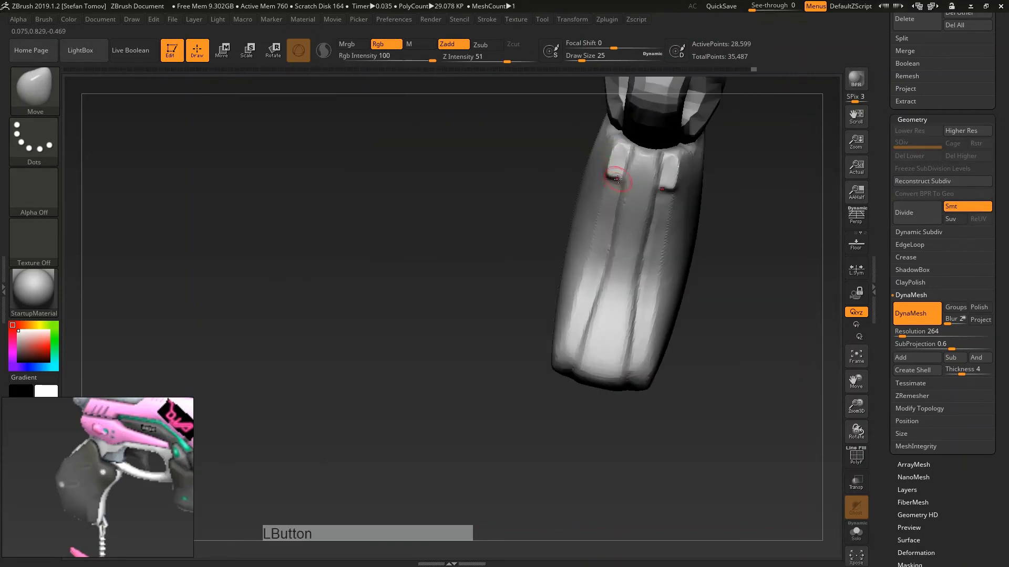
key(b)
key(h)
key(p)
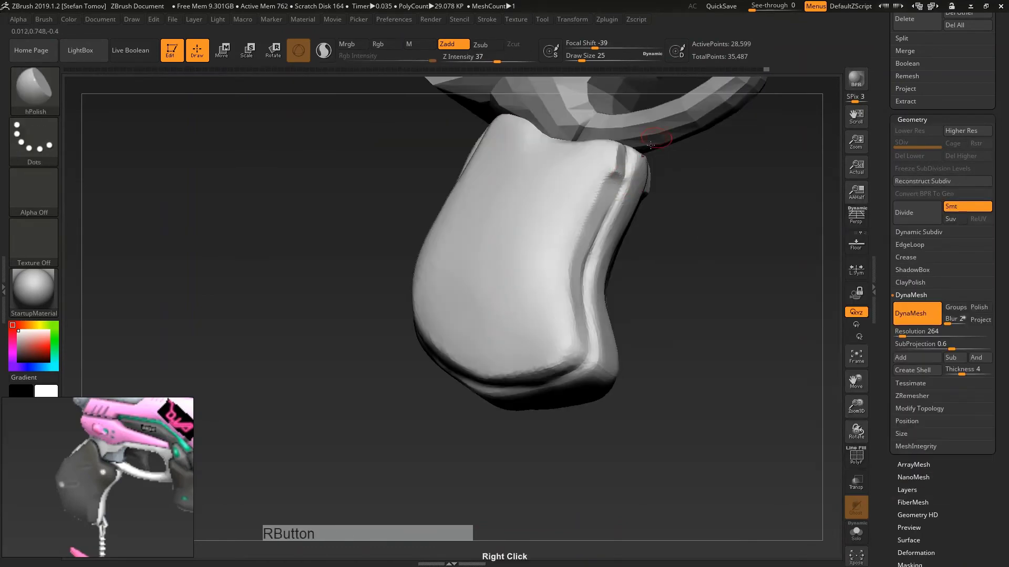
Step: Flatten the bands beside the grip's back grooves with hPolish and smooth the adjoining side surface
right_drag(657, 221, 470, 268)
drag(547, 284, 435, 225)
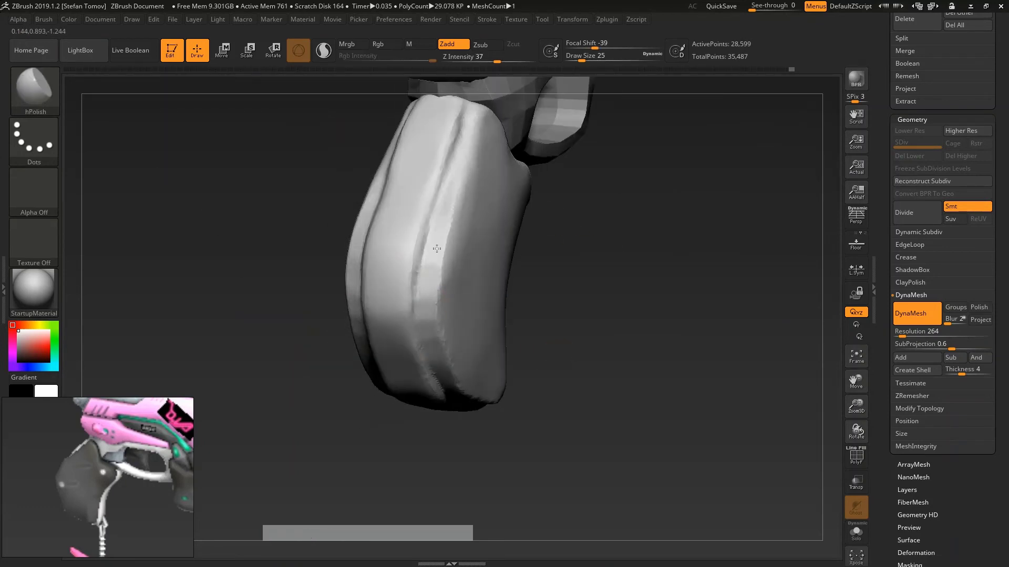
shift+click(440, 362)
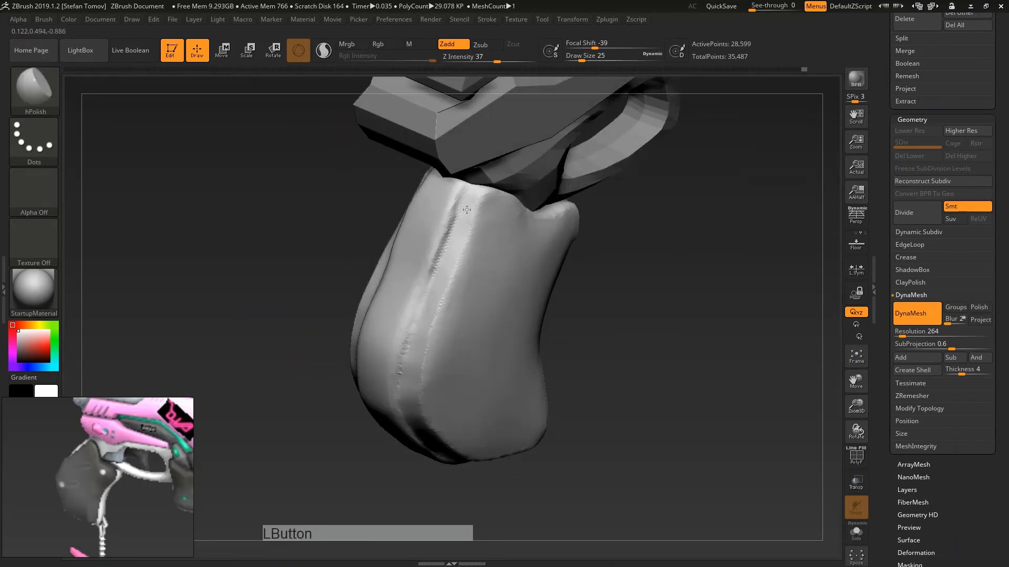
right_drag(466, 210, 462, 259)
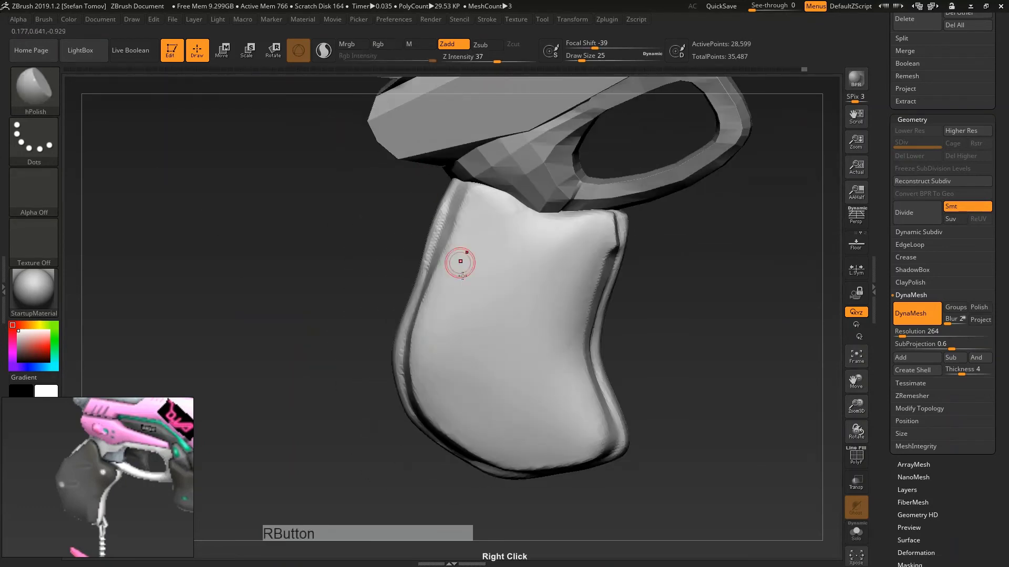
shift+drag(462, 259, 543, 427)
right_drag(594, 241, 518, 206)
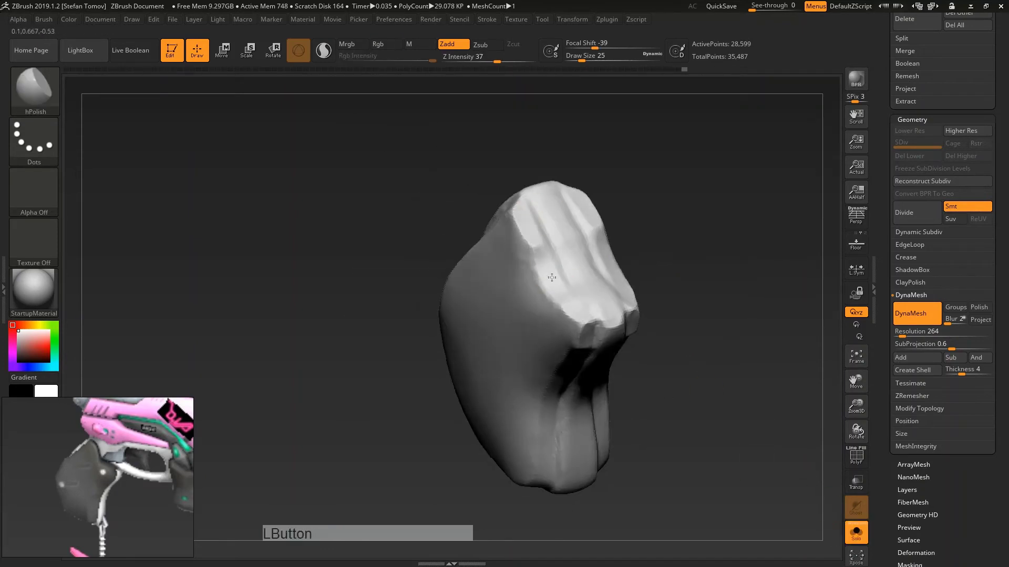
Step: Polish and smooth the top and back surfaces of the isolated grip around the grooves
shift+right_drag(551, 277, 526, 282)
right_drag(501, 242, 545, 221)
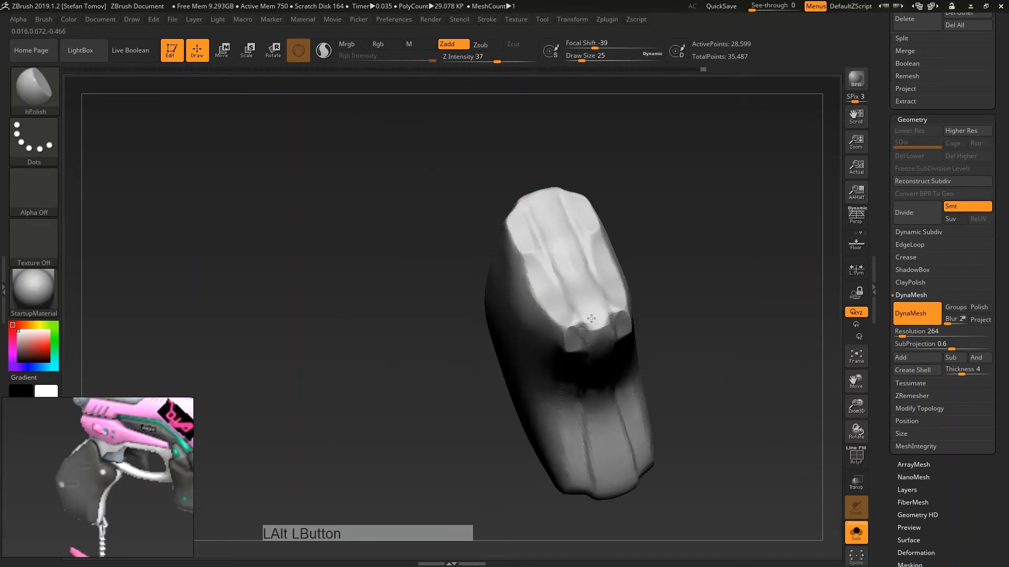
right_drag(591, 318, 594, 322)
shift+right_drag(637, 252, 698, 228)
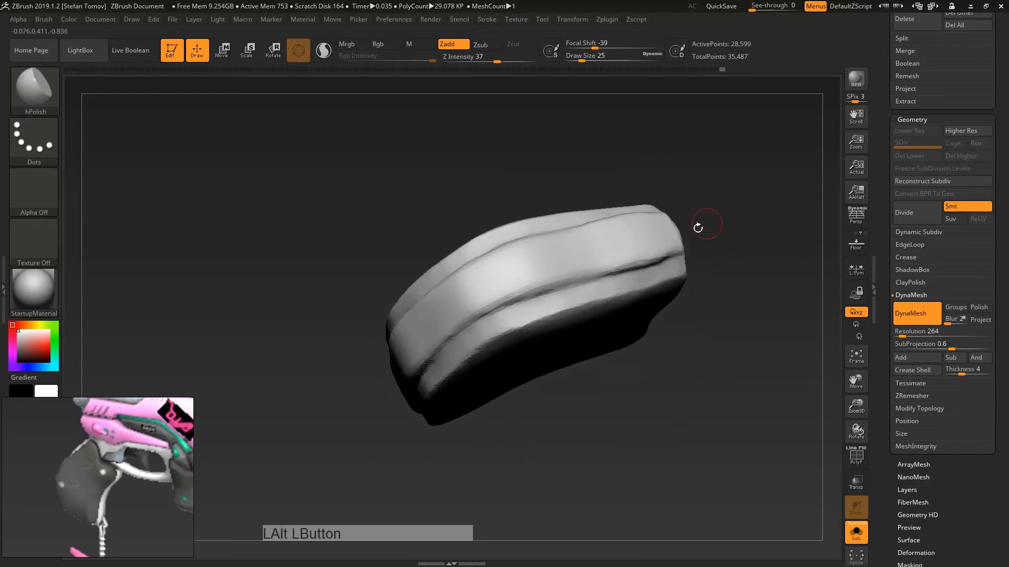
drag(698, 227, 608, 122)
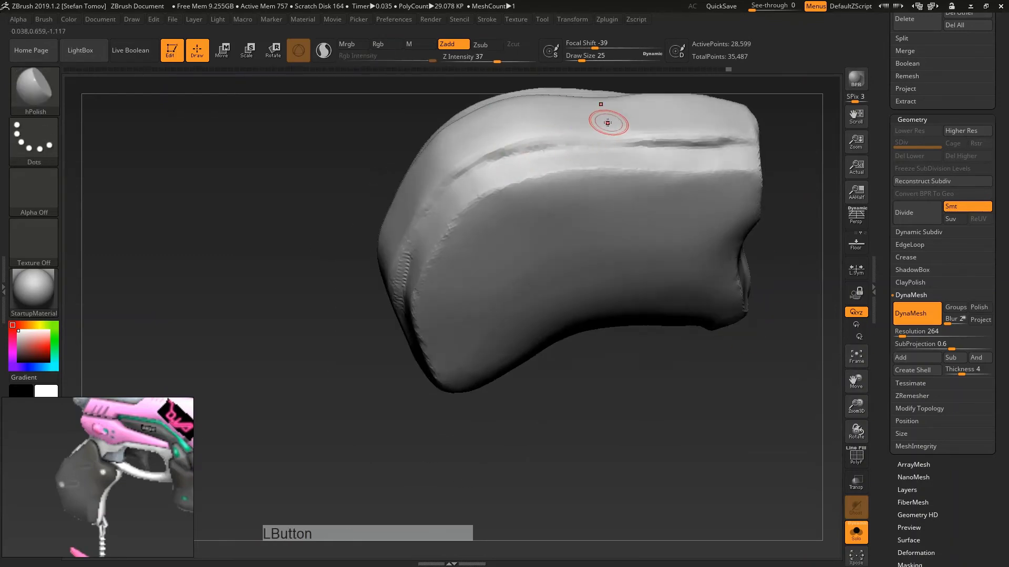
Step: Deepen the groove along the back of the grip with the DamStandard brush
key(b)
key(d)
key(s)
alt+drag(538, 142, 579, 135)
mouse_move(604, 415)
alt+mouse_down()
mouse_move(606, 301)
mouse_move(652, 357)
alt+mouse_up()
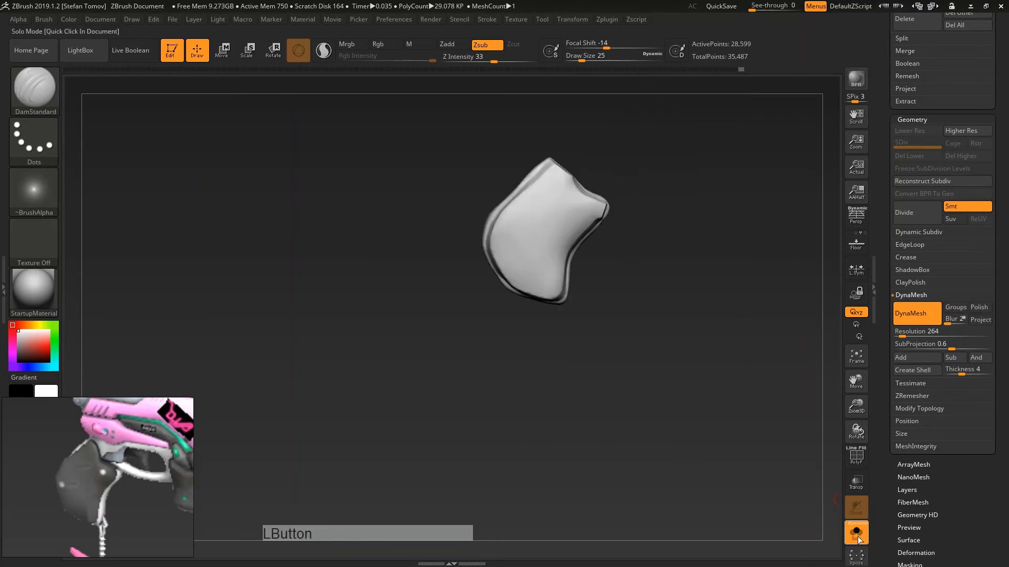
click(857, 535)
key(b)
key(m)
key(v)
mouse_move(541, 289)
alt+mouse_down()
mouse_move(574, 317)
mouse_move(499, 261)
mouse_move(522, 349)
mouse_move(567, 347)
mouse_move(436, 369)
mouse_move(423, 393)
alt+mouse_up()
key(ctrl+z)
Step: Fit the grip's upper edge against the rear of the trigger guard with the Move brush
key(b)
key(d)
key(s)
drag(487, 173, 496, 180)
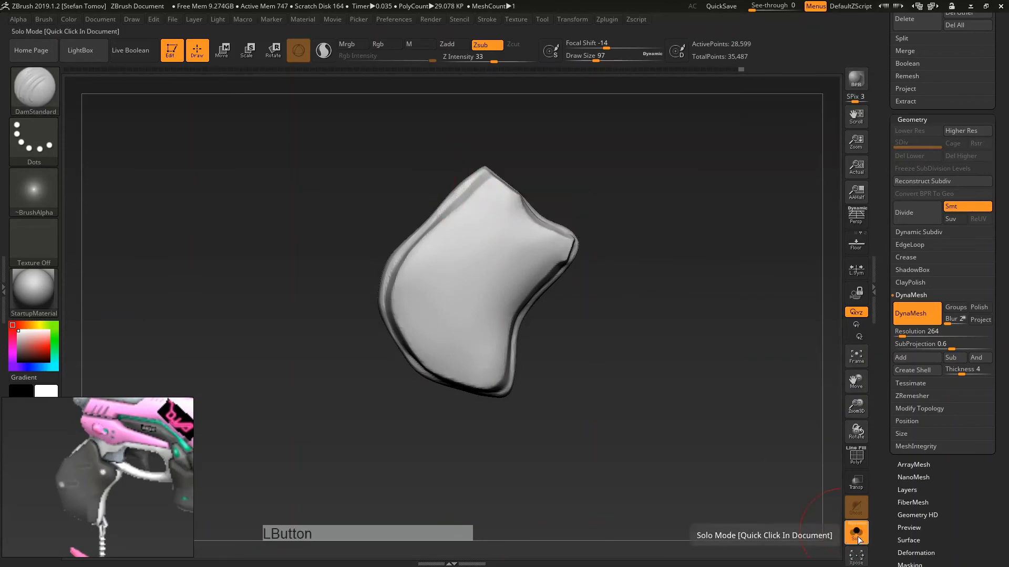
key(b)
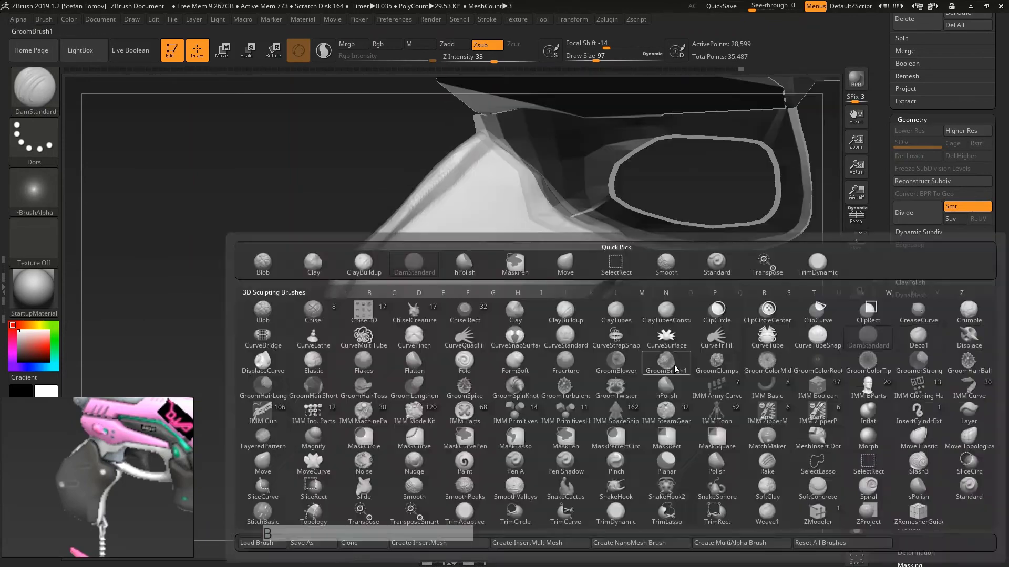
key(m)
key(v)
shift+right_drag(500, 196, 495, 152)
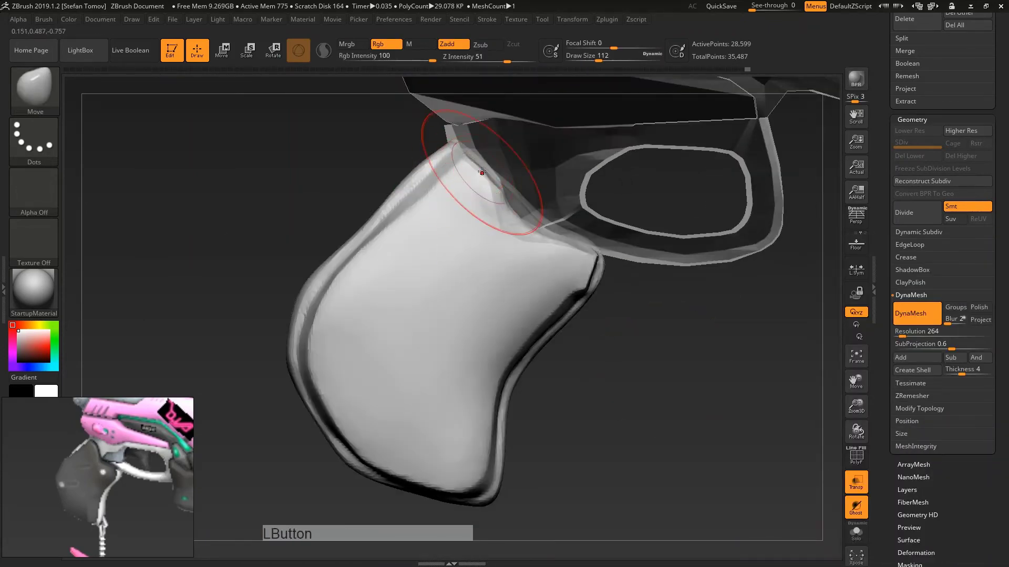
alt+drag(481, 171, 484, 208)
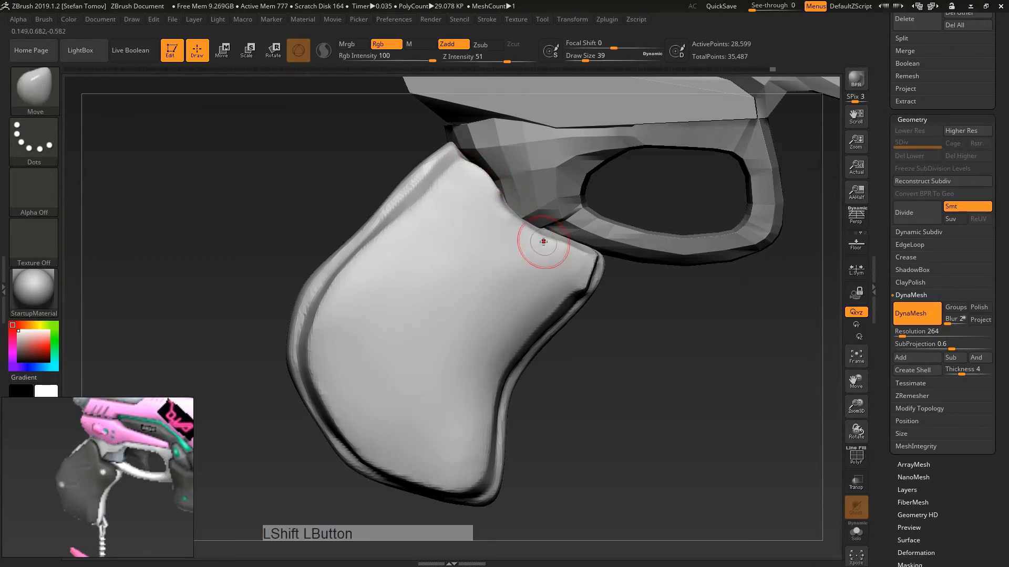
click(856, 533)
mouse_move(793, 391)
mouse_down()
mouse_move(752, 415)
mouse_move(775, 436)
mouse_up()
Step: Flatten the top surface of the isolated grip with the hPolish brush
key(b)
key(h)
key(p)
key(ctrl+z)
mouse_move(518, 158)
mouse_down()
mouse_move(547, 184)
mouse_move(565, 161)
mouse_move(651, 239)
mouse_up()
alt+drag(709, 137, 681, 281)
drag(529, 209, 561, 350)
mouse_move(627, 257)
mouse_down()
mouse_move(650, 264)
mouse_move(583, 273)
mouse_up()
Step: Recut the grooves across the grip's top with the DamStandard brush
key(b)
key(d)
key(s)
drag(512, 349, 612, 310)
drag(468, 294, 604, 234)
Step: Flatten the surfaces beside the grip's top grooves with the hPolish brush
key(b)
key(h)
key(p)
drag(513, 313, 591, 278)
alt+drag(478, 263, 560, 215)
drag(698, 220, 678, 320)
drag(481, 269, 542, 215)
drag(736, 210, 678, 273)
Step: Deepen the grip's top grooves down to the front tip with DamStandard and smooth the rough spots
key(b)
key(d)
key(s)
drag(486, 252, 593, 404)
drag(732, 232, 778, 202)
shift+drag(525, 239, 536, 275)
shift+drag(549, 329, 556, 336)
mouse_move(730, 252)
mouse_down()
mouse_move(655, 279)
mouse_move(699, 294)
mouse_up()
Step: Polish and smooth the side bands on the grip's top, and show the whole gun again
key(b)
key(h)
key(p)
alt+drag(507, 358, 530, 383)
shift+drag(528, 379, 507, 349)
drag(704, 247, 553, 308)
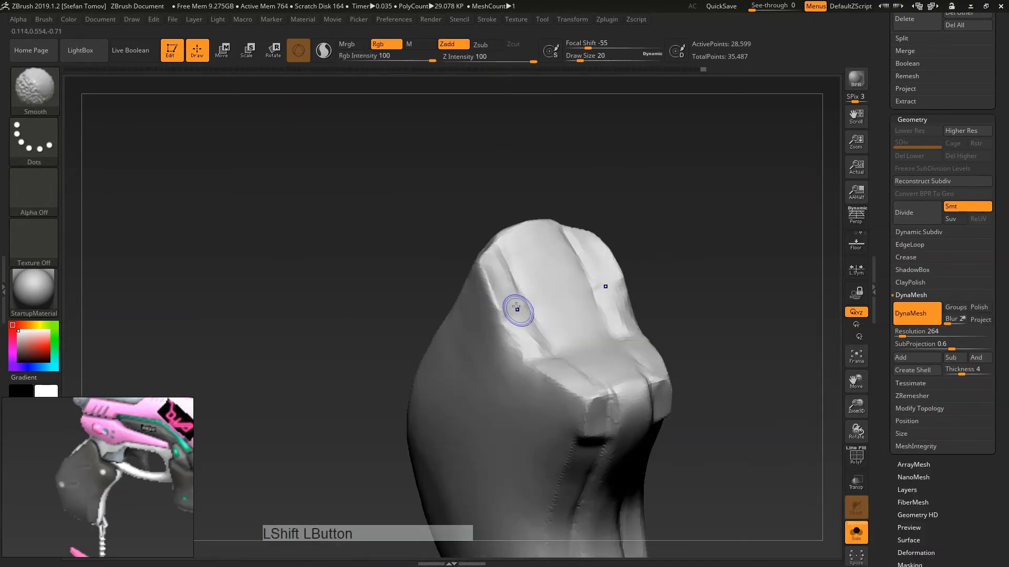
shift+drag(714, 294, 751, 310)
click(855, 533)
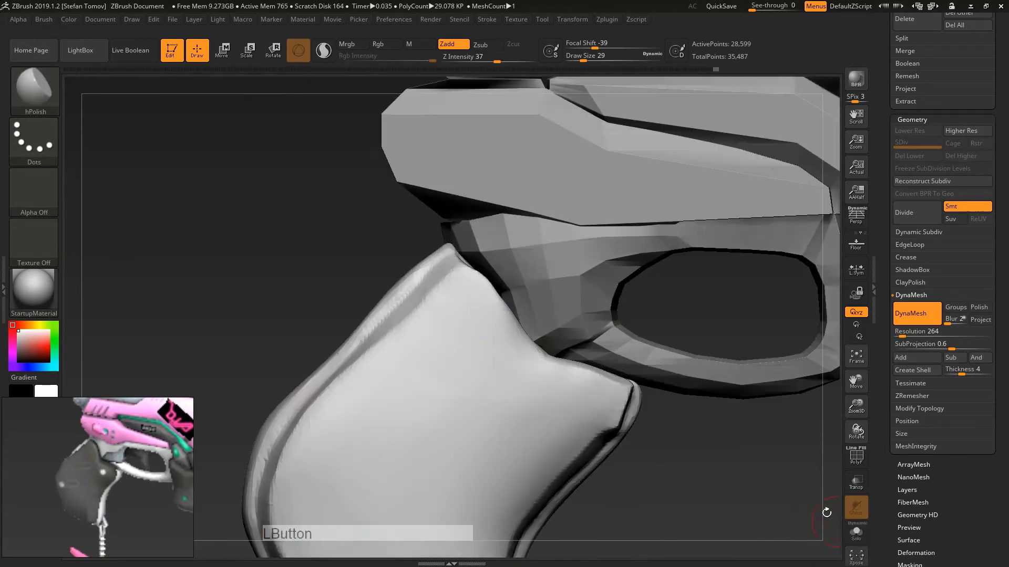
Step: Adjust the grip's upper edge by the trigger guard and its back profile with the Move brush
alt+drag(823, 514, 788, 472)
key(b)
key(m)
key(v)
drag(527, 336, 514, 345)
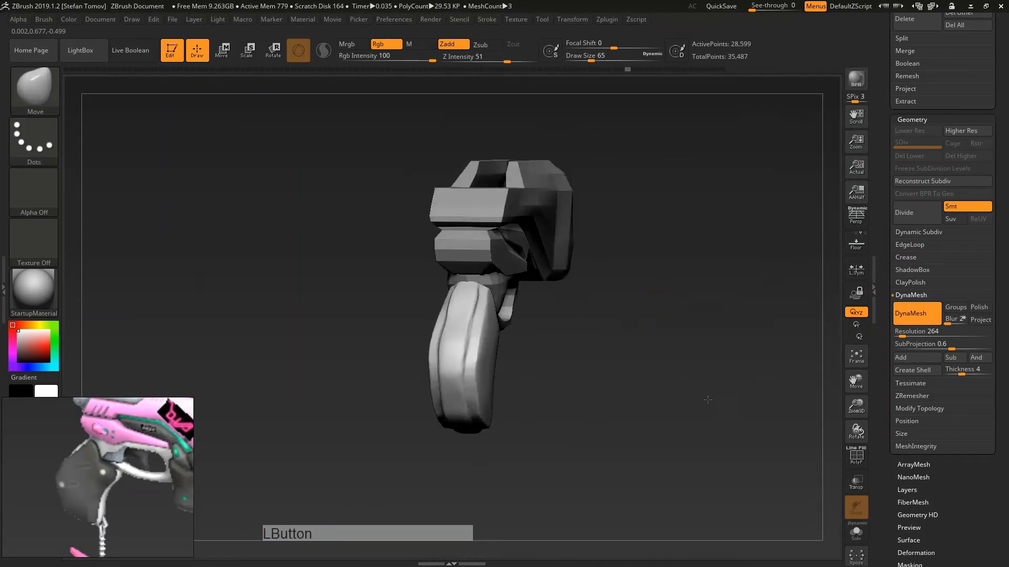
click(494, 398)
click(494, 404)
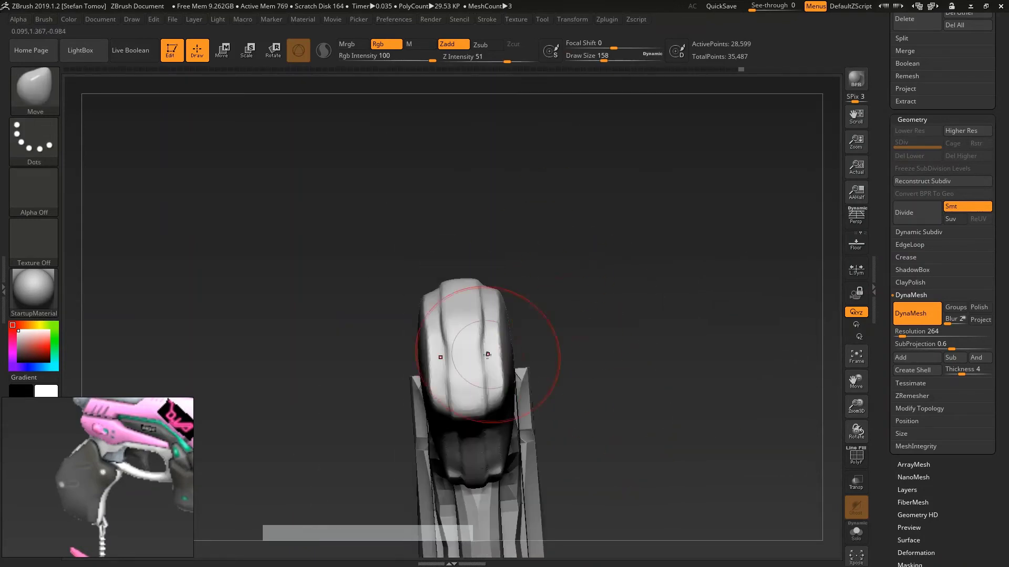
key(s)
Step: Polish the middle band on the lower back of the grip with the hPolish brush
key(b)
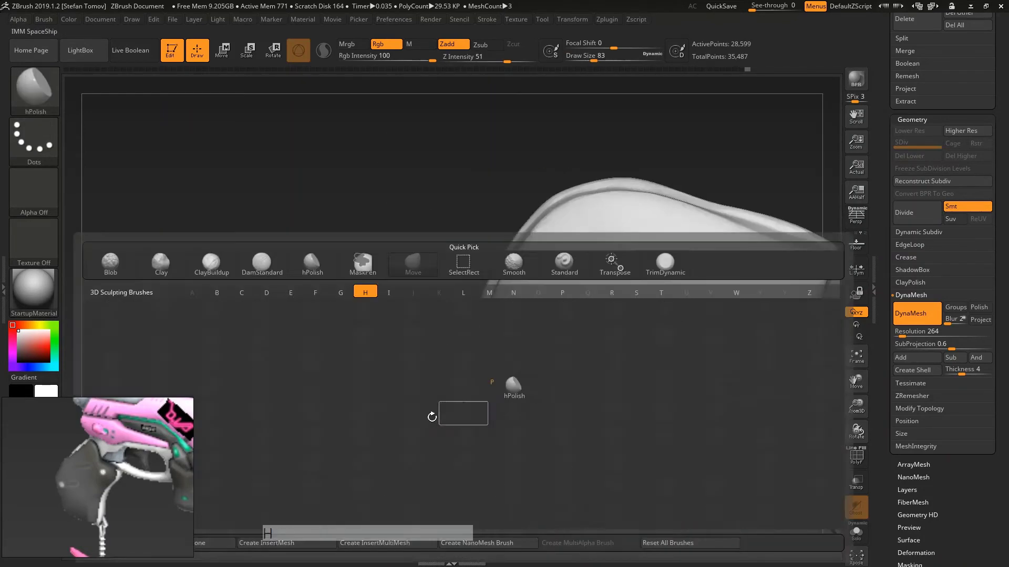
key(h)
key(p)
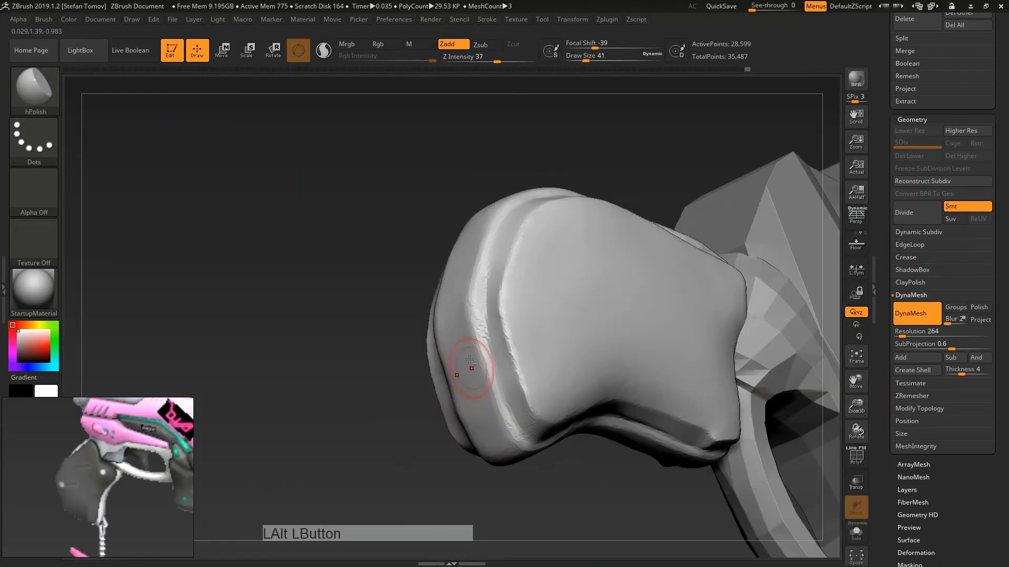
key(s)
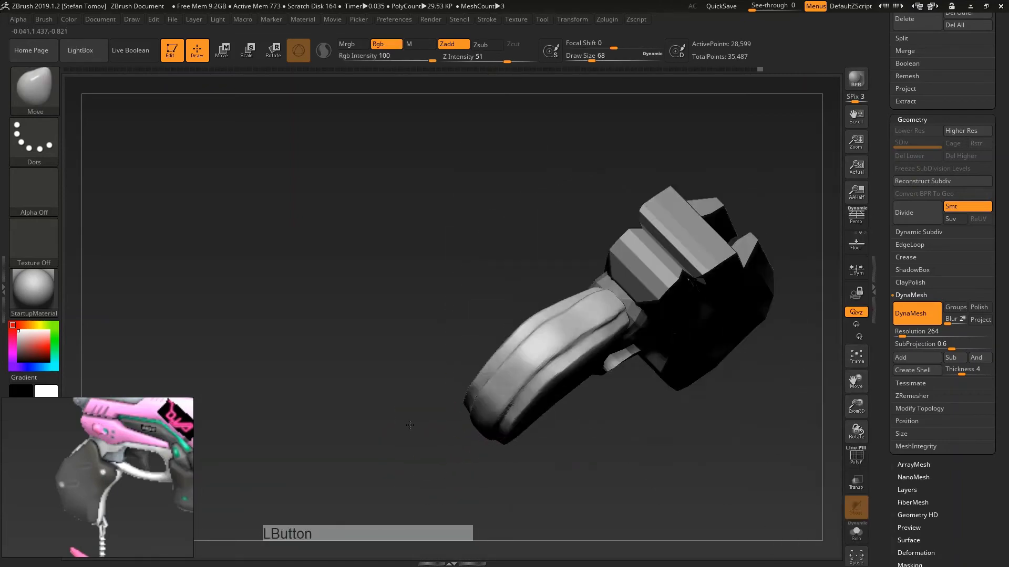
Step: Try to duplicate the grip toward the gun's front with the Move gizmo, and undo the copy
drag(556, 452, 253, 414)
key(w)
ctrl+drag(385, 369, 586, 370)
key(ctrl+z)
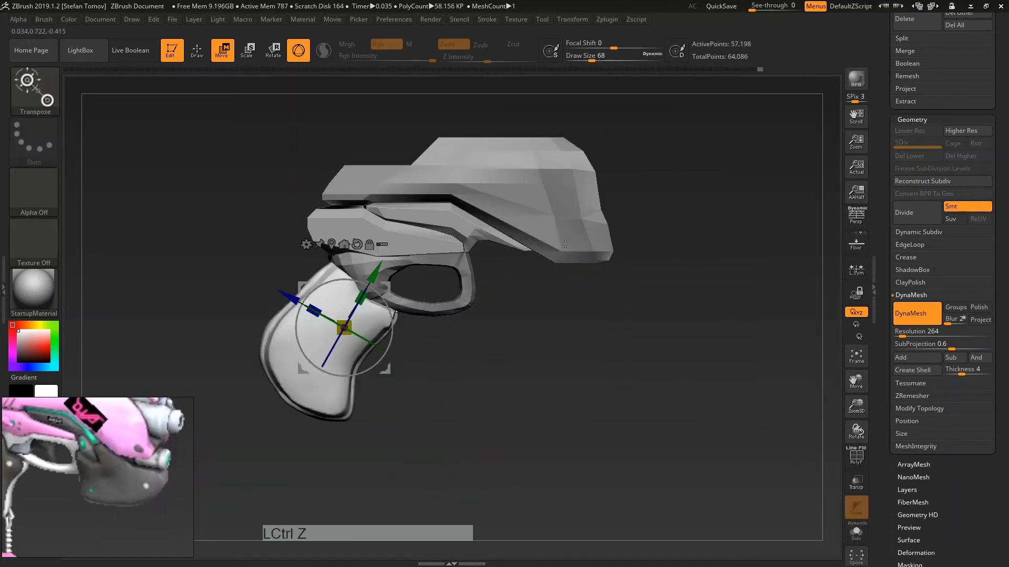
Step: Append a cube as a new subtool, then position and scale it below the gun's front, beside the trigger guard
drag(998, 105, 998, 473)
click(955, 473)
click(554, 367)
alt+click(525, 295)
key(w)
drag(459, 202, 420, 226)
drag(501, 243, 561, 329)
click(483, 204)
click(584, 208)
mouse_move(520, 294)
shift+mouse_down()
mouse_move(604, 294)
mouse_move(524, 279)
mouse_move(535, 249)
shift+mouse_up()
Step: Taper the cube toward the gun's front with the Move brush and convert it to DynaMesh at resolution 128
key(b)
key(m)
key(v)
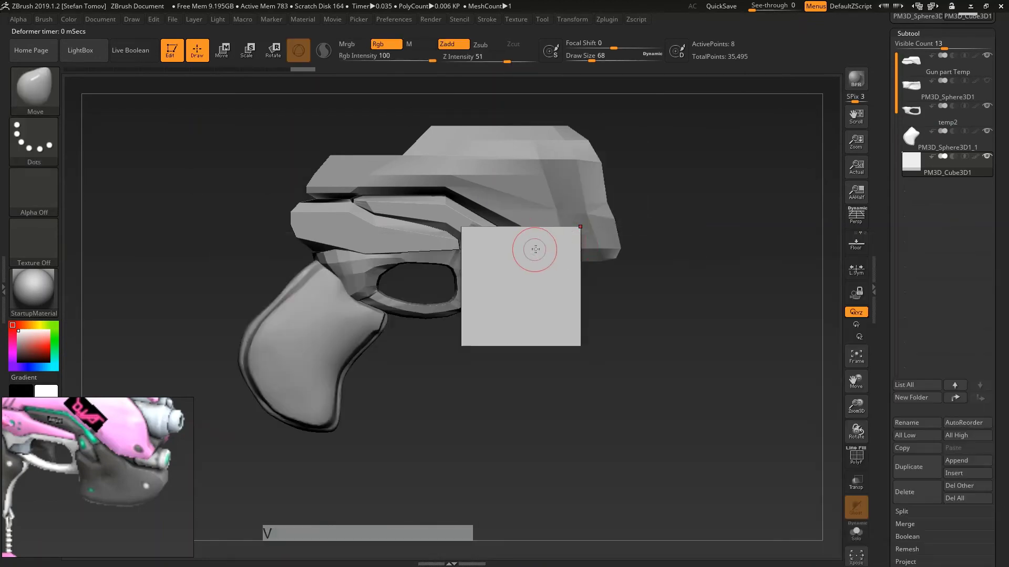
key(ctrl+z)
shift+drag(666, 259, 683, 250)
drag(582, 235, 621, 269)
drag(582, 327, 613, 290)
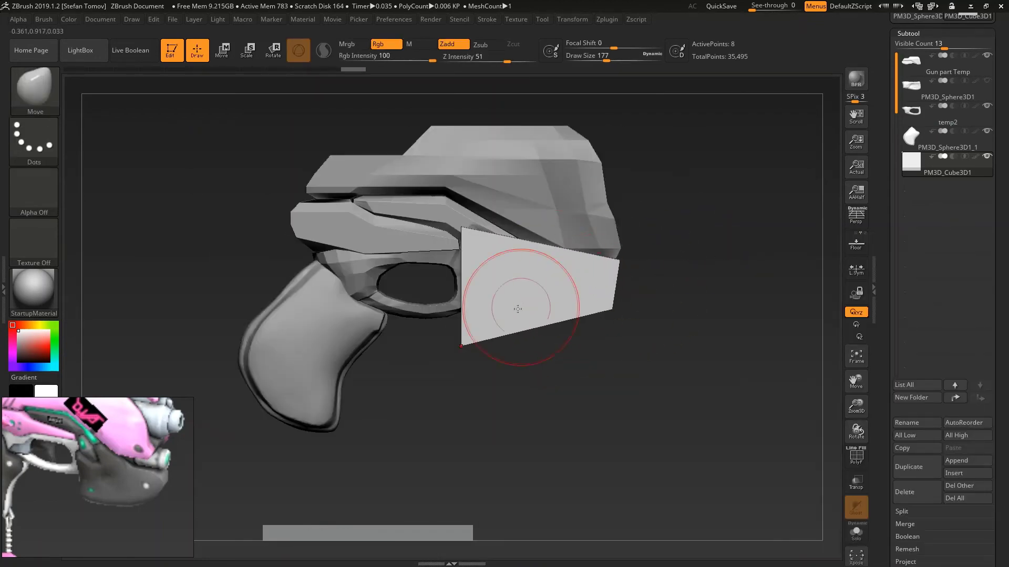
drag(512, 310, 502, 314)
drag(895, 436, 899, 335)
click(900, 334)
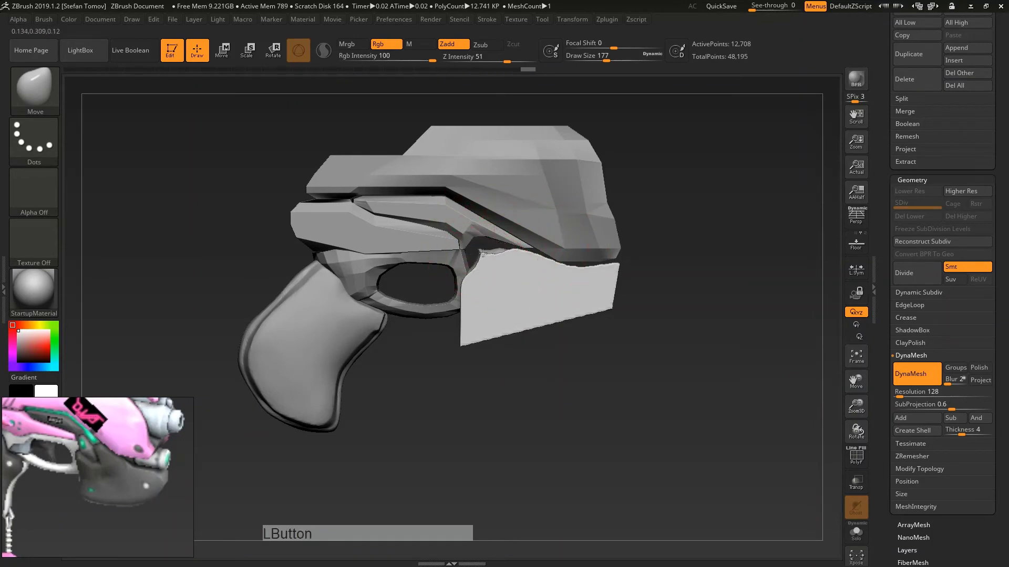
Step: Smooth the block and shape its upper edge along the gun body with the Move brush, forming a notch near the trigger guard
drag(663, 294, 638, 310)
drag(501, 279, 506, 270)
shift+drag(651, 299, 670, 289)
shift+drag(486, 286, 572, 289)
drag(525, 255, 526, 244)
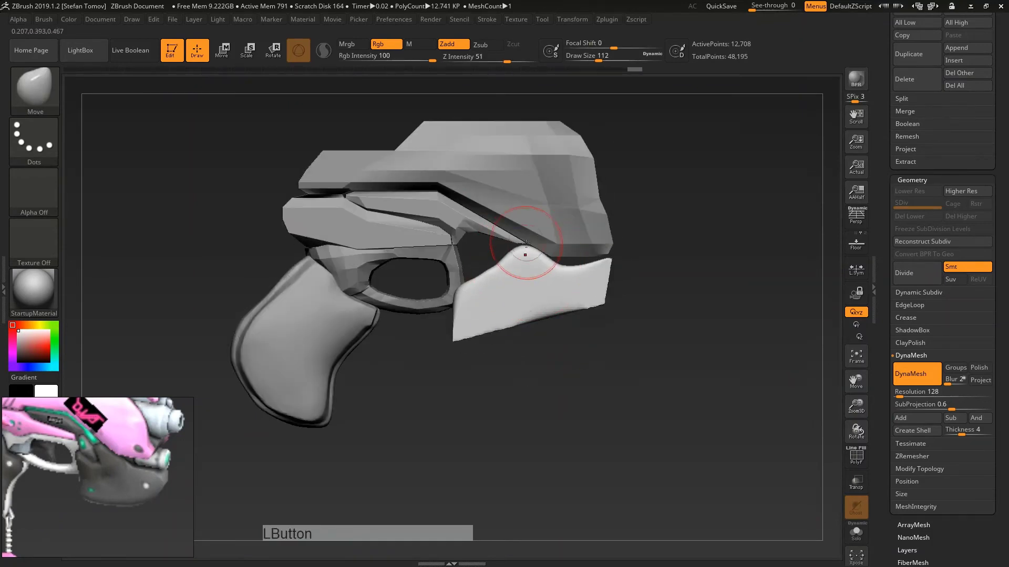
drag(600, 257, 612, 237)
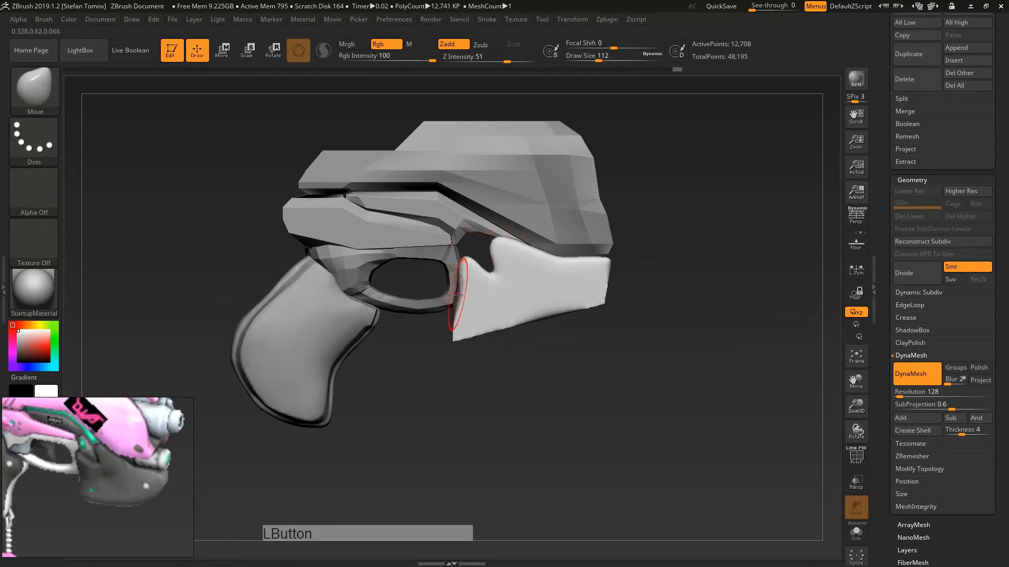
Step: Pull the block's underside and front end outward into a rounded profile with the Move brush
drag(539, 351, 570, 344)
mouse_move(594, 315)
shift+mouse_down()
mouse_move(567, 341)
mouse_move(600, 331)
shift+mouse_up()
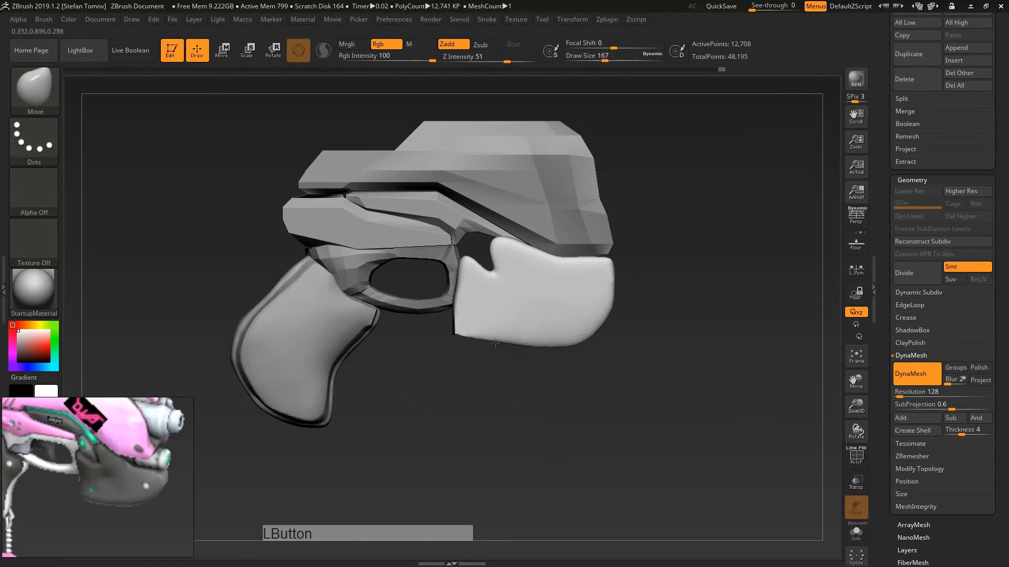
drag(553, 344, 493, 315)
Step: Choose the Clay brush and adjust the front block's fit under the gun with the Move gizmo
key(b)
key(c)
key(l)
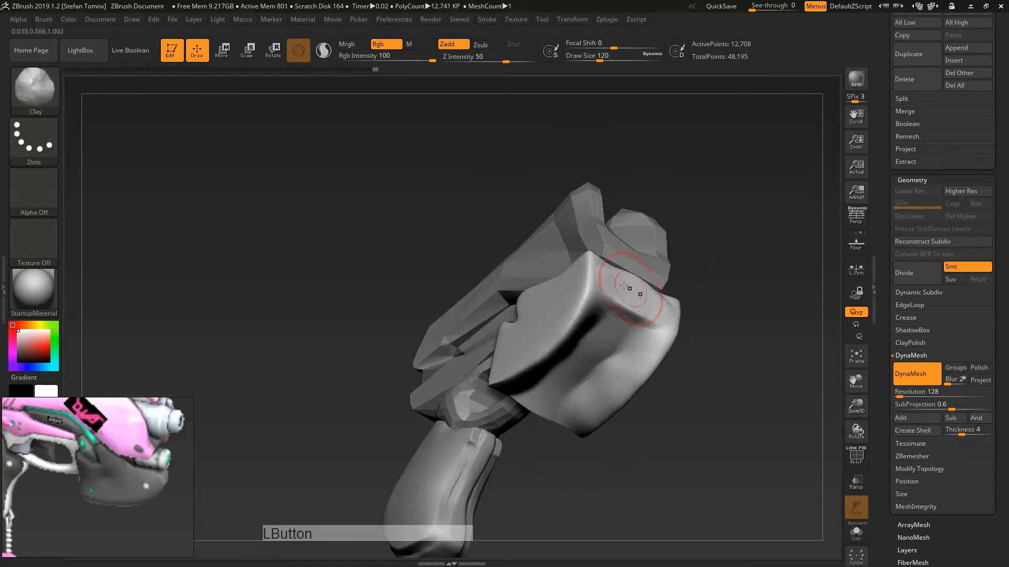
mouse_move(591, 352)
mouse_down()
mouse_move(609, 325)
mouse_move(662, 477)
mouse_move(594, 473)
mouse_up()
key(w)
drag(659, 385, 672, 381)
mouse_move(699, 488)
shift+mouse_down()
mouse_move(756, 494)
mouse_move(848, 524)
shift+mouse_up()
key(q)
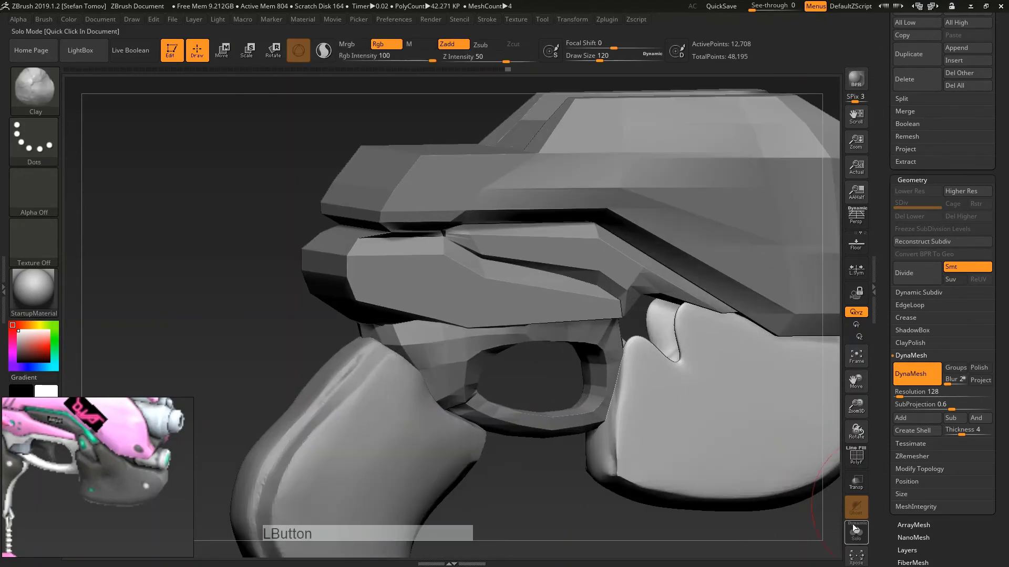
Step: Isolate the front block, sculpt its upper side with the Clay brush and remesh it with DynaMesh at resolution 128
click(855, 533)
mouse_move(725, 524)
mouse_down()
mouse_move(642, 371)
mouse_move(660, 370)
mouse_move(633, 361)
mouse_move(671, 334)
mouse_up()
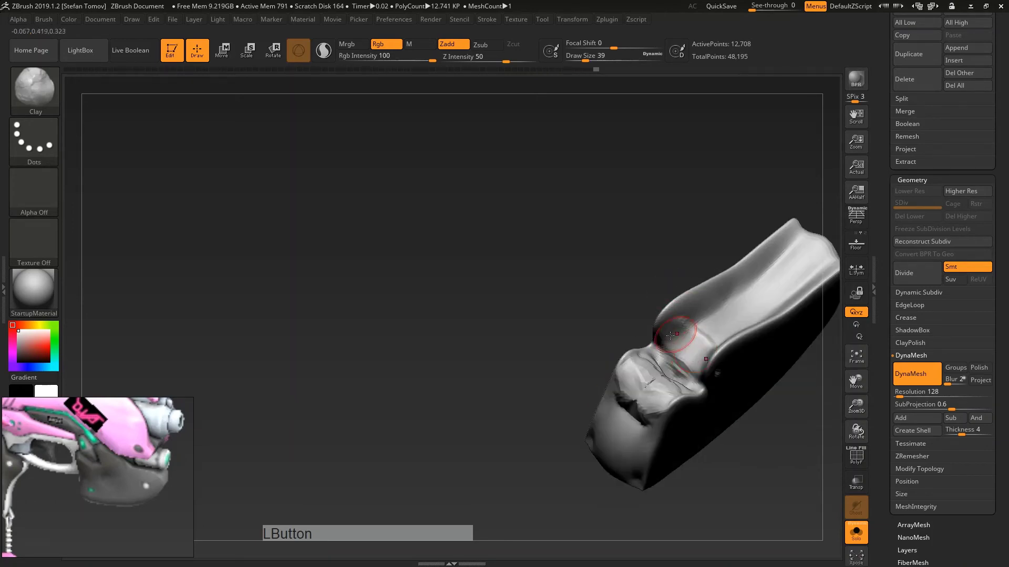
right_drag(719, 332, 620, 328)
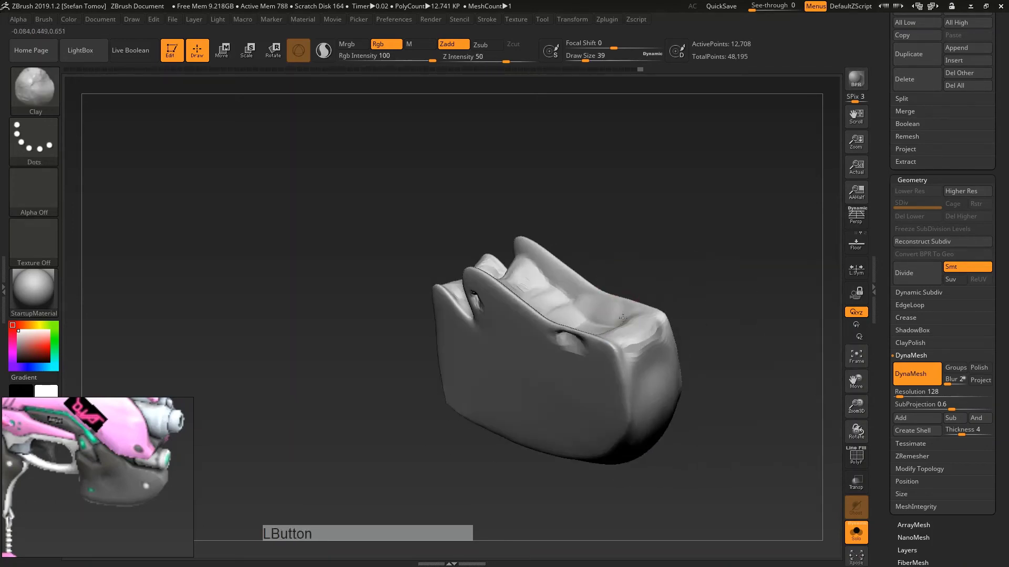
ctrl+click(676, 304)
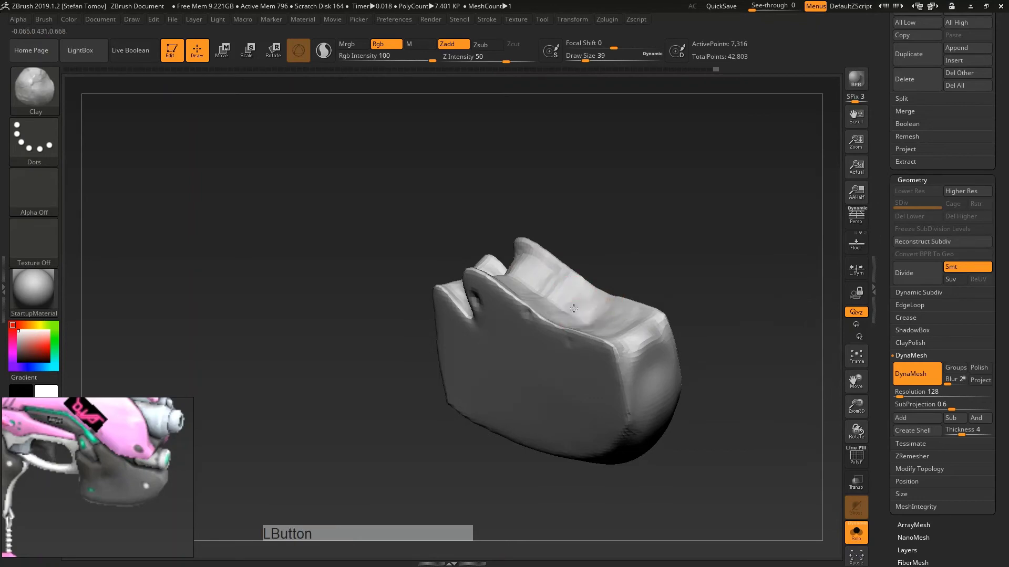
mouse_move(590, 299)
mouse_down()
mouse_move(540, 264)
mouse_move(501, 265)
mouse_move(462, 283)
mouse_up()
mouse_move(470, 210)
mouse_down()
mouse_move(502, 162)
mouse_move(501, 129)
mouse_up()
mouse_move(452, 263)
shift+mouse_down()
mouse_move(450, 288)
mouse_move(394, 284)
shift+mouse_up()
drag(295, 336, 345, 326)
click(856, 533)
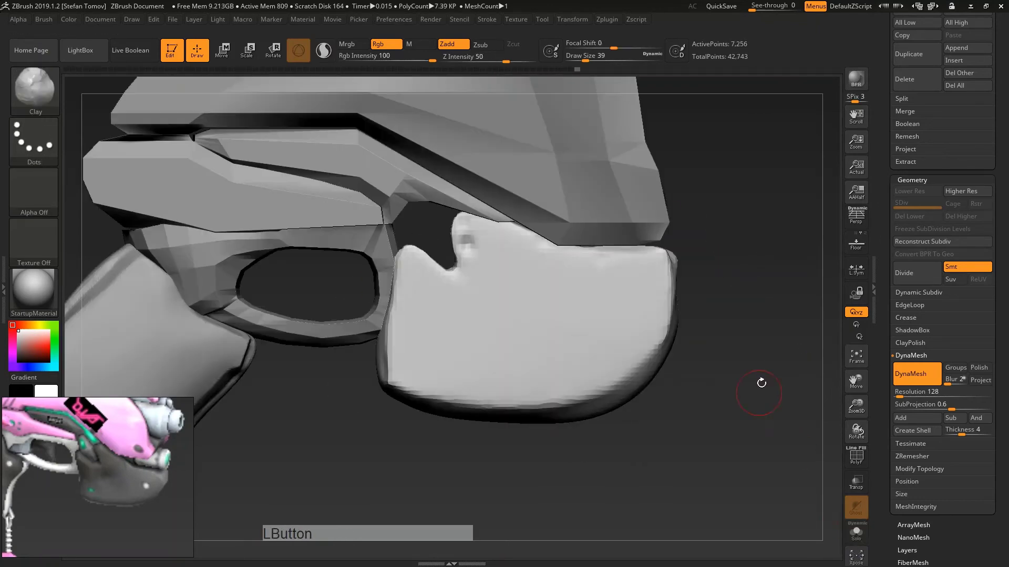
Step: Polish the front block's rounded front and lower edges with the hPolish brush, undoing the last stroke
drag(761, 382, 604, 367)
key(b)
key(h)
key(p)
key(s)
drag(467, 301, 484, 304)
alt+drag(425, 239, 442, 331)
drag(531, 316, 466, 390)
mouse_move(412, 336)
mouse_down()
mouse_move(375, 421)
mouse_move(465, 289)
mouse_up()
key(ctrl+z)
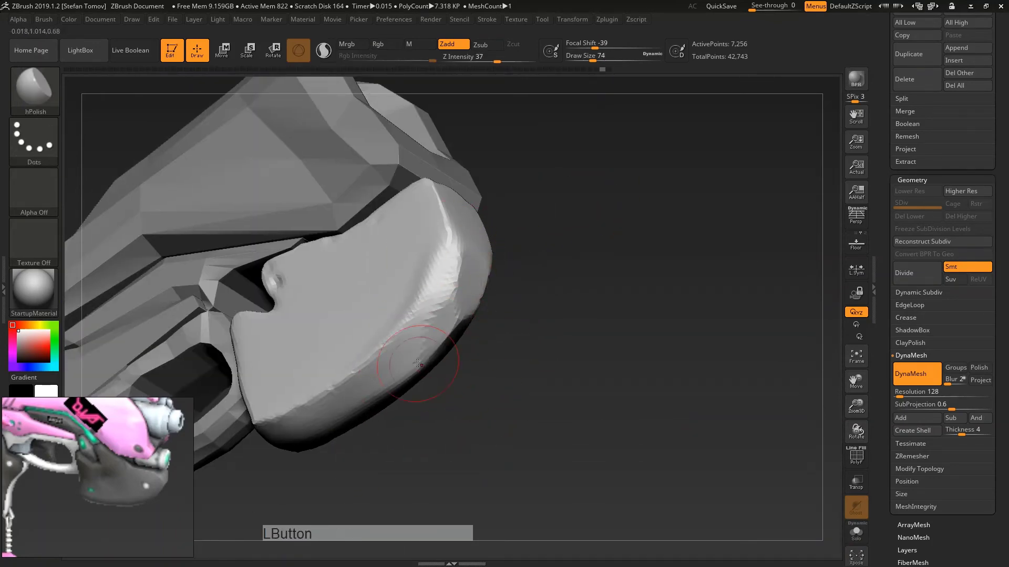
mouse_move(418, 364)
alt+mouse_down()
mouse_move(370, 373)
mouse_move(379, 375)
alt+mouse_up()
Step: Isolate the front block and flatten the faces on both sides of its notch with the TrimDynamic brush
key(b)
key(m)
key(v)
key(s)
mouse_move(630, 290)
alt+mouse_down()
mouse_move(683, 189)
mouse_move(705, 173)
mouse_move(419, 225)
alt+mouse_up()
key(b)
key(t)
key(d)
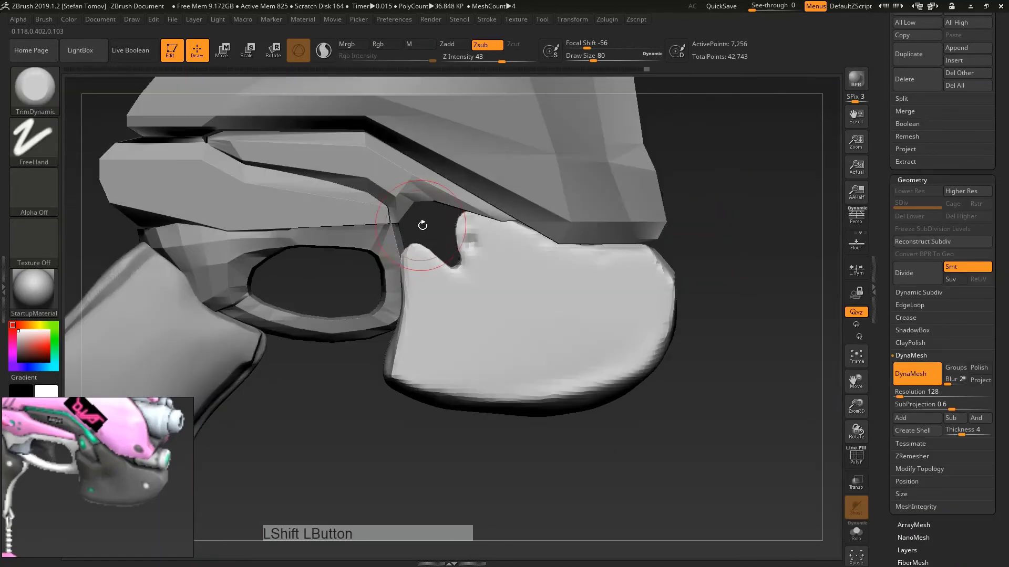
right_drag(418, 225, 484, 227)
click(856, 534)
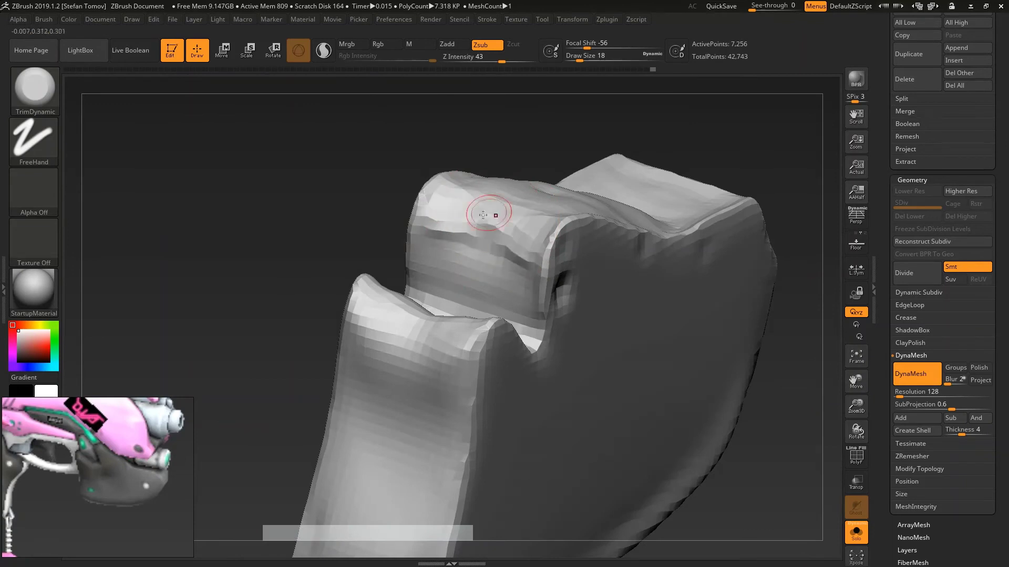
alt+right_drag(492, 271, 458, 324)
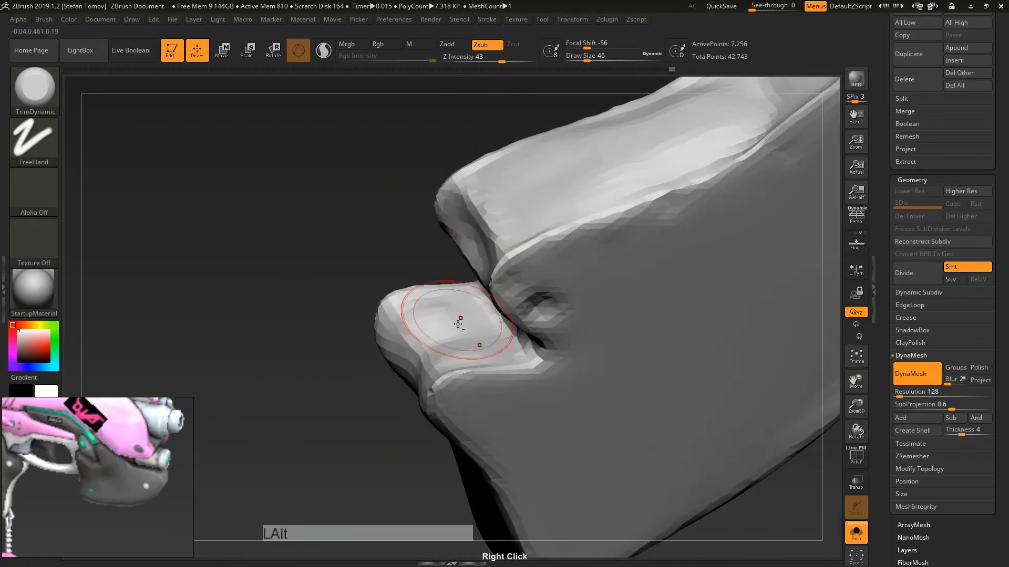
Step: Clean up the faces and edges around the front block's notch with TrimDynamic and Smooth strokes
alt+drag(379, 442, 447, 334)
alt+drag(421, 367, 423, 360)
shift+right_drag(446, 346, 578, 305)
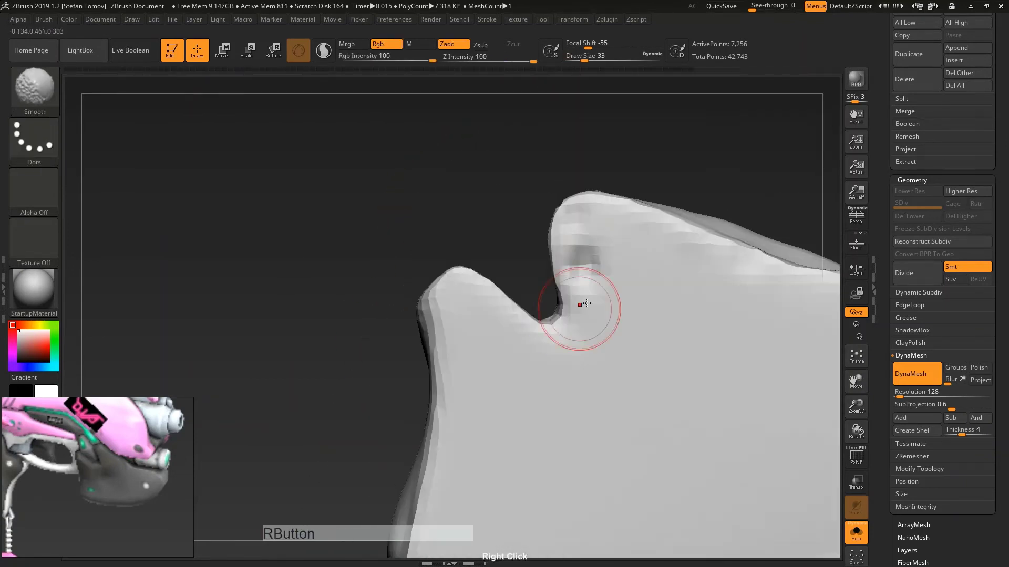
alt+drag(583, 265, 594, 294)
Step: Polish the isolated front block's upper side with the hPolish brush and show the whole gun again
click(856, 533)
mouse_move(778, 446)
alt+right_down()
mouse_move(767, 357)
mouse_move(726, 300)
alt+right_up()
key(b)
click(616, 265)
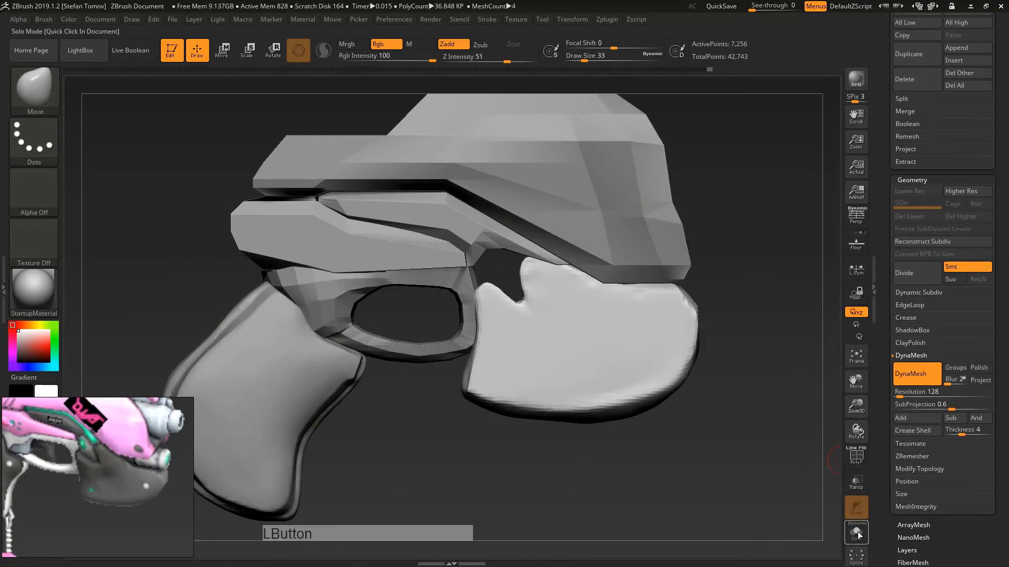
click(856, 533)
right_drag(736, 220, 631, 294)
key(b)
click(515, 263)
mouse_move(573, 249)
mouse_down()
mouse_move(641, 293)
mouse_move(652, 315)
mouse_move(826, 466)
mouse_up()
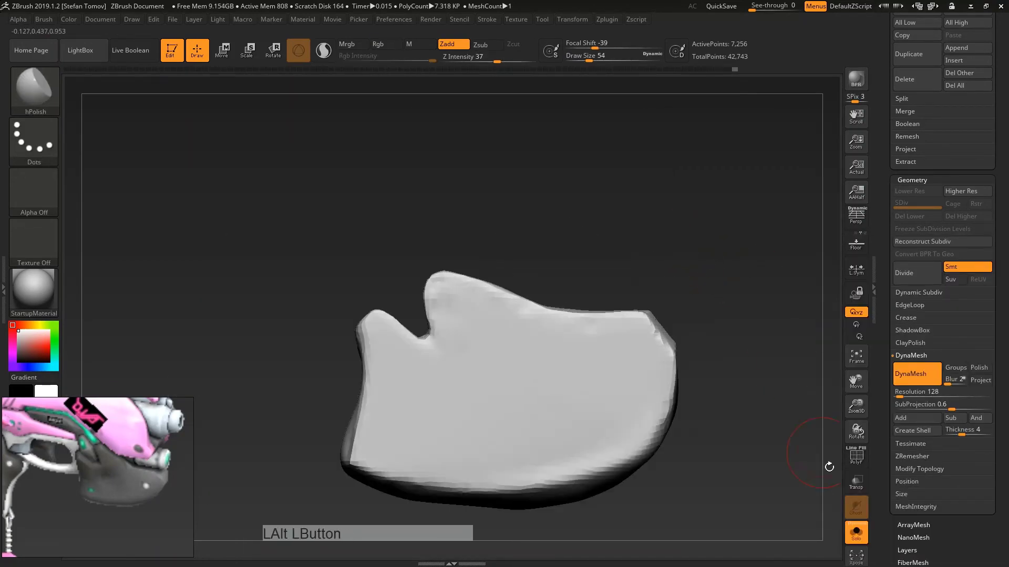
click(856, 533)
Step: Undo the hPolish stroke on the block's upper front corner and flatten that corner with TrimDynamic instead
drag(746, 294, 706, 294)
mouse_move(652, 255)
mouse_down()
mouse_move(654, 281)
mouse_move(656, 263)
mouse_move(675, 289)
mouse_up()
key(ctrl+z)
key(b)
key(t)
key(d)
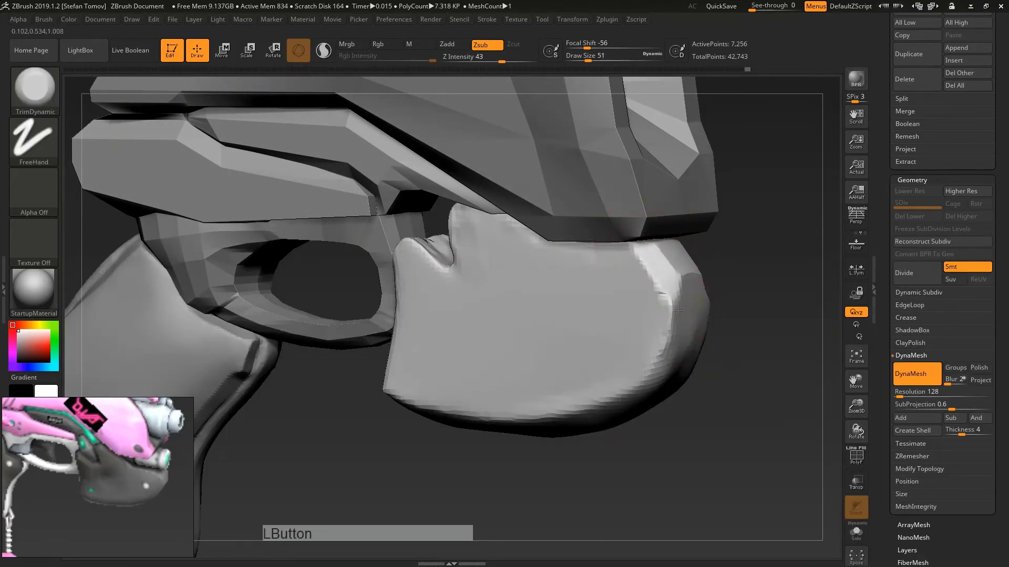
drag(751, 315, 488, 378)
Step: Remesh the front block with DynaMesh at resolution 312 and sharpen the notch's faces with TrimDynamic
mouse_move(489, 378)
alt+right_down()
mouse_move(505, 336)
mouse_move(473, 310)
alt+right_up()
drag(447, 284, 406, 303)
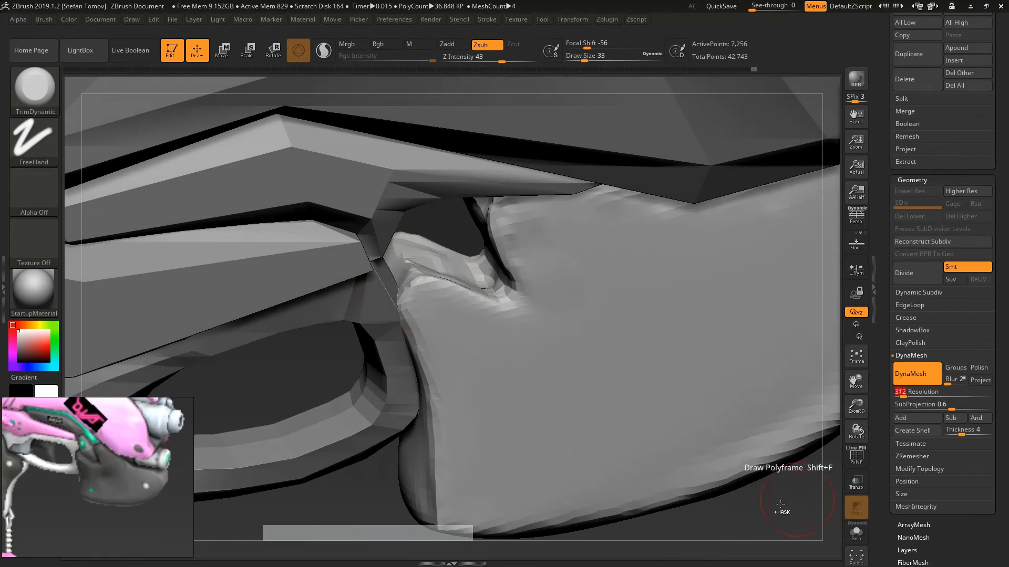
ctrl+drag(781, 504, 772, 497)
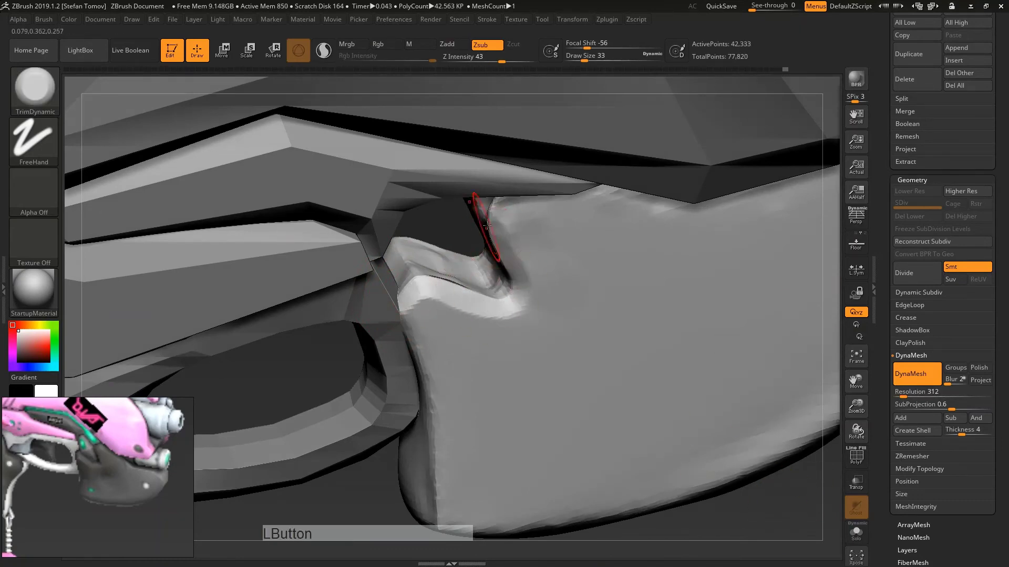
right_drag(486, 226, 499, 222)
alt+right_drag(489, 264, 488, 294)
mouse_move(420, 213)
shift+mouse_down()
mouse_move(406, 220)
mouse_move(397, 275)
shift+mouse_up()
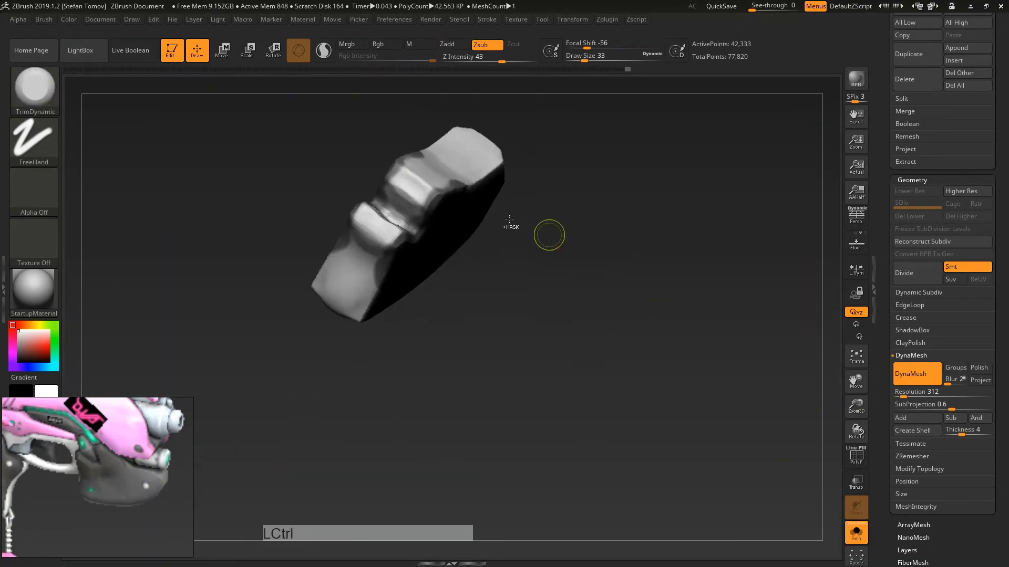
Step: Mask the notched part of the front block next to the trigger guard, refining the mask's border into a stepped line
ctrl+drag(420, 181, 395, 210)
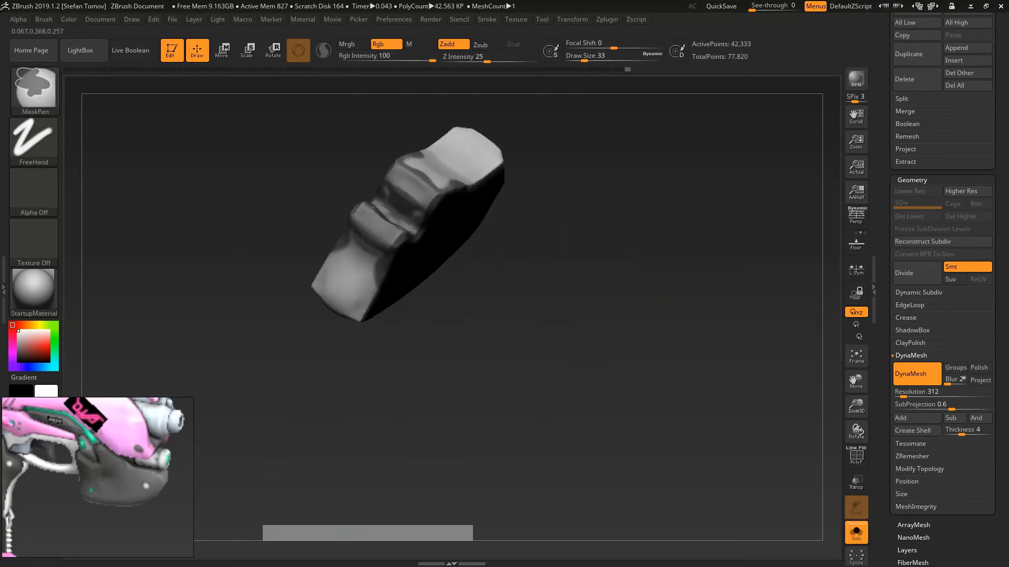
right_drag(370, 252, 240, 362)
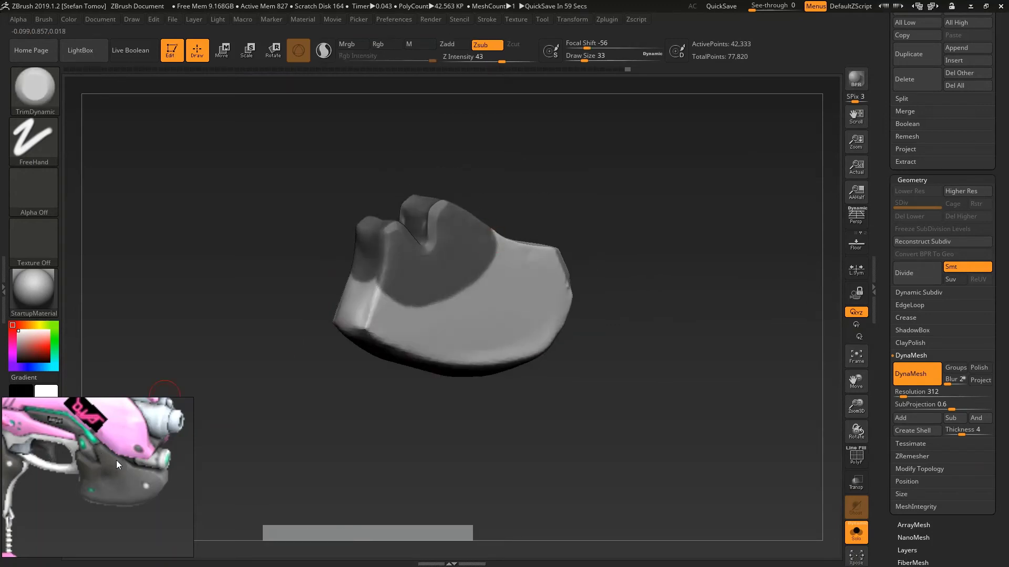
right_drag(399, 315, 416, 353)
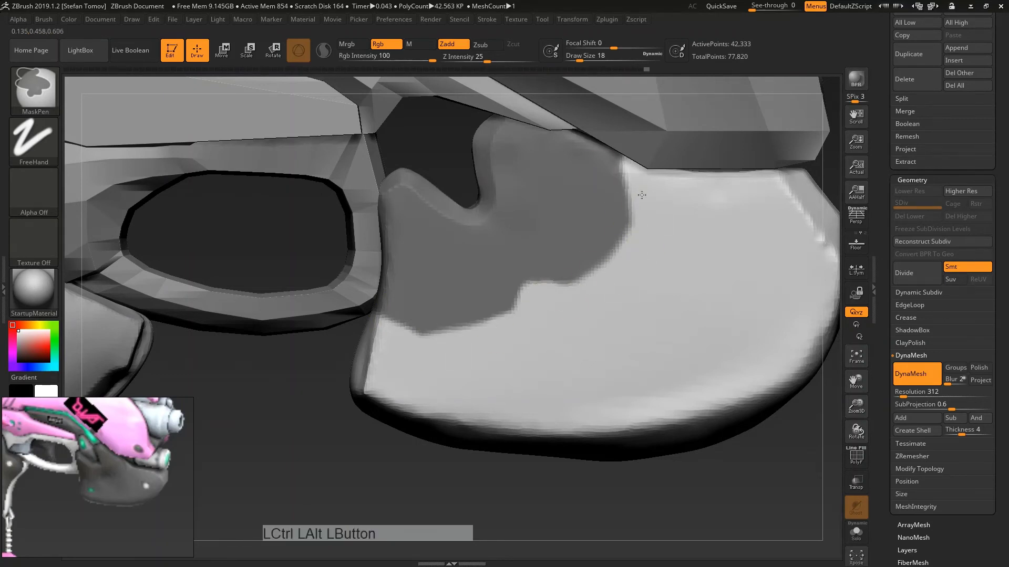
ctrl+alt+drag(642, 195, 600, 287)
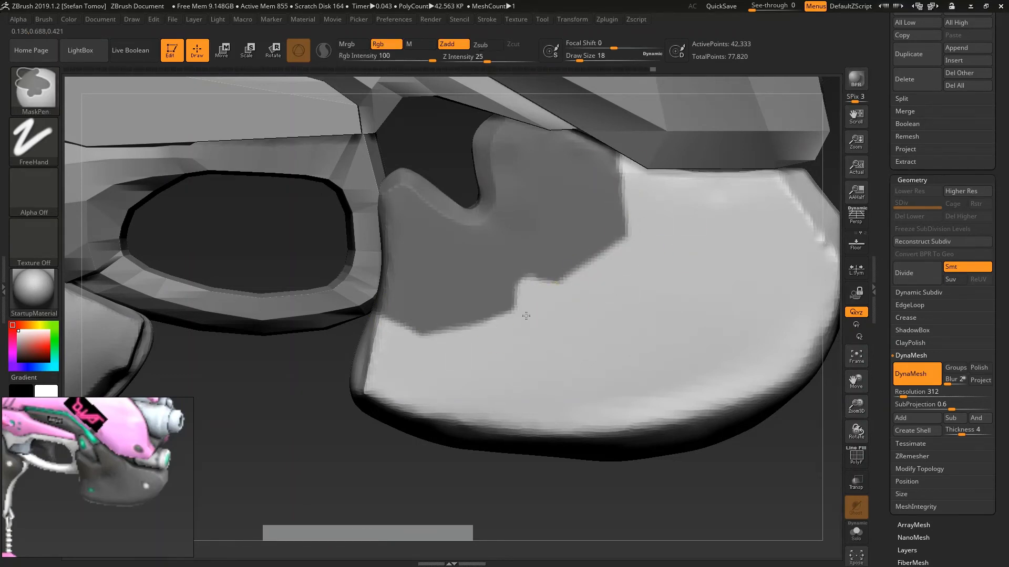
alt+right_drag(525, 315, 540, 334)
click(856, 533)
drag(809, 488, 762, 525)
drag(683, 152, 658, 204)
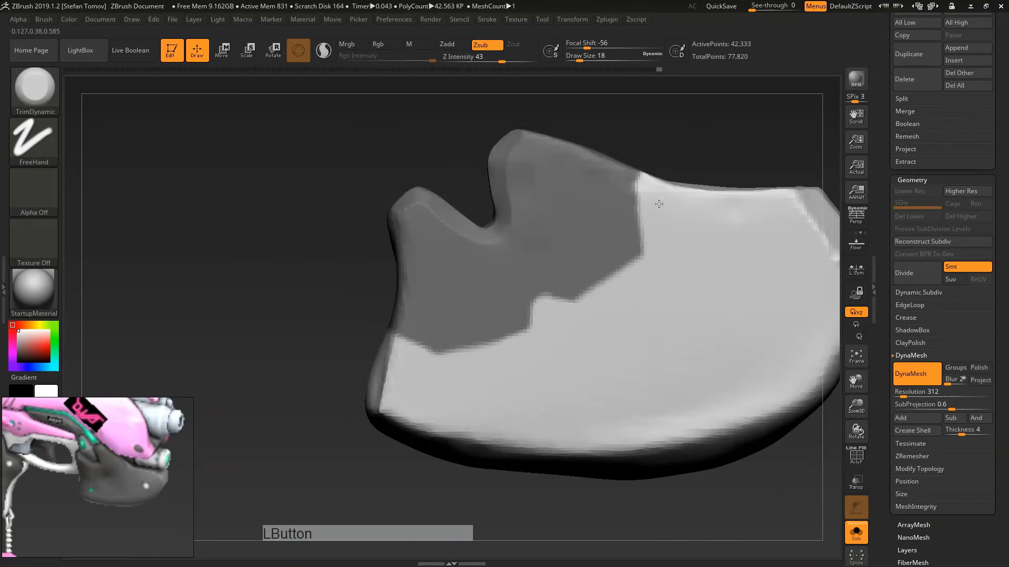
Step: Invert the mask and offset the notched section from the rest of the block with the Move gizmo
ctrl+click(677, 144)
click(855, 532)
key(w)
right_drag(446, 286, 486, 252)
drag(487, 250, 470, 248)
key(q)
right_drag(465, 281, 445, 297)
Step: Adjust the unmasked notched section's shape near the trigger guard with the Move brush
key(b)
key(m)
key(v)
key(s)
drag(445, 301, 457, 300)
right_drag(457, 300, 474, 303)
drag(474, 303, 479, 302)
right_drag(488, 306, 530, 273)
Step: Recenter the Move gizmo on the notched section and shift the section slightly
key(w)
alt+click(617, 164)
drag(611, 195, 614, 193)
key(q)
mouse_move(620, 231)
right_down()
mouse_move(778, 225)
mouse_move(709, 221)
mouse_move(555, 342)
right_up()
ctrl+right_drag(554, 341, 548, 434)
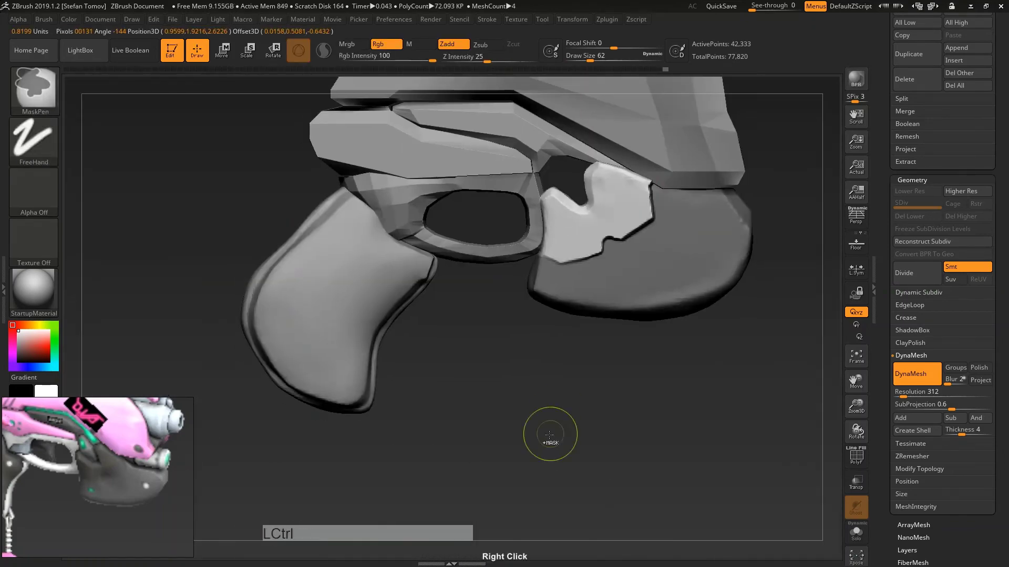
Step: Try smoothing the stepped seam of the notched section with the mask cleared, and undo the attempt
ctrl+drag(549, 434, 573, 446)
mouse_move(573, 447)
ctrl+right_down()
mouse_move(710, 266)
mouse_move(746, 252)
ctrl+right_up()
shift+drag(671, 218, 670, 193)
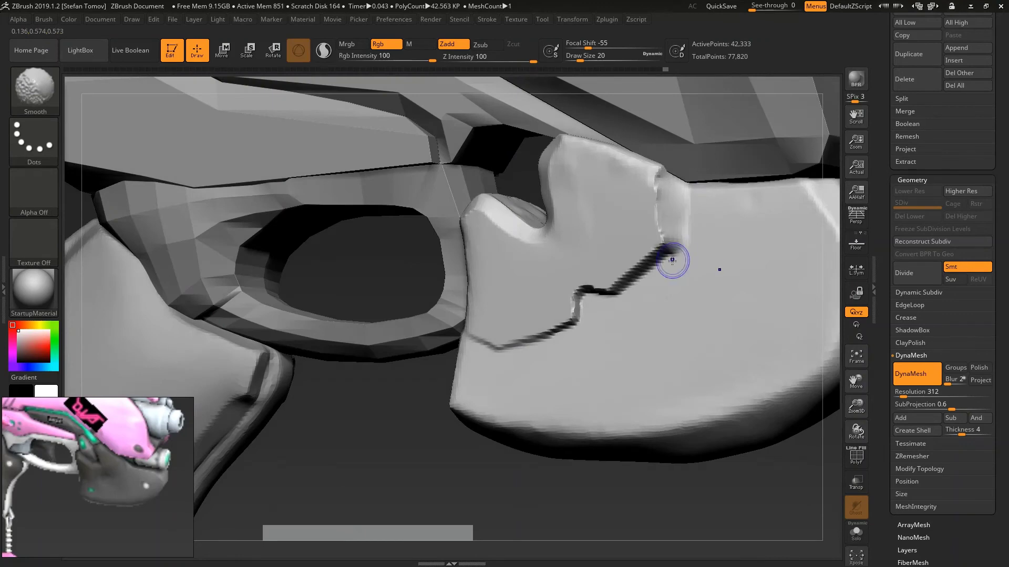
shift+drag(625, 296, 628, 294)
mouse_move(627, 295)
right_down()
mouse_move(653, 282)
mouse_move(675, 310)
mouse_move(625, 266)
mouse_move(621, 311)
right_up()
key(ctrl+z)
key(ctrl+z)
Step: Reshape the raised notched section's side and stepped edge with the Move brush so it fits the masked block
right_drag(597, 270, 618, 247)
key(s)
drag(616, 245, 627, 245)
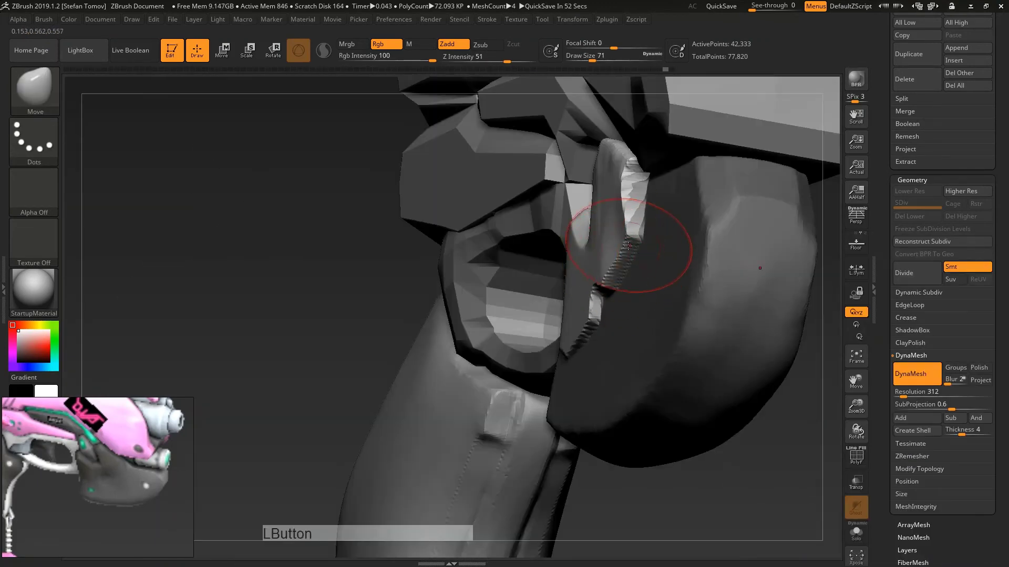
right_drag(635, 193, 532, 298)
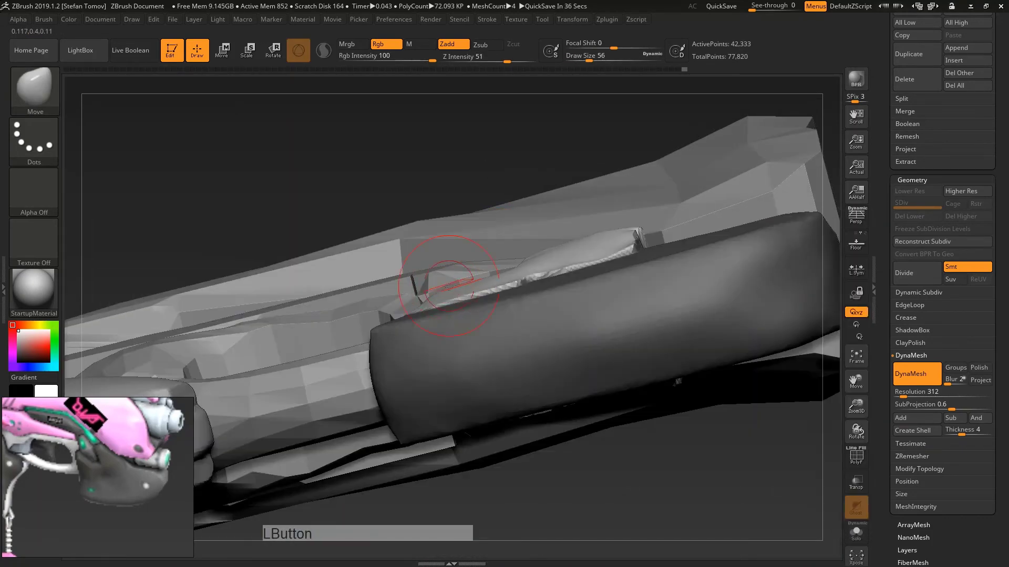
right_drag(500, 287, 551, 302)
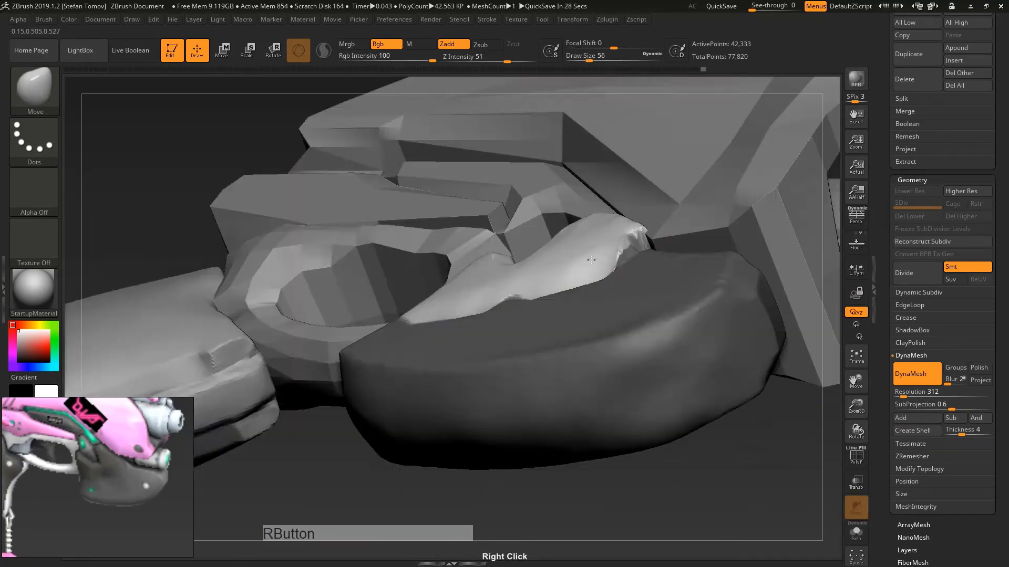
right_drag(578, 283, 588, 291)
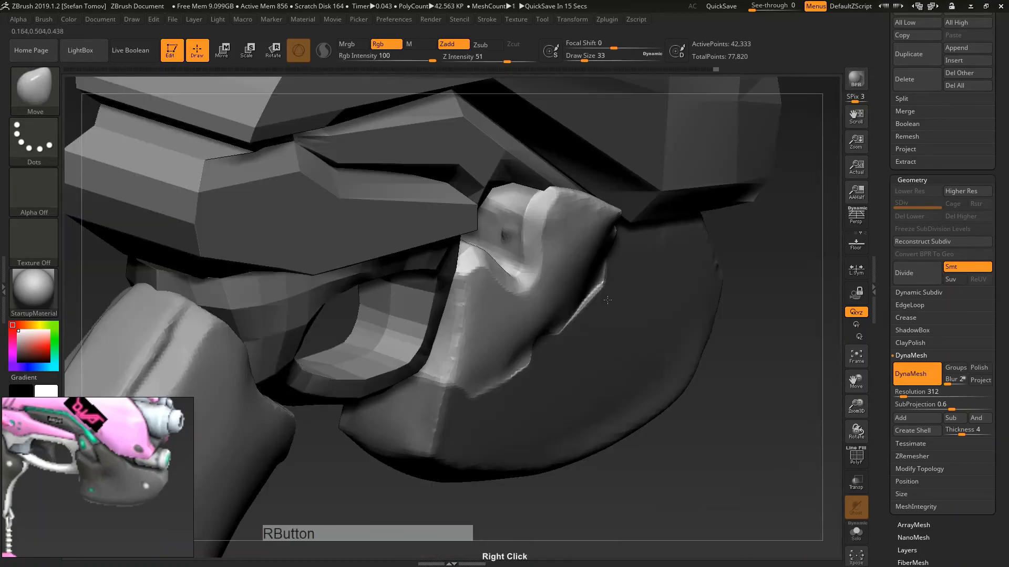
right_drag(757, 462, 742, 440)
Step: Recenter the Move gizmo on the unmasked notched section, check its fit, and clear the mask
key(w)
alt+drag(601, 241, 545, 243)
click(574, 333)
right_drag(546, 244, 588, 231)
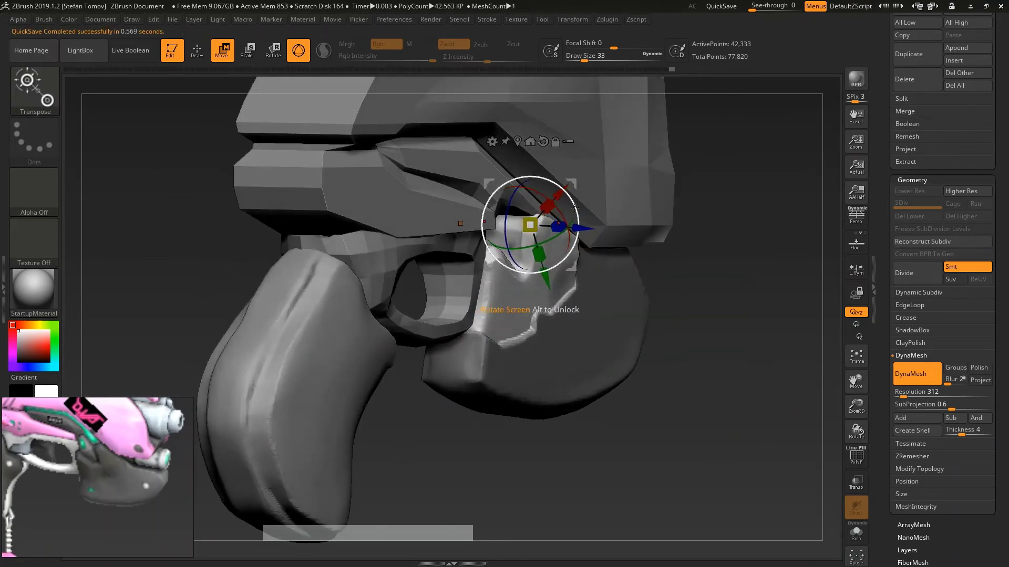
ctrl+drag(704, 379, 725, 399)
key(q)
Step: Resize the Move brush and adjust the notched section's front corner where it meets the gun body
mouse_move(604, 284)
right_down()
mouse_move(572, 261)
mouse_move(656, 226)
right_up()
mouse_move(656, 226)
shift+right_down()
mouse_move(716, 212)
mouse_move(627, 252)
shift+right_up()
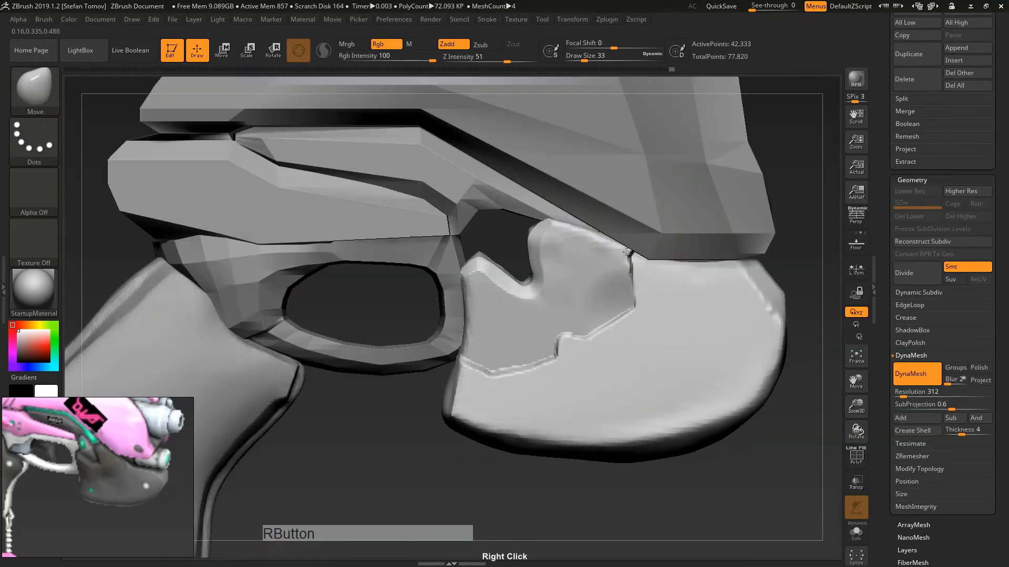
key(s)
drag(670, 292, 659, 292)
drag(677, 272, 678, 268)
Step: Smooth the grooved inner face of the notch on the isolated front block and bring the other gun parts back into view
click(856, 533)
mouse_move(736, 210)
shift+right_down()
mouse_move(619, 198)
mouse_move(623, 184)
mouse_move(625, 231)
shift+right_up()
key(s)
drag(617, 239, 611, 239)
shift+drag(612, 268, 614, 253)
right_drag(595, 203, 574, 221)
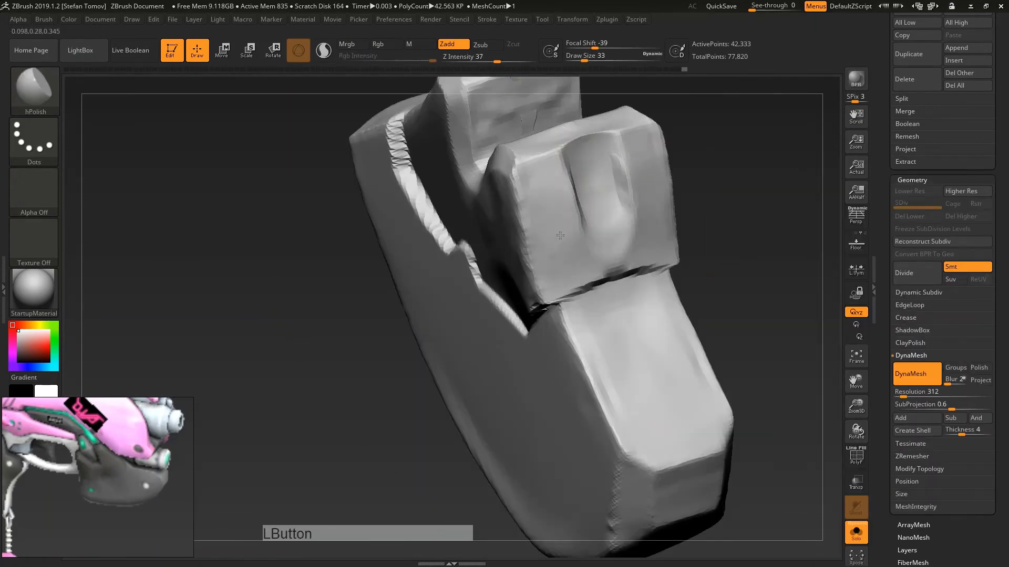
shift+drag(575, 221, 594, 153)
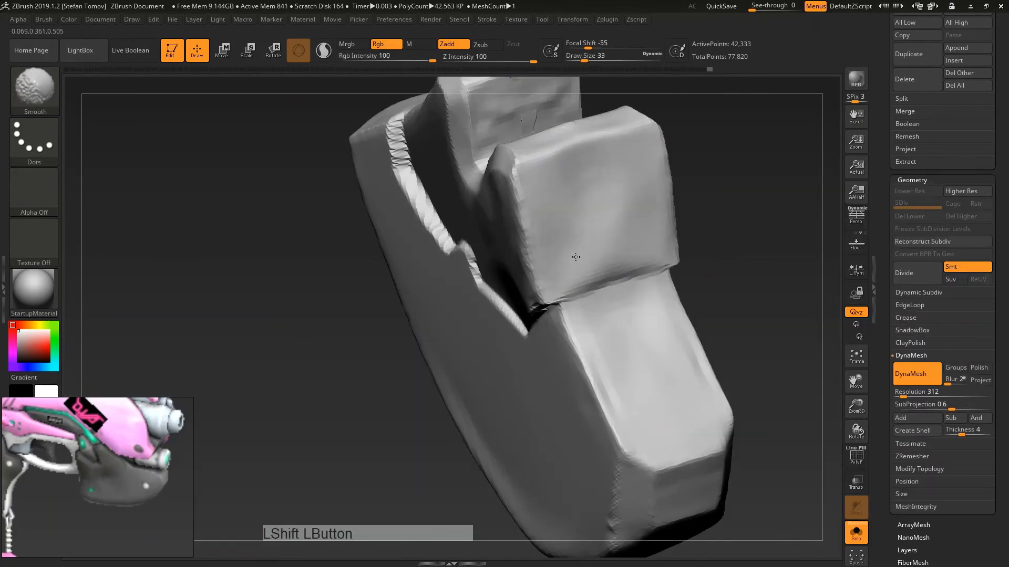
right_drag(559, 235, 517, 225)
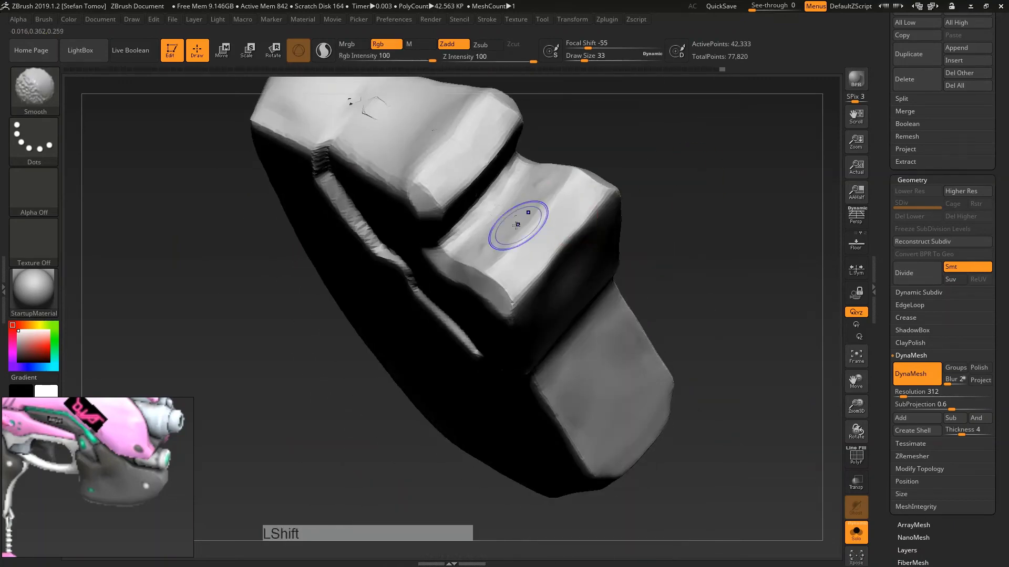
mouse_move(662, 158)
mouse_down()
mouse_move(757, 153)
mouse_move(646, 168)
mouse_up()
click(852, 531)
Step: Raise a crisp edge around the notch cutout near the trigger guard with the inverted DamStandard brush
drag(656, 315, 567, 325)
mouse_move(567, 325)
alt+mouse_down()
mouse_move(500, 337)
mouse_move(455, 388)
mouse_move(446, 225)
mouse_move(457, 259)
mouse_move(438, 217)
alt+mouse_up()
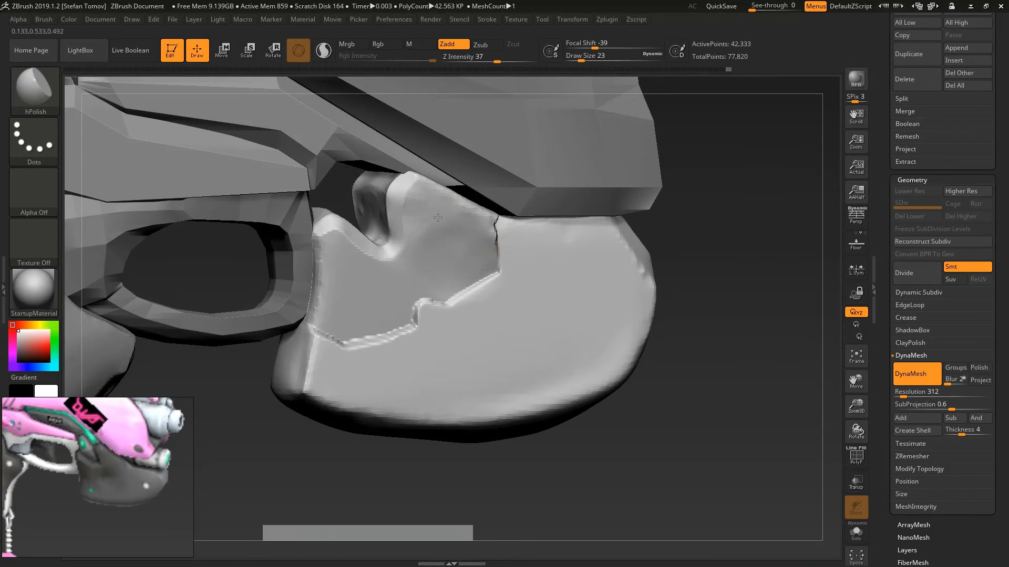
key(b)
key(d)
key(s)
alt+drag(400, 247, 381, 271)
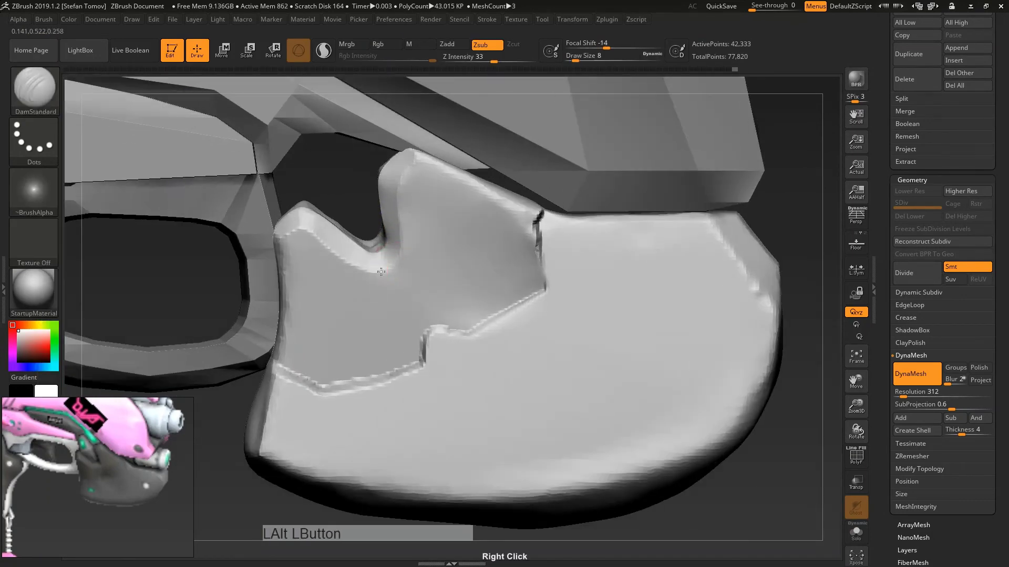
Step: Flatten the faces and bevelled edges around the notch cutout with the hPolish brush
key(b)
key(h)
key(p)
key(s)
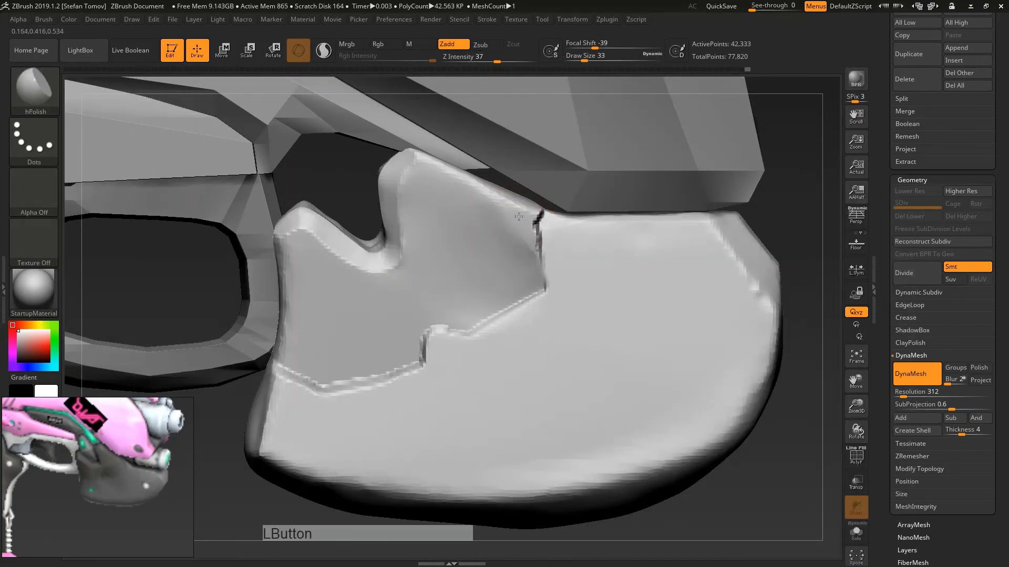
alt+right_drag(518, 216, 367, 162)
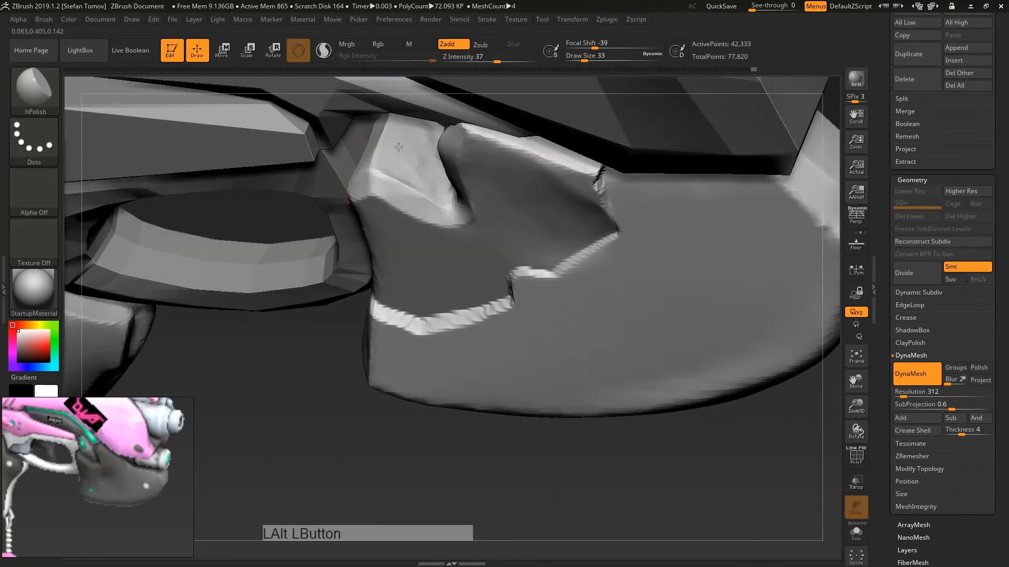
mouse_move(431, 165)
right_down()
mouse_move(473, 141)
mouse_move(456, 132)
mouse_move(466, 128)
mouse_move(468, 151)
mouse_move(558, 189)
mouse_move(531, 179)
mouse_move(562, 153)
mouse_move(570, 219)
mouse_move(553, 186)
mouse_move(567, 152)
mouse_move(540, 137)
right_up()
Step: Refine the notched section's upper edges and front corner with the Move, hPolish and DamStandard brushes
key(b)
key(m)
key(v)
key(b)
key(h)
key(p)
key(b)
key(d)
key(s)
key(b)
key(h)
key(p)
Step: Tidy the notched section's front corner with the Move brush and redefine its vertical seam with DamStandard
key(b)
key(m)
key(v)
key(b)
key(d)
key(s)
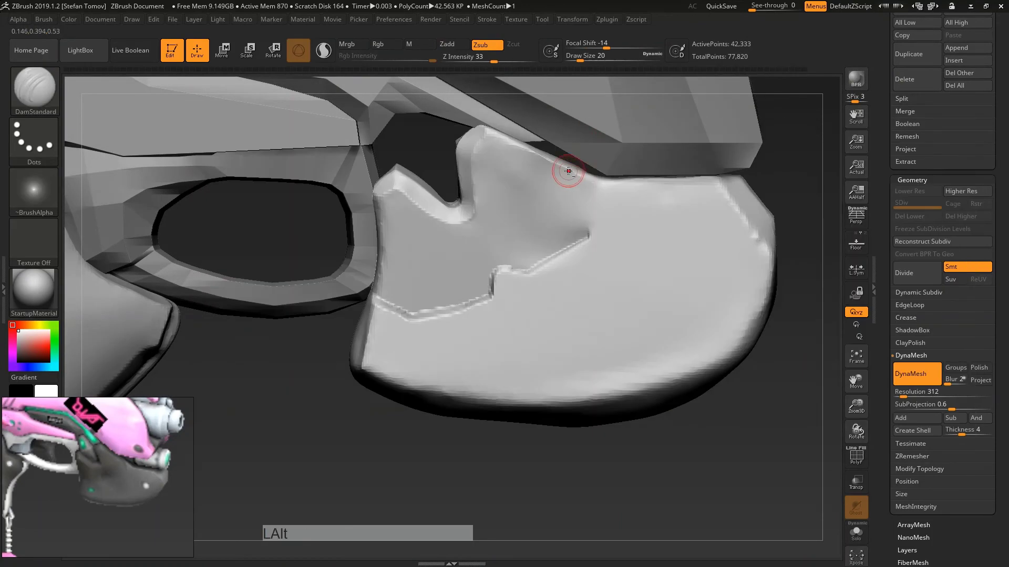
mouse_move(586, 184)
alt+mouse_down()
mouse_move(587, 233)
mouse_move(596, 167)
alt+mouse_up()
key(ctrl+z)
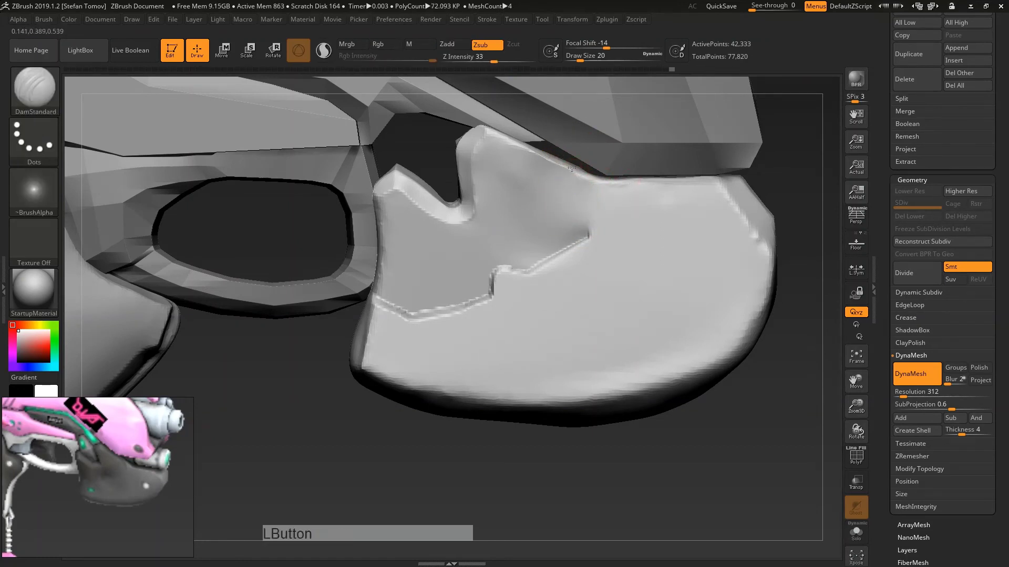
key(alt)
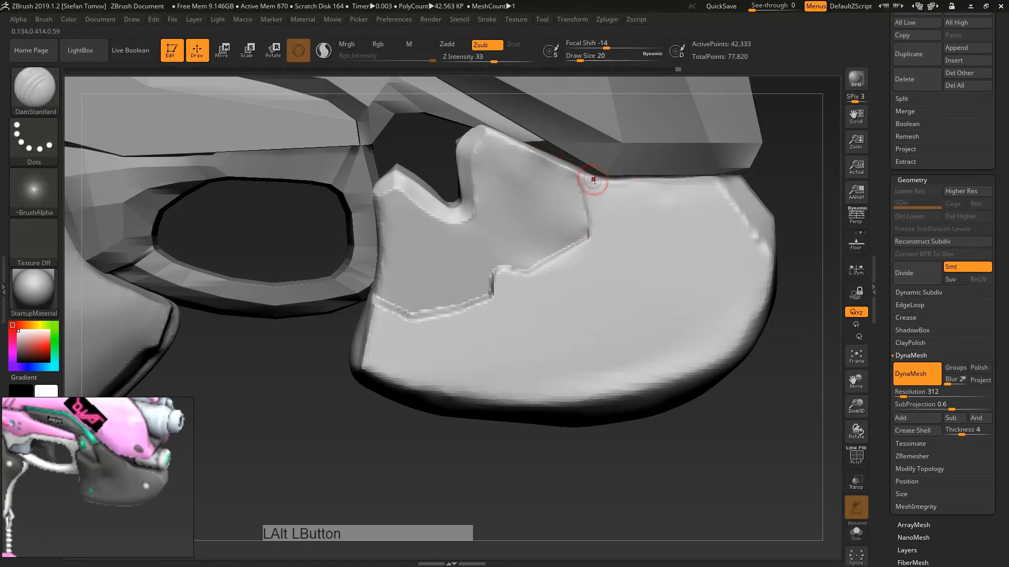
alt+drag(593, 180, 431, 408)
right_drag(430, 407, 506, 290)
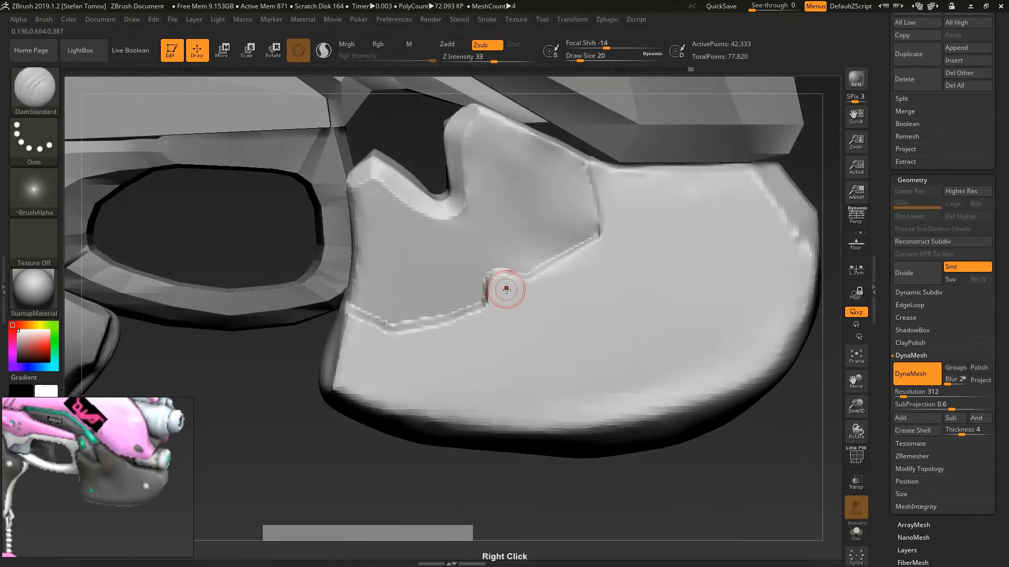
Step: Mask a small rounded patch below the step in the notched section's seam and invert the mask
ctrl+click(495, 275)
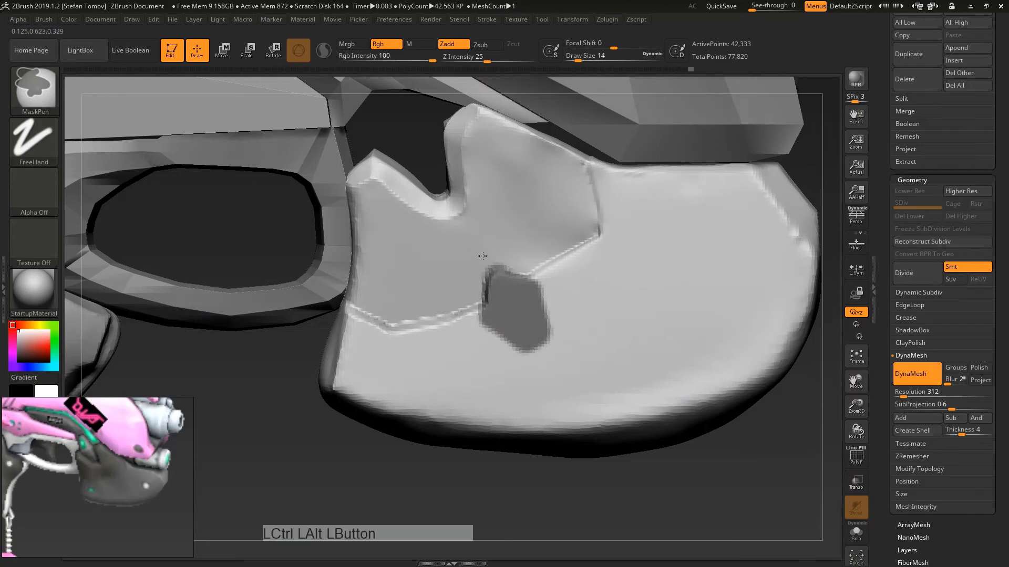
key(ctrl+i)
right_drag(533, 263, 520, 309)
Step: Shift the unmasked rounded patch with the Move gizmo, clear the mask, and smooth the patch's edge
key(w)
alt+click(520, 309)
drag(559, 305, 555, 306)
key(q)
key(w)
key(q)
key(w)
mouse_move(555, 306)
right_down()
mouse_move(563, 302)
mouse_move(552, 332)
right_up()
key(q)
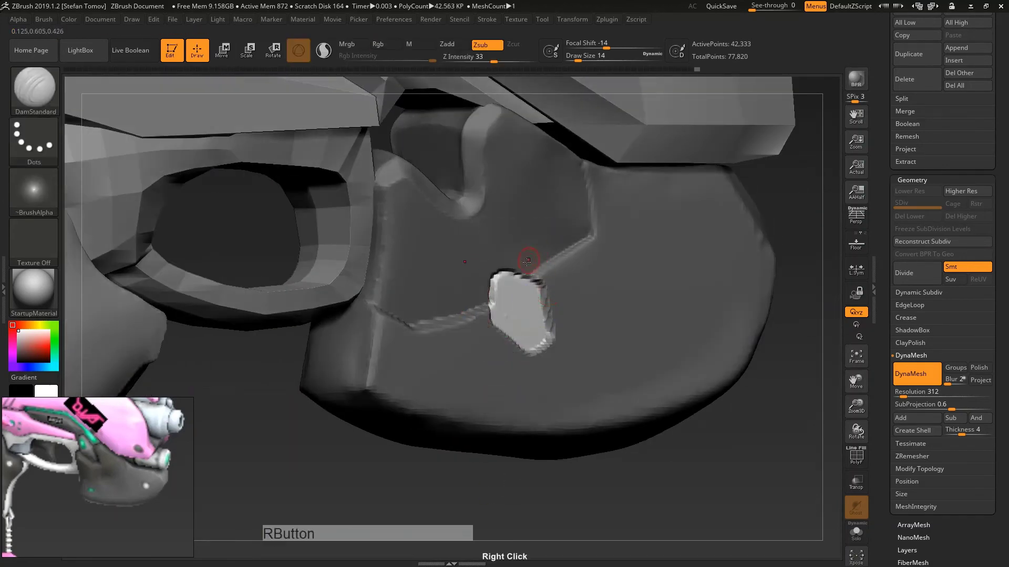
right_drag(526, 266, 538, 231)
ctrl+drag(409, 126, 421, 141)
shift+drag(488, 294, 490, 281)
Step: Adjust the front block's width with a large Move brush from the front and back, undoing the first attempt
mouse_move(508, 261)
ctrl+right_down()
mouse_move(534, 371)
mouse_move(506, 304)
mouse_move(604, 315)
mouse_move(641, 342)
mouse_move(648, 331)
ctrl+right_up()
key(b)
key(m)
key(v)
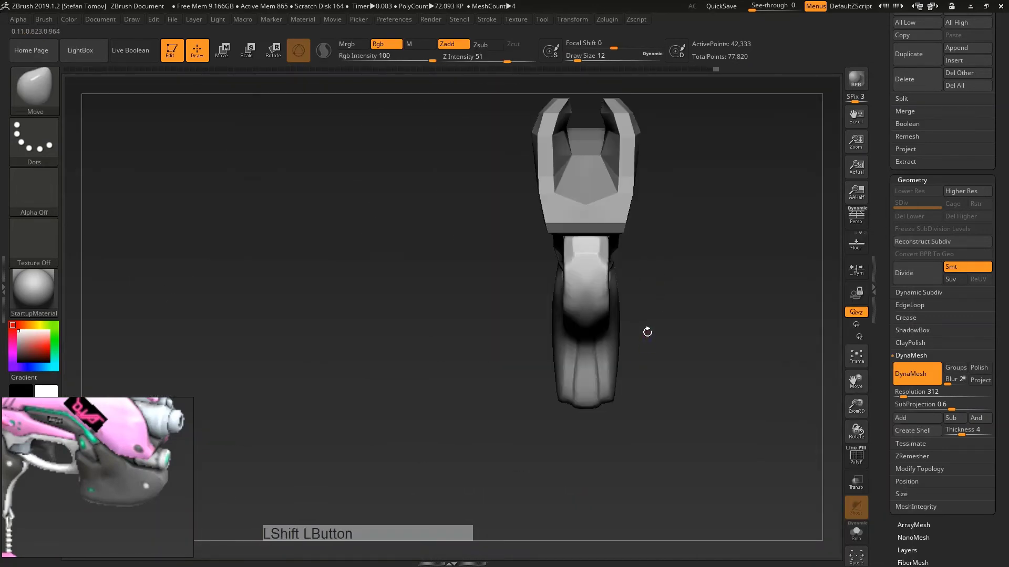
drag(648, 331, 591, 248)
key(ctrl+z)
mouse_move(648, 241)
shift+right_down()
mouse_move(689, 228)
mouse_move(618, 227)
shift+right_up()
key(s)
drag(618, 227, 625, 228)
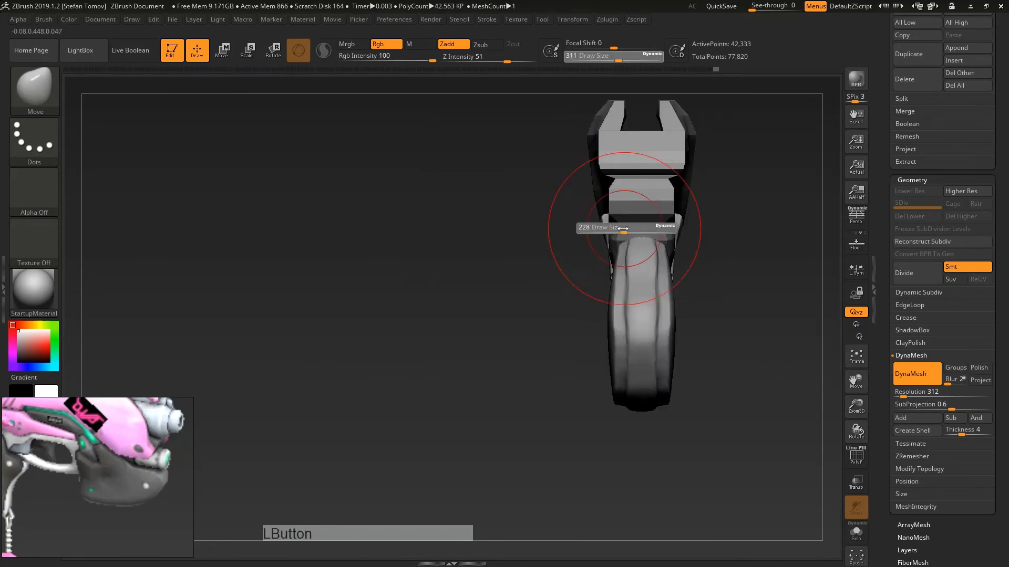
right_drag(626, 228, 659, 241)
key(s)
drag(660, 240, 677, 240)
shift+right_drag(676, 240, 707, 239)
drag(706, 239, 649, 239)
key(s)
Step: Shape the front block's nose and upper face, flattening them with hPolish and smoothing the transitions
mouse_move(649, 240)
right_down()
mouse_move(687, 378)
mouse_move(620, 326)
right_up()
ctrl+right_drag(620, 326, 529, 242)
key(s)
drag(529, 242, 596, 246)
drag(683, 246, 686, 246)
mouse_move(683, 284)
mouse_down()
mouse_move(720, 273)
mouse_move(698, 269)
mouse_up()
key(s)
shift+drag(772, 279, 783, 279)
drag(720, 265, 719, 308)
key(s)
mouse_move(702, 366)
mouse_down()
mouse_move(689, 366)
mouse_move(672, 405)
mouse_up()
drag(610, 411, 613, 431)
drag(536, 428, 511, 422)
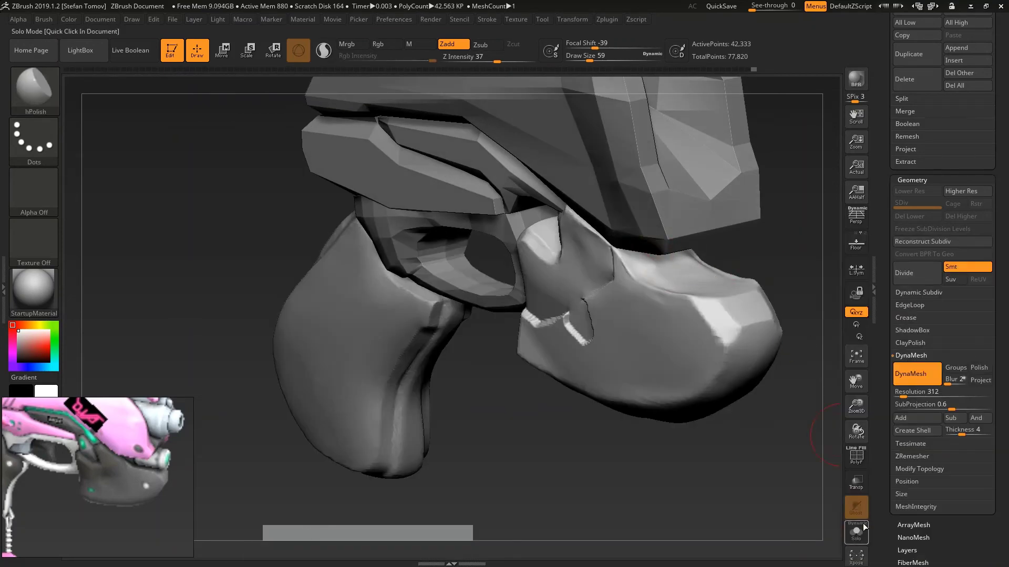
Step: Refine the isolated block's upper face with DamStandard and reshape its front tip with the Move brush
click(861, 529)
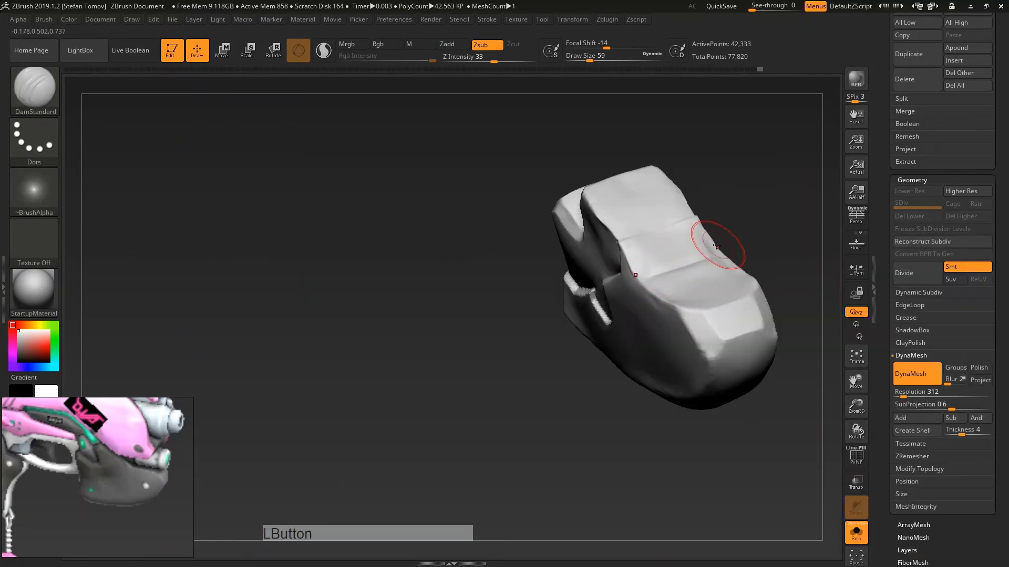
mouse_move(788, 389)
shift+mouse_down()
mouse_move(810, 401)
mouse_move(661, 257)
shift+mouse_up()
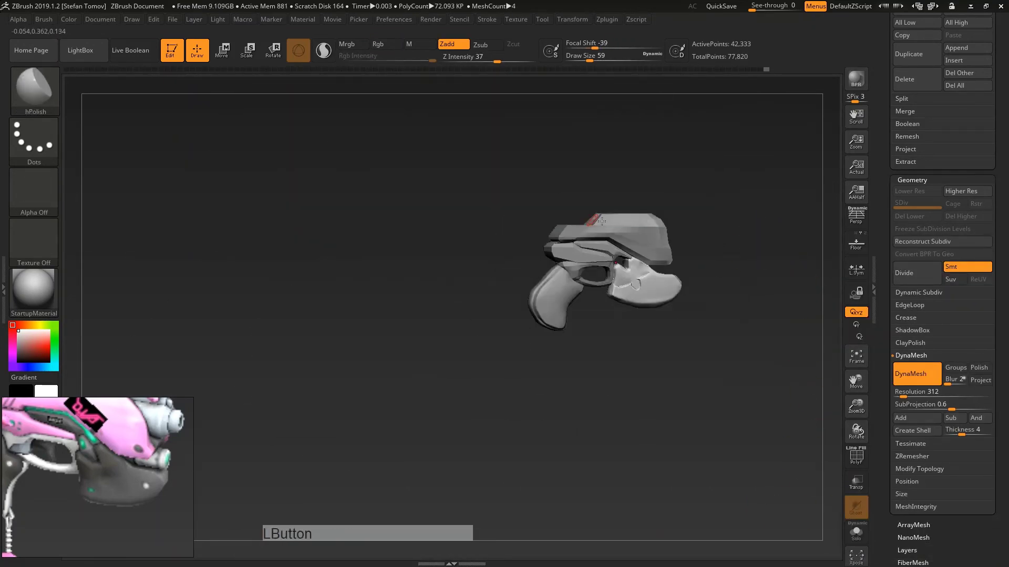
key(b)
click(696, 284)
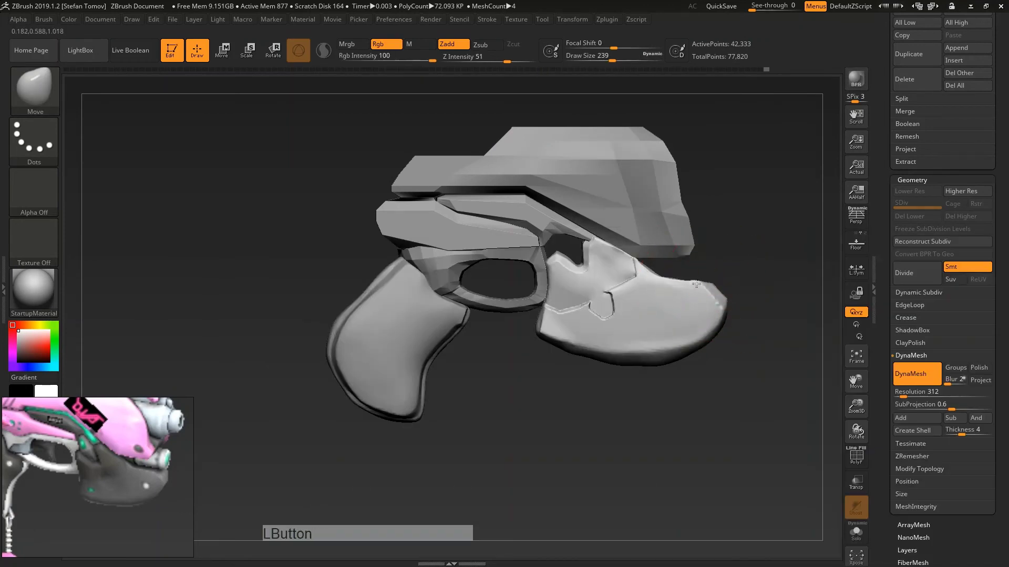
Step: Flatten the front block's nose into clean planes with the hPolish brush and smooth its surface
key(b)
key(h)
key(p)
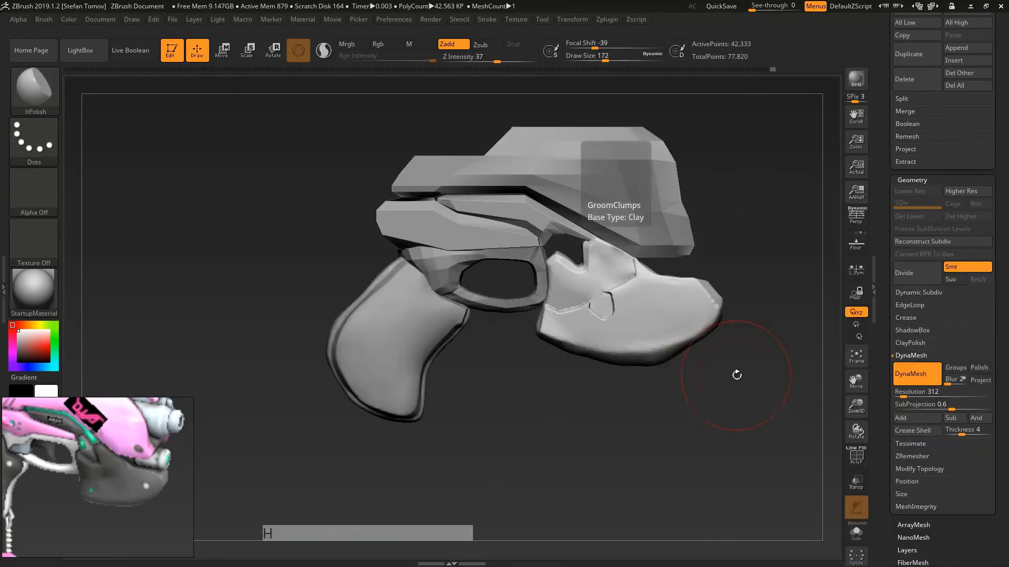
drag(736, 376, 756, 363)
mouse_move(704, 336)
alt+mouse_down()
mouse_move(721, 310)
mouse_move(728, 315)
alt+mouse_up()
mouse_move(757, 399)
mouse_down()
mouse_move(766, 361)
mouse_move(767, 399)
mouse_up()
shift+drag(694, 291, 739, 294)
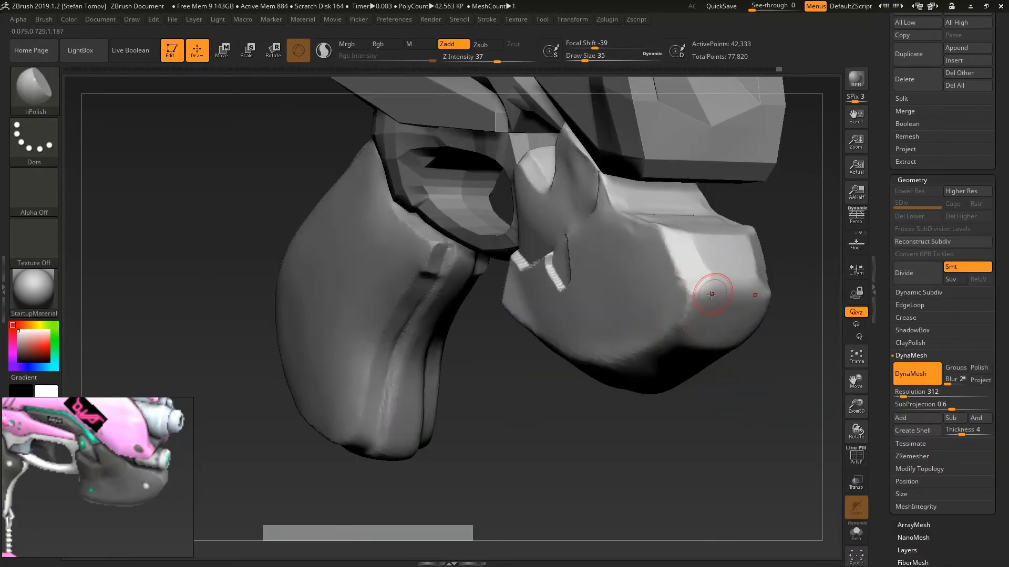
Step: Bevel the front block's lower front edge and underside with hPolish and smooth the transitions
drag(756, 410, 698, 436)
mouse_move(604, 426)
mouse_down()
mouse_move(677, 363)
mouse_move(594, 428)
mouse_up()
shift+drag(668, 384, 609, 423)
drag(633, 483, 647, 439)
shift+drag(631, 418, 656, 392)
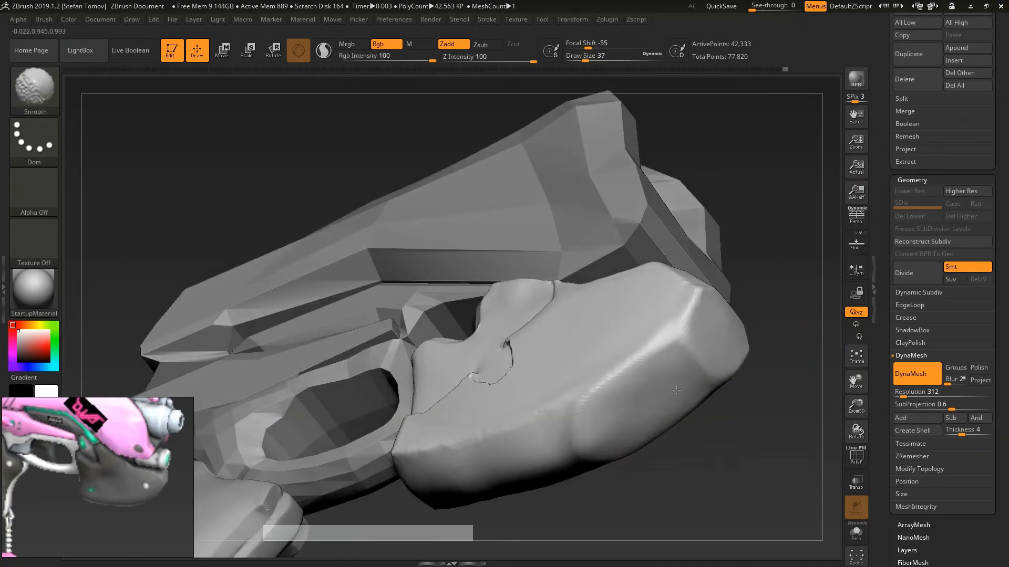
mouse_move(683, 476)
mouse_down()
mouse_move(712, 447)
mouse_move(683, 420)
mouse_up()
mouse_move(541, 378)
shift+mouse_down()
mouse_move(583, 394)
mouse_move(604, 381)
shift+mouse_up()
mouse_move(556, 386)
mouse_down()
mouse_move(610, 391)
mouse_move(562, 381)
mouse_up()
drag(583, 462, 572, 421)
mouse_move(565, 402)
mouse_down()
mouse_move(603, 398)
mouse_move(544, 386)
mouse_move(435, 397)
mouse_up()
Step: Adjust the front block's outline in side view with a resized Move brush
key(b)
key(m)
key(v)
key(s)
mouse_move(449, 293)
mouse_down()
mouse_move(764, 229)
mouse_move(751, 232)
mouse_move(778, 273)
mouse_move(711, 237)
mouse_move(736, 211)
mouse_up()
Step: Export the front block subtool as an OBJ file named temp3
drag(880, 184, 888, 220)
shift+click(907, 248)
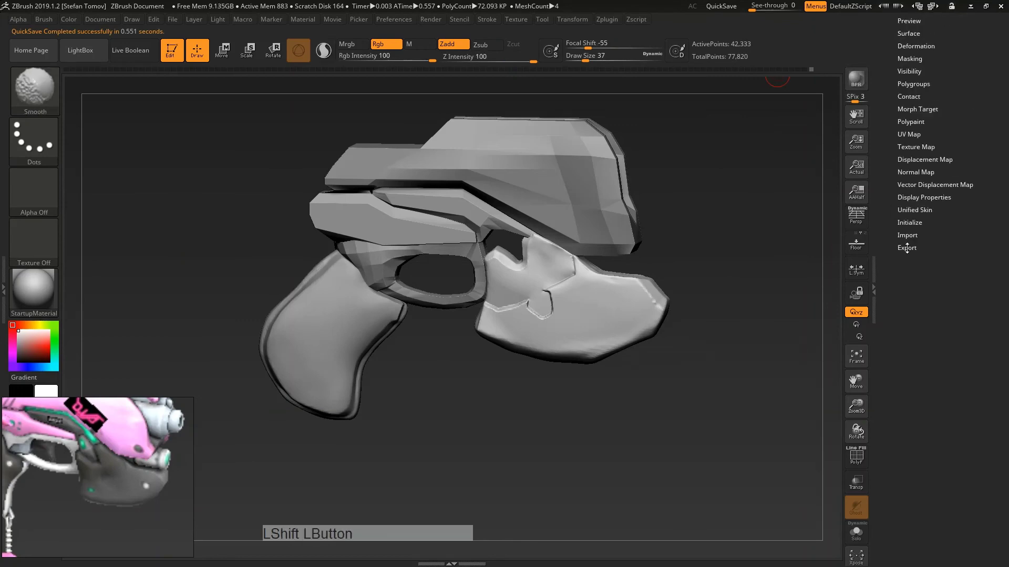
drag(896, 263, 896, 405)
click(956, 74)
text(temp3)
key(Return)
Step: Select the grip subtool and export it as an OBJ file named temp4
click(914, 351)
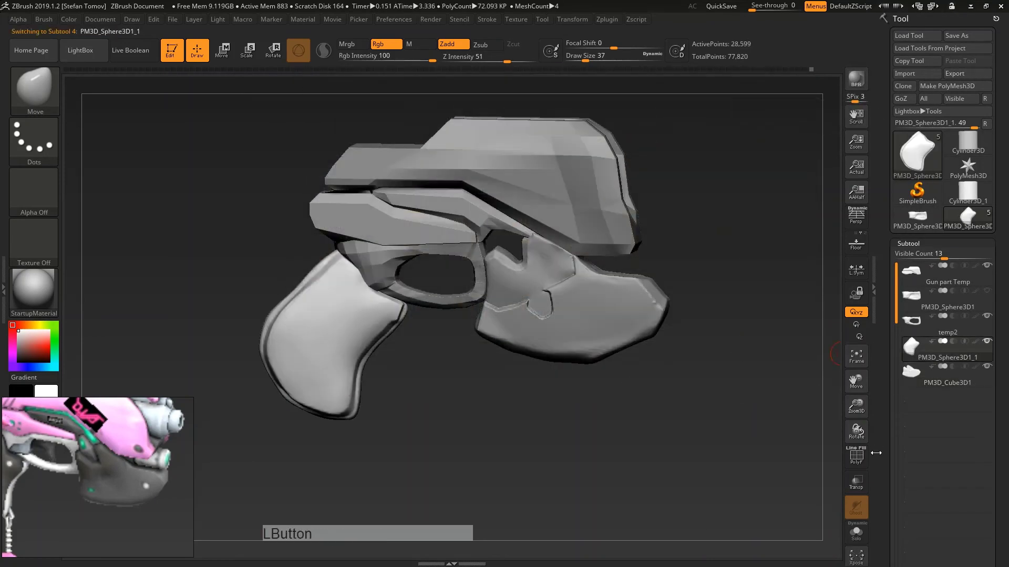
drag(875, 452, 910, 457)
shift+click(905, 224)
click(954, 74)
text(temp4)
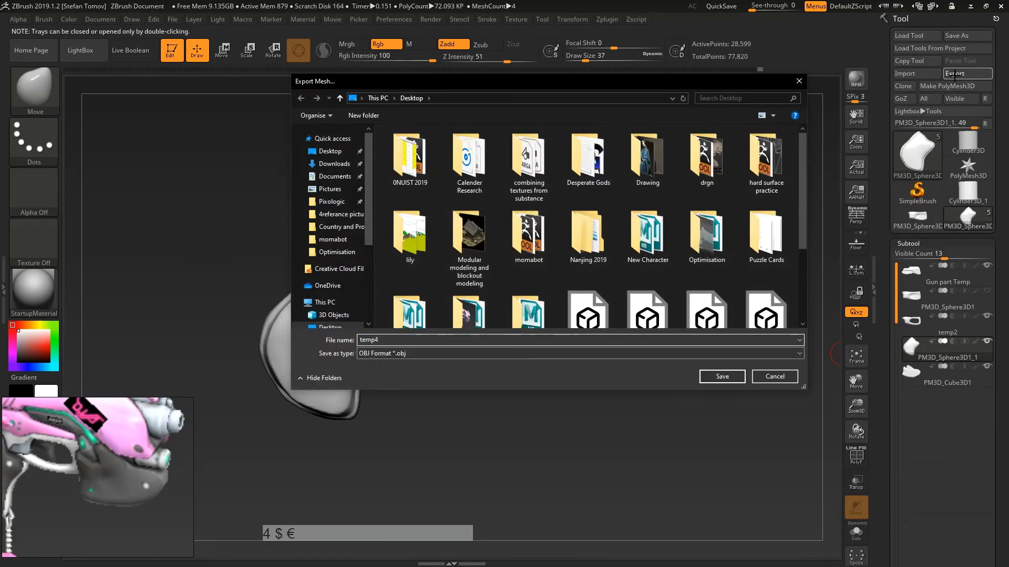
key(Return)
Step: Switch to Maya and deselect the trigger guard mesh
drag(746, 379, 717, 378)
alt+drag(717, 378, 727, 414)
key(super)
mouse_move(223, 560)
click(279, 519)
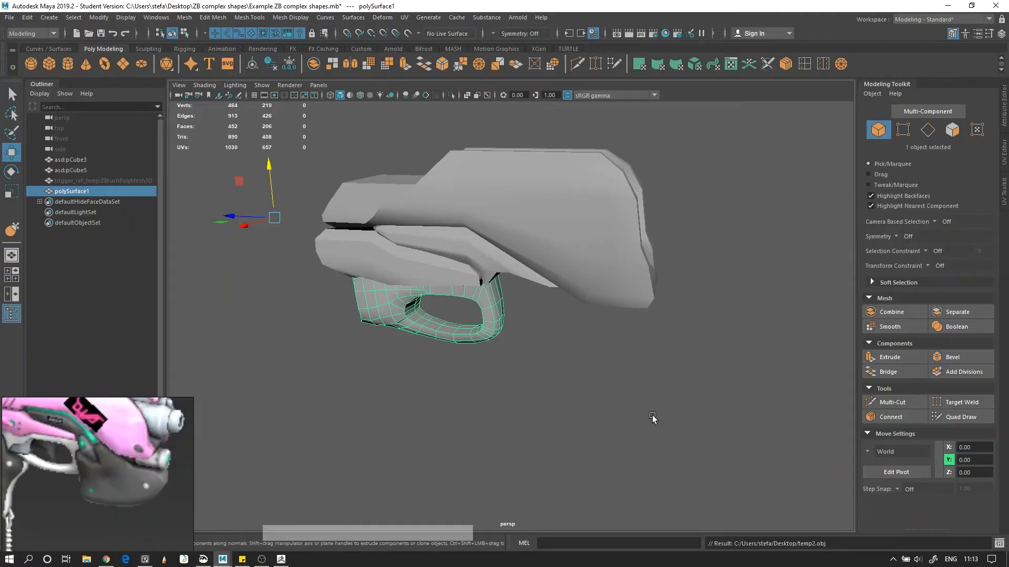
click(652, 416)
scroll(603, 473, up, 4)
alt+middle_drag(446, 475, 603, 473)
click(262, 560)
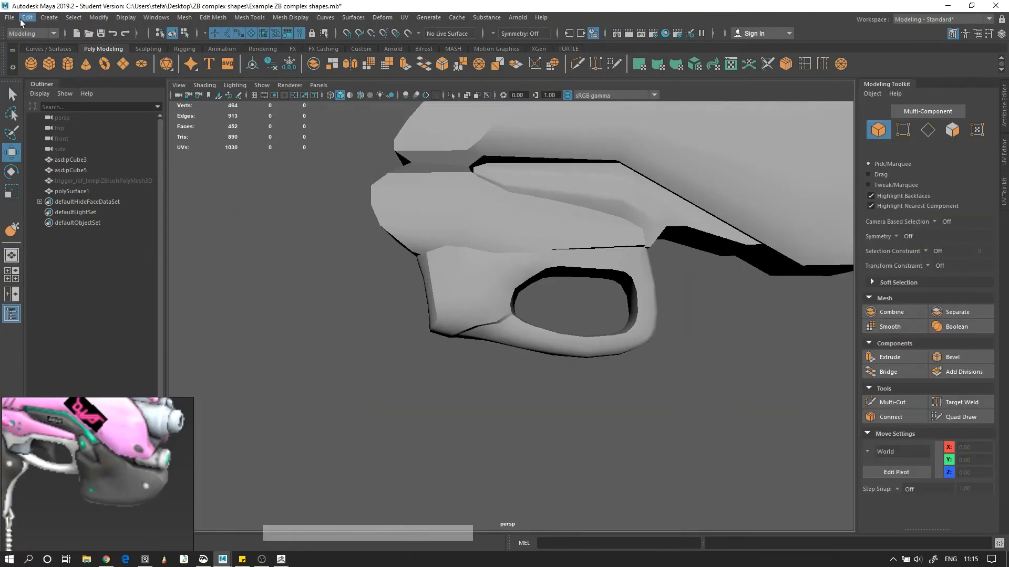
Step: Import temp3.OBJ from the Desktop into the Maya scene
click(9, 18)
click(80, 134)
double_click(351, 378)
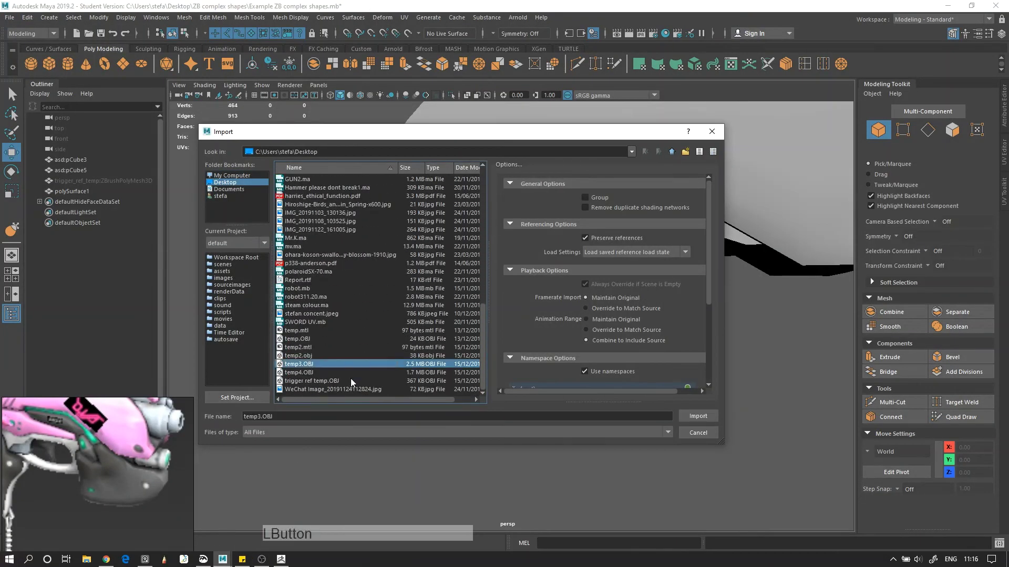
Step: Import temp4.OBJ from the Desktop into the Maya scene
click(9, 17)
click(79, 134)
scroll(429, 389, down, 10)
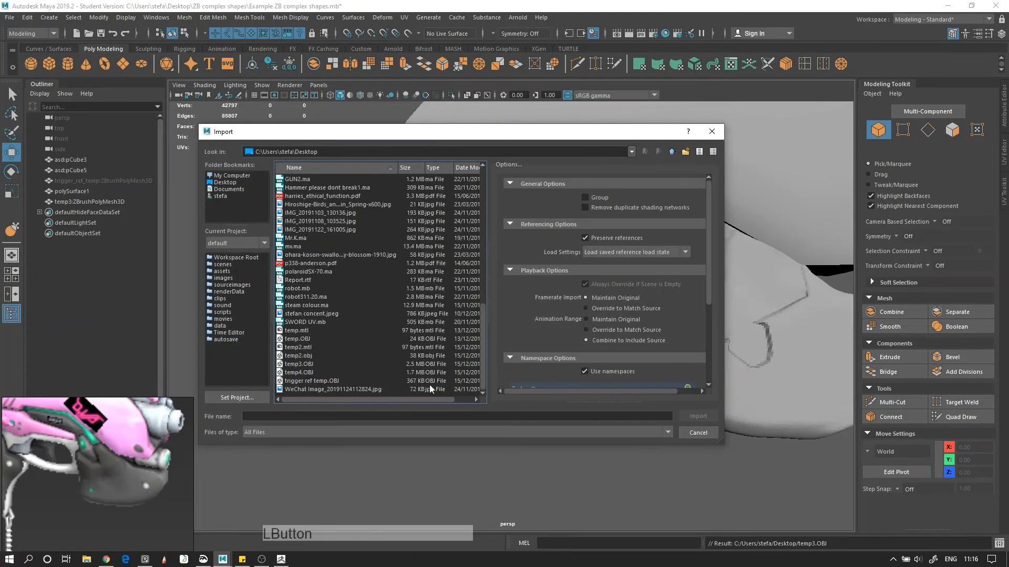
double_click(422, 372)
Step: Switch to ZBrush and export the trigger guard subtool as an OBJ, overwriting the existing temp2 file
key(alt+Tab)
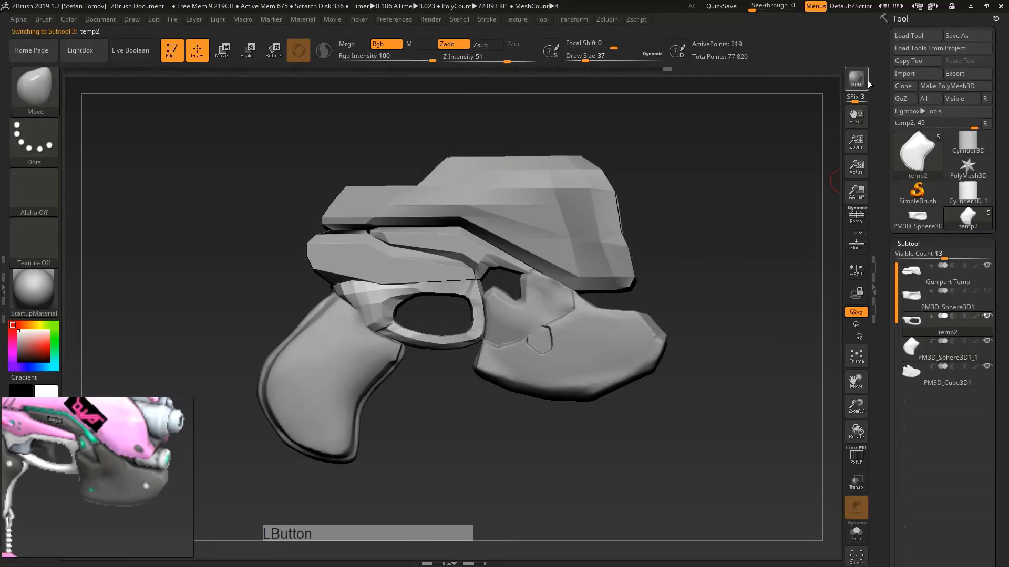
click(955, 73)
scroll(578, 220, down, 5)
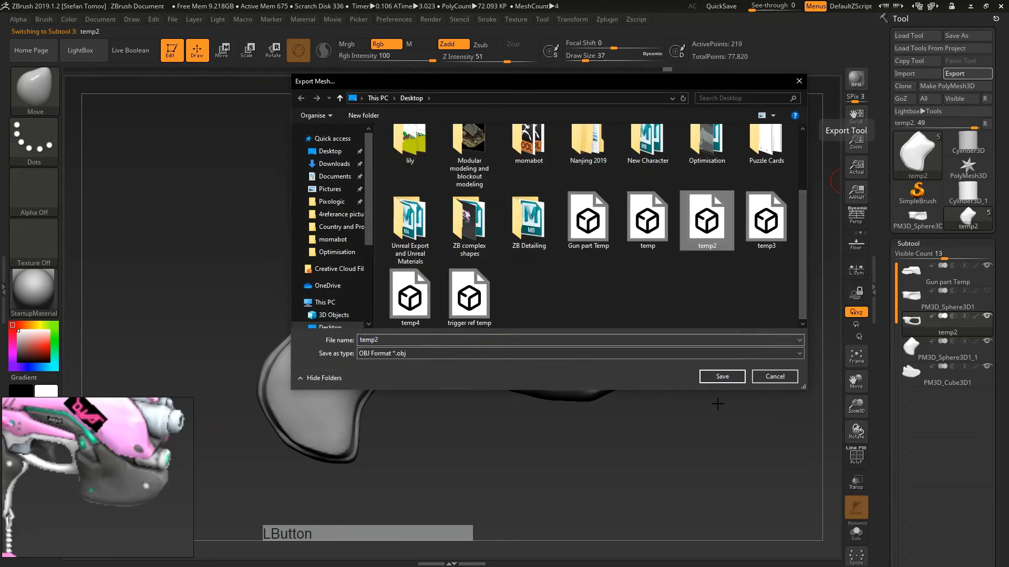
double_click(703, 214)
click(597, 284)
Step: Switch to Maya and import temp2.obj from the Desktop into the scene
key(alt+Tab)
click(484, 290)
click(10, 18)
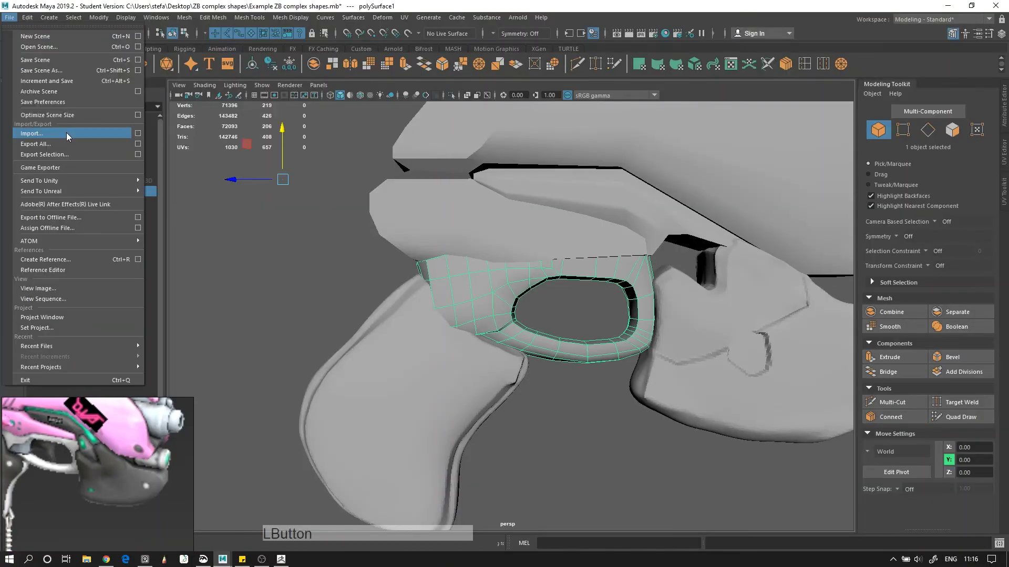
click(66, 133)
double_click(134, 307)
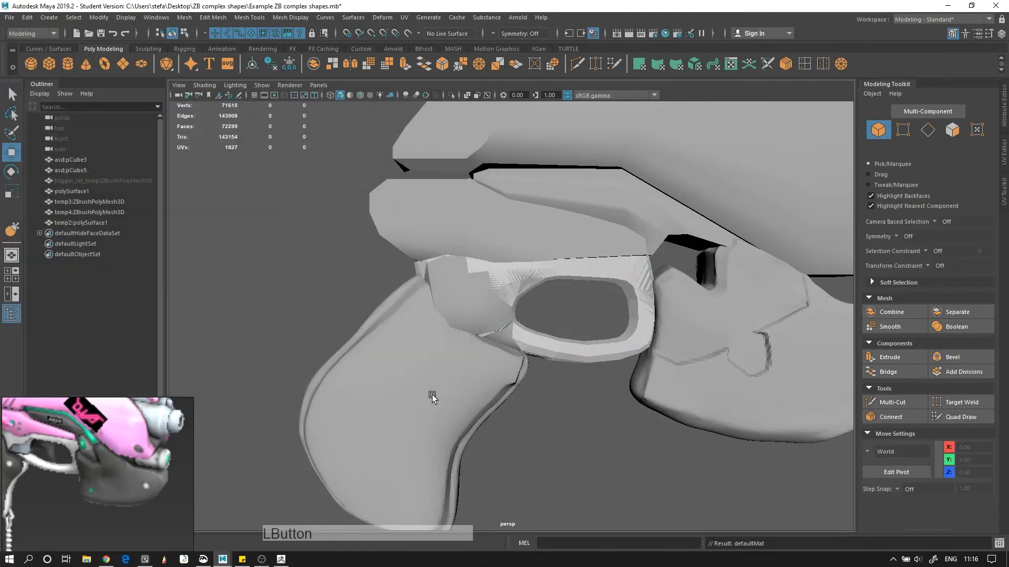
Step: Hide the old trigger guard mesh and soften all edges of the newly imported one
click(470, 329)
key(h)
click(508, 296)
right_drag(520, 274, 578, 540)
alt+drag(555, 399, 590, 342)
click(281, 17)
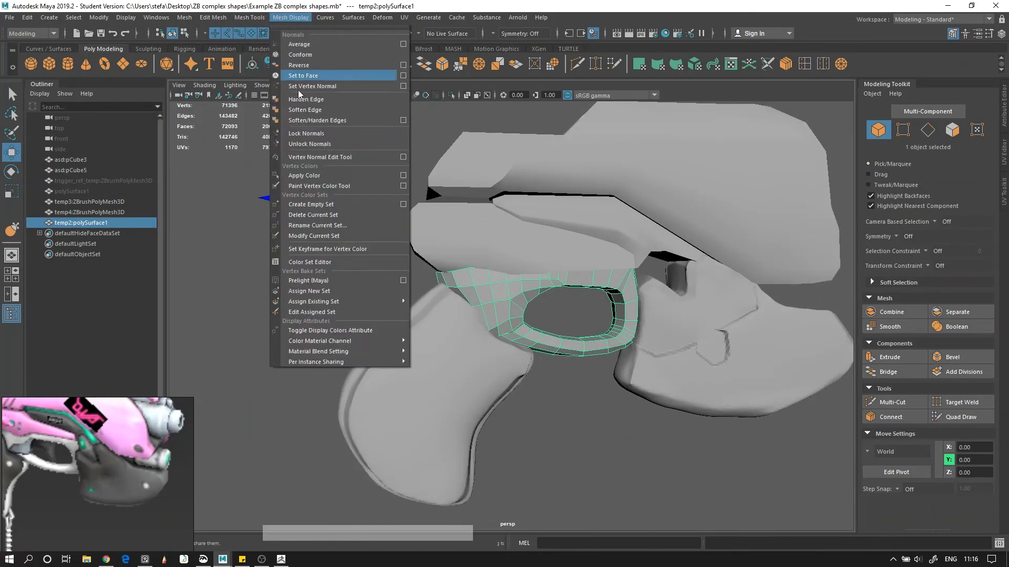
click(305, 109)
Step: Harden the edge loops around the trigger guard's finger opening and its lower rear crease
alt+drag(473, 252, 504, 294)
alt+right_drag(462, 231, 506, 179)
key(q)
double_click(583, 212)
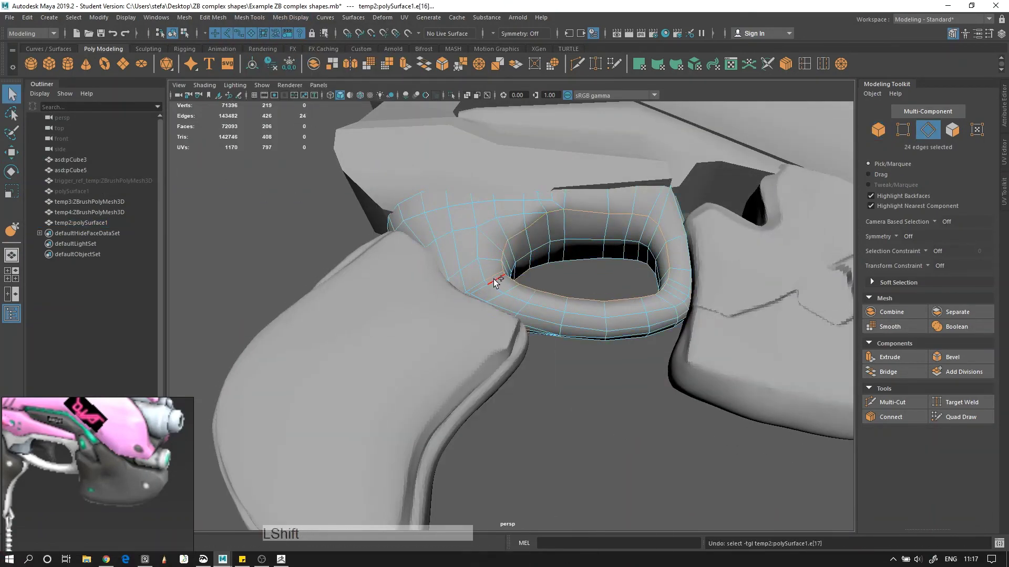
click(289, 17)
click(303, 100)
right_drag(573, 315, 612, 286)
click(572, 410)
alt+drag(557, 368, 525, 332)
click(573, 332)
alt+right_drag(525, 332, 567, 315)
click(469, 267)
right_drag(468, 266, 469, 240)
click(510, 317)
alt+drag(547, 307, 560, 310)
shift+click(504, 317)
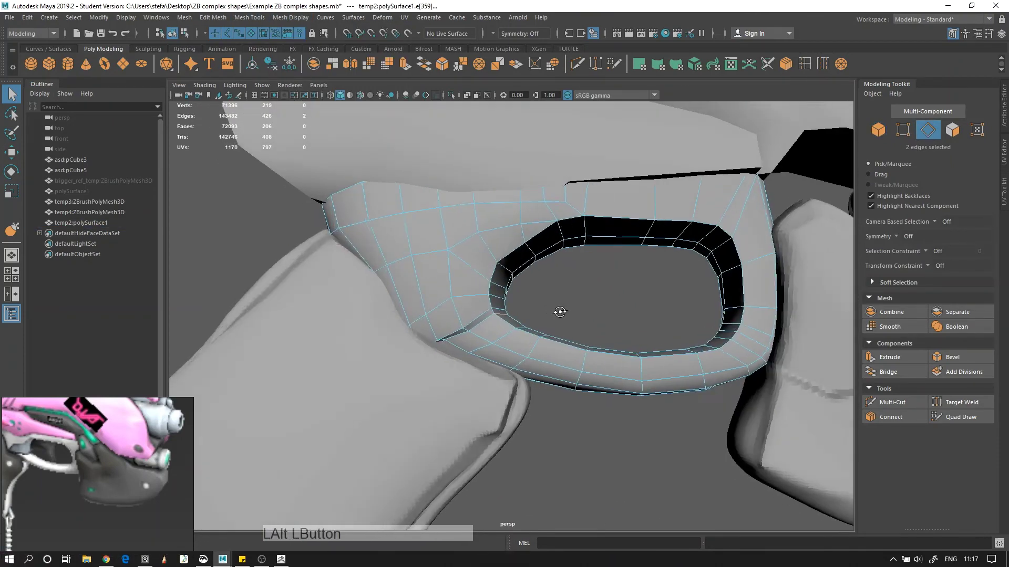
key(w)
drag(465, 283, 500, 225)
alt+right_drag(500, 225, 545, 309)
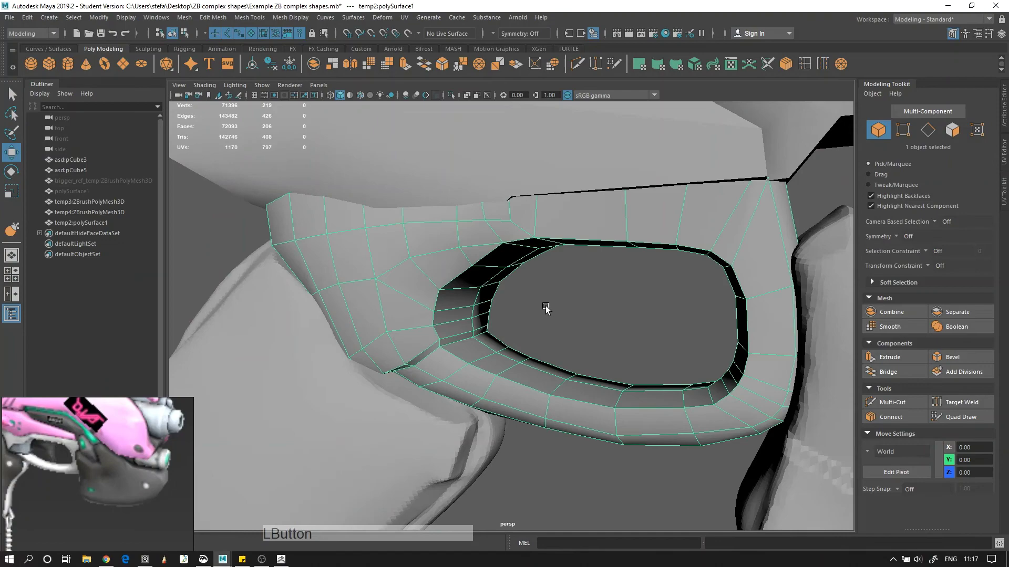
Step: Enable World X symmetry and harden the crease edges at the trigger guard's lower rear corner on both sides
click(462, 333)
click(519, 33)
click(520, 81)
click(130, 18)
click(304, 99)
right_drag(489, 349, 527, 320)
key(alt+d)
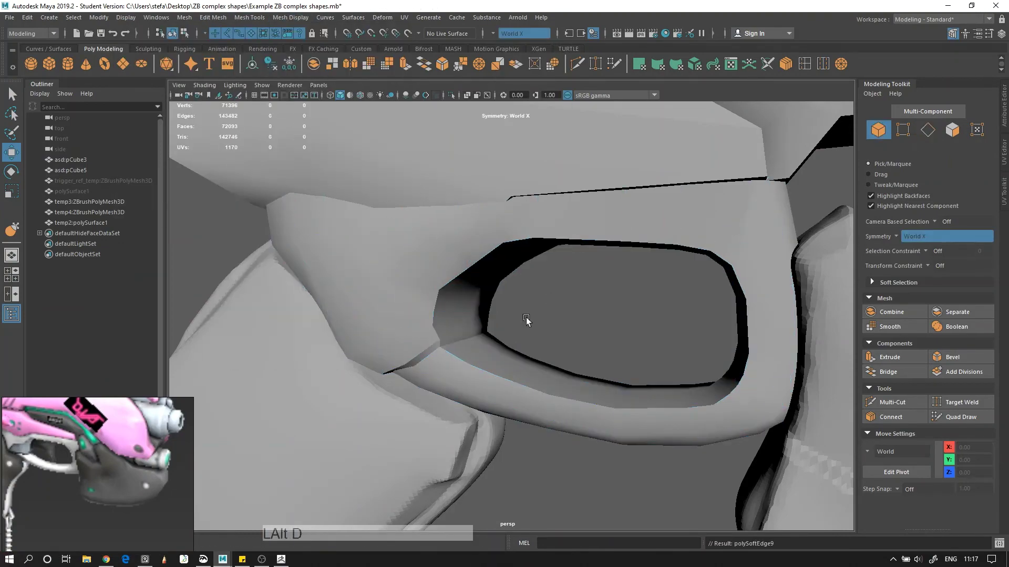
Step: Examine the trigger guard's shading and hardened edges from several angles and from farther away
alt+drag(526, 319, 593, 316)
alt+right_drag(593, 315, 553, 240)
click(488, 336)
click(715, 346)
alt+drag(715, 346, 696, 419)
alt+middle_drag(641, 410, 595, 427)
click(595, 427)
alt+middle_drag(515, 363, 581, 318)
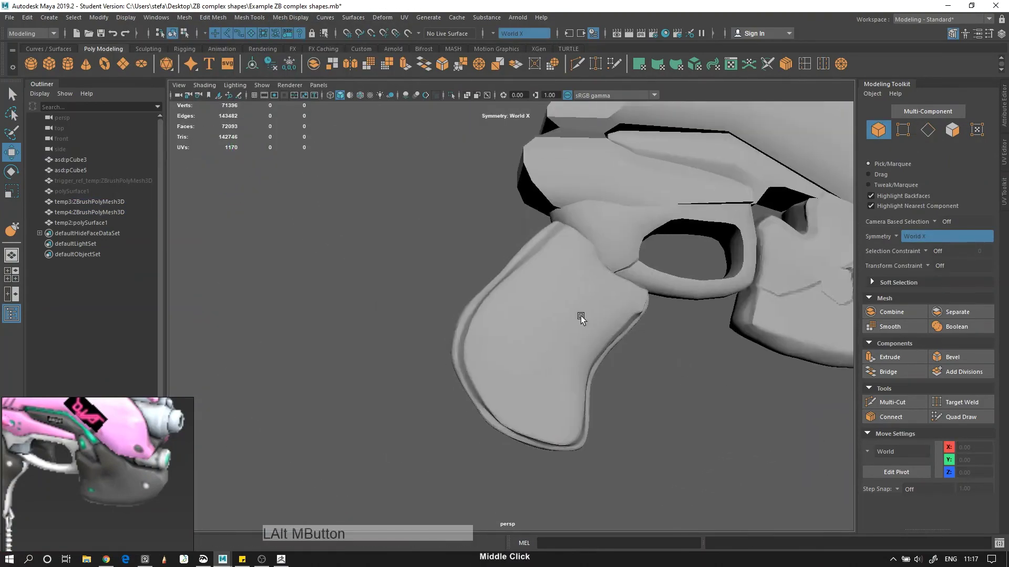
Step: Group the trigger guard with the two upper gun body parts and hide the group
click(581, 317)
click(593, 278)
alt+drag(594, 309, 598, 259)
key(h)
key(ctrl+z)
shift+click(620, 184)
shift+click(715, 144)
key(ctrl+g)
key(h)
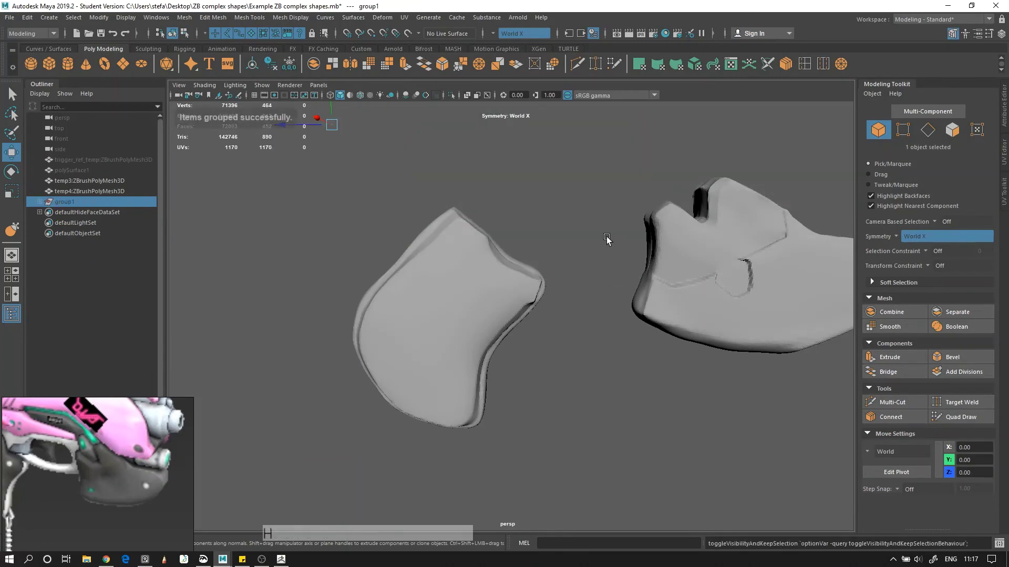
Step: Make the grip mesh a live surface for Quad Draw, with the front block hidden
click(486, 284)
click(409, 34)
click(678, 295)
key(h)
click(616, 294)
click(960, 417)
Step: Place Quad Draw dots along the middle of the grip's top and down its front edge
alt+right_drag(531, 294, 594, 279)
alt+drag(472, 199, 555, 193)
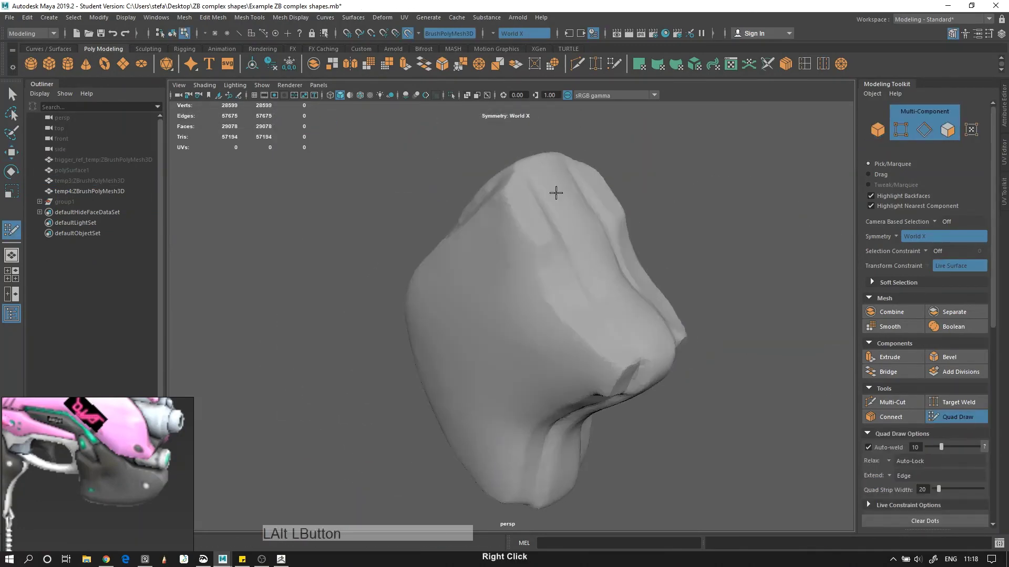
click(583, 231)
alt+drag(582, 232, 594, 239)
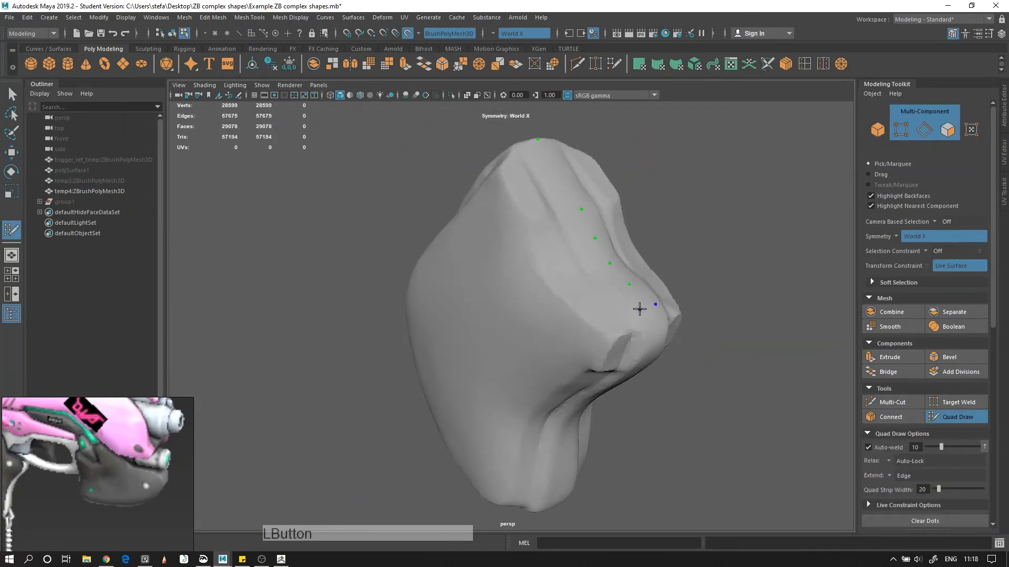
mouse_move(678, 309)
alt+mouse_down()
mouse_move(716, 291)
mouse_move(683, 277)
mouse_move(683, 234)
alt+mouse_up()
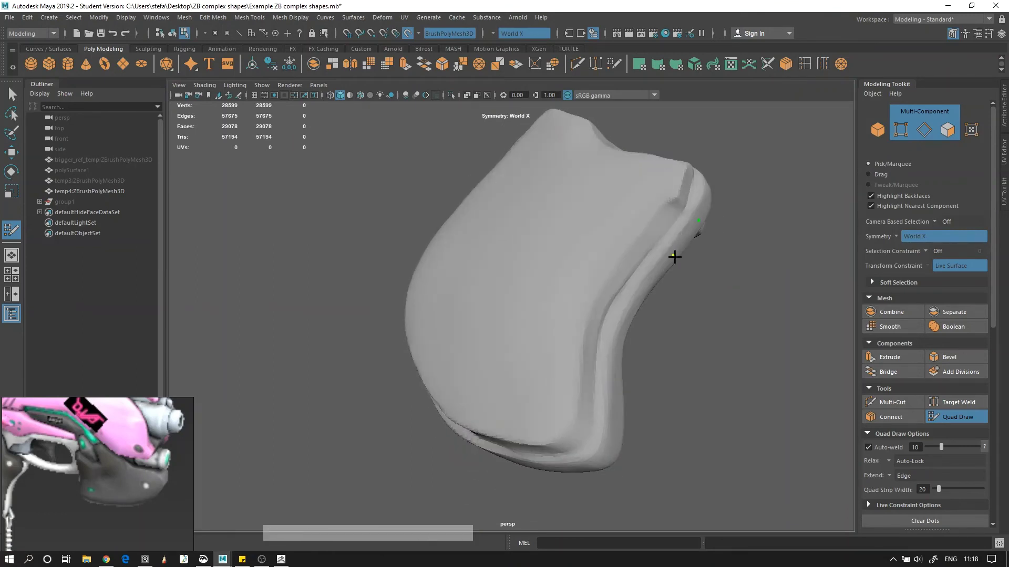
click(672, 253)
click(632, 304)
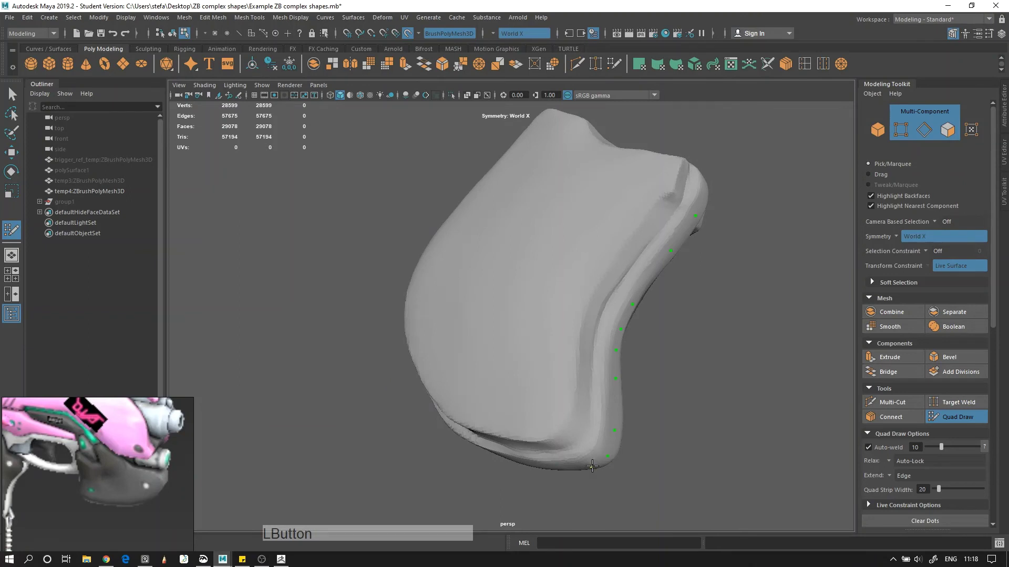
Step: Add parallel rows of Quad Draw dots along the grip's side edge, front ridge and rounded bottom
mouse_move(592, 466)
alt+mouse_down()
mouse_move(585, 443)
mouse_move(504, 430)
mouse_move(464, 399)
mouse_move(428, 326)
mouse_move(449, 301)
mouse_move(455, 261)
mouse_move(547, 203)
mouse_move(562, 219)
mouse_move(548, 300)
mouse_move(511, 352)
mouse_move(567, 252)
alt+mouse_up()
mouse_move(636, 202)
alt+mouse_down()
mouse_move(638, 185)
mouse_move(494, 272)
alt+mouse_up()
mouse_move(534, 333)
alt+mouse_down()
mouse_move(581, 277)
mouse_move(554, 204)
alt+mouse_up()
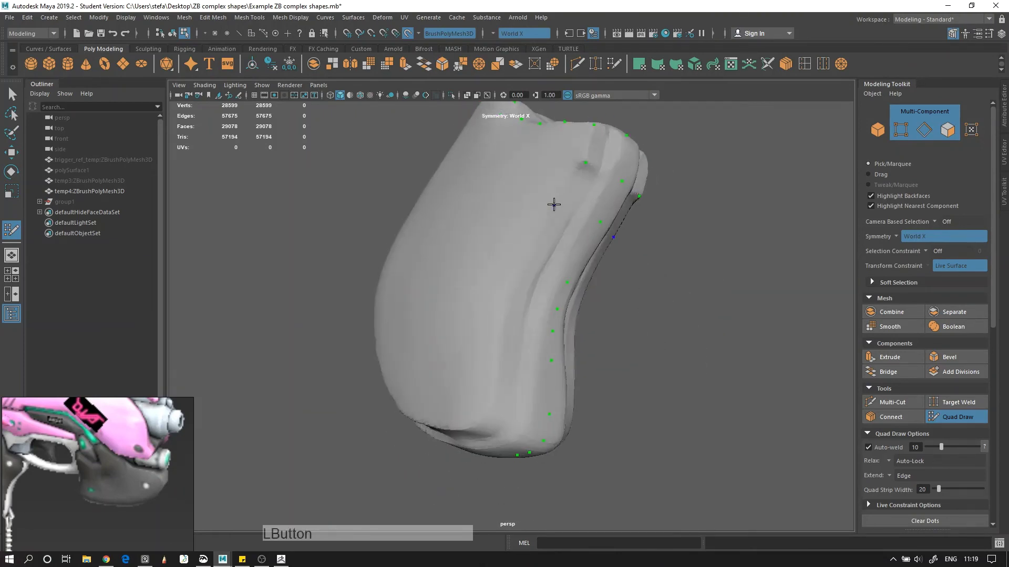
alt+drag(497, 396, 521, 279)
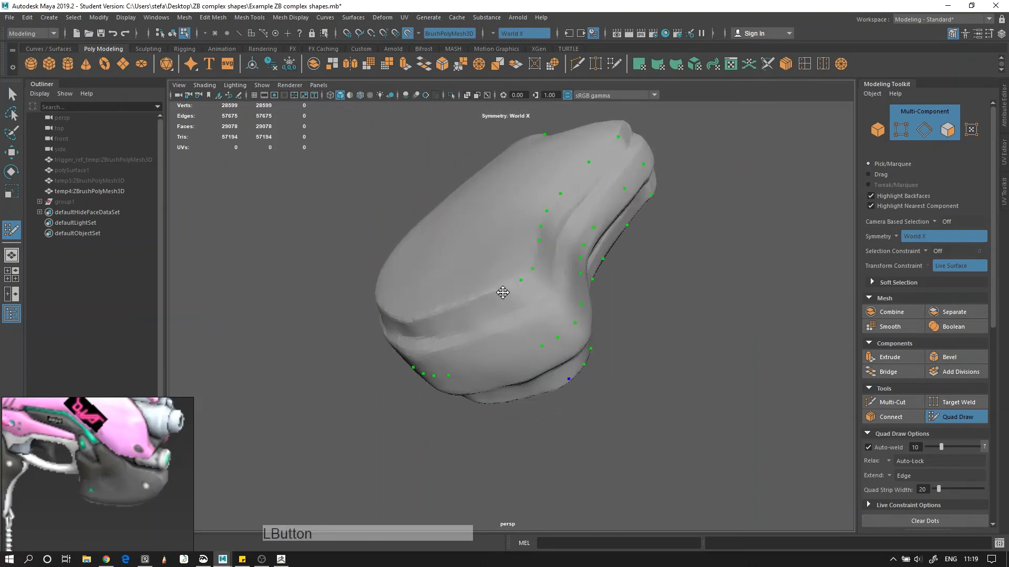
alt+drag(548, 321, 489, 309)
click(468, 269)
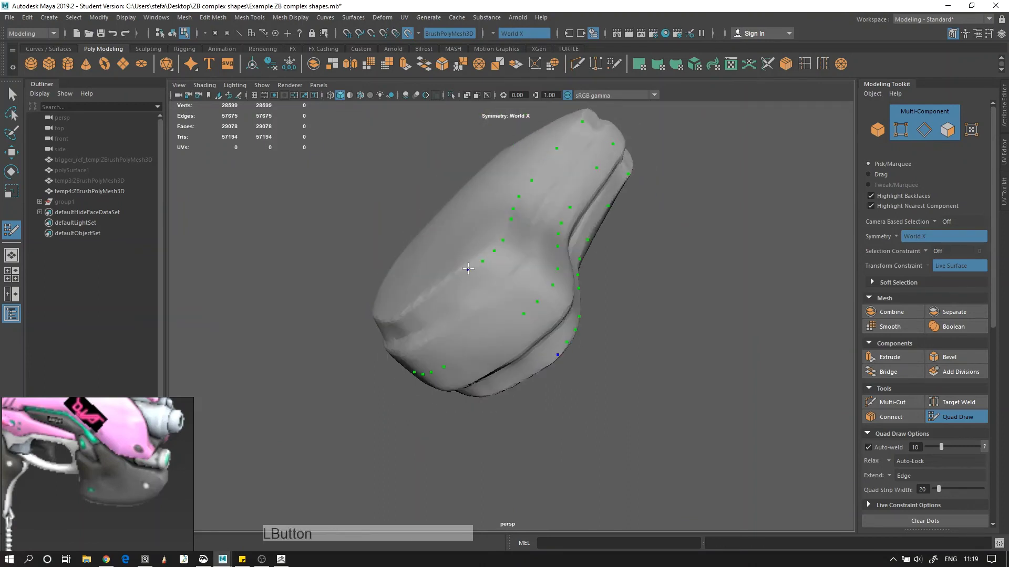
Step: Fill the dots with quads around the grip's outer rim and insert supporting edge loops along the strip
mouse_move(468, 269)
alt+mouse_down()
mouse_move(549, 257)
mouse_move(531, 235)
mouse_move(576, 263)
mouse_move(561, 274)
alt+mouse_up()
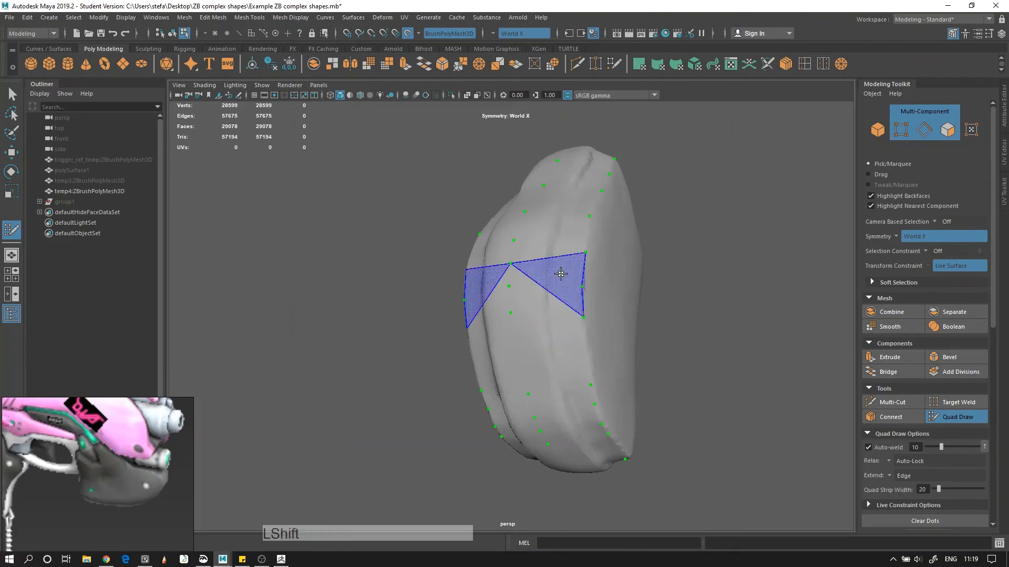
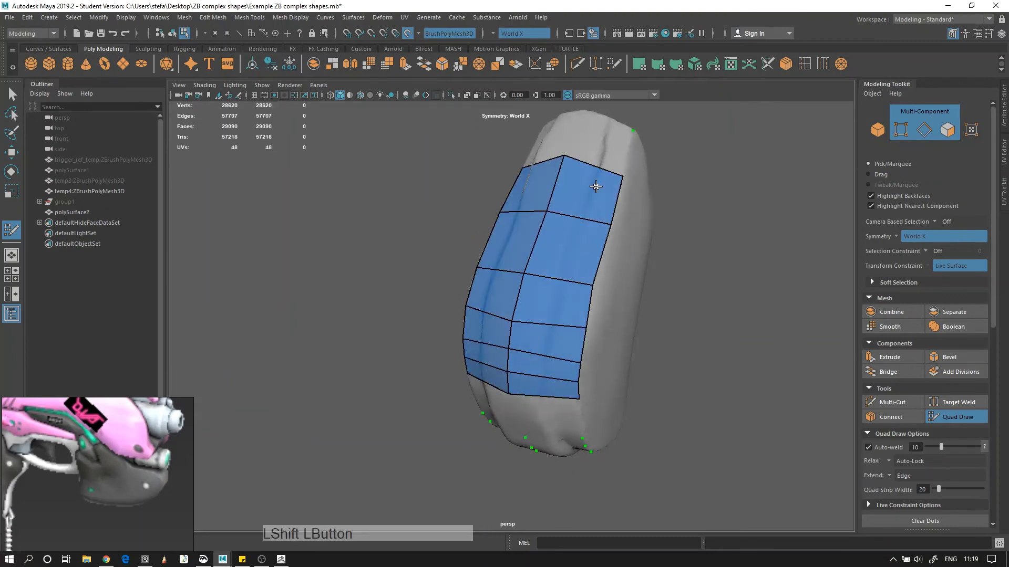
alt+drag(597, 187, 499, 253)
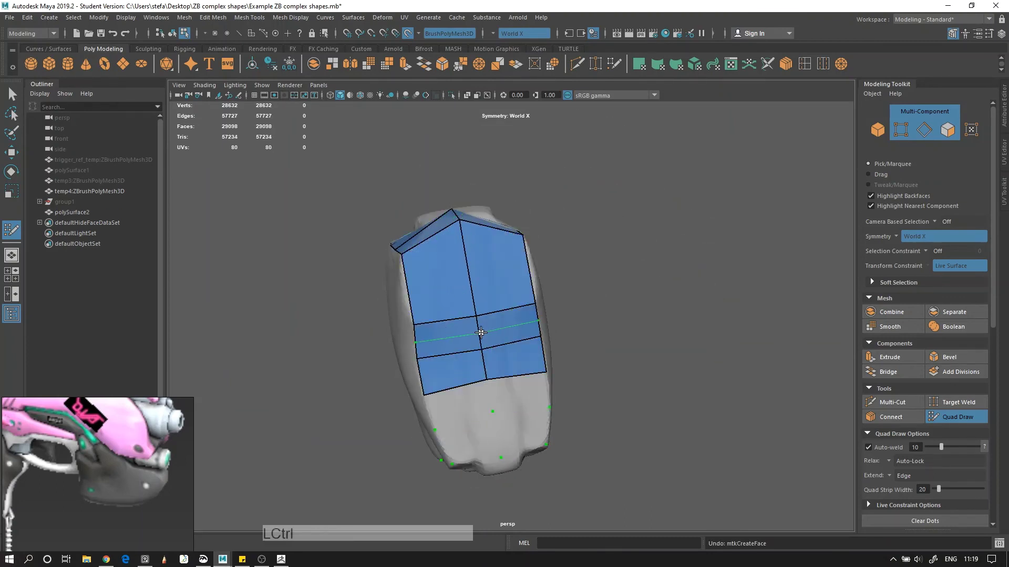
ctrl+click(480, 332)
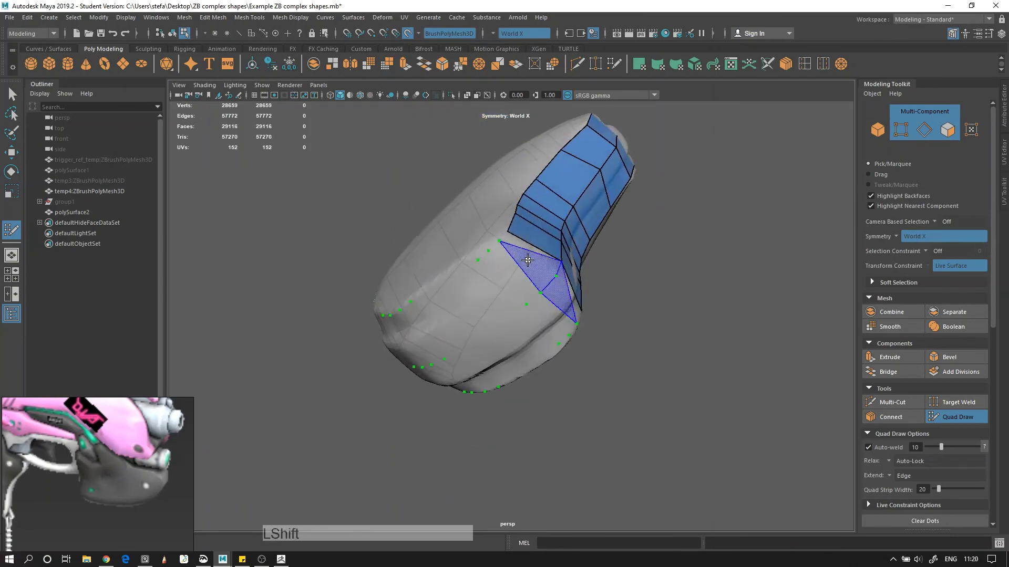
alt+drag(526, 221, 459, 286)
ctrl+click(582, 271)
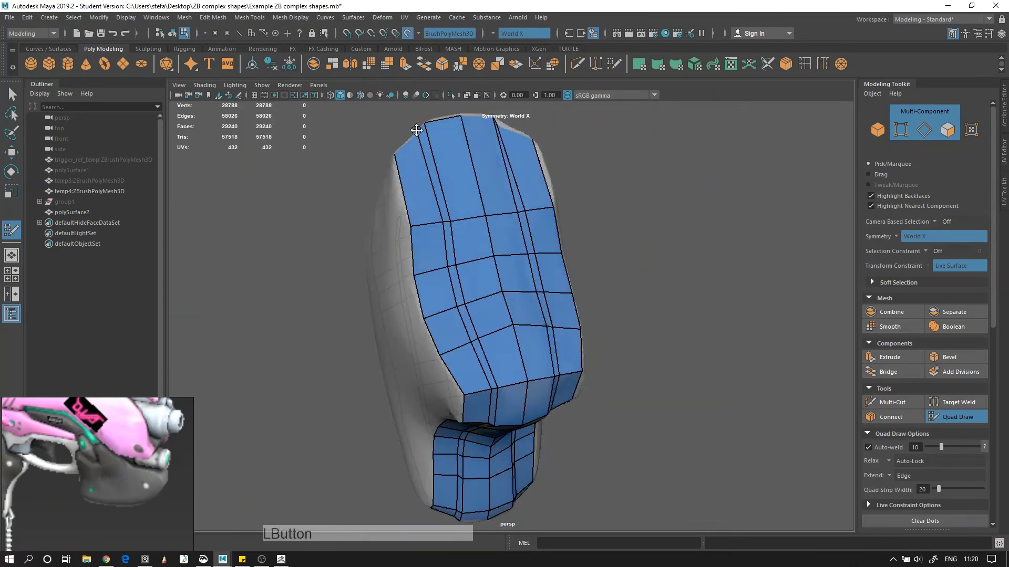
Step: Reposition the retopology vertices on the grip's rim to even out the edge loops
alt+drag(417, 130, 475, 282)
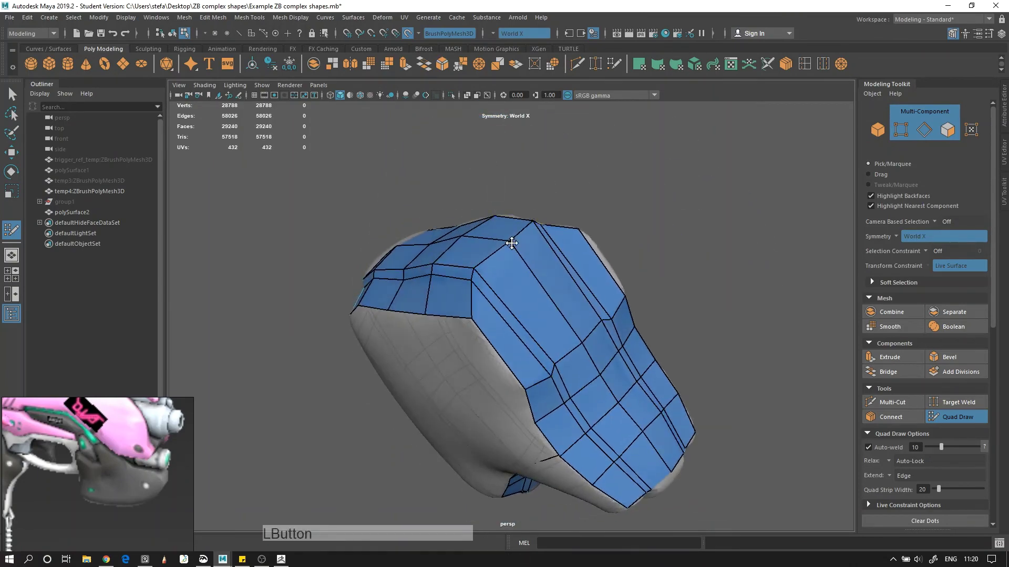
alt+drag(511, 243, 456, 268)
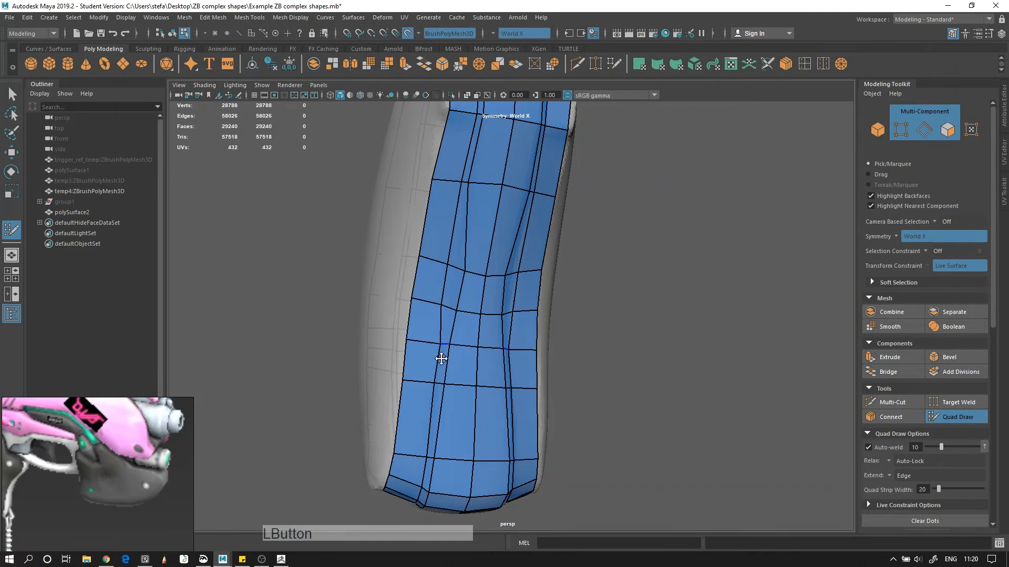
alt+drag(455, 313, 484, 285)
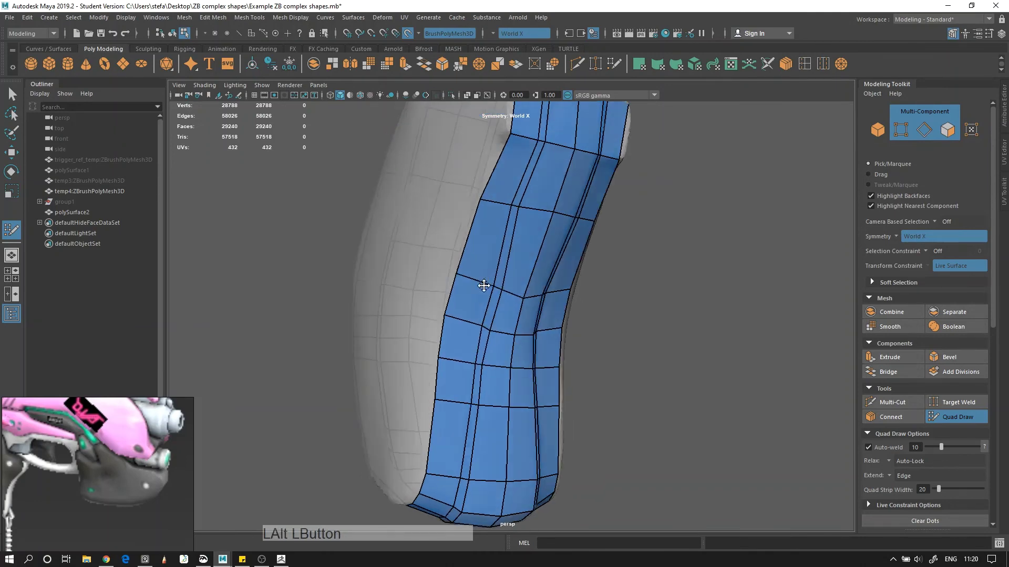
Step: Extend the quads from the rim onto the grip's flat side, forming a border around it
mouse_move(521, 205)
alt+mouse_down()
mouse_move(427, 309)
mouse_move(498, 268)
mouse_move(484, 299)
mouse_move(637, 275)
mouse_move(526, 290)
mouse_move(492, 349)
mouse_move(480, 331)
mouse_move(460, 409)
mouse_move(475, 365)
alt+mouse_up()
shift+click(495, 405)
mouse_move(572, 412)
alt+mouse_down()
mouse_move(506, 416)
mouse_move(512, 398)
alt+mouse_up()
shift+click(484, 417)
shift+click(547, 366)
mouse_move(548, 365)
alt+mouse_down()
mouse_move(548, 343)
mouse_move(576, 297)
mouse_move(507, 341)
alt+mouse_up()
shift+click(508, 340)
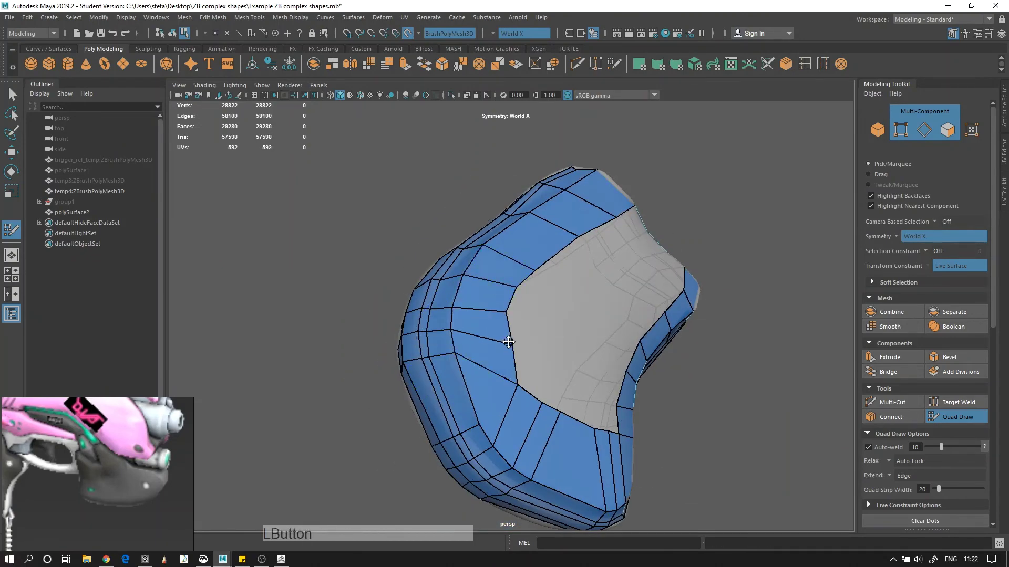
Step: Replace the narrow faces at the lower corners and bridge the lower part of the grip's side with quads
alt+drag(550, 308, 526, 414)
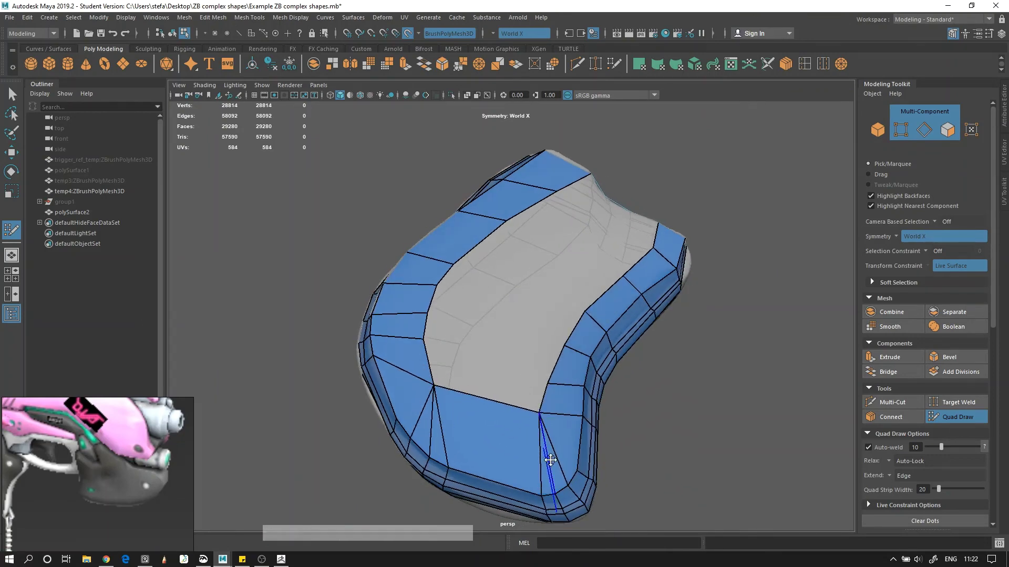
ctrl+shift+click(426, 427)
shift+click(541, 475)
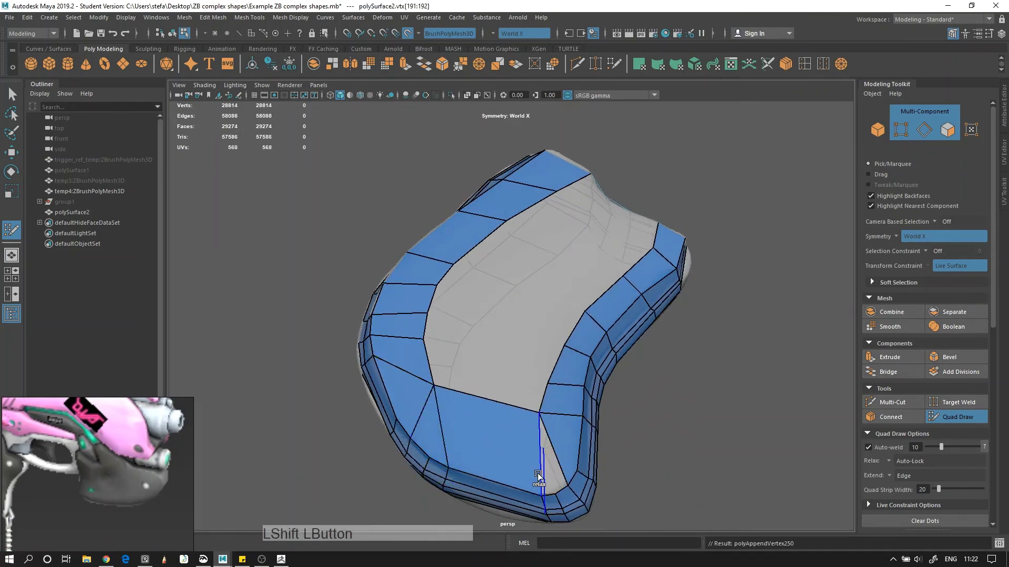
shift+click(508, 377)
shift+click(507, 344)
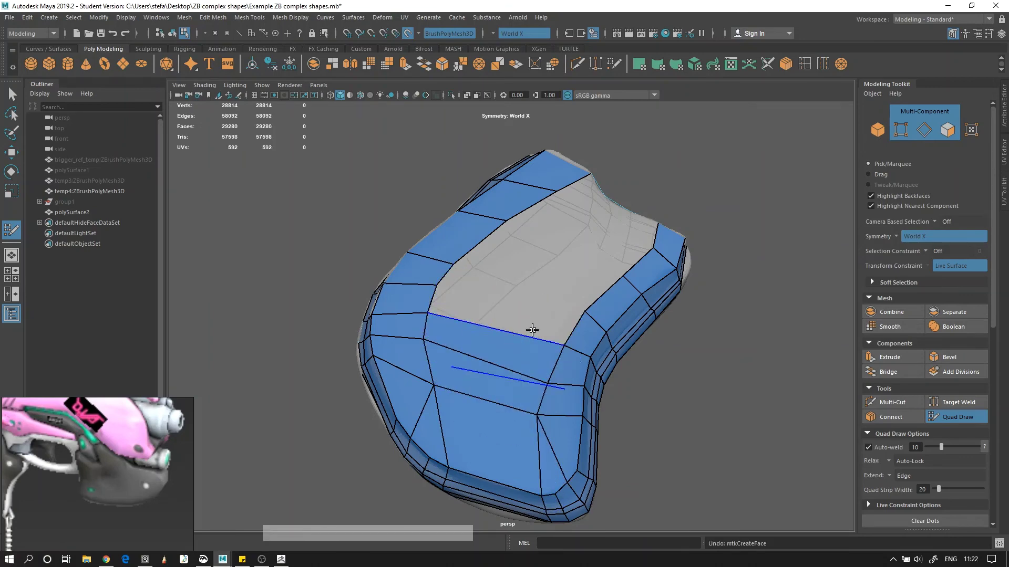
Step: Place two dots inside the gap on the grip's side and fill its upper area with quads
alt+drag(538, 284, 522, 278)
click(498, 277)
click(531, 292)
shift+click(536, 285)
shift+click(552, 293)
shift+click(506, 251)
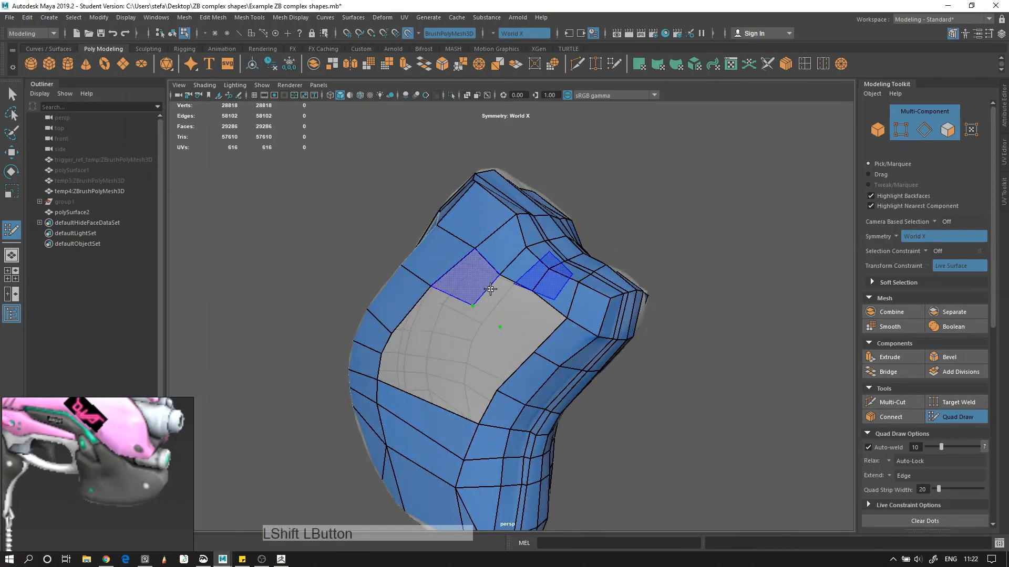
shift+click(492, 287)
Step: Insert an edge loop and fill the remaining gap in the middle of the grip's side with quads
mouse_move(489, 310)
alt+mouse_down()
mouse_move(512, 315)
mouse_move(490, 421)
mouse_move(467, 374)
alt+mouse_up()
shift+click(517, 331)
ctrl+click(528, 364)
shift+click(556, 307)
shift+click(514, 293)
shift+click(463, 277)
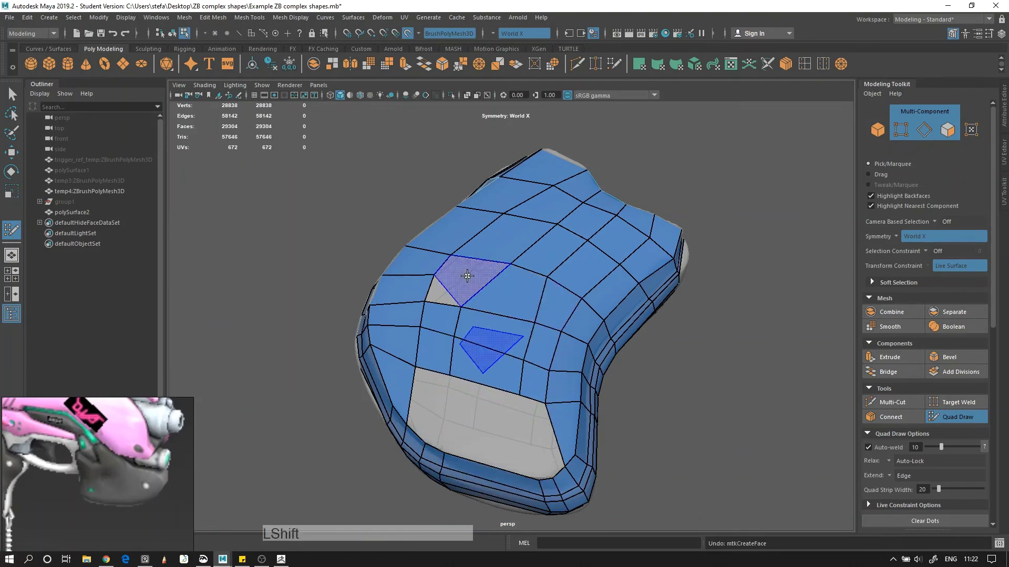
Step: Remove the uneven faces on the grip's flat side and refill the upper part of the gap with quads
mouse_move(466, 275)
alt+mouse_down()
mouse_move(490, 360)
mouse_move(500, 356)
mouse_move(452, 331)
mouse_move(527, 345)
mouse_move(509, 397)
alt+mouse_up()
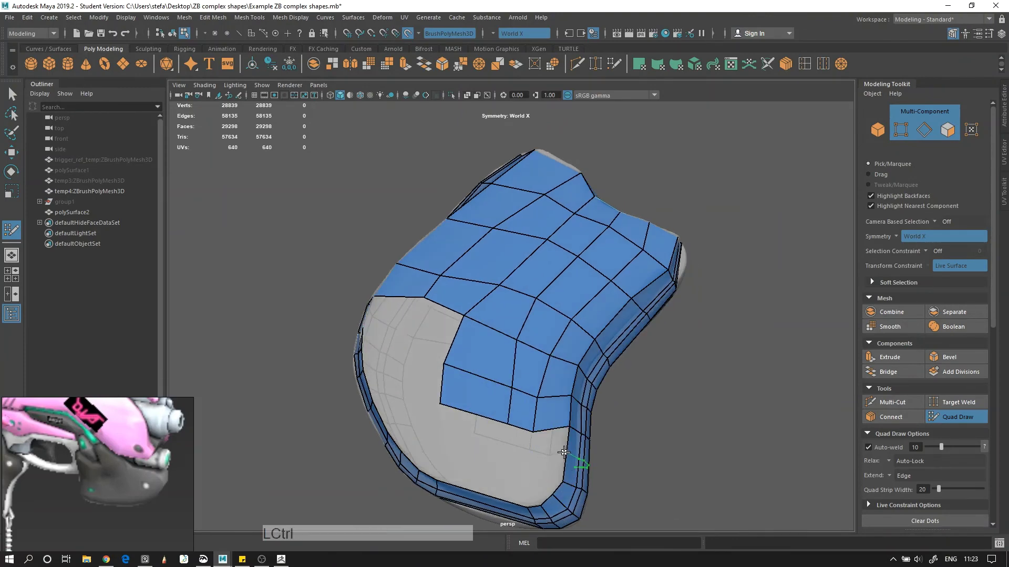
ctrl+click(564, 453)
alt+drag(563, 453, 428, 331)
ctrl+shift+click(421, 441)
shift+click(428, 336)
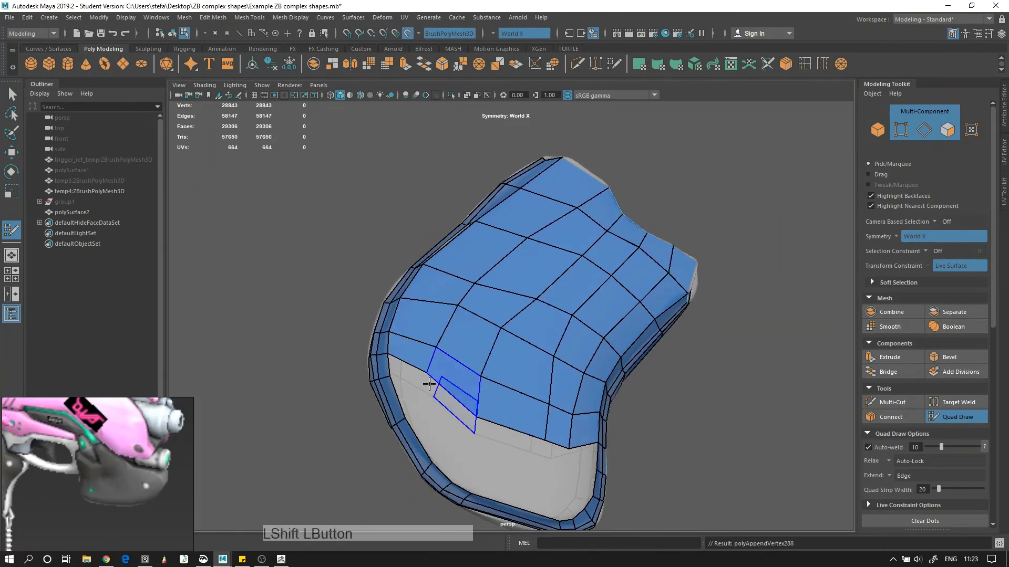
alt+drag(429, 385, 522, 387)
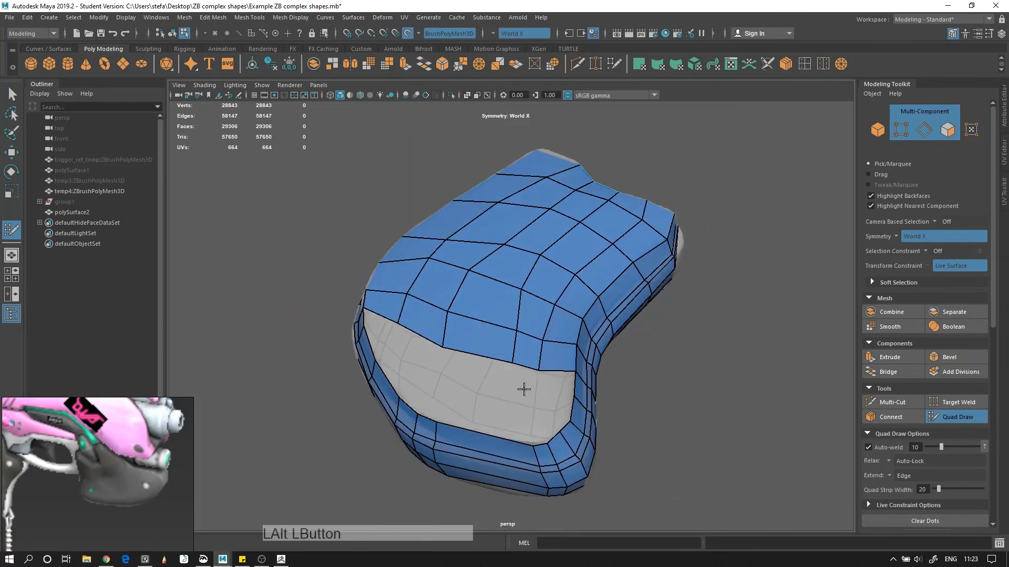
Step: Fill the remaining lower gap on the grip's side with quads down to the rim
shift+click(484, 405)
alt+drag(524, 362, 431, 368)
mouse_move(520, 315)
shift+mouse_down()
mouse_move(544, 250)
mouse_move(499, 238)
mouse_move(534, 305)
mouse_move(473, 377)
mouse_move(493, 345)
mouse_move(461, 338)
mouse_move(561, 360)
mouse_move(565, 344)
shift+mouse_up()
shift+click(461, 338)
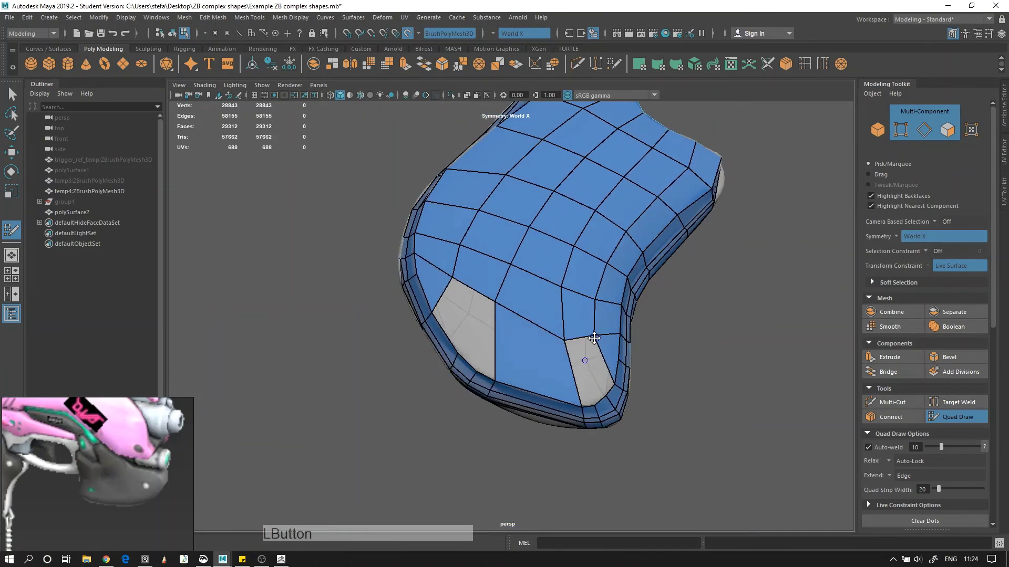
shift+click(465, 326)
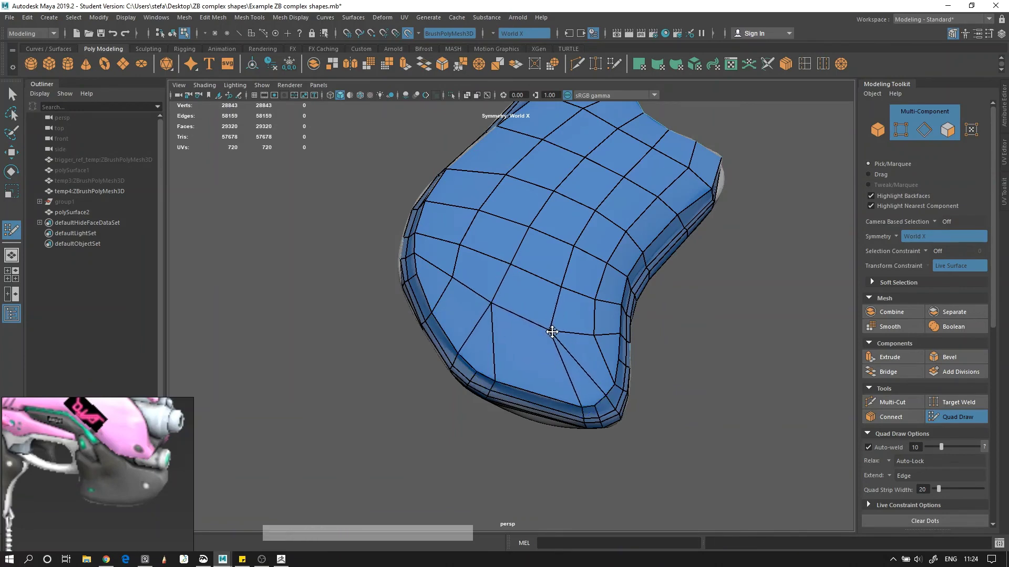
Step: Try to even out the lower quads on the grip's side by relaxing and moving their vertices
mouse_move(526, 269)
shift+mouse_down()
mouse_move(581, 264)
mouse_move(521, 295)
mouse_move(580, 359)
mouse_move(517, 343)
shift+mouse_up()
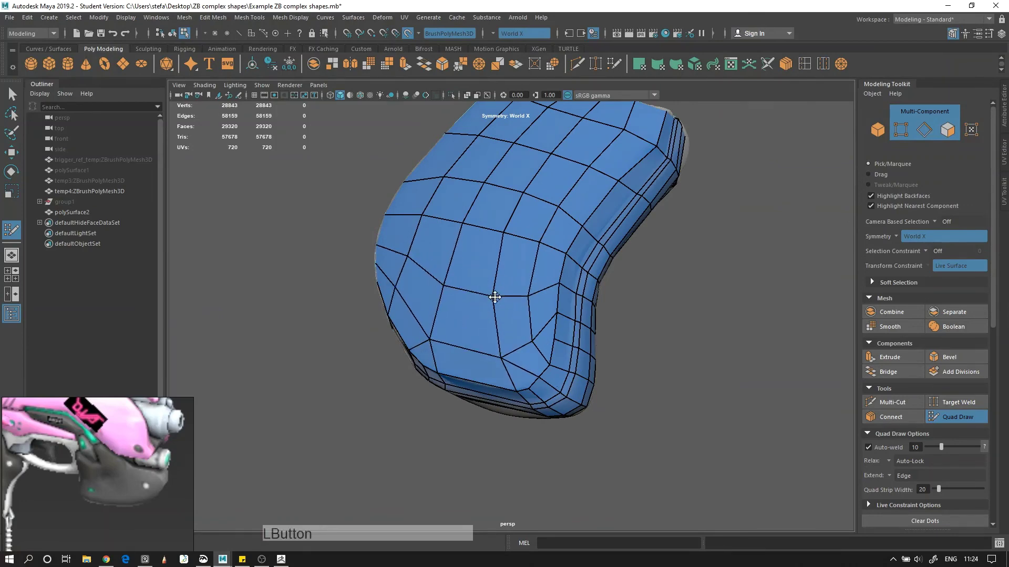
alt+drag(500, 244, 463, 327)
alt+drag(446, 256, 601, 308)
mouse_move(600, 260)
alt+mouse_down()
mouse_move(491, 285)
mouse_move(531, 349)
mouse_move(479, 354)
mouse_move(500, 355)
mouse_move(449, 266)
mouse_move(452, 281)
alt+mouse_up()
Step: Remove the lowest faces on the grip's side and rebuild that strip with quads connected to the rim
ctrl+shift+click(450, 267)
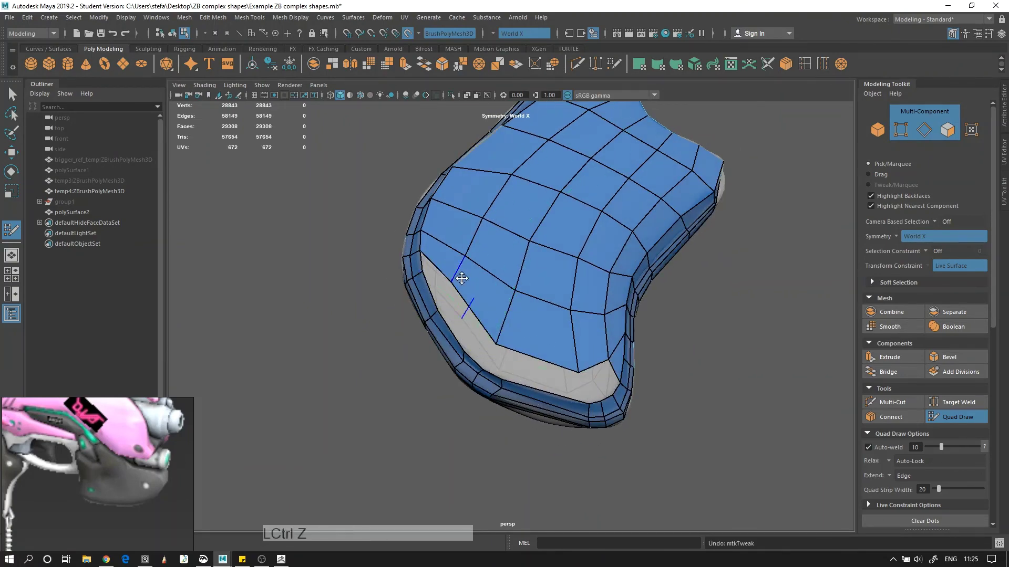
shift+click(467, 324)
alt+drag(467, 324, 484, 266)
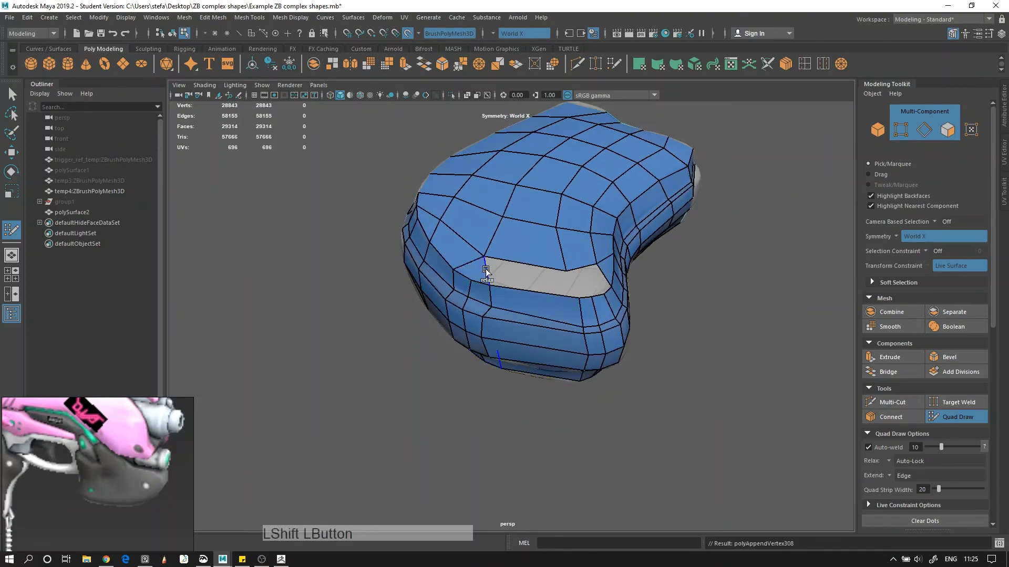
alt+drag(594, 283, 547, 303)
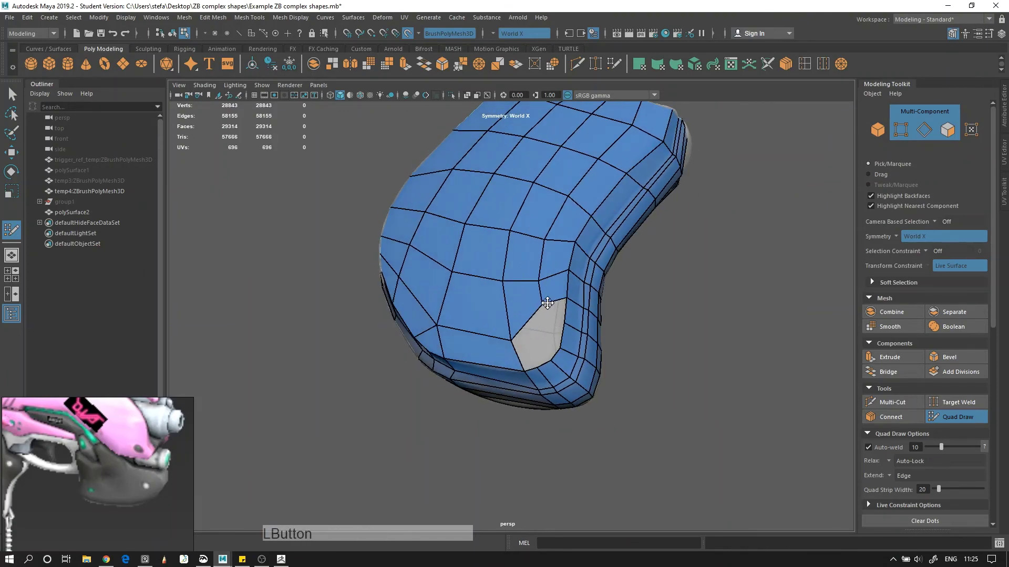
shift+click(552, 341)
Step: Leave Quad Draw, turn off the live surface and hide the temp4:ZBrushPolyMesh3D mesh
mouse_move(553, 340)
alt+mouse_down()
mouse_move(529, 338)
mouse_move(556, 349)
mouse_move(540, 353)
mouse_move(520, 343)
alt+mouse_up()
alt+drag(520, 342, 463, 344)
alt+right_drag(462, 345, 421, 344)
alt+drag(473, 336, 574, 322)
click(407, 33)
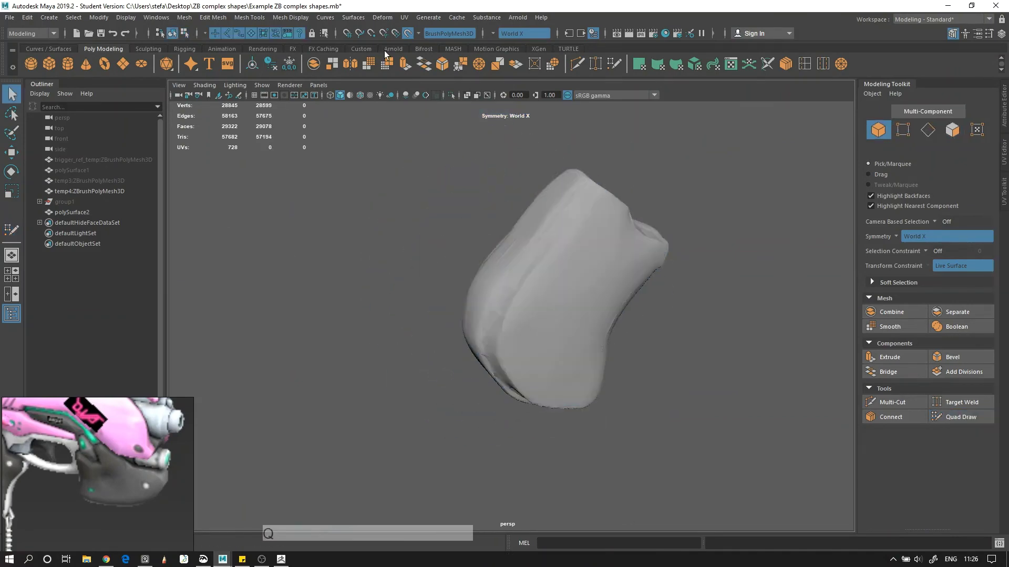
click(118, 191)
key(h)
Step: Select polySurface2 and soften all of its edges
click(127, 215)
alt+right_drag(263, 211, 289, 208)
click(303, 19)
click(310, 118)
alt+drag(525, 231, 594, 237)
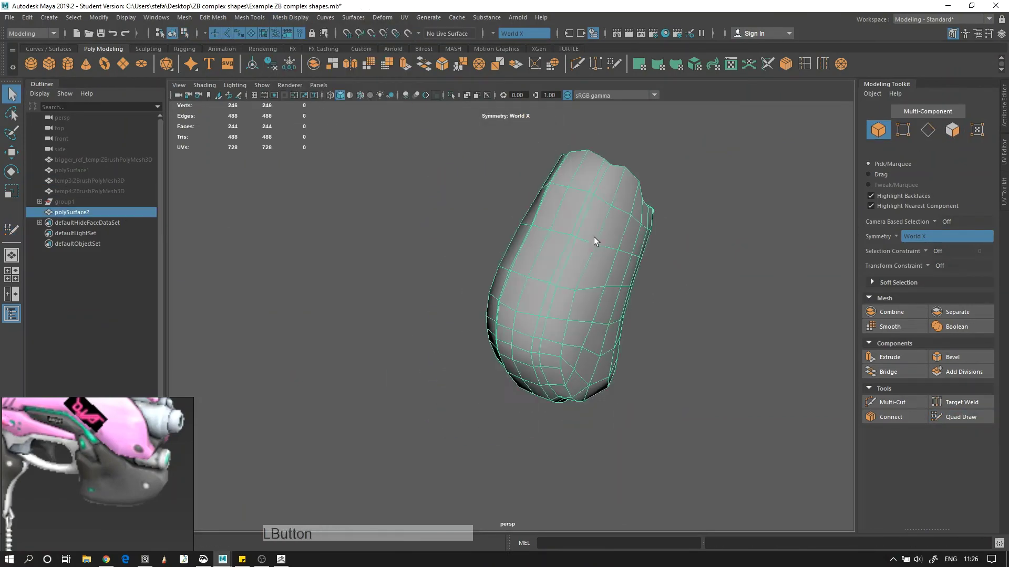
Step: Select an edge loop along the grip's rim, harden it and return to object selection
right_drag(593, 238, 582, 209)
double_click(580, 209)
alt+drag(580, 211, 507, 234)
click(295, 18)
click(313, 98)
right_drag(489, 252, 518, 223)
click(378, 295)
Step: Show the hidden group1 with the gun body again and clear the selection
alt+drag(379, 296, 358, 284)
click(96, 203)
key(h)
click(360, 398)
Step: Select the edge loop at the grip's upper opening and harden its edges
alt+drag(363, 394, 456, 270)
alt+right_drag(456, 270, 505, 268)
right_drag(528, 210, 530, 178)
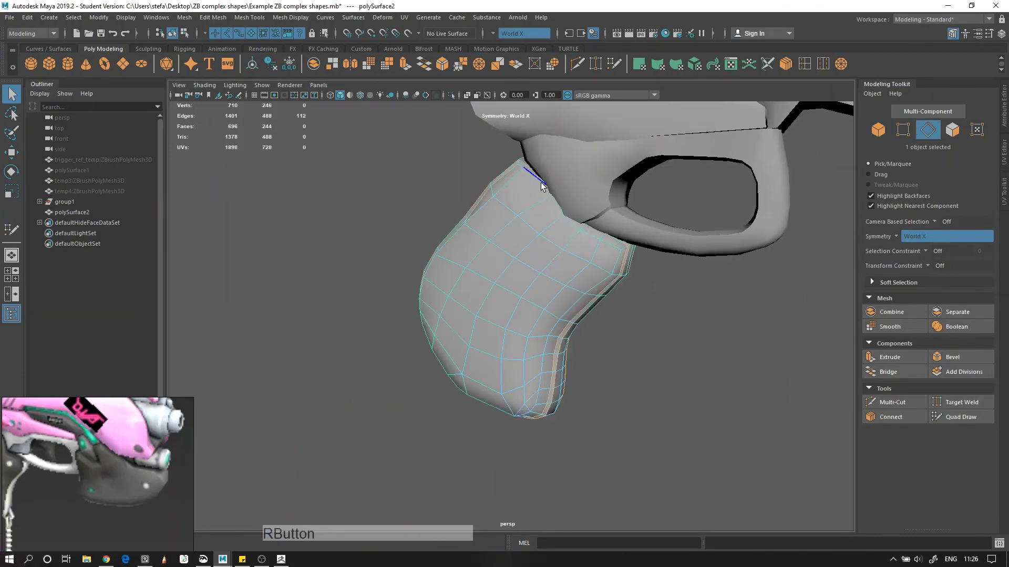
double_click(534, 177)
click(287, 20)
click(306, 99)
Step: Switch the grip to vertex editing and adjust the vertices of its upper edge against the gun body
alt+drag(368, 174, 439, 118)
right_drag(439, 119, 389, 117)
alt+drag(473, 221, 549, 247)
key(w)
click(560, 221)
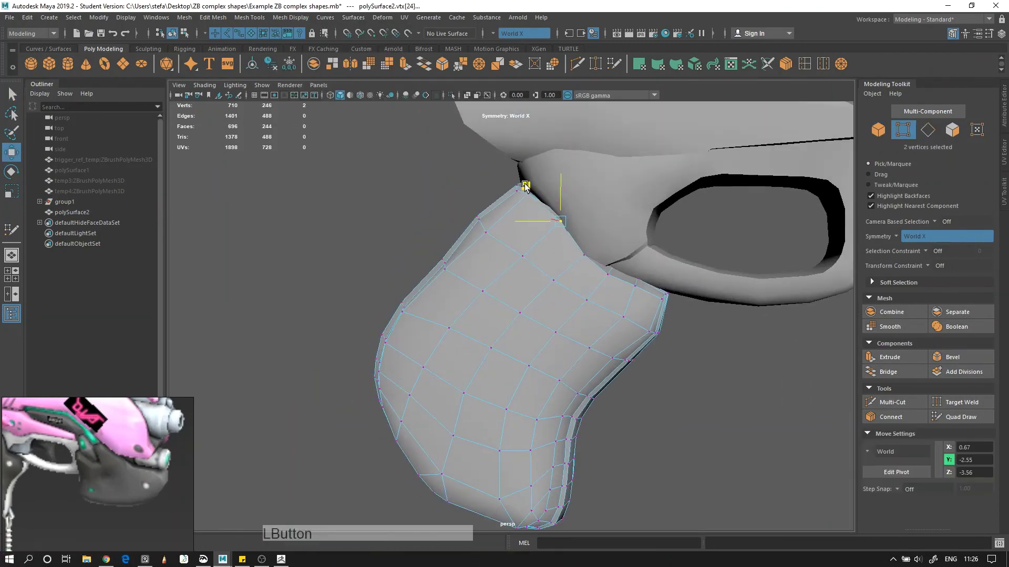
Step: Isolate the grip and move the vertices at the rear corner of its upper opening
right_drag(567, 241, 594, 216)
click(451, 95)
alt+drag(515, 170, 475, 182)
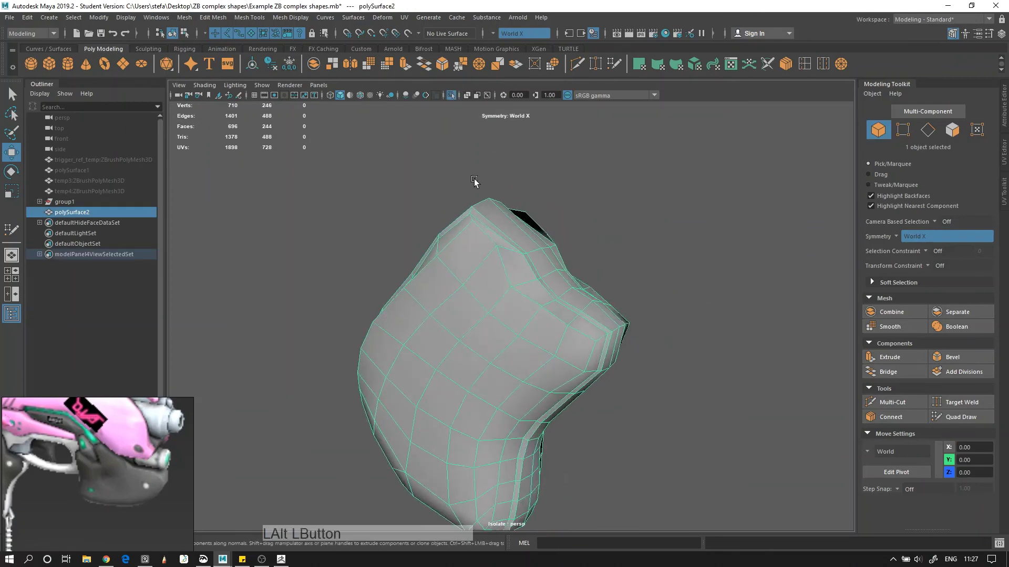
right_drag(504, 231, 463, 231)
key(w)
drag(546, 260, 504, 208)
alt+drag(509, 200, 560, 189)
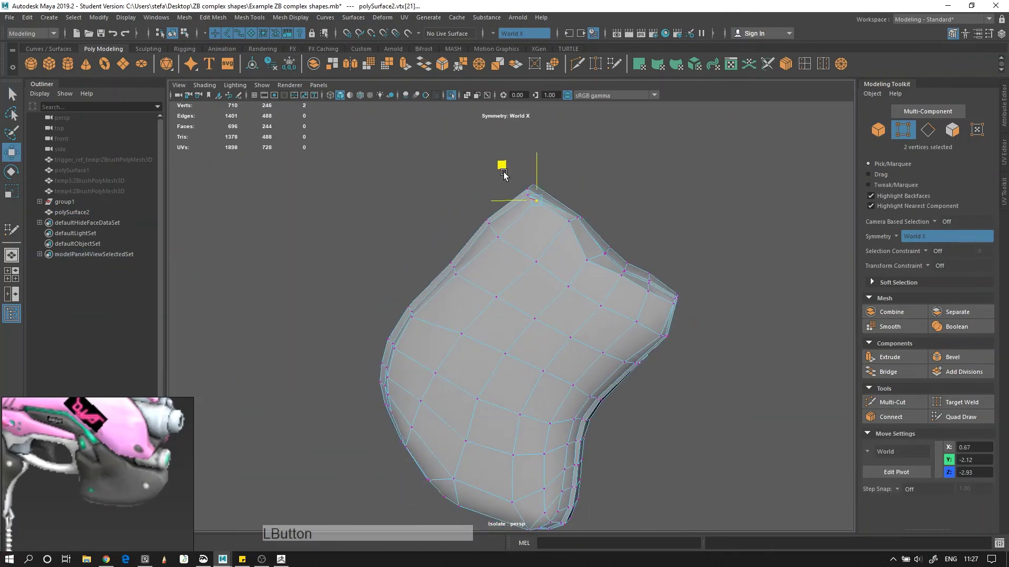
Step: Leave isolation and fit the grip's upper edge vertices to the gun body, ending in object selection
click(452, 95)
drag(504, 173, 546, 192)
key(q)
click(601, 211)
key(w)
key(q)
click(594, 220)
key(w)
drag(526, 169, 527, 169)
right_drag(547, 205, 570, 181)
alt+drag(546, 197, 522, 193)
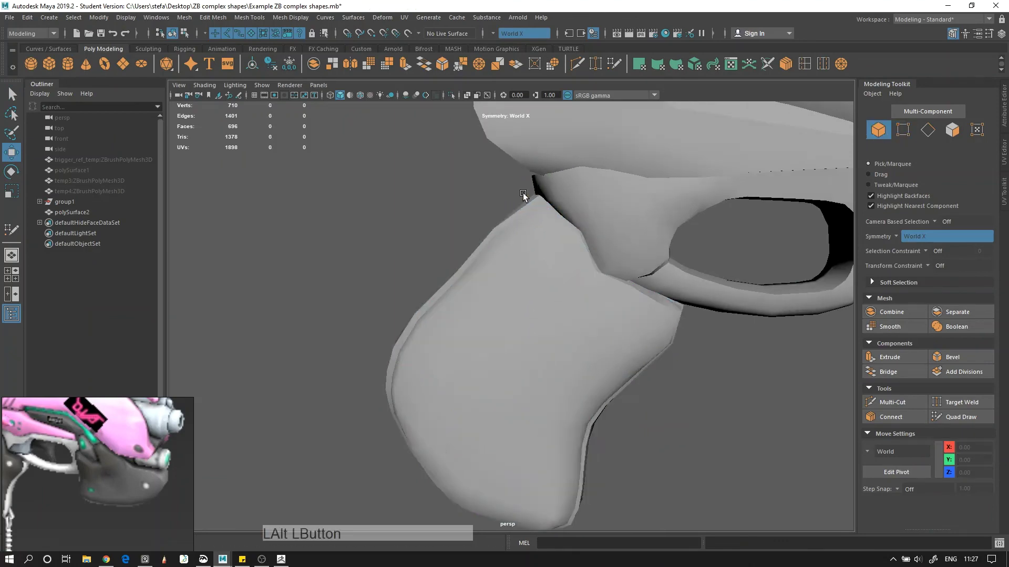
Step: Isolate the grip again and adjust the vertices along its upper edge down to the front corner
click(510, 231)
click(451, 95)
right_drag(496, 215, 457, 215)
alt+drag(486, 197, 552, 202)
click(582, 231)
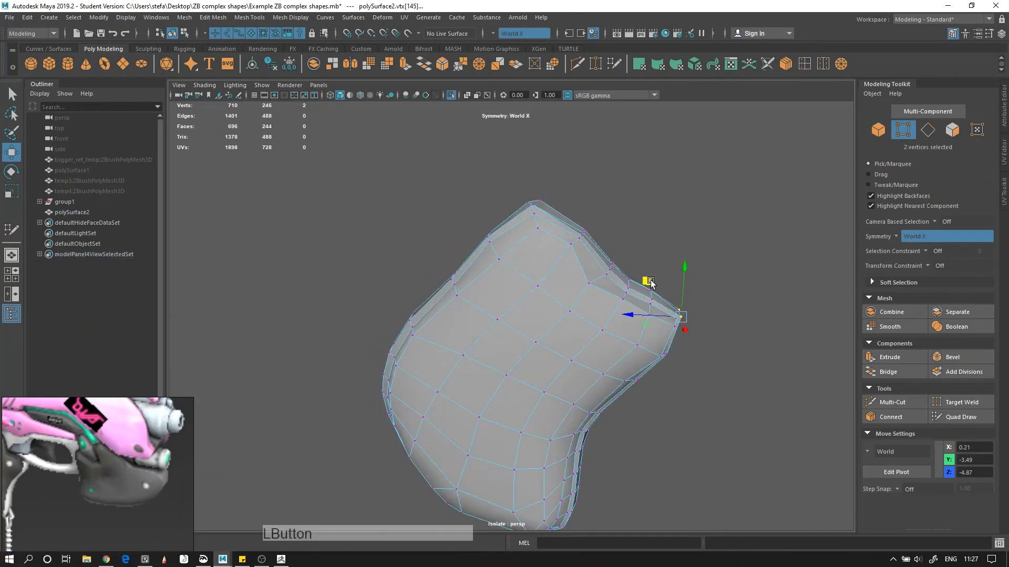
key(q)
Step: Move the rear vertices of the grip's upper opening and show the gun body again
alt+drag(620, 262, 541, 232)
click(523, 216)
key(w)
drag(501, 181, 552, 220)
right_drag(538, 216, 562, 197)
right_drag(506, 193, 552, 182)
click(504, 196)
click(451, 95)
Step: Move the paired rim vertices on the back of the grip sideways along X to straighten the ridge
alt+right_drag(546, 202, 489, 198)
key(alt+d)
alt+drag(579, 302, 698, 309)
alt+right_drag(631, 310, 575, 307)
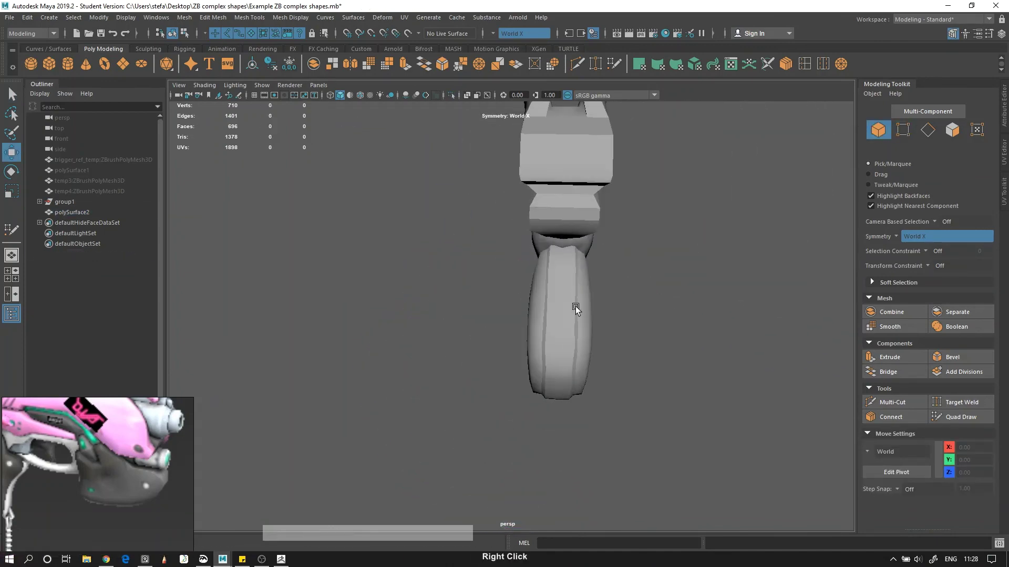
click(576, 307)
alt+drag(575, 307, 581, 282)
right_drag(581, 281, 530, 292)
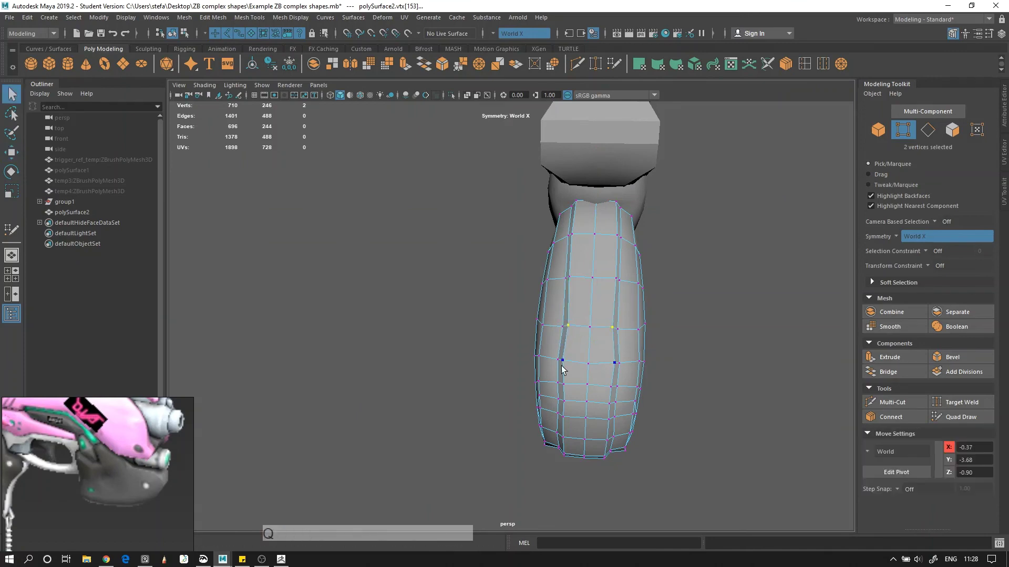
alt+right_drag(585, 364, 590, 333)
click(615, 378)
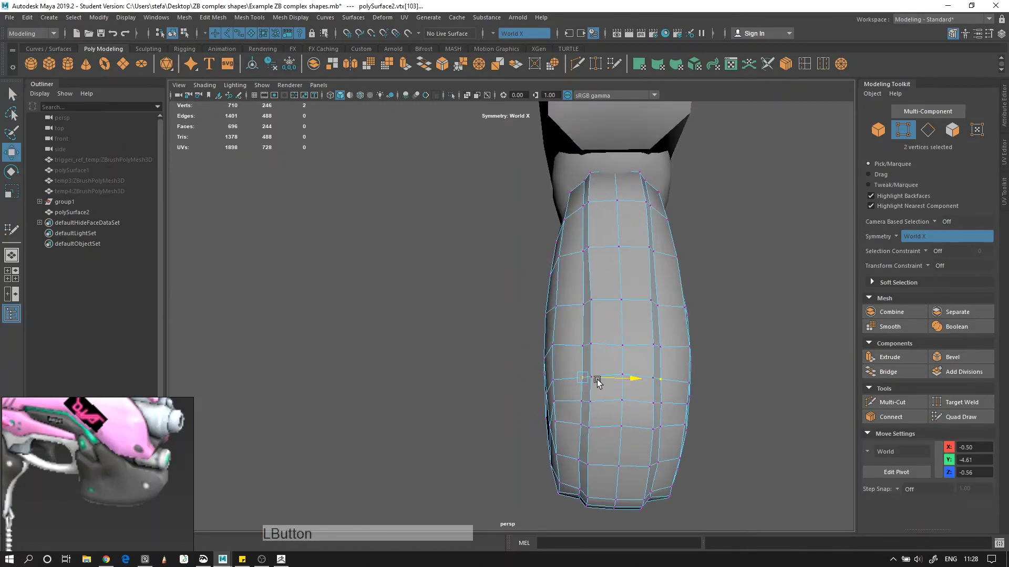
alt+drag(598, 382, 602, 384)
key(q)
Step: Reposition another rim vertex on the grip and return to object selection
alt+drag(618, 311, 725, 357)
click(573, 290)
key(w)
drag(603, 261, 606, 263)
right_drag(578, 310, 627, 279)
alt+drag(625, 305, 588, 324)
Step: Select the edge loops along the grip's side rims, and clear the selection in object mode
right_drag(587, 324, 589, 283)
alt+drag(598, 273, 625, 263)
key(q)
shift+double_click(617, 424)
alt+drag(604, 410, 541, 389)
shift+click(508, 430)
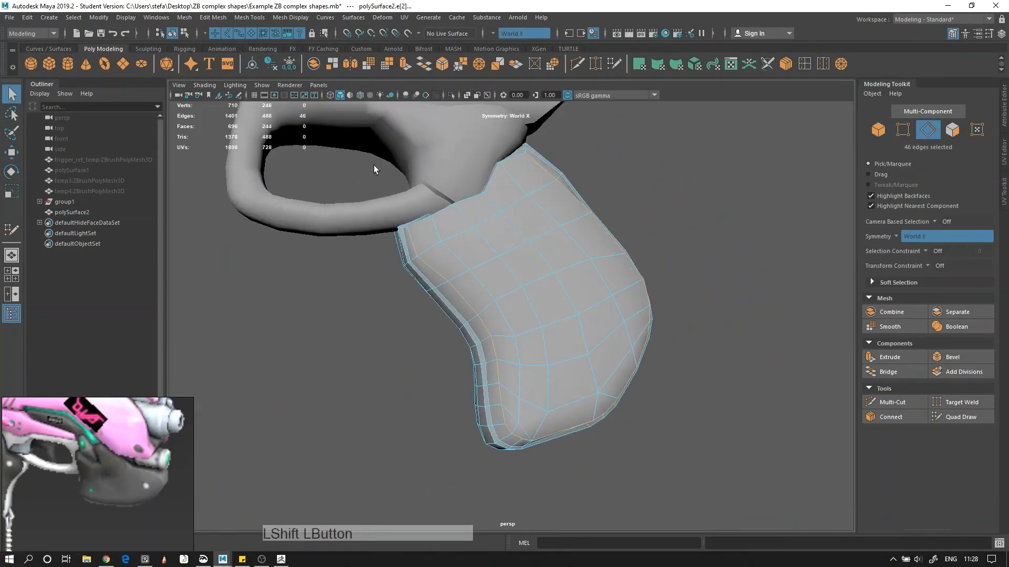
right_drag(370, 173, 407, 144)
click(376, 170)
Step: Compare the whole gun and its grip with the pistol in the reference image
alt+right_drag(420, 205, 346, 213)
alt+drag(462, 231, 327, 243)
middle_drag(79, 473, 135, 469)
alt+right_drag(463, 368, 529, 378)
alt+drag(529, 367, 457, 359)
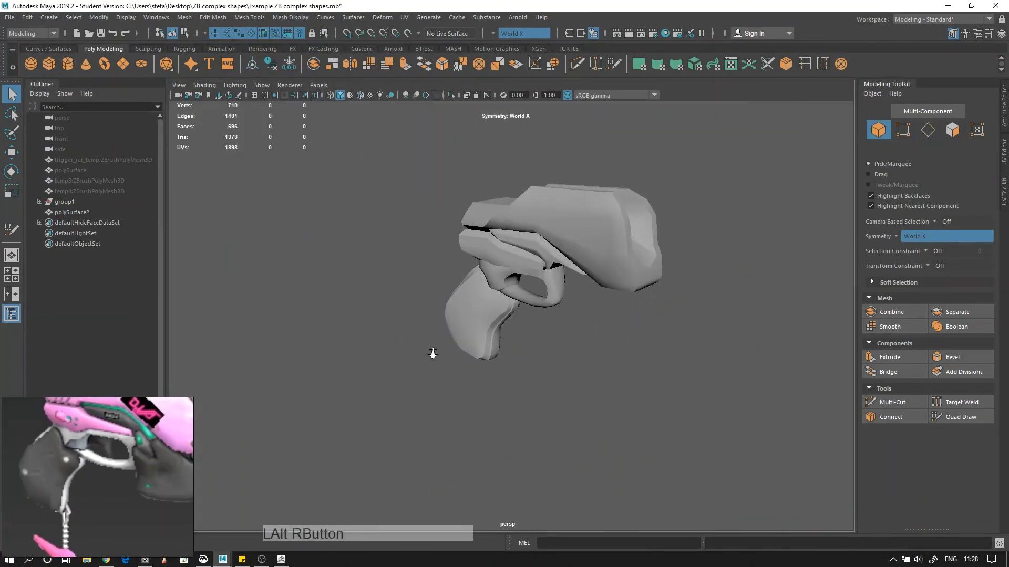
alt+right_drag(433, 354, 466, 270)
alt+drag(368, 294, 462, 294)
click(446, 297)
alt+right_drag(446, 298, 473, 316)
right_drag(441, 283, 441, 320)
alt+drag(442, 305, 517, 236)
click(412, 290)
shift+double_click(428, 288)
click(429, 290)
key(r)
key(q)
Step: Select the mirrored rim vertices on the front of the grip and move them slightly outward along X
right_drag(520, 231, 486, 228)
drag(516, 376, 400, 374)
ctrl+drag(297, 387, 402, 336)
alt+drag(402, 336, 520, 357)
key(w)
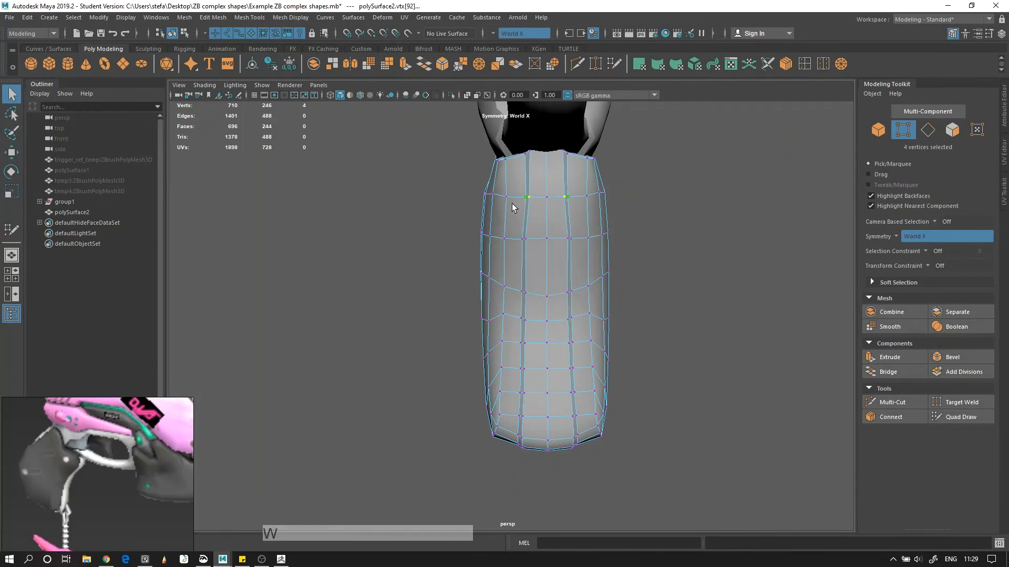
drag(506, 199, 504, 199)
alt+drag(504, 200, 501, 340)
Step: Move the mirrored rim vertices on the grip's underside and back slightly inward along X
alt+drag(512, 363, 569, 398)
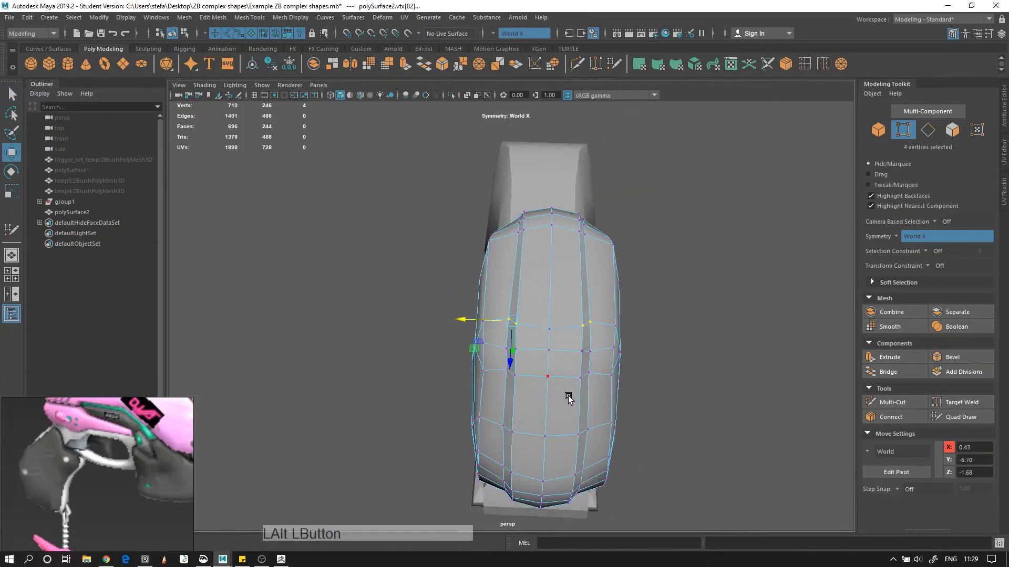
click(520, 352)
drag(489, 354, 496, 354)
alt+drag(546, 368, 554, 320)
key(q)
click(511, 353)
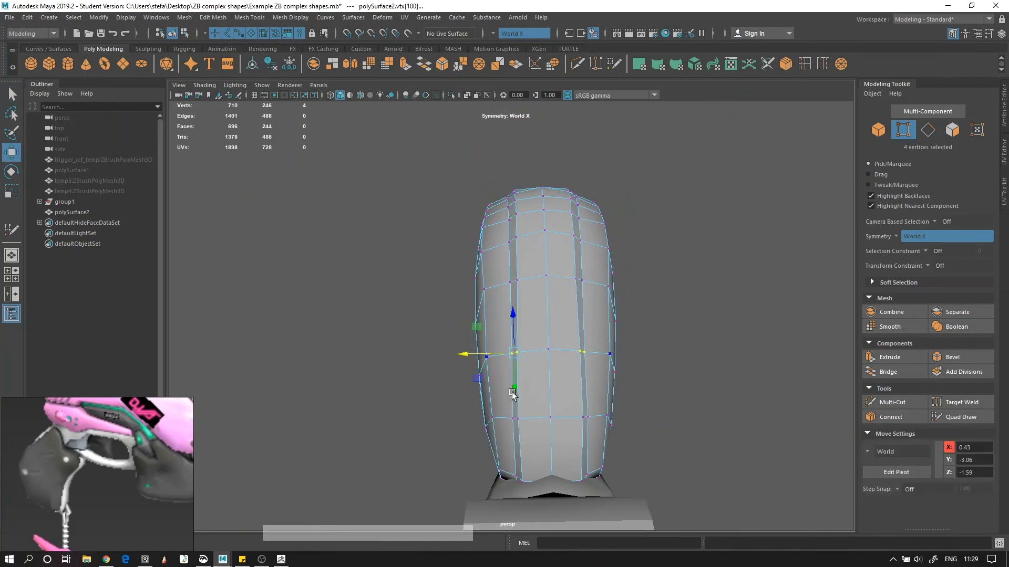
drag(489, 419, 491, 419)
alt+drag(505, 426, 541, 336)
Step: Isolate the grip and shift the mirrored rim vertices on its back along X to smooth the ridge
key(F8)
click(504, 304)
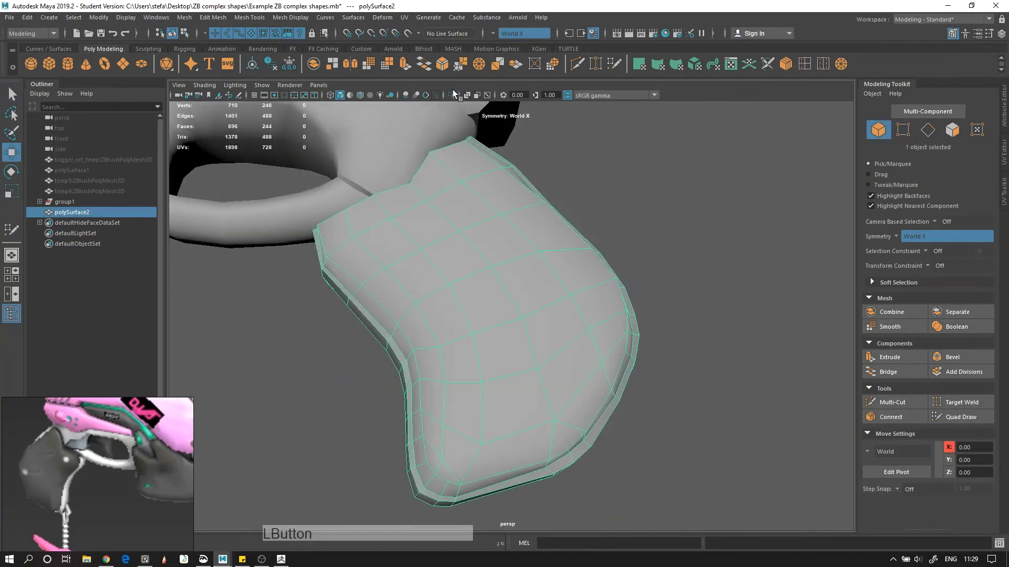
key(ctrl+1)
alt+drag(446, 252, 499, 271)
key(F8)
drag(506, 235, 507, 315)
drag(510, 337, 529, 359)
drag(494, 348, 498, 348)
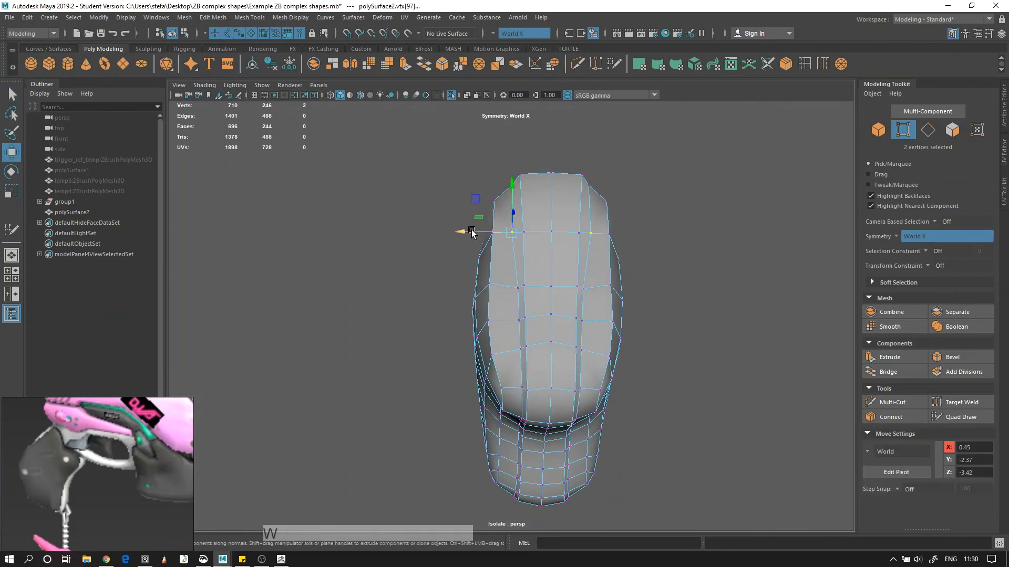
Step: Select the mirrored ridge vertices along the lower and middle part of the isolated grip and move them slightly outward along X
alt+drag(472, 232, 364, 191)
alt+right_drag(365, 192, 562, 333)
key(q)
click(526, 383)
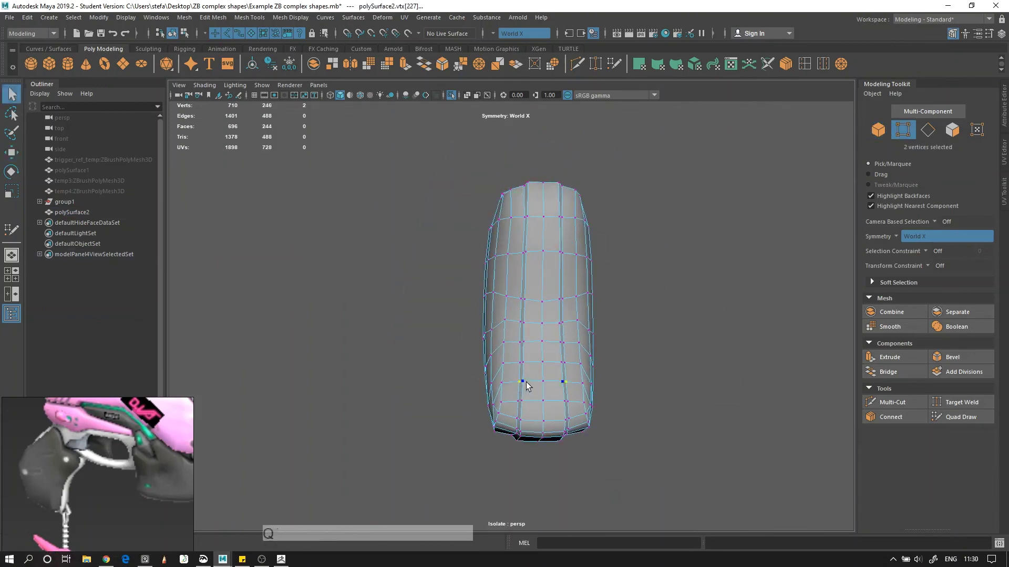
click(523, 342)
key(w)
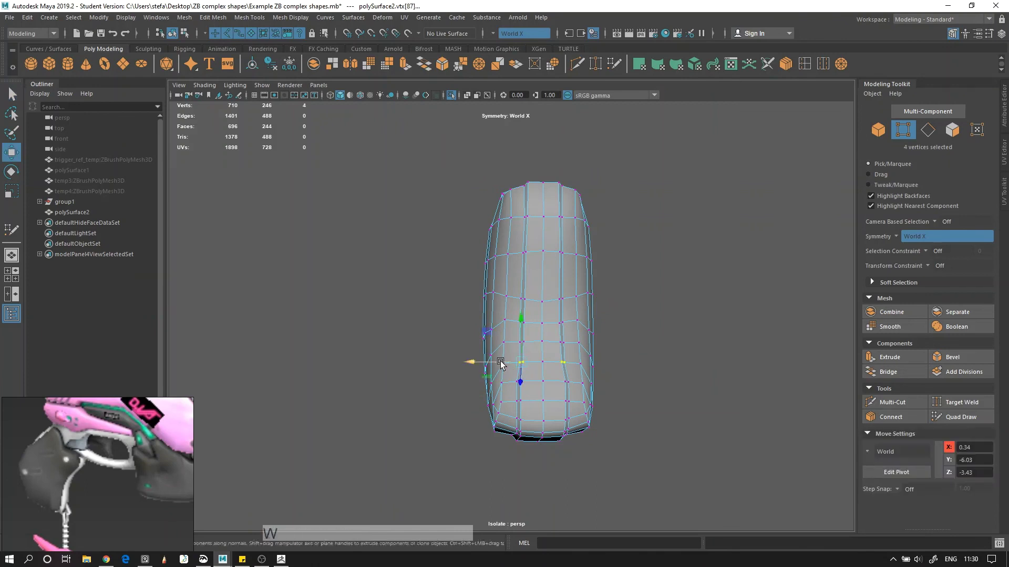
drag(505, 342, 503, 342)
key(q)
key(w)
mouse_move(517, 318)
mouse_down()
mouse_move(528, 328)
mouse_move(496, 323)
mouse_move(527, 304)
mouse_up()
key(q)
key(w)
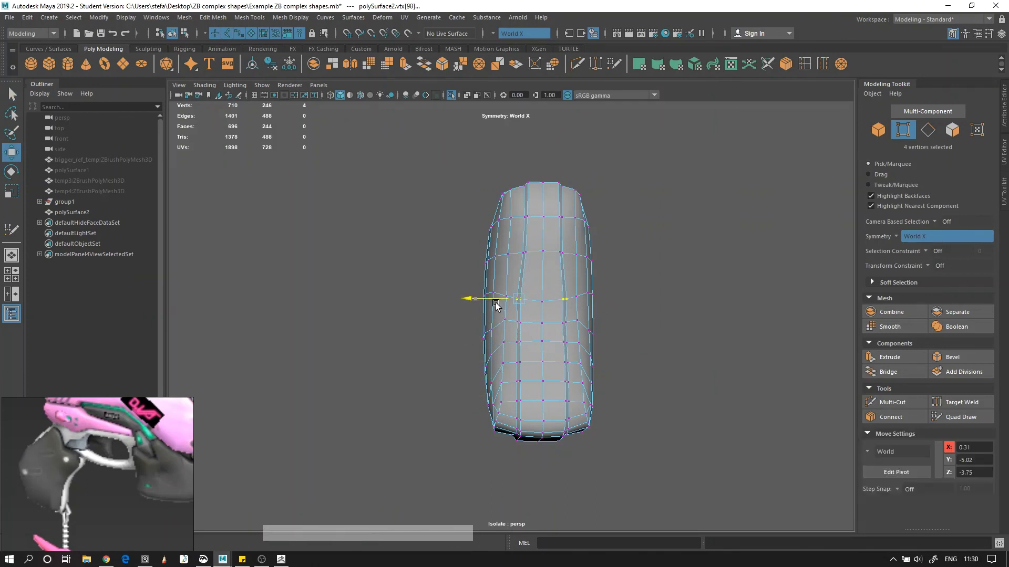
Step: Adjust the mirrored ridge vertices towards the upper end of the grip along X to even out the edge flow
key(q)
drag(518, 211, 509, 347)
key(w)
key(w)
key(q)
shift+click(528, 324)
key(w)
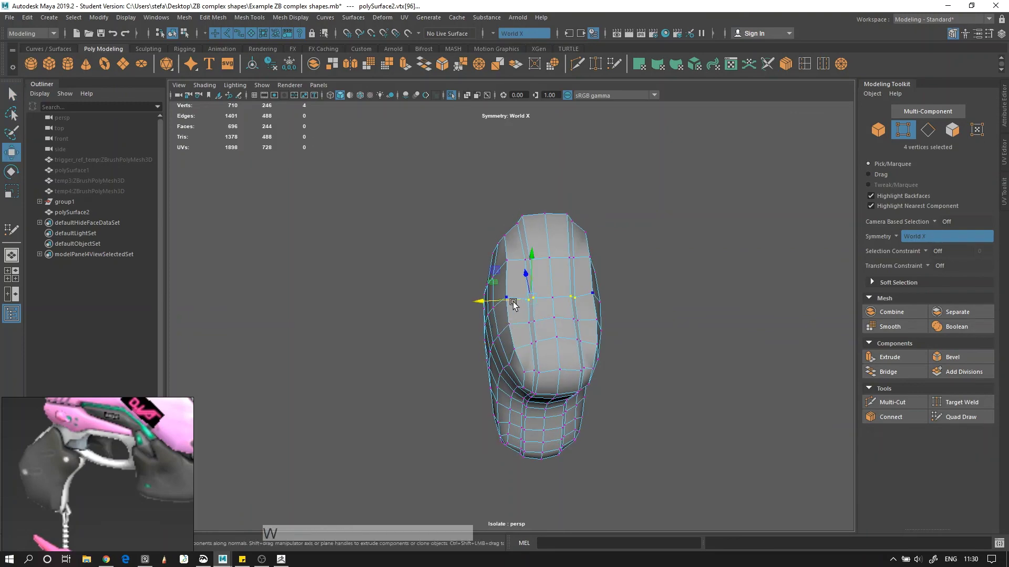
key(q)
shift+click(525, 260)
Step: Return the grip to object mode and end its isolation to show the whole gun
alt+drag(514, 266, 601, 286)
right_drag(601, 265, 603, 234)
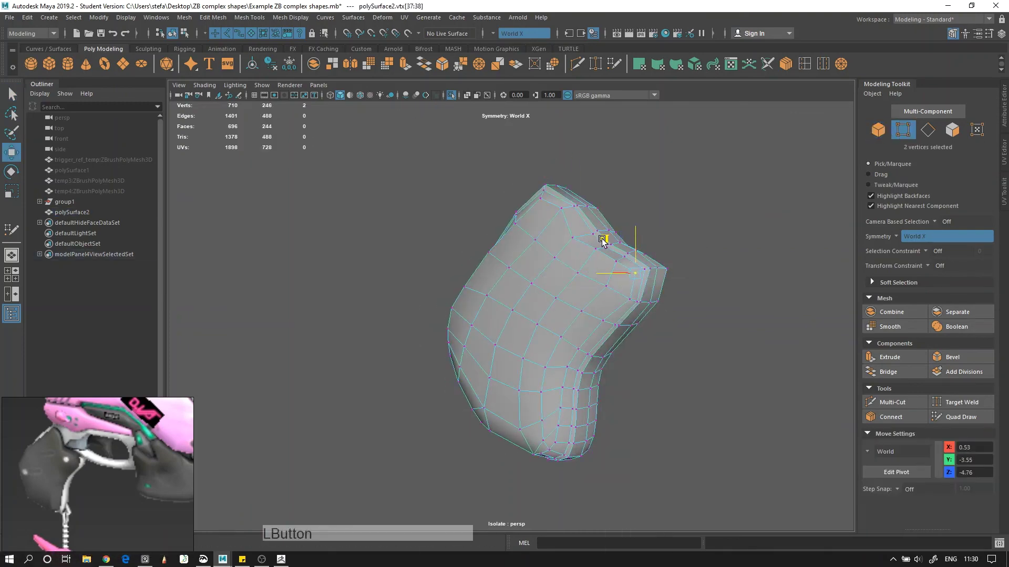
click(707, 293)
alt+drag(707, 294, 788, 289)
key(ctrl+1)
alt+right_drag(656, 273, 562, 263)
mouse_move(563, 264)
alt+mouse_down()
mouse_move(365, 221)
mouse_move(562, 258)
alt+mouse_up()
alt+middle_drag(591, 302, 436, 341)
Step: Unhide the temp3:ZBrushPolyMesh3D sculpt and make it the live surface for Quad Draw
click(72, 194)
key(h)
key(h)
click(104, 182)
key(h)
click(496, 368)
alt+right_drag(497, 368, 585, 282)
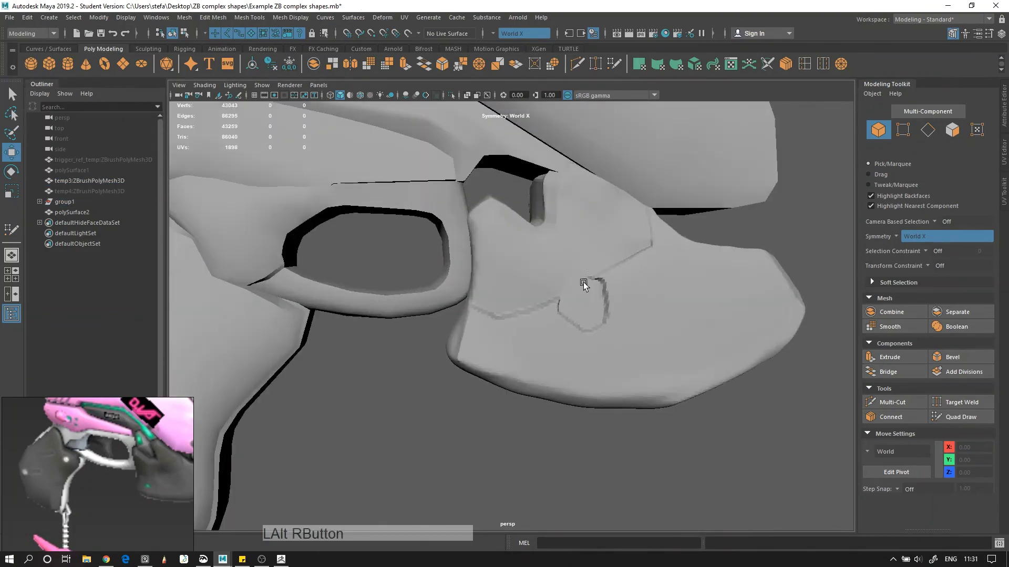
click(585, 279)
click(408, 33)
click(986, 421)
mouse_move(475, 315)
alt+mouse_down()
mouse_move(534, 306)
mouse_move(599, 249)
mouse_move(483, 263)
alt+mouse_up()
click(557, 241)
click(546, 282)
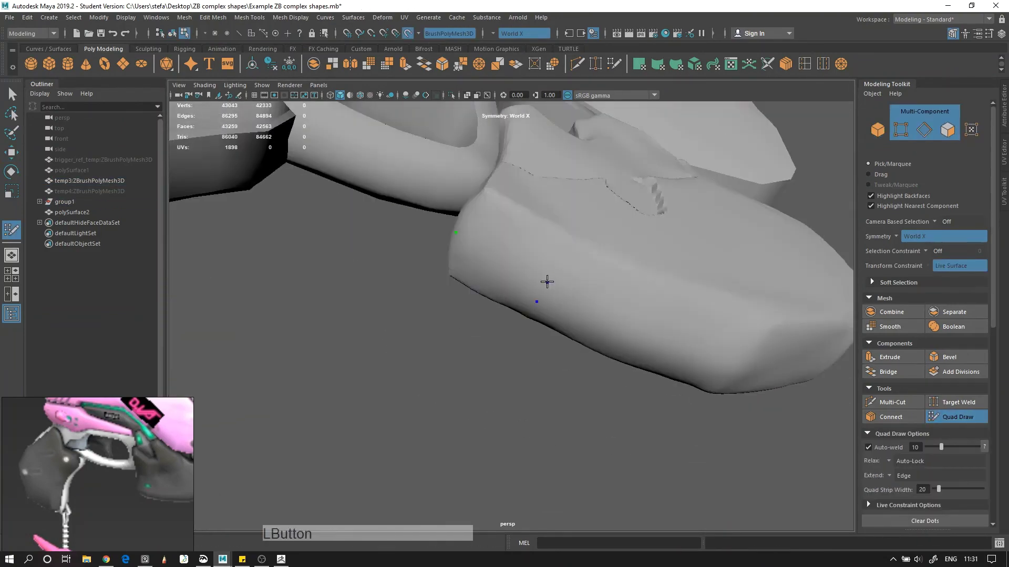
mouse_move(757, 349)
alt+mouse_down()
mouse_move(727, 367)
mouse_move(567, 140)
mouse_move(592, 221)
mouse_move(646, 272)
mouse_move(604, 338)
mouse_move(468, 344)
mouse_move(589, 304)
alt+mouse_up()
click(724, 363)
alt+middle_drag(589, 305, 564, 281)
alt+right_drag(565, 281, 411, 163)
key(q)
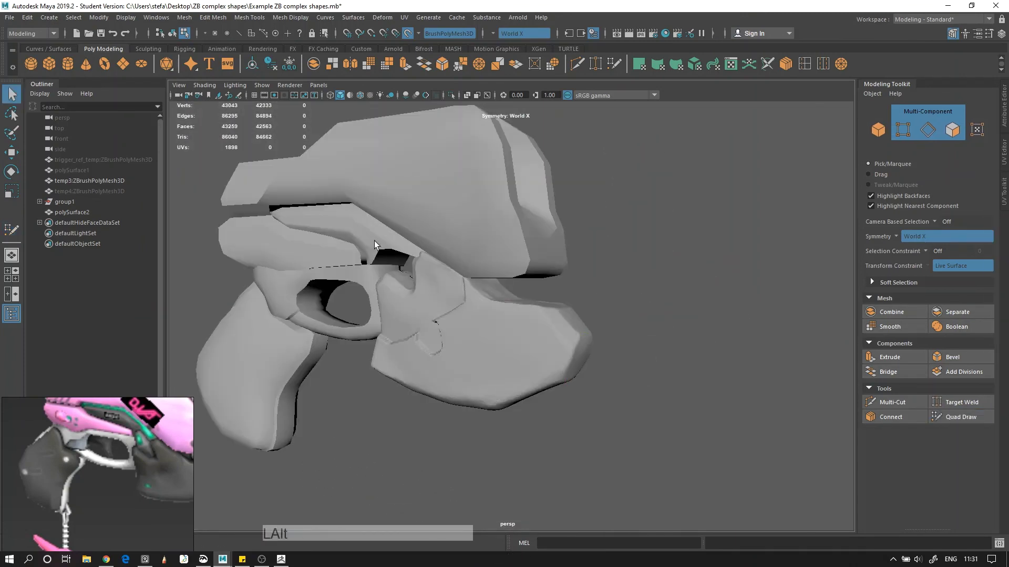
Step: Move the grip mesh polySurface2 into group1 and hide the group so only the temp3 sculpt remains
click(101, 193)
click(98, 183)
click(87, 212)
middle_drag(83, 210, 71, 202)
click(68, 202)
key(h)
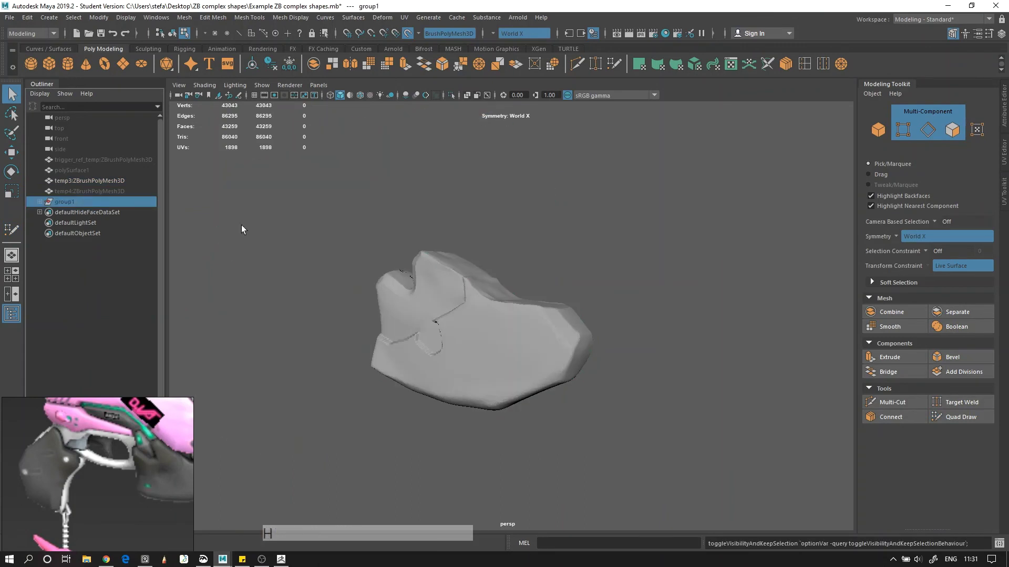
Step: Resume Quad Draw and place dots along the centre line and corners of the sculpt's front
click(294, 227)
key(y)
mouse_move(488, 223)
alt+mouse_down()
mouse_move(463, 297)
mouse_move(457, 378)
alt+mouse_up()
click(466, 345)
alt+drag(460, 339, 421, 391)
alt+drag(358, 407, 431, 285)
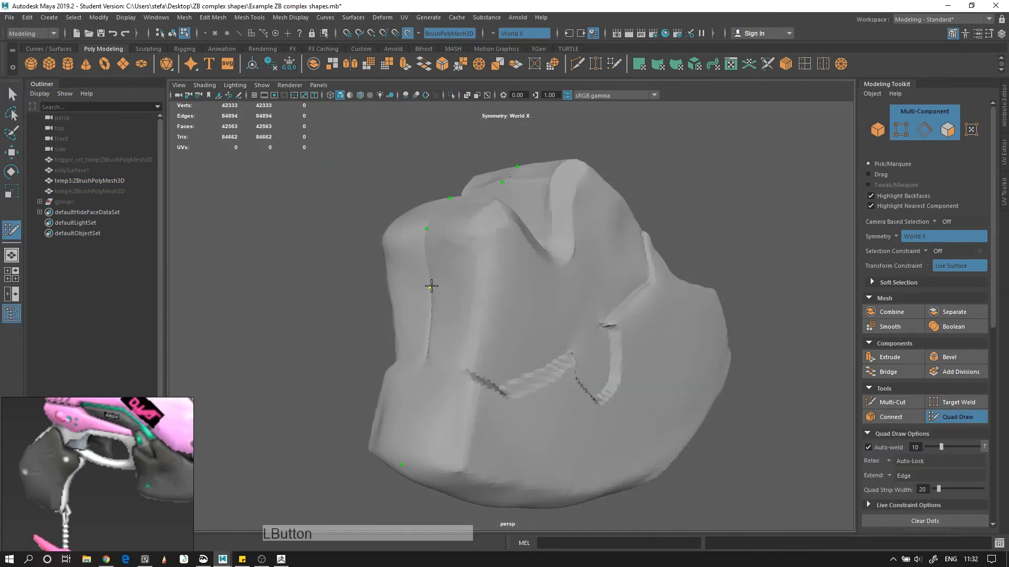
alt+drag(428, 336, 465, 315)
Step: Place Quad Draw dots along the sculpt's notch, top ridge, rear end and lower edge
alt+drag(489, 252, 417, 385)
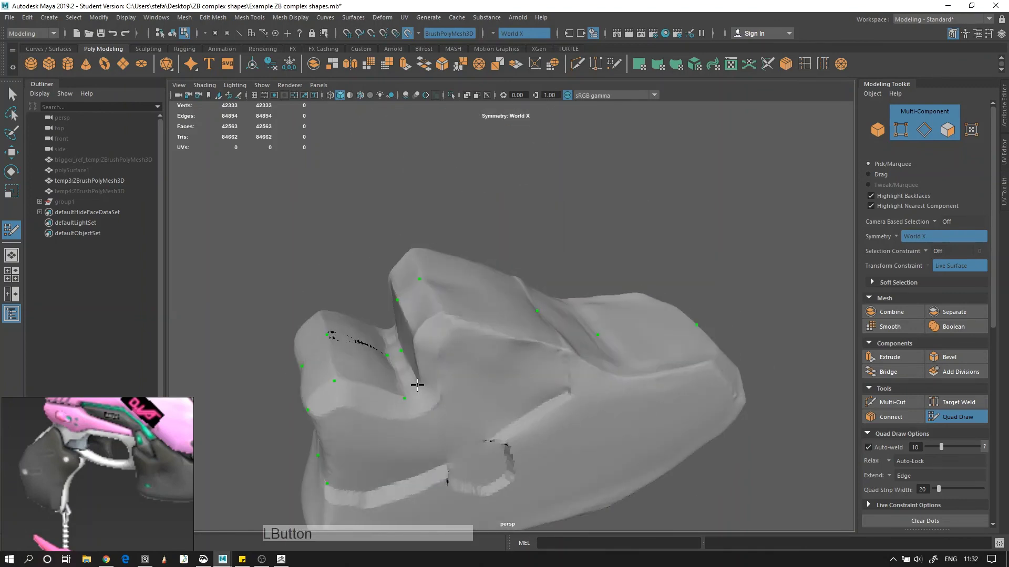
mouse_move(440, 312)
alt+mouse_down()
mouse_move(457, 347)
mouse_move(446, 331)
alt+mouse_up()
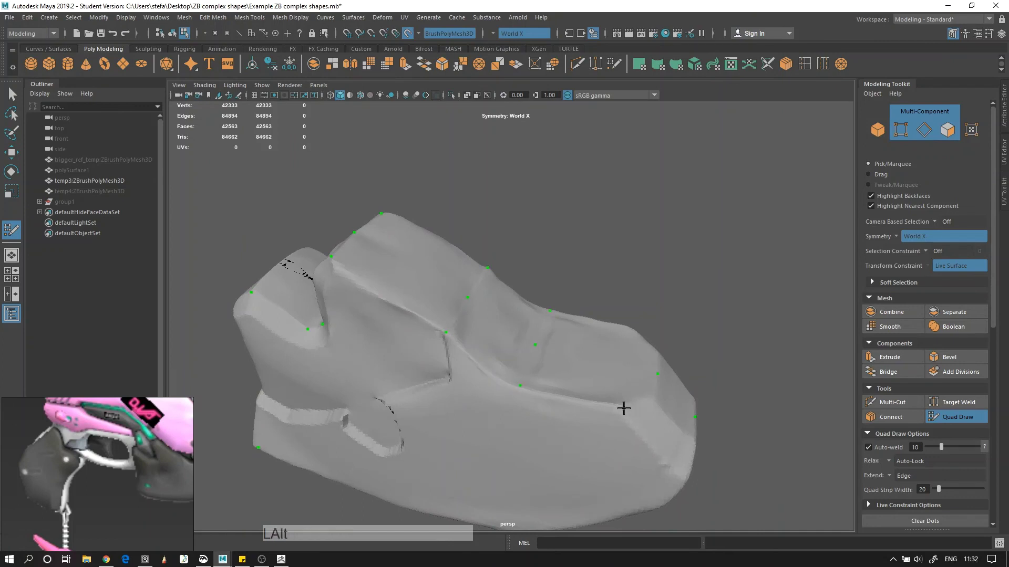
alt+drag(624, 408, 535, 344)
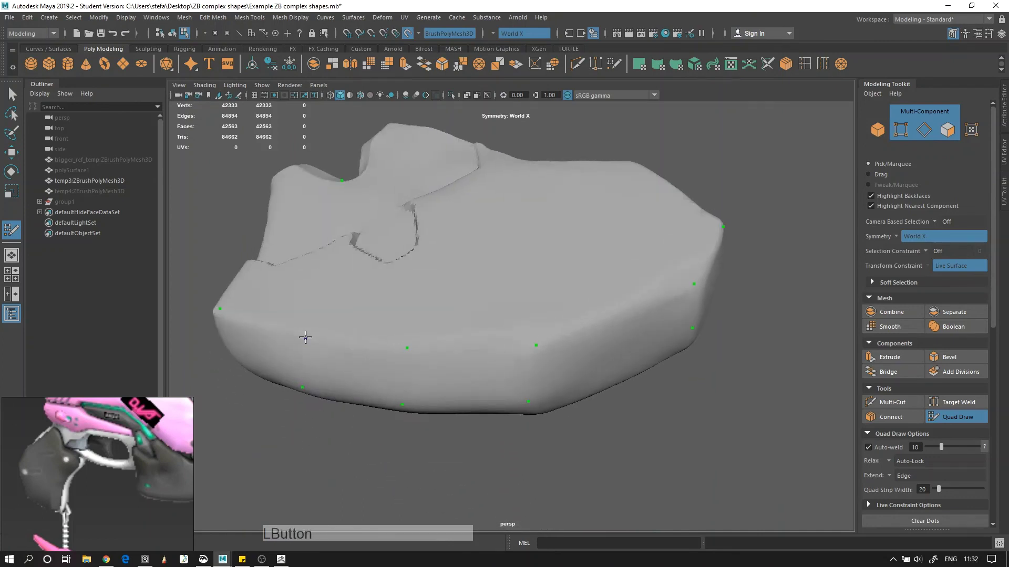
alt+drag(305, 338, 384, 354)
Step: Fill quads along the side seam, the front of the underside and the lower front face of the sculpt
shift+click(447, 284)
shift+click(471, 266)
mouse_move(470, 266)
alt+mouse_down()
mouse_move(489, 288)
mouse_move(359, 309)
alt+mouse_up()
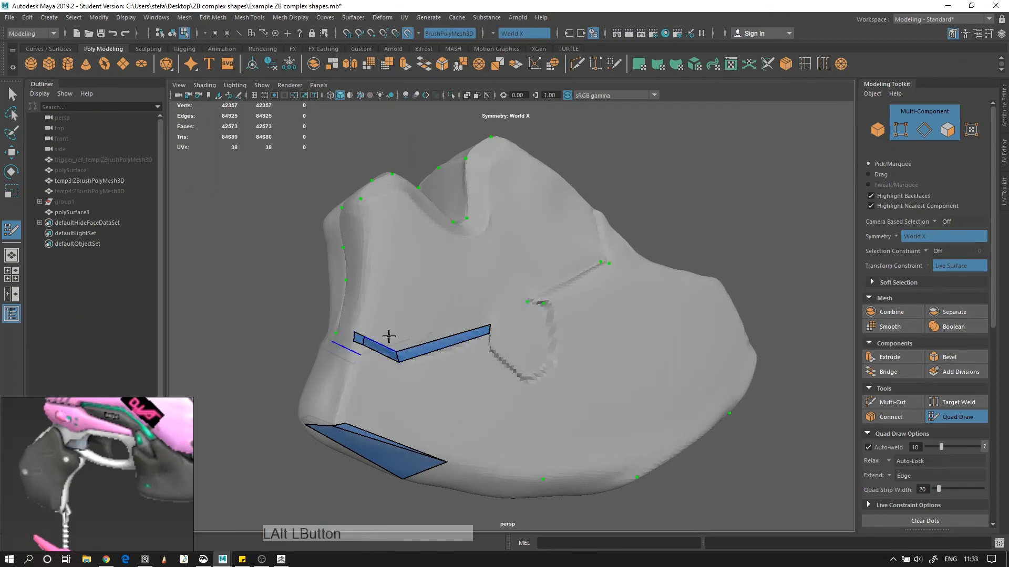
alt+drag(389, 336, 517, 333)
shift+click(522, 360)
mouse_move(554, 367)
alt+mouse_down()
mouse_move(498, 369)
mouse_move(546, 362)
alt+mouse_up()
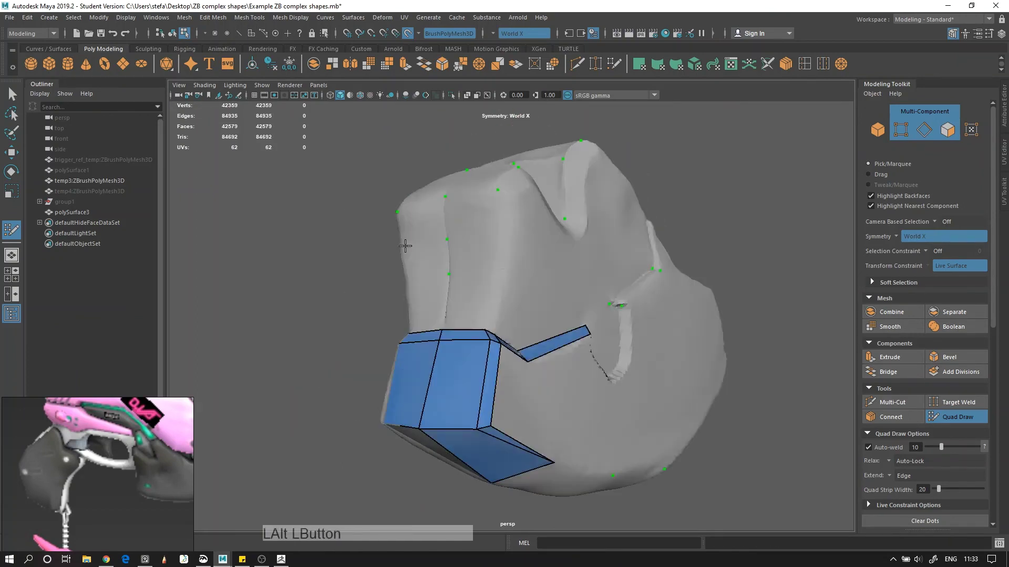
Step: Add dots up the sculpt's front and fill quads over the front, the notch and the upper ridge
click(502, 288)
click(505, 243)
click(525, 249)
click(519, 291)
shift+click(503, 306)
mouse_move(522, 254)
alt+mouse_down()
mouse_move(459, 324)
mouse_move(400, 353)
mouse_move(319, 338)
mouse_move(433, 362)
mouse_move(457, 329)
mouse_move(365, 376)
mouse_move(540, 297)
mouse_move(634, 403)
mouse_move(462, 360)
alt+mouse_up()
shift+click(378, 341)
shift+click(319, 338)
shift+click(439, 385)
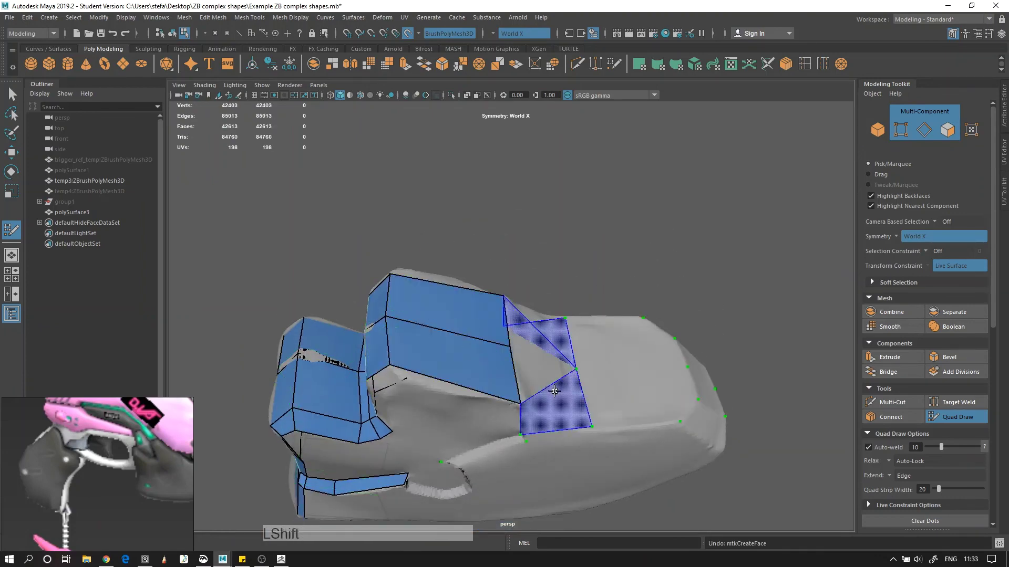
Step: Fill quads over the sculpt's top behind the ridge, undoing the misplaced faces
shift+click(544, 357)
shift+click(635, 342)
mouse_move(635, 342)
alt+mouse_down()
mouse_move(550, 395)
mouse_move(520, 393)
alt+mouse_up()
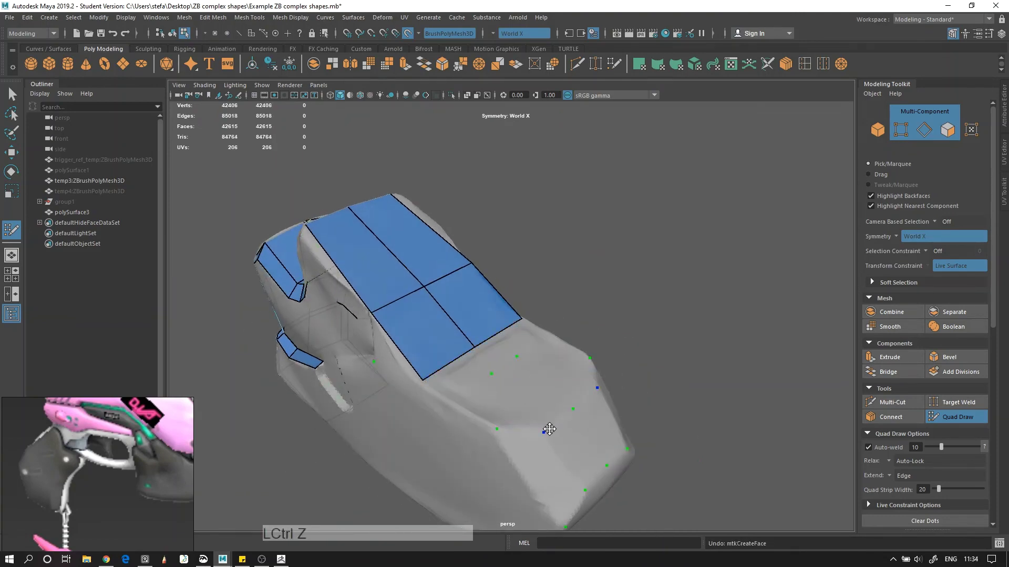
key(ctrl+z)
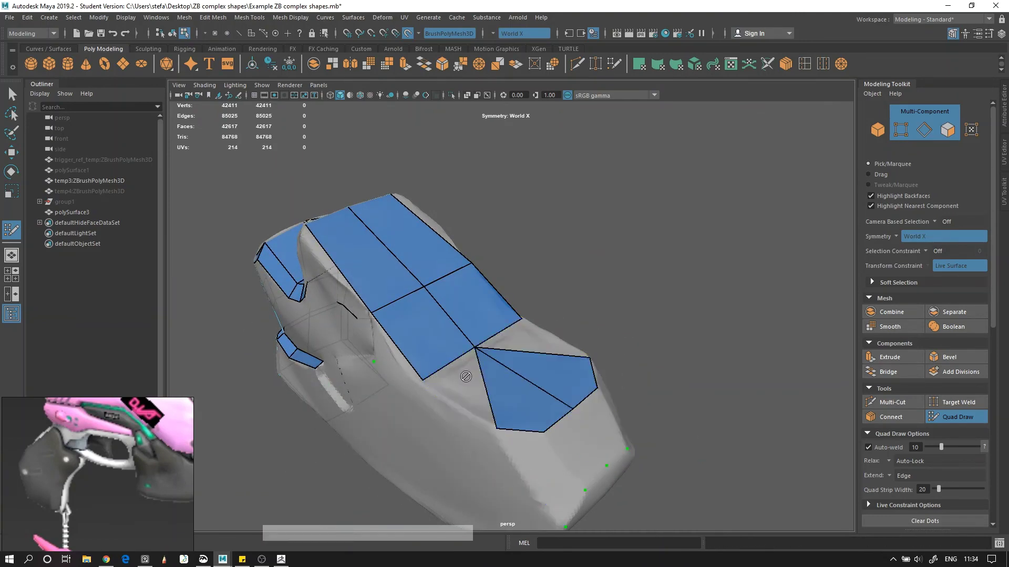
mouse_move(494, 427)
alt+mouse_down()
mouse_move(541, 434)
mouse_move(562, 368)
mouse_move(459, 362)
mouse_move(409, 326)
alt+mouse_up()
shift+click(562, 368)
shift+click(409, 327)
mouse_move(360, 354)
alt+mouse_down()
mouse_move(421, 383)
mouse_move(478, 338)
mouse_move(519, 390)
mouse_move(500, 309)
mouse_move(353, 324)
mouse_move(472, 295)
mouse_move(436, 338)
mouse_move(487, 314)
alt+mouse_up()
Step: Undo the wrong faces, then fill quads over the rear end and bridge them to the top ridge and side seam
key(ctrl+z)
key(ctrl+z)
shift+click(353, 324)
shift+click(472, 294)
ctrl+shift+click(488, 314)
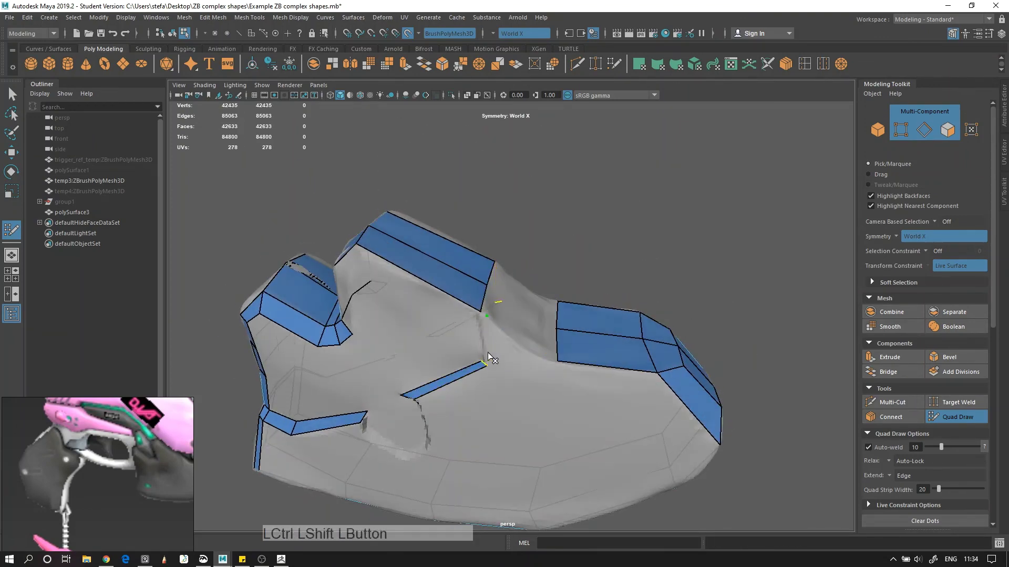
key(ctrl+z)
mouse_move(516, 352)
alt+mouse_down()
mouse_move(514, 322)
mouse_move(448, 289)
mouse_move(486, 262)
mouse_move(428, 349)
mouse_move(472, 334)
alt+mouse_up()
click(484, 263)
shift+click(493, 260)
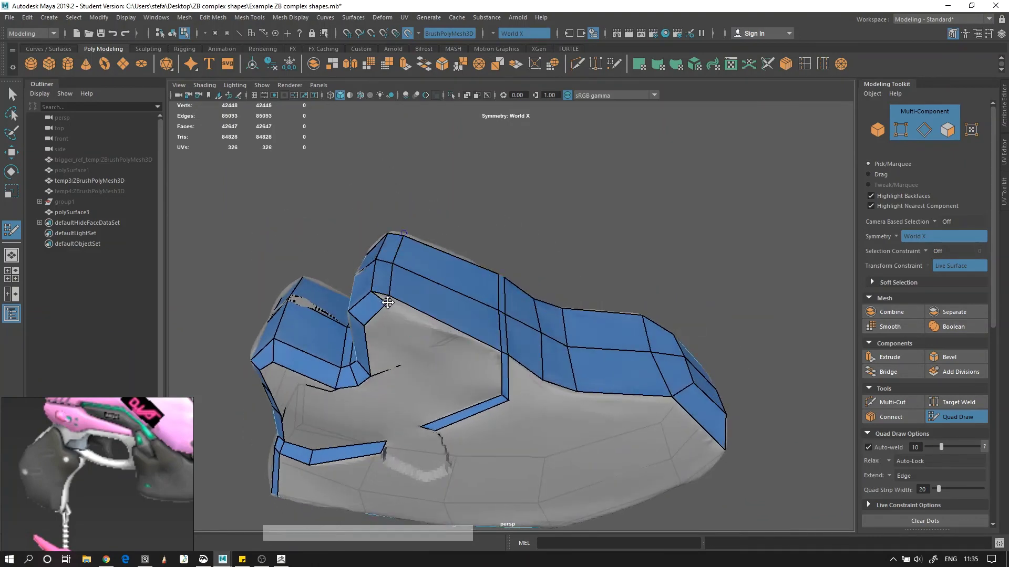
Step: Fill the side faces between the ridge, notch and seam, and the first face below the seam
alt+drag(387, 306, 425, 301)
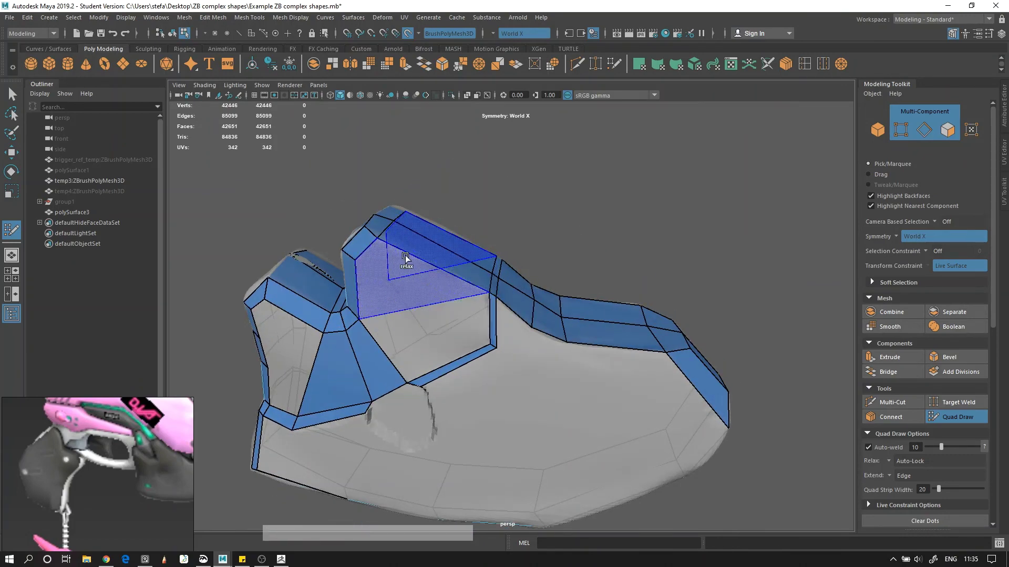
alt+drag(406, 259, 410, 337)
shift+click(415, 328)
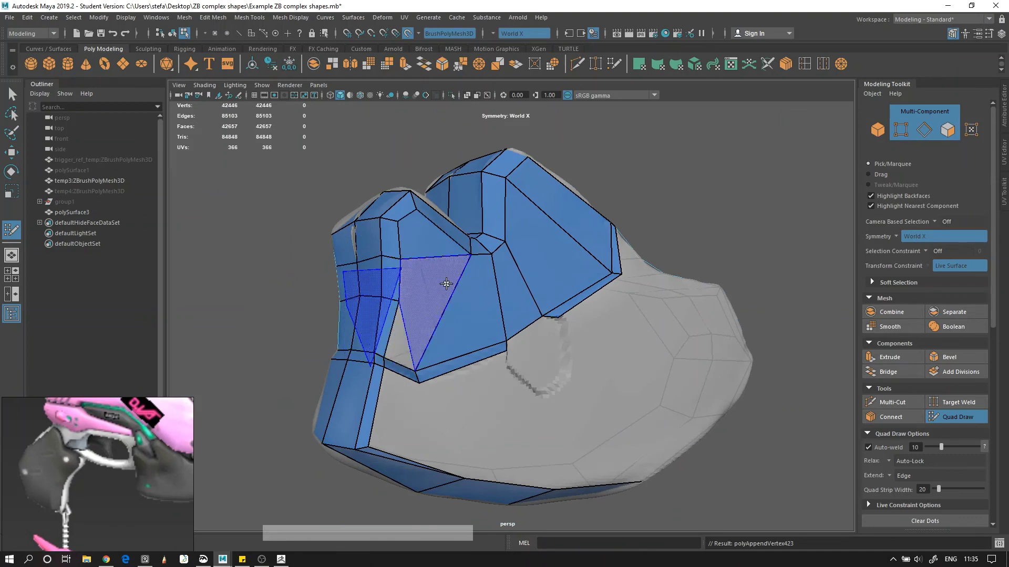
alt+drag(431, 384, 353, 398)
shift+click(353, 398)
Step: Place dots around the rounded side recess and fill its walls, its floor and the surrounding side faces
click(435, 301)
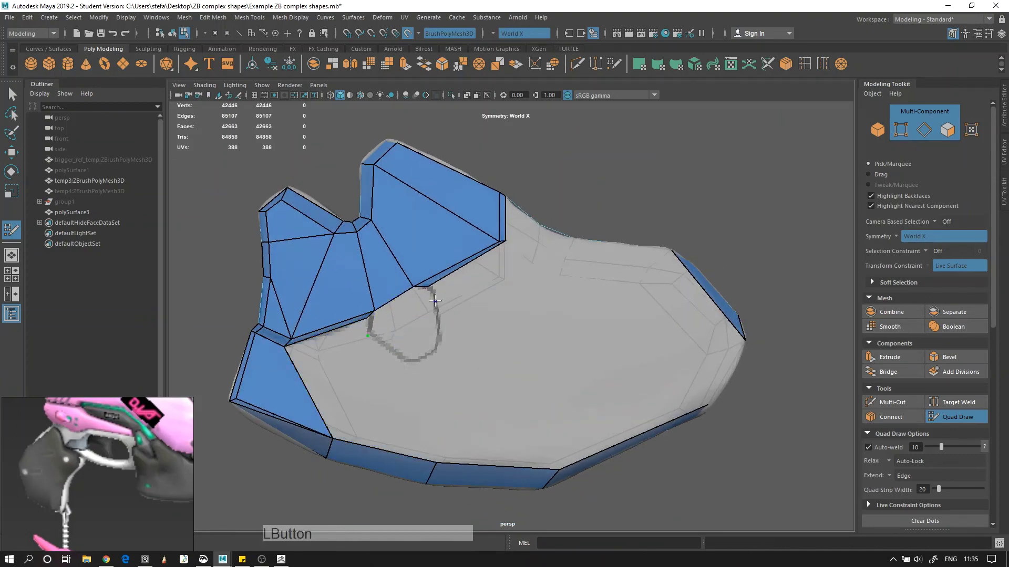
mouse_move(374, 321)
alt+mouse_down()
mouse_move(416, 313)
mouse_move(338, 401)
mouse_move(393, 371)
mouse_move(465, 274)
mouse_move(611, 322)
alt+mouse_up()
shift+click(393, 371)
shift+click(482, 274)
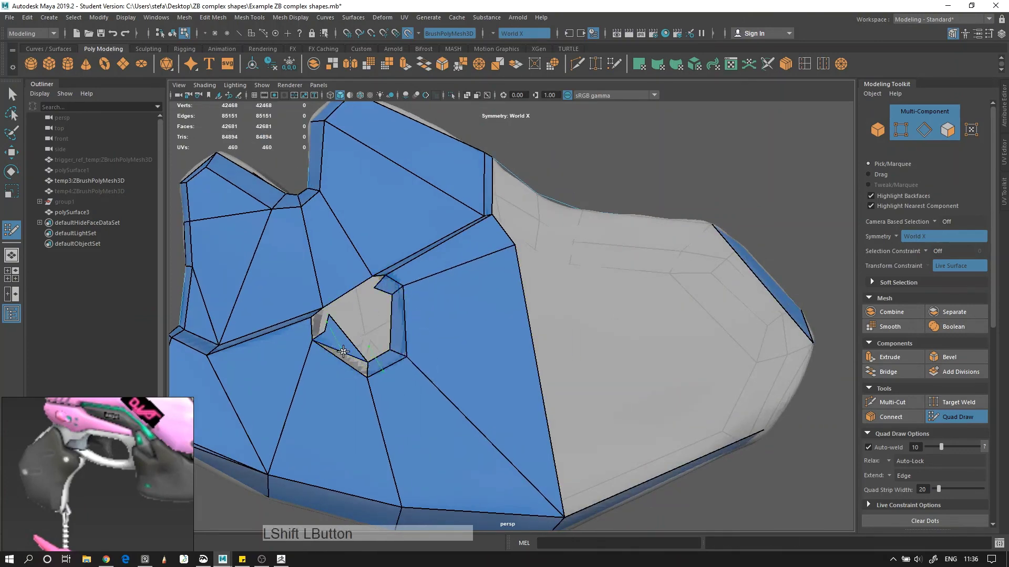
shift+click(327, 335)
alt+drag(327, 335, 420, 342)
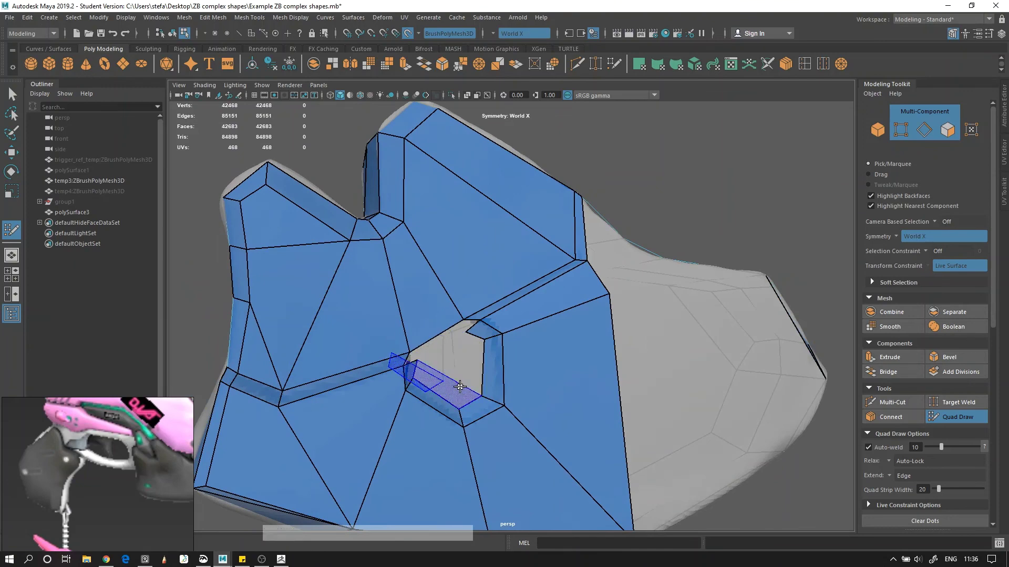
shift+click(449, 350)
Step: Fill the remaining quads on the rear part of the side to close the panel behind the recess
mouse_move(450, 350)
alt+mouse_down()
mouse_move(489, 335)
mouse_move(497, 288)
mouse_move(535, 301)
mouse_move(554, 421)
alt+mouse_up()
shift+click(451, 333)
shift+click(542, 342)
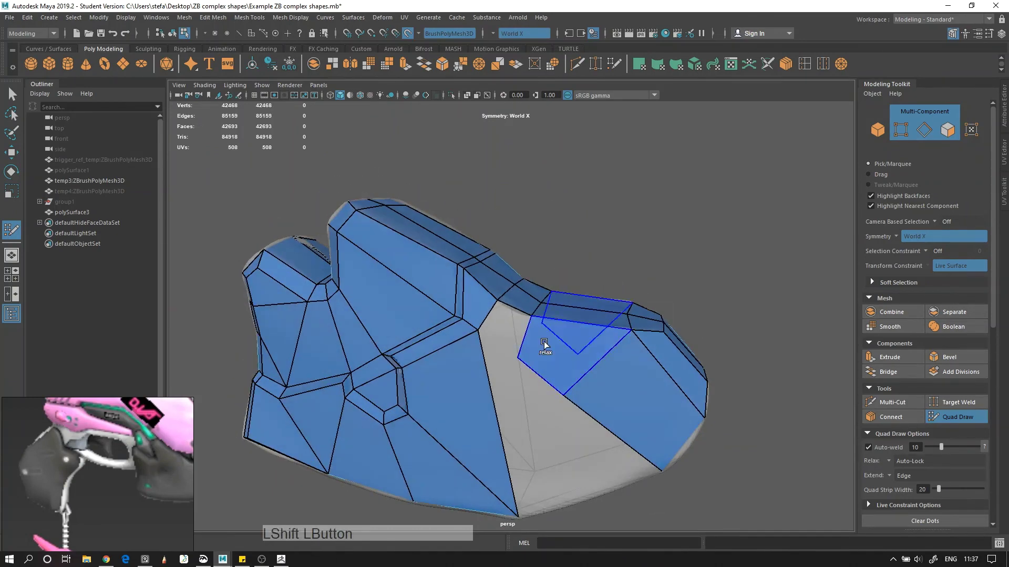
shift+click(590, 378)
alt+drag(587, 381, 573, 300)
shift+click(573, 299)
shift+click(513, 265)
alt+drag(513, 265, 604, 342)
alt+right_drag(604, 342, 558, 382)
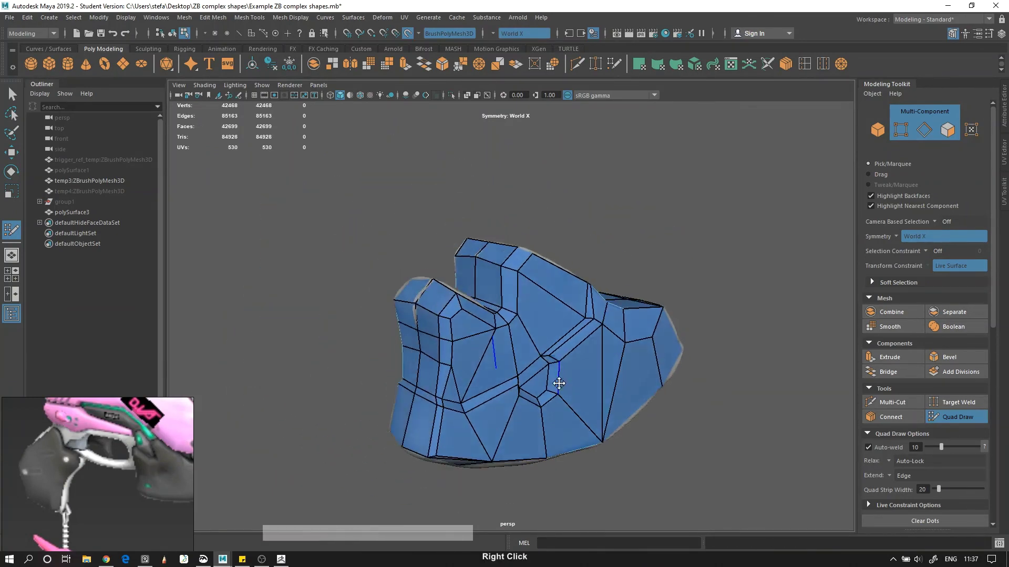
Step: Leave Quad Draw, hide the temp3 sculpt and soften all edges of the new mesh polySurface3
alt+middle_drag(558, 383, 536, 350)
key(q)
click(386, 336)
click(291, 17)
click(309, 98)
alt+right_drag(415, 213, 428, 212)
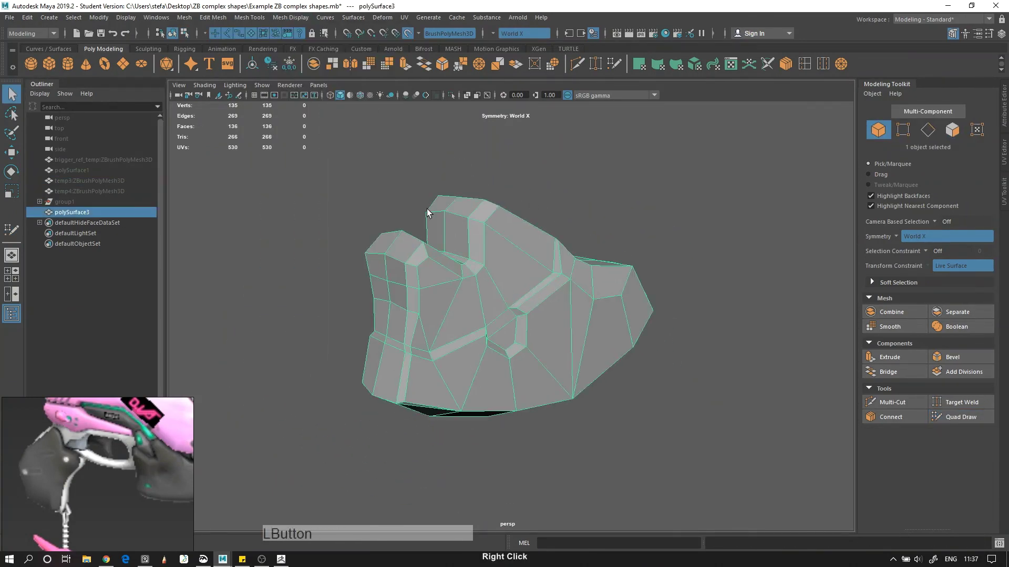
click(291, 18)
click(310, 108)
Step: Select the border edge loops around the front, ridge, seam, recess and lower rim of the mesh and harden them
mouse_move(397, 281)
alt+right_down()
mouse_move(407, 284)
mouse_move(414, 258)
mouse_move(407, 226)
alt+right_up()
click(407, 268)
click(426, 264)
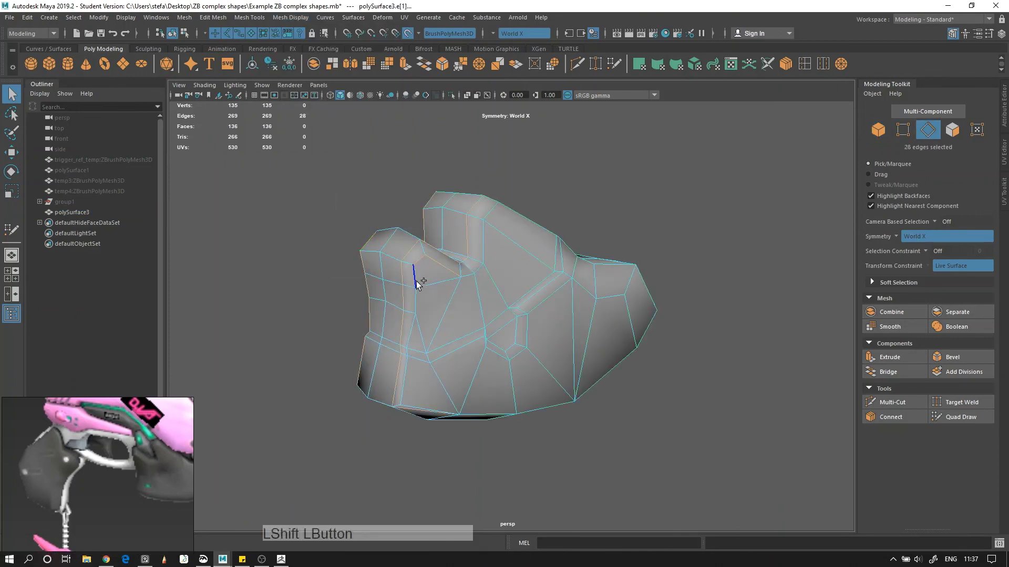
alt+drag(480, 269, 439, 254)
shift+click(466, 267)
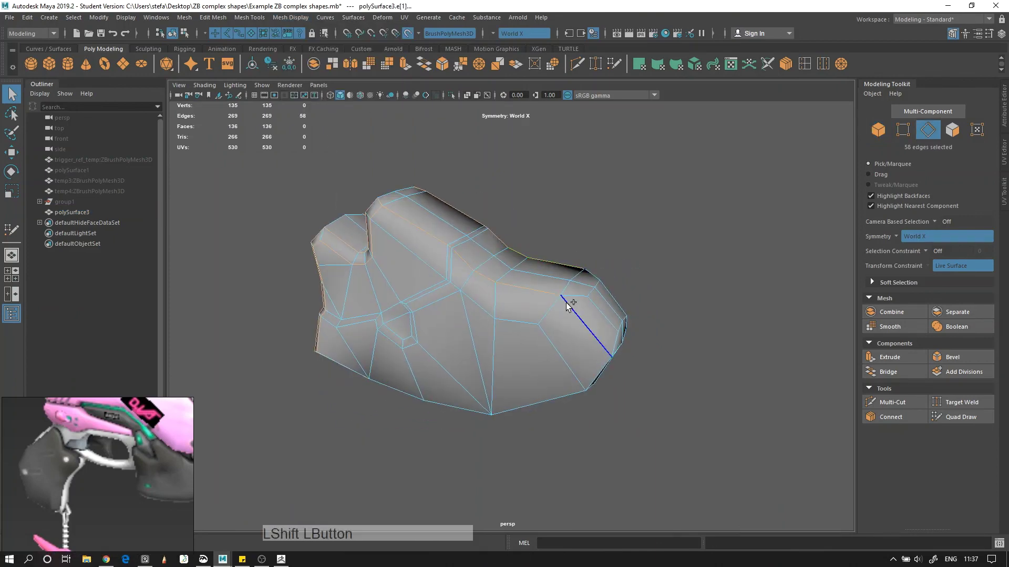
shift+click(567, 303)
alt+drag(566, 303, 437, 289)
shift+click(455, 283)
shift+click(411, 266)
click(291, 17)
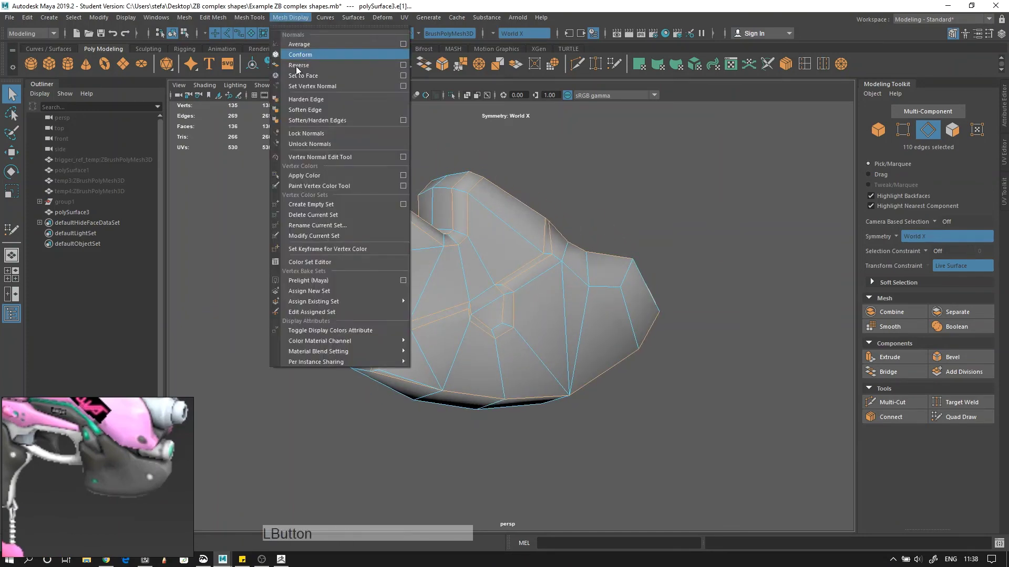
click(301, 99)
Step: Examine the edge shading on the front and underside of the new mesh from several angles in object mode
right_drag(418, 294, 456, 281)
click(433, 262)
right_click(433, 262)
alt+drag(456, 280, 436, 345)
click(432, 233)
shift+click(415, 299)
alt+drag(388, 217, 420, 262)
right_drag(412, 302, 450, 260)
click(497, 340)
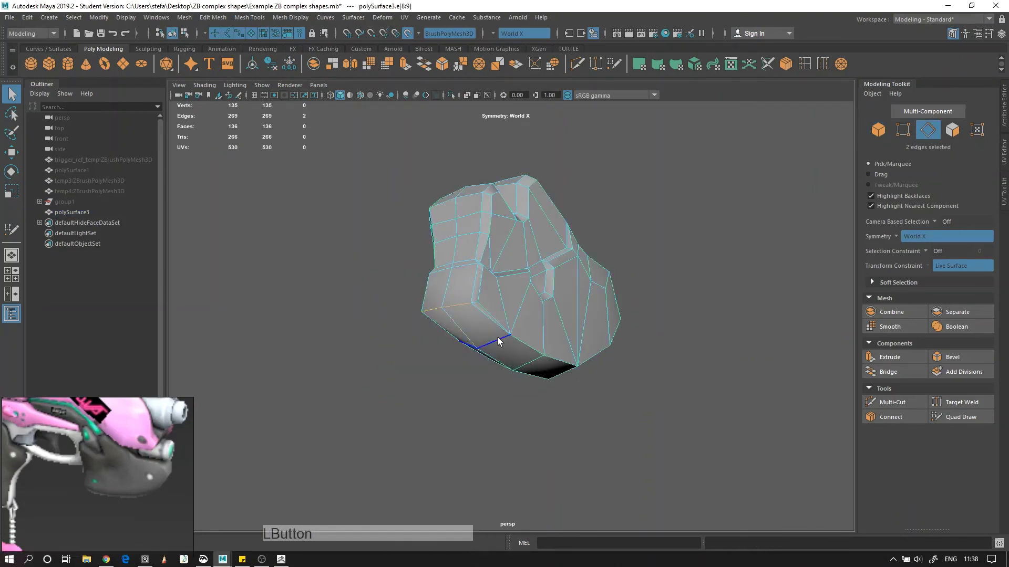
right_drag(488, 337, 533, 321)
alt+drag(517, 336, 546, 346)
right_drag(602, 266, 525, 320)
key(alt+d)
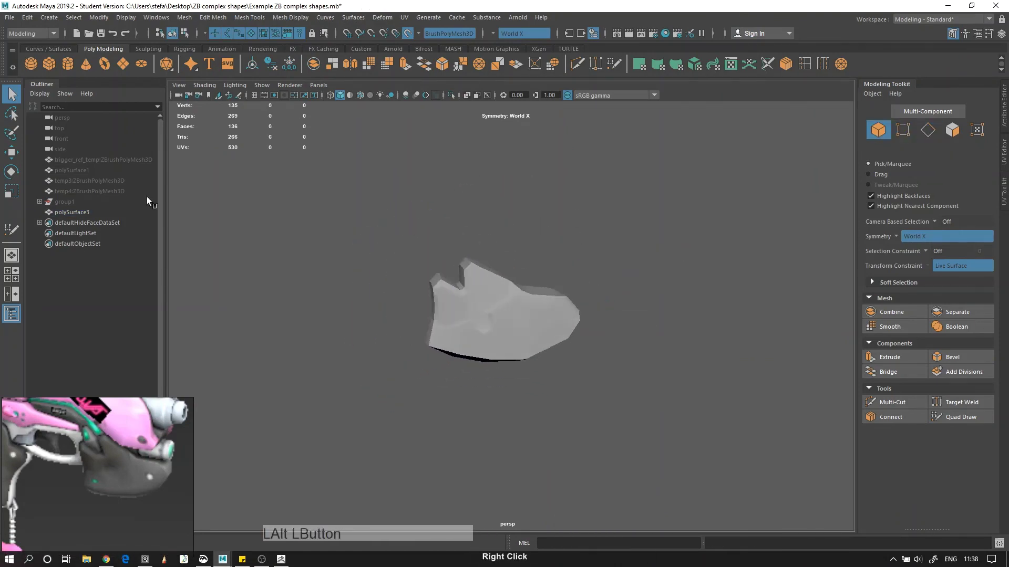
Step: Unhide group1 beside the new mesh and reframe the reference image to show more of the gun
click(136, 203)
key(shift+h)
key(alt+d)
alt+right_drag(457, 187, 425, 198)
alt+drag(425, 198, 386, 221)
middle_drag(163, 467, 192, 474)
right_drag(131, 474, 136, 439)
middle_drag(136, 435, 108, 453)
alt+right_drag(516, 235, 546, 273)
Step: Set polySurface3 up for moving vertices on its lower rim and turn off the live surface constraint
click(530, 326)
alt+right_drag(546, 336, 623, 383)
alt+drag(623, 383, 638, 358)
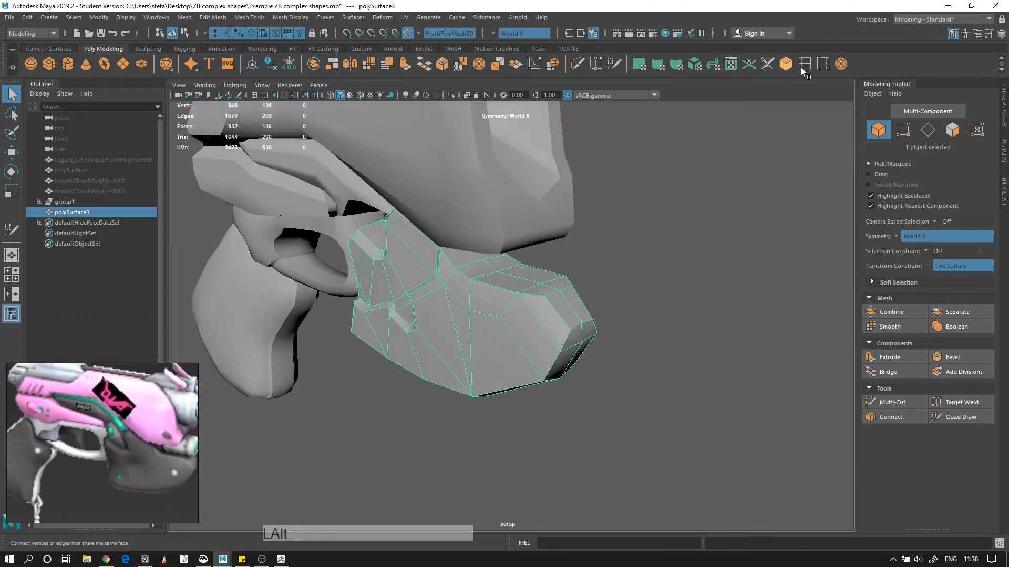
click(803, 65)
alt+drag(568, 278, 527, 302)
key(q)
right_drag(520, 280, 475, 280)
alt+drag(517, 316, 515, 294)
click(509, 379)
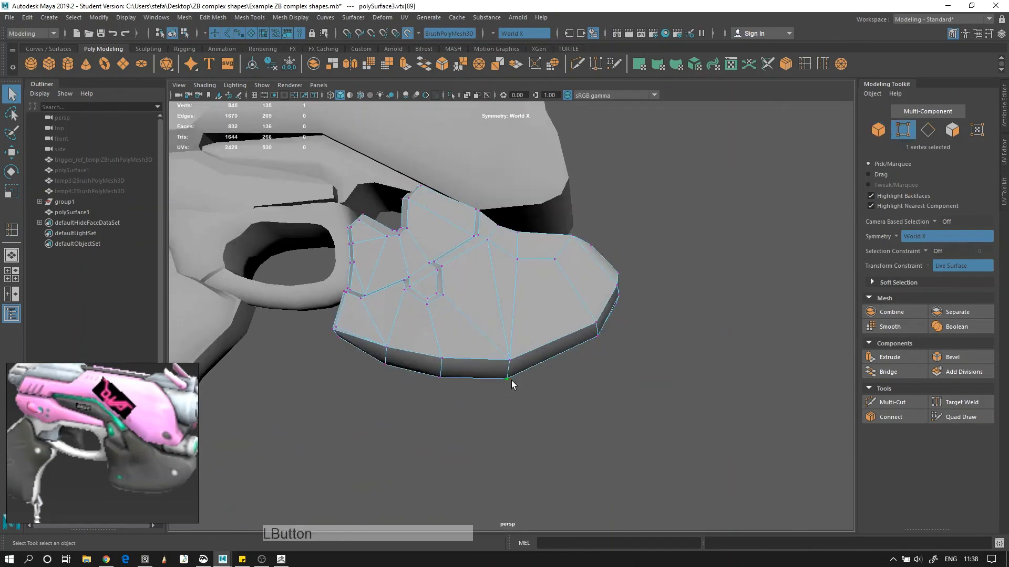
key(w)
click(477, 348)
alt+drag(483, 341, 480, 373)
click(936, 269)
Step: Adjust the lower rim vertices near the rounded end of polySurface3 and return to object mode
click(590, 333)
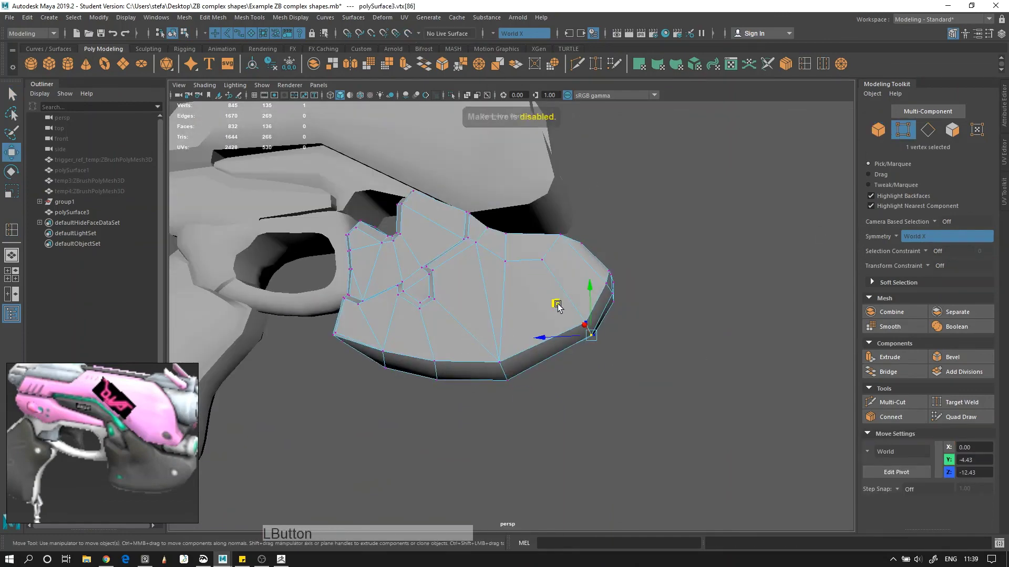
mouse_move(581, 342)
alt+mouse_down()
mouse_move(554, 326)
mouse_move(583, 344)
mouse_move(594, 336)
alt+mouse_up()
click(617, 315)
right_drag(597, 306, 628, 281)
click(631, 304)
alt+right_drag(620, 315, 588, 333)
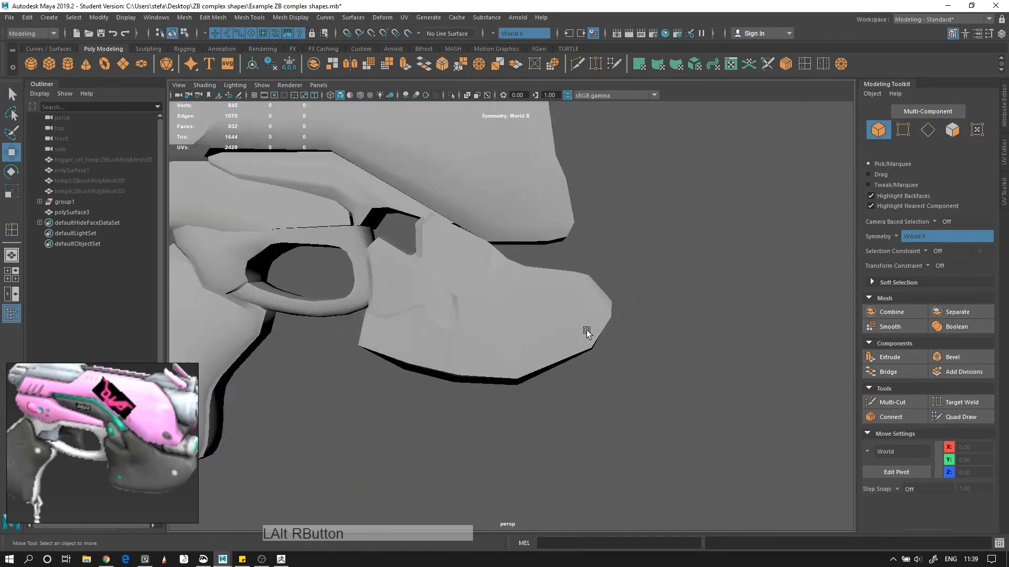
Step: Move the outermost vertex at the rounded end of polySurface3 slightly upward to refine its silhouette
click(578, 325)
mouse_move(591, 336)
alt+mouse_down()
mouse_move(620, 344)
mouse_move(610, 338)
alt+mouse_up()
alt+drag(643, 261, 620, 259)
alt+right_drag(620, 259, 612, 258)
alt+drag(612, 259, 641, 279)
right_drag(604, 310, 570, 310)
click(613, 318)
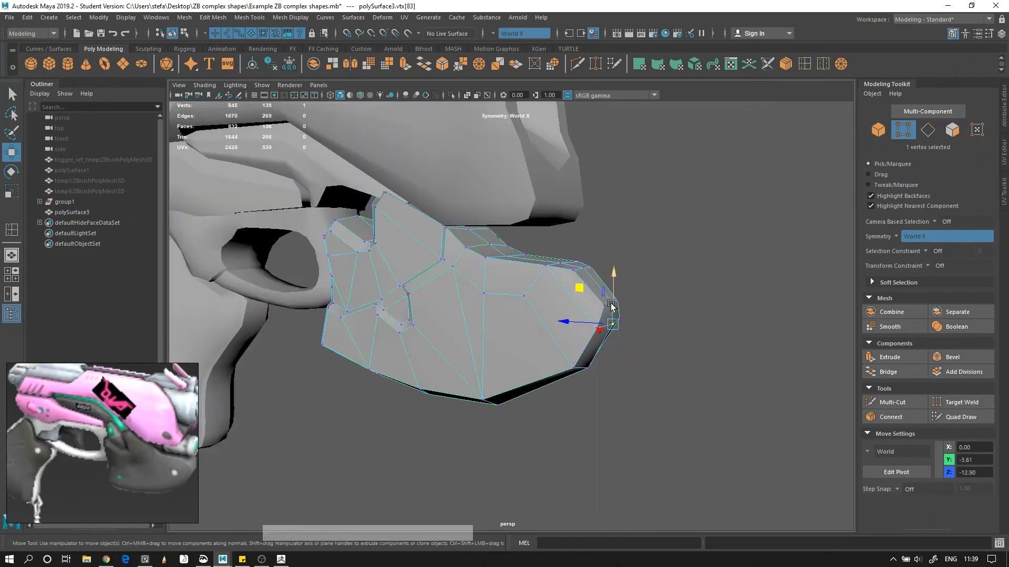
drag(579, 287, 579, 267)
key(alt+d)
Step: Multi-Cut new edges from the upper rim into the side panel at the rounded end of polySurface3 and return to object mode
click(588, 305)
click(576, 64)
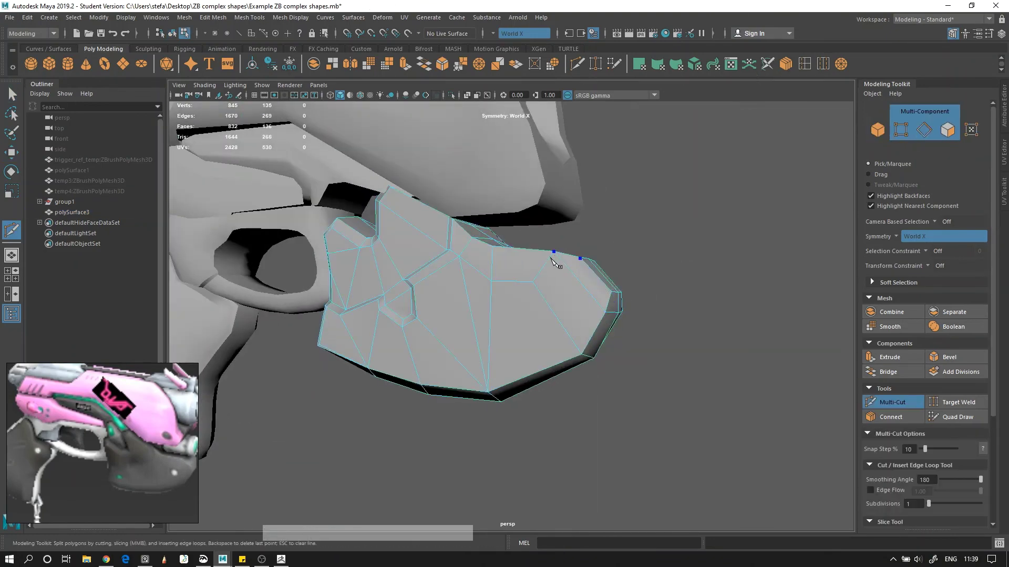
click(531, 286)
click(585, 345)
alt+drag(642, 339, 608, 331)
click(575, 301)
key(Return)
key(q)
key(w)
right_drag(608, 331, 630, 309)
click(631, 310)
Step: Review the assembled gun from several angles and save the scene
alt+right_drag(599, 299, 447, 251)
alt+drag(447, 251, 412, 243)
alt+right_drag(315, 310, 410, 348)
alt+drag(410, 348, 396, 306)
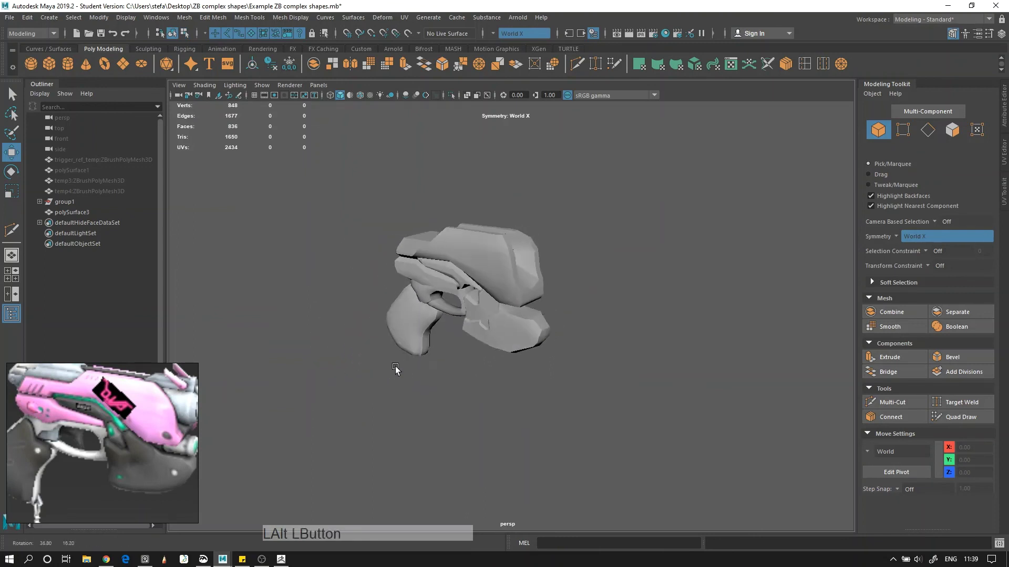
alt+right_drag(396, 307, 475, 405)
alt+drag(475, 405, 479, 385)
alt+right_drag(480, 386, 515, 396)
alt+drag(516, 396, 540, 414)
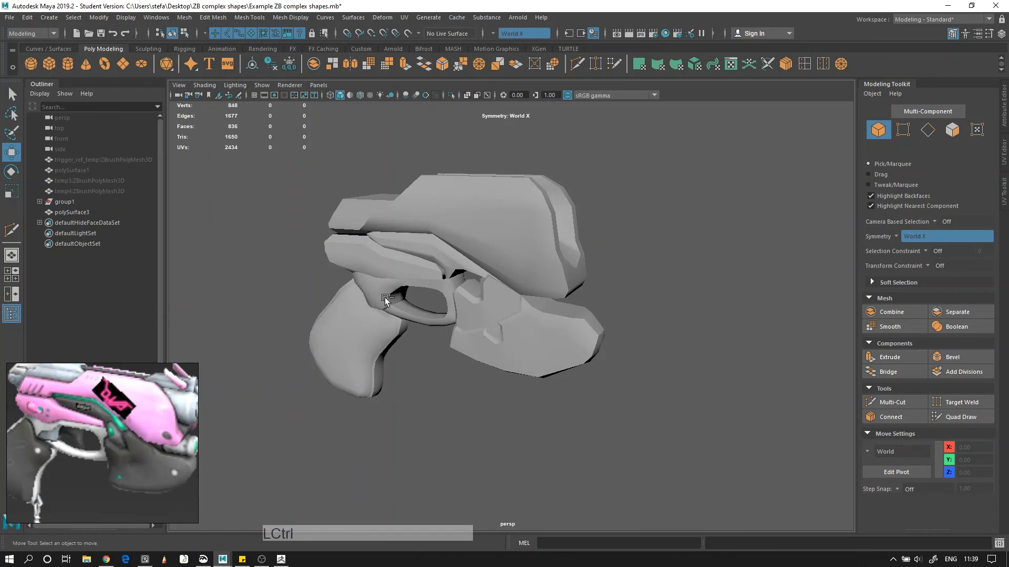
click(471, 290)
key(w)
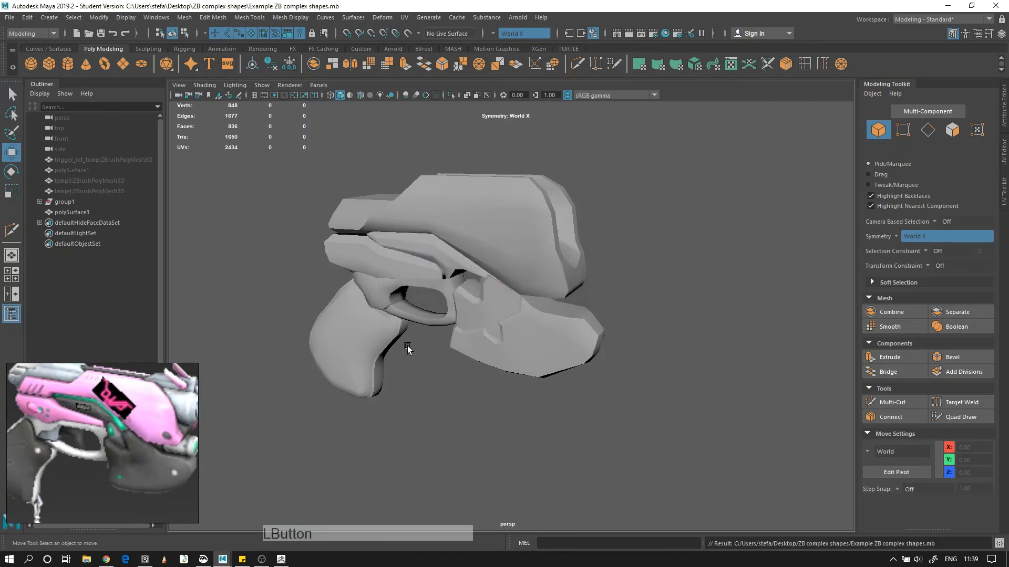